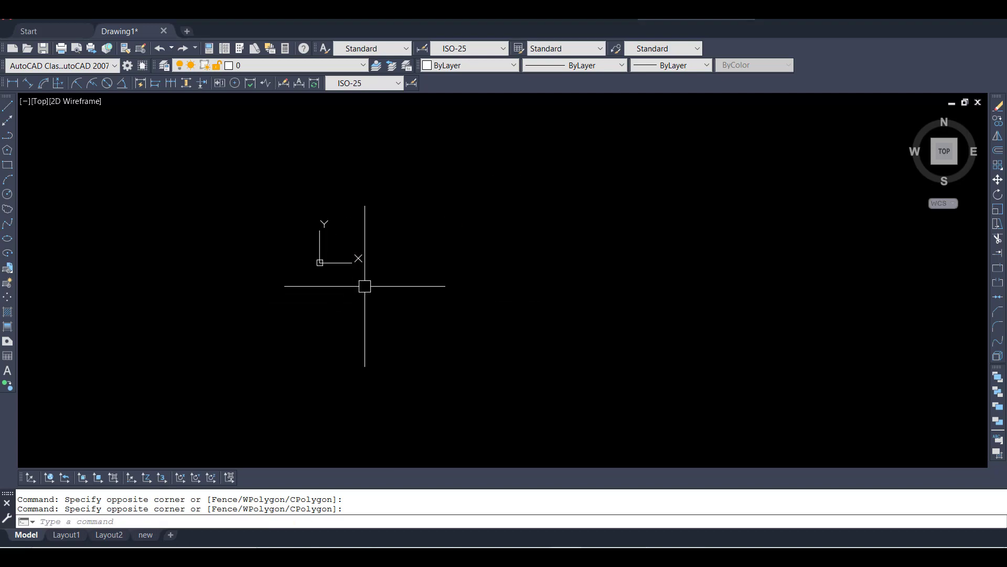
- Open DesignCenter with ADC and reposition its panel higher and further left
{"action": "type", "text": "ac"}
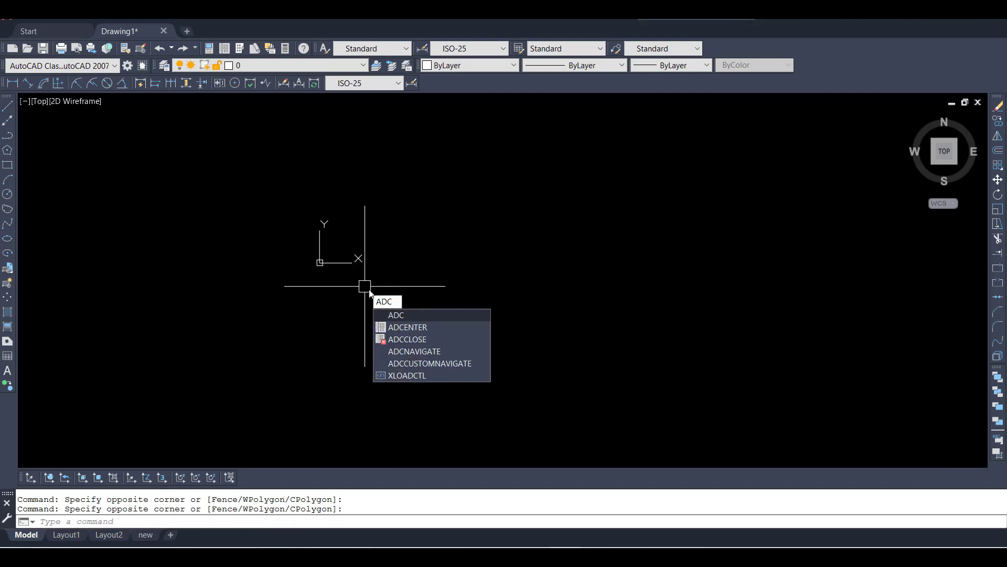
{"action": "key", "text": "Return"}
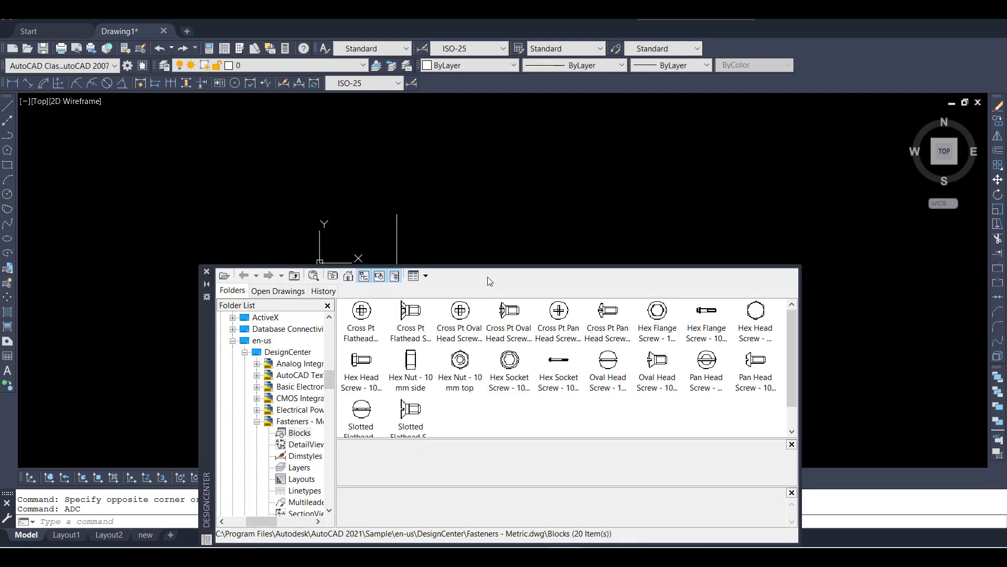
{"action": "left_click_drag", "start_coordinate": [207, 331], "coordinate": [218, 212]}
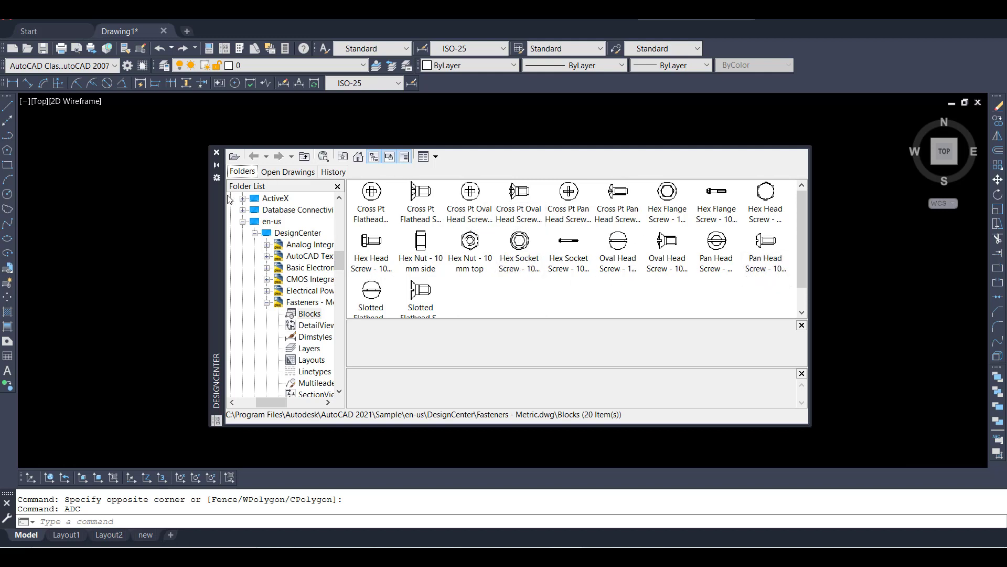
{"action": "left_click_drag", "start_coordinate": [220, 199], "coordinate": [158, 203]}
- Drag the Cross Pt Flathead block from Fasteners - Metric into the drawing, then close DesignCenter
{"action": "left_click", "coordinate": [370, 202]}
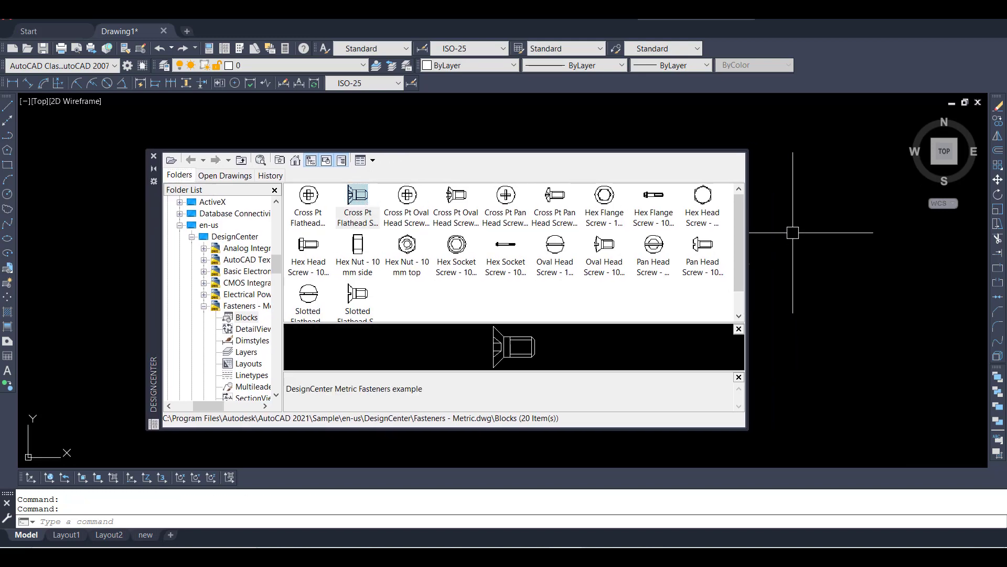
{"action": "double_click", "coordinate": [154, 224]}
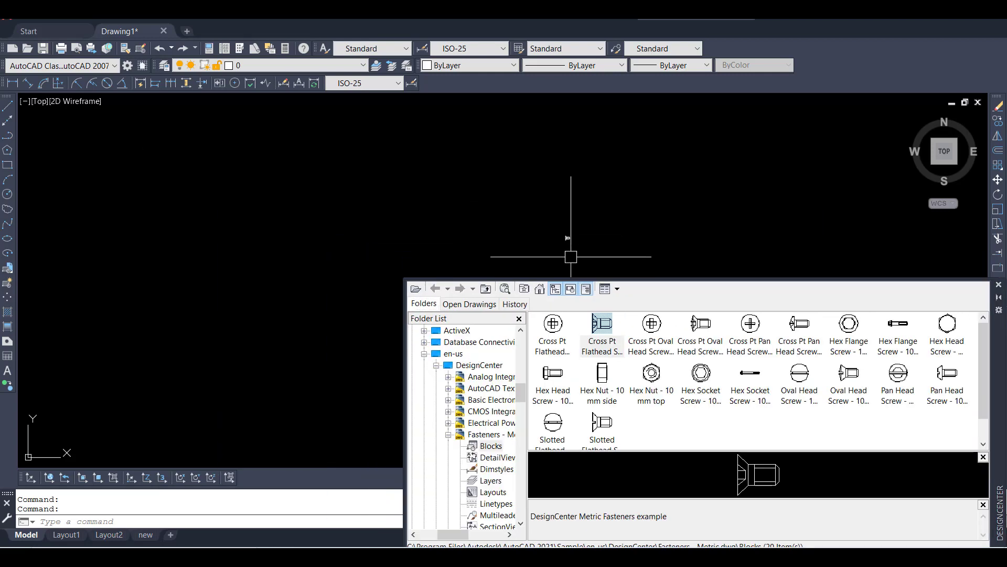
{"action": "left_click_drag", "start_coordinate": [571, 256], "coordinate": [533, 193]}
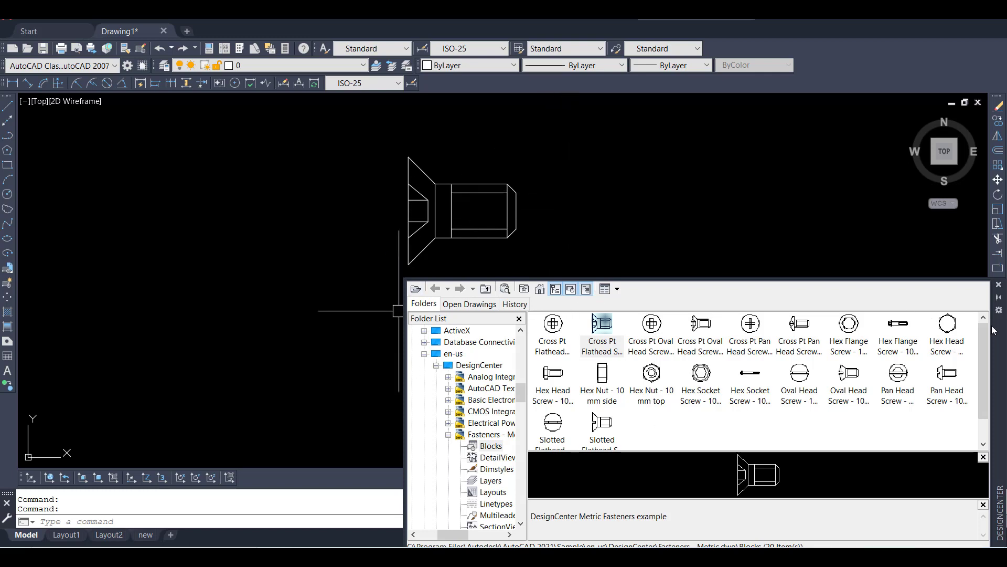
{"action": "left_click", "coordinate": [999, 285]}
- Start the AREA command twice with AA and cancel it both times
{"action": "scroll", "coordinate": [547, 243], "scroll_direction": "down", "scroll_amount": 1}
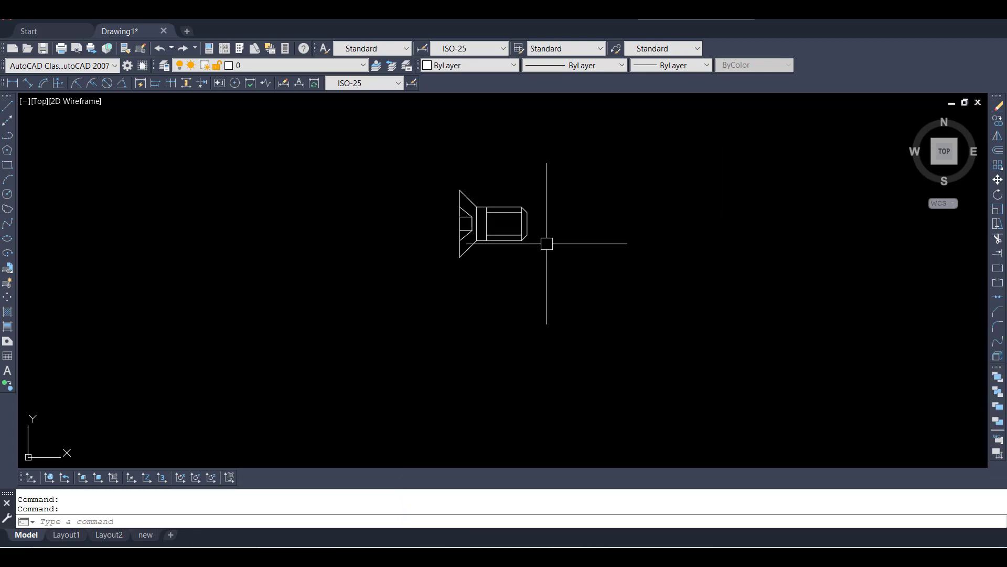
{"action": "type", "text": "aa"}
{"action": "key", "text": "Return"}
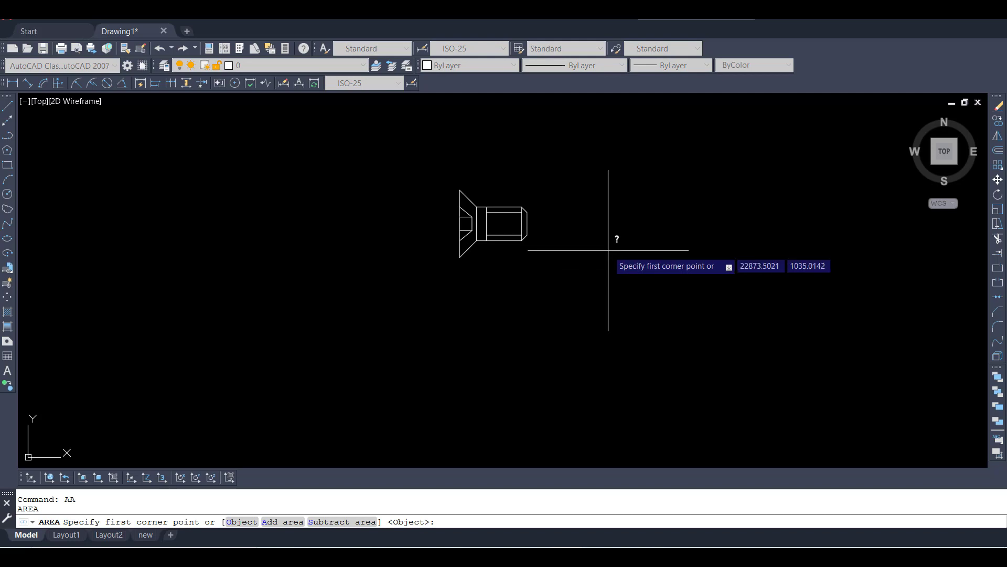
{"action": "key", "text": "Escape"}
{"action": "type", "text": "aa"}
{"action": "key", "text": "Return"}
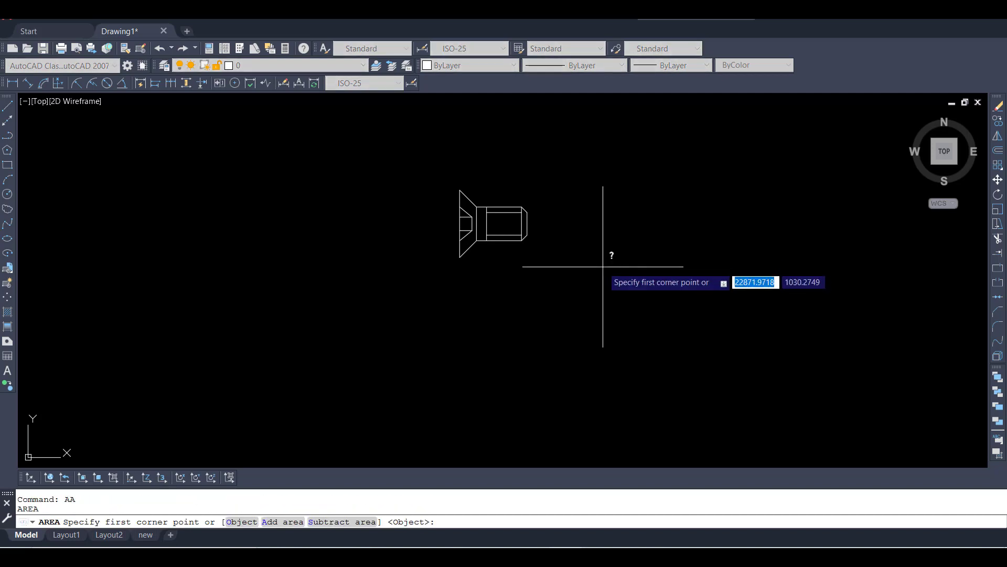
{"action": "key", "text": "Escape"}
{"action": "left_click_drag", "start_coordinate": [615, 261], "coordinate": [524, 324]}
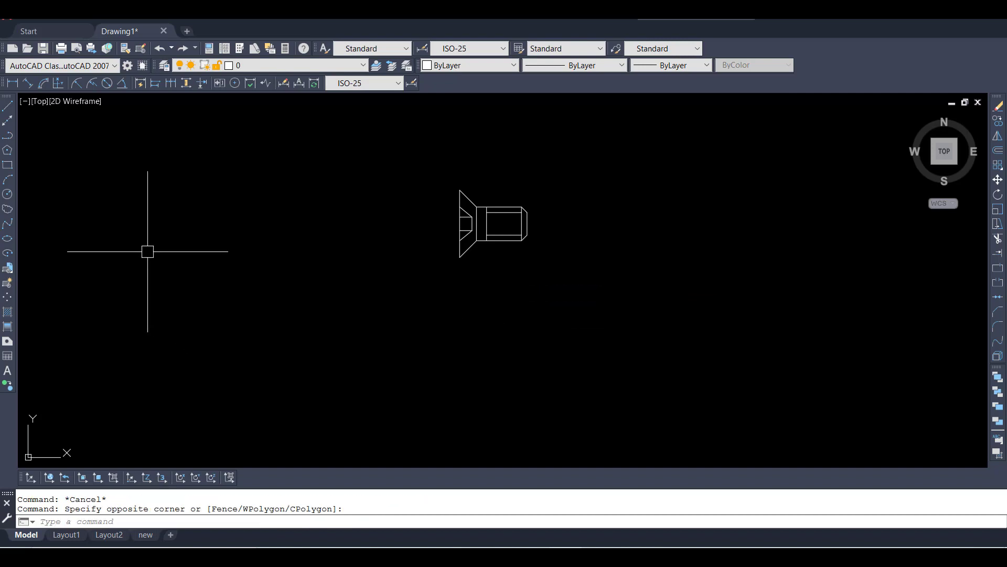
- Draw a rectangle to the left of the screw
{"action": "left_click", "coordinate": [7, 165]}
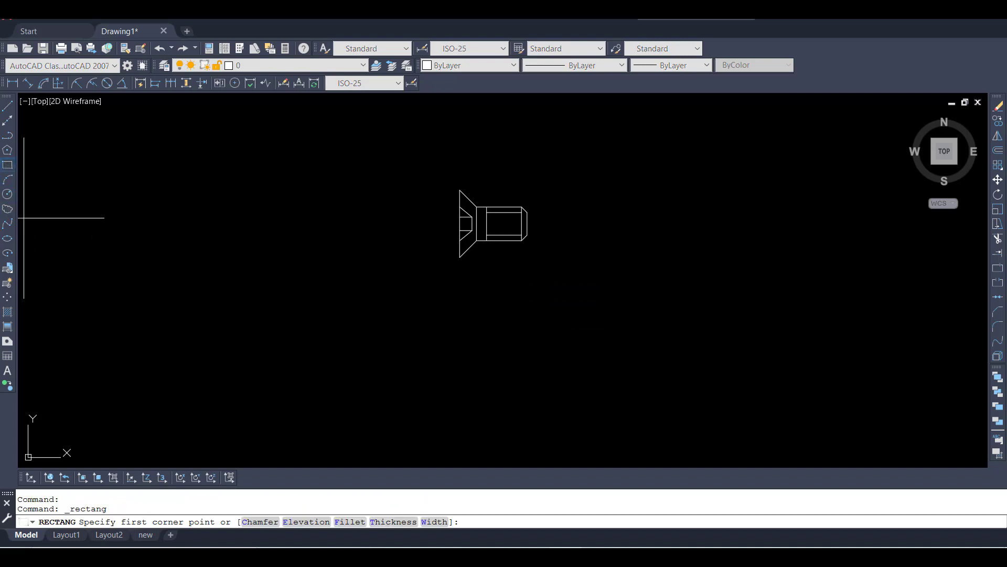
{"action": "left_click", "coordinate": [189, 242]}
{"action": "left_click", "coordinate": [314, 329]}
{"action": "key", "text": "Escape"}
{"action": "key", "text": "Escape"}
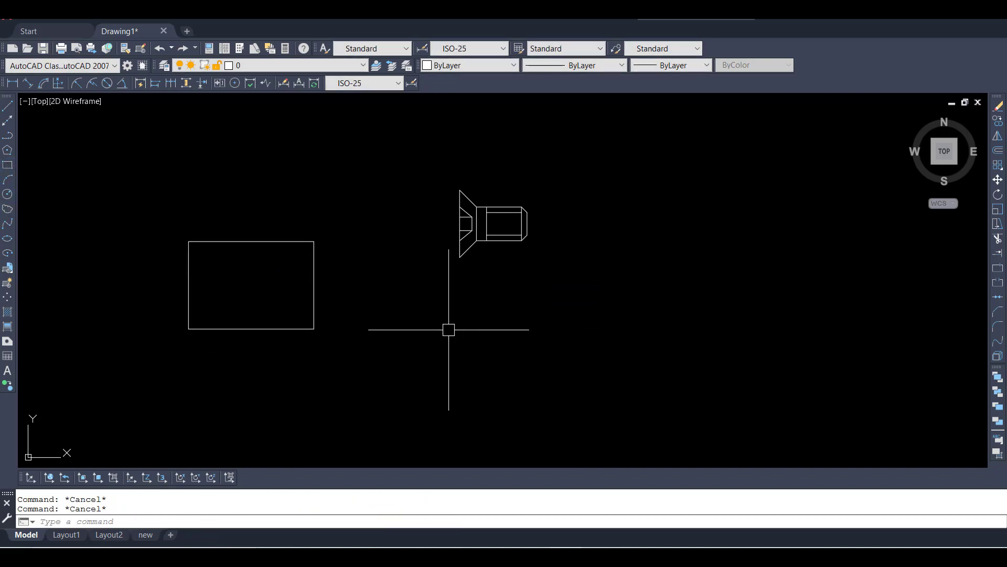
- Measure the rectangle with AREA's Object option: Area 933.7244, Perimeter 124.2055
{"action": "type", "text": "aa"}
{"action": "key", "text": "Return"}
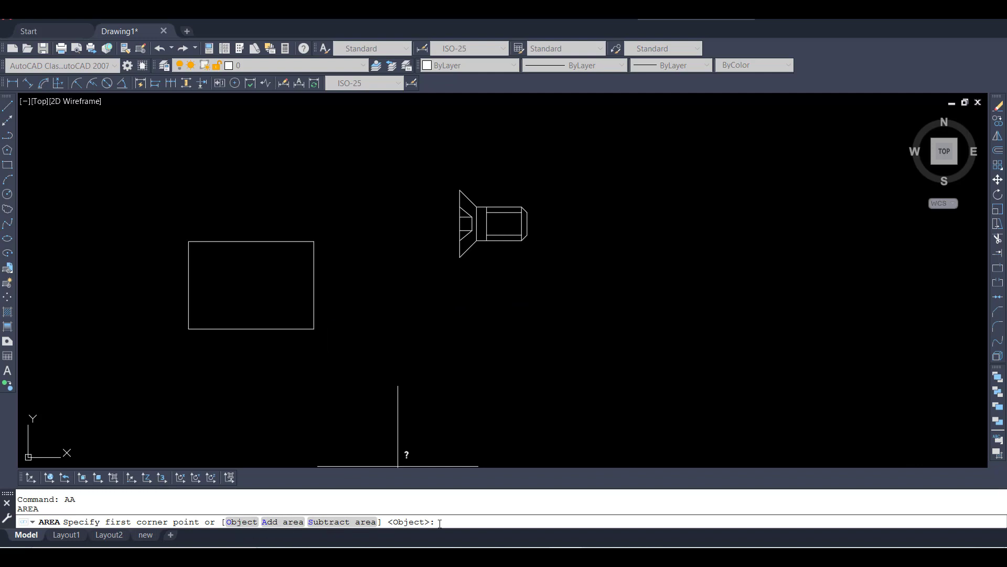
{"action": "type", "text": "o"}
{"action": "key", "text": "Return"}
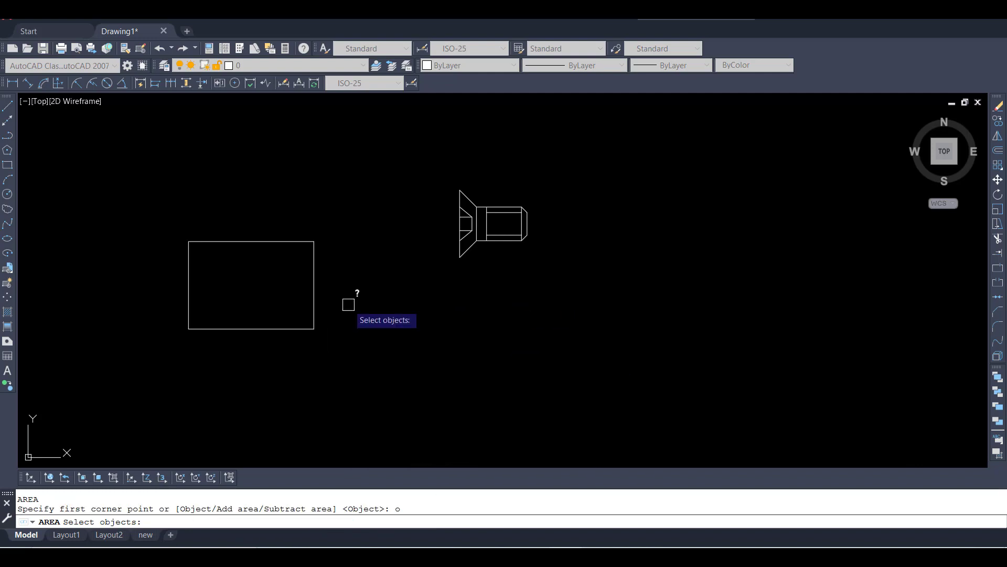
{"action": "left_click", "coordinate": [311, 270]}
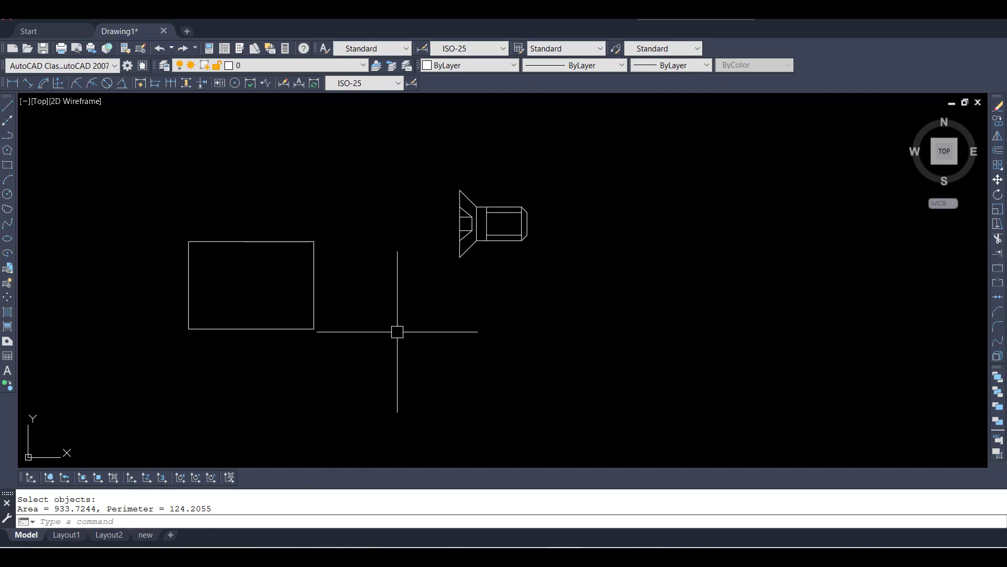
- Select and deselect the rectangle, then start and cancel the ALIGN command
{"action": "left_click", "coordinate": [372, 248]}
{"action": "left_click", "coordinate": [314, 305]}
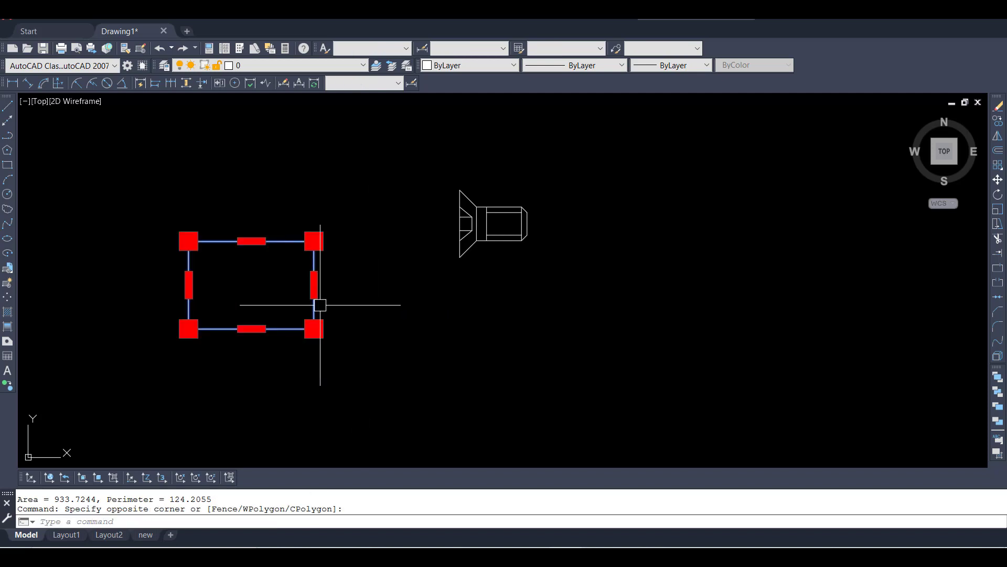
{"action": "key", "text": "Escape"}
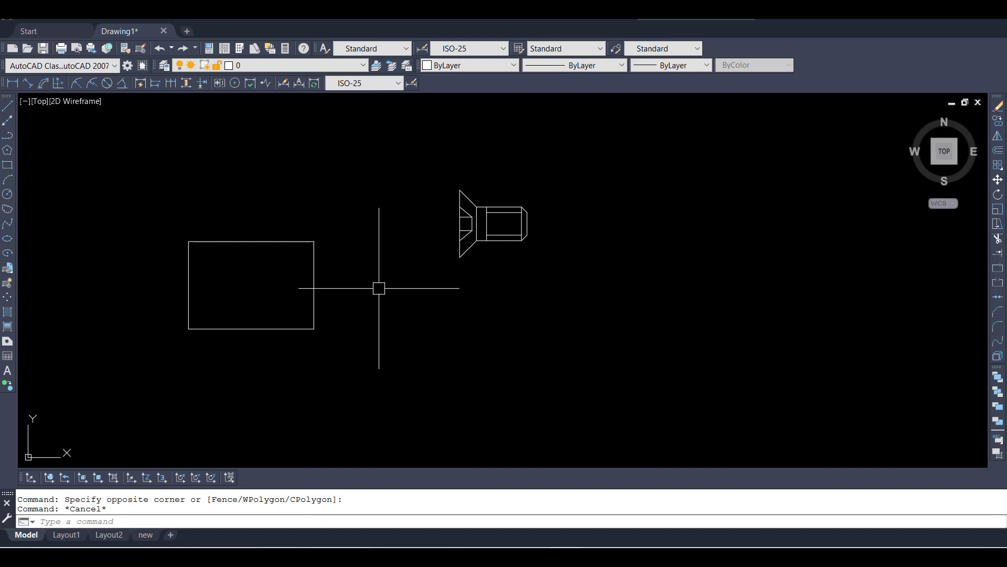
{"action": "left_click", "coordinate": [367, 302]}
{"action": "key", "text": "Escape"}
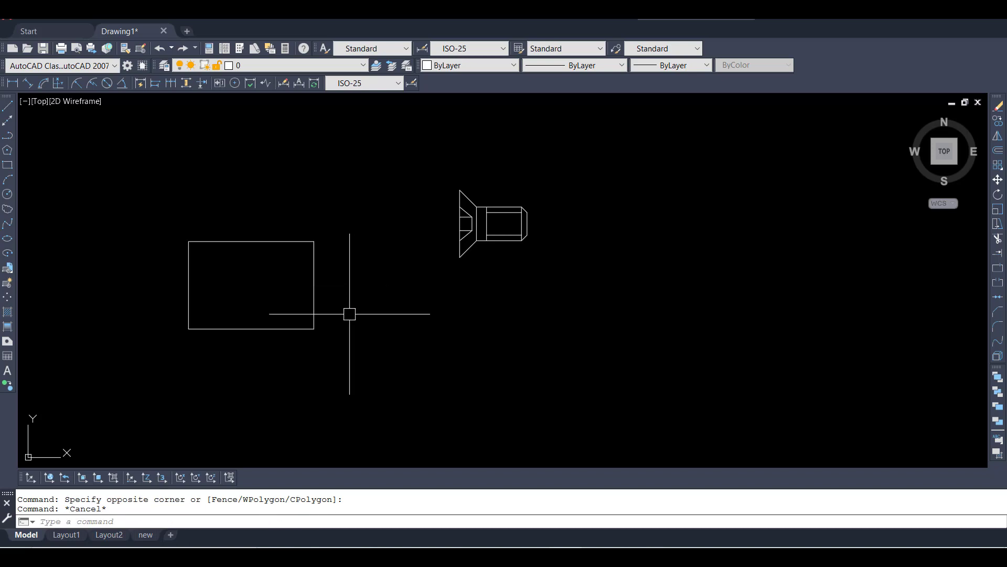
{"action": "key", "text": "Escape"}
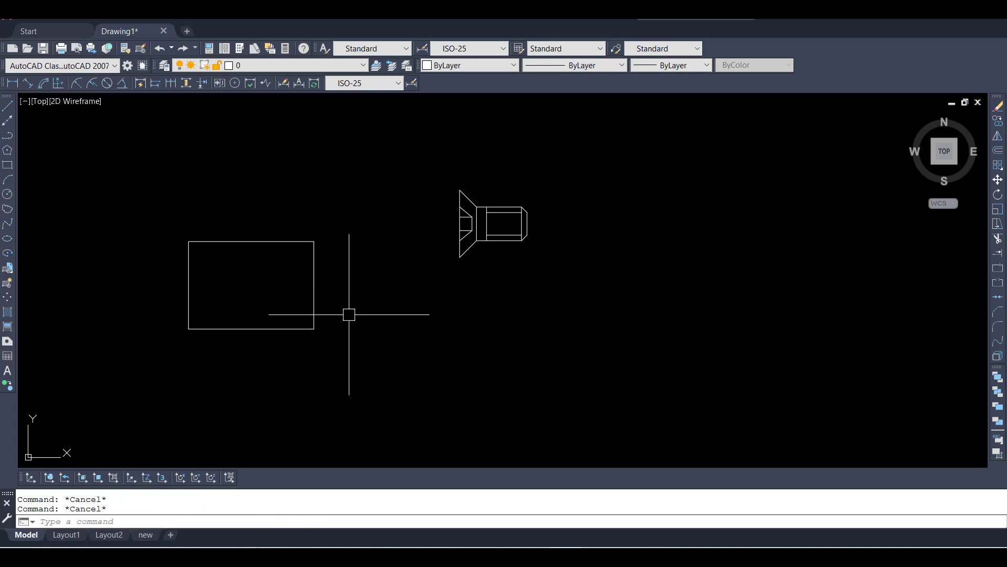
{"action": "type", "text": "AL"}
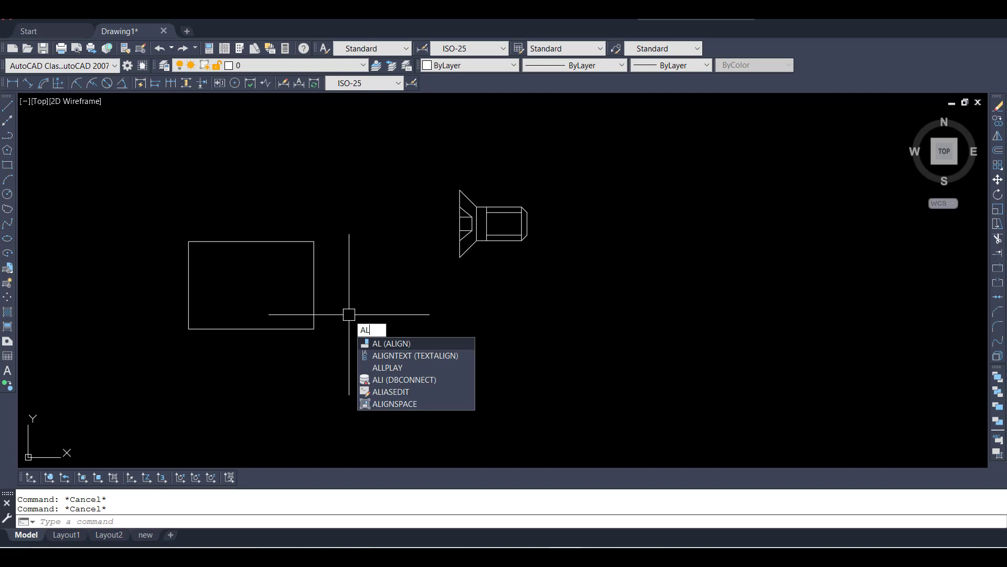
{"action": "key", "text": "Return"}
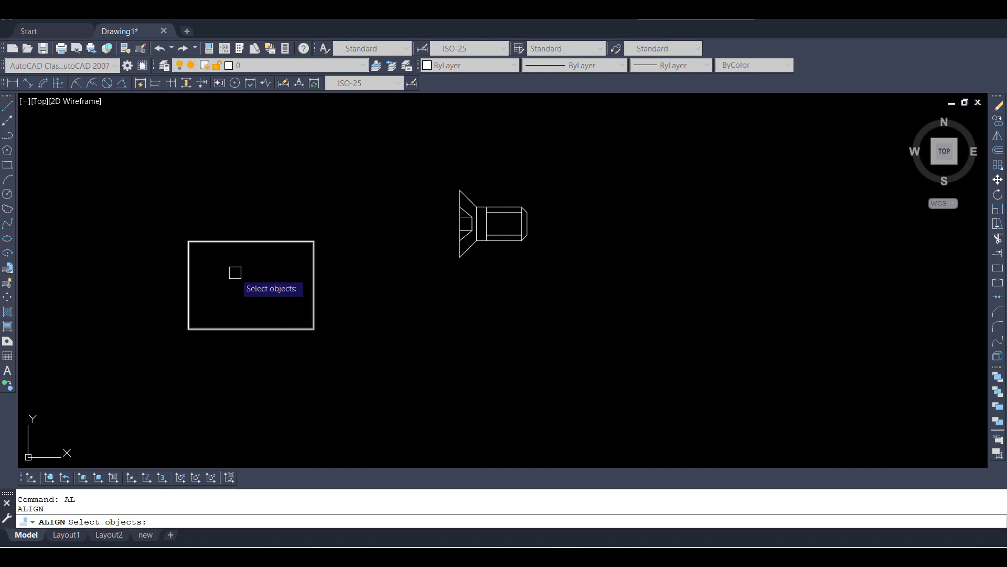
{"action": "key", "text": "Escape"}
{"action": "key", "text": "Escape"}
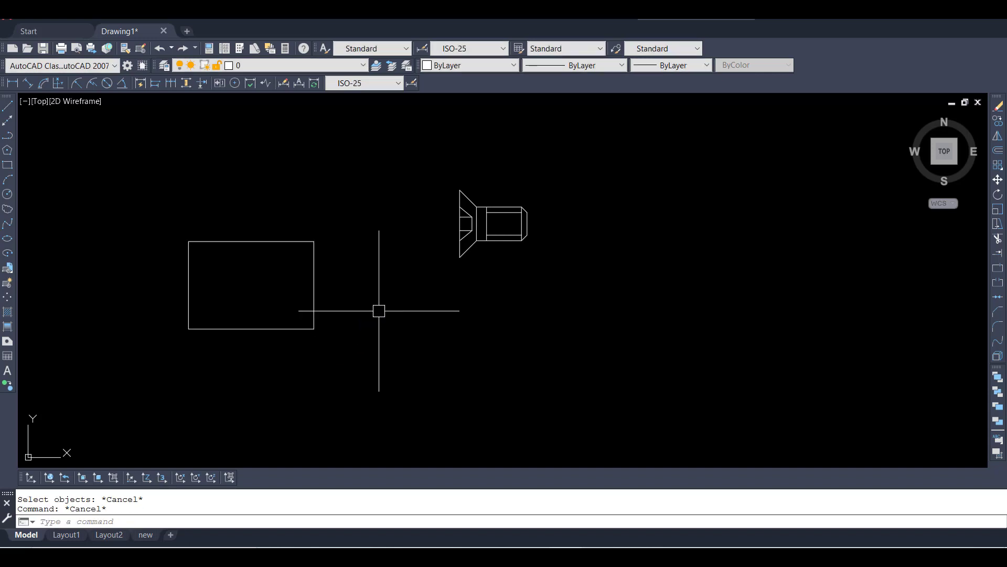
{"action": "left_click", "coordinate": [294, 343]}
- Draw a diagonal reference line to the lower right of the rectangle
{"action": "left_click", "coordinate": [7, 105]}
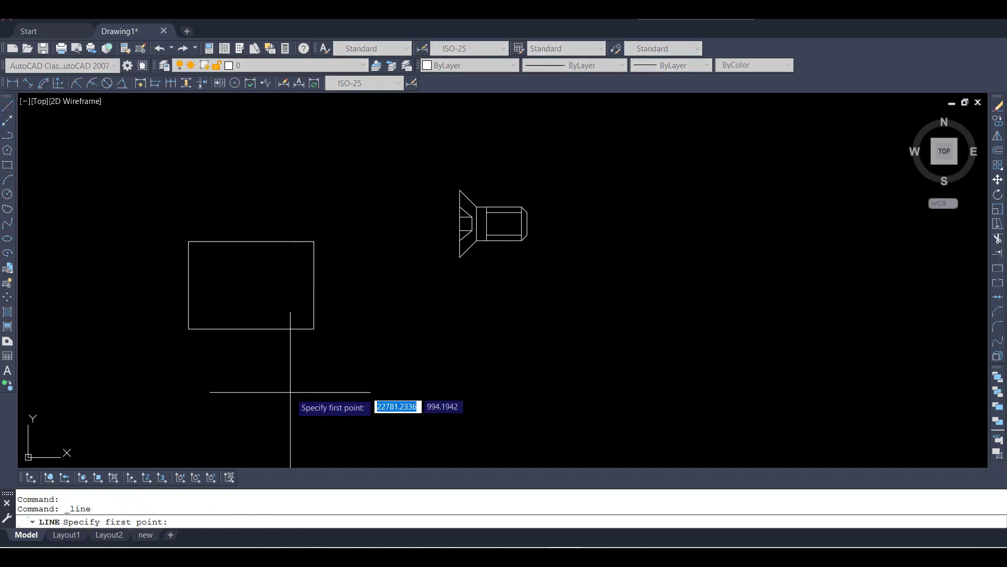
{"action": "left_click", "coordinate": [275, 421]}
{"action": "left_click", "coordinate": [427, 321]}
{"action": "key", "text": "Escape"}
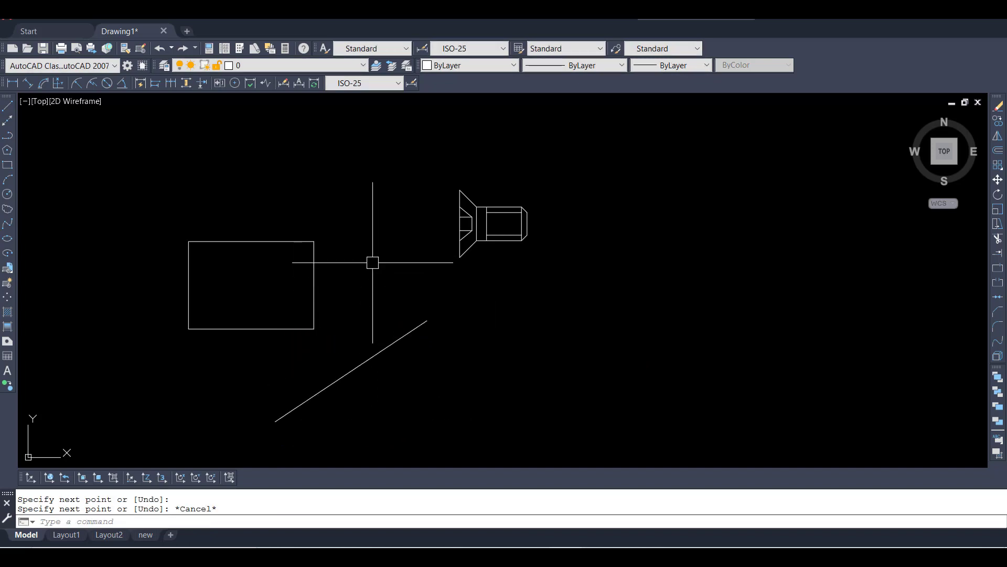
{"action": "key", "text": "Escape"}
{"action": "key", "text": "Escape"}
{"action": "left_click", "coordinate": [337, 298]}
{"action": "key", "text": "Escape"}
- Align the rectangle's bottom corners onto the diagonal line's endpoints, scaling it to fit
{"action": "type", "text": "A"}
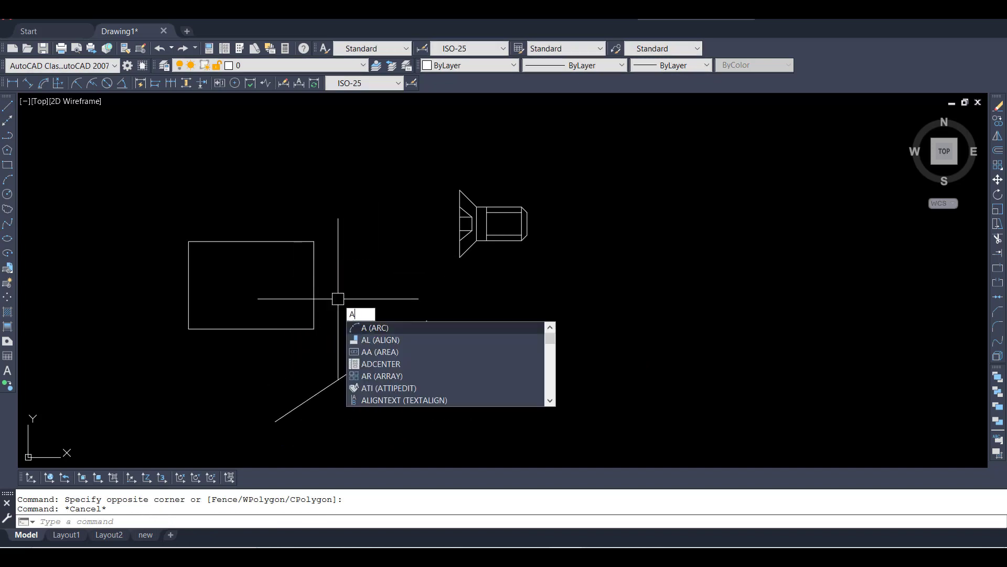
{"action": "type", "text": "L"}
{"action": "key", "text": "Return"}
{"action": "left_click", "coordinate": [315, 304]}
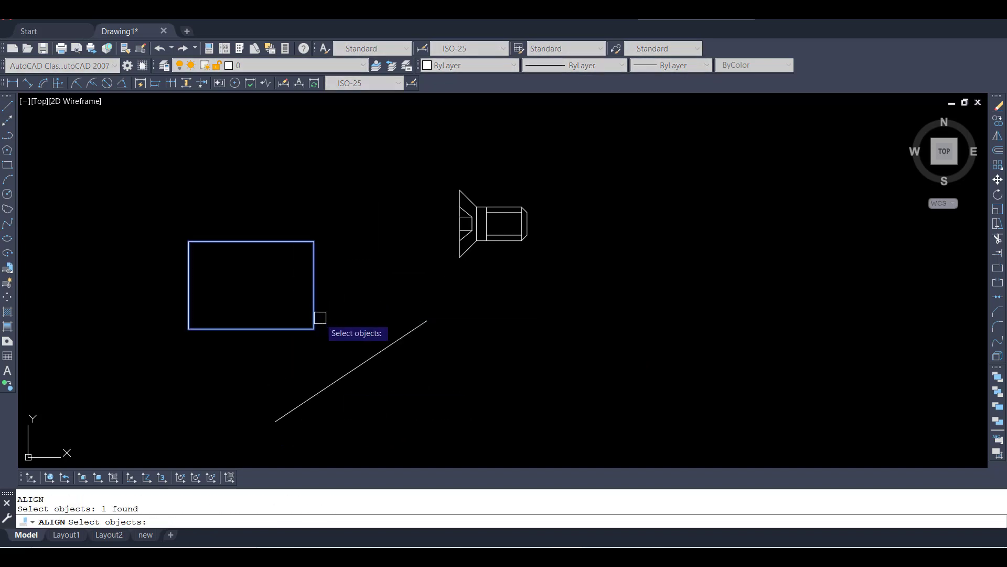
{"action": "key", "text": "Return"}
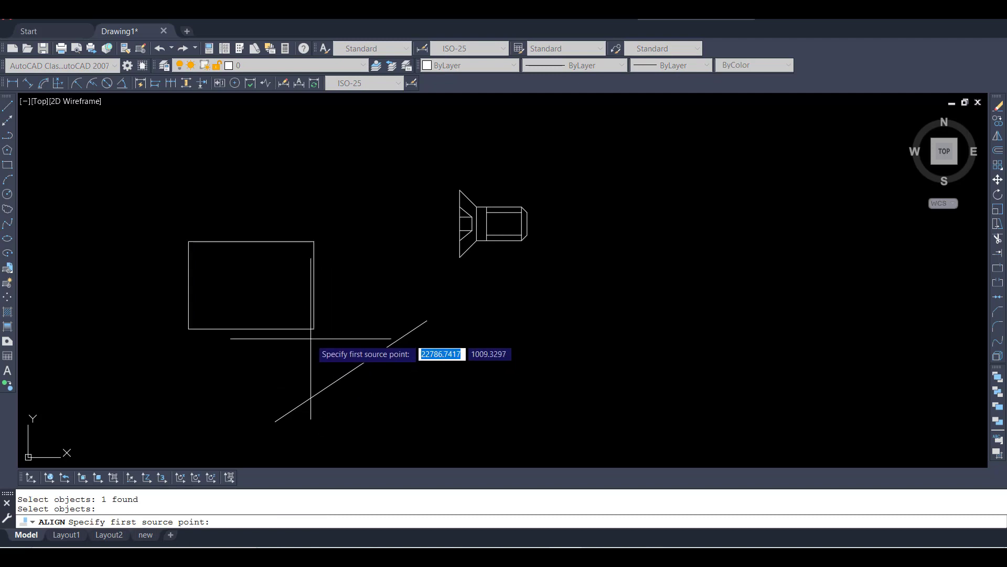
{"action": "left_click", "coordinate": [313, 329]}
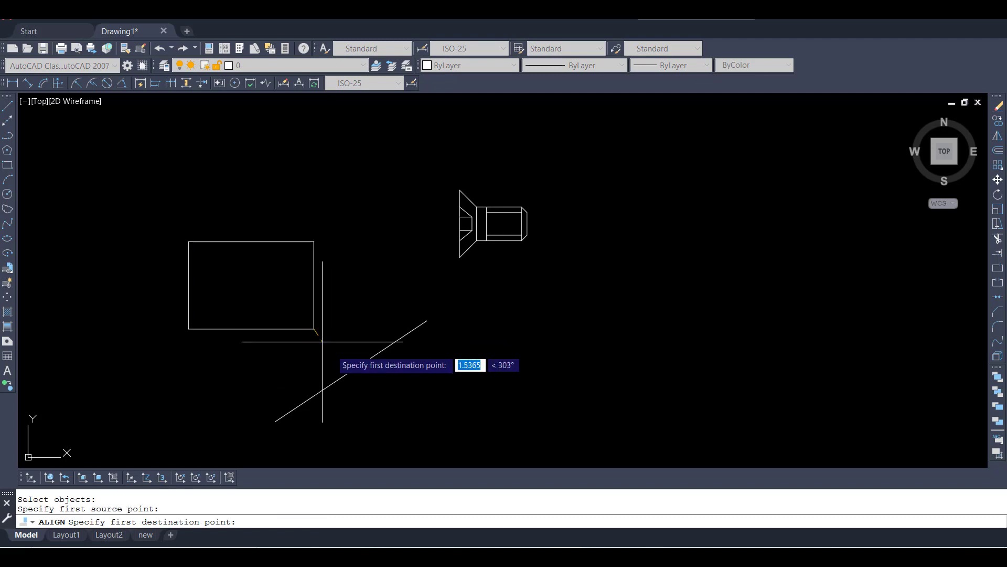
{"action": "left_click", "coordinate": [427, 320]}
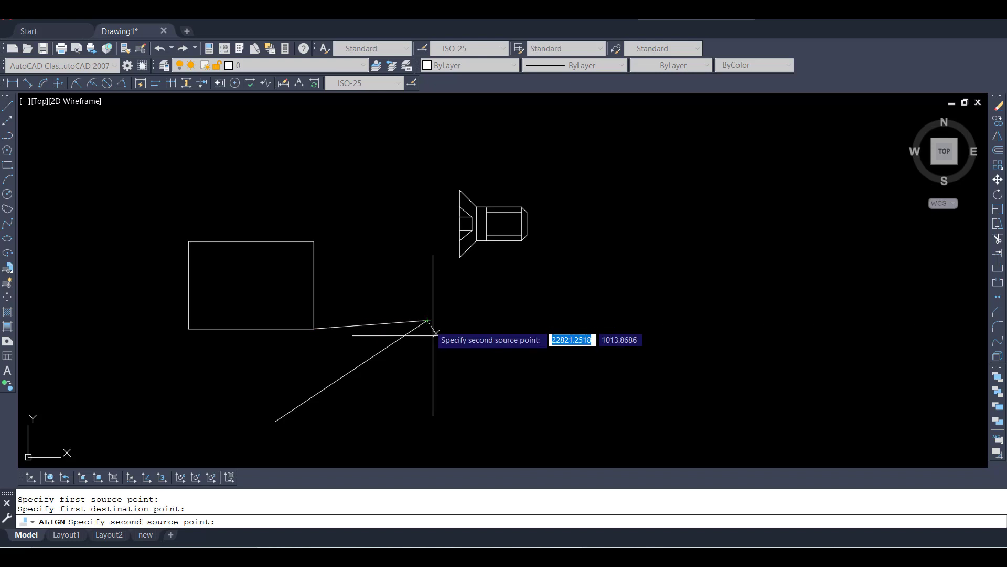
{"action": "left_click", "coordinate": [188, 329]}
{"action": "left_click", "coordinate": [275, 421]}
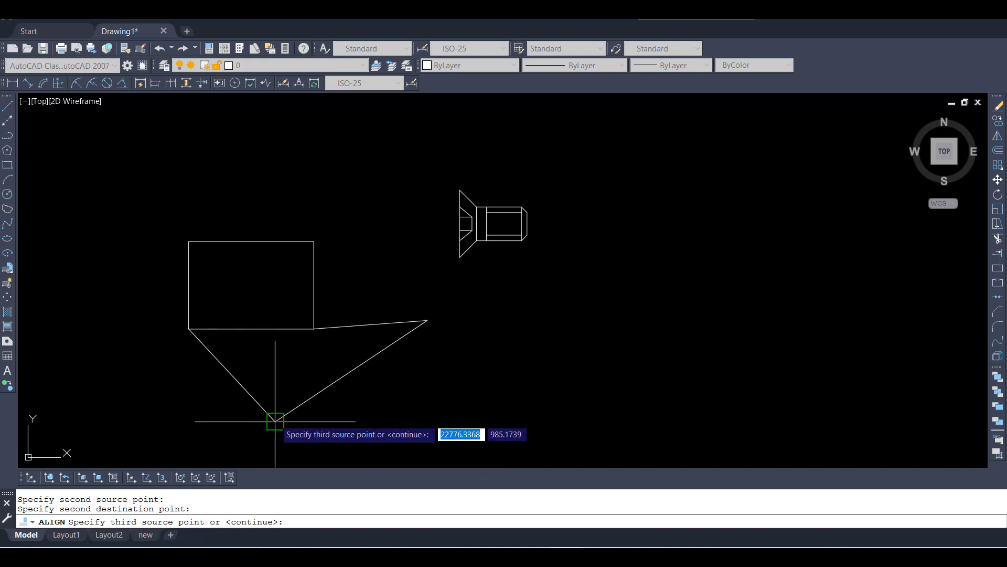
{"action": "key", "text": "Return"}
{"action": "type", "text": "y"}
{"action": "key", "text": "Return"}
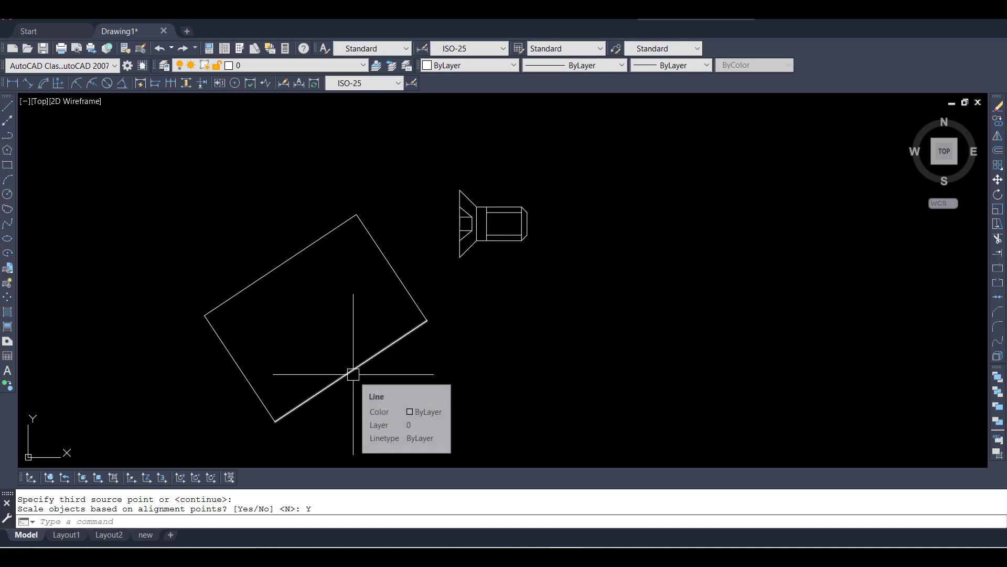
- Undo the view change and the alignment so the rectangle stands upright again
{"action": "scroll", "coordinate": [382, 333], "scroll_direction": "down", "scroll_amount": 3}
{"action": "scroll", "coordinate": [385, 330], "scroll_direction": "up", "scroll_amount": 1}
{"action": "key", "text": "ctrl+z"}
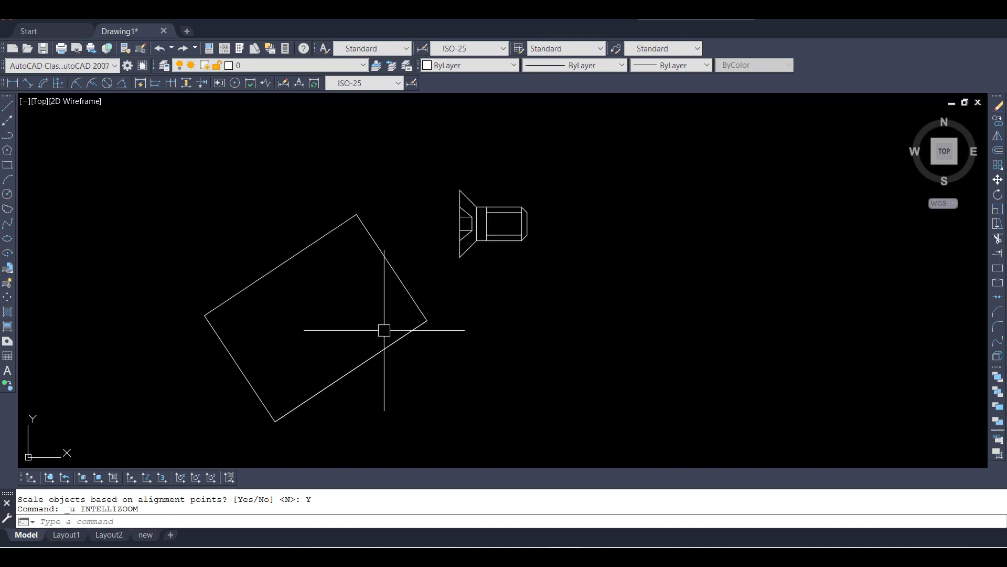
{"action": "key", "text": "ctrl+z"}
{"action": "left_click", "coordinate": [426, 336]}
- Erase the diagonal line and the flathead screw block
{"action": "left_click", "coordinate": [367, 339]}
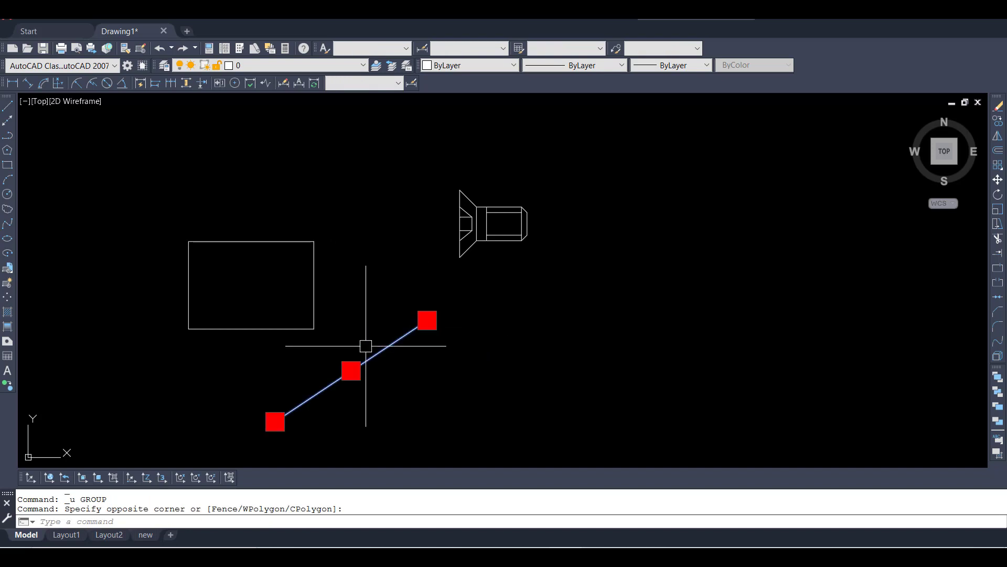
{"action": "key", "text": "Delete"}
{"action": "left_click", "coordinate": [533, 198]}
{"action": "left_click", "coordinate": [443, 276]}
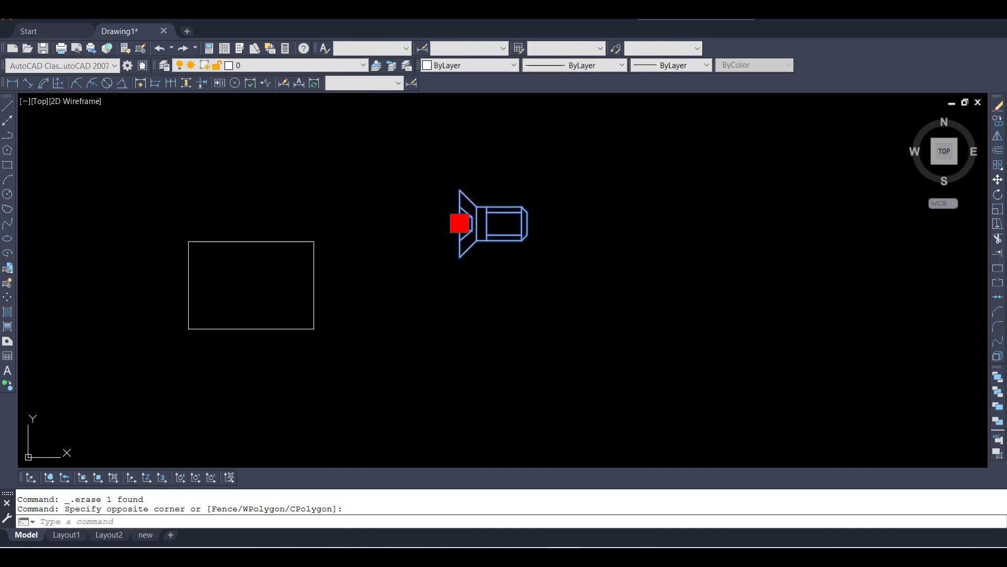
{"action": "key", "text": "Delete"}
- Start the ARRAY command
{"action": "scroll", "coordinate": [387, 271], "scroll_direction": "down", "scroll_amount": 2}
{"action": "type", "text": "ar"}
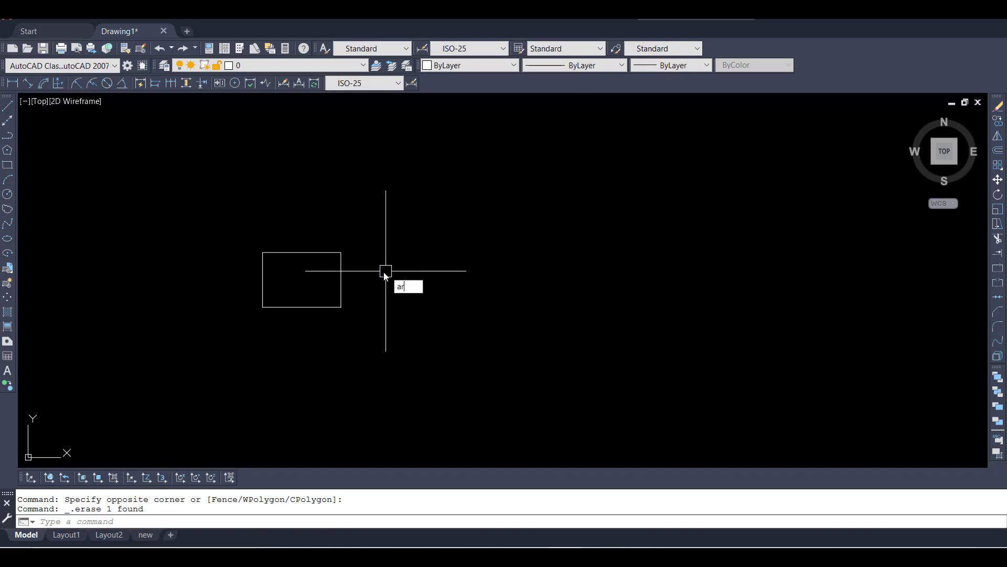
{"action": "key", "text": "Return"}
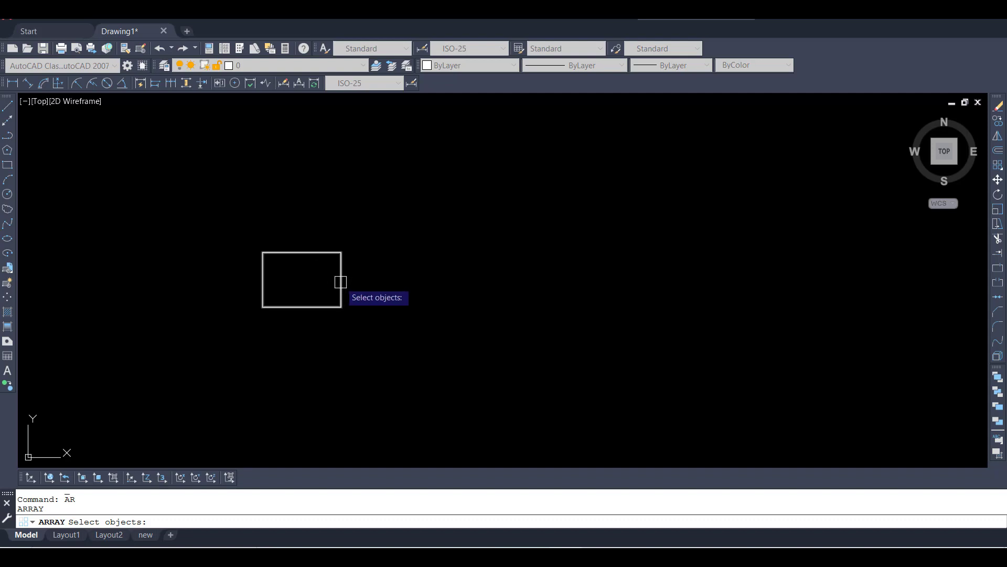
- Select the rectangle for a Rectangular array
{"action": "left_click", "coordinate": [341, 282]}
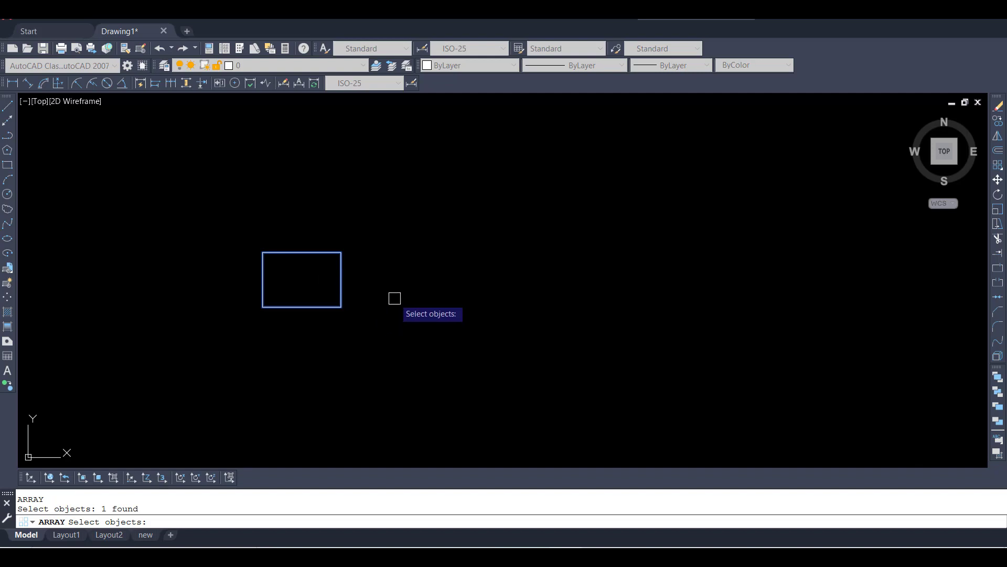
{"action": "key", "text": "Return"}
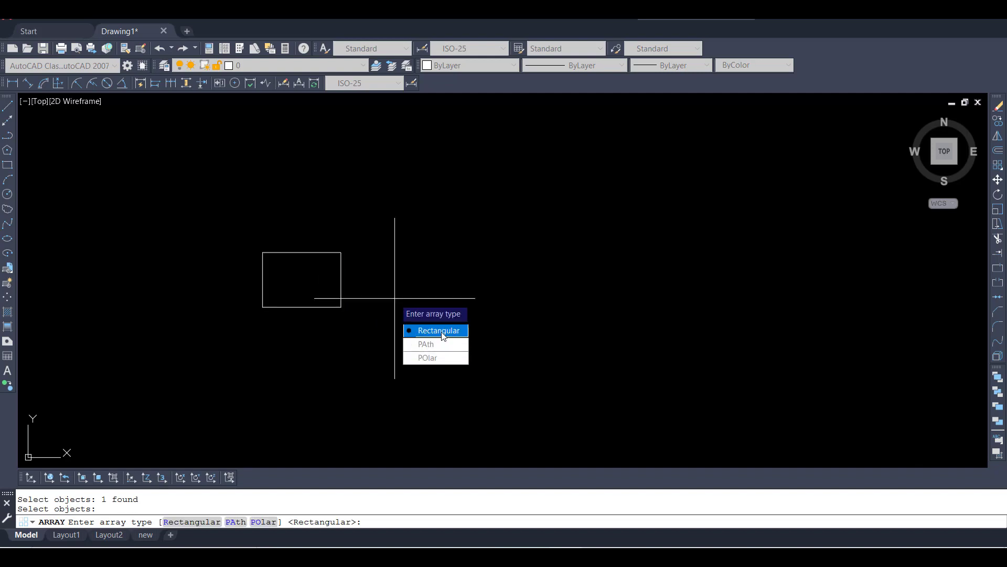
{"action": "left_click", "coordinate": [442, 332]}
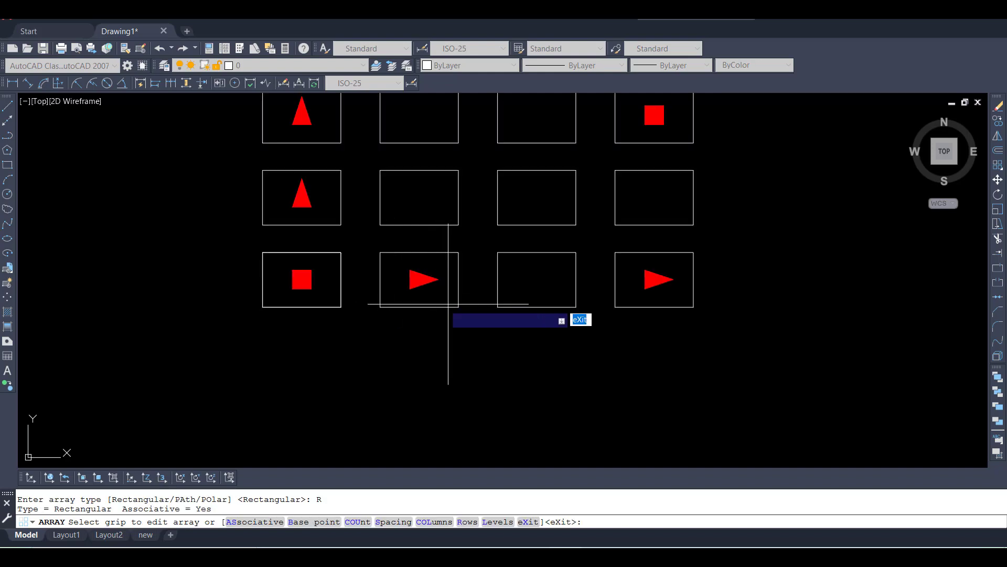
{"action": "scroll", "coordinate": [409, 315], "scroll_direction": "down", "scroll_amount": 4}
{"action": "scroll", "coordinate": [367, 257], "scroll_direction": "up", "scroll_amount": 4}
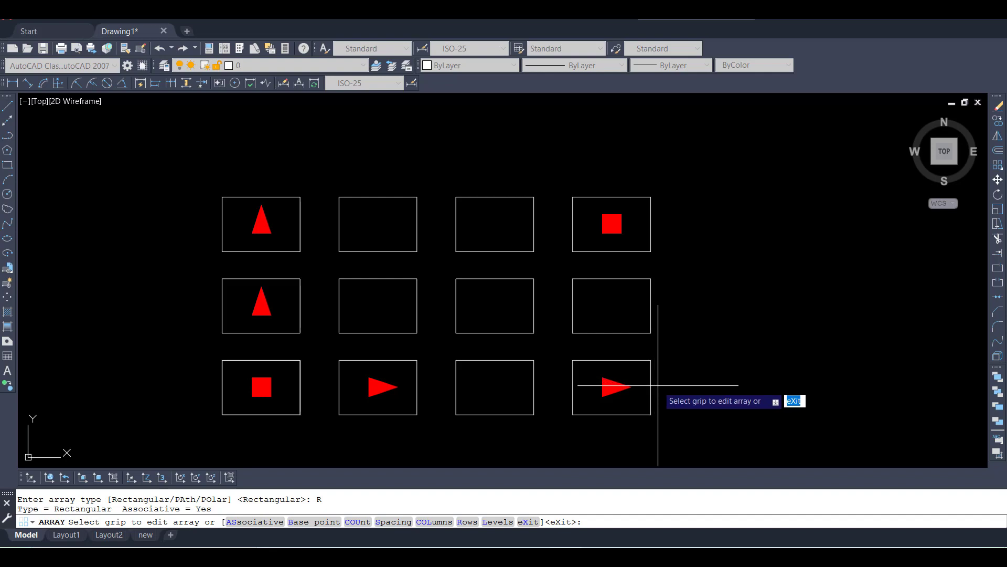
- Set the array to 3 columns spaced 60 apart and 5 rows
{"action": "right_click", "coordinate": [681, 411]}
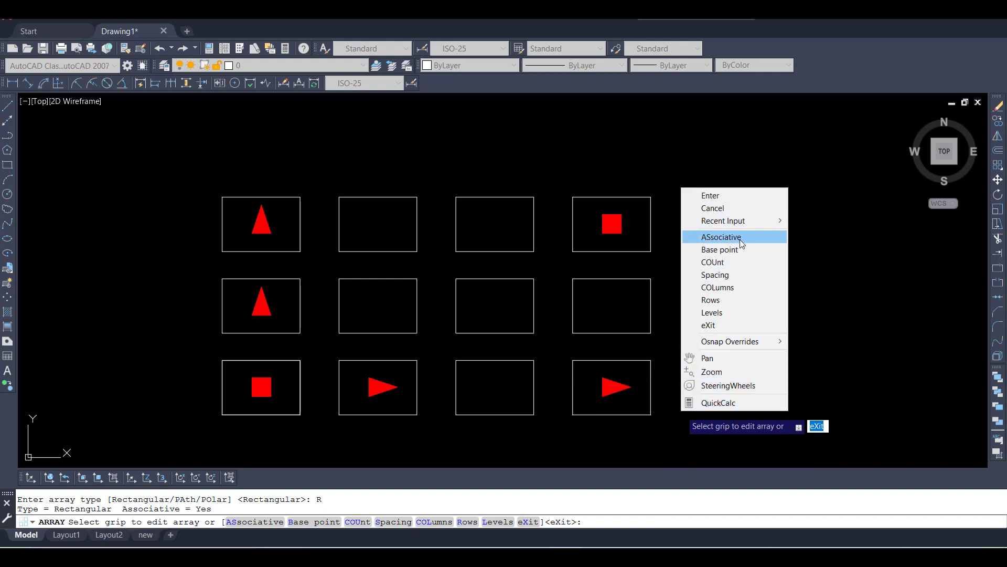
{"action": "left_click", "coordinate": [729, 287]}
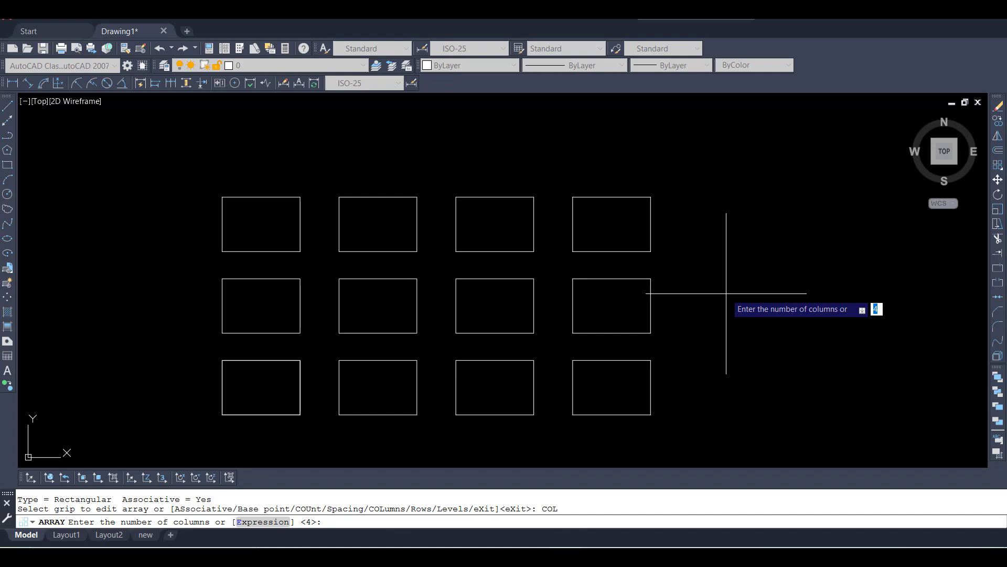
{"action": "key", "text": "Return"}
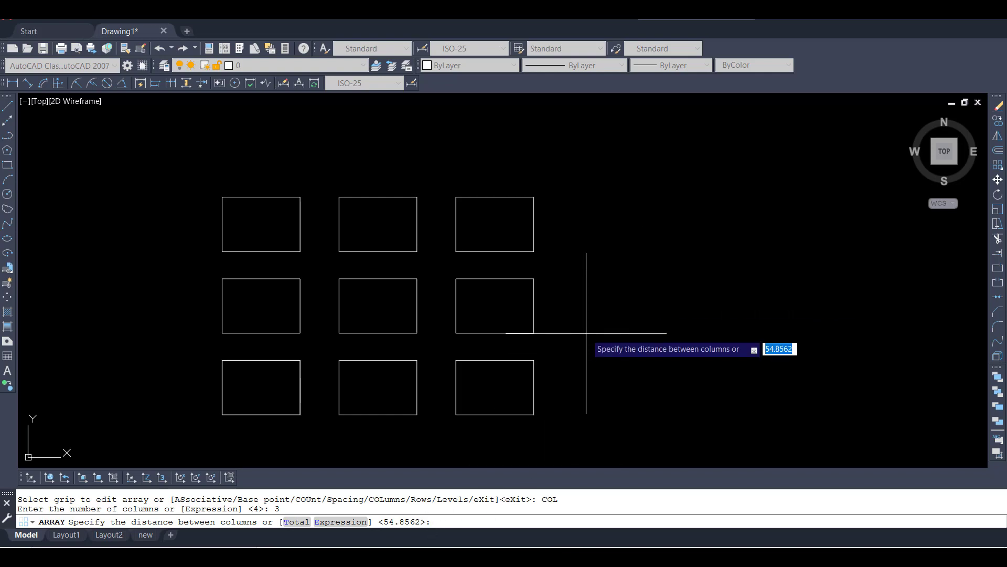
{"action": "key", "text": "Return"}
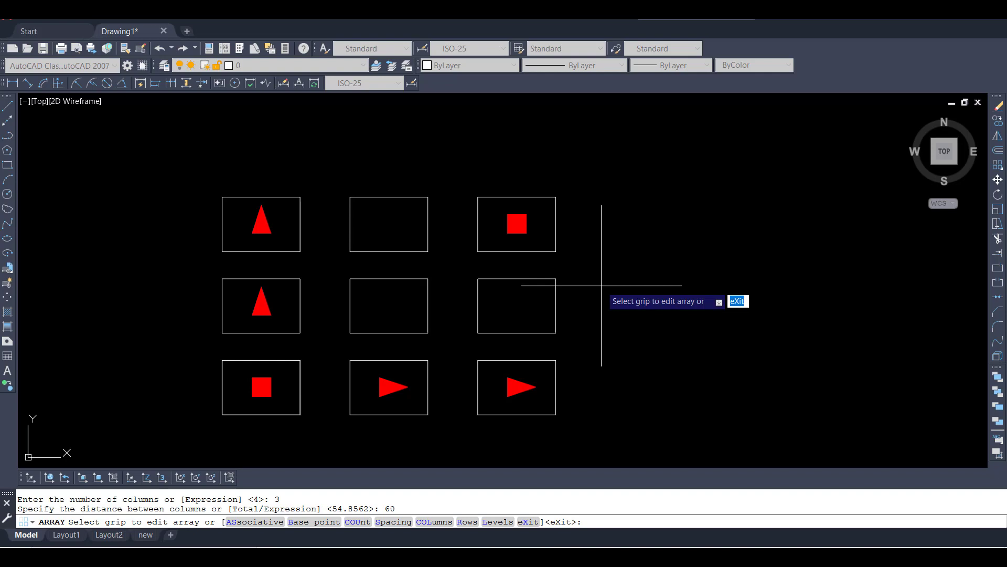
{"action": "key", "text": "Return"}
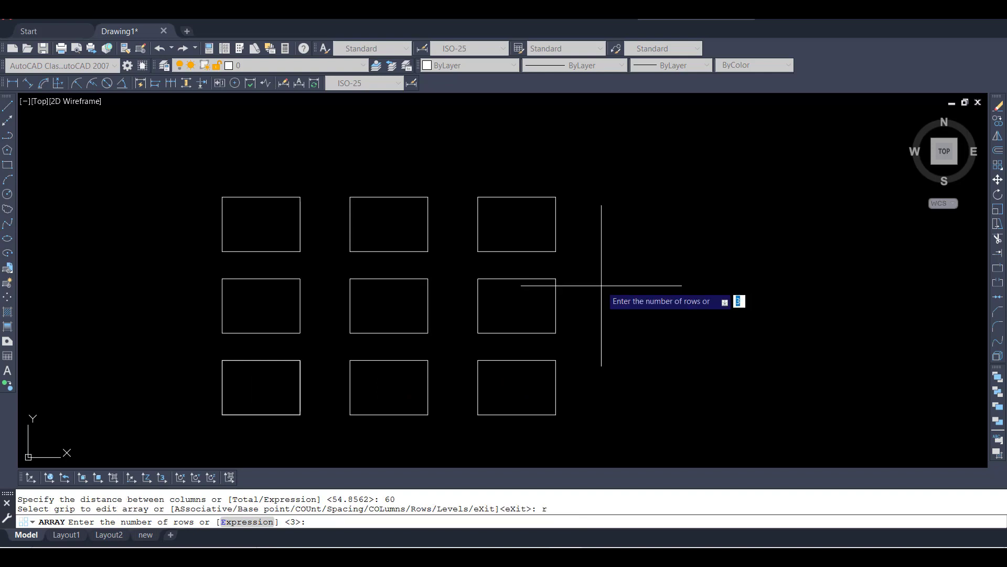
{"action": "key", "text": "Return"}
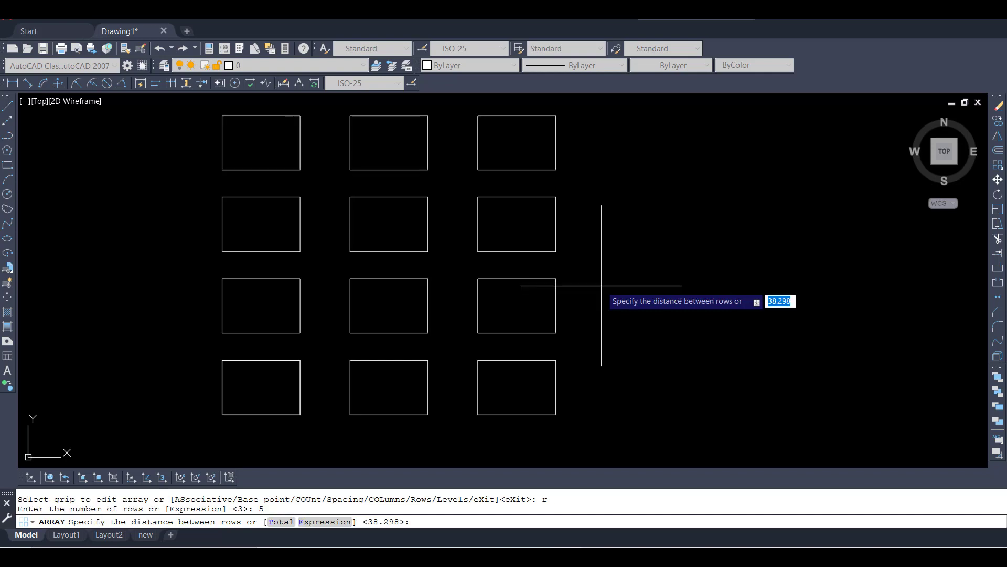
- Keep the 38.298 row spacing and zero row elevation, then finish the array
{"action": "scroll", "coordinate": [598, 281], "scroll_direction": "down", "scroll_amount": 2}
{"action": "right_click", "coordinate": [598, 278]}
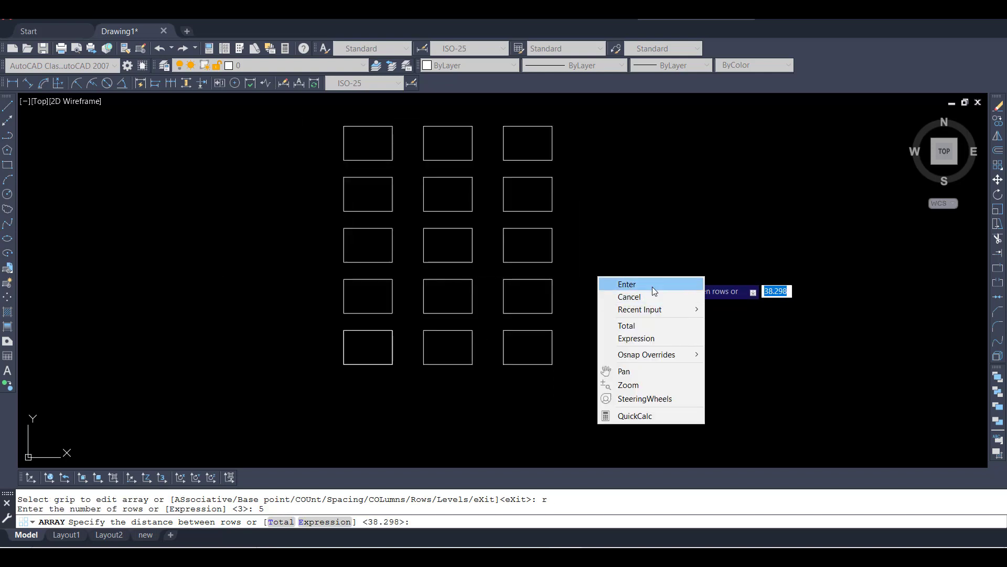
{"action": "left_click", "coordinate": [637, 285]}
{"action": "right_click", "coordinate": [640, 267]}
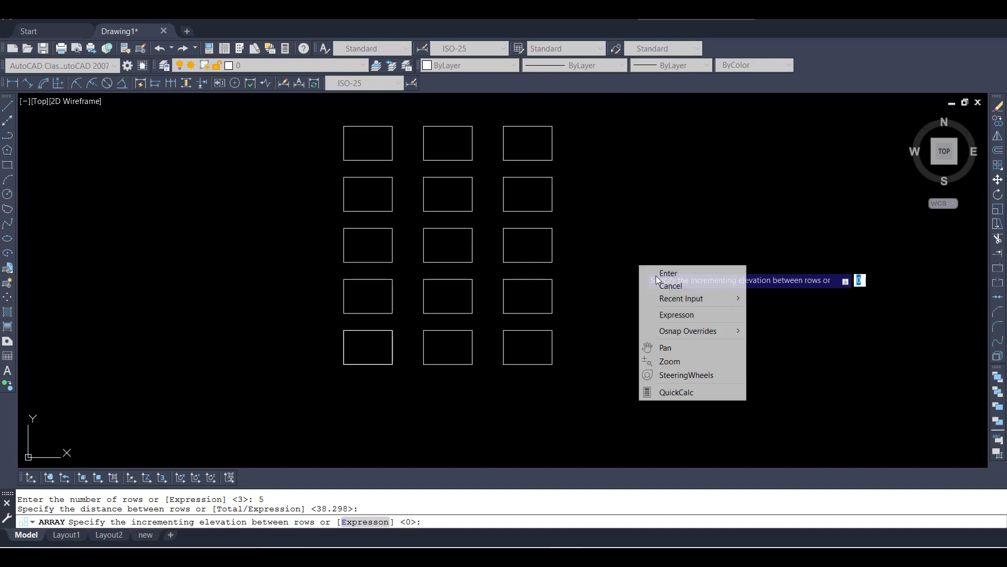
{"action": "left_click", "coordinate": [673, 270]}
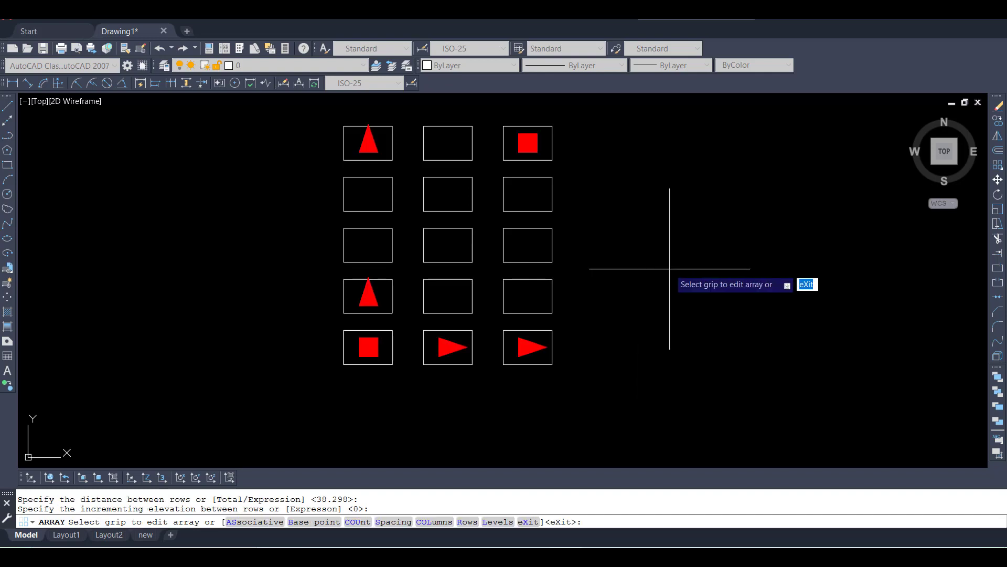
{"action": "key", "text": "Escape"}
- Zoom in and out to inspect the 5-row, 3-column array
{"action": "left_click", "coordinate": [640, 240]}
{"action": "scroll", "coordinate": [572, 278], "scroll_direction": "down", "scroll_amount": 3}
{"action": "scroll", "coordinate": [477, 212], "scroll_direction": "up", "scroll_amount": 5}
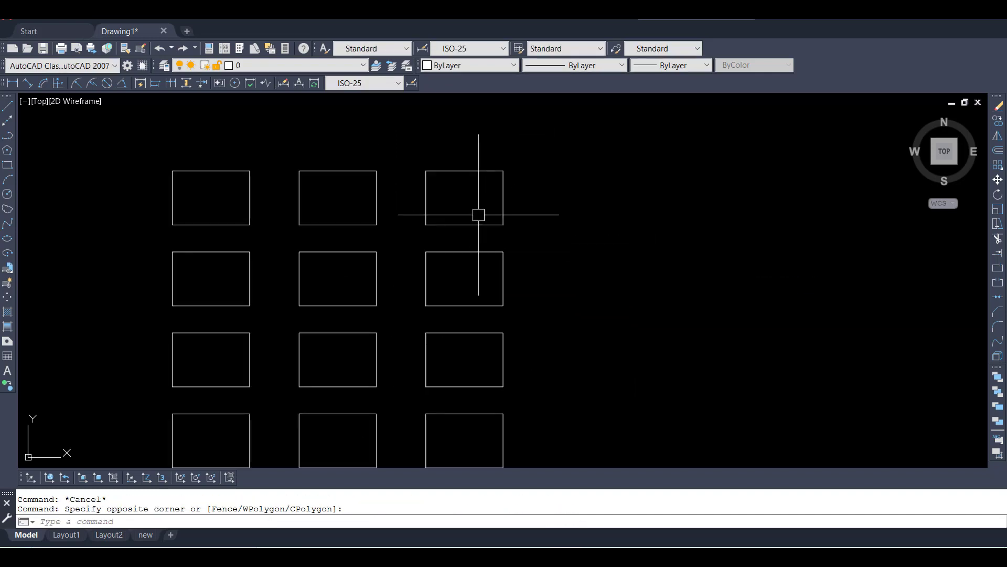
{"action": "scroll", "coordinate": [439, 224], "scroll_direction": "down", "scroll_amount": 5}
{"action": "scroll", "coordinate": [517, 241], "scroll_direction": "up", "scroll_amount": 4}
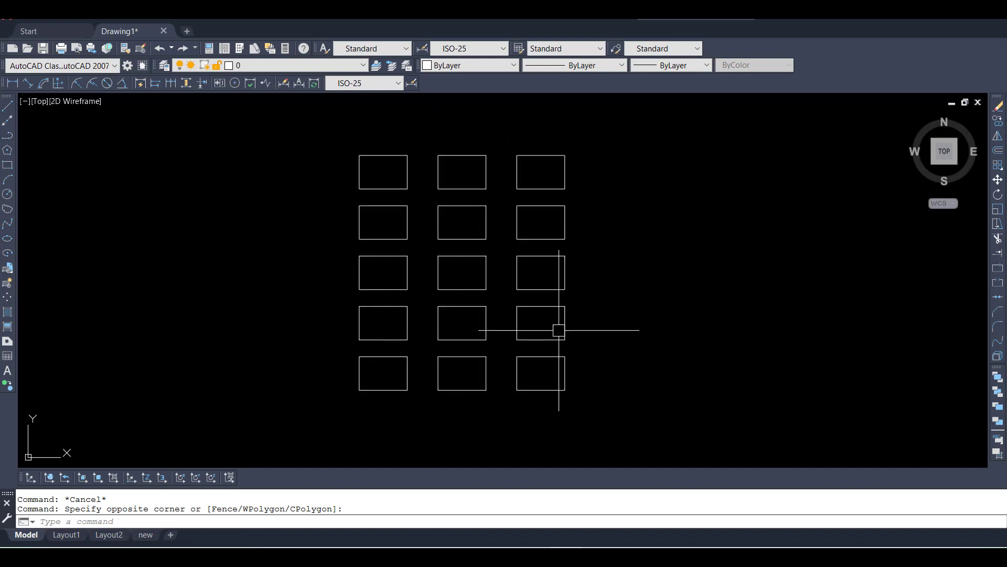
{"action": "scroll", "coordinate": [519, 288], "scroll_direction": "down", "scroll_amount": 3}
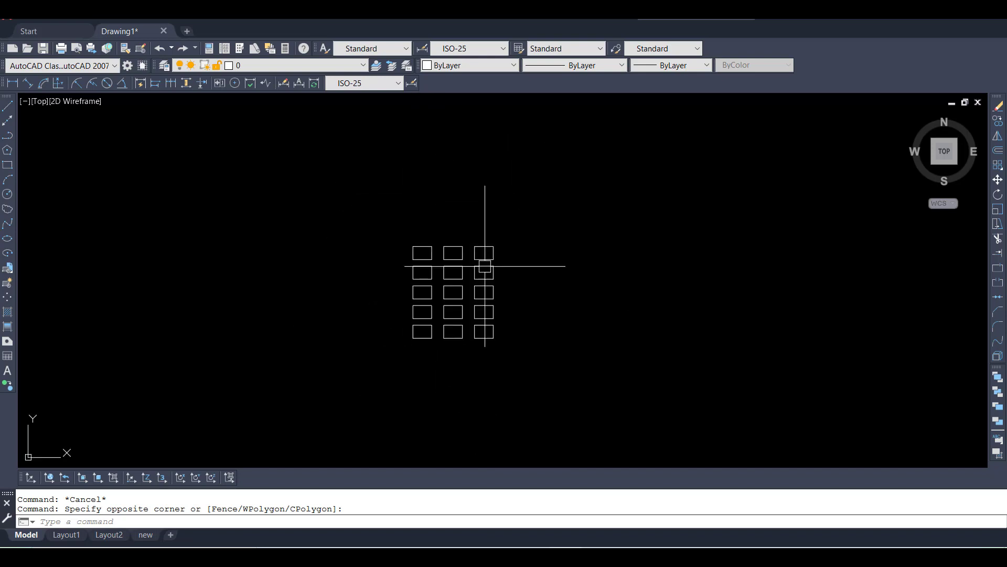
{"action": "scroll", "coordinate": [463, 263], "scroll_direction": "down", "scroll_amount": 3}
{"action": "scroll", "coordinate": [464, 264], "scroll_direction": "up", "scroll_amount": 4}
{"action": "left_click", "coordinate": [487, 229]}
{"action": "left_click", "coordinate": [389, 316]}
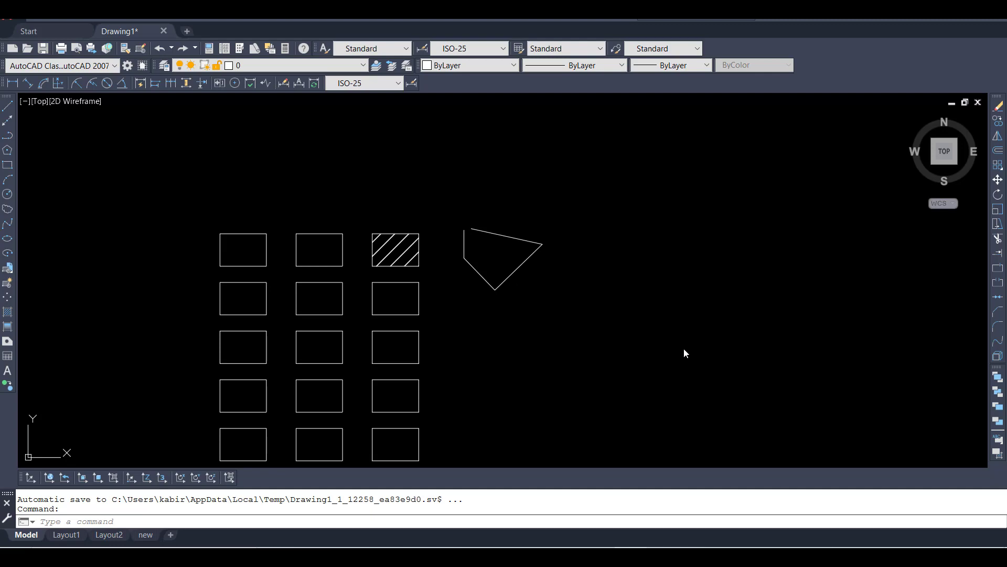
- Hatch the second right-column rectangle with the same JIS_LC_8 pattern via Hatch and Gradient
{"action": "type", "text": "bh"}
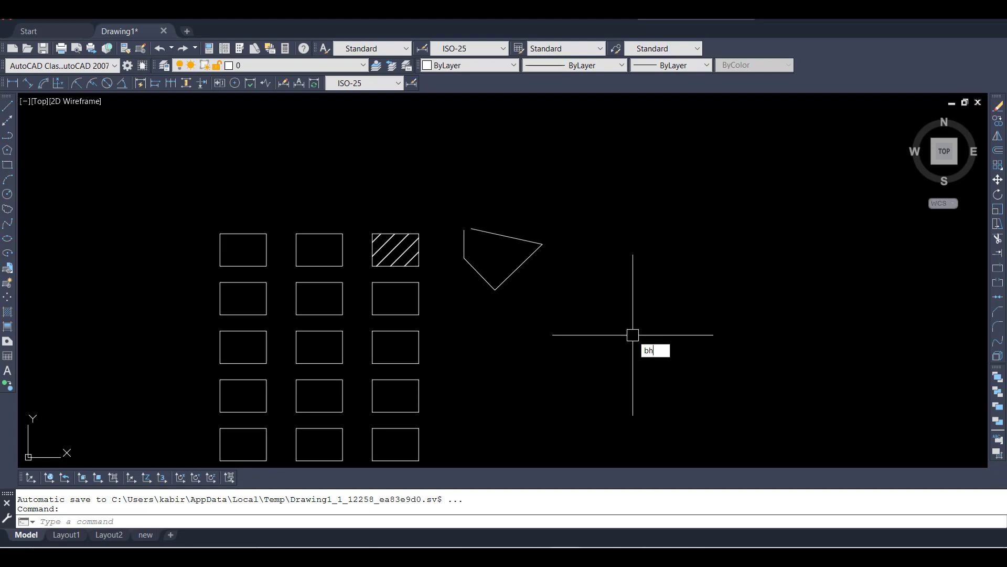
{"action": "key", "text": "Return"}
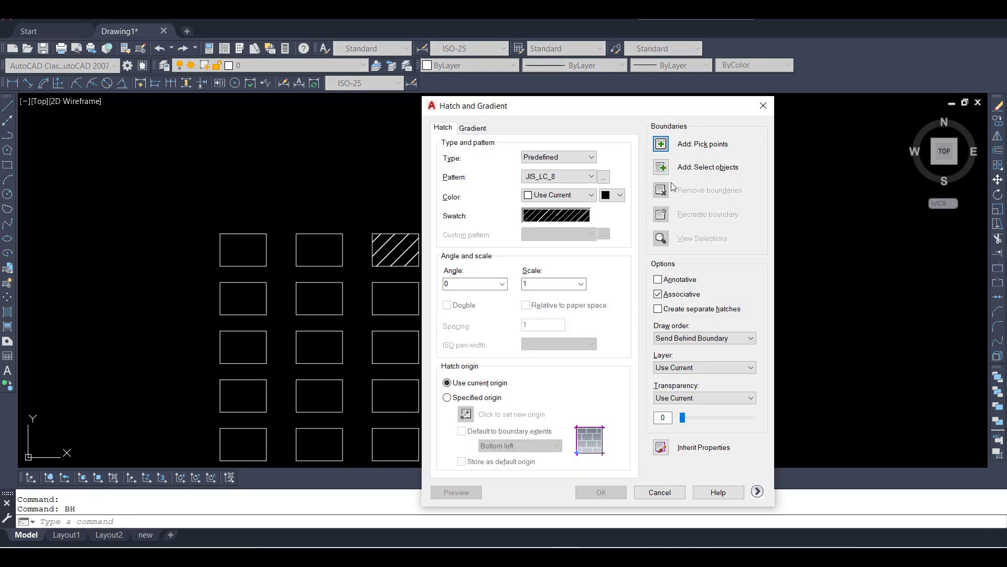
{"action": "left_click_drag", "start_coordinate": [615, 111], "coordinate": [707, 111]}
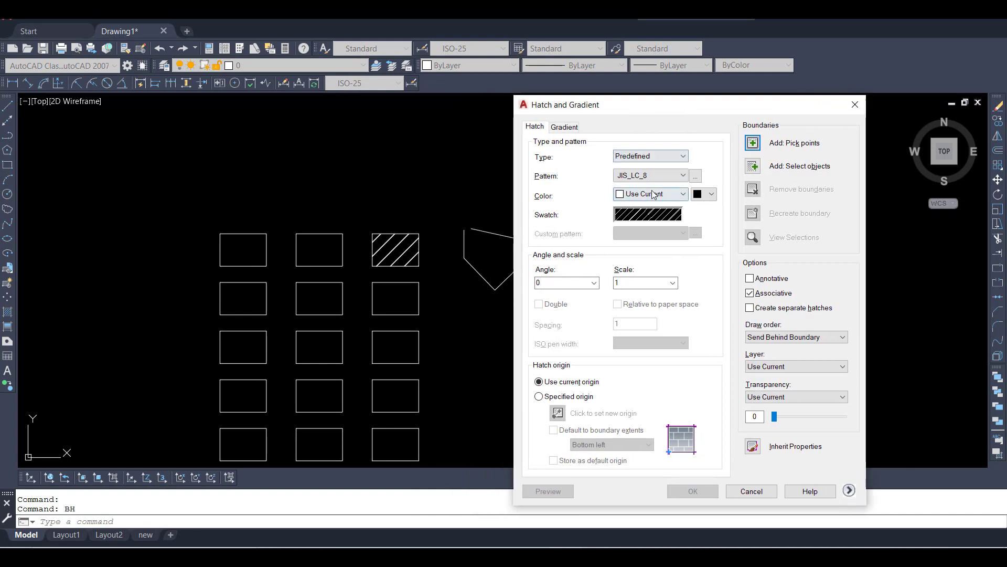
{"action": "left_click", "coordinate": [755, 143]}
{"action": "left_click", "coordinate": [403, 289]}
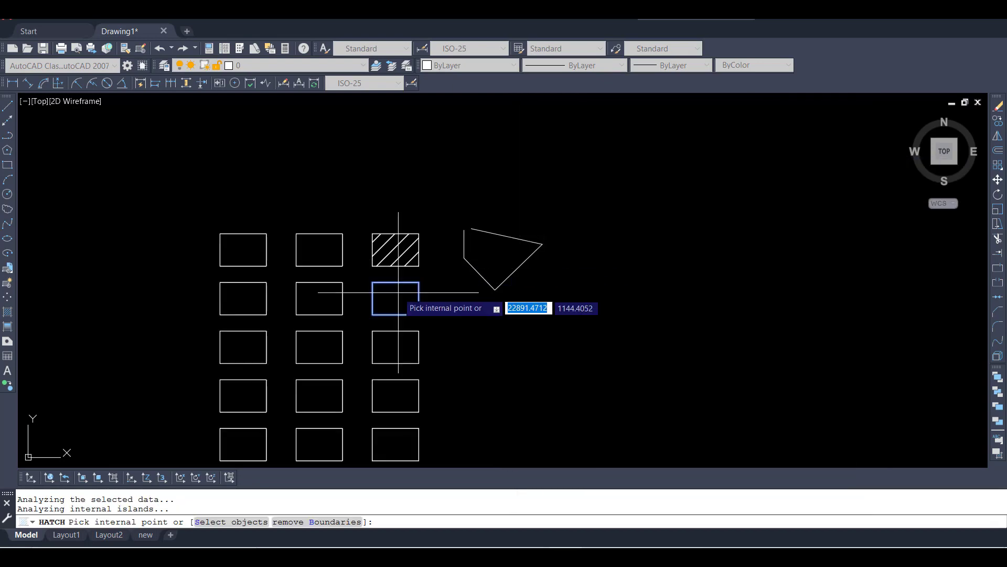
{"action": "left_click", "coordinate": [402, 290]}
{"action": "key", "text": "Return"}
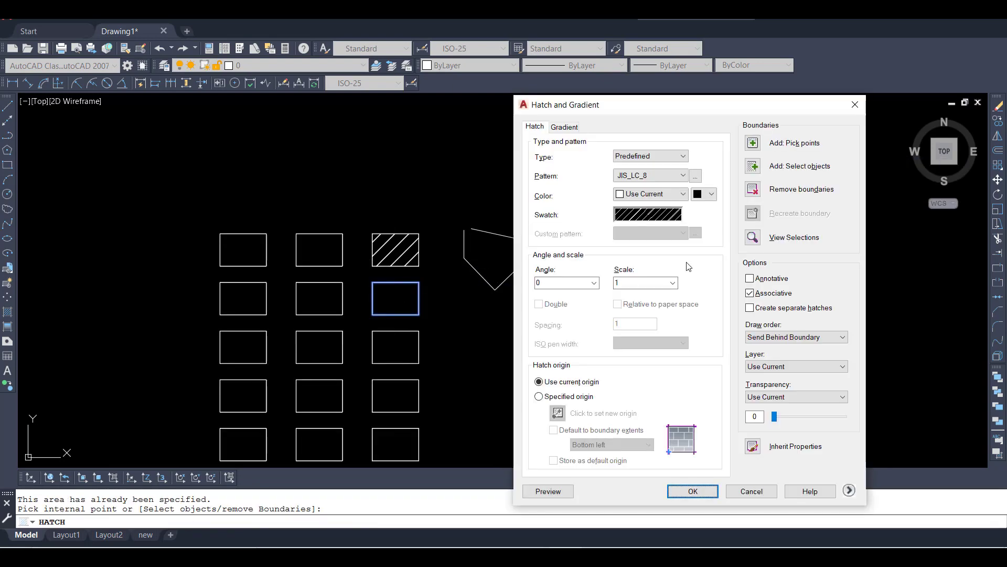
{"action": "left_click", "coordinate": [685, 491]}
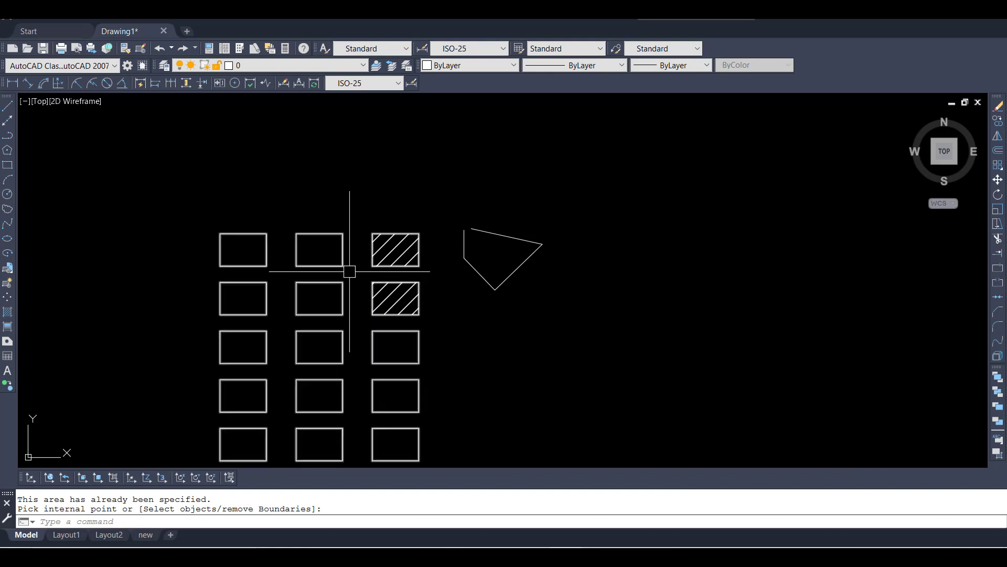
{"action": "scroll", "coordinate": [350, 271], "scroll_direction": "up", "scroll_amount": 4}
{"action": "left_click", "coordinate": [584, 307]}
{"action": "scroll", "coordinate": [404, 216], "scroll_direction": "down", "scroll_amount": 6}
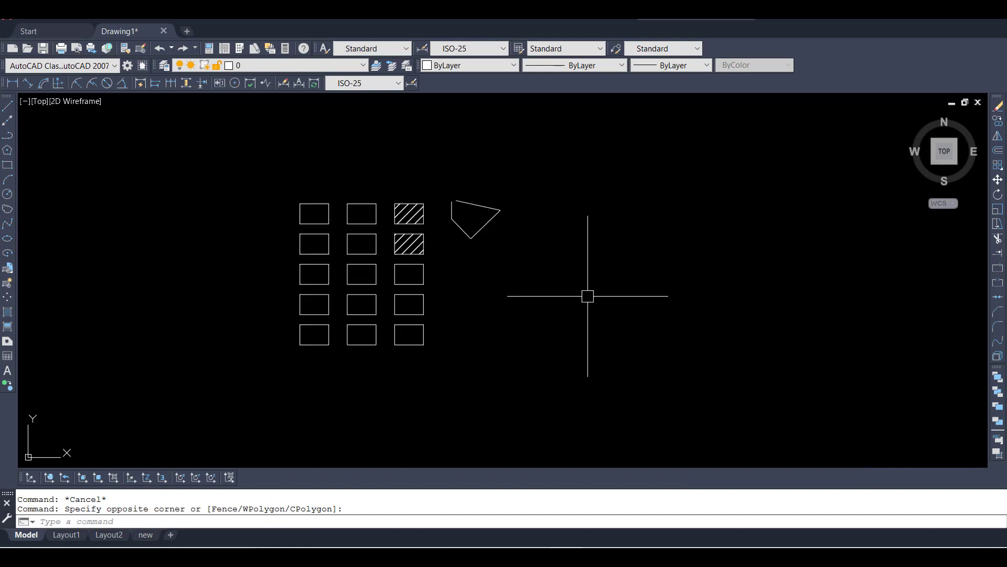
- Cut a gap in the angled shape's lower-right diagonal edge with BREAK
{"action": "scroll", "coordinate": [557, 215], "scroll_direction": "up", "scroll_amount": 2}
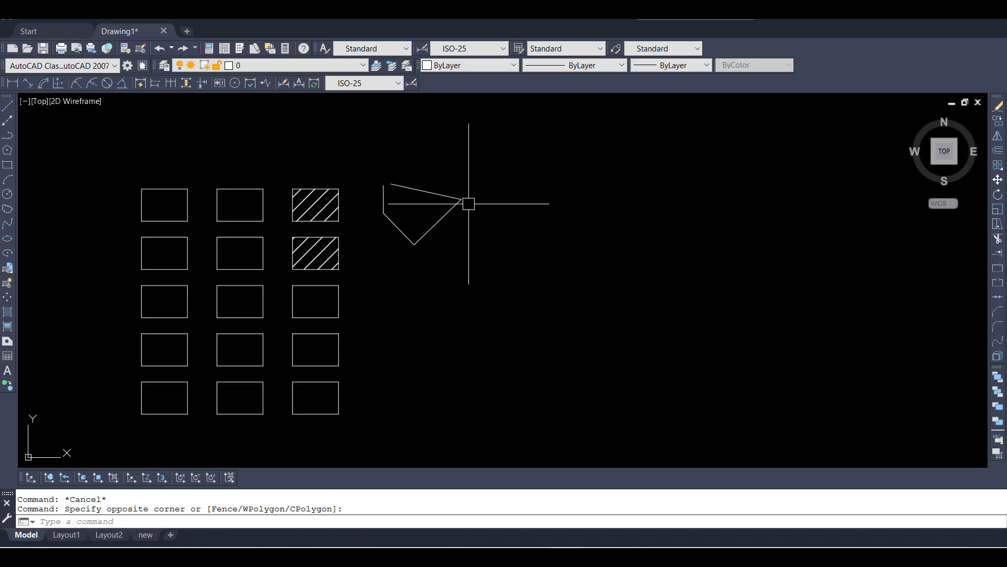
{"action": "scroll", "coordinate": [468, 204], "scroll_direction": "up", "scroll_amount": 8}
{"action": "scroll", "coordinate": [499, 227], "scroll_direction": "down", "scroll_amount": 4}
{"action": "type", "text": "Br"}
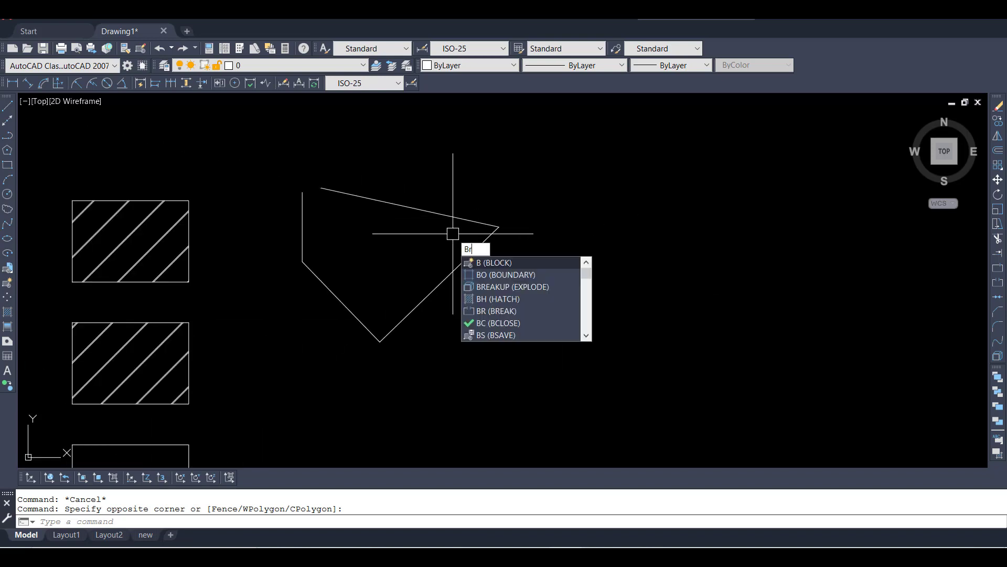
{"action": "key", "text": "Return"}
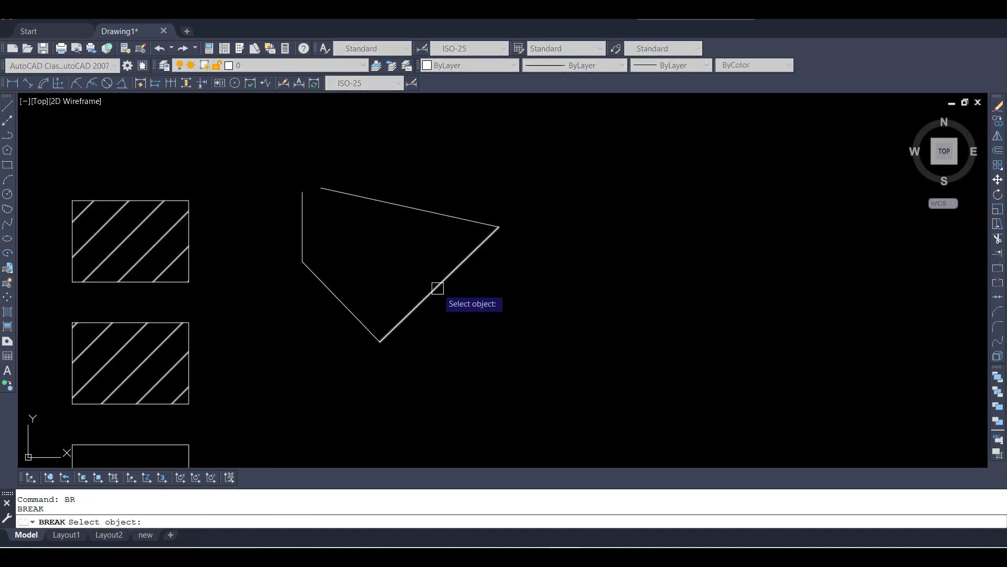
{"action": "left_click", "coordinate": [434, 290]}
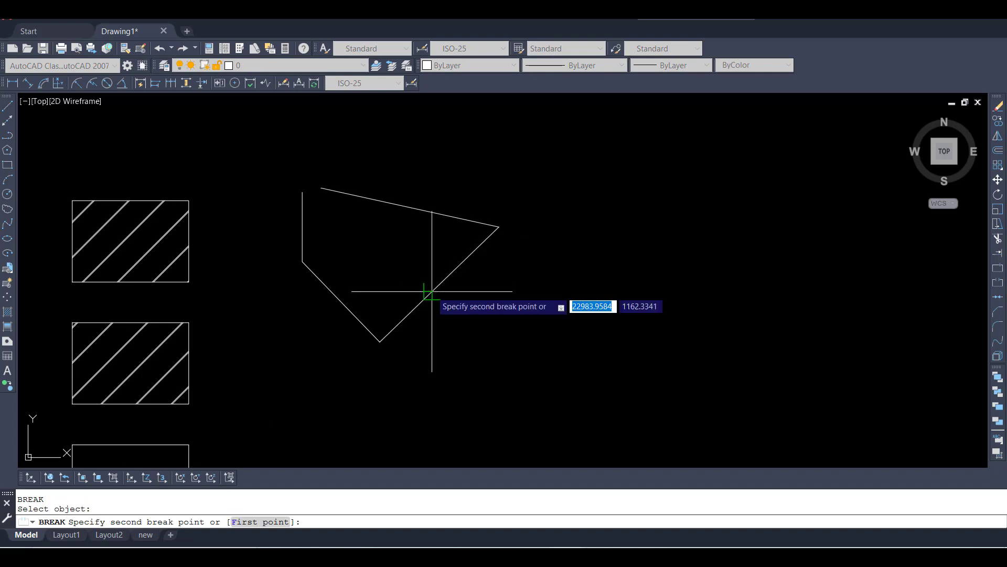
{"action": "left_click", "coordinate": [467, 257]}
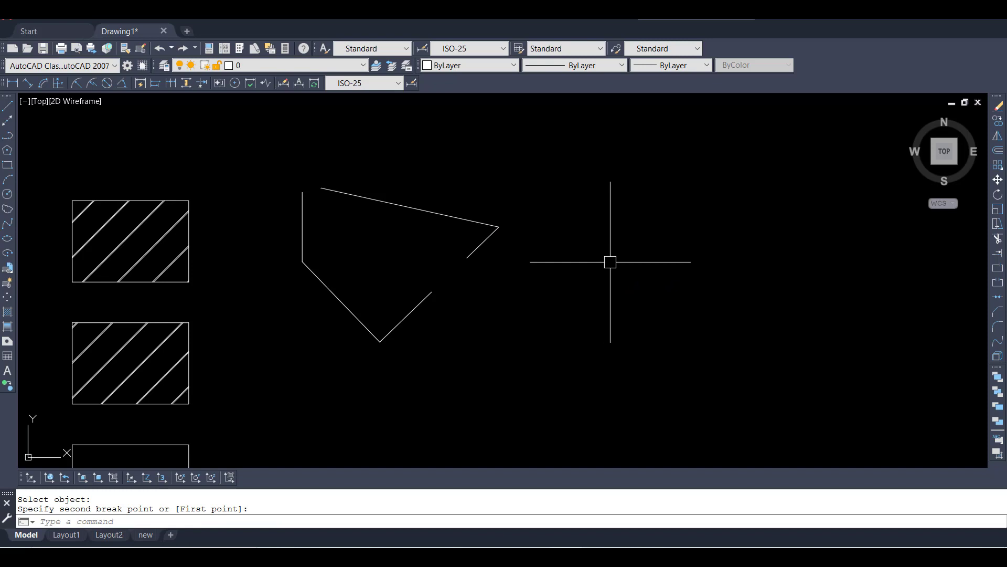
{"action": "left_click", "coordinate": [631, 203]}
{"action": "left_click", "coordinate": [355, 309]}
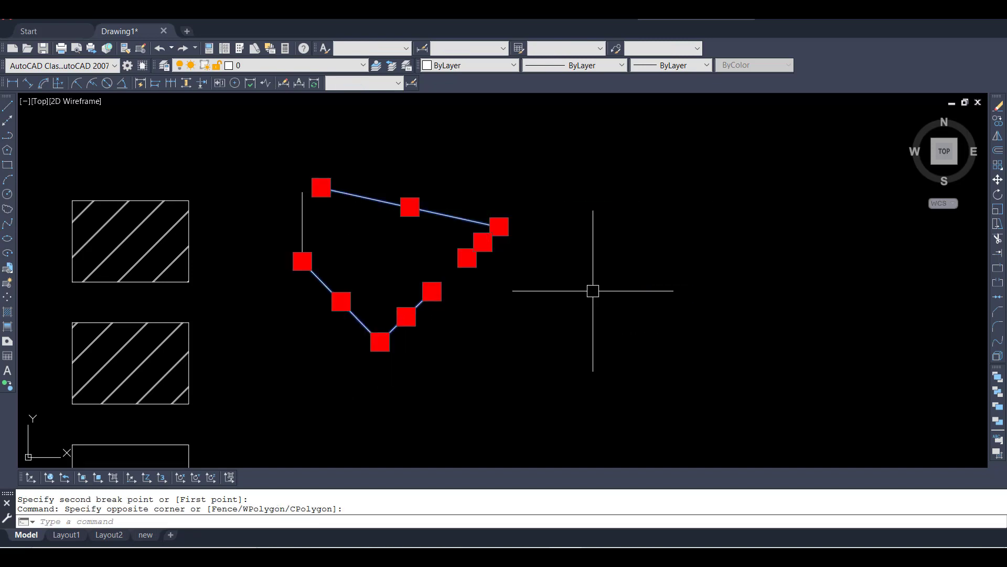
{"action": "key", "text": "Escape"}
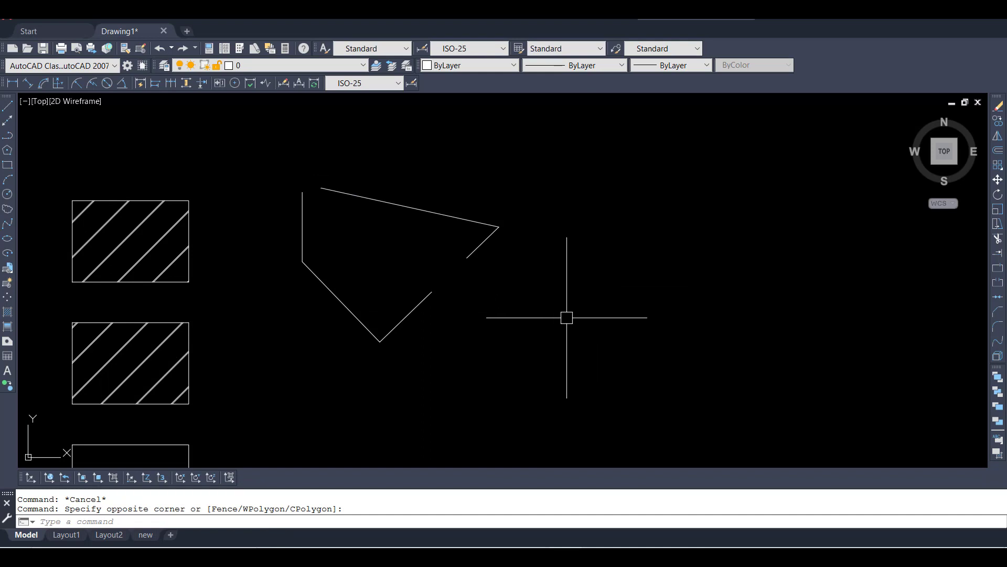
{"action": "type", "text": "CH"}
- Make all five lines of the broken shape Red in Properties, lineweight unchanged
{"action": "key", "text": "Return"}
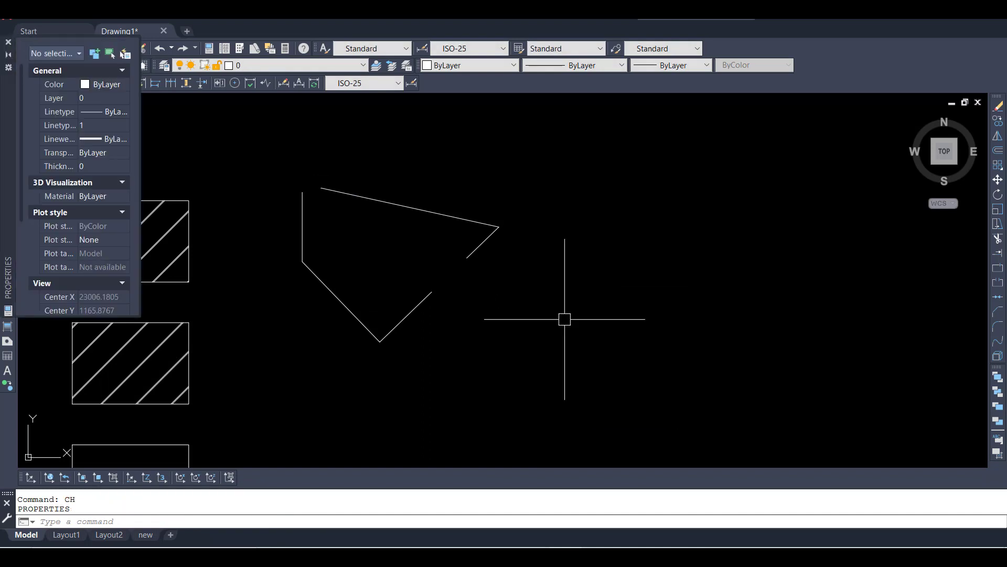
{"action": "scroll", "coordinate": [439, 260], "scroll_direction": "down", "scroll_amount": 2}
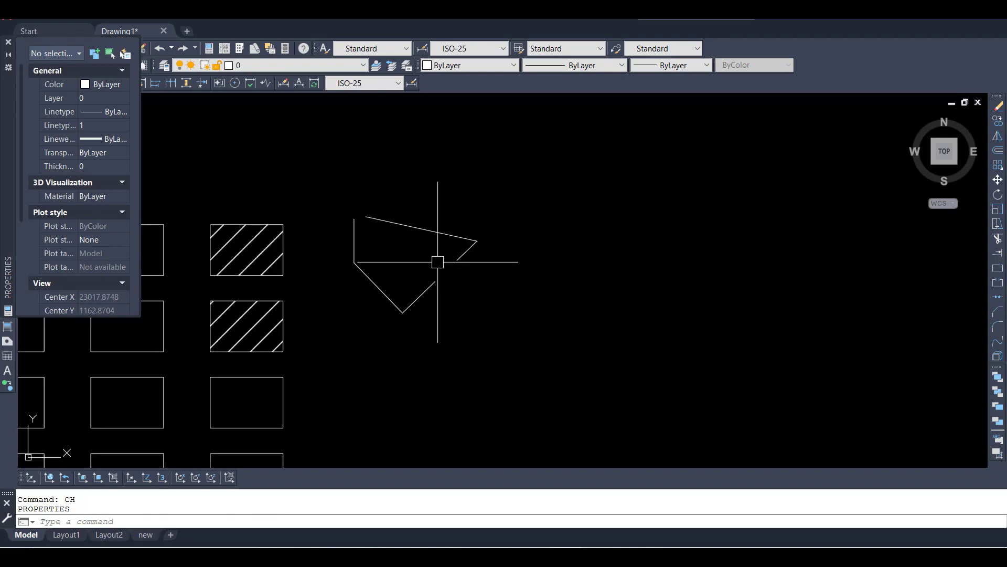
{"action": "scroll", "coordinate": [304, 202], "scroll_direction": "up", "scroll_amount": 4}
{"action": "scroll", "coordinate": [429, 240], "scroll_direction": "down", "scroll_amount": 2}
{"action": "left_click", "coordinate": [702, 196]}
{"action": "left_click", "coordinate": [382, 416]}
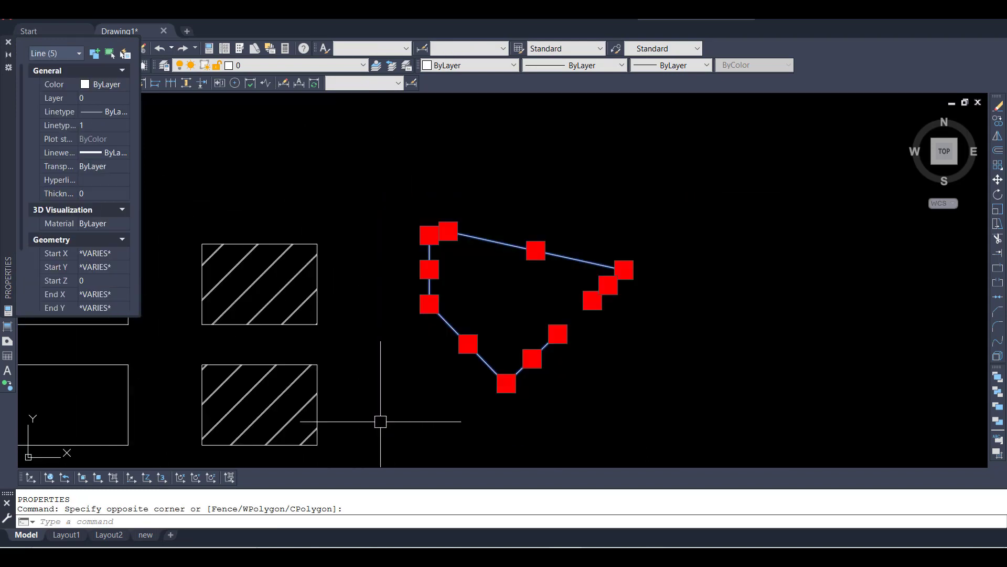
{"action": "left_click", "coordinate": [117, 86]}
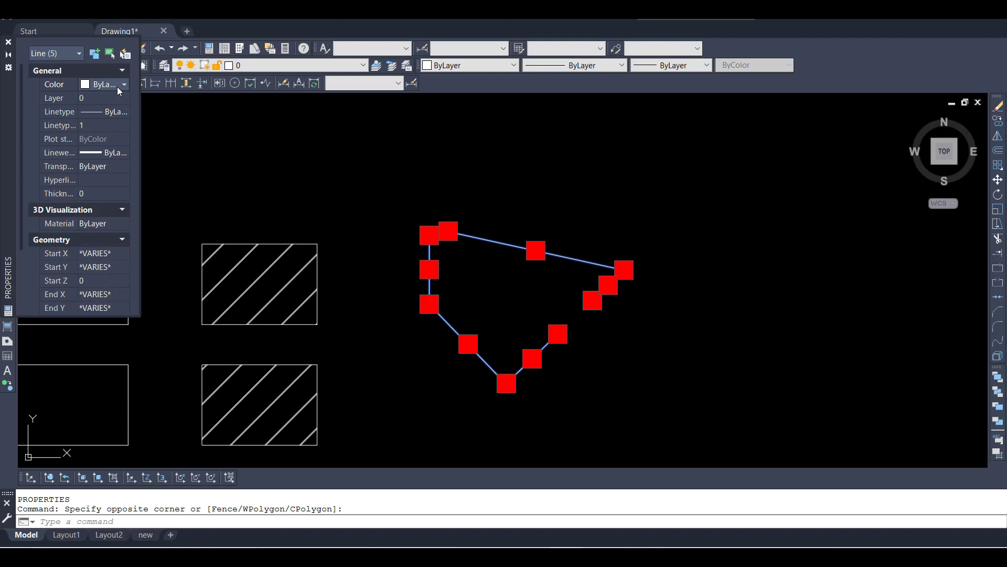
{"action": "left_click", "coordinate": [101, 119]}
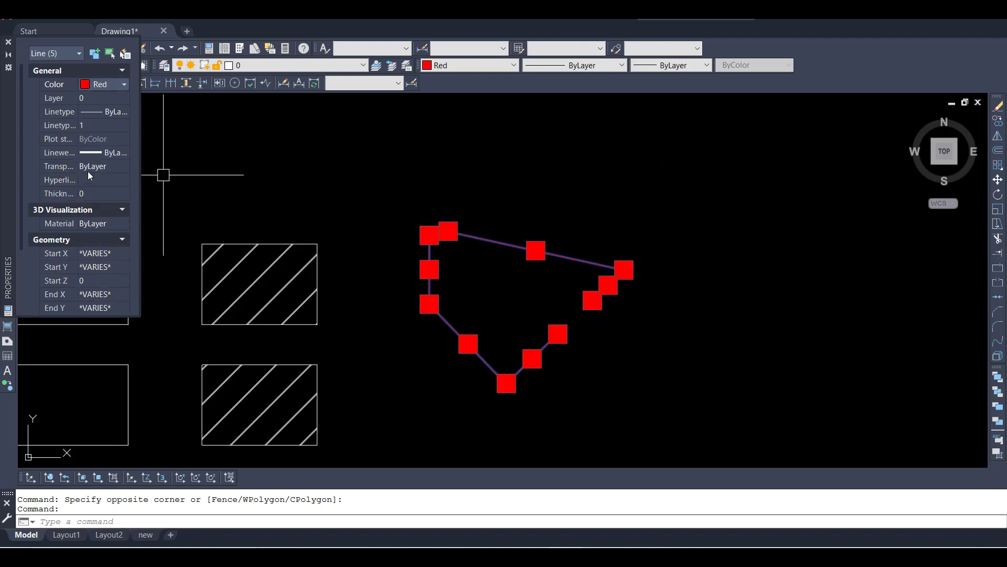
{"action": "left_click", "coordinate": [117, 153]}
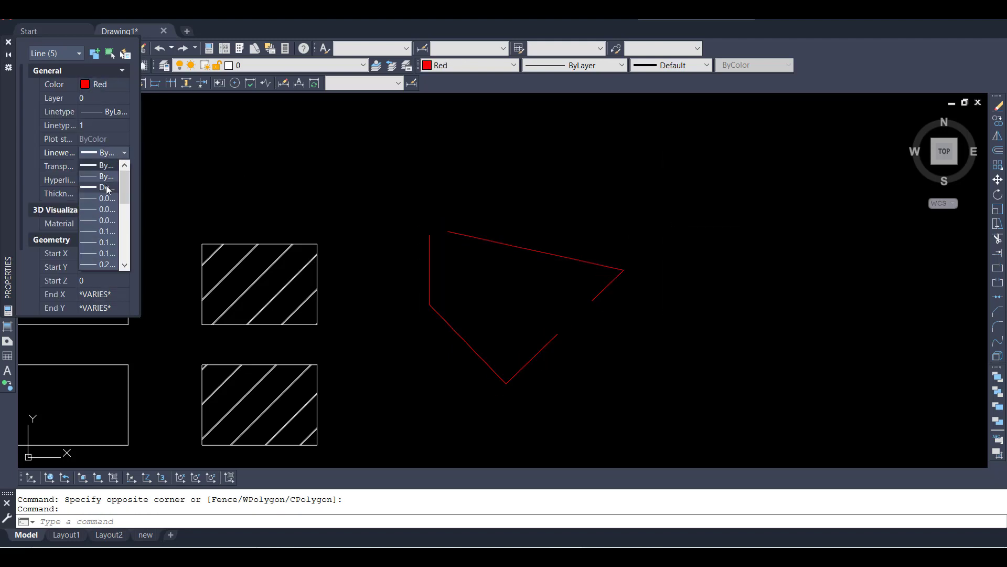
{"action": "left_click", "coordinate": [107, 120]}
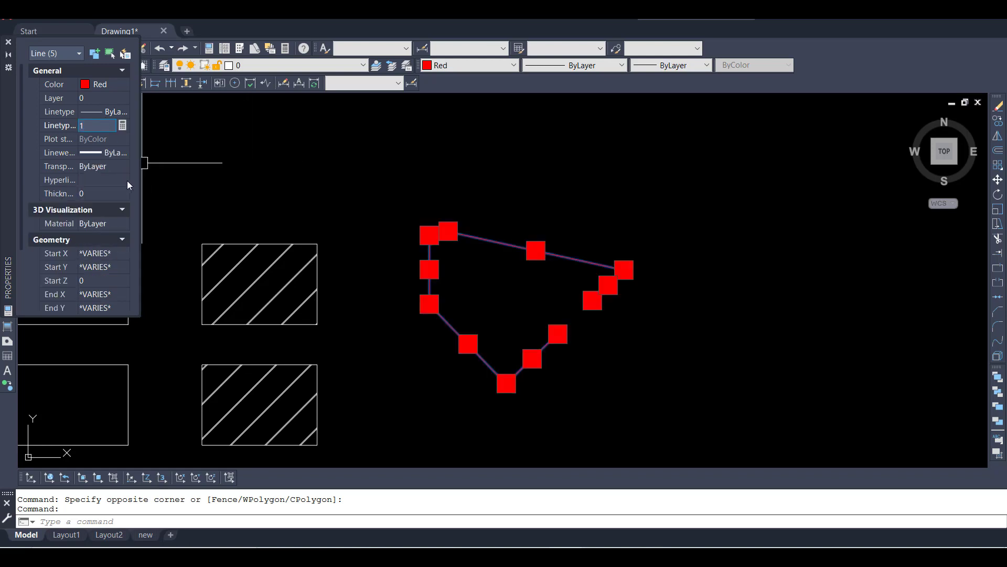
{"action": "left_click", "coordinate": [8, 42]}
{"action": "key", "text": "Escape"}
{"action": "key", "text": "Escape"}
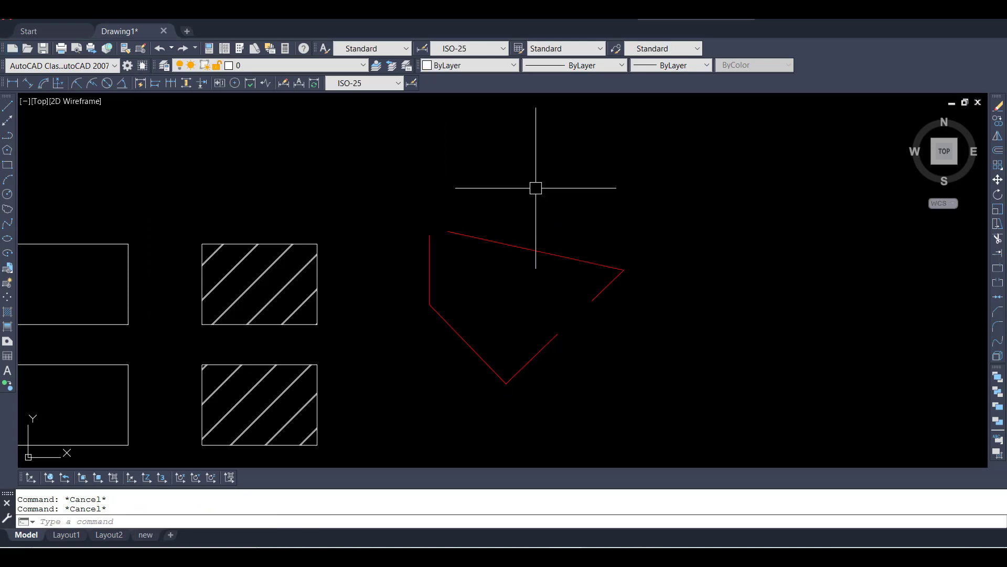
- Set the chamfer distance to 10, then abandon the first chamfer attempt on the rectangle
{"action": "scroll", "coordinate": [576, 213], "scroll_direction": "down", "scroll_amount": 4}
{"action": "scroll", "coordinate": [530, 200], "scroll_direction": "up", "scroll_amount": 2}
{"action": "scroll", "coordinate": [529, 202], "scroll_direction": "up", "scroll_amount": 2}
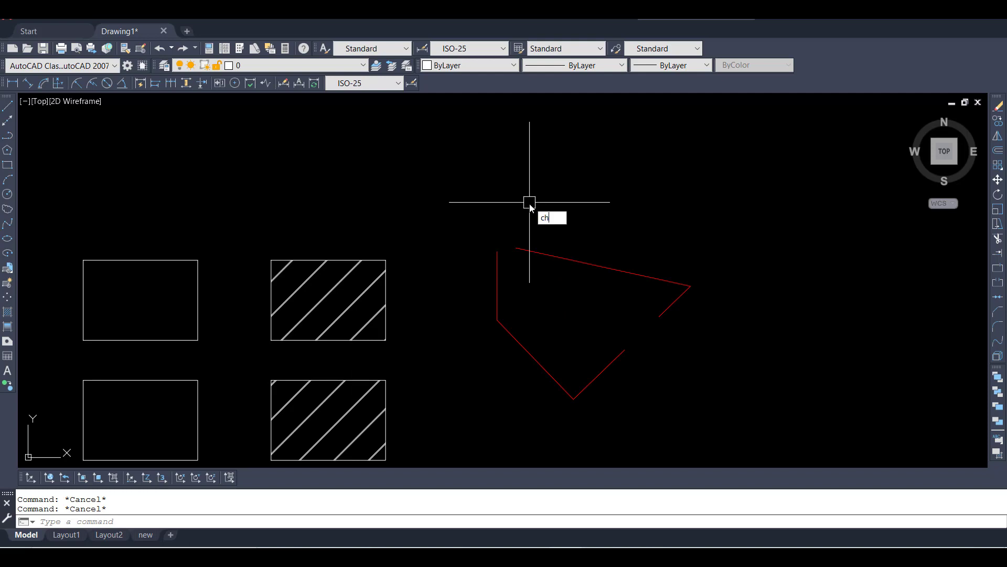
{"action": "type", "text": "a"}
{"action": "key", "text": "Return"}
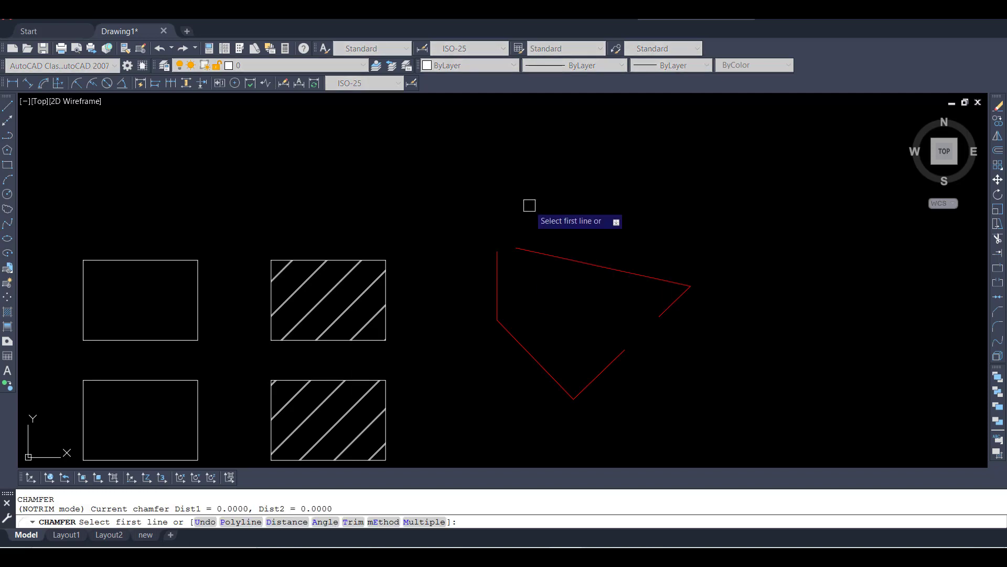
{"action": "scroll", "coordinate": [72, 264], "scroll_direction": "up", "scroll_amount": 2}
{"action": "scroll", "coordinate": [171, 257], "scroll_direction": "down", "scroll_amount": 4}
{"action": "scroll", "coordinate": [167, 255], "scroll_direction": "up", "scroll_amount": 4}
{"action": "type", "text": "d"}
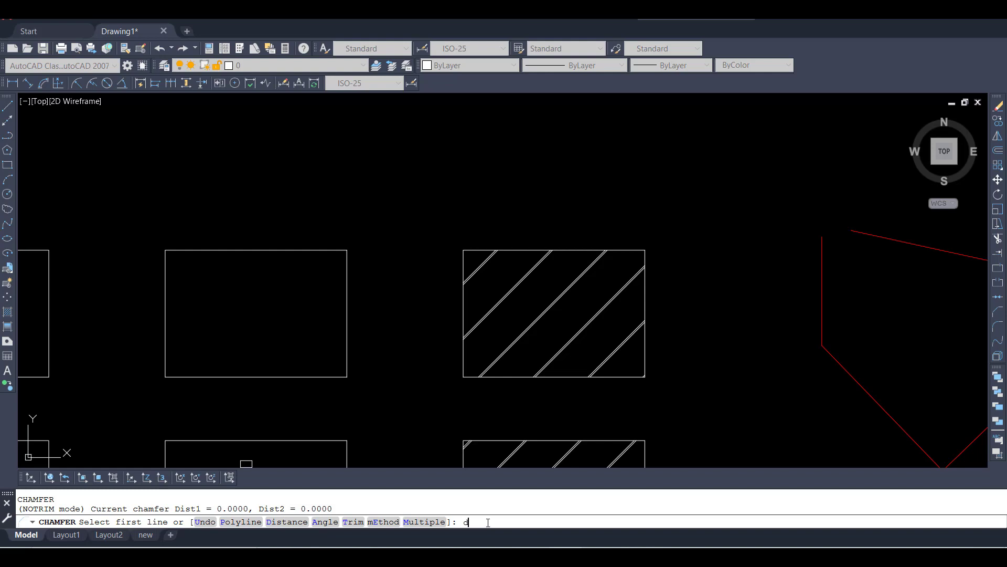
{"action": "key", "text": "Return"}
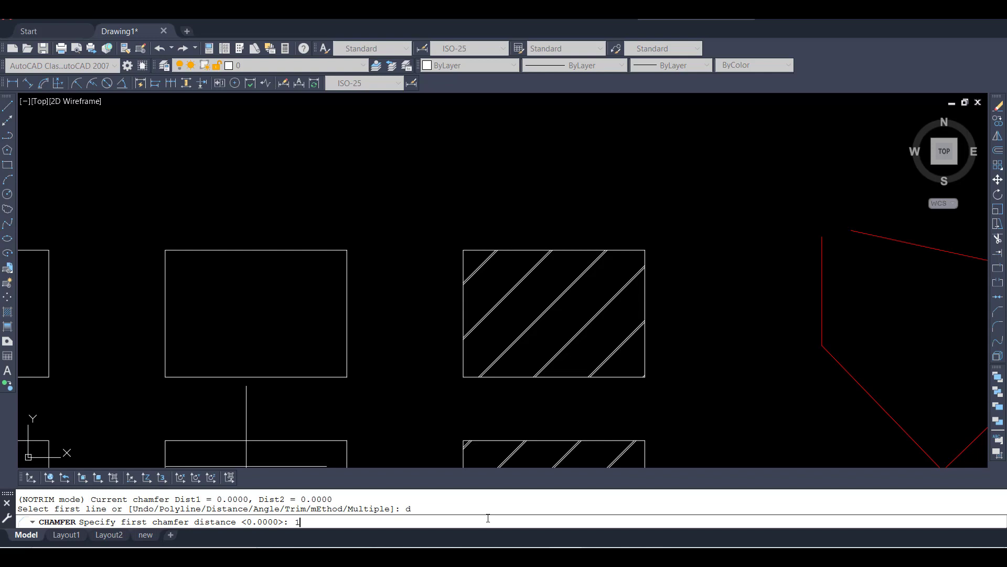
{"action": "type", "text": "0"}
{"action": "key", "text": "Return"}
{"action": "key", "text": "Return"}
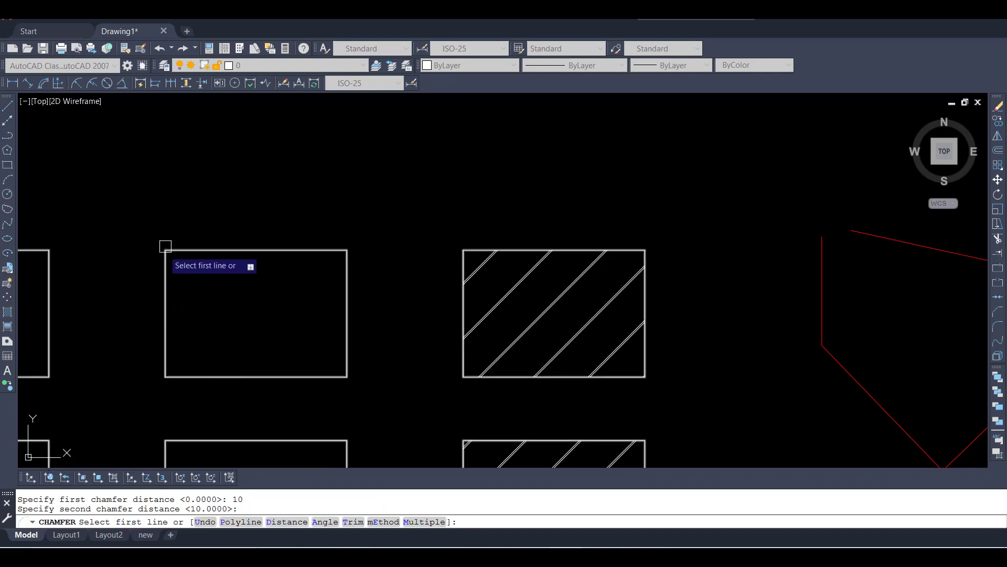
{"action": "left_click", "coordinate": [170, 264]}
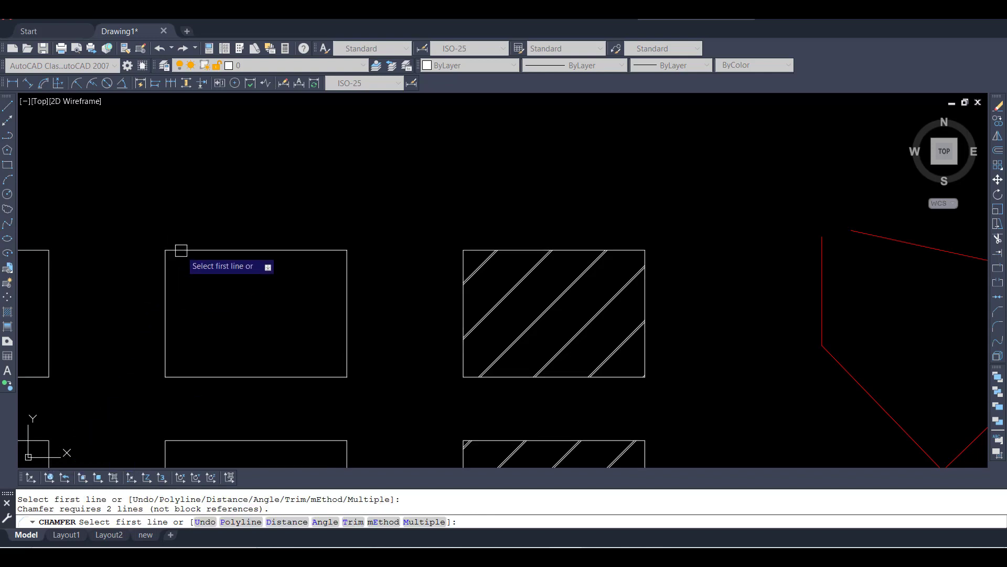
{"action": "scroll", "coordinate": [168, 260], "scroll_direction": "up", "scroll_amount": 5}
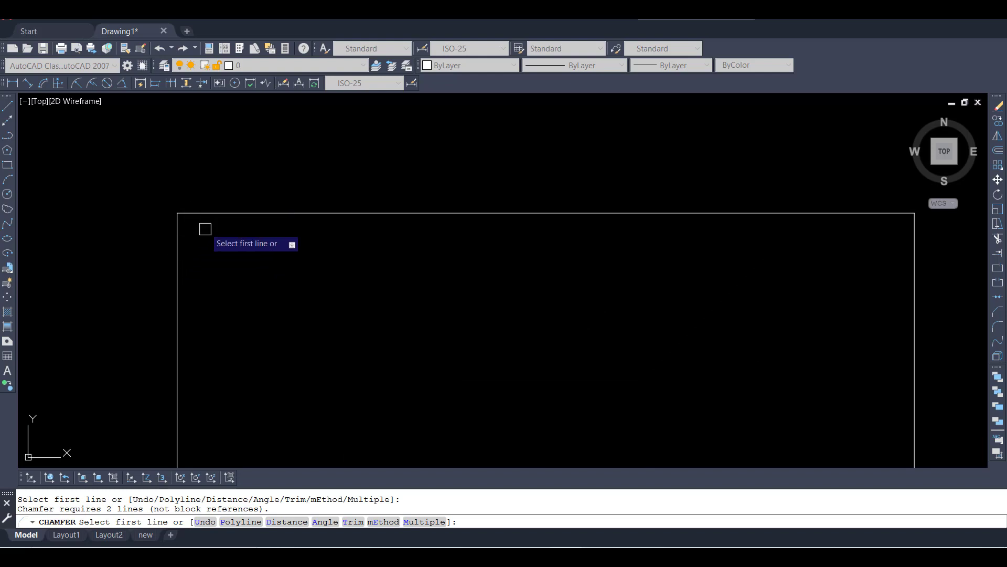
{"action": "key", "text": "Escape"}
{"action": "key", "text": "Escape"}
{"action": "scroll", "coordinate": [252, 278], "scroll_direction": "down", "scroll_amount": 5}
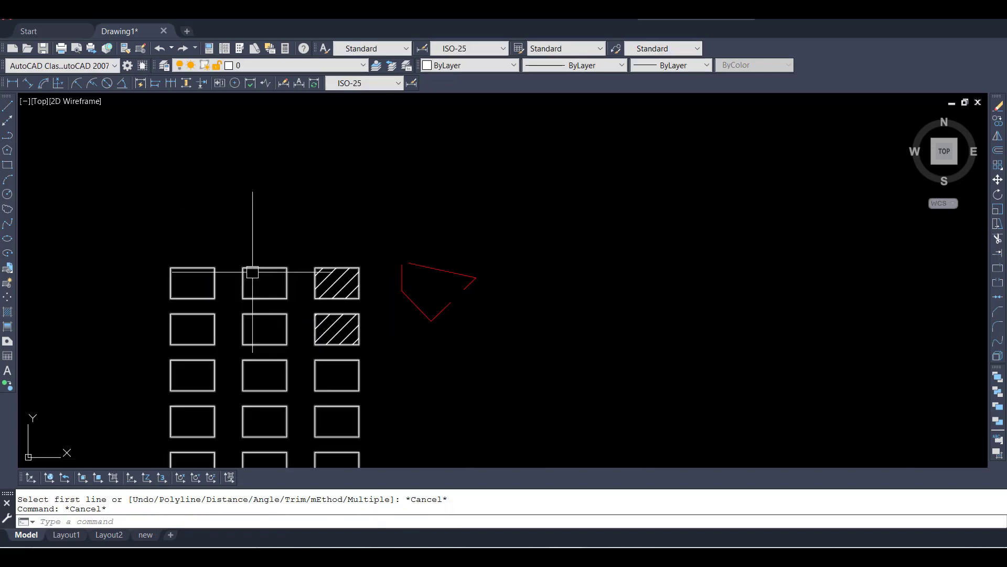
{"action": "scroll", "coordinate": [396, 234], "scroll_direction": "up", "scroll_amount": 3}
- Draw a new rectangle above the red shape
{"action": "left_click", "coordinate": [8, 166]}
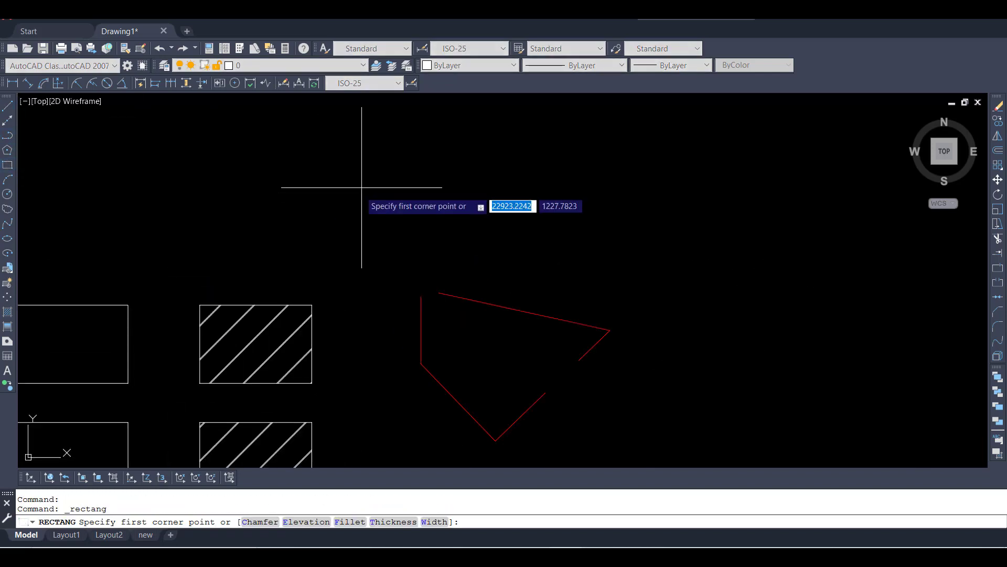
{"action": "left_click", "coordinate": [361, 186]}
{"action": "left_click", "coordinate": [501, 232]}
{"action": "scroll", "coordinate": [423, 168], "scroll_direction": "up", "scroll_amount": 2}
{"action": "type", "text": "c"}
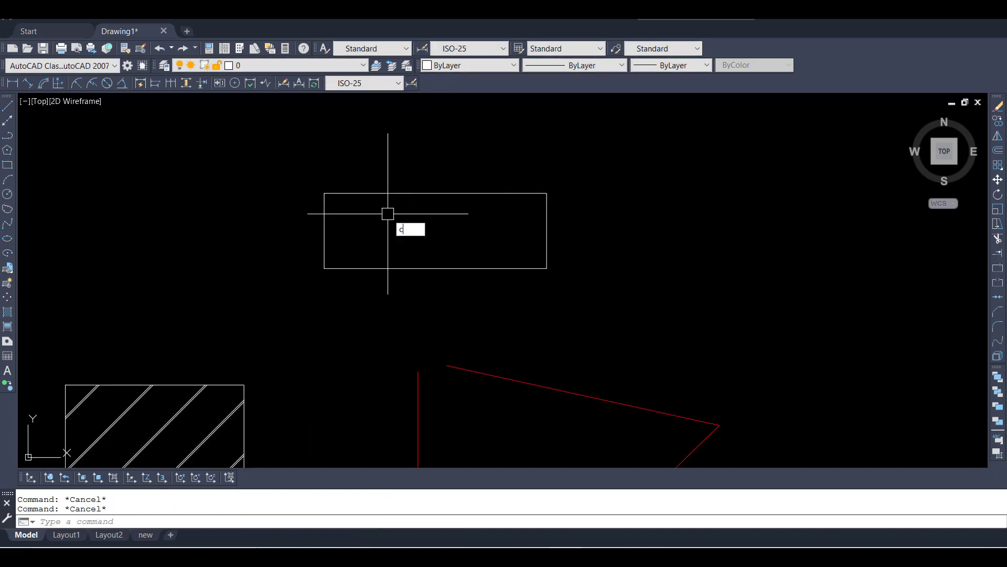
- Chamfer the new rectangle's top-left corner between its top and left edges, untrimmed
{"action": "type", "text": "h"}
{"action": "key", "text": "Return"}
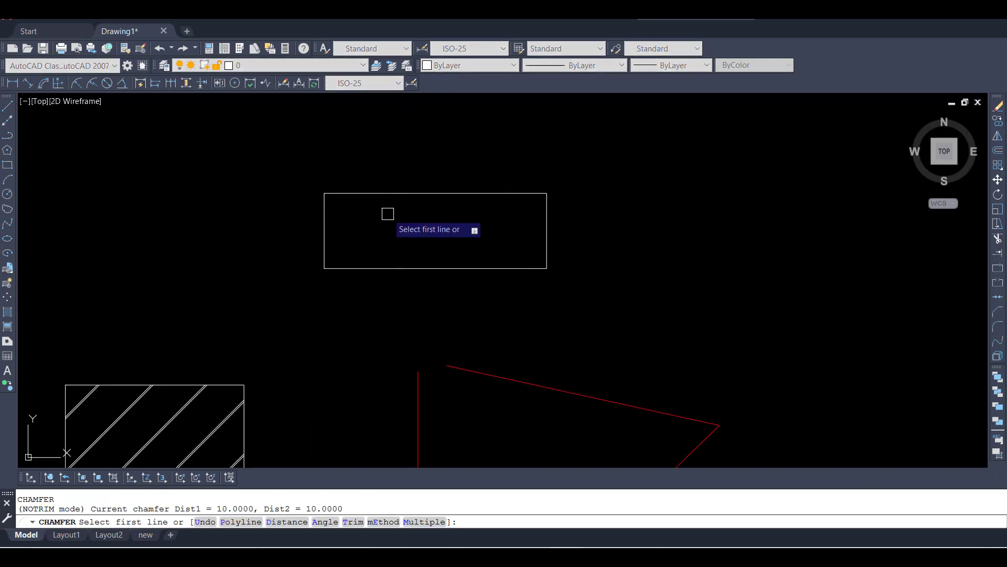
{"action": "left_click", "coordinate": [348, 194]}
{"action": "left_click", "coordinate": [320, 214]}
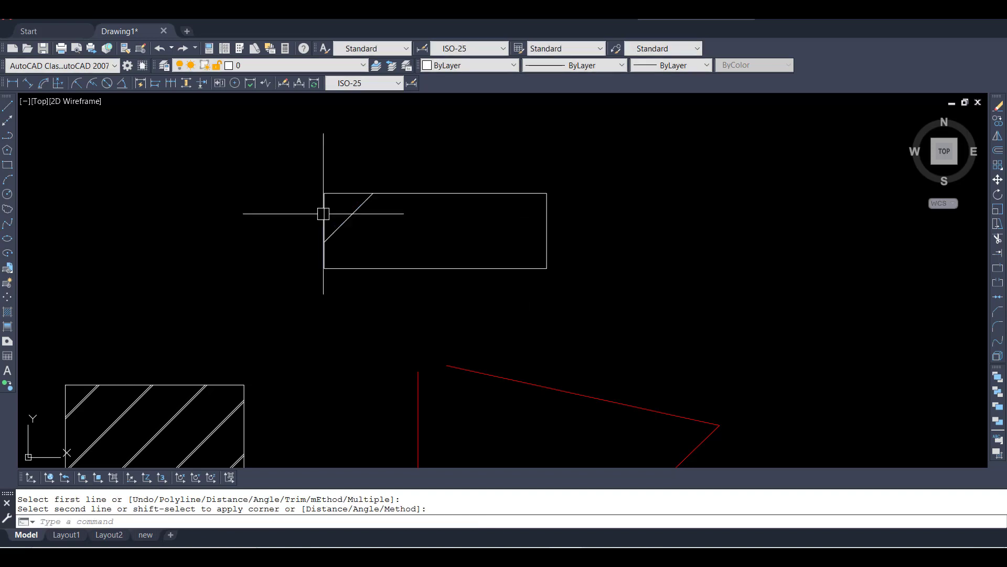
{"action": "scroll", "coordinate": [362, 215], "scroll_direction": "up", "scroll_amount": 2}
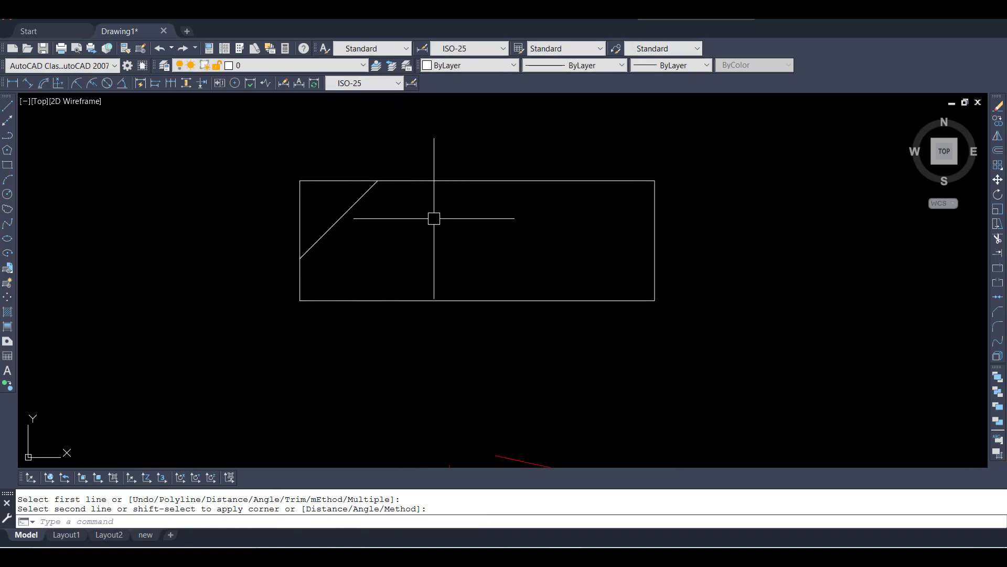
{"action": "key", "text": "Escape"}
{"action": "key", "text": "Escape"}
{"action": "type", "text": "c"}
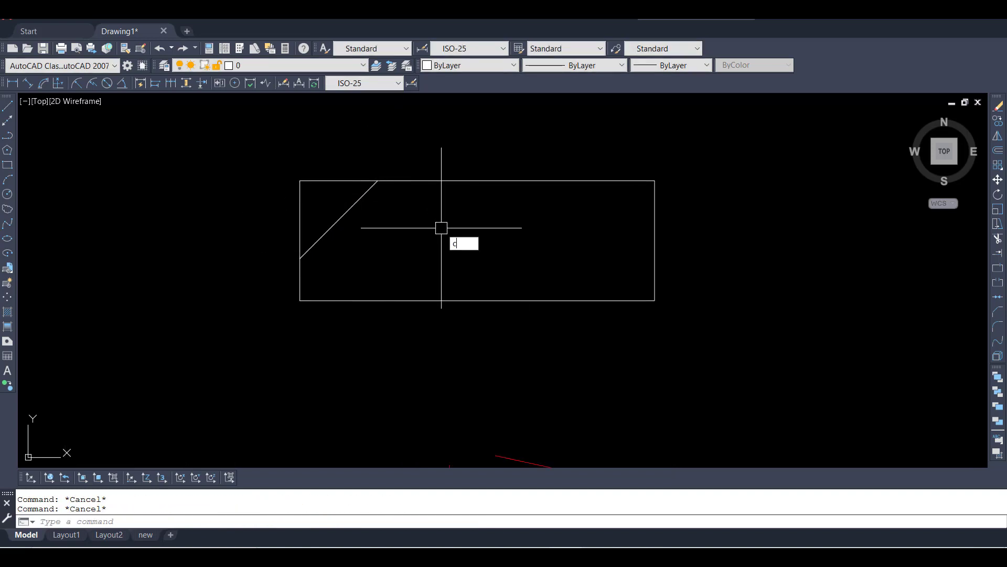
- Switch CHAMFER to Trim mode and chamfer the top-right corner between the top and right edges
{"action": "type", "text": "ha"}
{"action": "key", "text": "Return"}
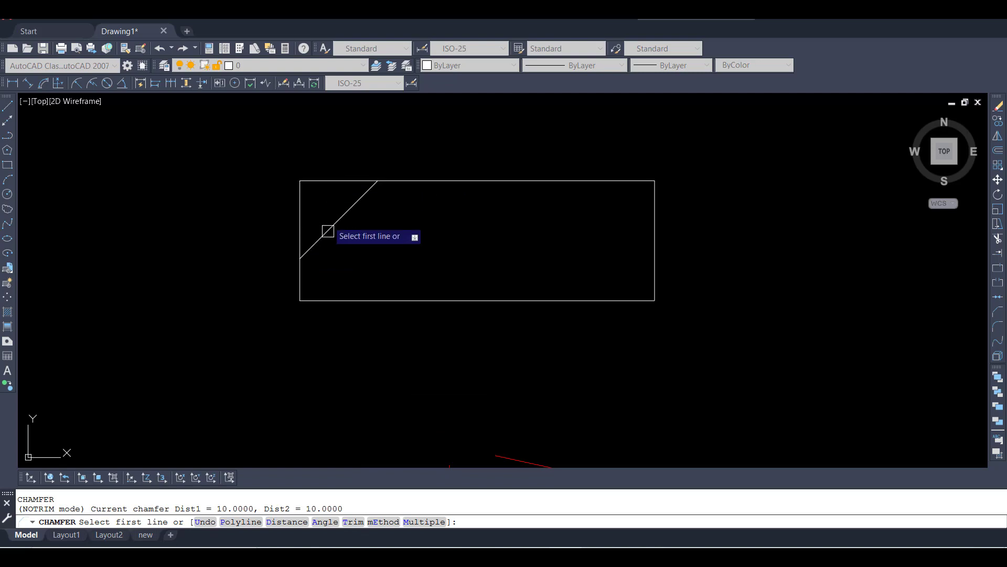
{"action": "left_click", "coordinate": [351, 522]}
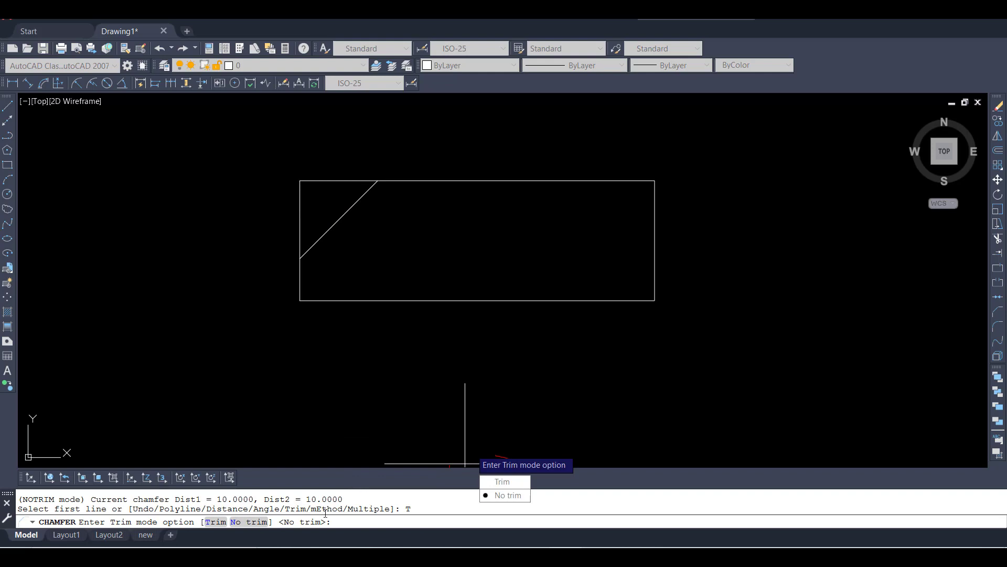
{"action": "left_click", "coordinate": [502, 481]}
{"action": "left_click", "coordinate": [629, 181]}
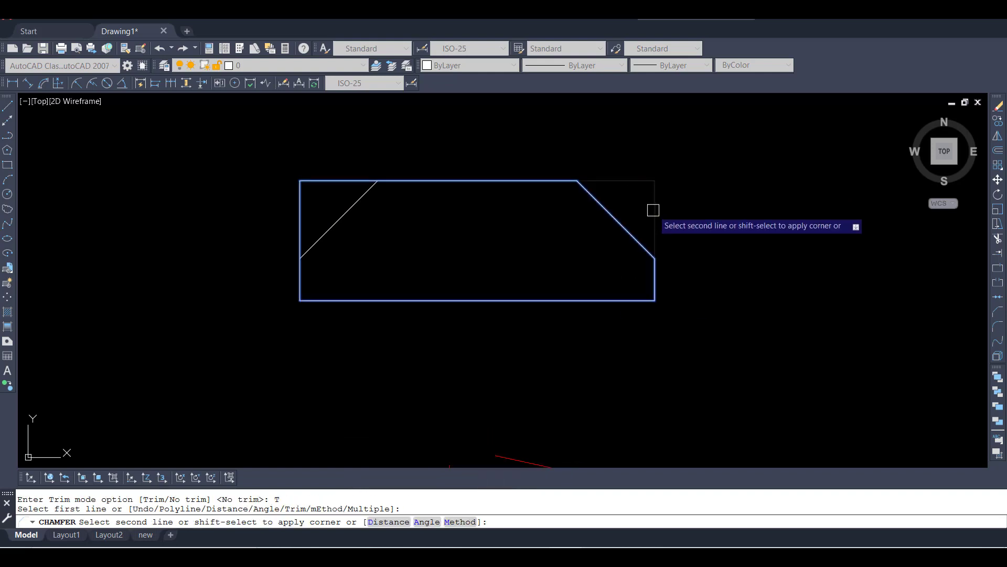
{"action": "left_click", "coordinate": [653, 209]}
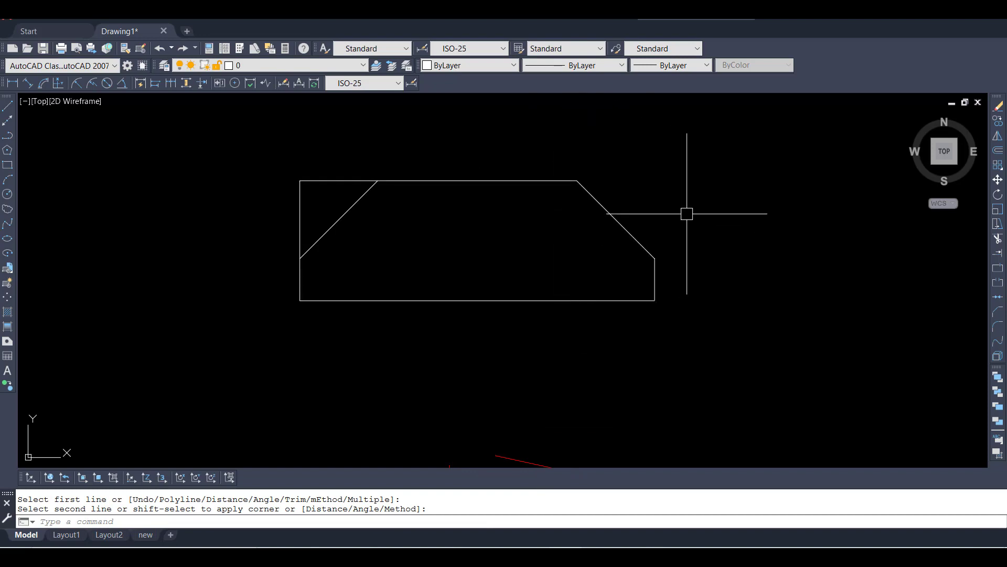
{"action": "key", "text": "Escape"}
{"action": "left_click", "coordinate": [714, 189]}
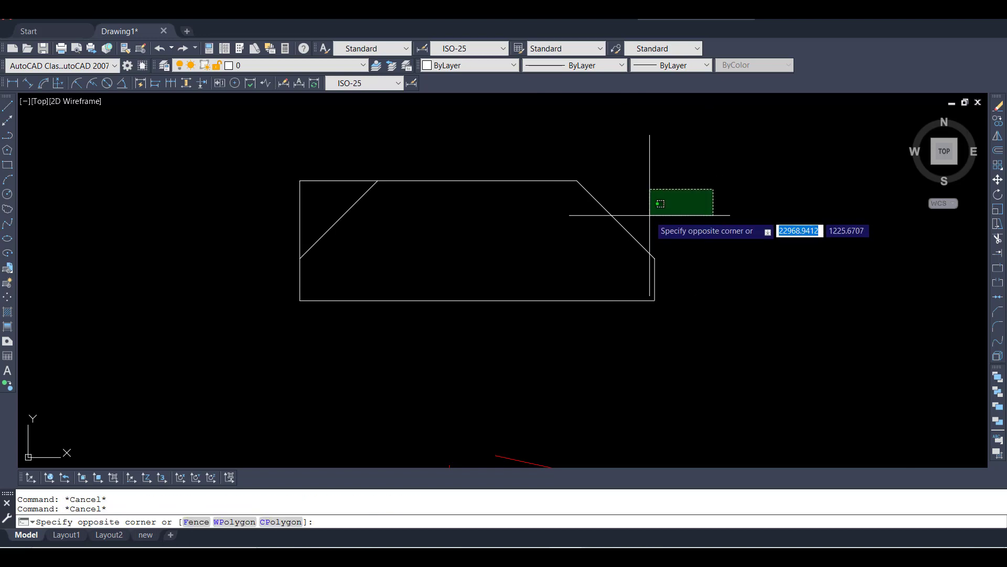
{"action": "key", "text": "Escape"}
{"action": "key", "text": "Escape"}
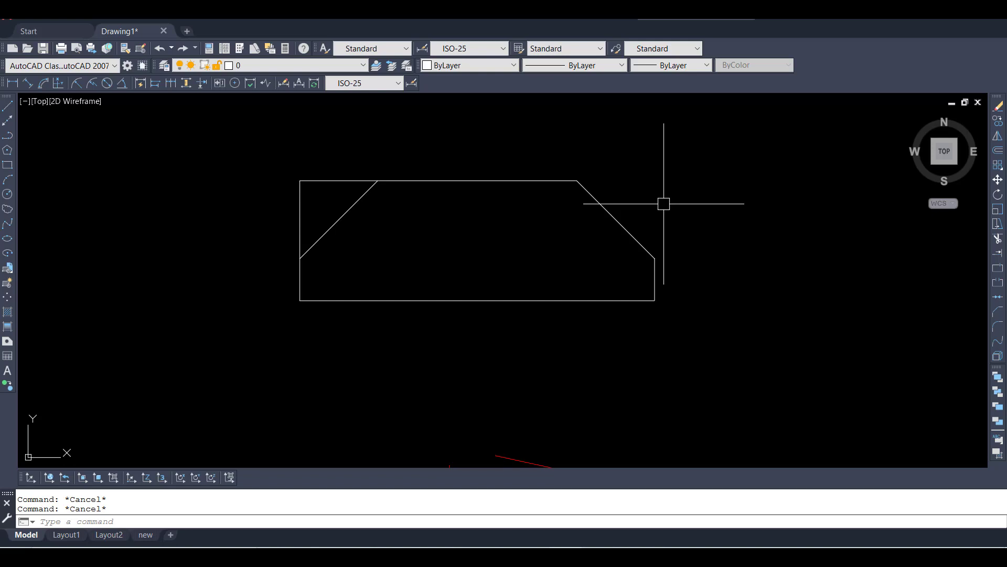
{"action": "type", "text": "col"}
{"action": "key", "text": "Return"}
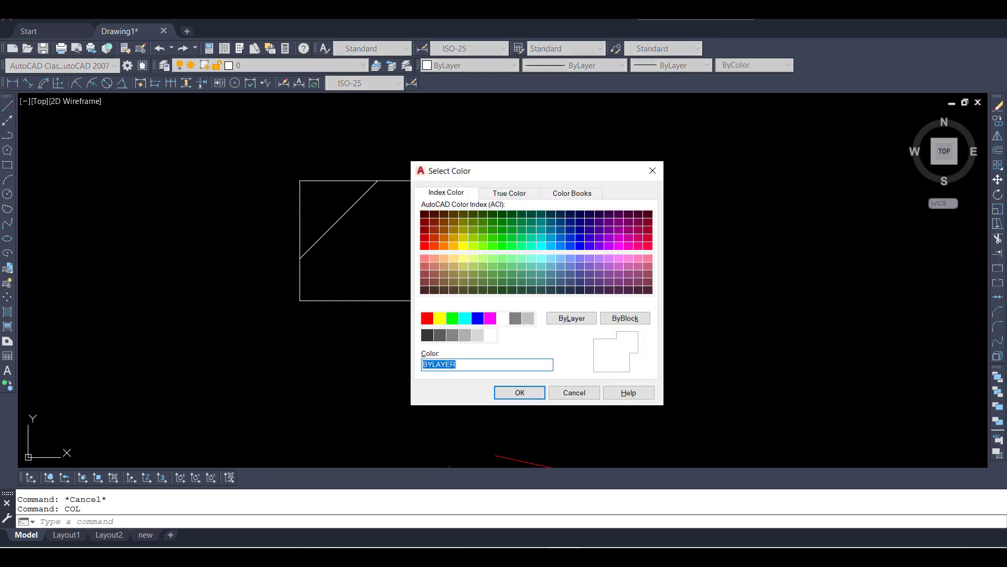
{"action": "left_click_drag", "start_coordinate": [529, 169], "coordinate": [663, 132]}
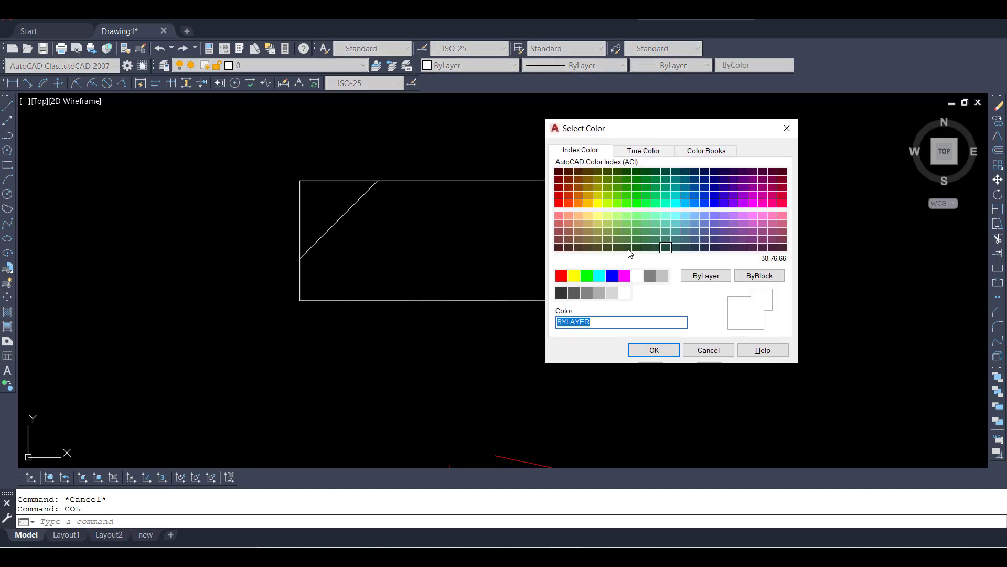
{"action": "left_click", "coordinate": [646, 154]}
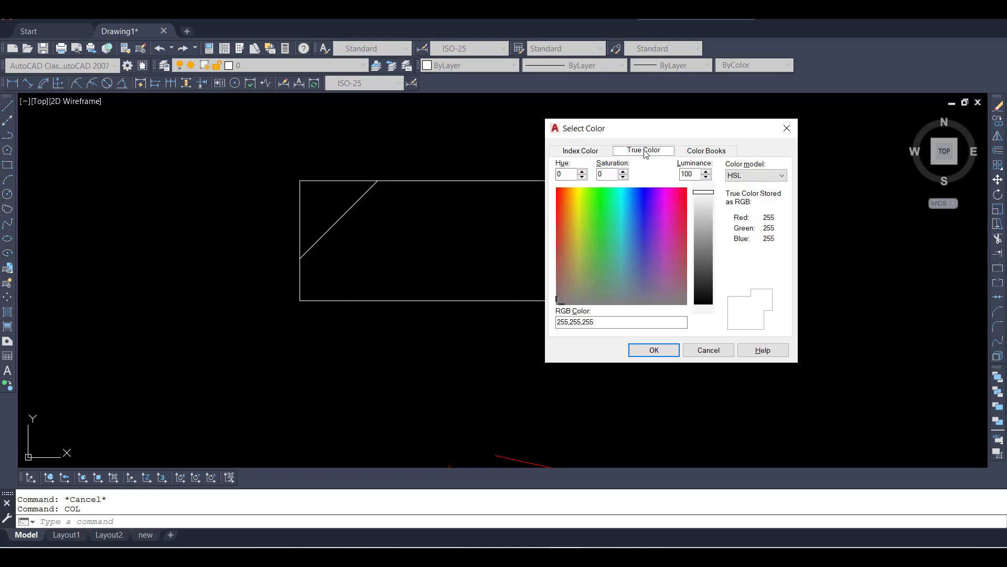
{"action": "left_click", "coordinate": [691, 153]}
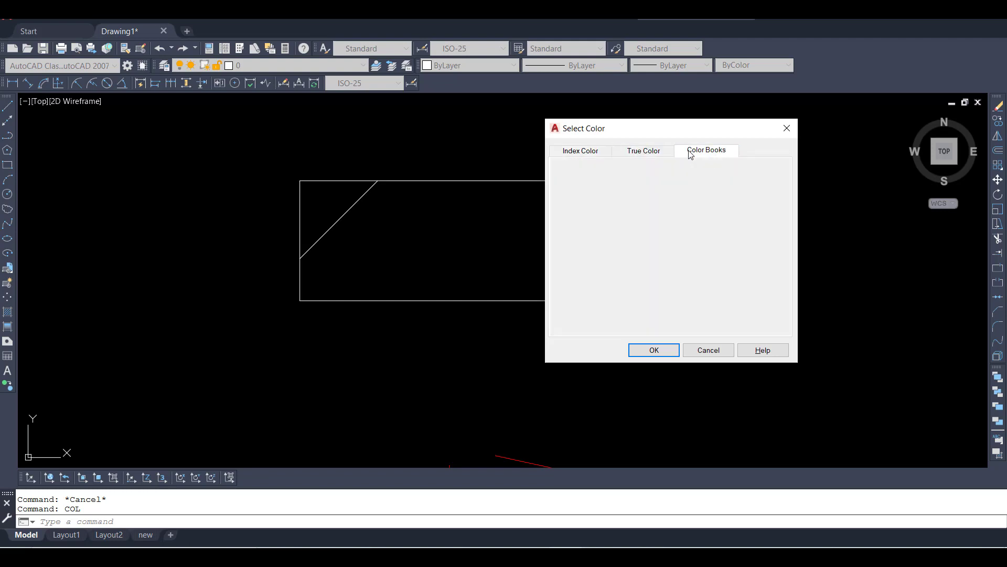
{"action": "left_click", "coordinate": [581, 155]}
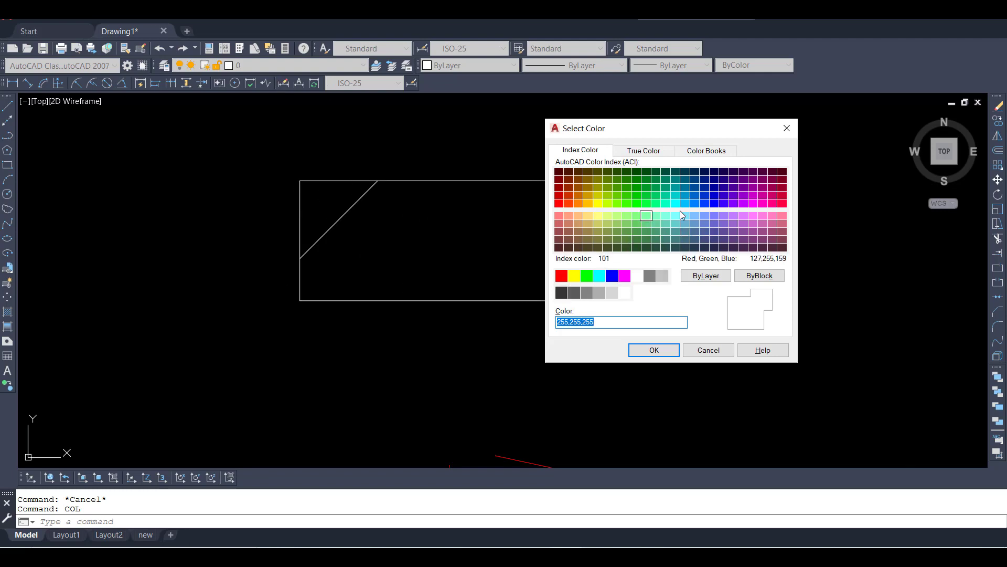
{"action": "left_click", "coordinate": [709, 350]}
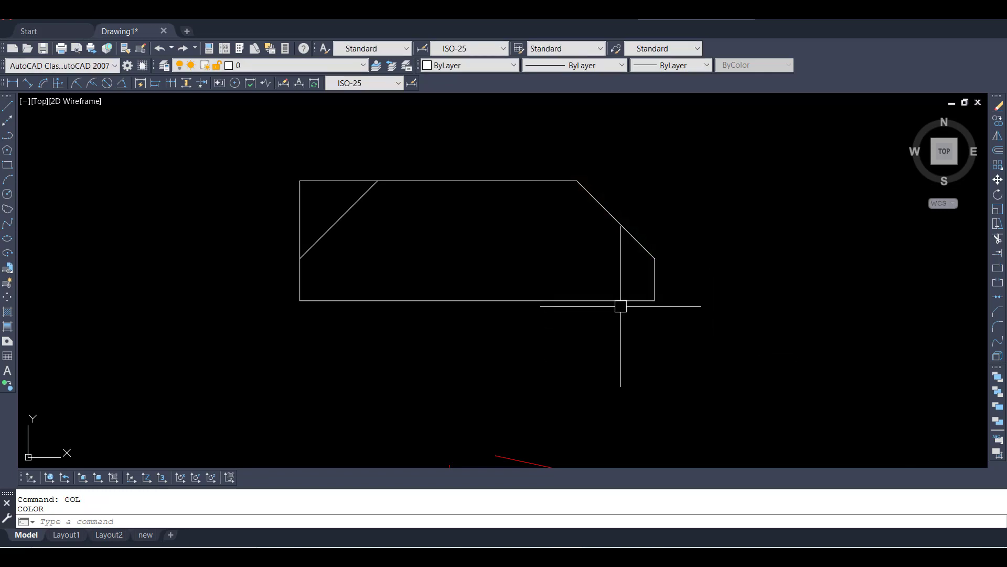
- Start COPY and window-select the whole chamfered shape
{"action": "scroll", "coordinate": [452, 263], "scroll_direction": "down", "scroll_amount": 2}
{"action": "type", "text": "Co"}
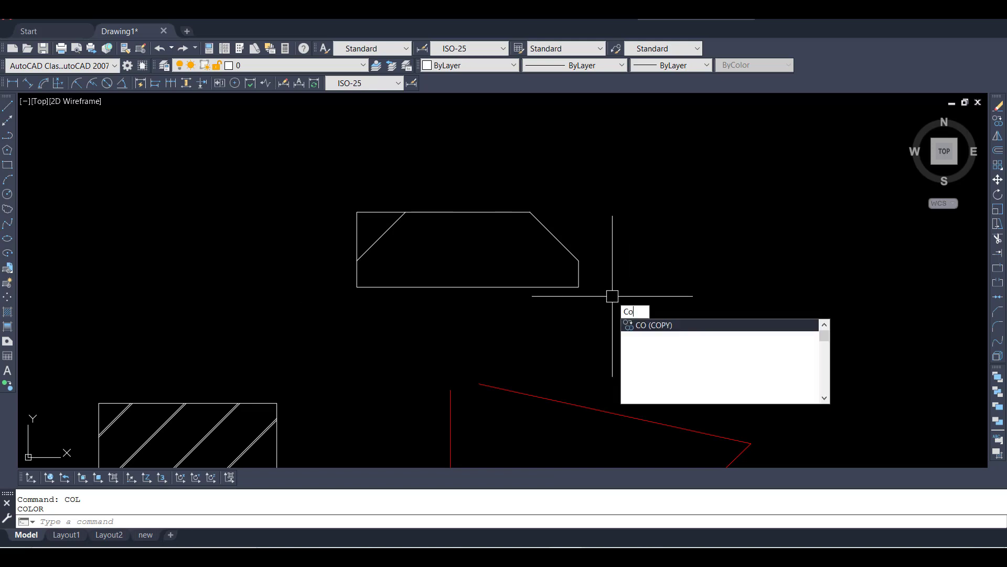
{"action": "key", "text": "Return"}
{"action": "left_click", "coordinate": [640, 176]}
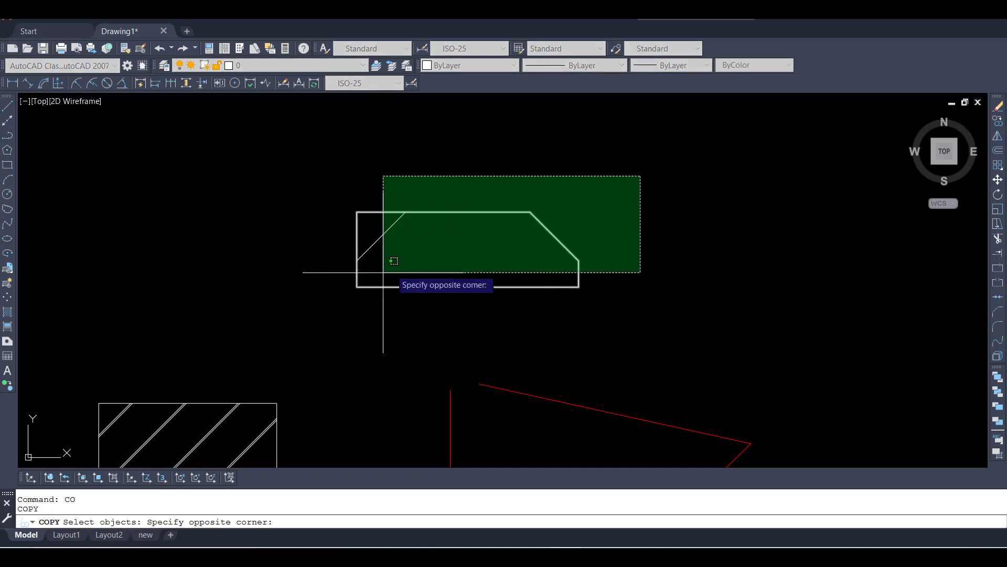
{"action": "left_click", "coordinate": [336, 301]}
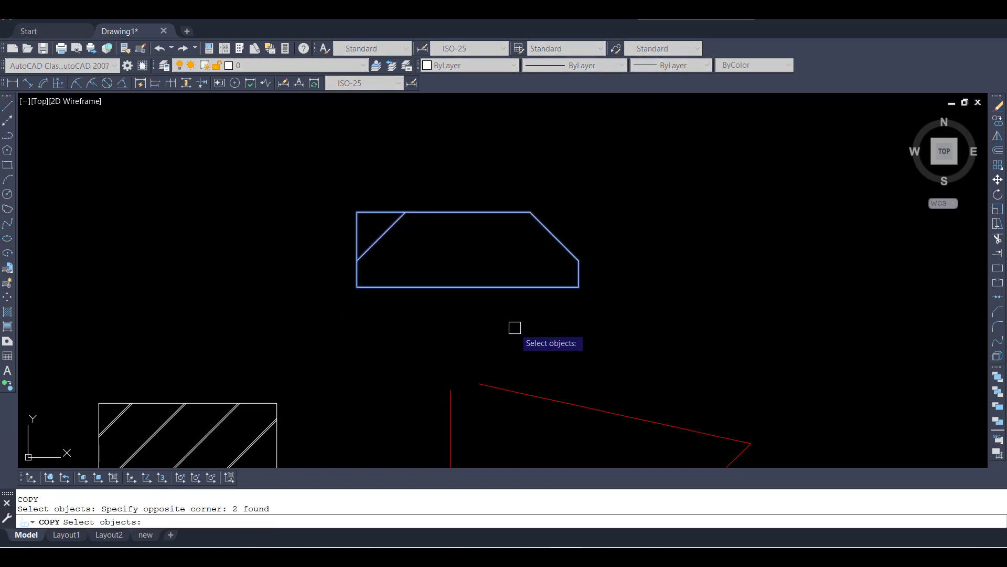
{"action": "key", "text": "Return"}
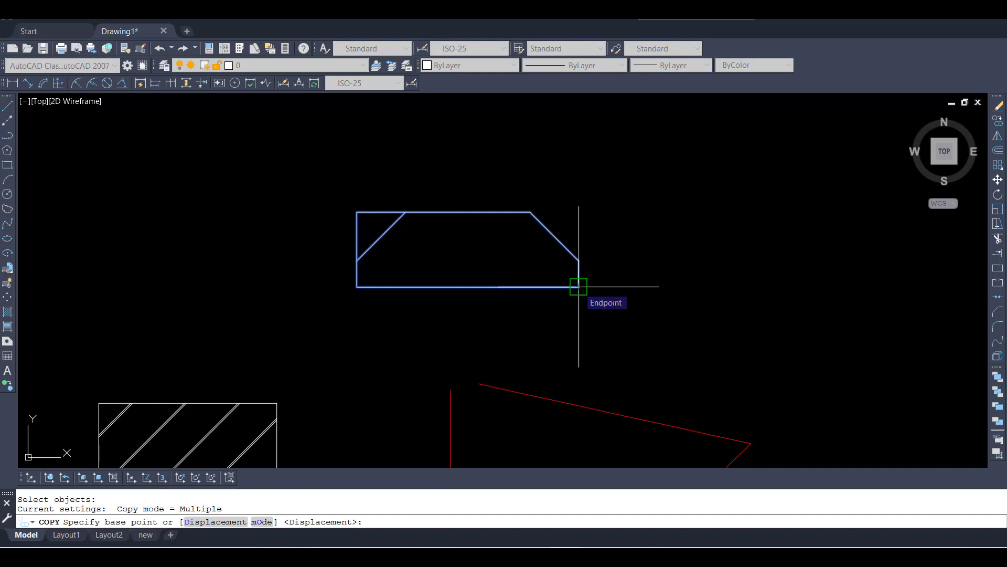
- Place three copies in a row to the right, based on the shape's lower-right corner
{"action": "left_click", "coordinate": [579, 287]}
{"action": "scroll", "coordinate": [533, 278], "scroll_direction": "down", "scroll_amount": 5}
{"action": "left_click", "coordinate": [636, 289]}
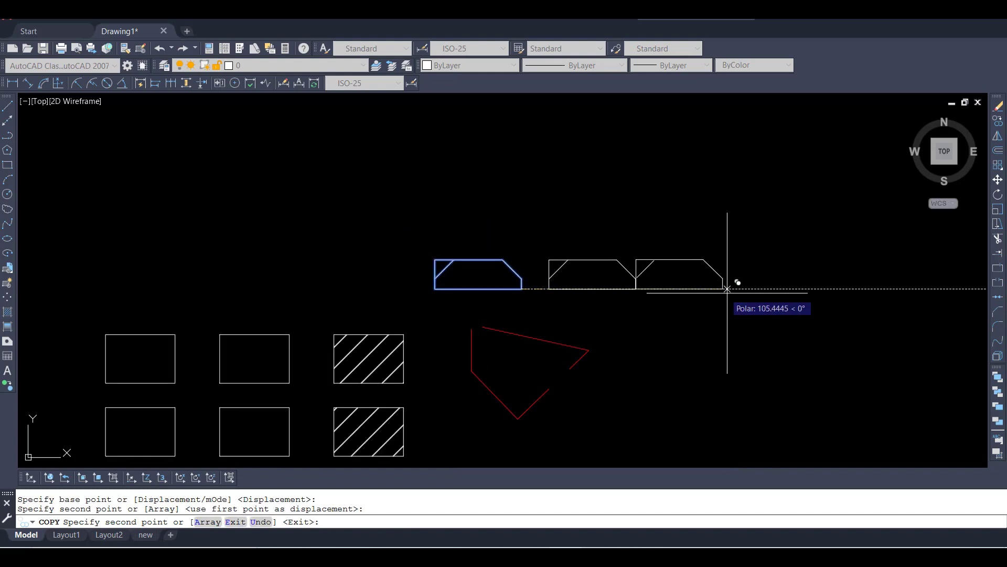
{"action": "left_click", "coordinate": [753, 288]}
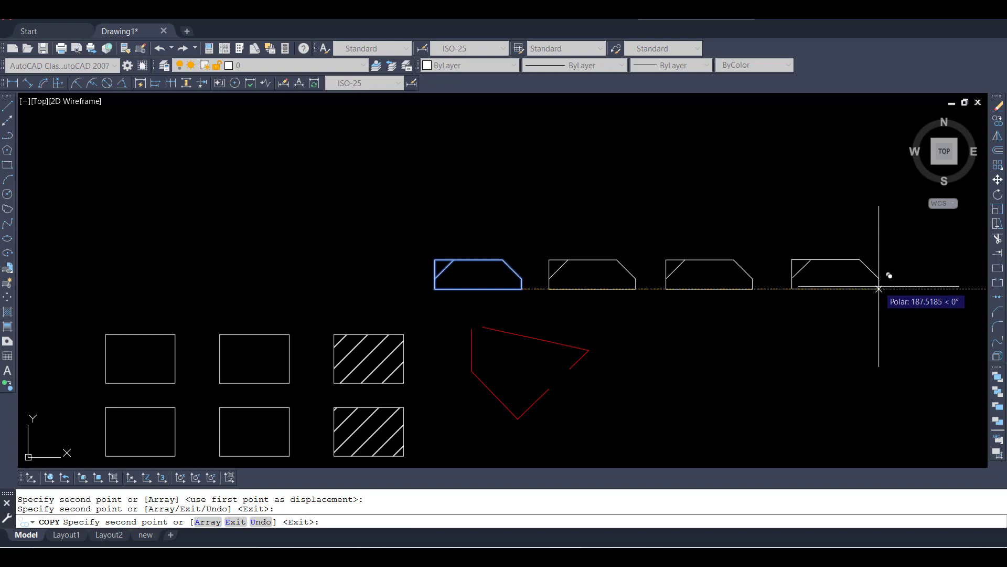
{"action": "left_click", "coordinate": [879, 288]}
{"action": "key", "text": "Escape"}
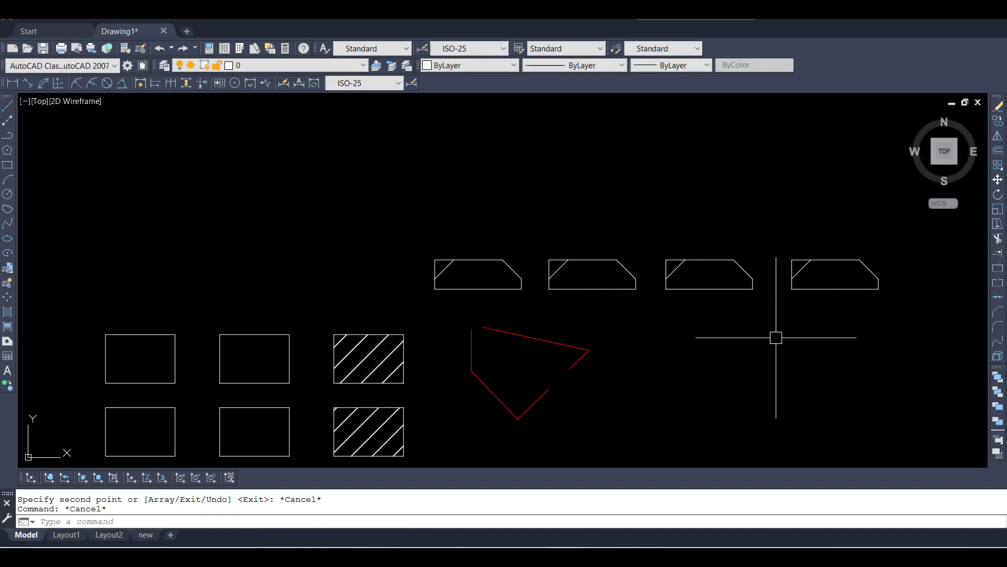
{"action": "left_click", "coordinate": [774, 334]}
{"action": "scroll", "coordinate": [670, 310], "scroll_direction": "down", "scroll_amount": 2}
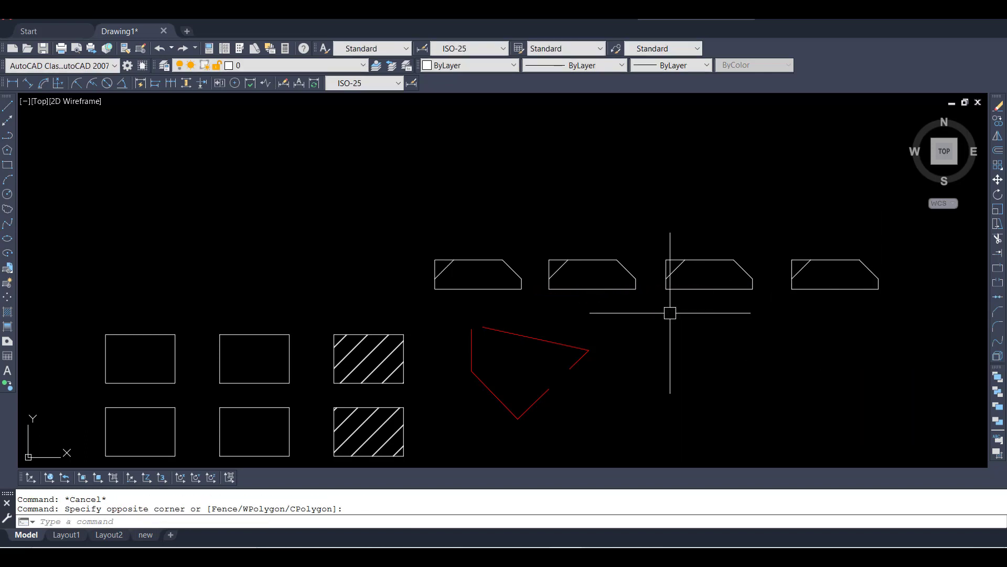
{"action": "scroll", "coordinate": [620, 243], "scroll_direction": "down", "scroll_amount": 3}
{"action": "scroll", "coordinate": [612, 303], "scroll_direction": "up", "scroll_amount": 5}
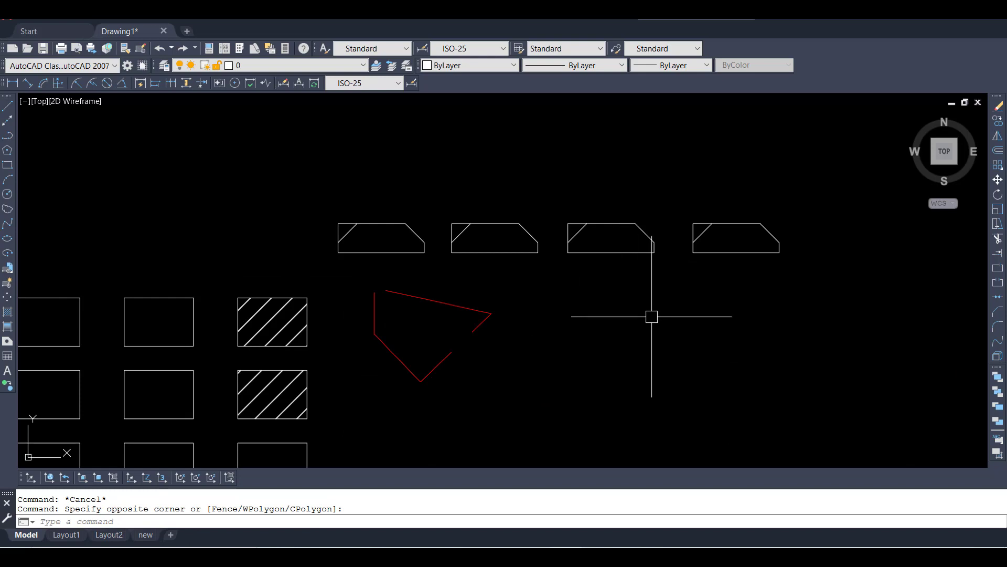
{"action": "scroll", "coordinate": [499, 232], "scroll_direction": "up", "scroll_amount": 4}
{"action": "type", "text": "DA"}
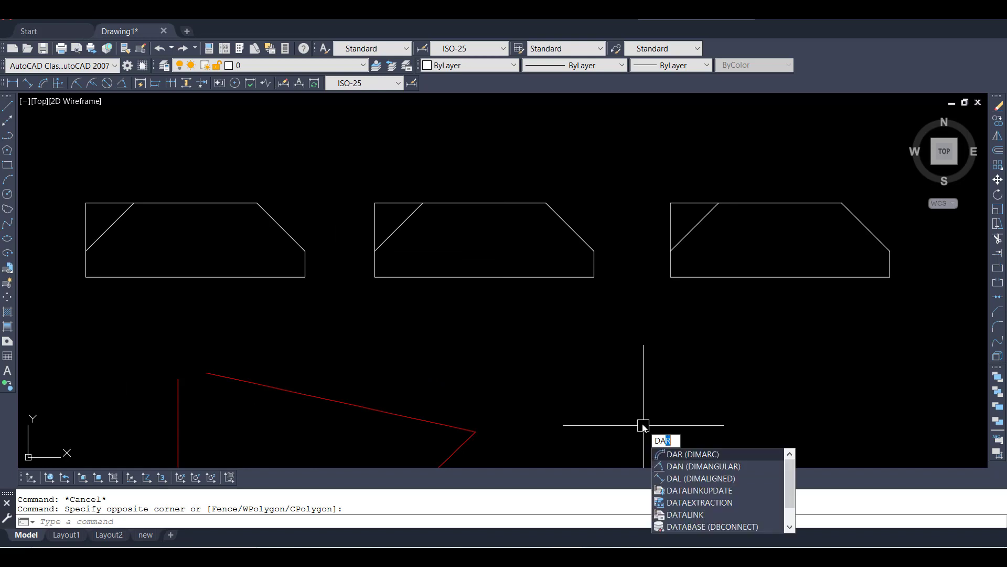
- Add a 135° angular dimension between the second shape's top edge and its chamfer line
{"action": "type", "text": "n"}
{"action": "key", "text": "Return"}
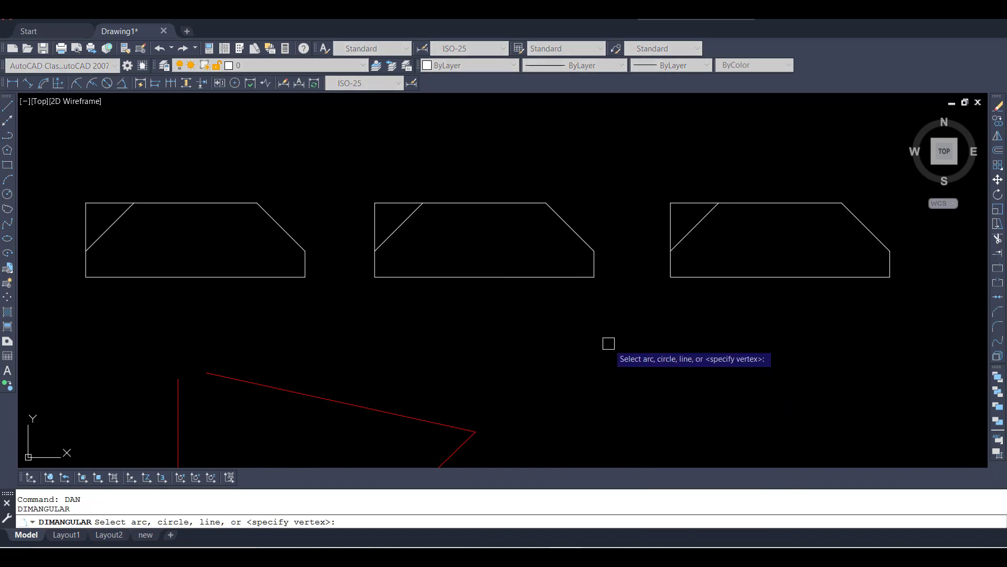
{"action": "scroll", "coordinate": [542, 182], "scroll_direction": "up", "scroll_amount": 2}
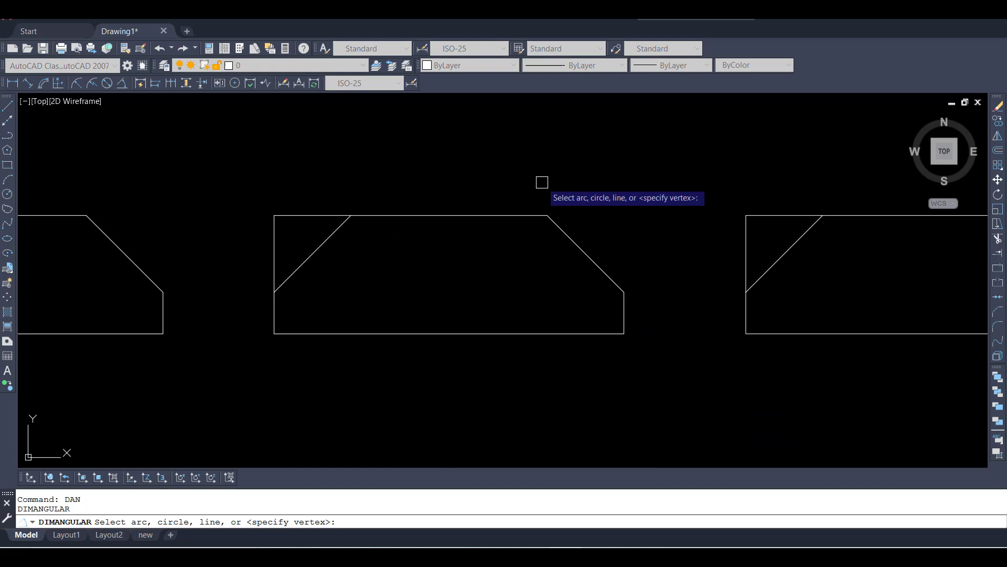
{"action": "left_click", "coordinate": [530, 215]}
{"action": "left_click", "coordinate": [565, 232]}
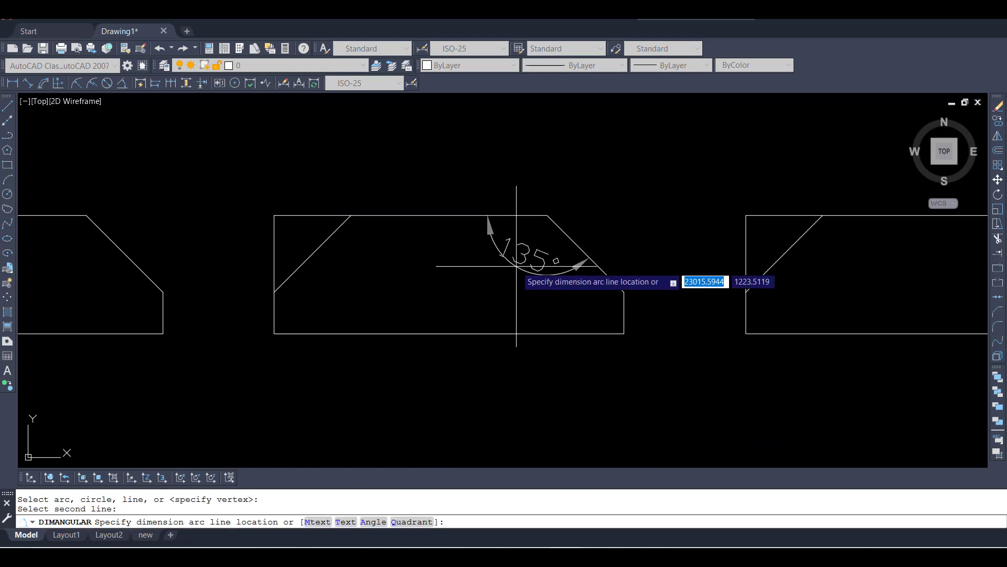
{"action": "left_click", "coordinate": [517, 266]}
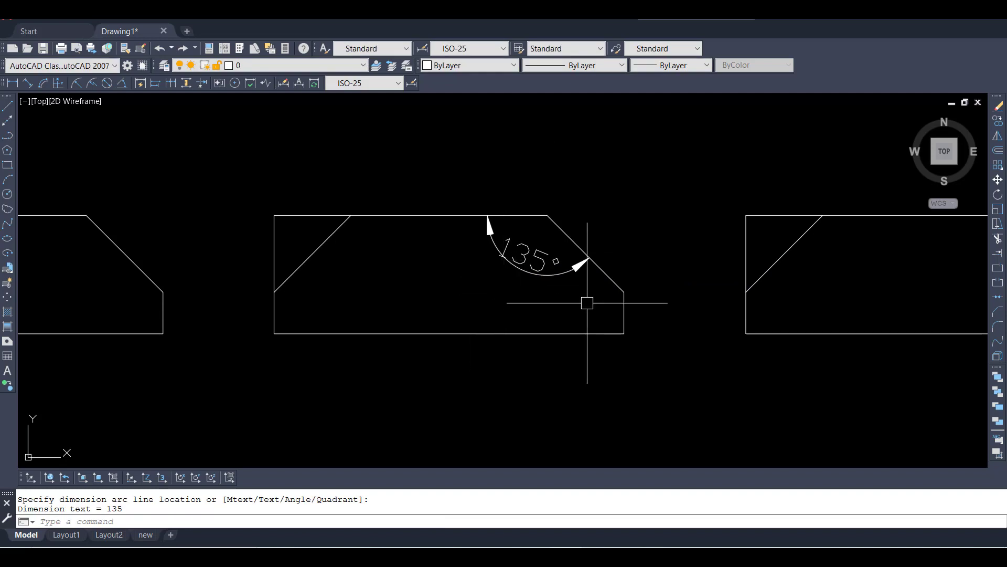
{"action": "scroll", "coordinate": [520, 215], "scroll_direction": "down", "scroll_amount": 2}
{"action": "scroll", "coordinate": [493, 231], "scroll_direction": "down", "scroll_amount": 5}
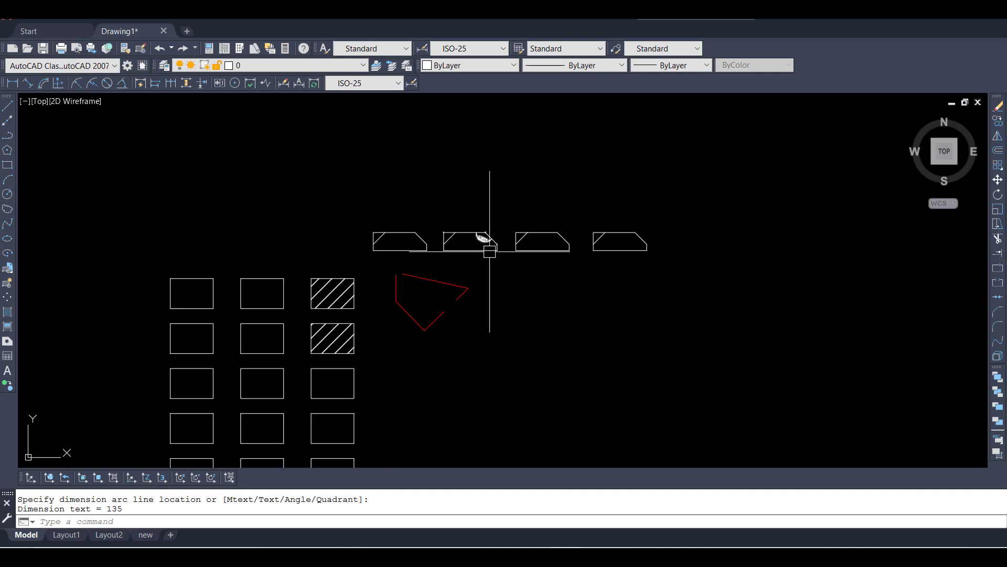
{"action": "scroll", "coordinate": [503, 263], "scroll_direction": "up", "scroll_amount": 2}
{"action": "scroll", "coordinate": [530, 320], "scroll_direction": "up", "scroll_amount": 2}
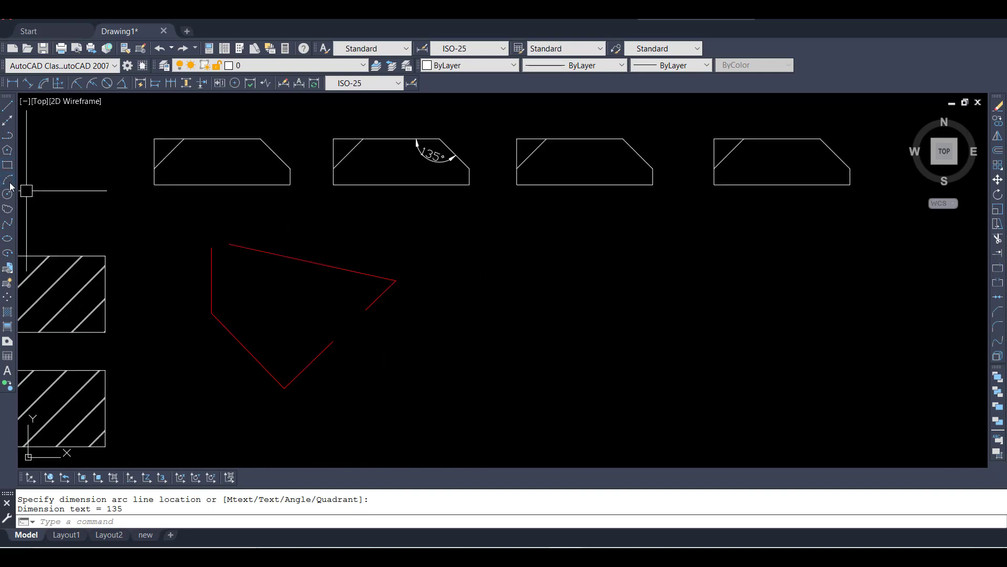
- Draw a three-point arc to the right of the red polyline
{"action": "left_click", "coordinate": [7, 179]}
{"action": "left_click", "coordinate": [524, 321]}
{"action": "left_click", "coordinate": [656, 274]}
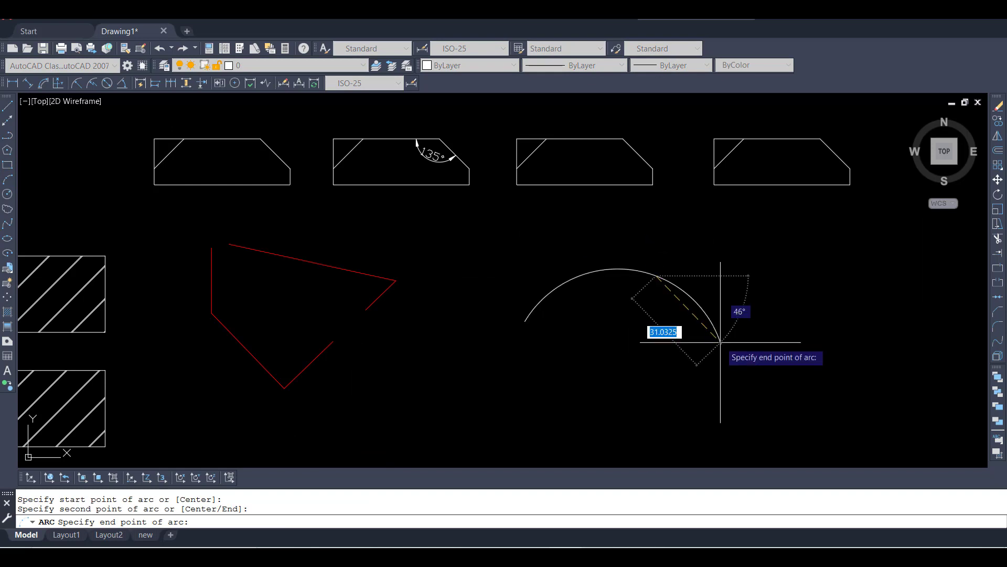
{"action": "left_click", "coordinate": [714, 355]}
{"action": "key", "text": "Escape"}
{"action": "type", "text": "da"}
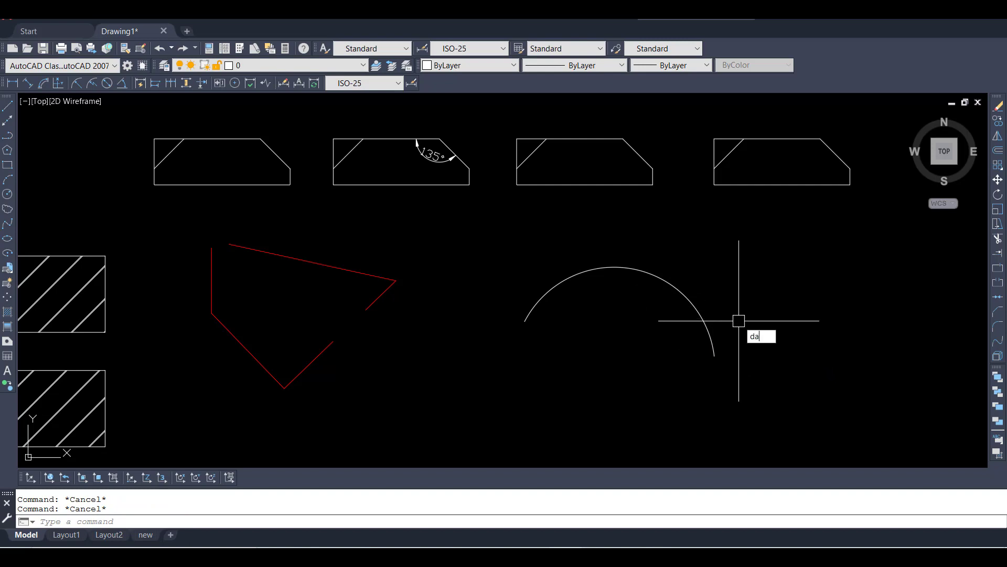
- Add an 86,05 arc-length dimension above the new arc with DIMARC
{"action": "type", "text": "r"}
{"action": "key", "text": "Return"}
{"action": "left_click", "coordinate": [670, 284]}
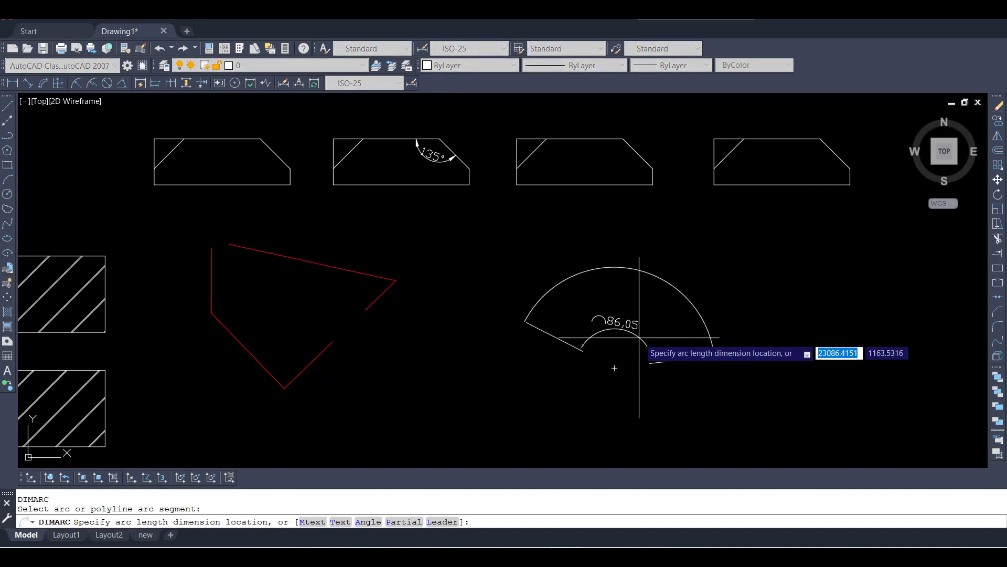
{"action": "scroll", "coordinate": [632, 262], "scroll_direction": "up", "scroll_amount": 3}
{"action": "scroll", "coordinate": [646, 246], "scroll_direction": "up", "scroll_amount": 1}
{"action": "scroll", "coordinate": [677, 234], "scroll_direction": "up", "scroll_amount": 1}
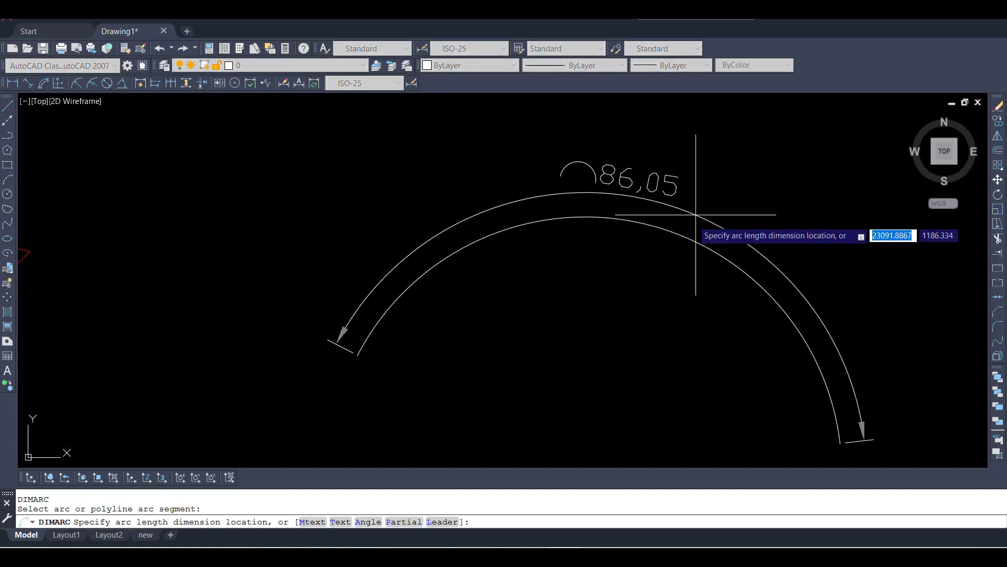
{"action": "left_click", "coordinate": [701, 201]}
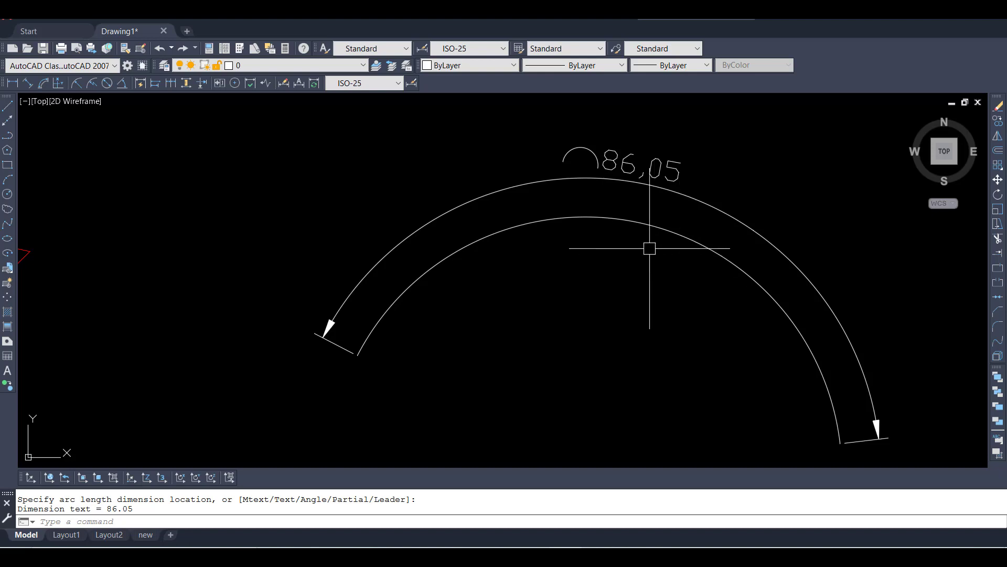
{"action": "key", "text": "Escape"}
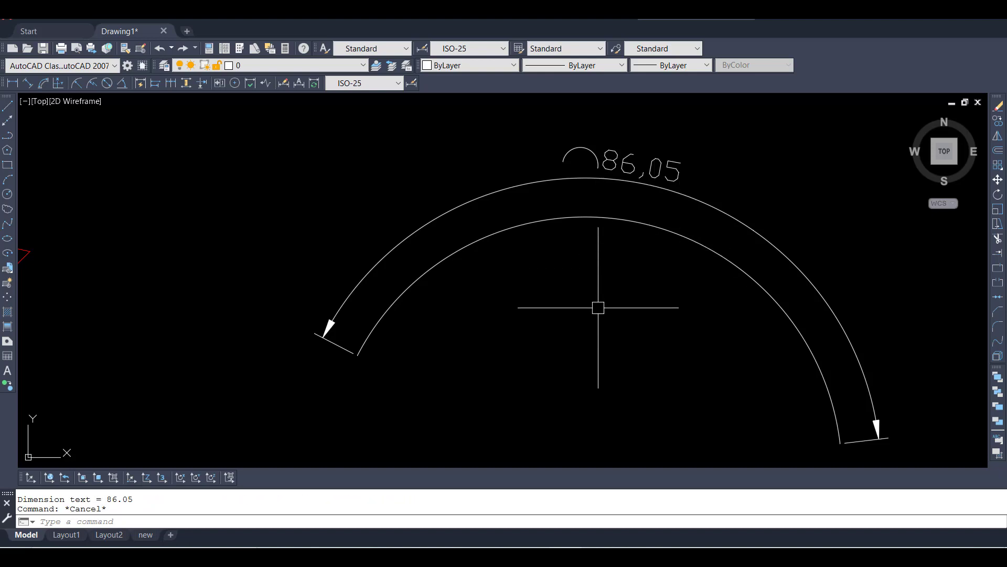
{"action": "key", "text": "Escape"}
{"action": "scroll", "coordinate": [543, 258], "scroll_direction": "down", "scroll_amount": 4}
{"action": "type", "text": "db"}
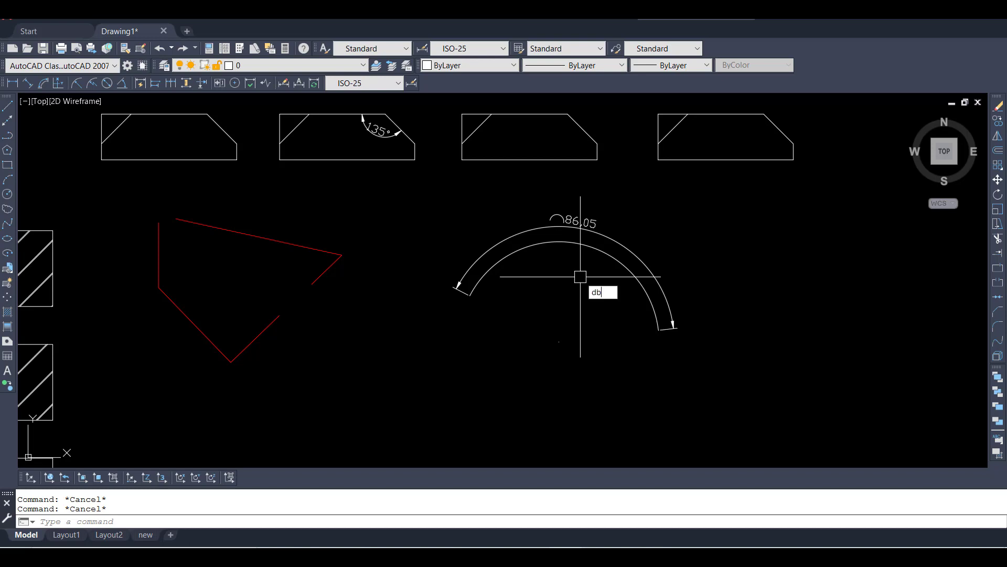
- Start a baseline dimension from the 135° angle, then cancel it
{"action": "type", "text": "a"}
{"action": "key", "text": "Return"}
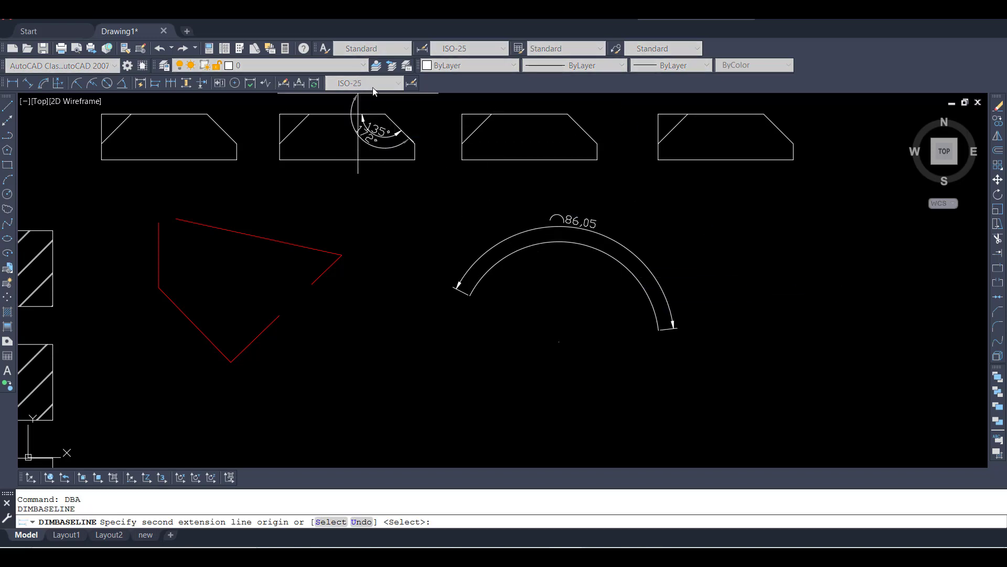
{"action": "scroll", "coordinate": [409, 116], "scroll_direction": "up", "scroll_amount": 6}
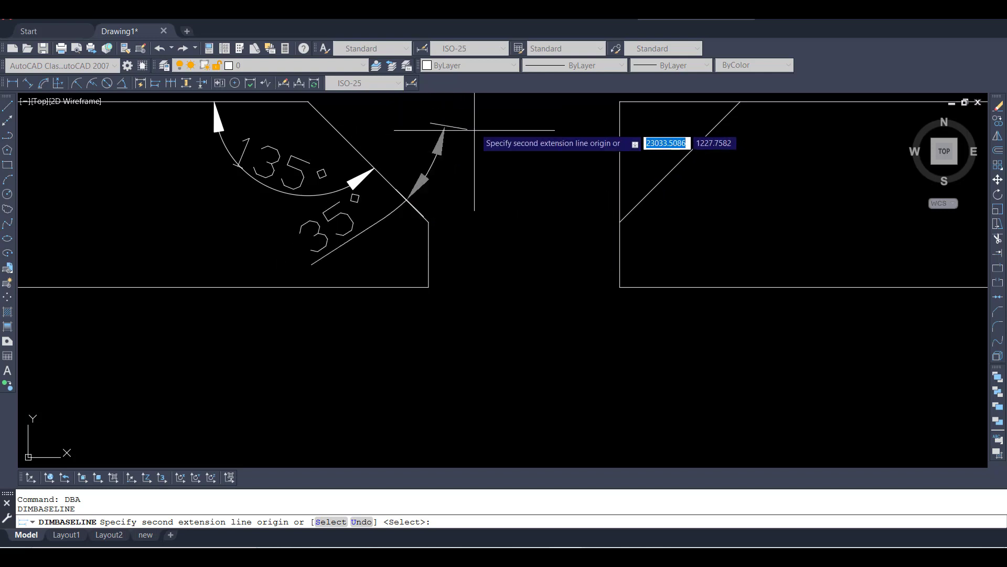
{"action": "scroll", "coordinate": [462, 149], "scroll_direction": "down", "scroll_amount": 3}
{"action": "scroll", "coordinate": [441, 152], "scroll_direction": "up", "scroll_amount": 4}
{"action": "scroll", "coordinate": [435, 178], "scroll_direction": "down", "scroll_amount": 1}
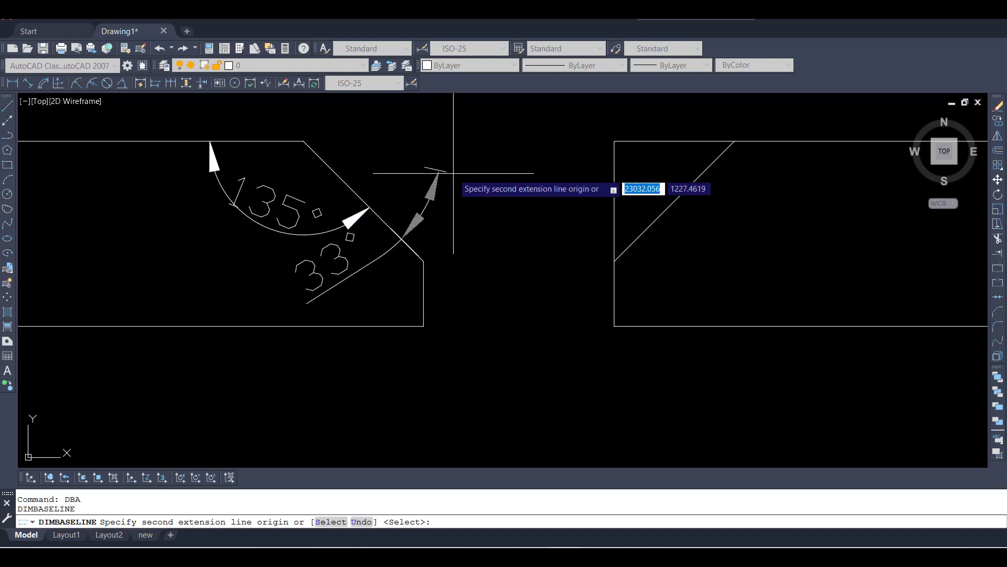
{"action": "key", "text": "Escape"}
{"action": "key", "text": "Escape"}
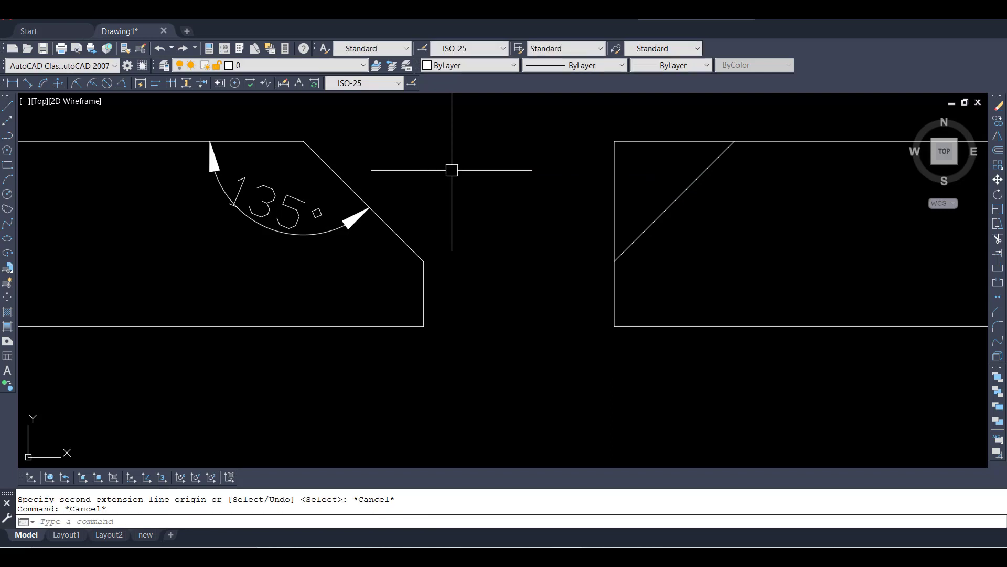
{"action": "key", "text": "Escape"}
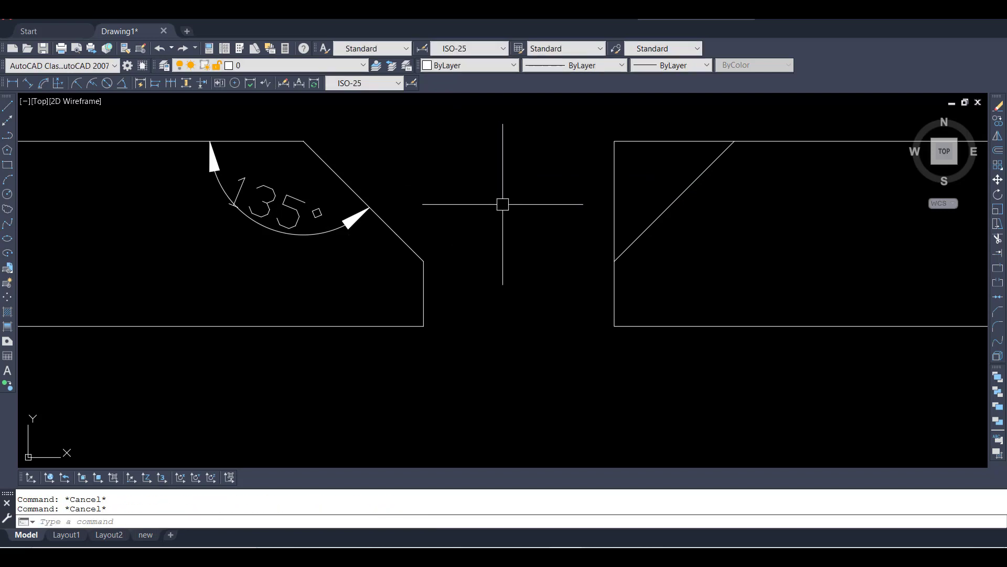
- Pan the view and place a new circle's centre below the arc
{"action": "scroll", "coordinate": [385, 197], "scroll_direction": "down", "scroll_amount": 5}
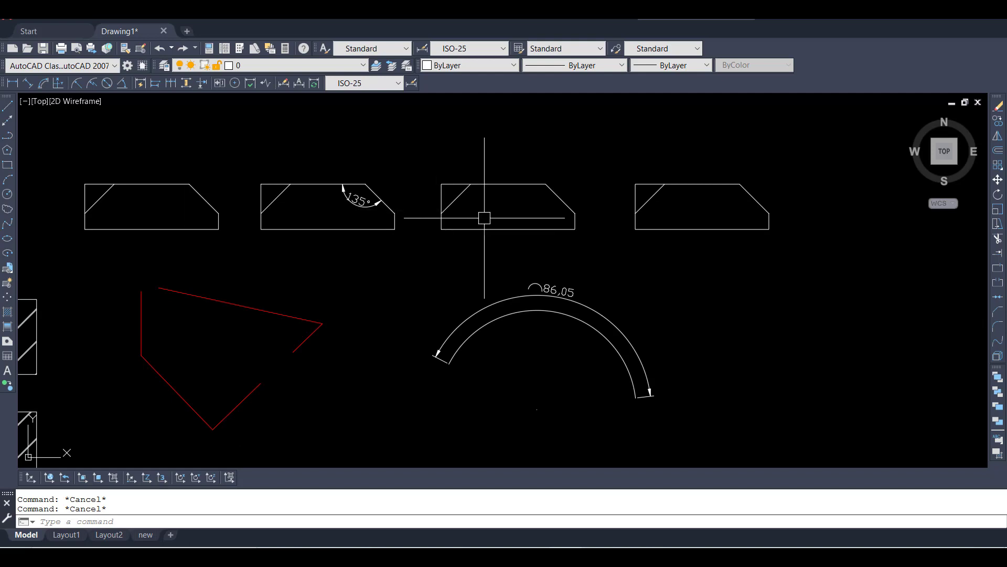
{"action": "scroll", "coordinate": [484, 218], "scroll_direction": "down", "scroll_amount": 4}
{"action": "middle_click_drag", "start_coordinate": [452, 317], "coordinate": [452, 281]}
{"action": "scroll", "coordinate": [452, 281], "scroll_direction": "up", "scroll_amount": 2}
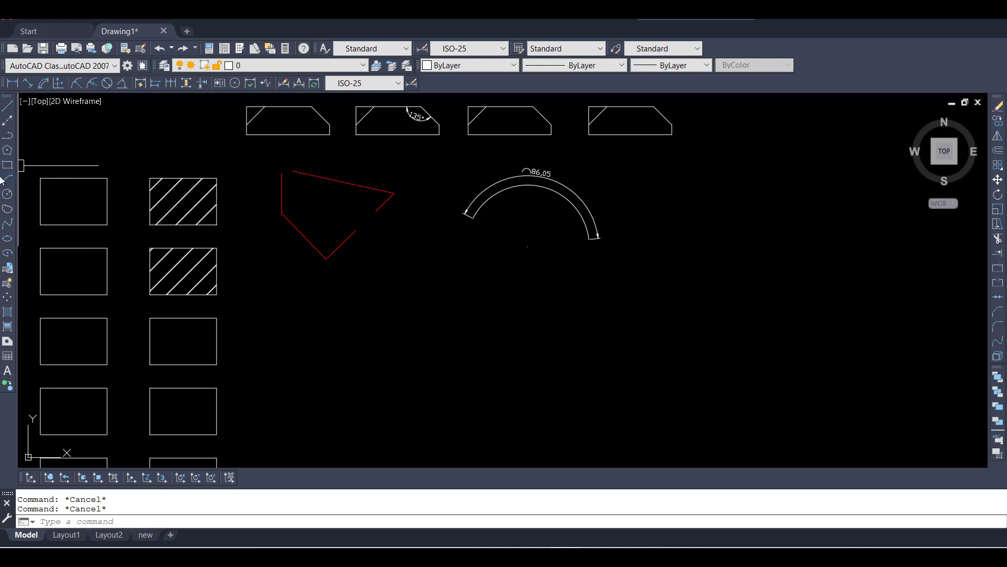
{"action": "left_click", "coordinate": [7, 195]}
{"action": "left_click", "coordinate": [448, 313]}
- Set the circle's radius to complete it
{"action": "left_click", "coordinate": [537, 286]}
{"action": "key", "text": "Escape"}
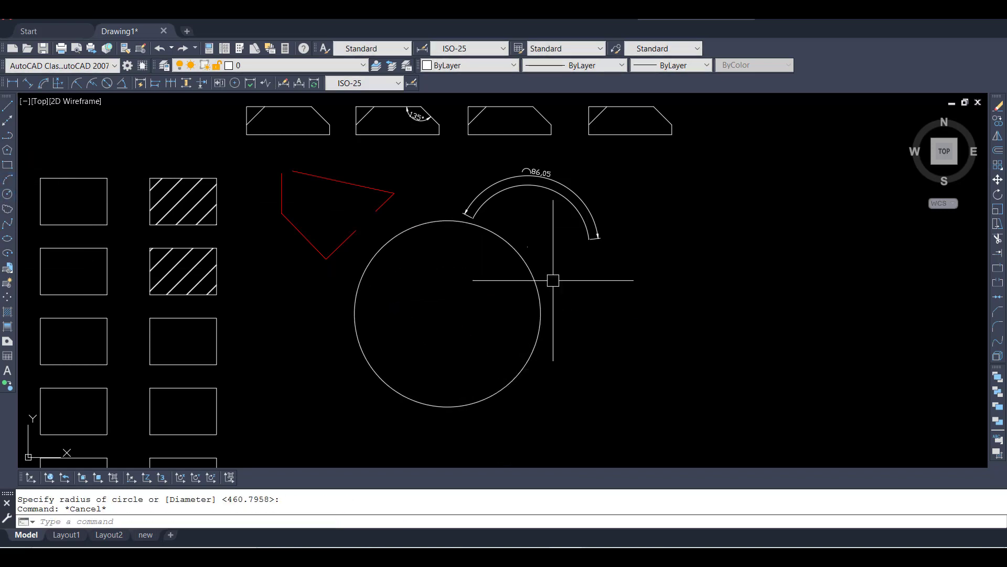
{"action": "key", "text": "Escape"}
- Add a centre mark to the circle, then window-select and deselect it
{"action": "key", "text": "Return"}
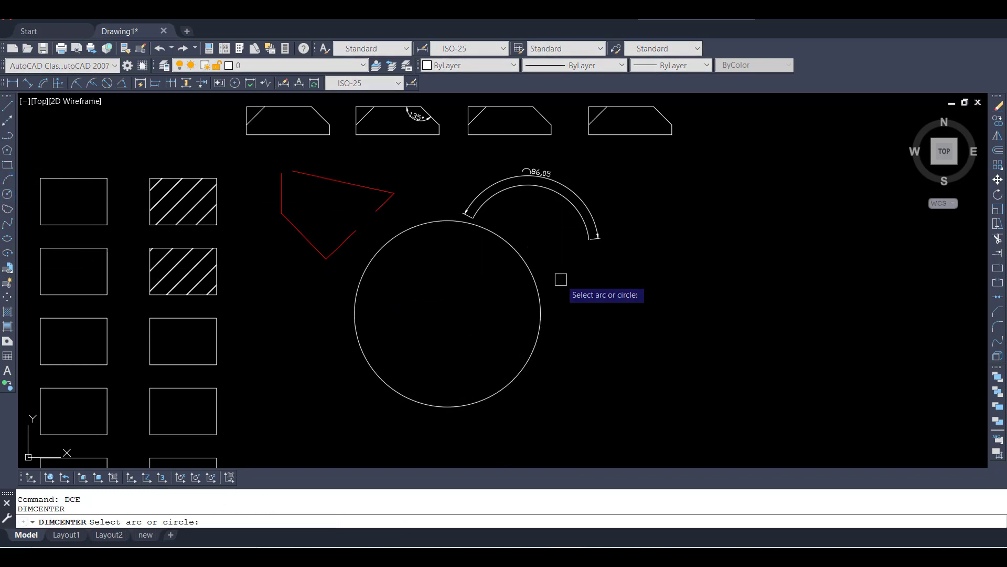
{"action": "left_click", "coordinate": [530, 269]}
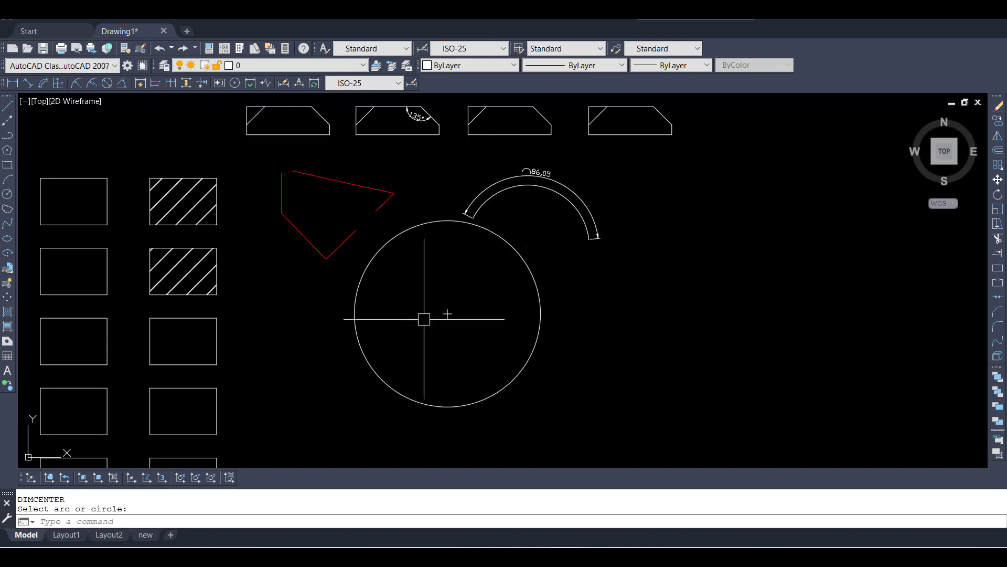
{"action": "scroll", "coordinate": [447, 313], "scroll_direction": "up", "scroll_amount": 5}
{"action": "scroll", "coordinate": [520, 296], "scroll_direction": "up", "scroll_amount": 2}
{"action": "left_click", "coordinate": [462, 274]}
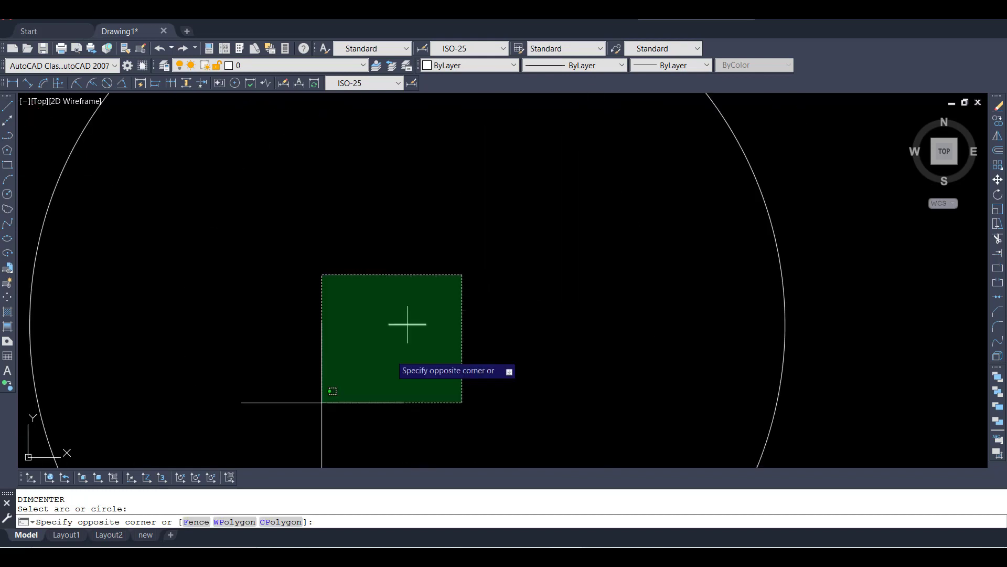
{"action": "left_click", "coordinate": [322, 402]}
{"action": "key", "text": "Escape"}
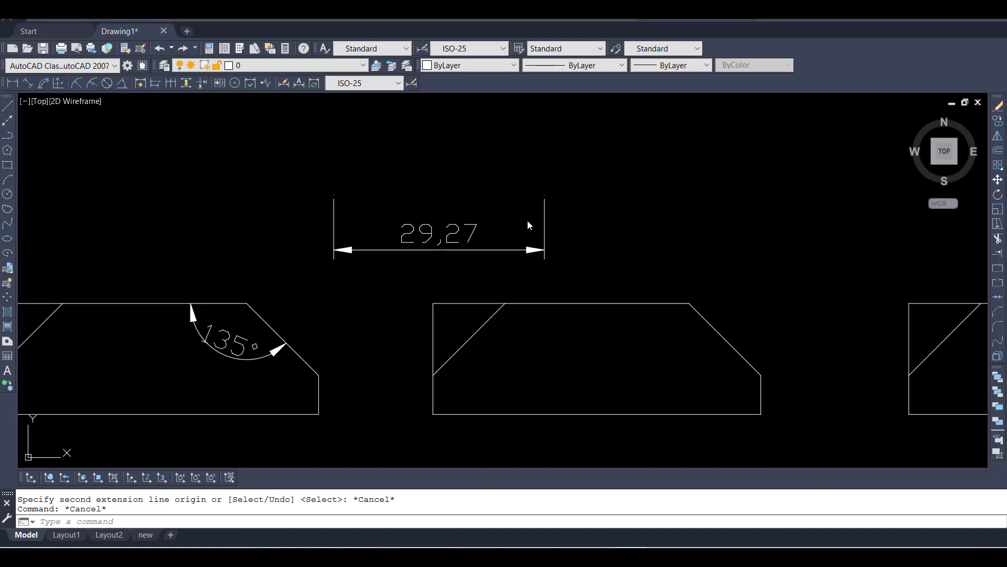
{"action": "scroll", "coordinate": [527, 225], "scroll_direction": "down", "scroll_amount": 5}
{"action": "scroll", "coordinate": [564, 215], "scroll_direction": "up", "scroll_amount": 5}
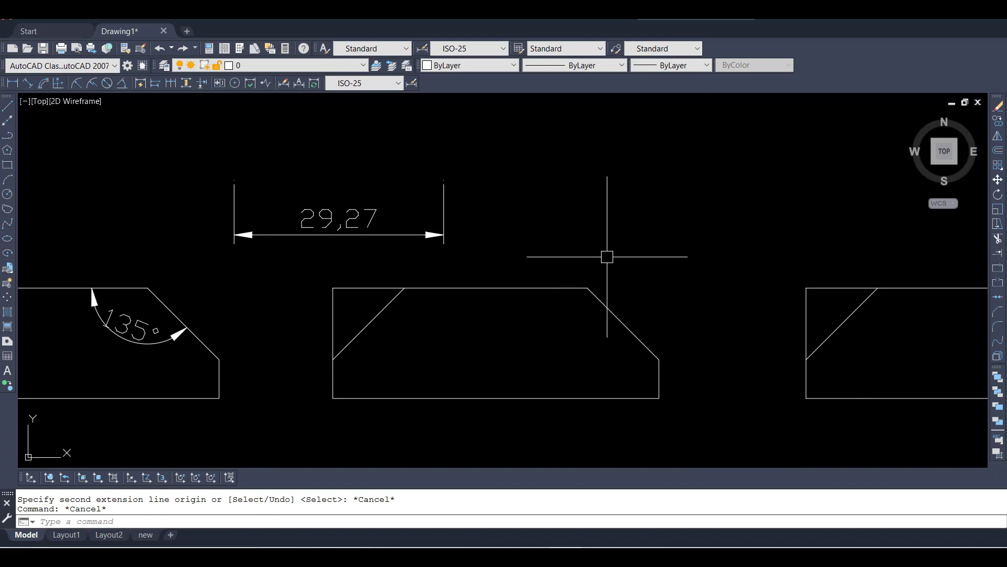
{"action": "scroll", "coordinate": [533, 326], "scroll_direction": "up", "scroll_amount": 2}
{"action": "scroll", "coordinate": [455, 238], "scroll_direction": "down", "scroll_amount": 2}
{"action": "scroll", "coordinate": [216, 189], "scroll_direction": "up", "scroll_amount": 2}
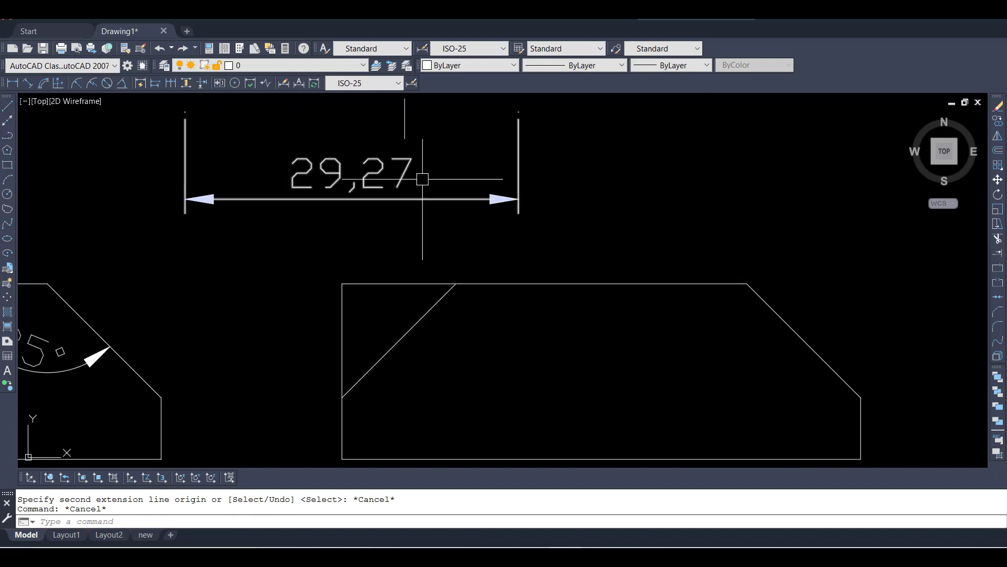
{"action": "scroll", "coordinate": [399, 233], "scroll_direction": "down", "scroll_amount": 2}
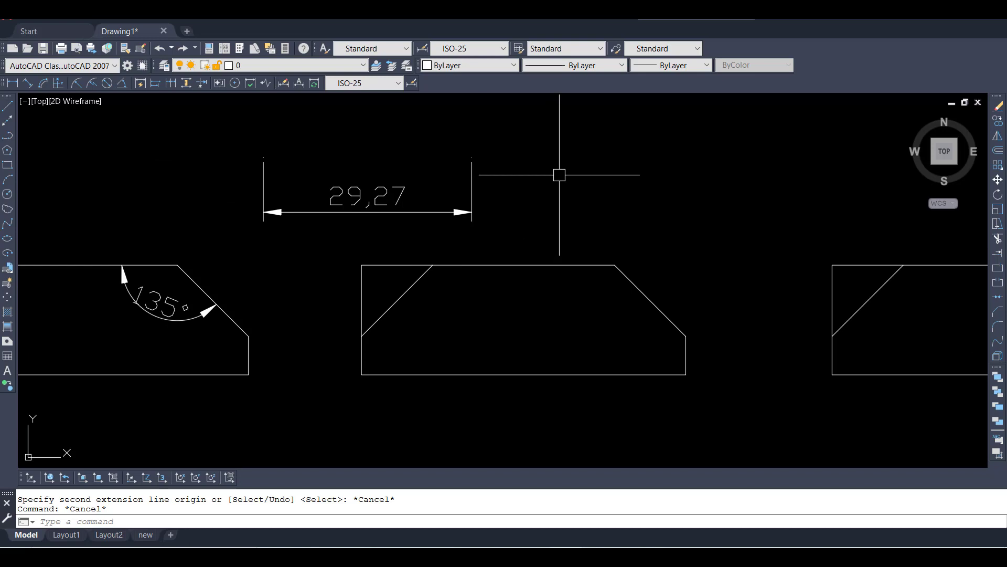
{"action": "type", "text": "dco"}
{"action": "key", "text": "Return"}
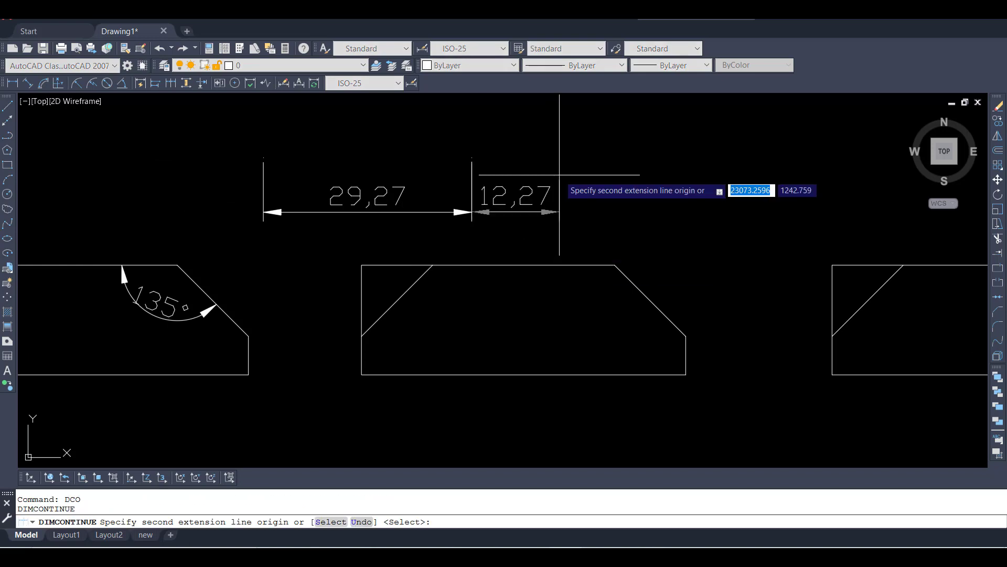
{"action": "left_click", "coordinate": [668, 175]}
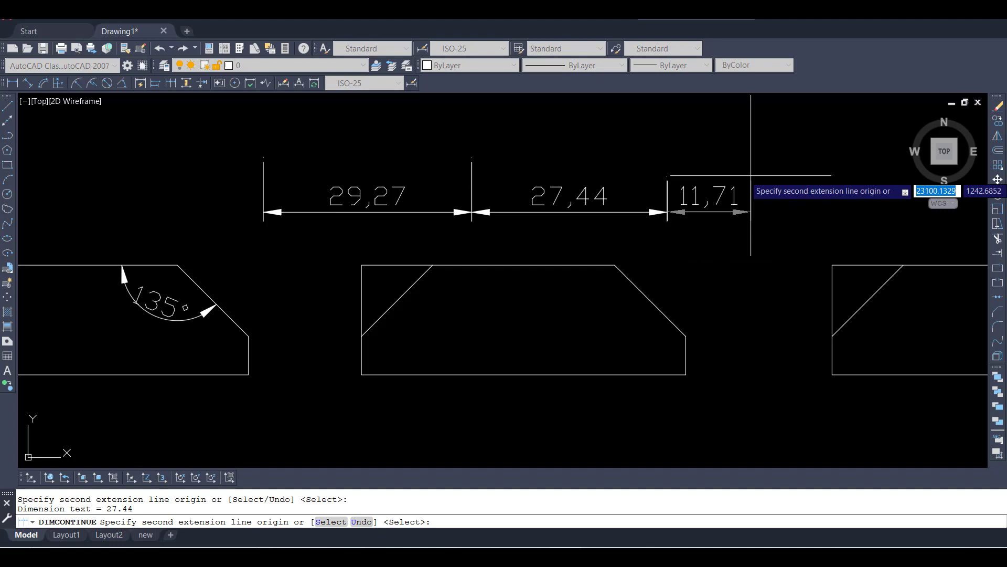
{"action": "left_click", "coordinate": [798, 184]}
{"action": "scroll", "coordinate": [845, 184], "scroll_direction": "down", "scroll_amount": 3}
{"action": "scroll", "coordinate": [736, 158], "scroll_direction": "up", "scroll_amount": 1}
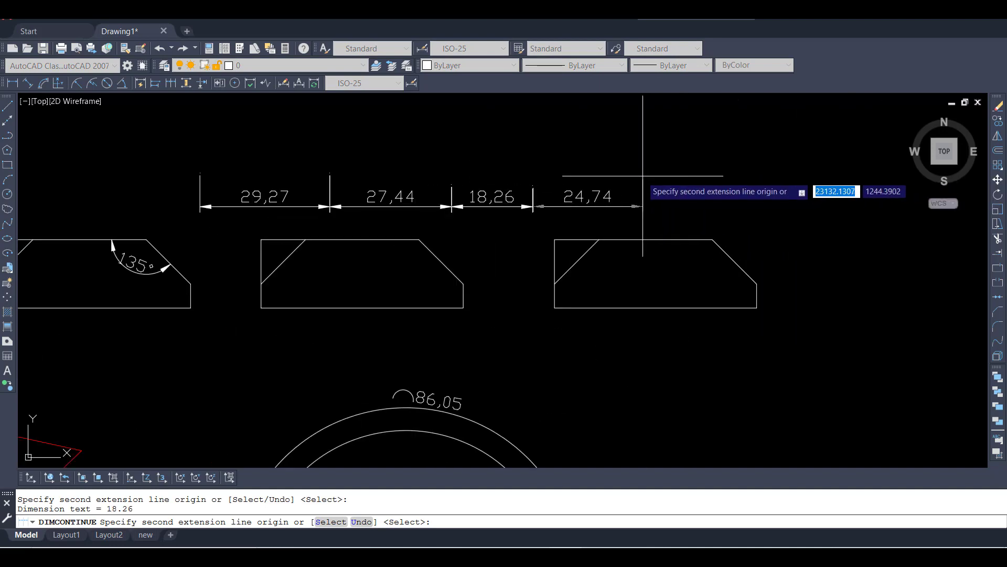
{"action": "left_click", "coordinate": [641, 178]}
{"action": "key", "text": "Escape"}
{"action": "key", "text": "Escape"}
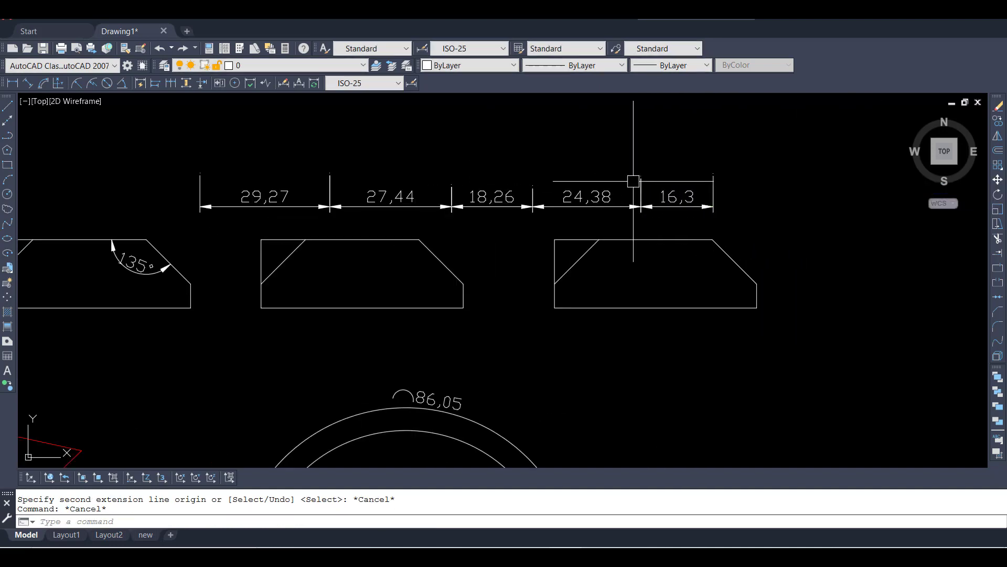
{"action": "scroll", "coordinate": [724, 367], "scroll_direction": "up", "scroll_amount": 2}
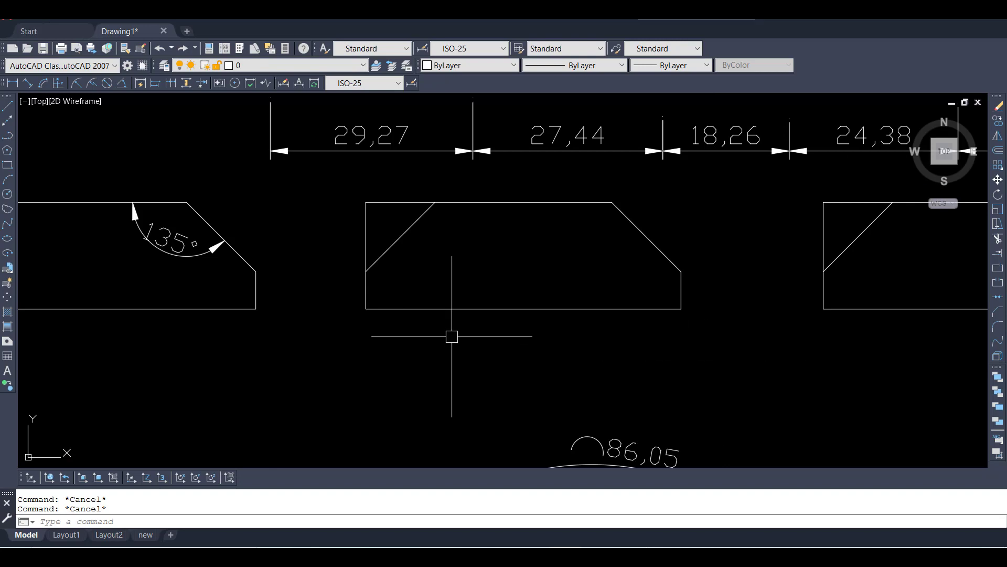
{"action": "scroll", "coordinate": [535, 353], "scroll_direction": "down", "scroll_amount": 1}
{"action": "scroll", "coordinate": [424, 270], "scroll_direction": "down", "scroll_amount": 3}
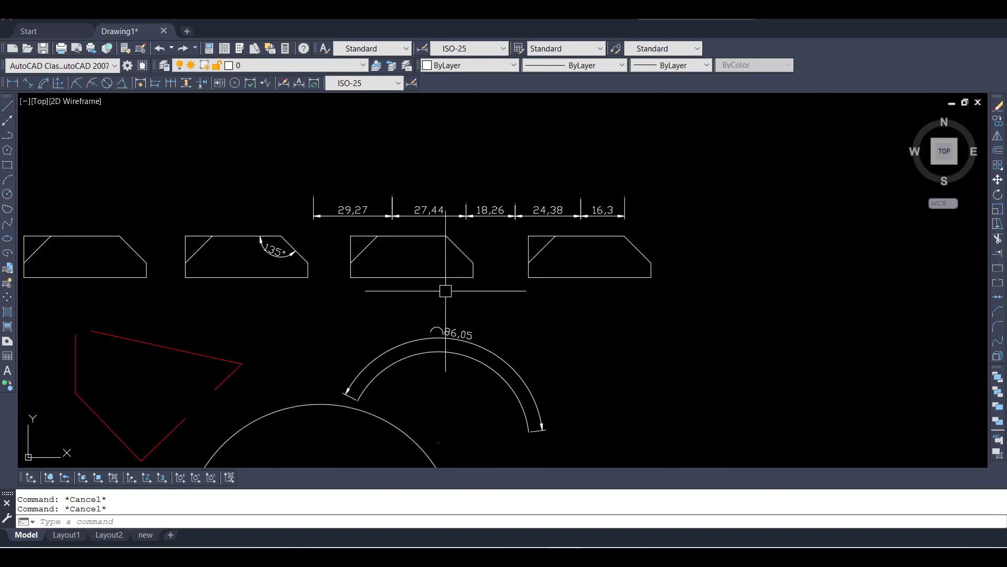
- Measure the right trapezoid's bottom edge with DIST: 45.5437 long, zero Delta Y
{"action": "type", "text": "di"}
{"action": "key", "text": "Return"}
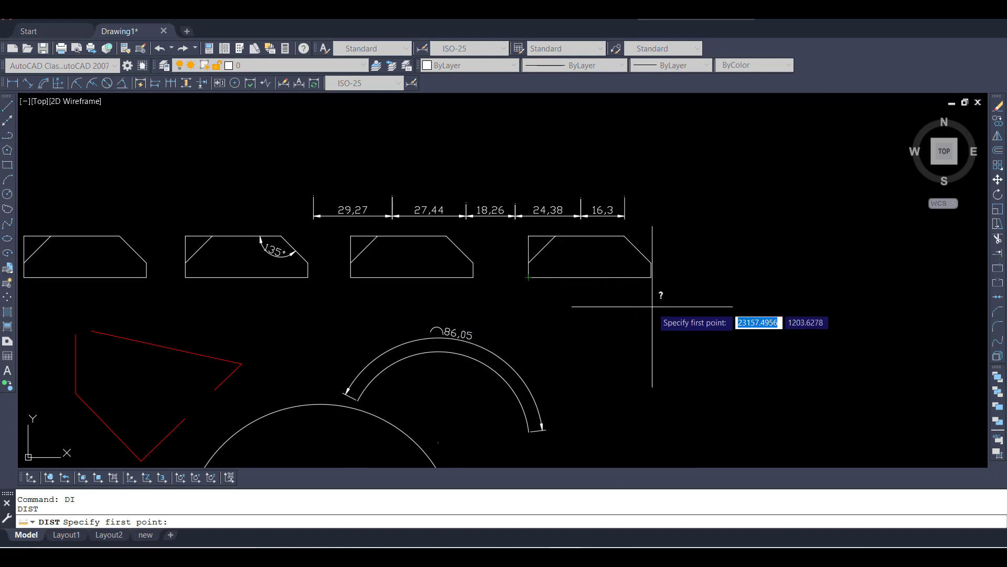
{"action": "scroll", "coordinate": [681, 294], "scroll_direction": "up", "scroll_amount": 2}
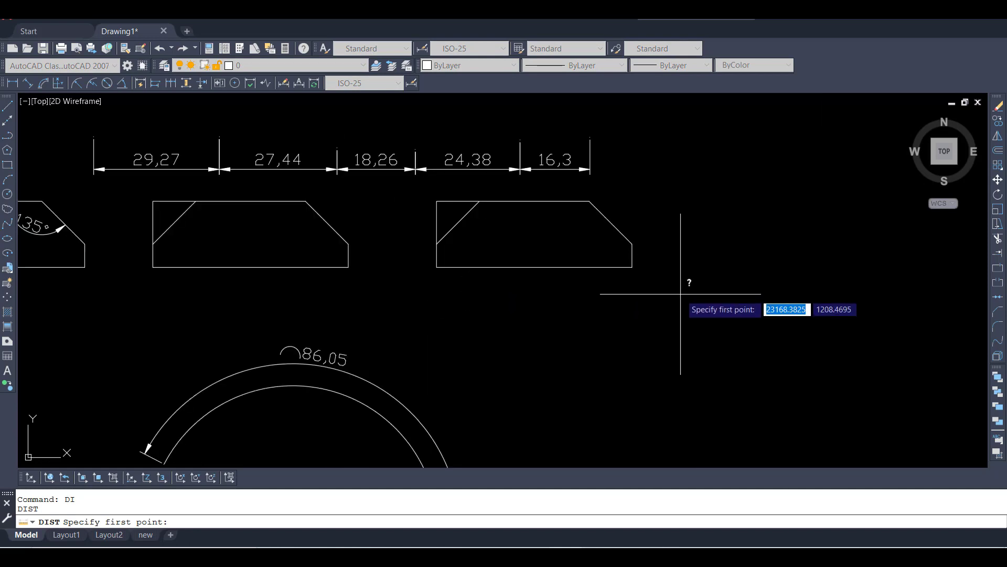
{"action": "left_click", "coordinate": [437, 266]}
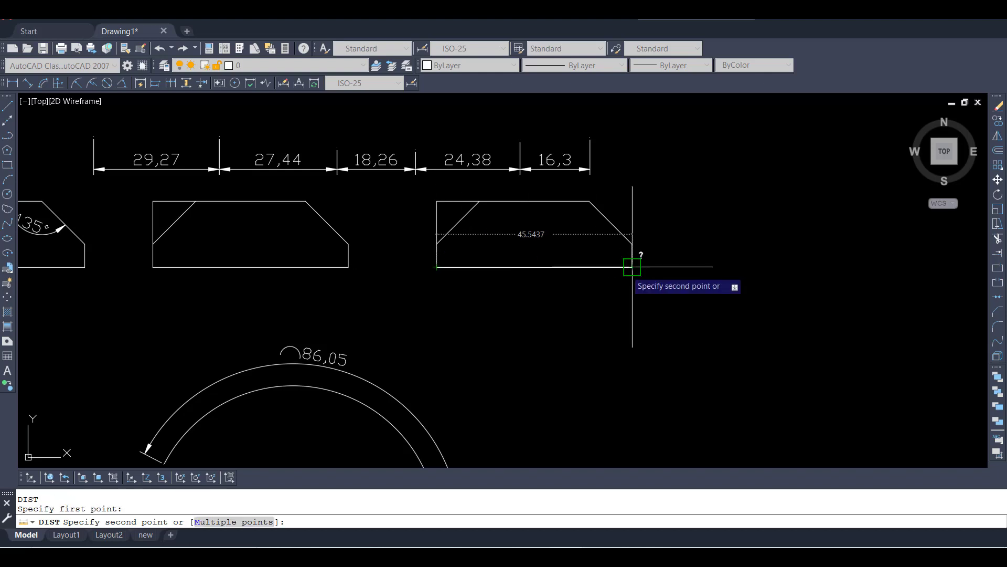
{"action": "left_click", "coordinate": [632, 267]}
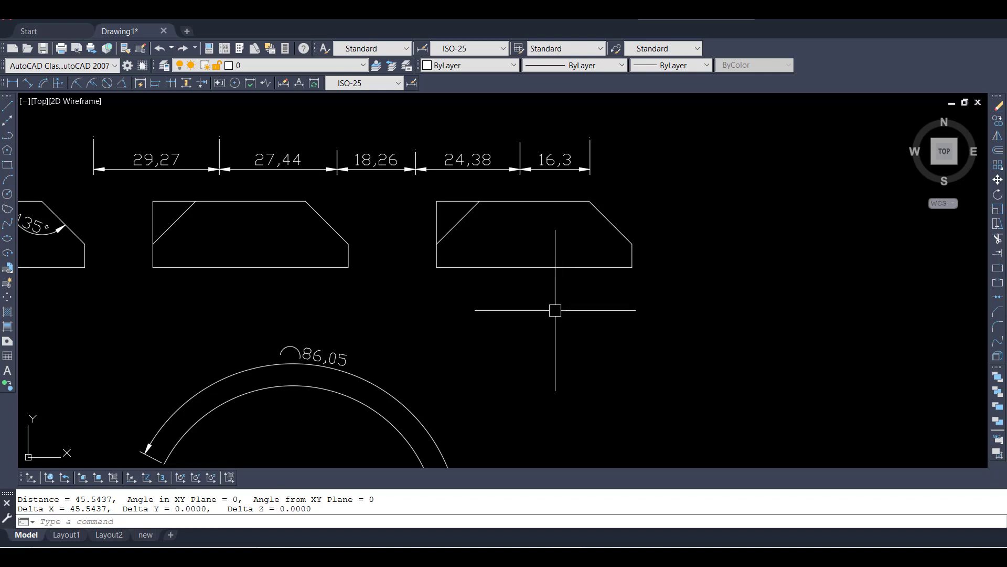
{"action": "key", "text": "Escape"}
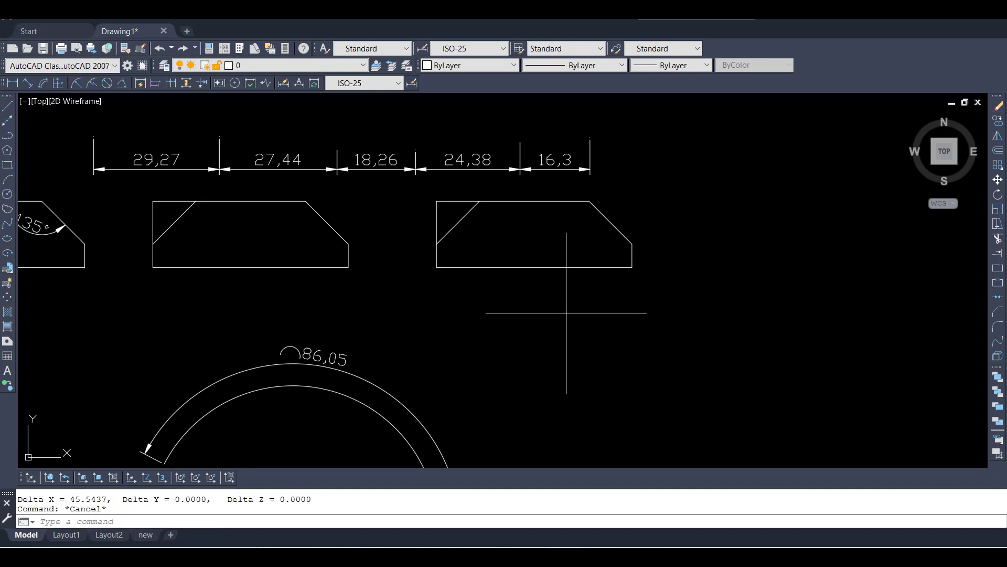
- Pan to empty space and draw a 200-unit horizontal line right of the arc
{"action": "left_click", "coordinate": [566, 313]}
{"action": "middle_click_drag", "start_coordinate": [712, 340], "coordinate": [535, 313]}
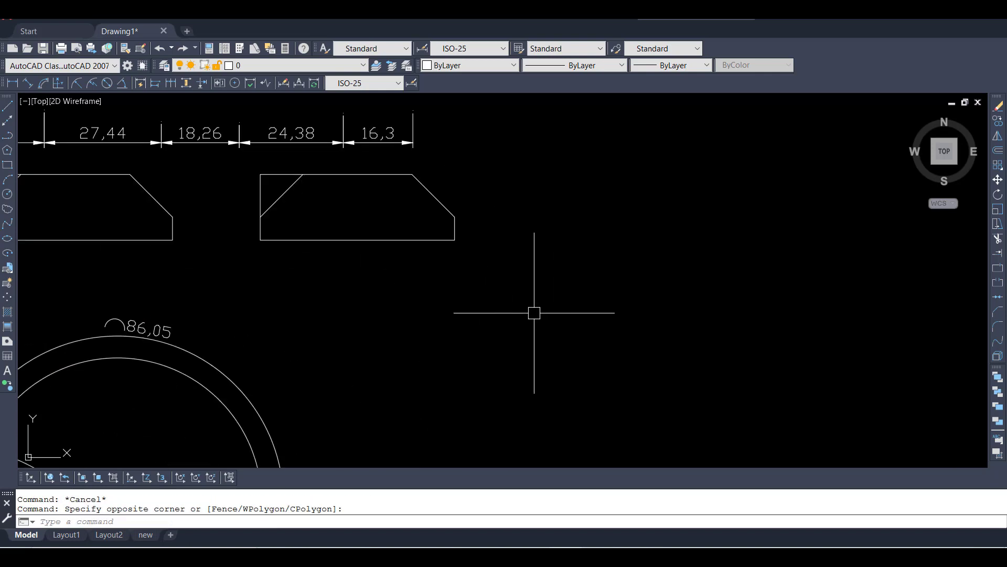
{"action": "left_click", "coordinate": [8, 110]}
{"action": "left_click", "coordinate": [430, 355]}
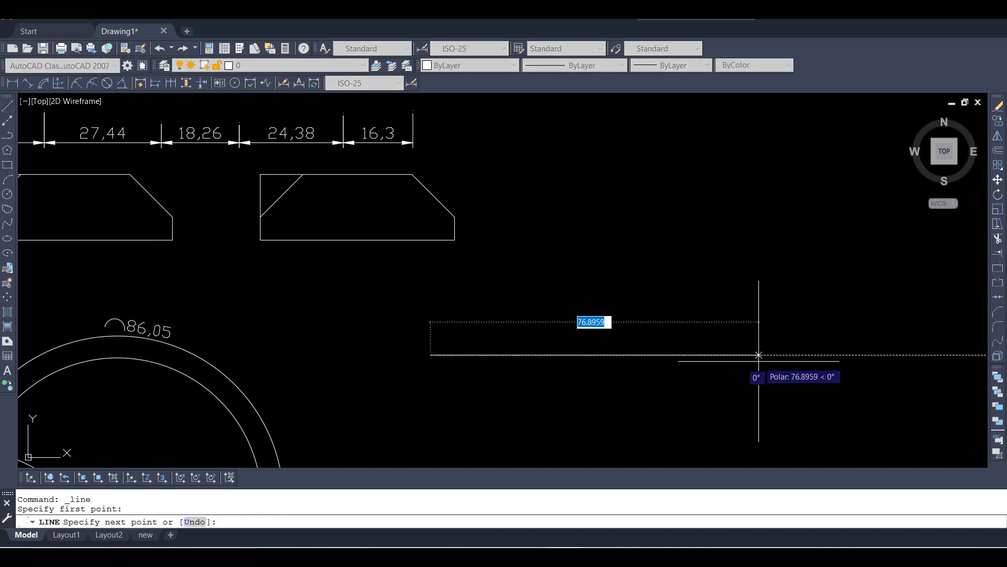
{"action": "key", "text": "BackSpace"}
{"action": "type", "text": "200"}
{"action": "key", "text": "Return"}
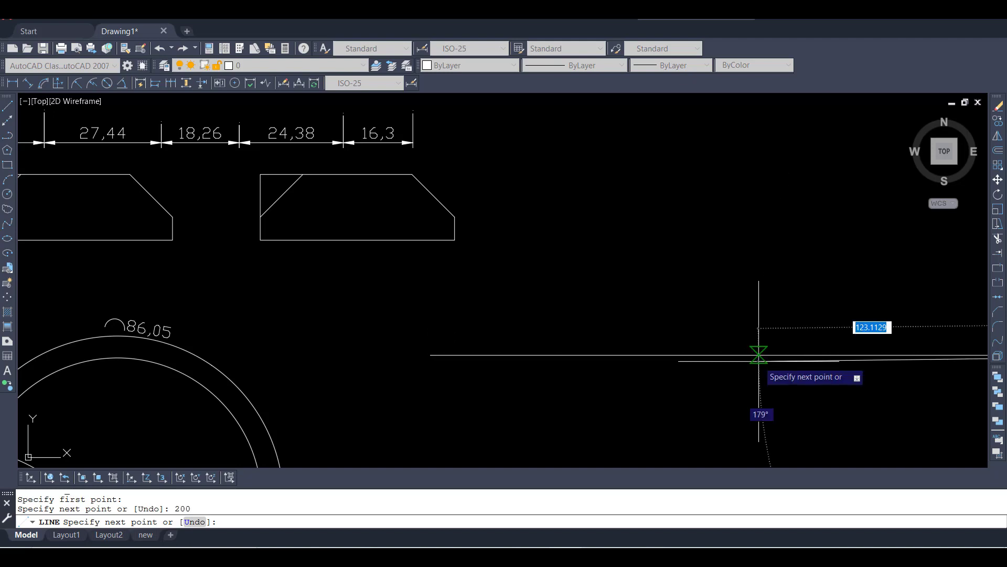
{"action": "key", "text": "Escape"}
{"action": "scroll", "coordinate": [489, 346], "scroll_direction": "down", "scroll_amount": 5}
{"action": "scroll", "coordinate": [489, 346], "scroll_direction": "up", "scroll_amount": 2}
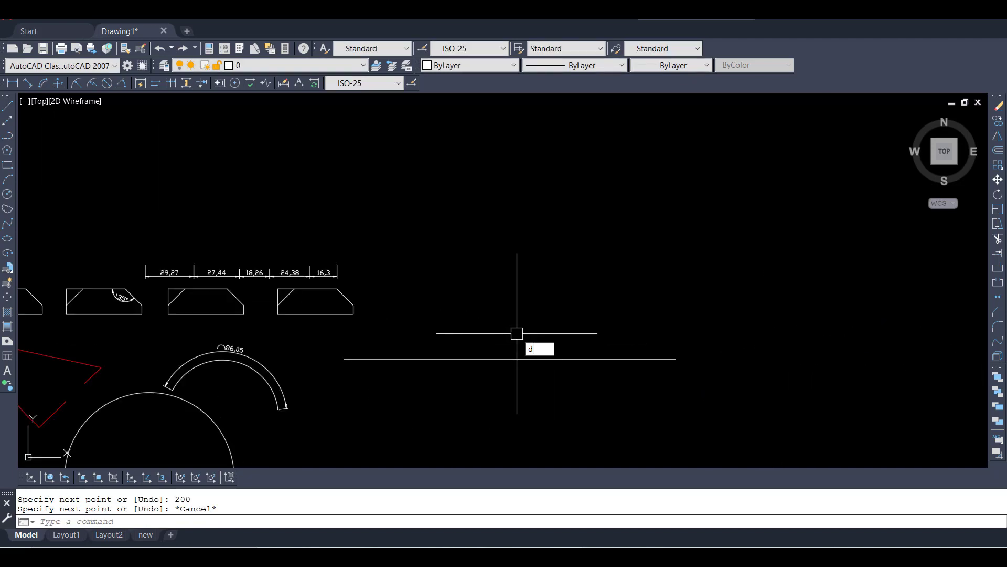
- Divide the new line into 5 equal segments with DIV
{"action": "type", "text": "v"}
{"action": "key", "text": "Return"}
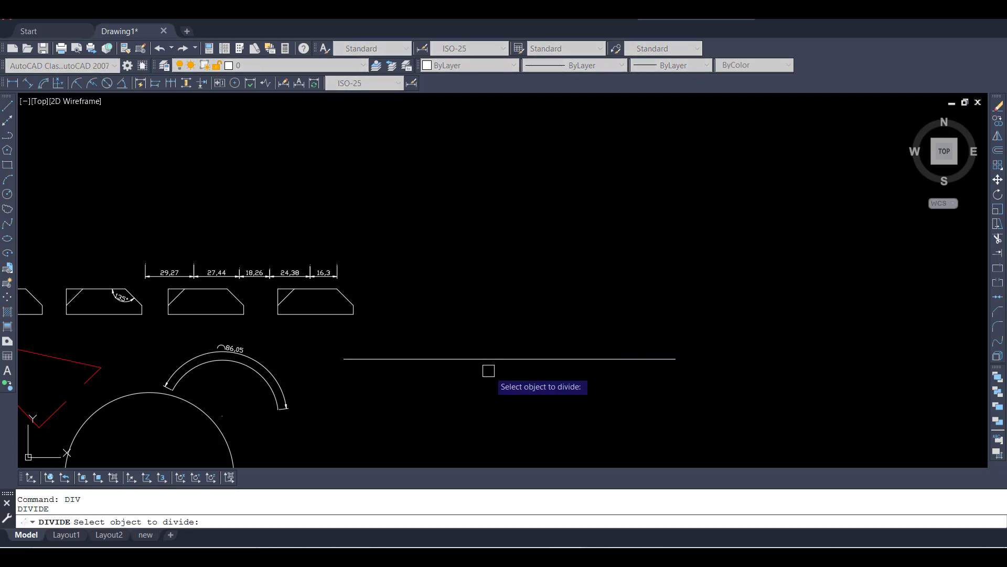
{"action": "left_click", "coordinate": [441, 358]}
{"action": "type", "text": "5"}
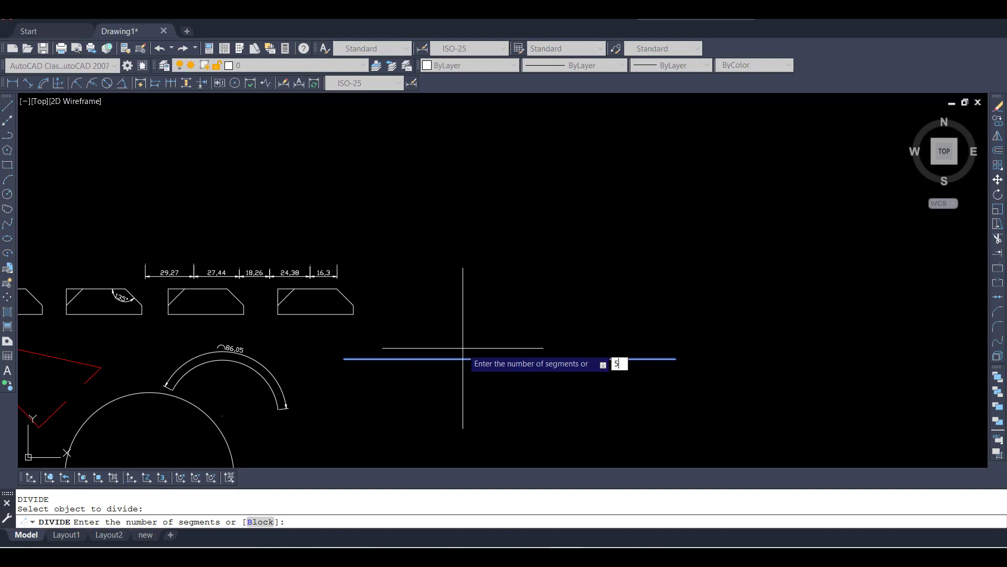
{"action": "key", "text": "Return"}
{"action": "left_click", "coordinate": [462, 359]}
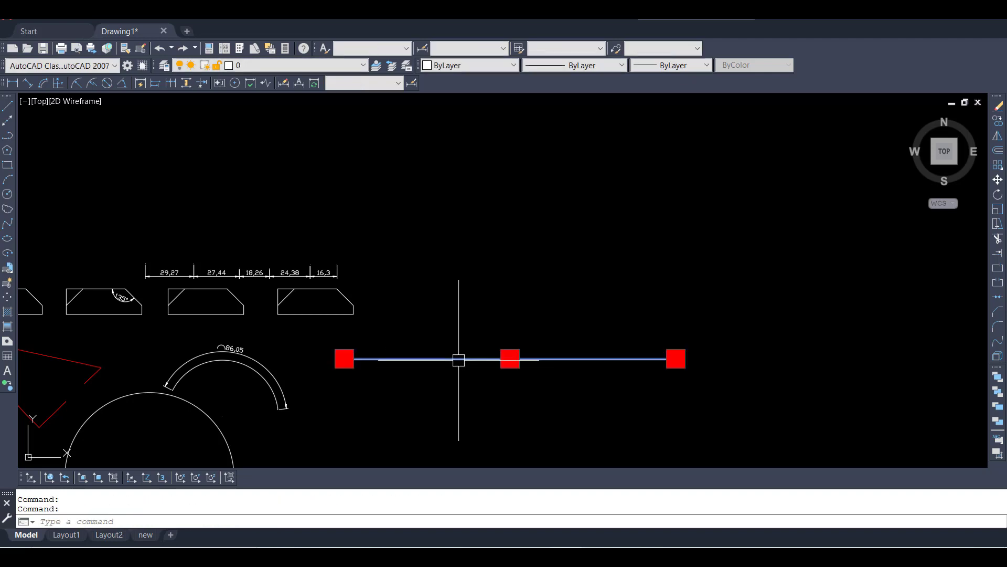
{"action": "left_click", "coordinate": [419, 346]}
{"action": "key", "text": "Escape"}
{"action": "key", "text": "Escape"}
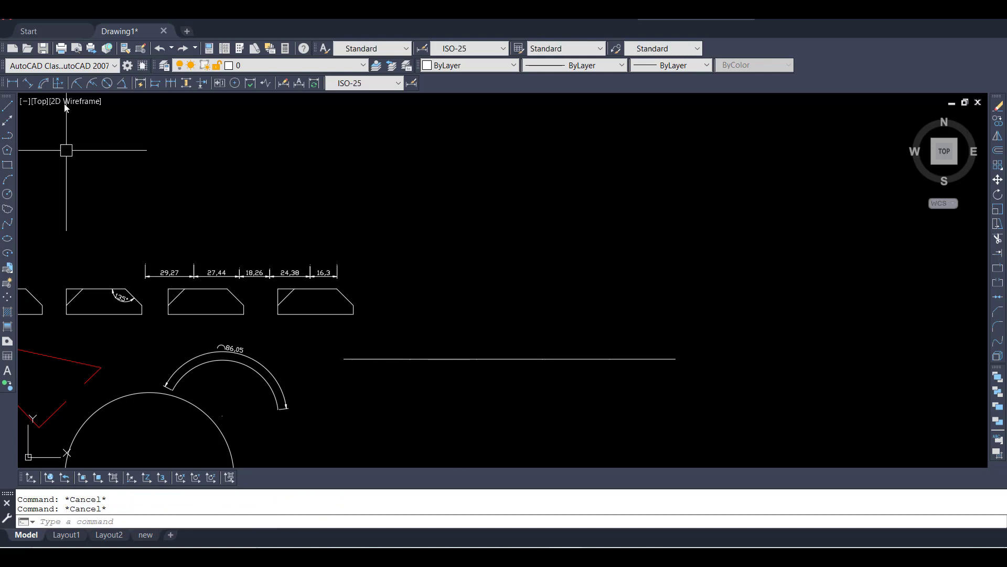
{"action": "left_click", "coordinate": [10, 84]}
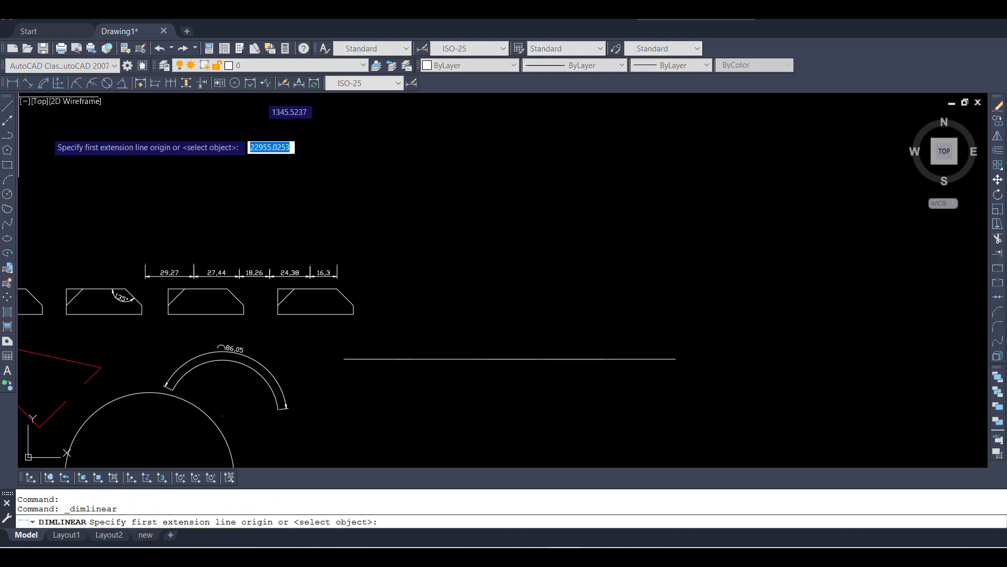
{"action": "left_click", "coordinate": [343, 359]}
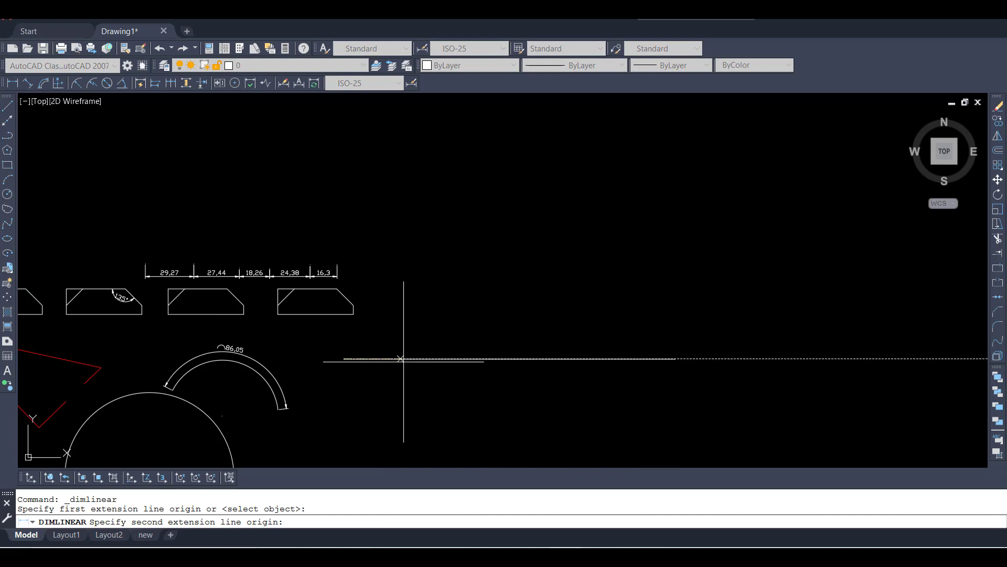
{"action": "left_click", "coordinate": [410, 358]}
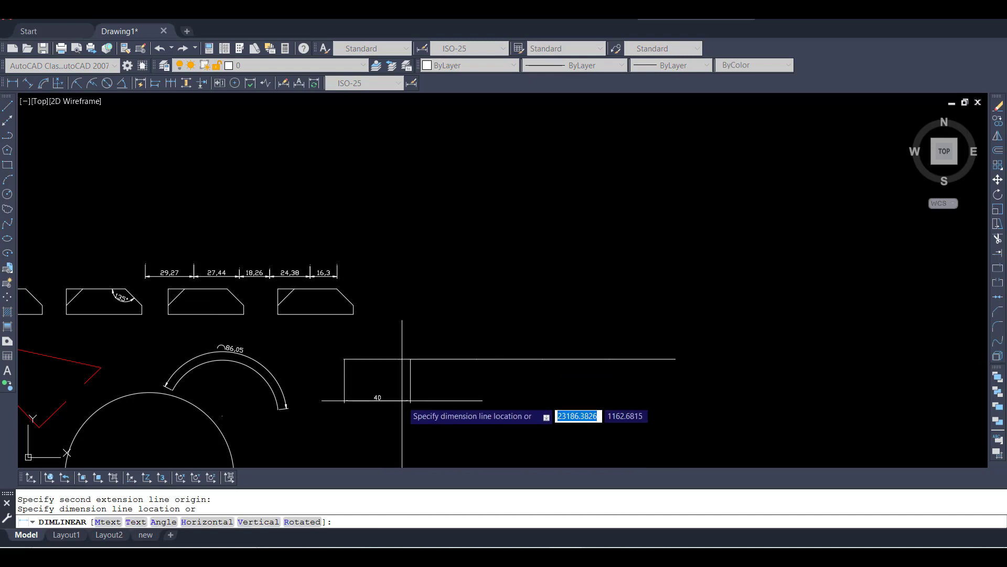
{"action": "scroll", "coordinate": [400, 355], "scroll_direction": "up", "scroll_amount": 4}
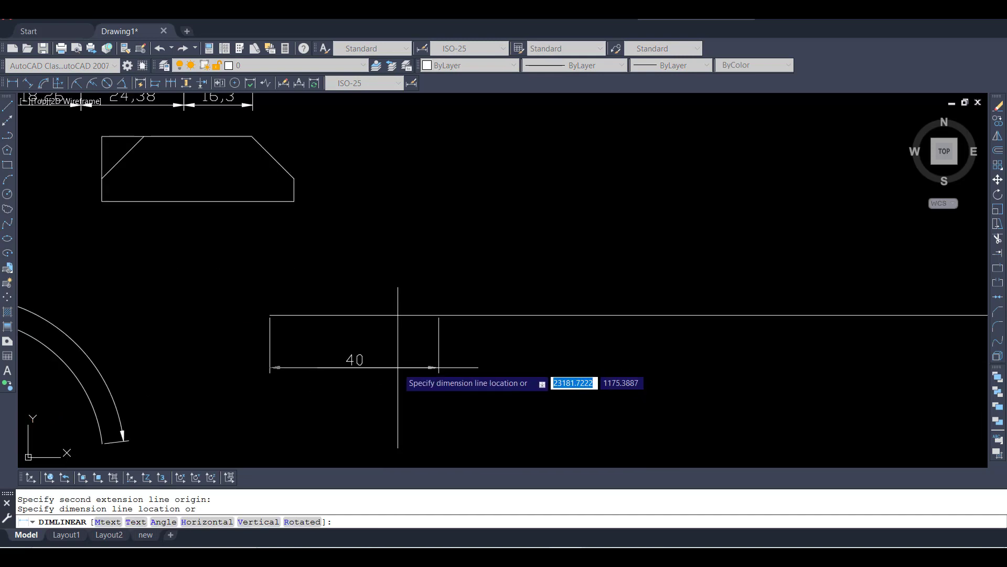
{"action": "key", "text": "Escape"}
{"action": "key", "text": "Escape"}
{"action": "left_click", "coordinate": [621, 378]}
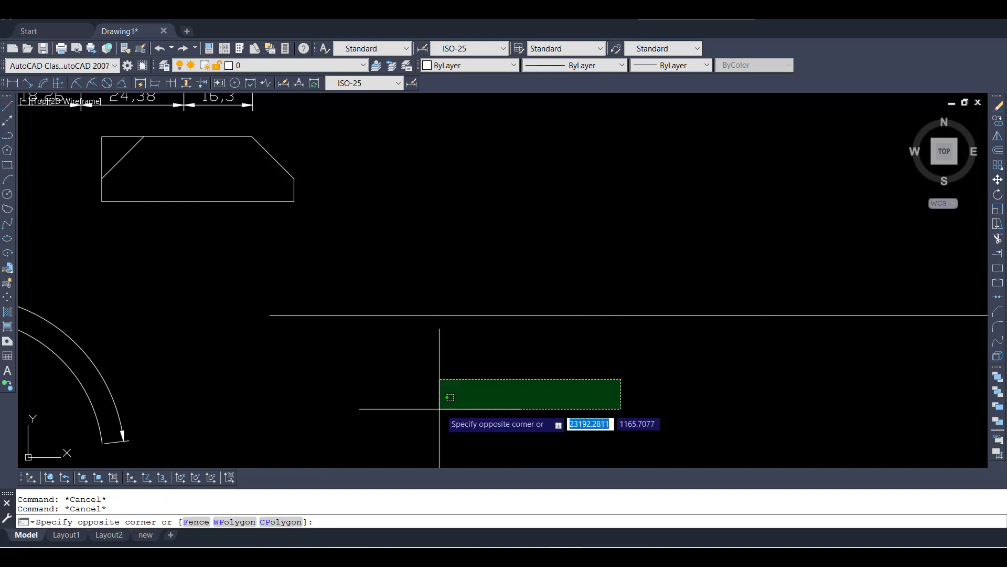
{"action": "left_click", "coordinate": [440, 408]}
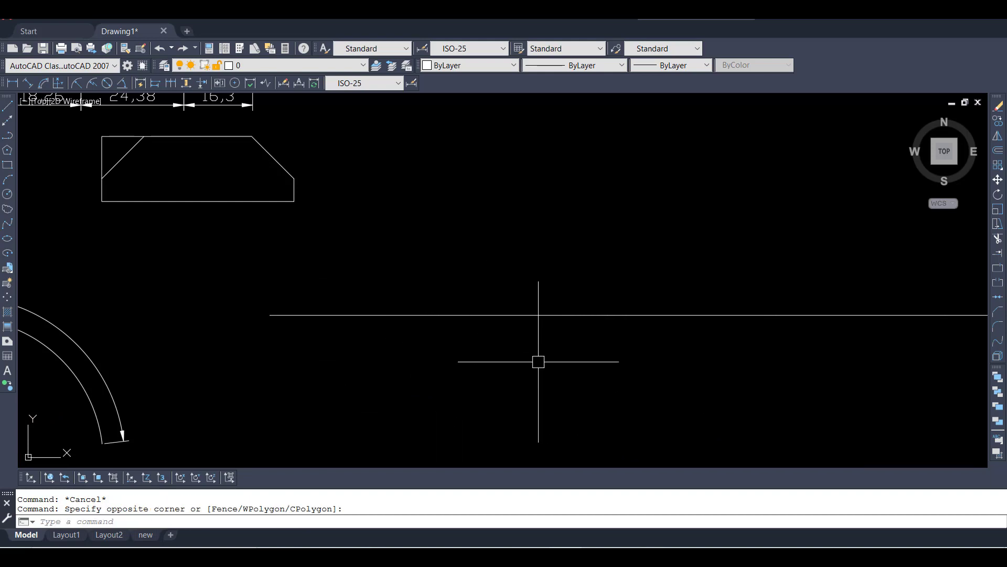
{"action": "scroll", "coordinate": [456, 348], "scroll_direction": "down", "scroll_amount": 2}
{"action": "scroll", "coordinate": [452, 337], "scroll_direction": "down", "scroll_amount": 2}
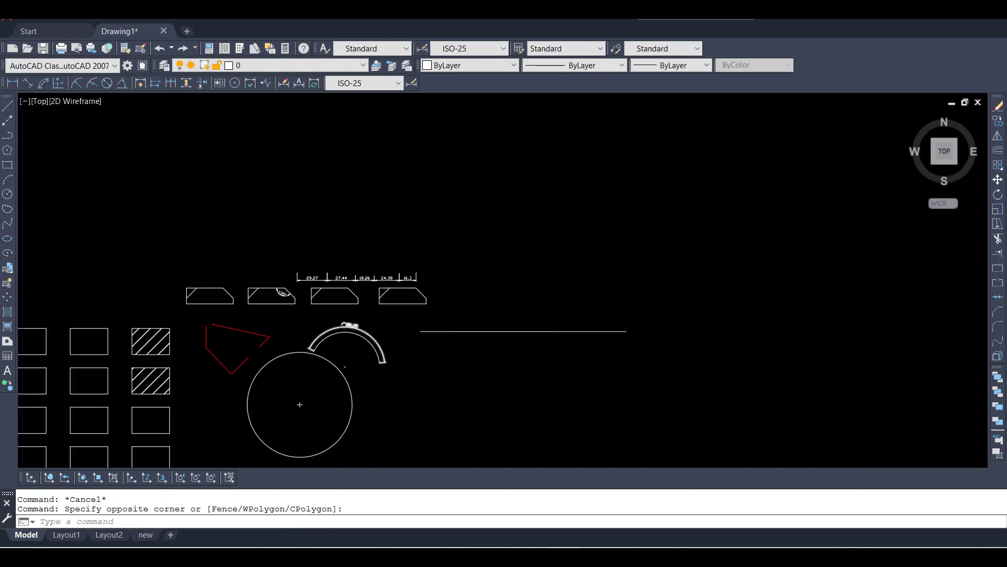
{"action": "scroll", "coordinate": [348, 328], "scroll_direction": "up", "scroll_amount": 5}
{"action": "scroll", "coordinate": [386, 234], "scroll_direction": "down", "scroll_amount": 5}
{"action": "scroll", "coordinate": [345, 300], "scroll_direction": "up", "scroll_amount": 5}
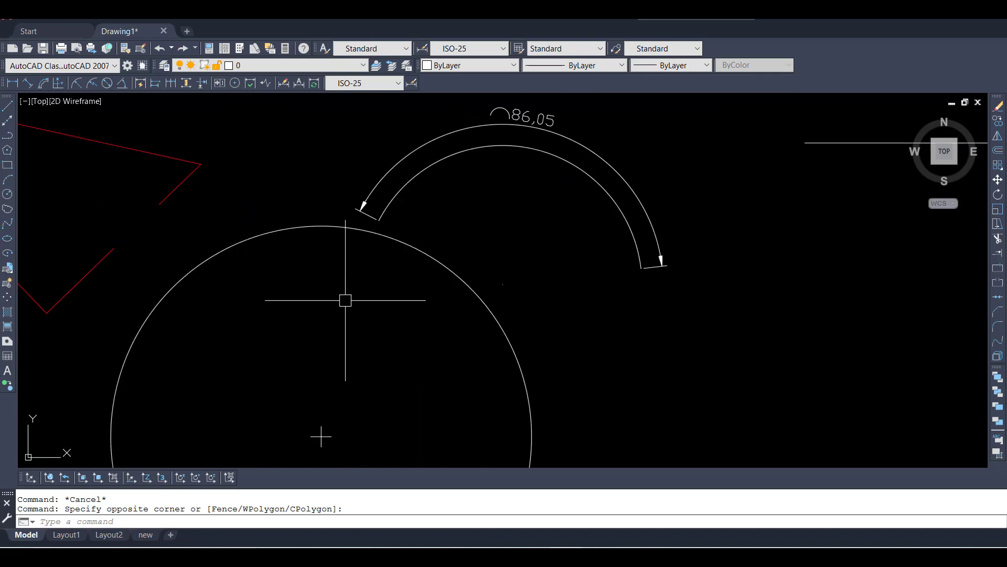
{"action": "scroll", "coordinate": [328, 231], "scroll_direction": "down", "scroll_amount": 4}
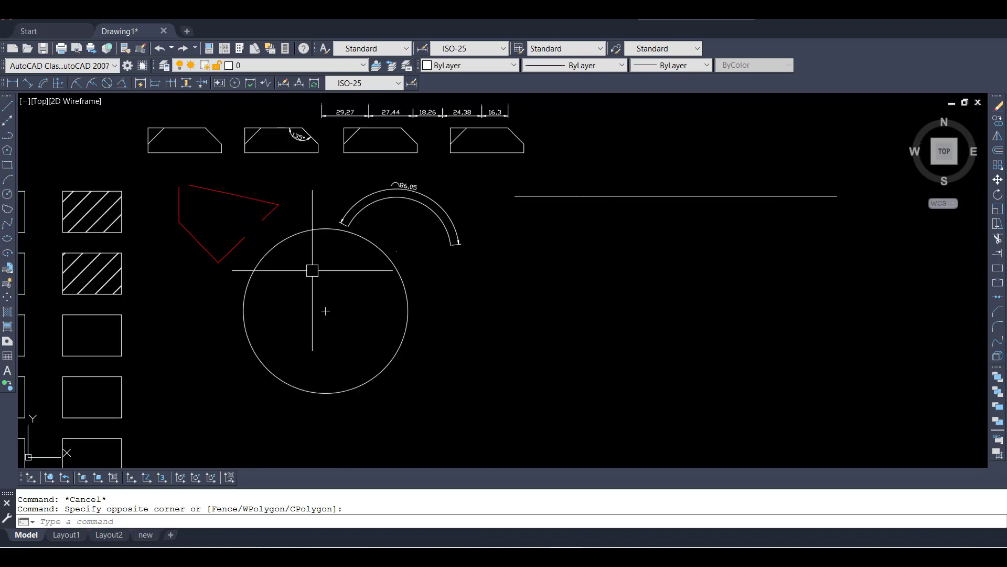
{"action": "scroll", "coordinate": [325, 311], "scroll_direction": "up", "scroll_amount": 4}
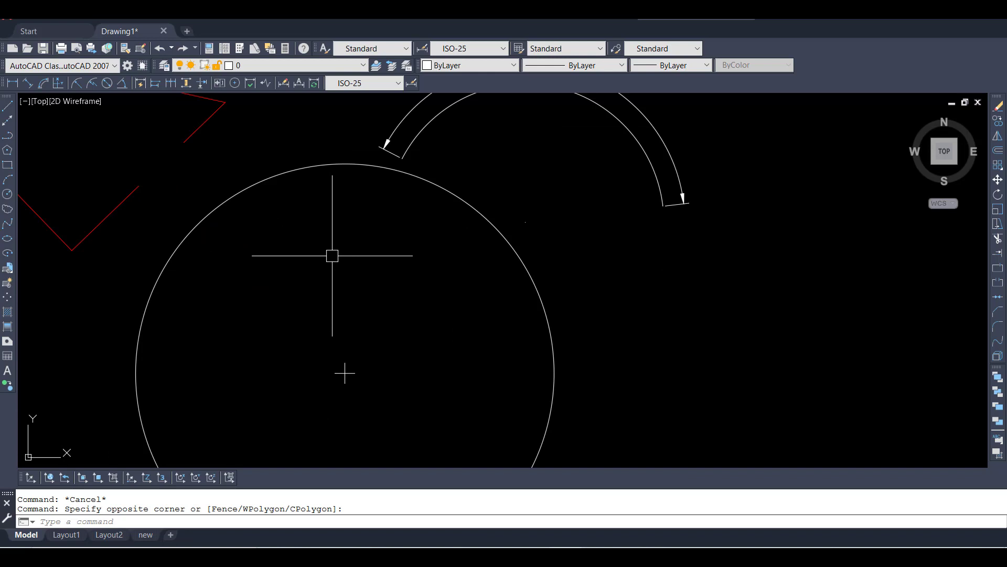
- Add an R51 radius dimension to the circle with DIMRADIUS
{"action": "type", "text": "DR"}
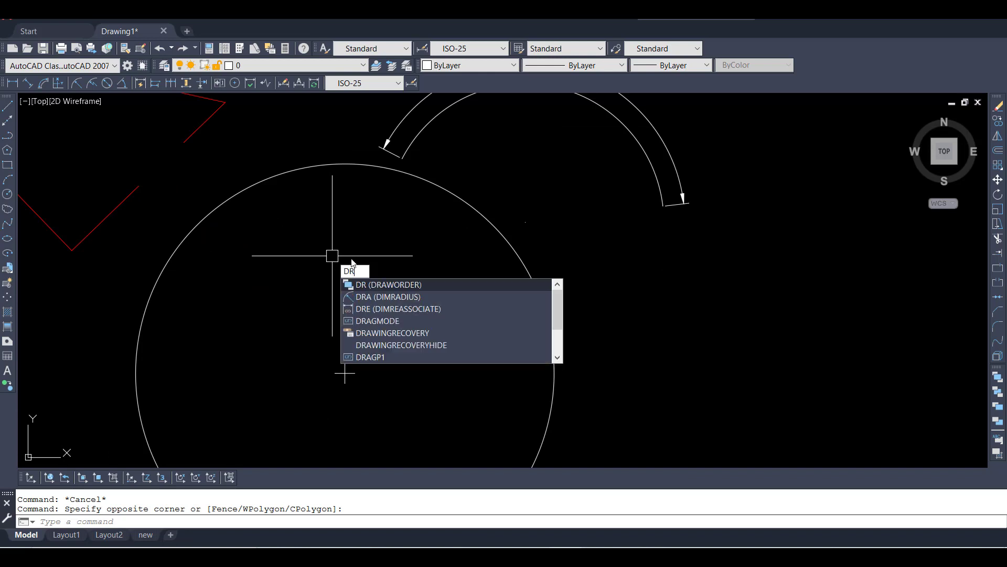
{"action": "type", "text": "A"}
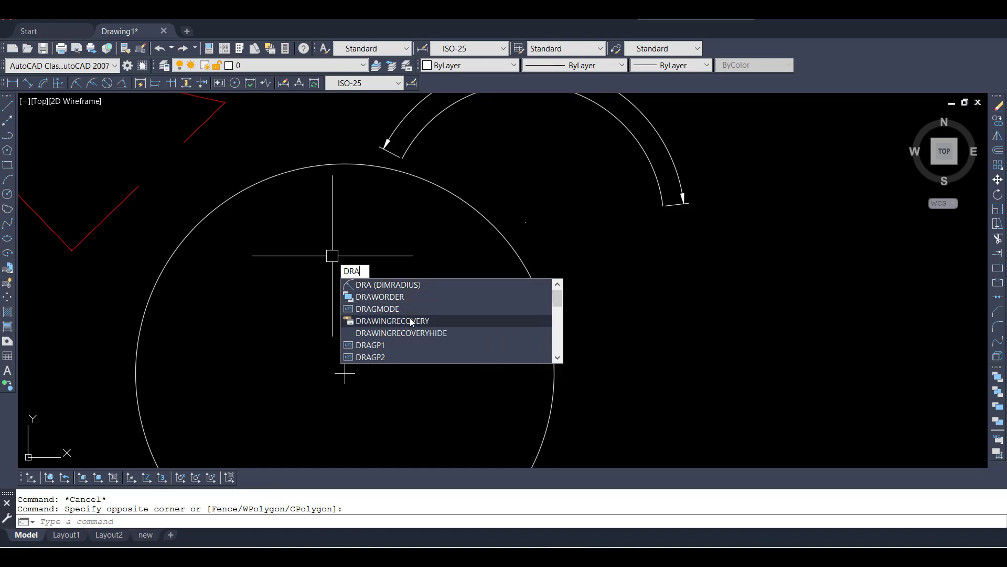
{"action": "key", "text": "BackSpace"}
{"action": "key", "text": "BackSpace"}
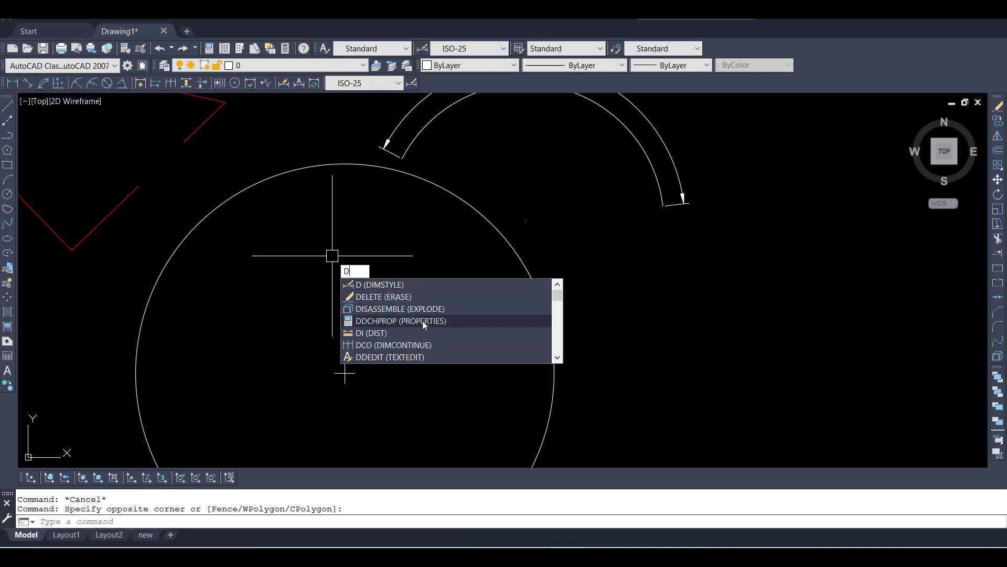
{"action": "type", "text": "R"}
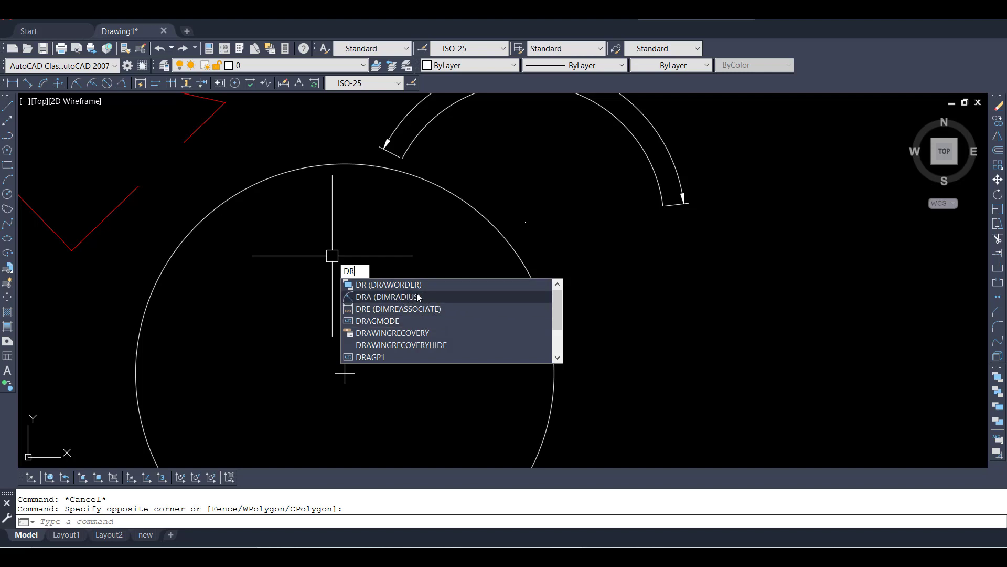
{"action": "left_click", "coordinate": [398, 296]}
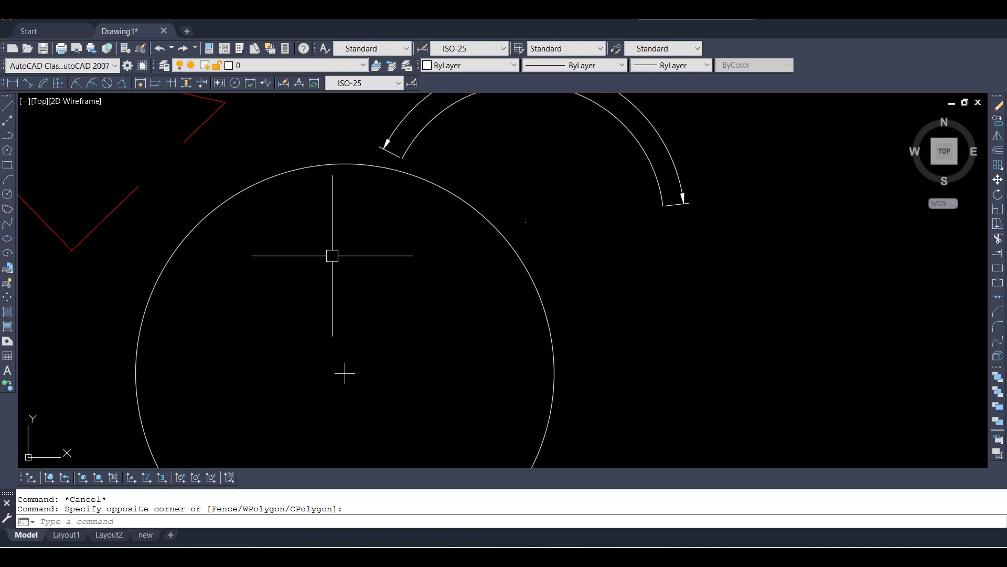
{"action": "left_click", "coordinate": [491, 229]}
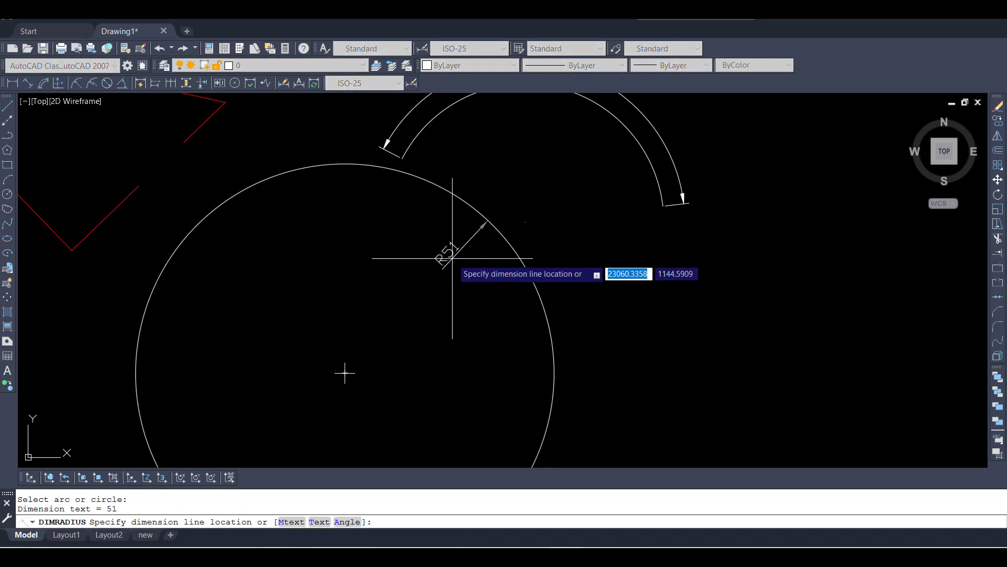
{"action": "left_click", "coordinate": [453, 258]}
{"action": "scroll", "coordinate": [475, 243], "scroll_direction": "up", "scroll_amount": 2}
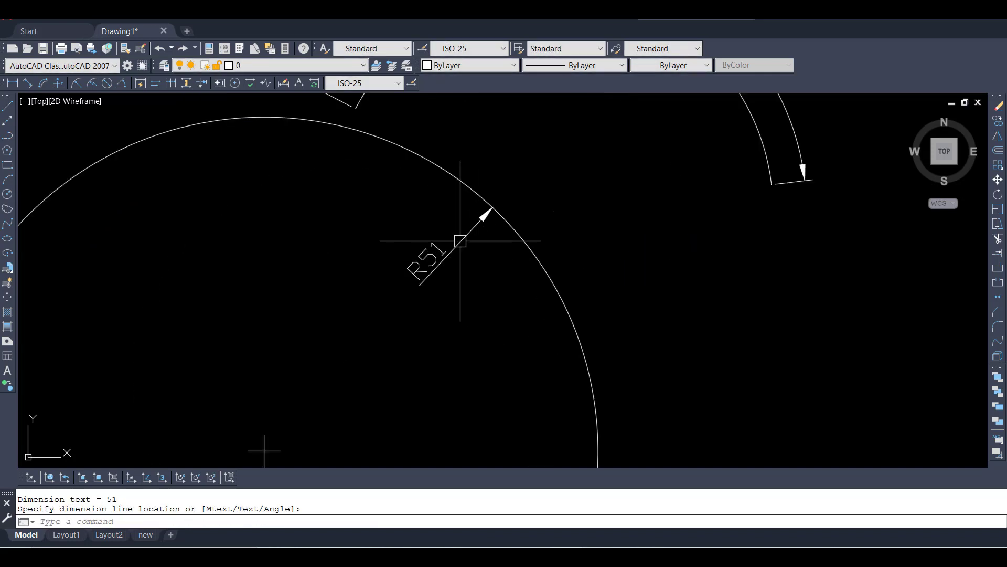
{"action": "scroll", "coordinate": [467, 251], "scroll_direction": "down", "scroll_amount": 4}
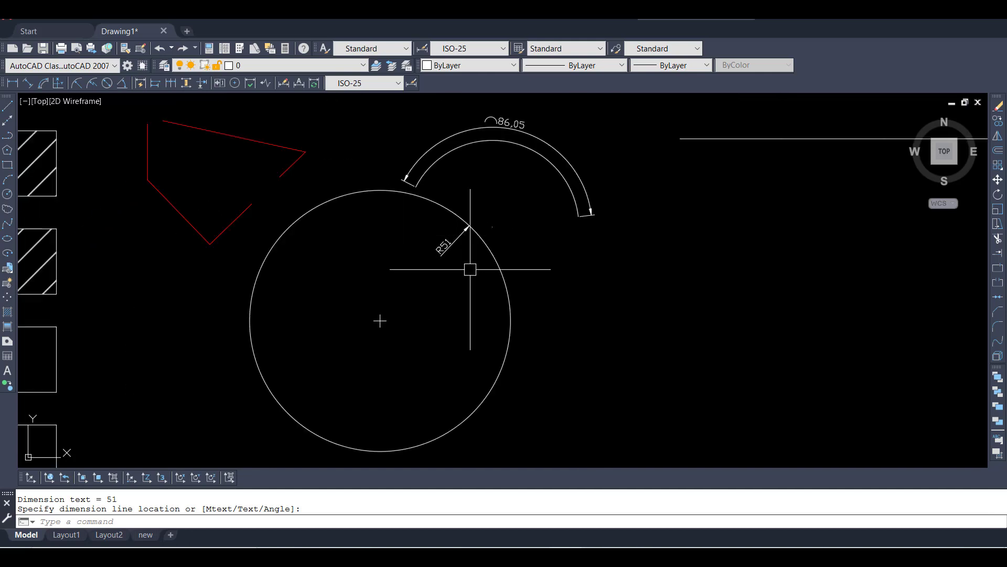
{"action": "scroll", "coordinate": [355, 314], "scroll_direction": "down", "scroll_amount": 2}
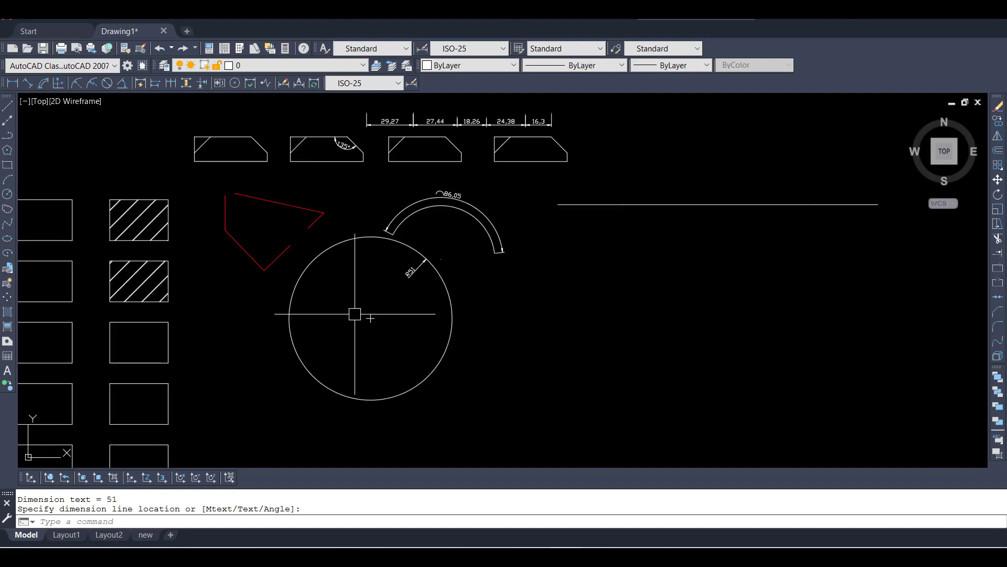
{"action": "scroll", "coordinate": [479, 313], "scroll_direction": "up", "scroll_amount": 2}
{"action": "left_click", "coordinate": [465, 347]}
{"action": "type", "text": "ds"}
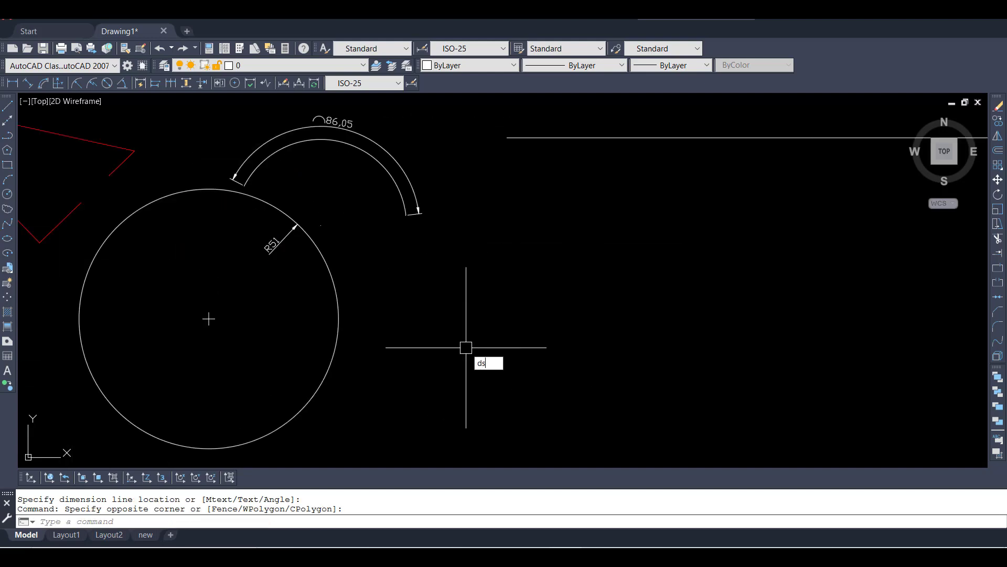
{"action": "key", "text": "Return"}
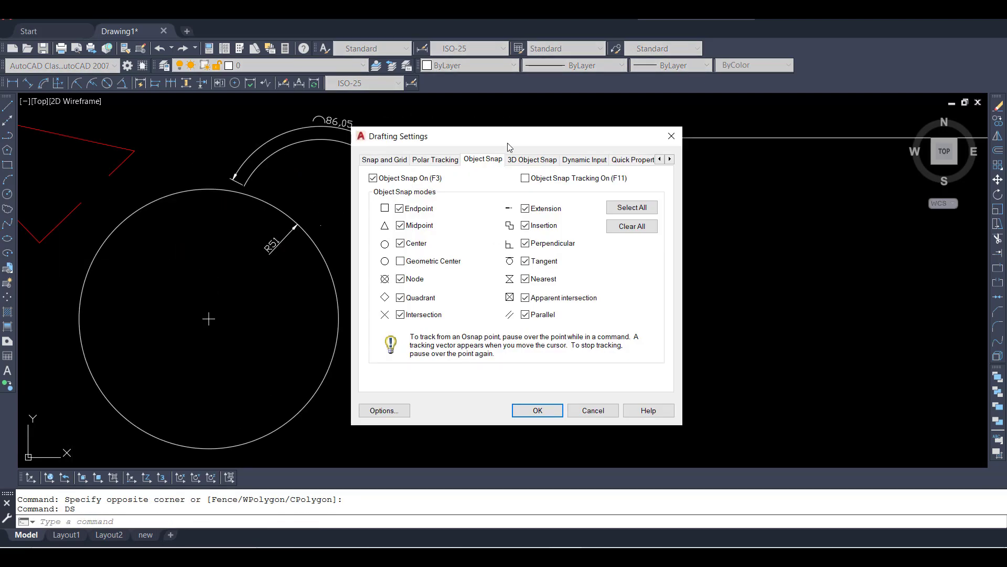
{"action": "left_click_drag", "start_coordinate": [507, 143], "coordinate": [399, 130]}
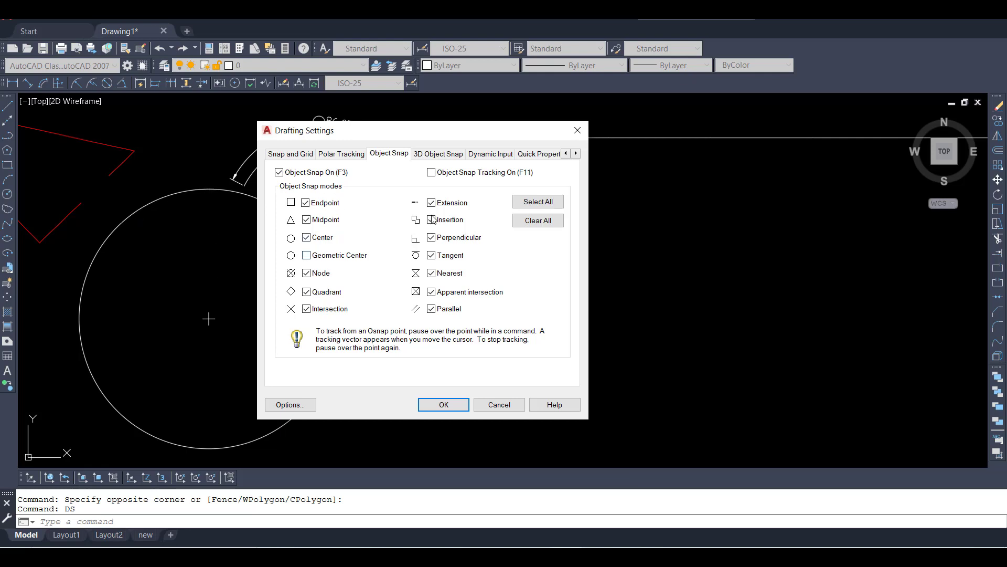
{"action": "left_click", "coordinate": [341, 154]}
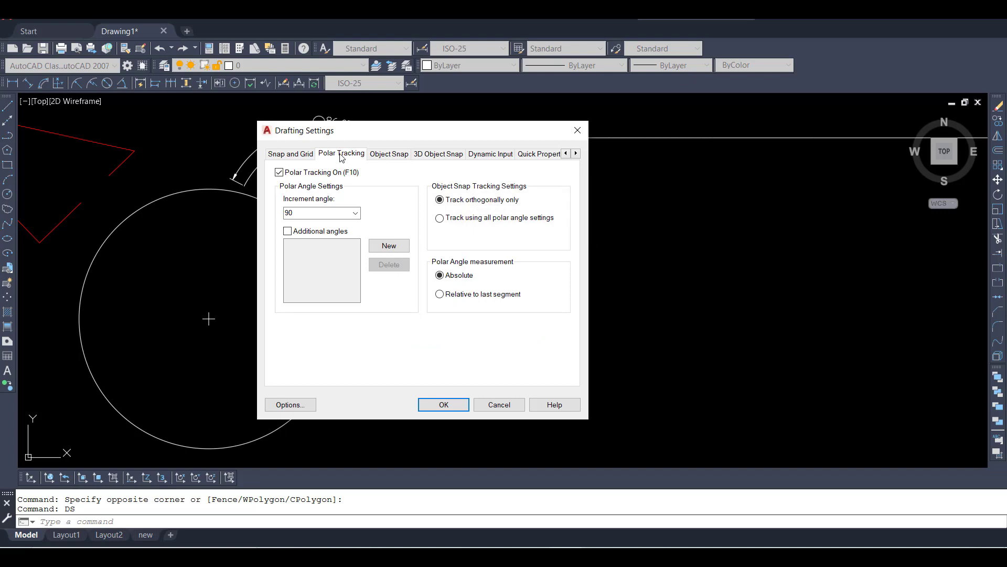
{"action": "left_click", "coordinate": [295, 154]}
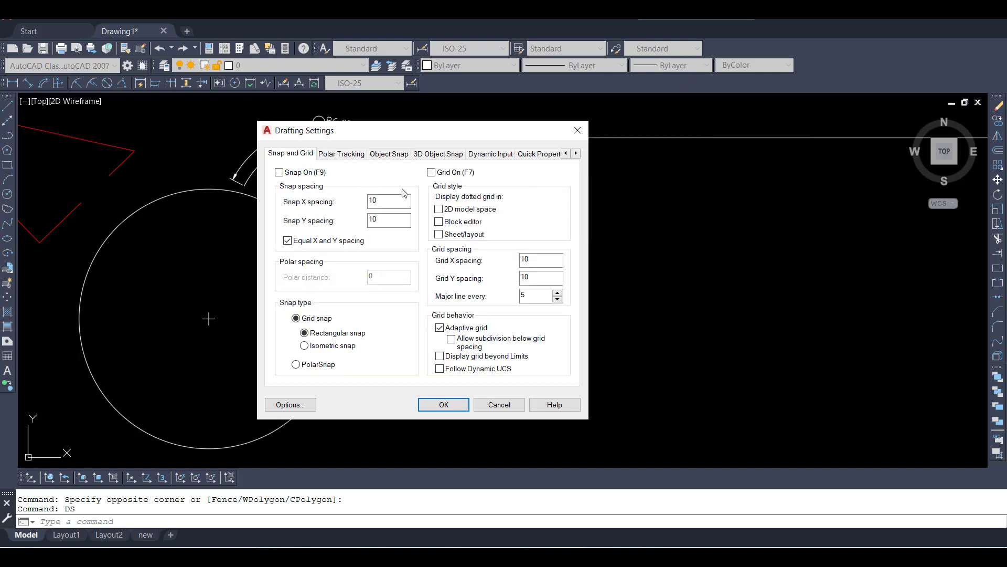
{"action": "left_click", "coordinate": [421, 156]}
{"action": "left_click", "coordinate": [506, 156]}
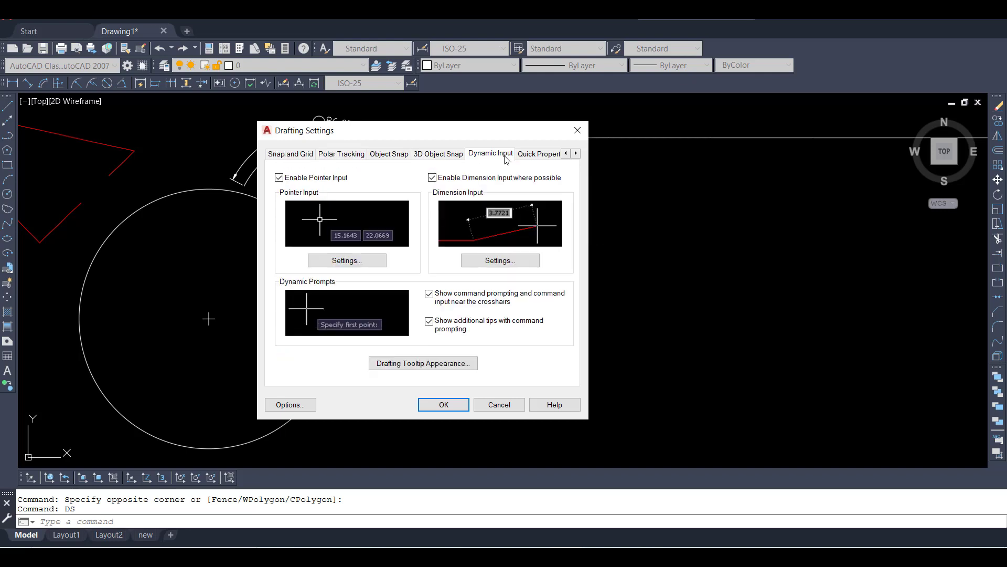
{"action": "left_click", "coordinate": [530, 155]}
{"action": "left_click", "coordinate": [543, 156]}
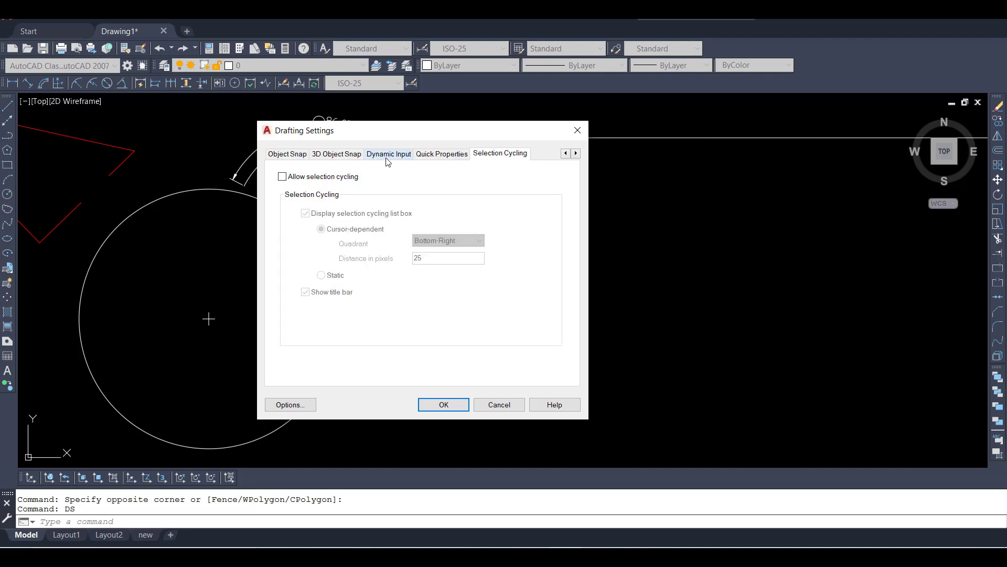
- Start single-line text to the right of the circle, picking its start point and height, with 0 rotation
{"action": "left_click", "coordinate": [604, 248]}
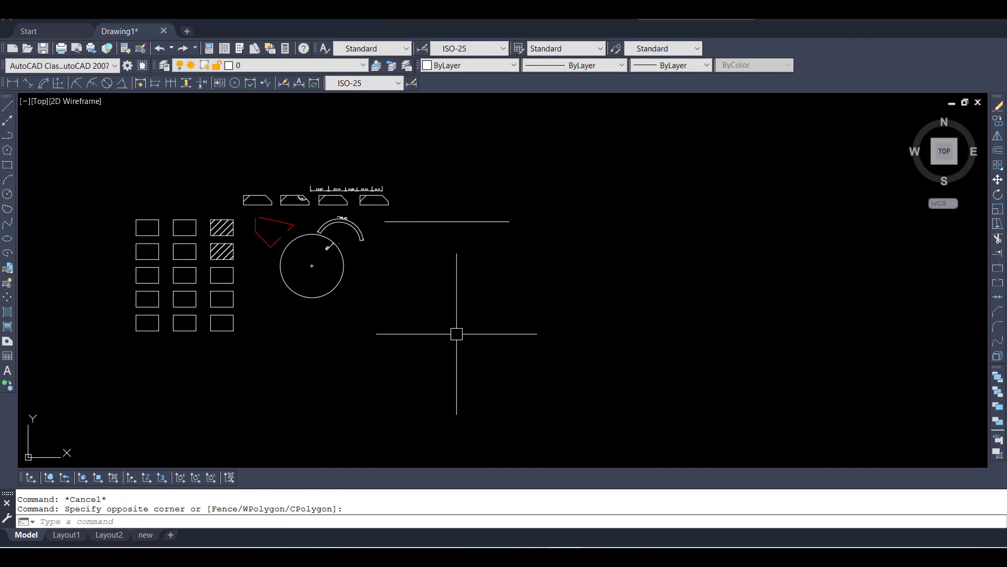
{"action": "scroll", "coordinate": [411, 247], "scroll_direction": "up", "scroll_amount": 4}
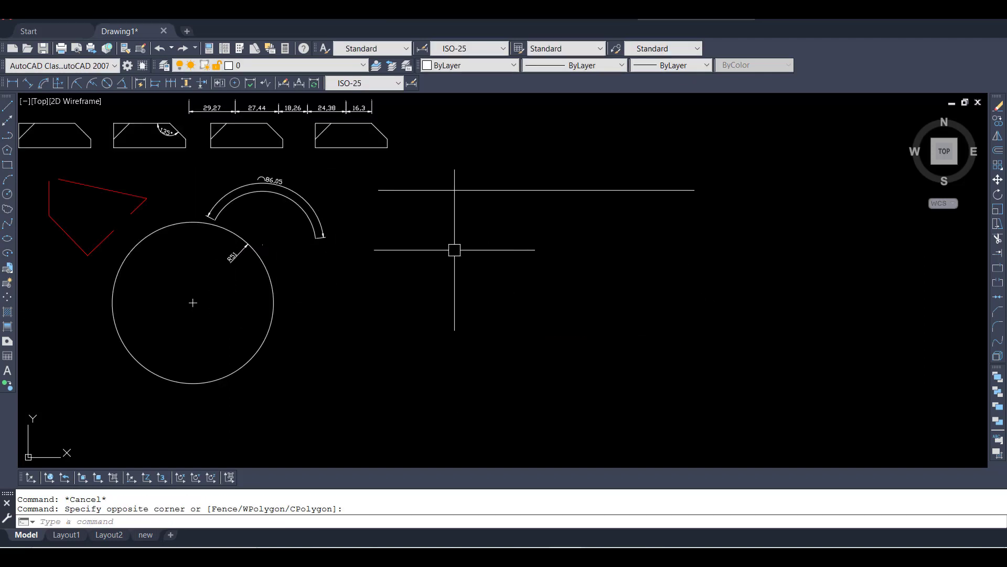
{"action": "type", "text": "dt"}
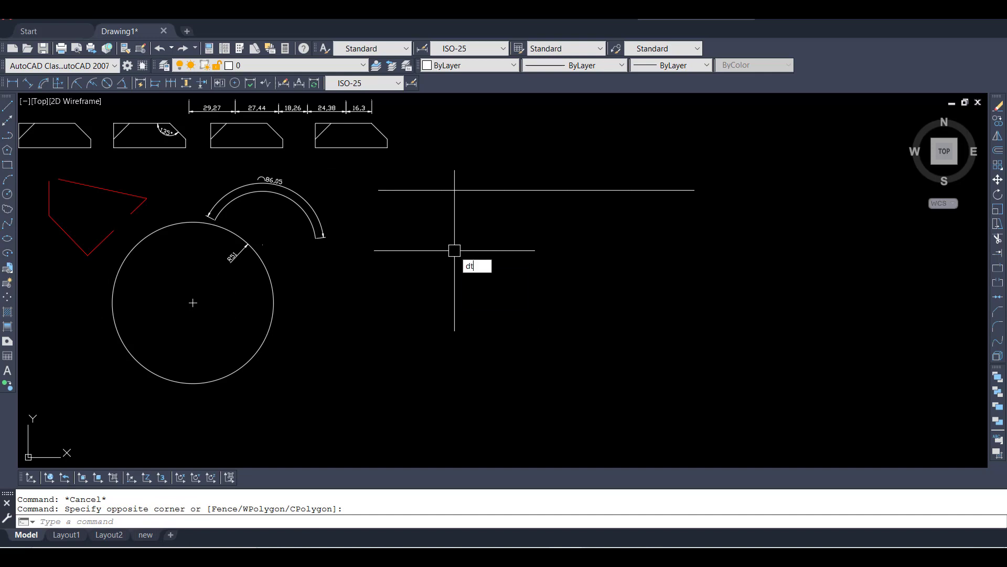
{"action": "key", "text": "Return"}
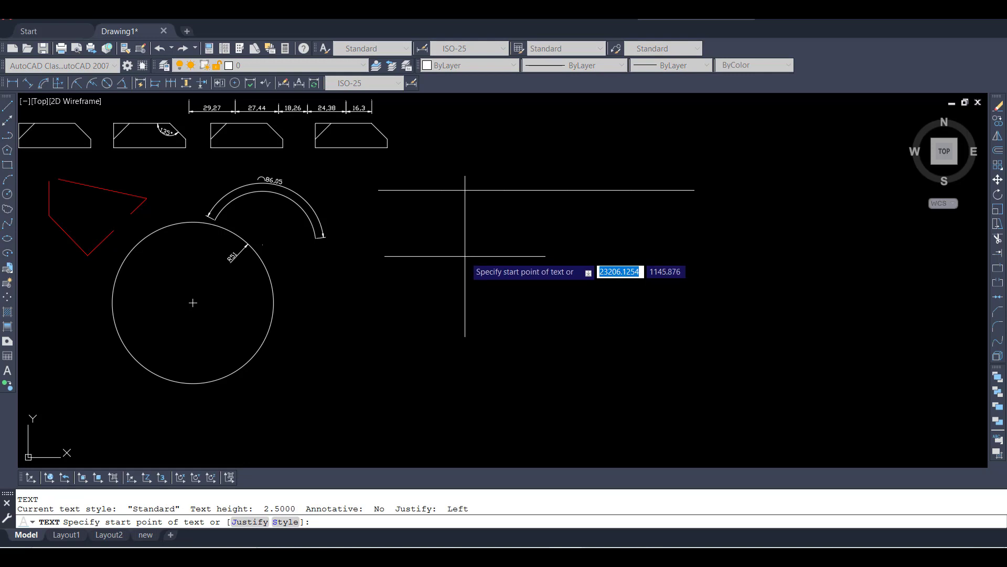
{"action": "left_click", "coordinate": [465, 256]}
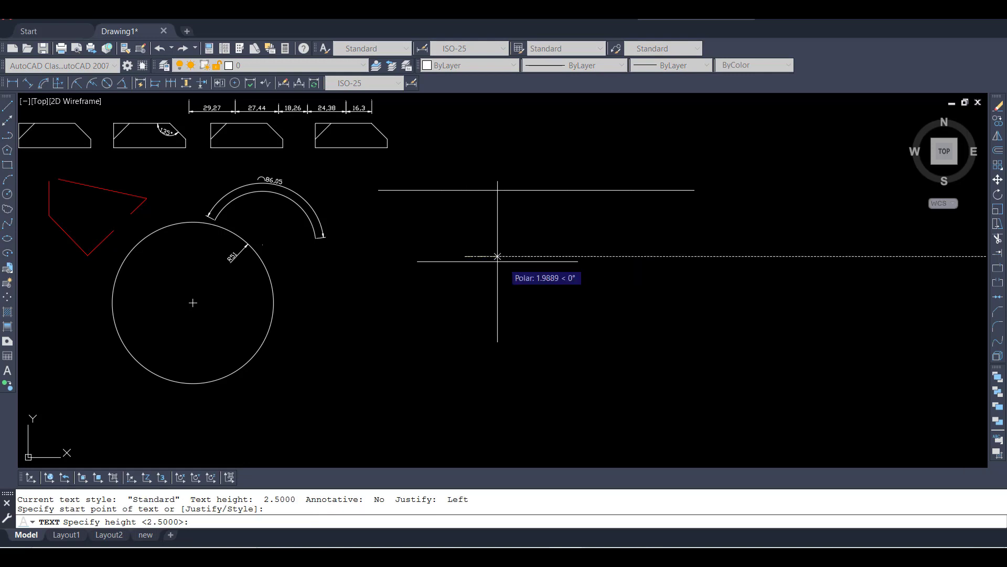
{"action": "left_click", "coordinate": [643, 256]}
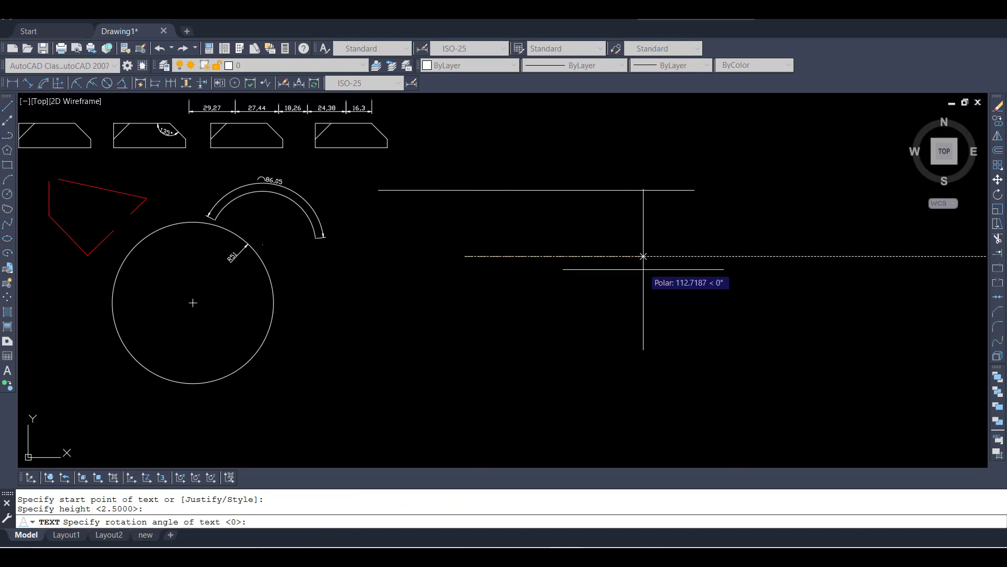
{"action": "key", "text": "Return"}
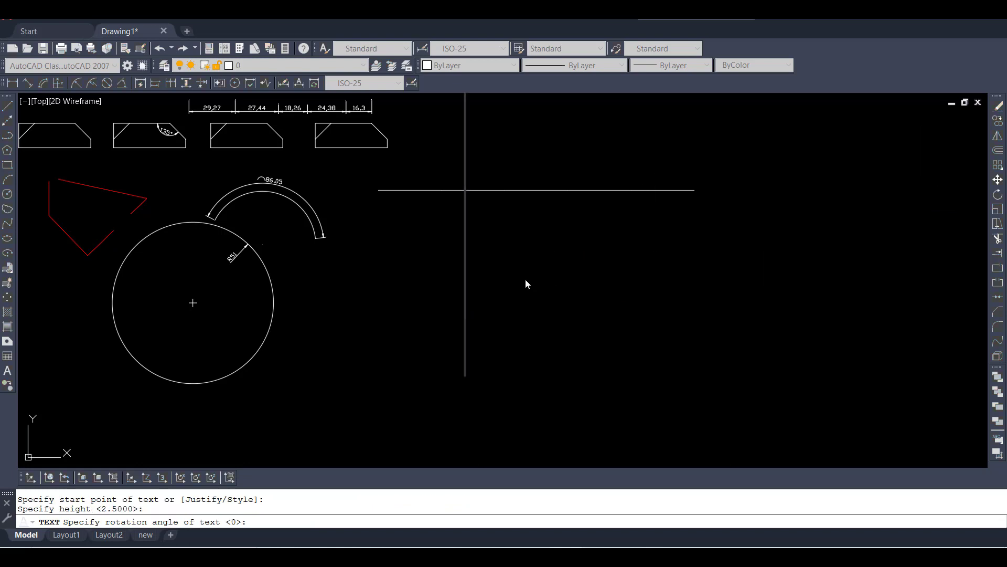
- Enter the text 'Cad', fixing typos, and end the text command
{"action": "scroll", "coordinate": [452, 313], "scroll_direction": "down", "scroll_amount": 5}
{"action": "scroll", "coordinate": [454, 311], "scroll_direction": "up", "scroll_amount": 6}
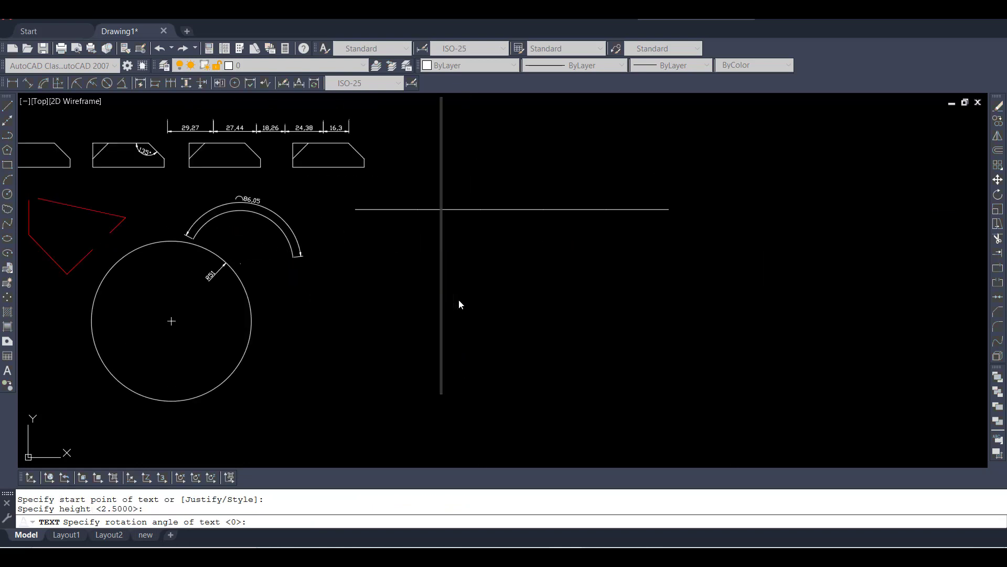
{"action": "type", "text": "fgdff"}
{"action": "key", "text": "BackSpace"}
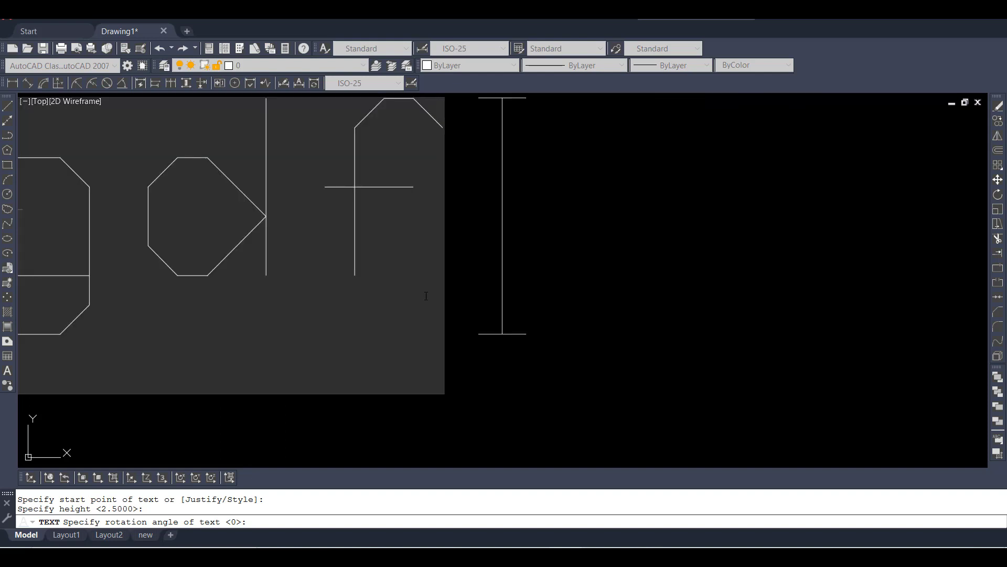
{"action": "key", "text": "BackSpace"}
{"action": "type", "text": "ad"}
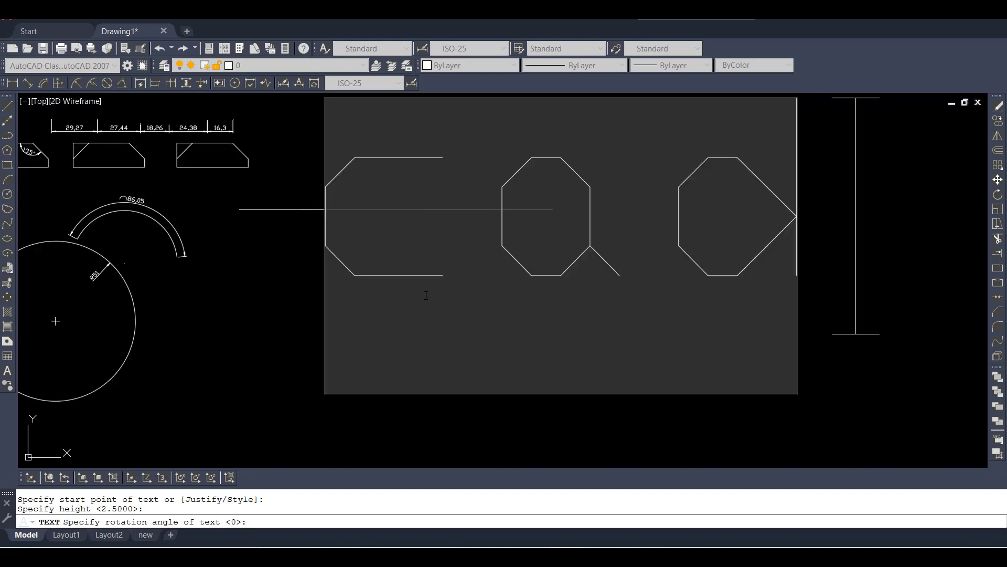
{"action": "key", "text": "Return"}
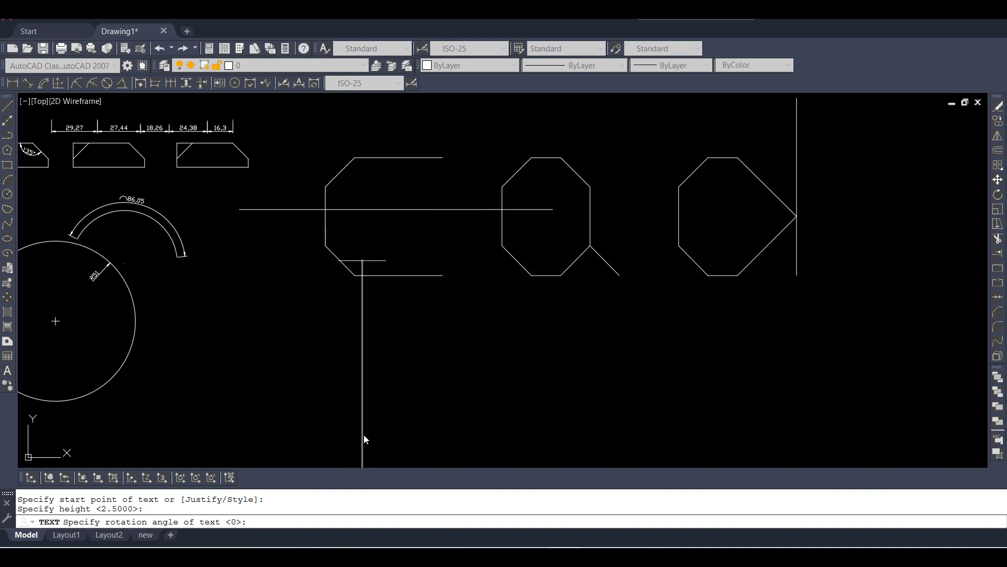
{"action": "scroll", "coordinate": [478, 268], "scroll_direction": "down", "scroll_amount": 4}
{"action": "scroll", "coordinate": [478, 268], "scroll_direction": "down", "scroll_amount": 3}
{"action": "key", "text": "Return"}
{"action": "left_click", "coordinate": [522, 273]}
{"action": "key", "text": "Escape"}
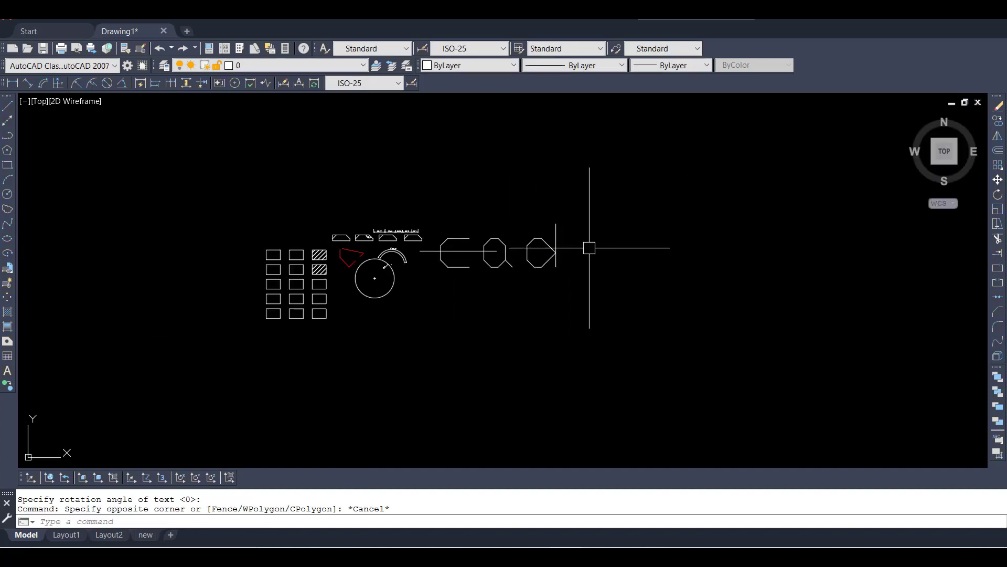
{"action": "key", "text": "Escape"}
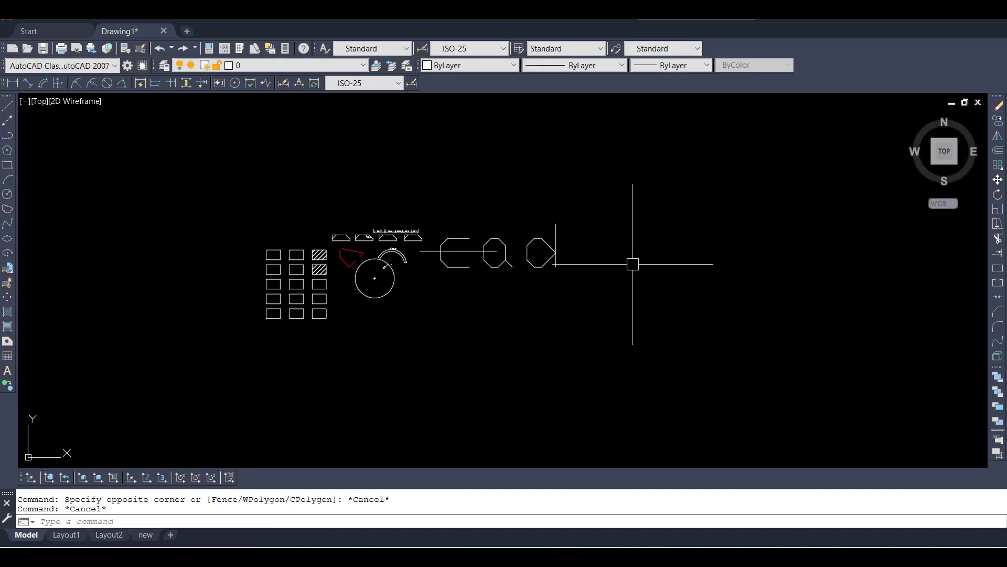
{"action": "scroll", "coordinate": [457, 266], "scroll_direction": "down", "scroll_amount": 2}
{"action": "scroll", "coordinate": [543, 278], "scroll_direction": "up", "scroll_amount": 4}
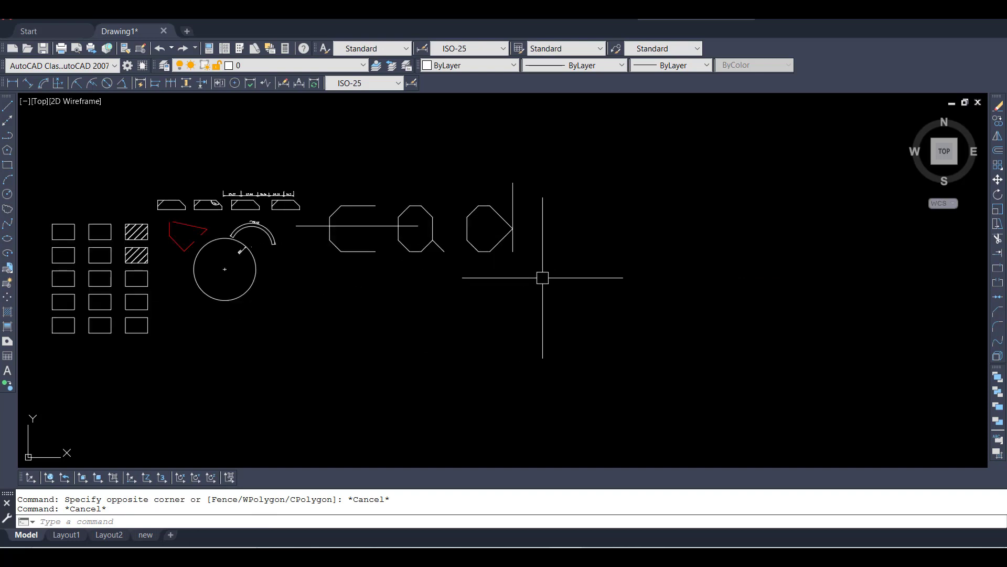
- Append 'design' to the Cad text with TEXTEDIT so it reads 'caddesign'
{"action": "left_click", "coordinate": [507, 323]}
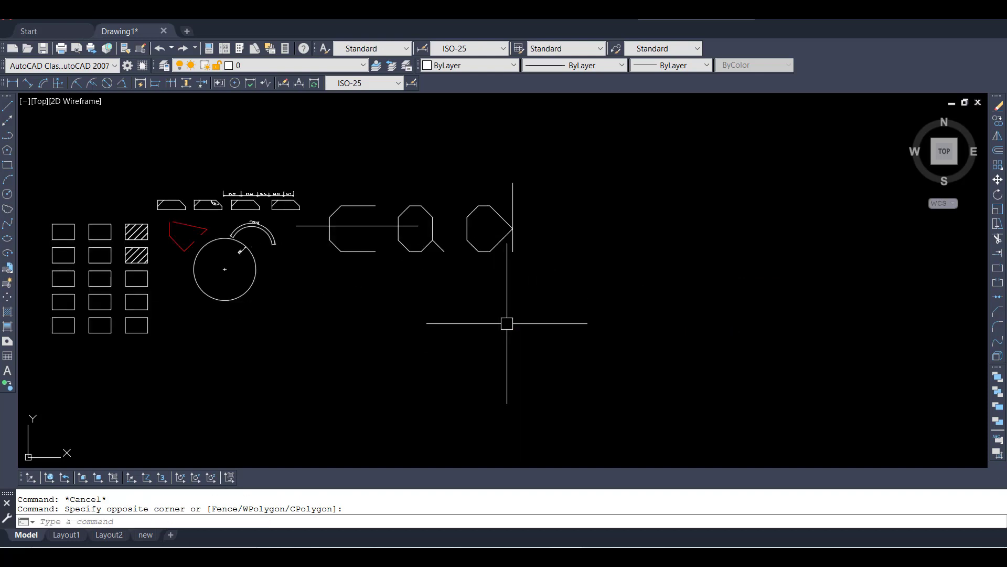
{"action": "type", "text": "ed"}
{"action": "key", "text": "Return"}
{"action": "left_click", "coordinate": [501, 239]}
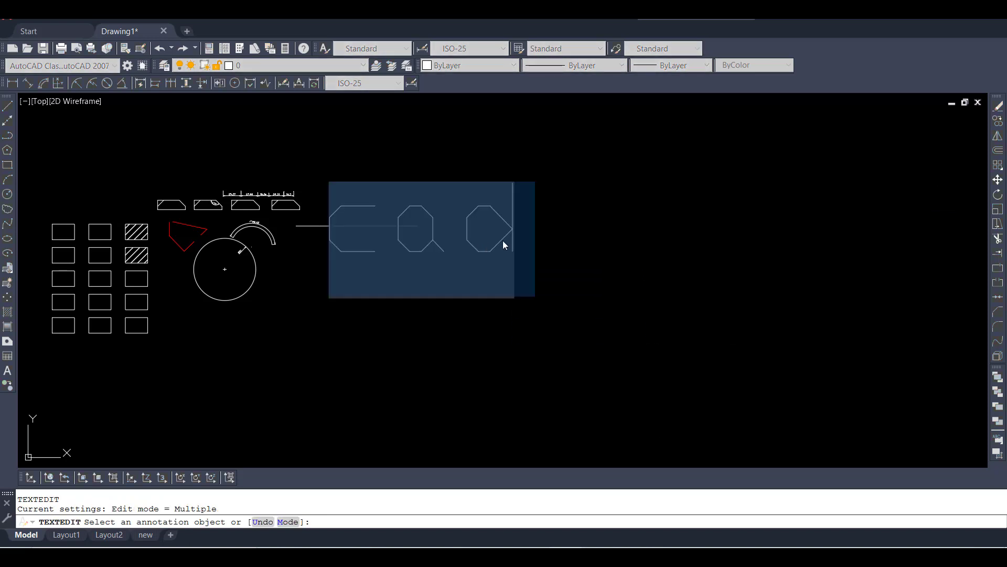
{"action": "left_click", "coordinate": [473, 240]}
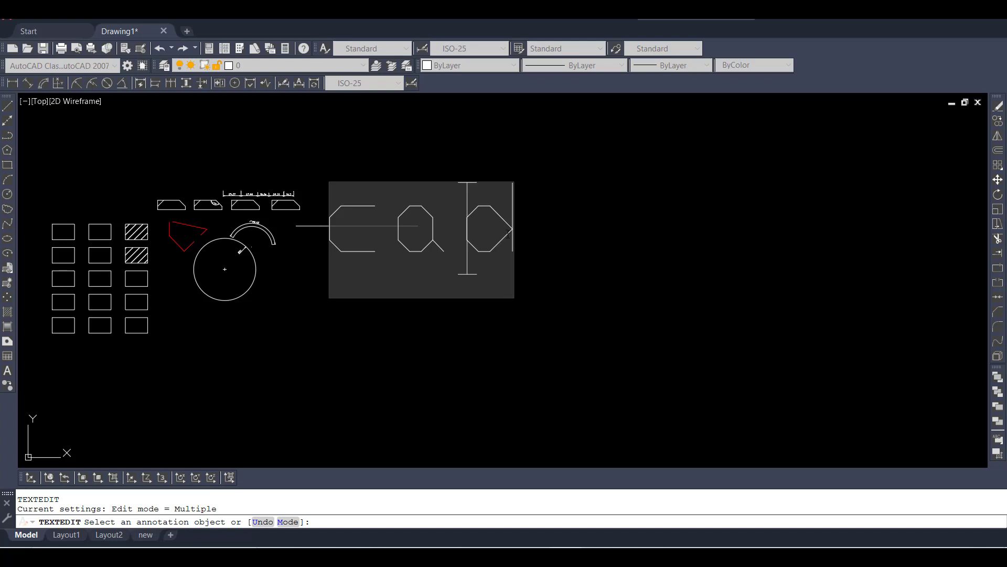
{"action": "type", "text": "des"}
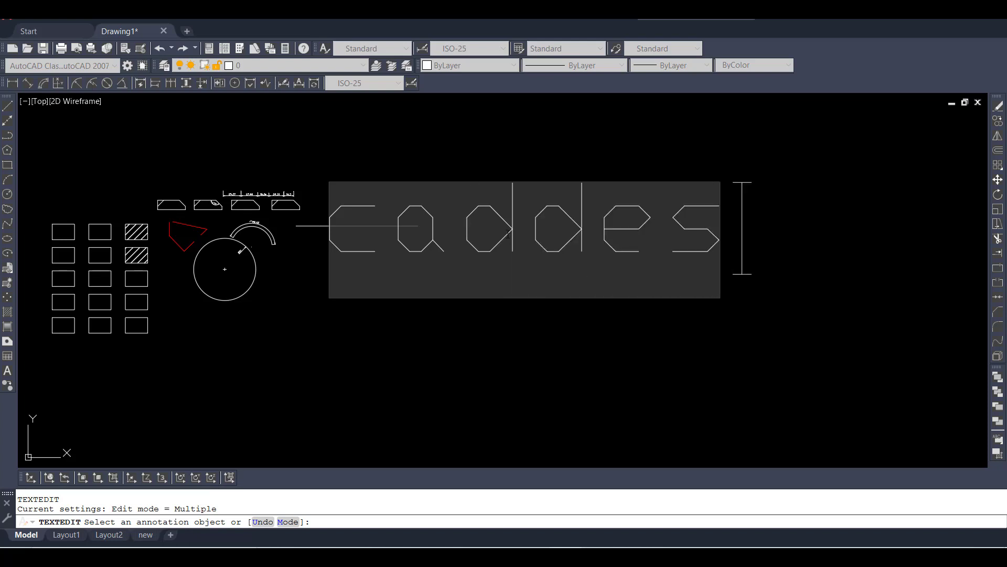
{"action": "type", "text": "ign"}
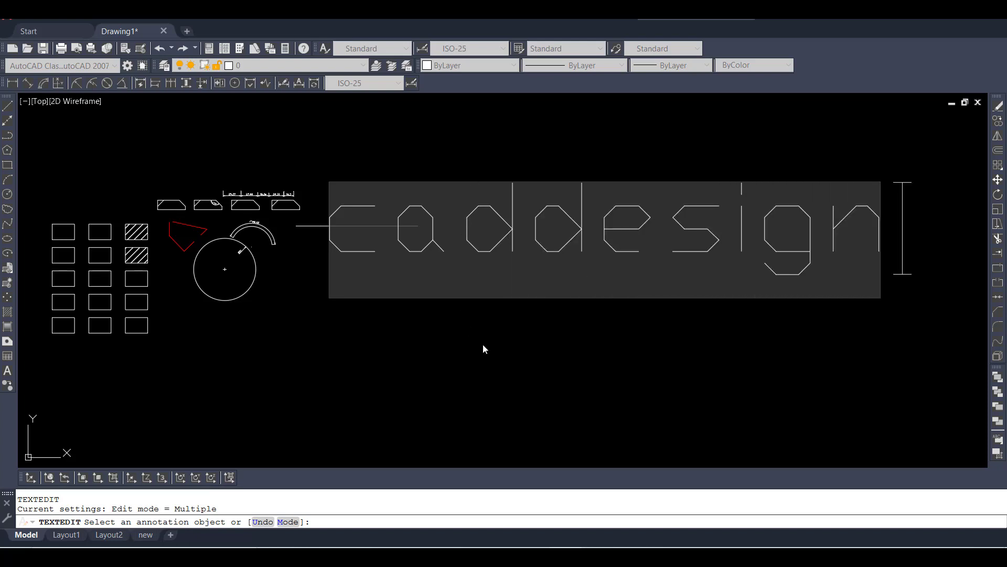
{"action": "left_click", "coordinate": [483, 349]}
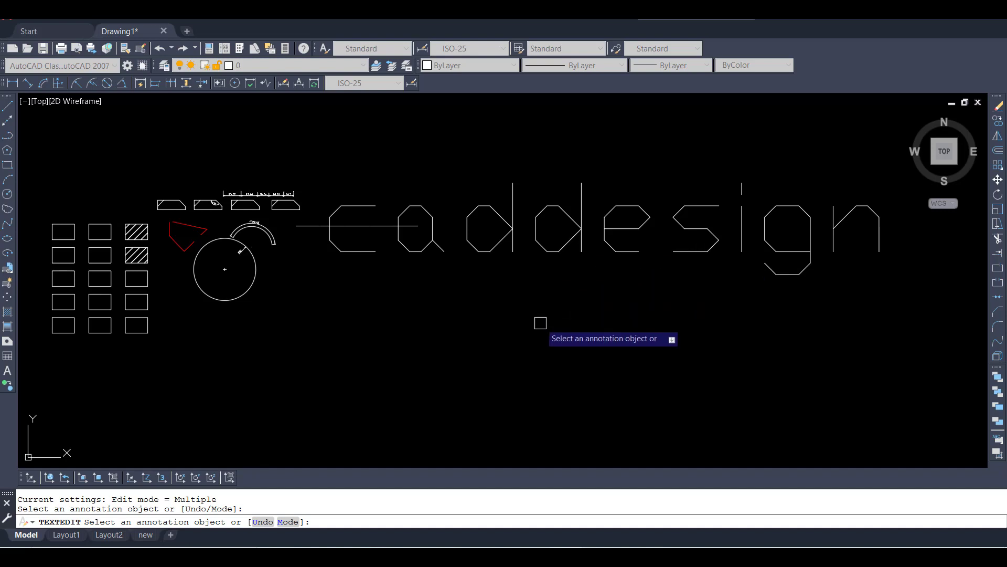
{"action": "key", "text": "Escape"}
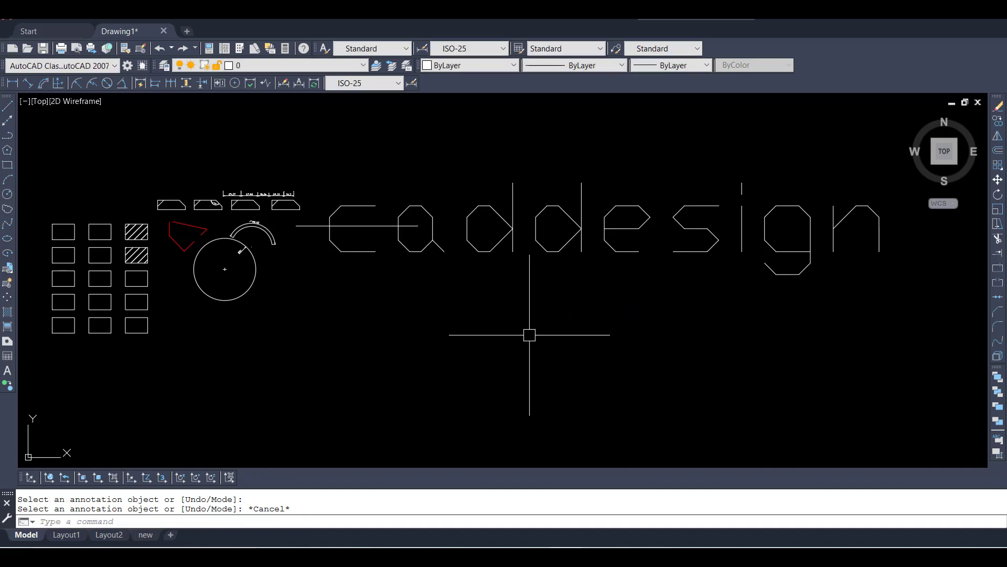
{"action": "scroll", "coordinate": [495, 311], "scroll_direction": "down", "scroll_amount": 2}
- Draw an ellipse with a 100-unit axis and 25 to the other axis
{"action": "scroll", "coordinate": [523, 317], "scroll_direction": "up", "scroll_amount": 5}
{"action": "left_click", "coordinate": [397, 385]}
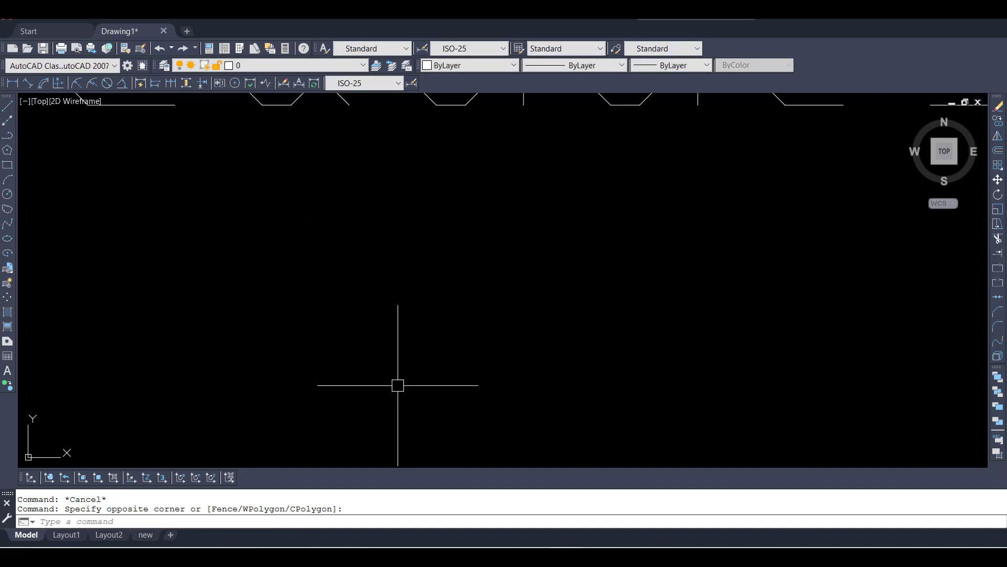
{"action": "type", "text": "EL"}
{"action": "key", "text": "Return"}
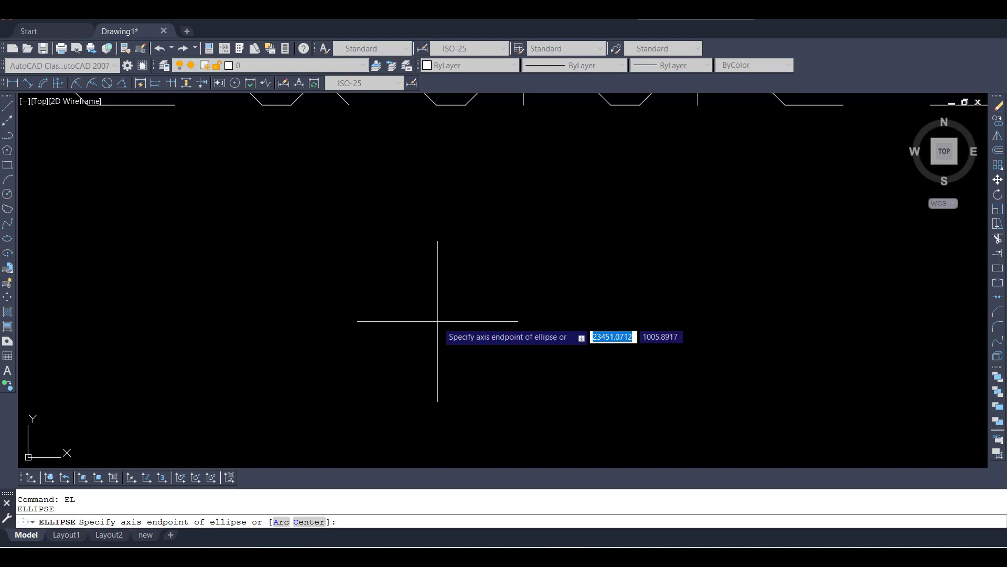
{"action": "left_click", "coordinate": [420, 319]}
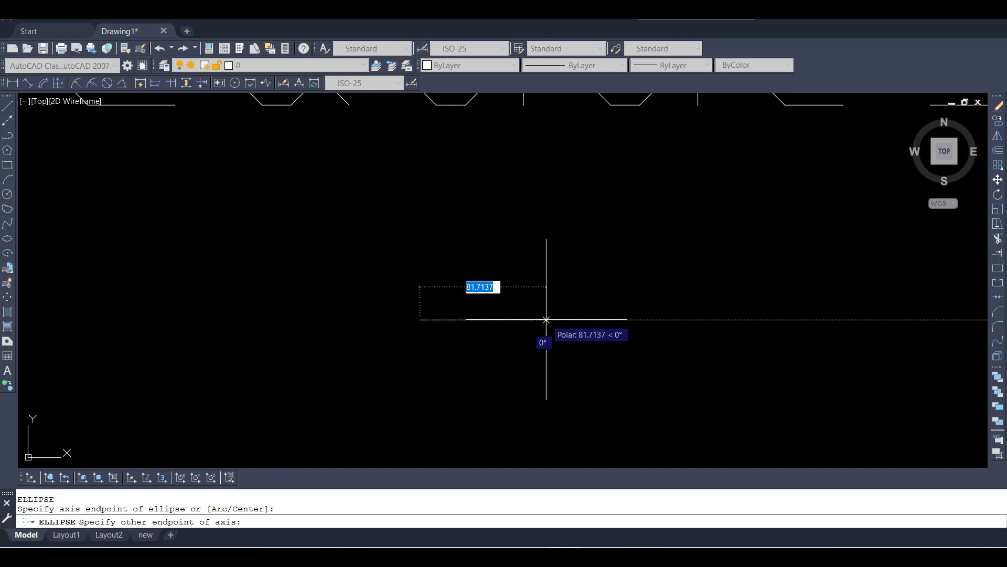
{"action": "type", "text": "100"}
{"action": "key", "text": "Return"}
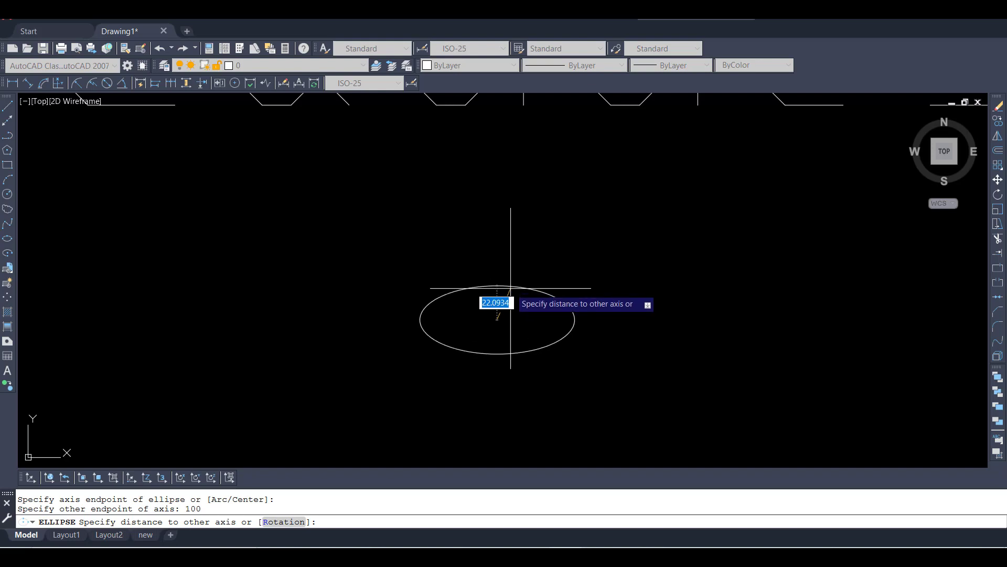
{"action": "type", "text": "25"}
{"action": "key", "text": "Return"}
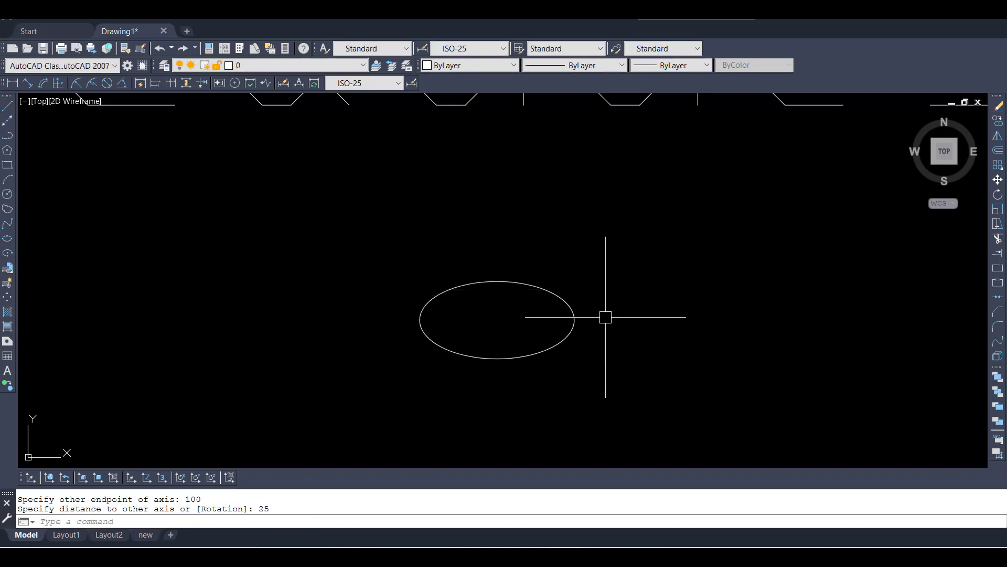
- Select the new ellipse to inspect it, then deselect it
{"action": "scroll", "coordinate": [605, 315], "scroll_direction": "up", "scroll_amount": 2}
{"action": "scroll", "coordinate": [598, 310], "scroll_direction": "up", "scroll_amount": 4}
{"action": "left_click", "coordinate": [467, 268]}
{"action": "scroll", "coordinate": [497, 254], "scroll_direction": "down", "scroll_amount": 4}
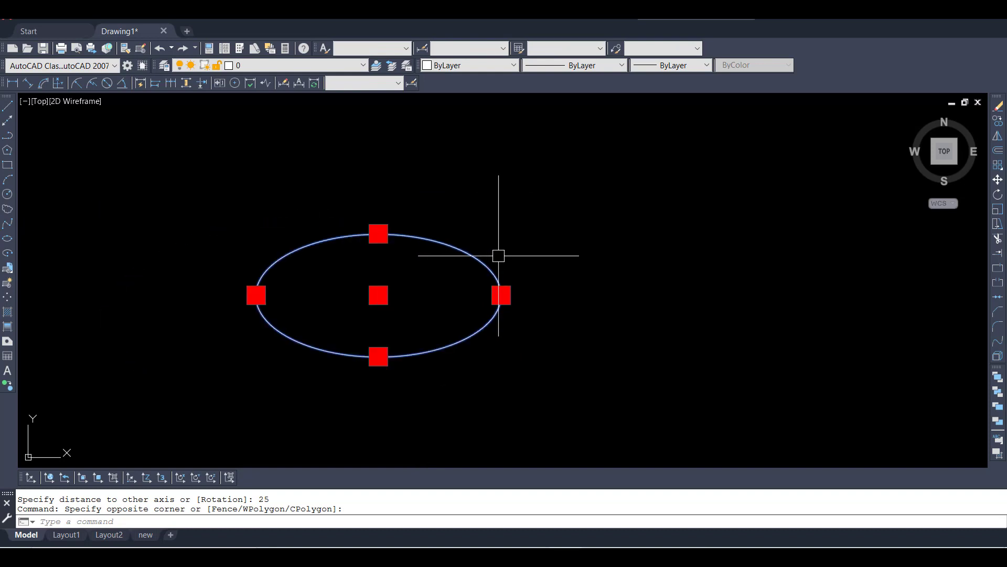
{"action": "key", "text": "Escape"}
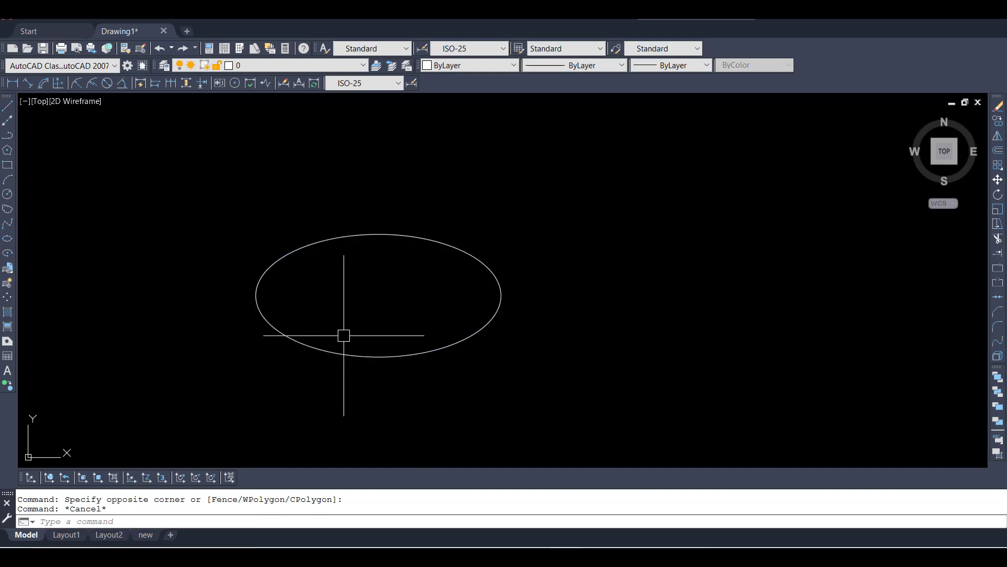
{"action": "scroll", "coordinate": [536, 303], "scroll_direction": "down", "scroll_amount": 2}
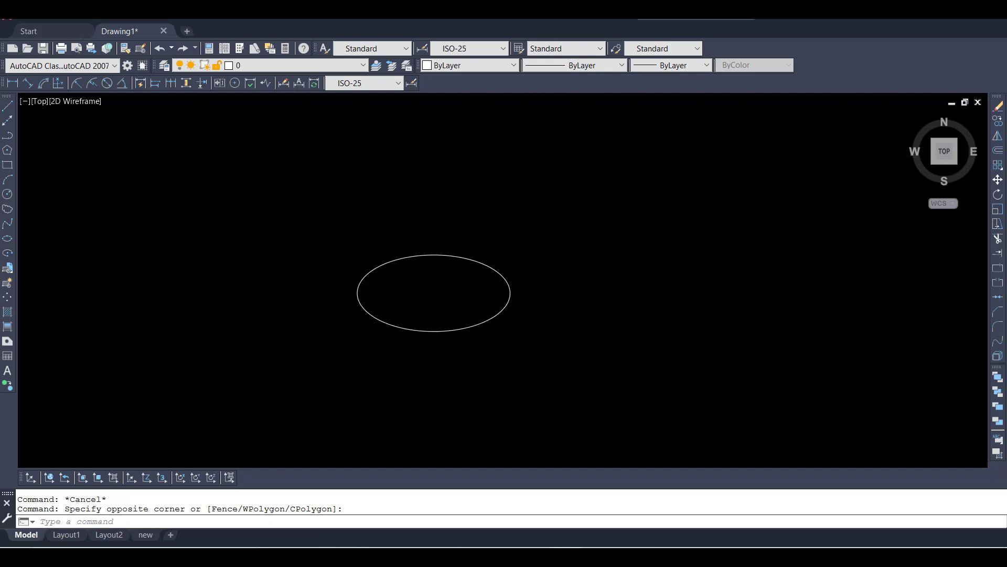
{"action": "scroll", "coordinate": [536, 310], "scroll_direction": "up", "scroll_amount": 4}
{"action": "left_click", "coordinate": [574, 220]}
{"action": "left_click", "coordinate": [516, 335]}
{"action": "type", "text": "e"}
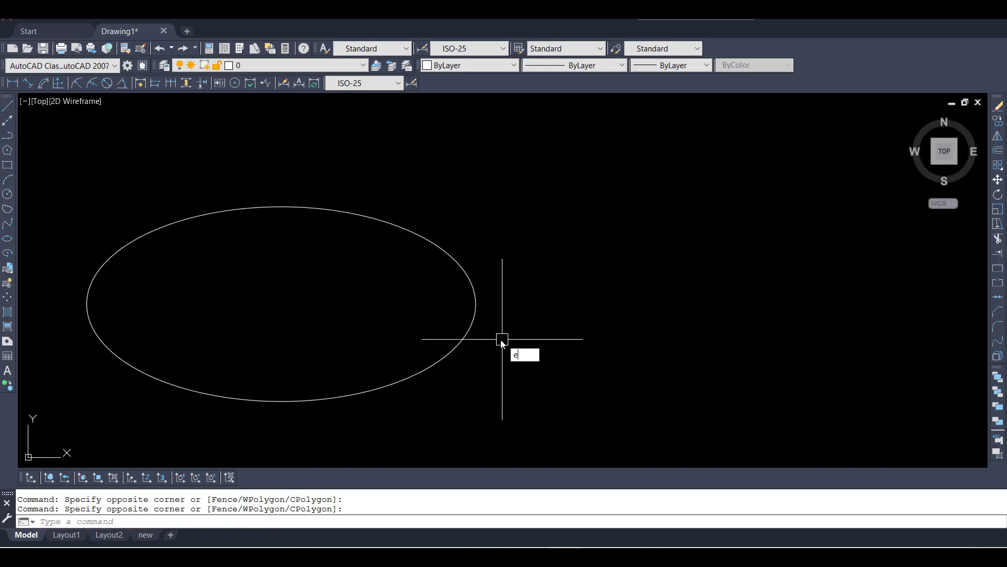
{"action": "type", "text": "pf"}
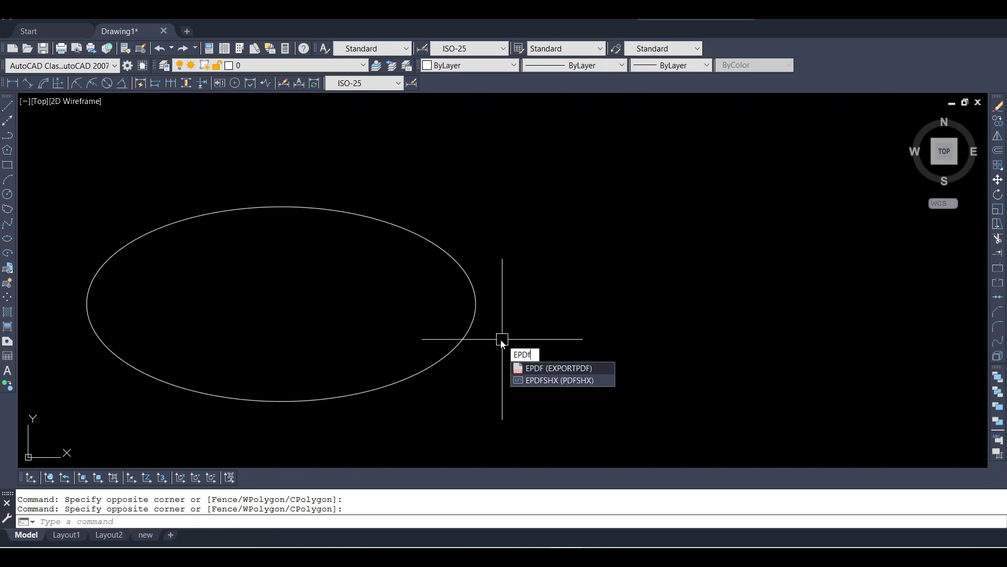
{"action": "key", "text": "Return"}
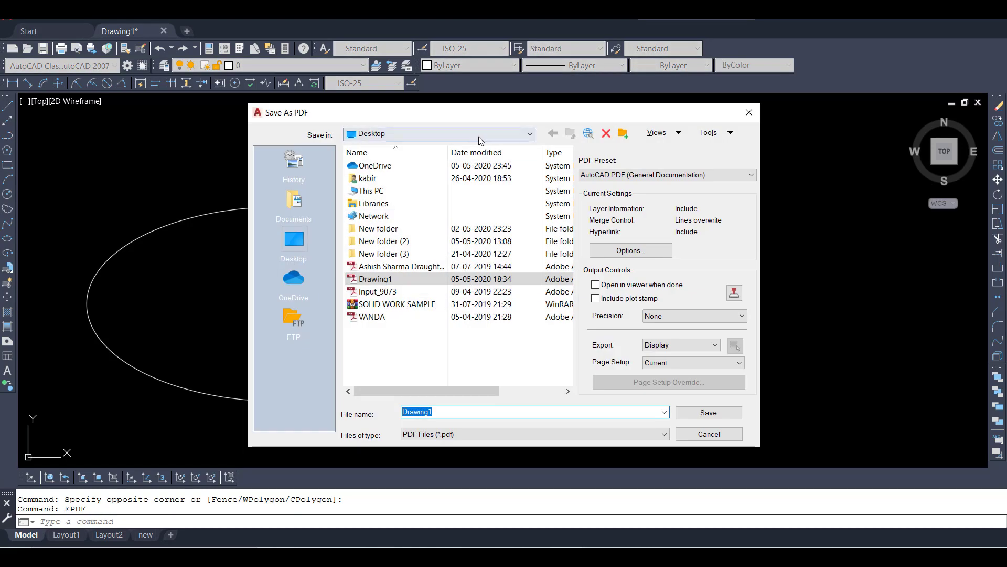
{"action": "left_click_drag", "start_coordinate": [446, 115], "coordinate": [402, 114]}
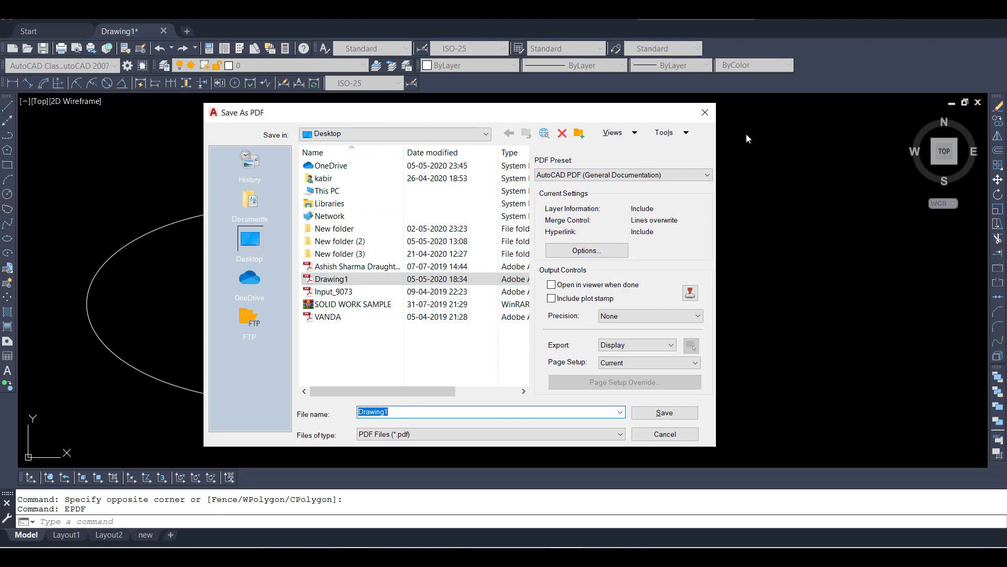
{"action": "left_click", "coordinate": [704, 117]}
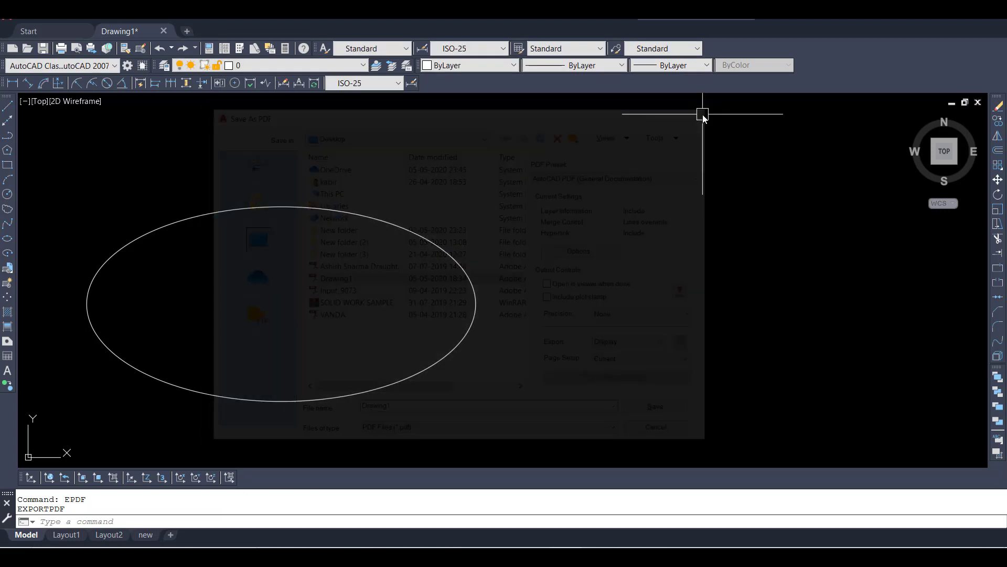
{"action": "left_click", "coordinate": [605, 124]}
{"action": "left_click", "coordinate": [525, 135]}
{"action": "scroll", "coordinate": [428, 214], "scroll_direction": "down", "scroll_amount": 2}
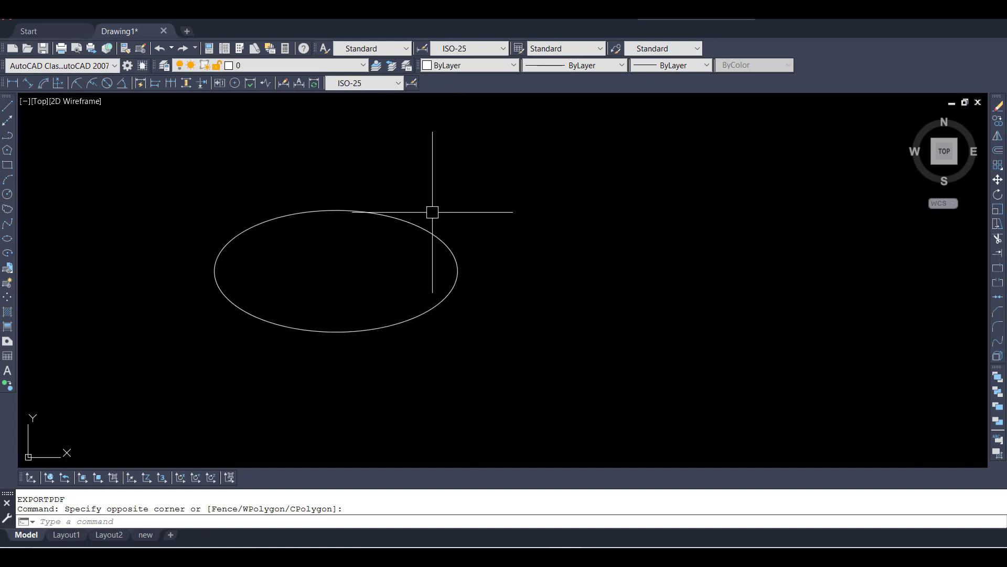
{"action": "left_click", "coordinate": [494, 186]}
{"action": "left_click", "coordinate": [429, 190]}
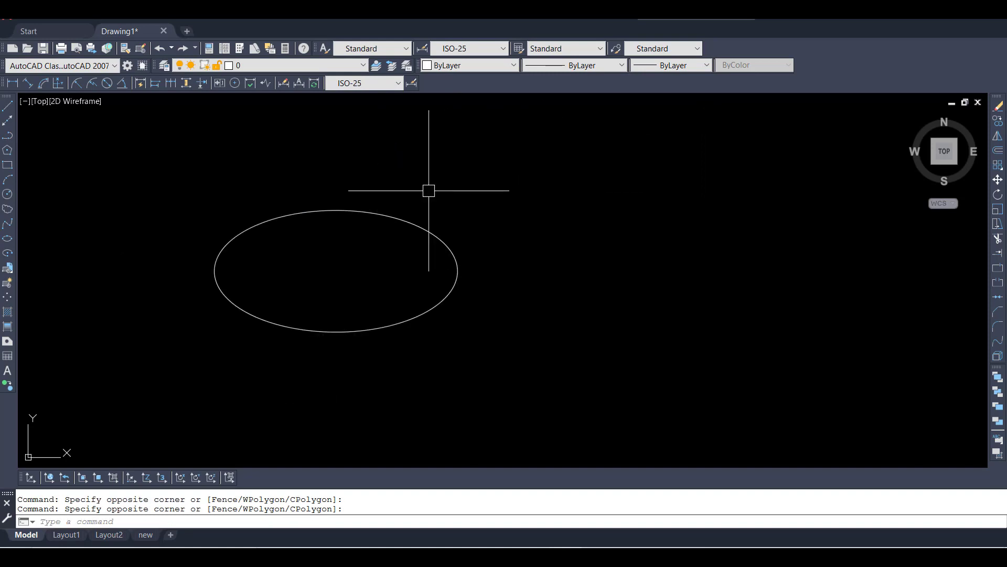
- Zoom and pan so the red polyline, R51 circle and 86,05 arc dimension fill the view
{"action": "left_click", "coordinate": [552, 185]}
{"action": "left_click", "coordinate": [440, 193]}
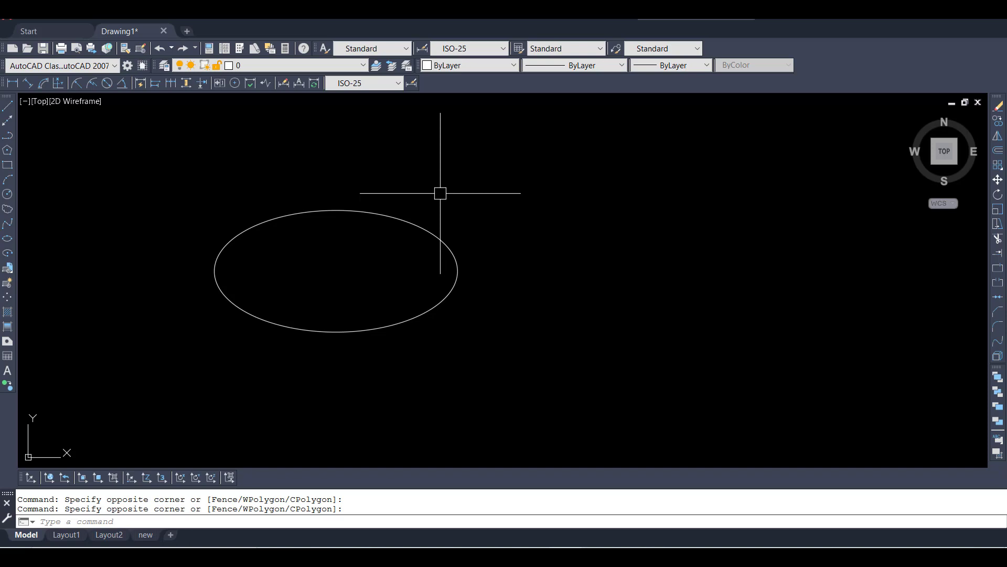
{"action": "scroll", "coordinate": [489, 320], "scroll_direction": "down", "scroll_amount": 5}
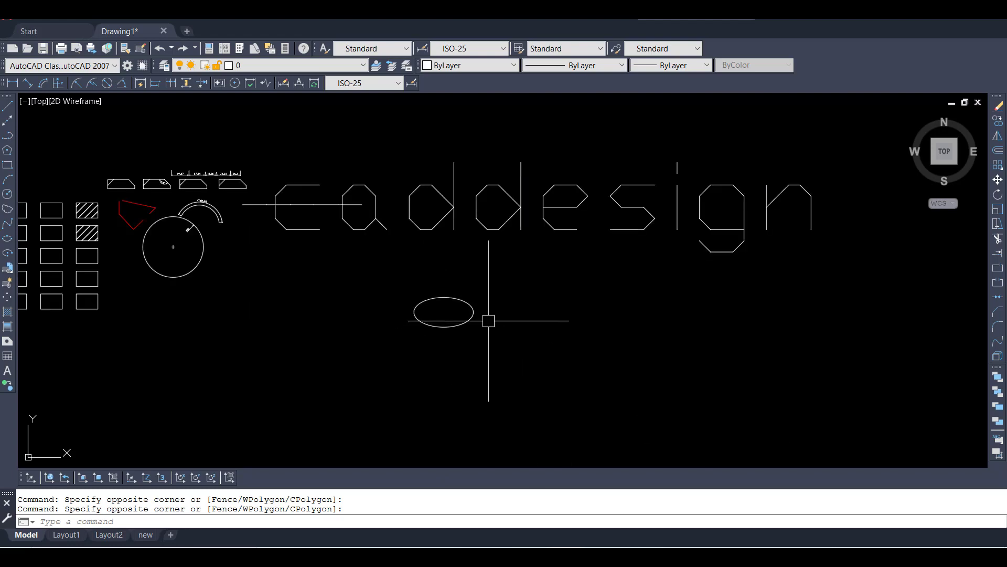
{"action": "scroll", "coordinate": [162, 198], "scroll_direction": "up", "scroll_amount": 4}
{"action": "scroll", "coordinate": [173, 220], "scroll_direction": "up", "scroll_amount": 3}
{"action": "scroll", "coordinate": [197, 233], "scroll_direction": "up", "scroll_amount": 2}
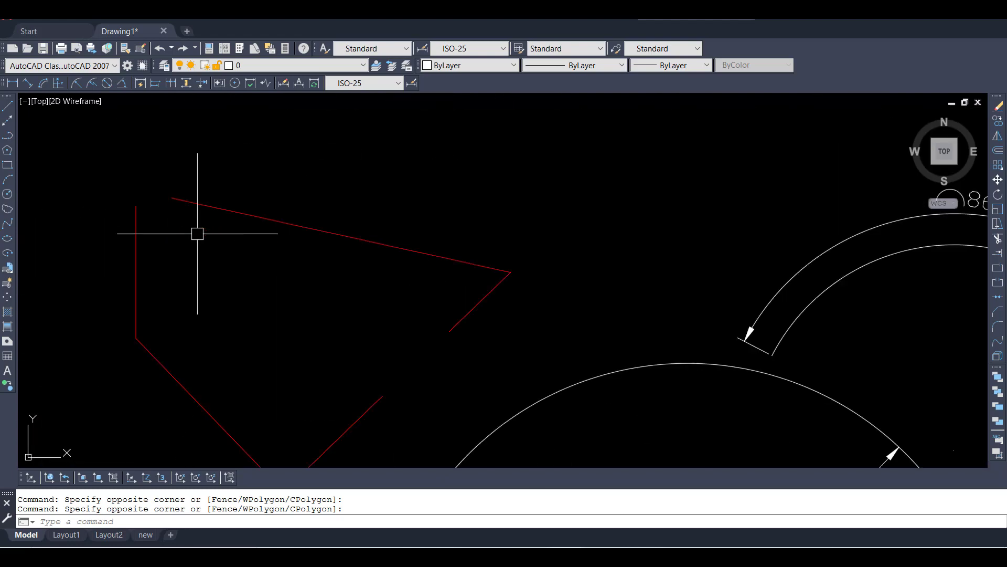
{"action": "middle_click_drag", "start_coordinate": [288, 289], "coordinate": [301, 247]}
{"action": "middle_click_drag", "start_coordinate": [537, 319], "coordinate": [337, 252]}
{"action": "scroll", "coordinate": [250, 227], "scroll_direction": "up", "scroll_amount": 2}
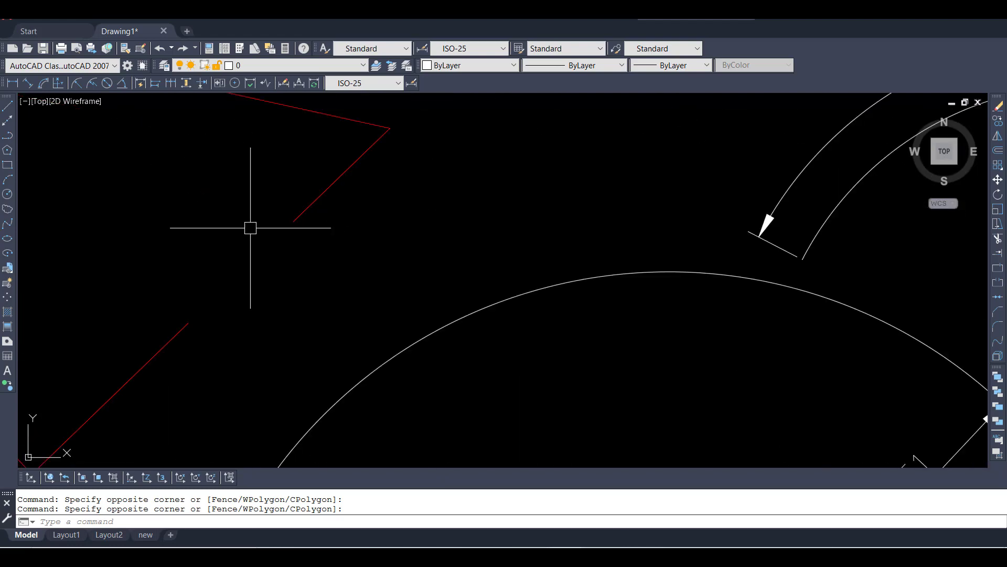
{"action": "scroll", "coordinate": [250, 228], "scroll_direction": "down", "scroll_amount": 2}
- Use EXTEND to lengthen the vertical and top slanted red lines up to the rectangle
{"action": "type", "text": "e"}
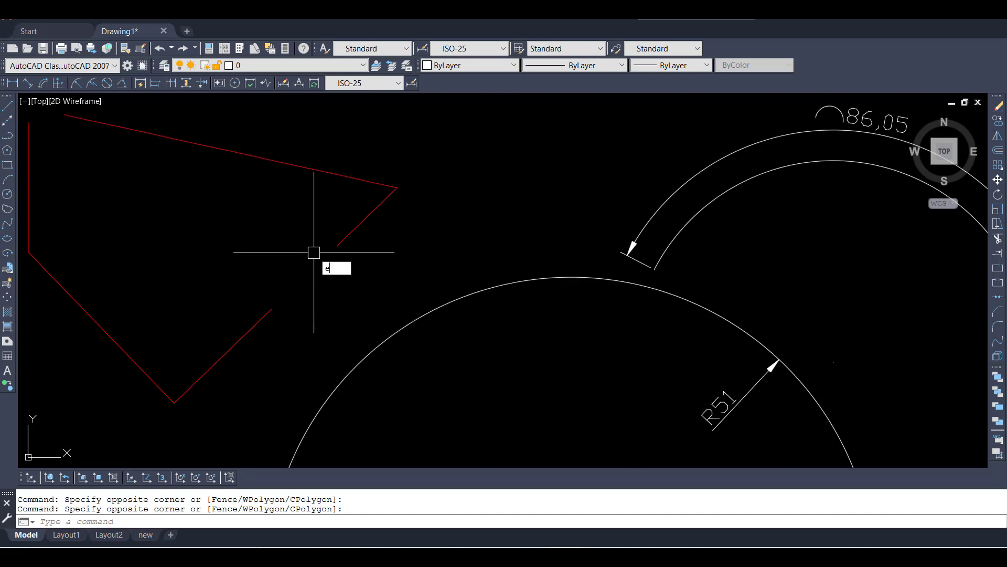
{"action": "type", "text": "x"}
{"action": "key", "text": "Return"}
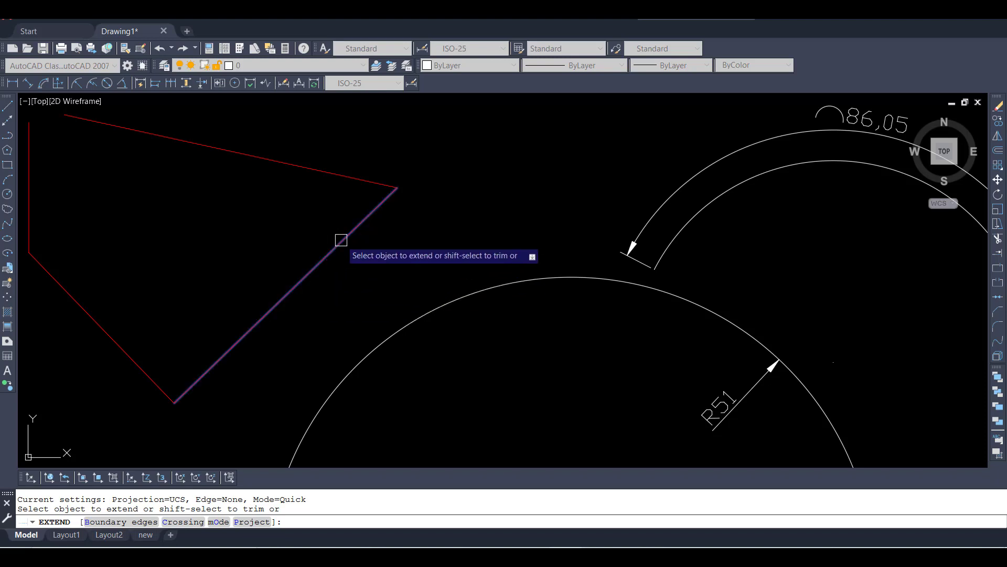
{"action": "left_click", "coordinate": [344, 229]}
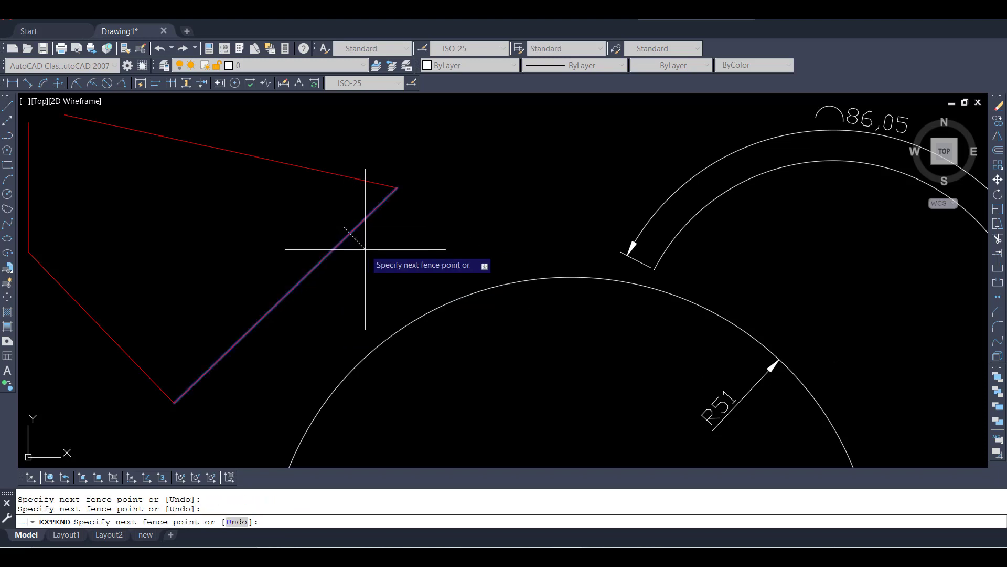
{"action": "key", "text": "Return"}
{"action": "scroll", "coordinate": [373, 249], "scroll_direction": "down", "scroll_amount": 4}
{"action": "scroll", "coordinate": [251, 199], "scroll_direction": "up", "scroll_amount": 2}
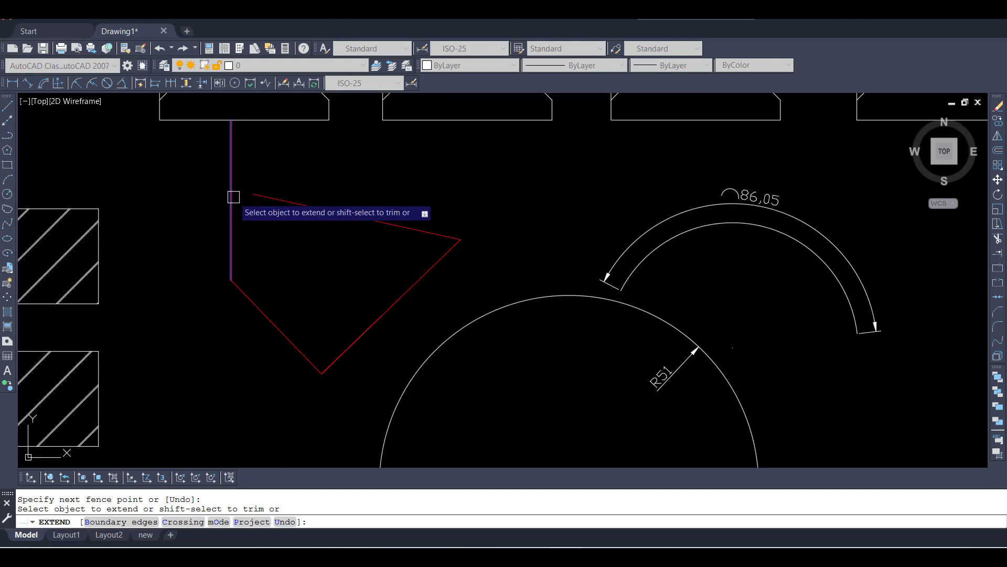
{"action": "left_click", "coordinate": [233, 197]}
{"action": "left_click", "coordinate": [273, 199]}
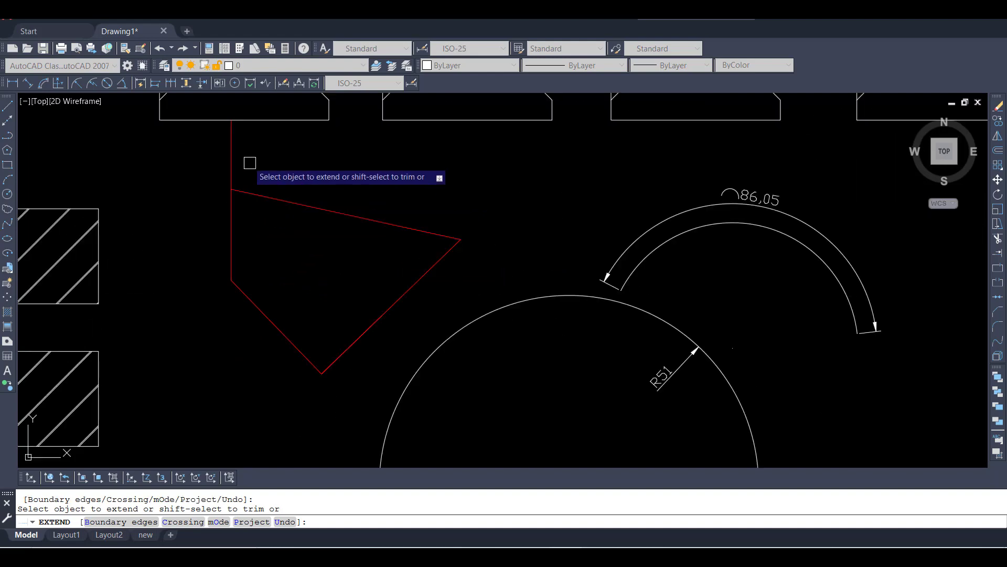
{"action": "left_click", "coordinate": [236, 138]}
{"action": "scroll", "coordinate": [236, 136], "scroll_direction": "down", "scroll_amount": 3}
{"action": "scroll", "coordinate": [239, 148], "scroll_direction": "up", "scroll_amount": 2}
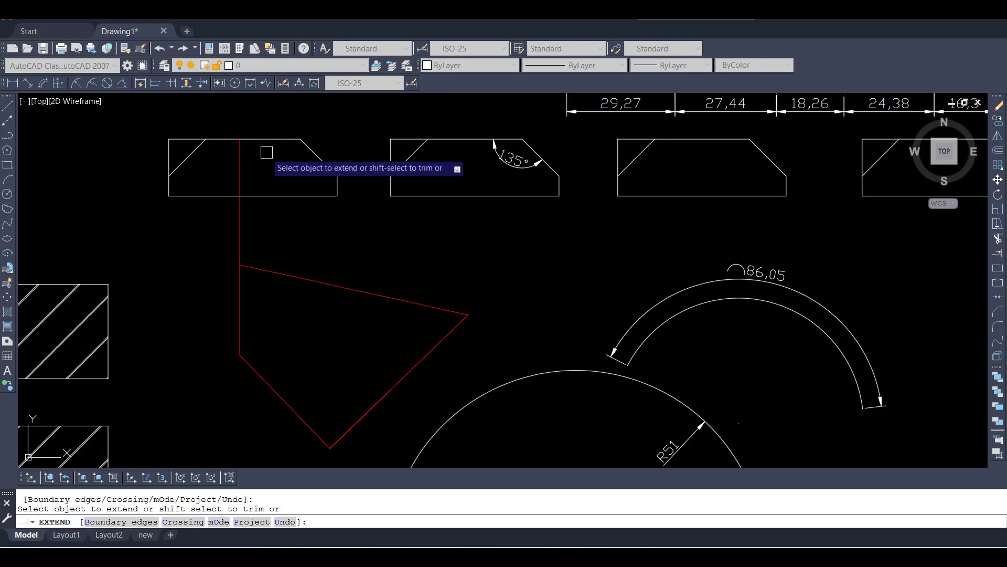
{"action": "scroll", "coordinate": [240, 200], "scroll_direction": "down", "scroll_amount": 1}
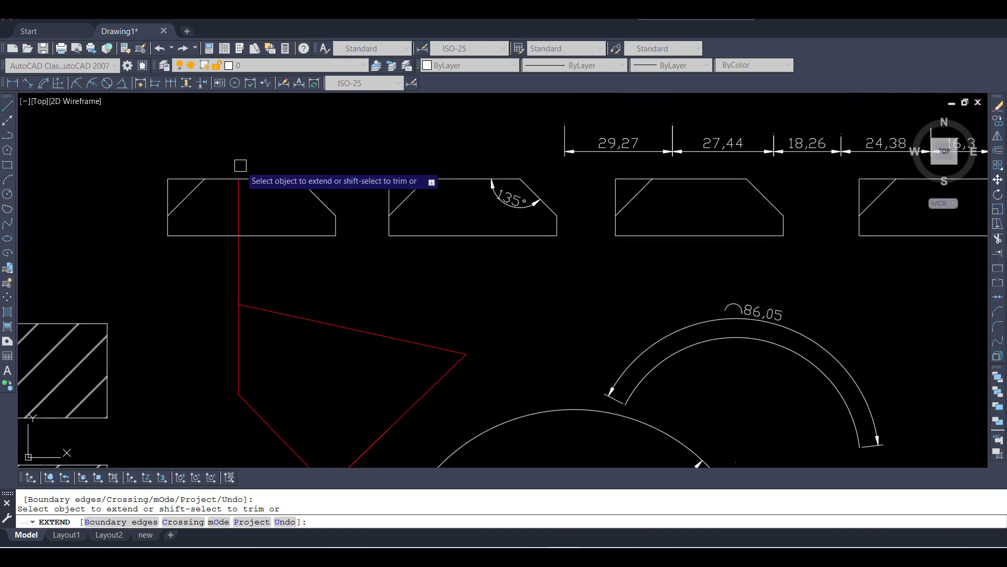
{"action": "scroll", "coordinate": [252, 268], "scroll_direction": "down", "scroll_amount": 5}
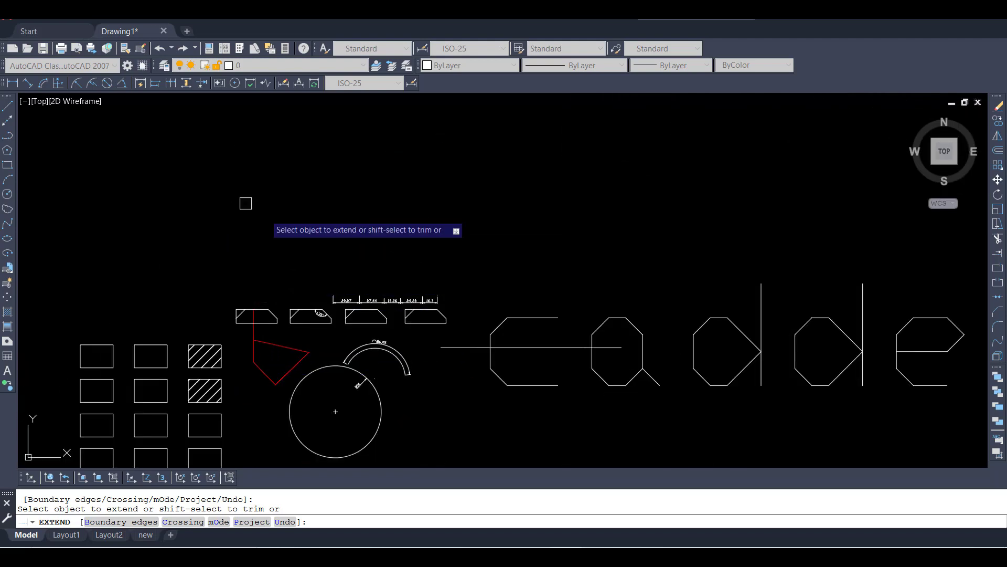
{"action": "scroll", "coordinate": [260, 314], "scroll_direction": "up", "scroll_amount": 2}
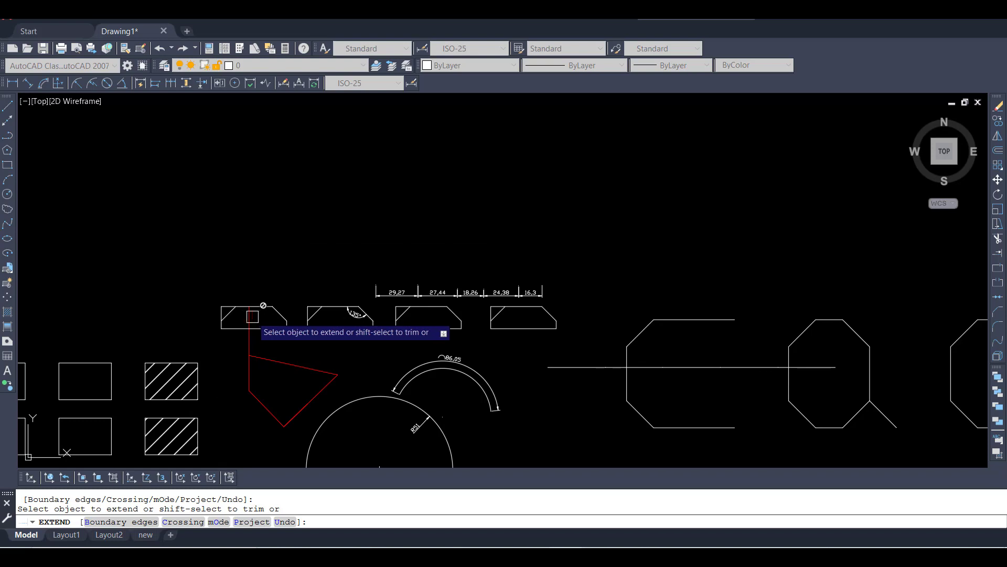
{"action": "scroll", "coordinate": [244, 370], "scroll_direction": "up", "scroll_amount": 3}
{"action": "scroll", "coordinate": [234, 379], "scroll_direction": "up", "scroll_amount": 2}
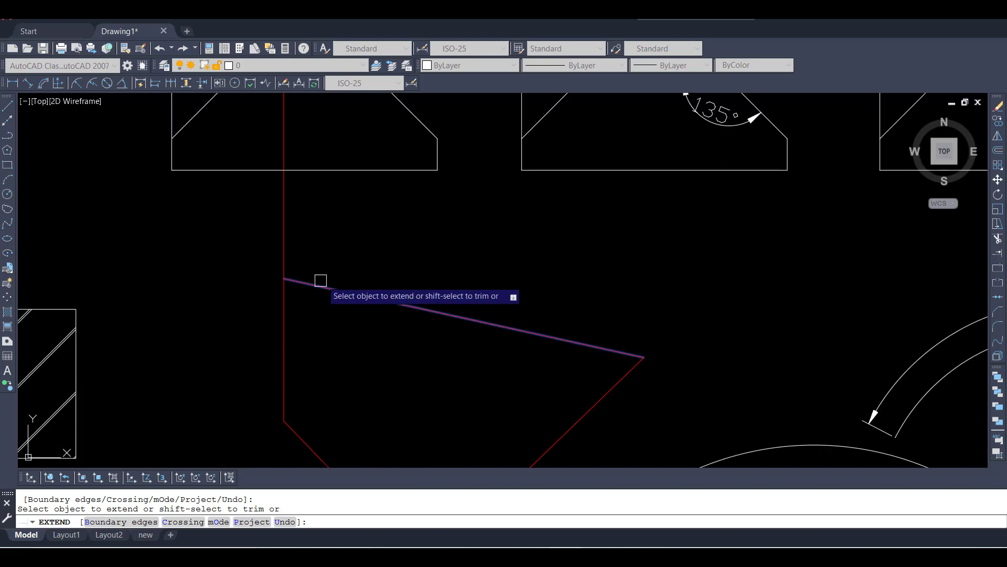
{"action": "scroll", "coordinate": [341, 248], "scroll_direction": "down", "scroll_amount": 5}
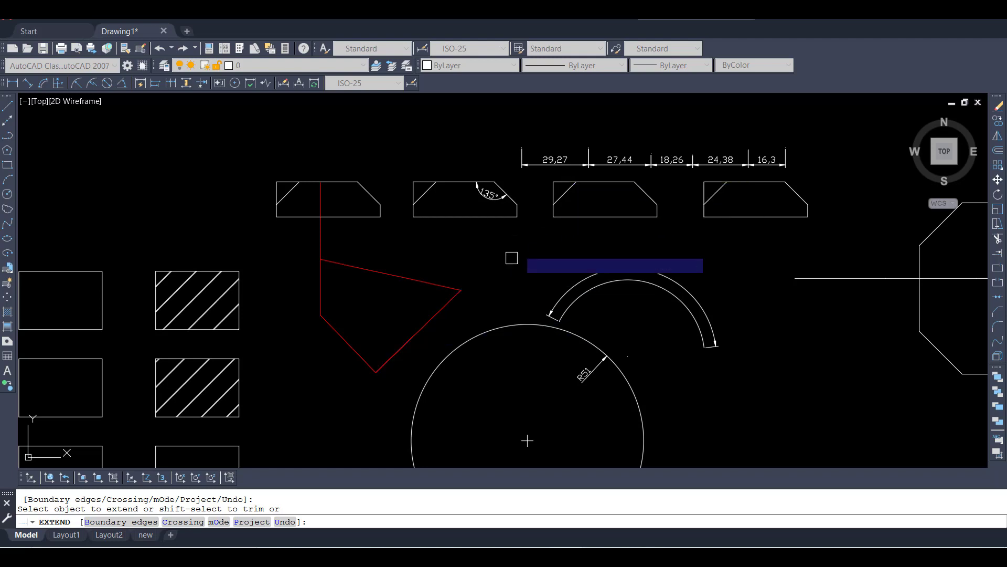
- Extend the red slanted line to the chamfered shape and end the extend command
{"action": "left_click", "coordinate": [434, 314]}
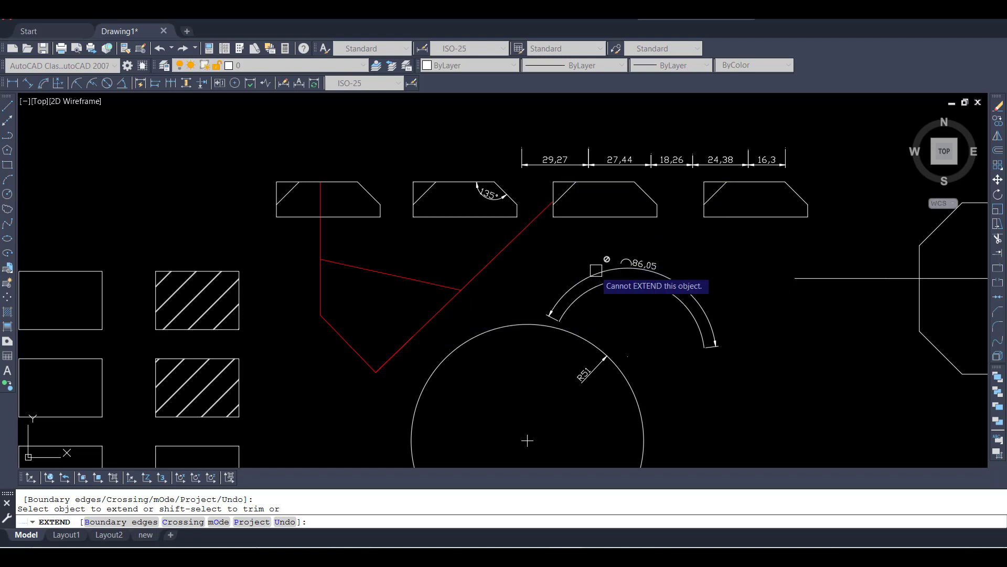
{"action": "right_click", "coordinate": [571, 253]}
{"action": "left_click", "coordinate": [589, 261]}
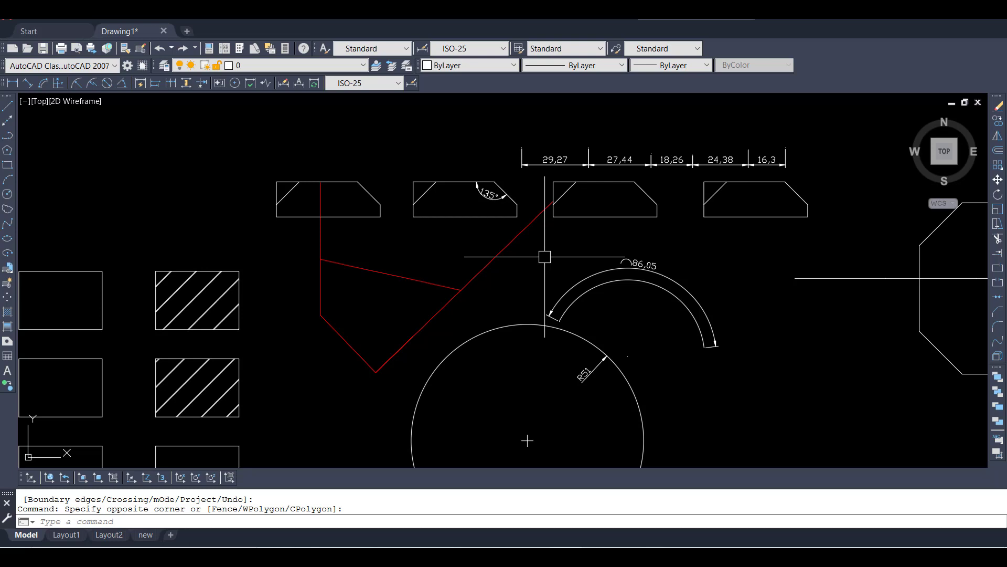
{"action": "scroll", "coordinate": [524, 270], "scroll_direction": "up", "scroll_amount": 3}
{"action": "scroll", "coordinate": [556, 263], "scroll_direction": "down", "scroll_amount": 2}
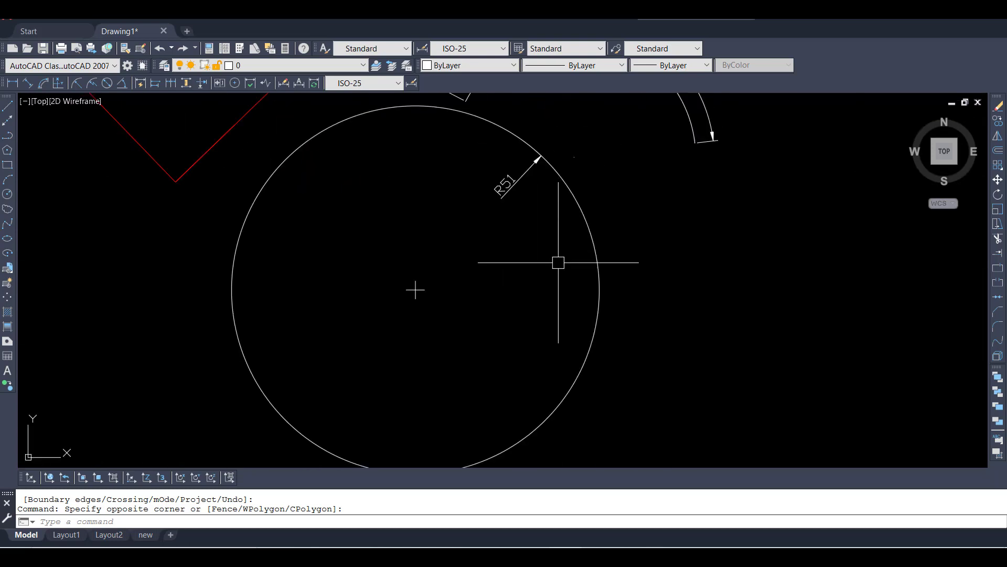
{"action": "left_click", "coordinate": [495, 287]}
{"action": "scroll", "coordinate": [529, 293], "scroll_direction": "down", "scroll_amount": 2}
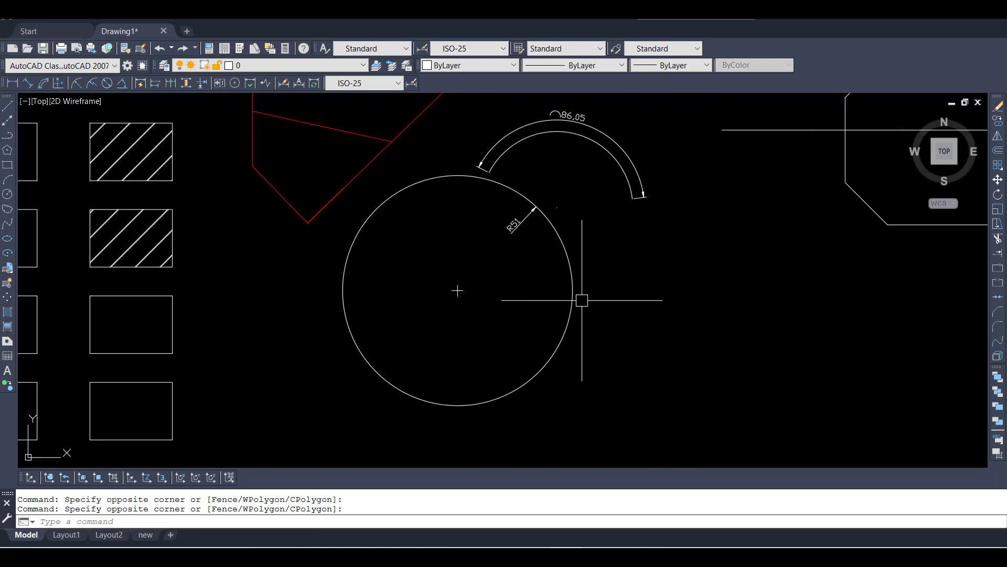
- Start a gradient fill and pick the inside of the R51 circle as its boundary
{"action": "type", "text": "c"}
{"action": "key", "text": "Return"}
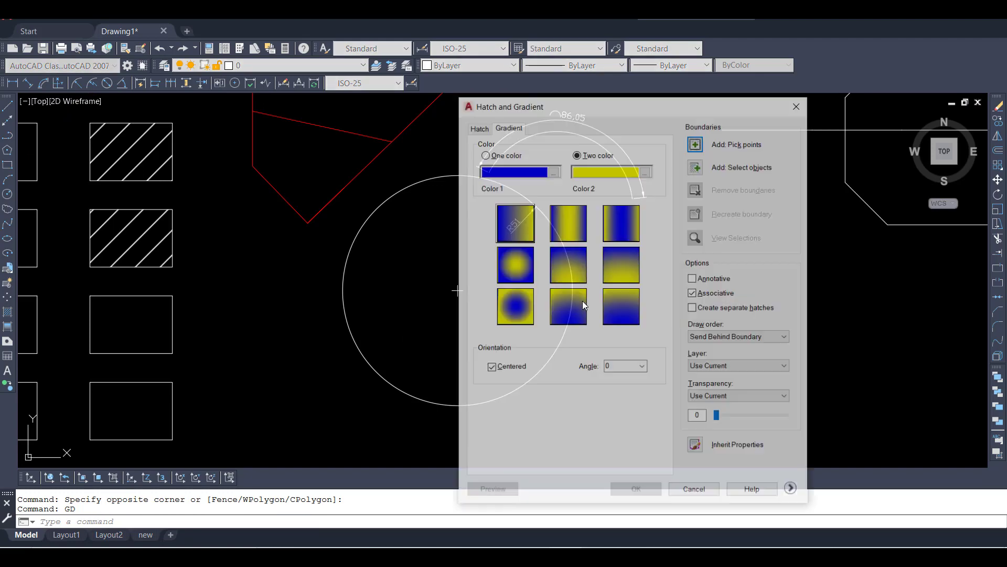
{"action": "left_click_drag", "start_coordinate": [586, 112], "coordinate": [666, 122]}
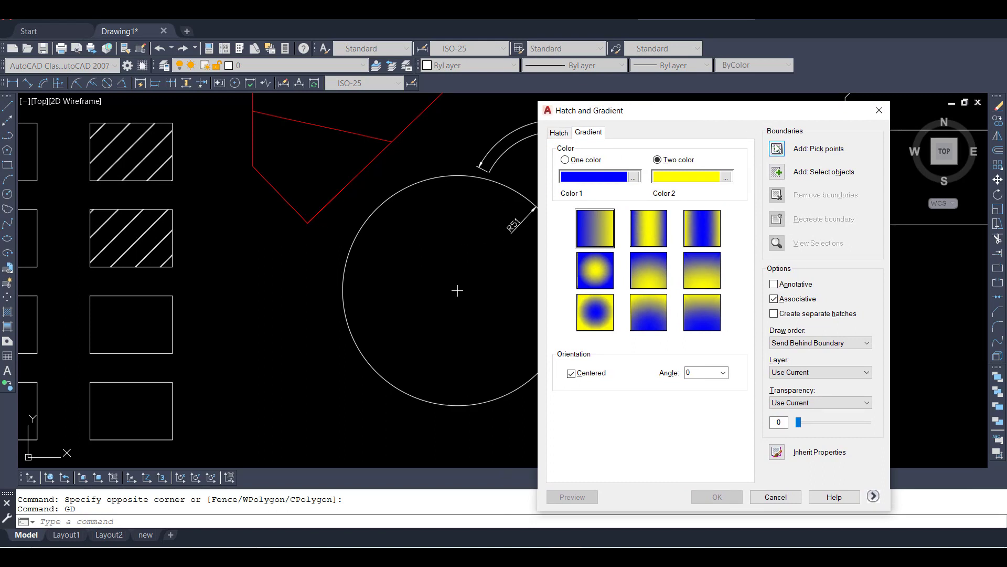
{"action": "left_click", "coordinate": [571, 136]}
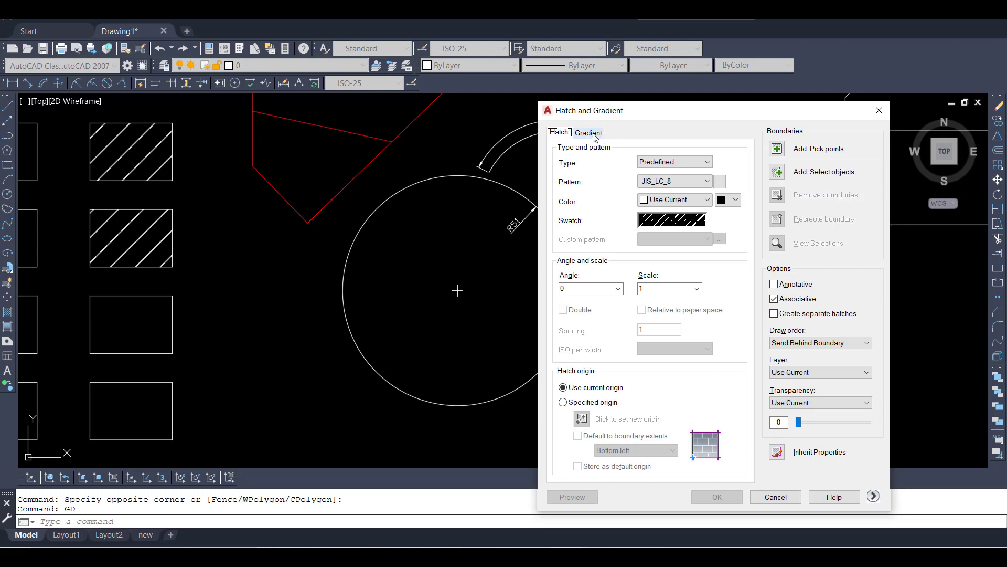
{"action": "left_click", "coordinate": [588, 134]}
{"action": "left_click", "coordinate": [777, 148]}
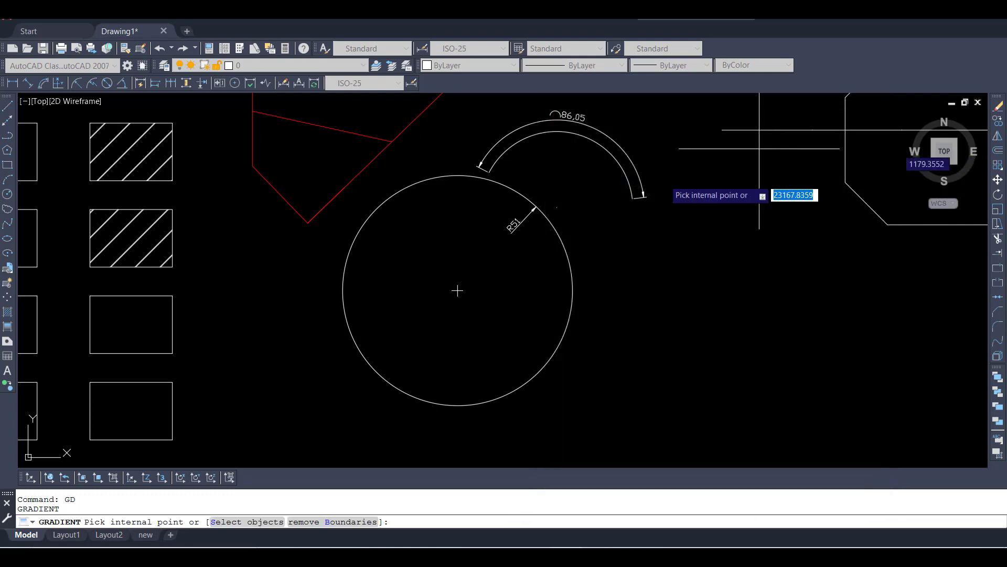
{"action": "left_click", "coordinate": [449, 278]}
{"action": "key", "text": "Return"}
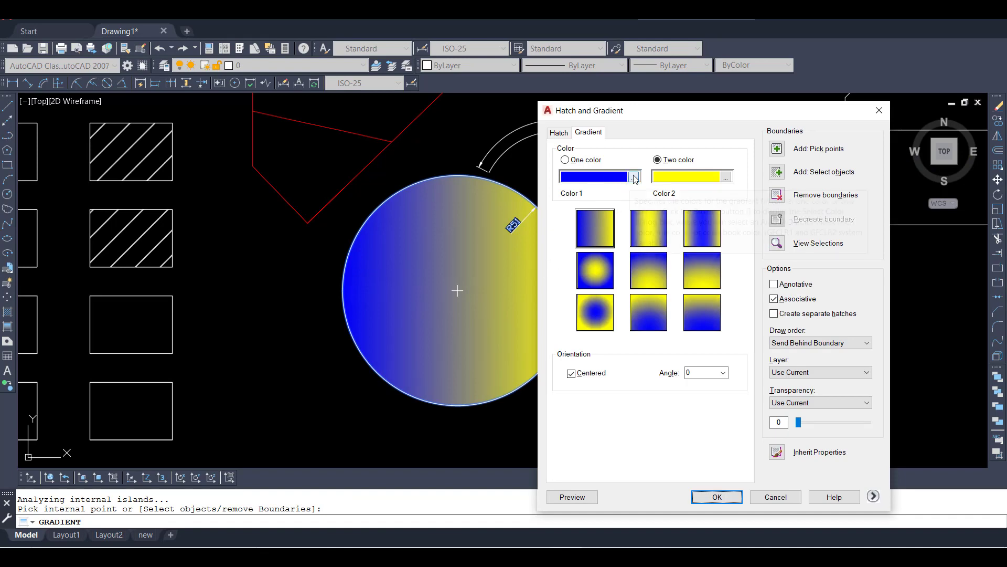
- Set the first gradient colour to ACI 94 green and apply the green-to-yellow fill
{"action": "left_click", "coordinate": [634, 178]}
{"action": "left_click", "coordinate": [530, 214]}
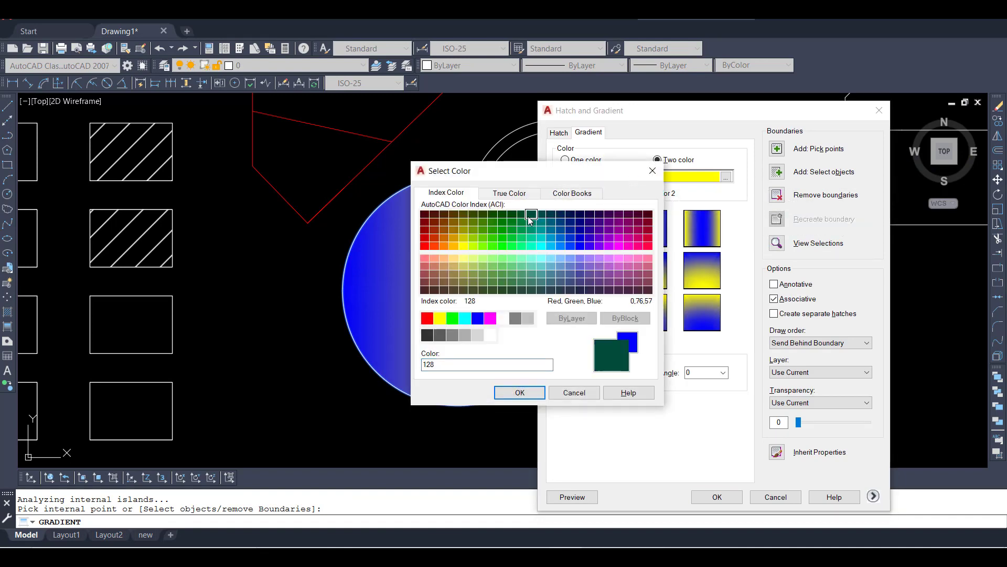
{"action": "left_click", "coordinate": [502, 235]}
{"action": "left_click", "coordinate": [518, 388]}
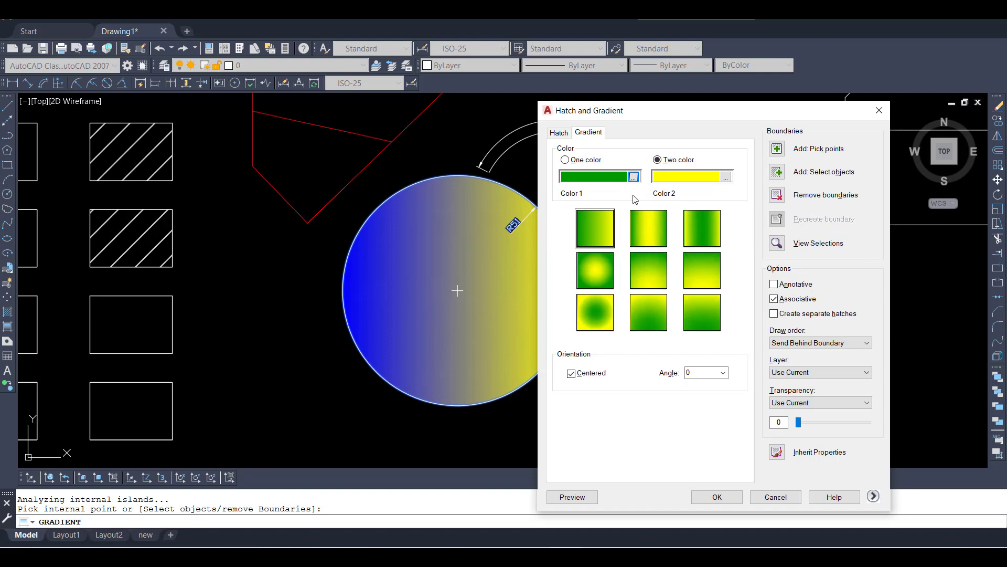
{"action": "left_click", "coordinate": [723, 497]}
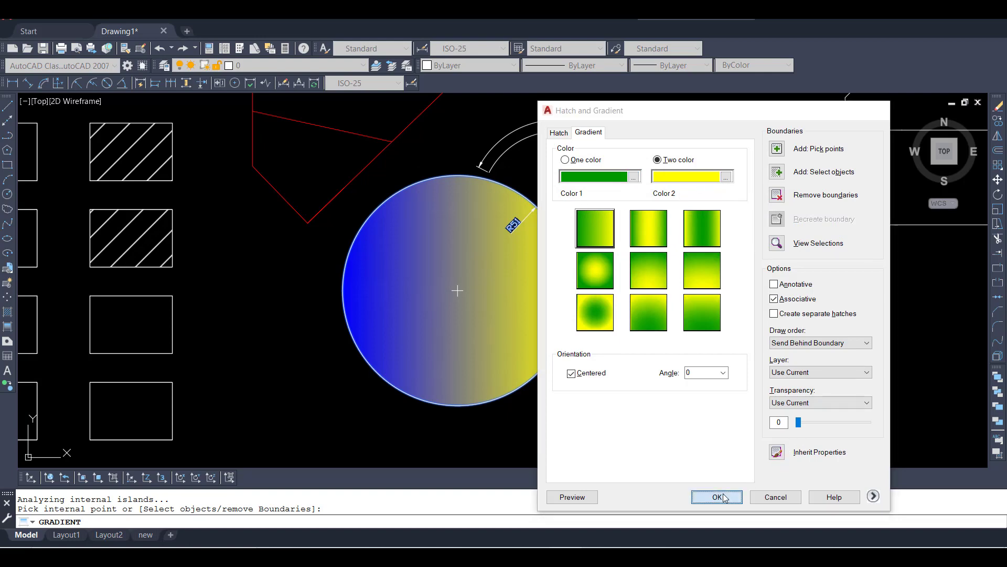
{"action": "scroll", "coordinate": [529, 274], "scroll_direction": "down", "scroll_amount": 2}
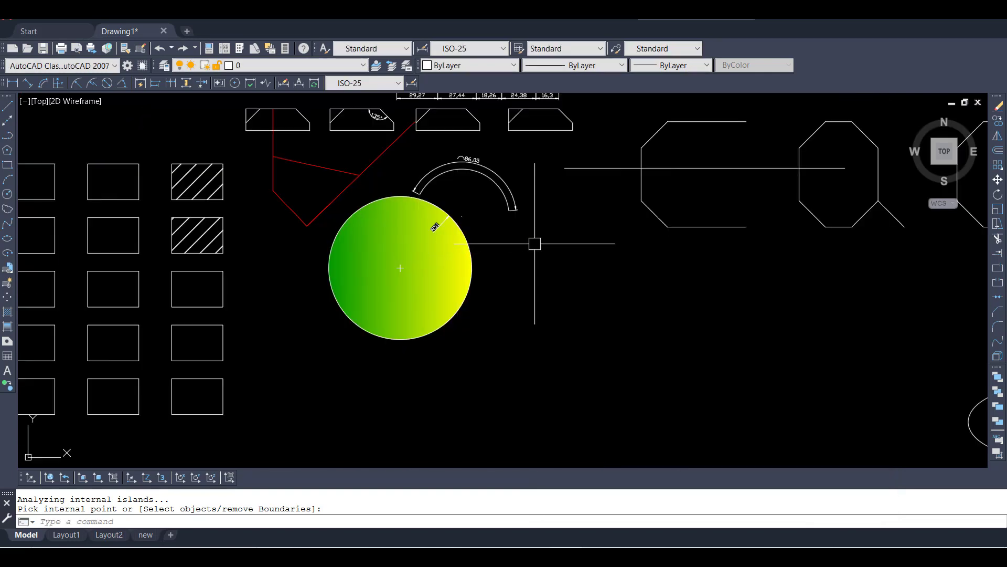
{"action": "left_click", "coordinate": [620, 258]}
{"action": "scroll", "coordinate": [468, 225], "scroll_direction": "down", "scroll_amount": 3}
{"action": "scroll", "coordinate": [475, 246], "scroll_direction": "up", "scroll_amount": 2}
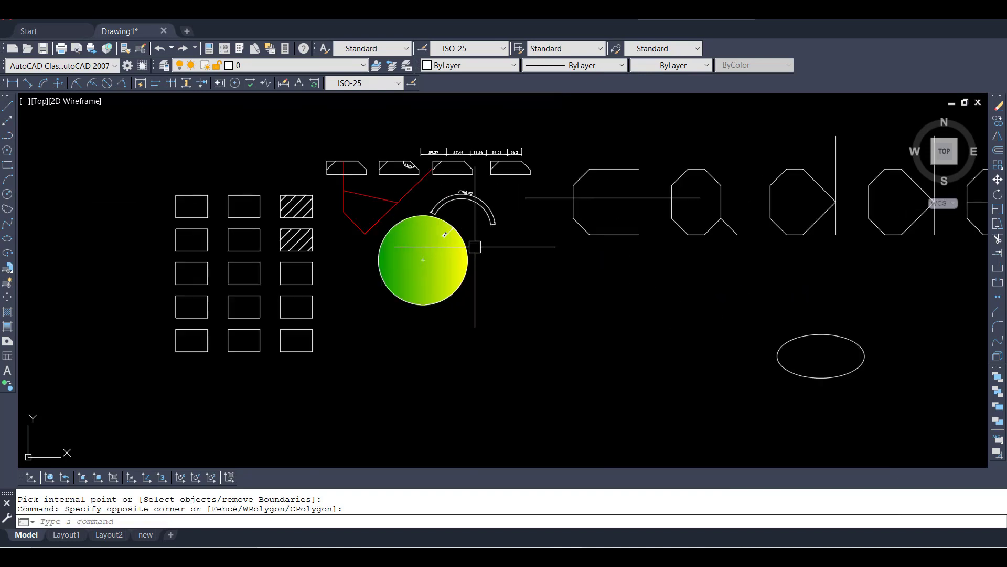
{"action": "scroll", "coordinate": [475, 247], "scroll_direction": "up", "scroll_amount": 2}
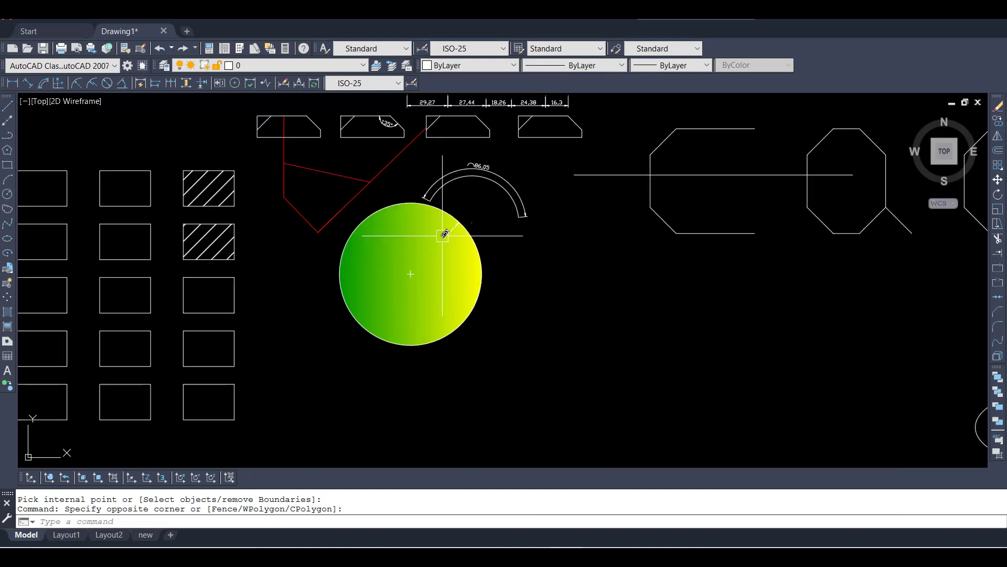
{"action": "scroll", "coordinate": [483, 247], "scroll_direction": "up", "scroll_amount": 2}
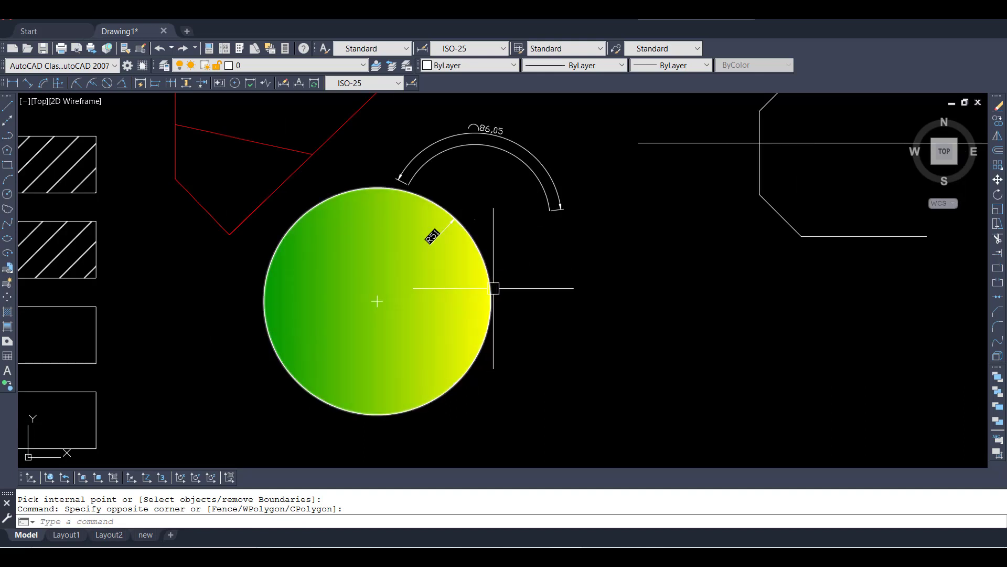
- Edit the circle's gradient hatch so its second colour is ACI 184 blue
{"action": "type", "text": "H"}
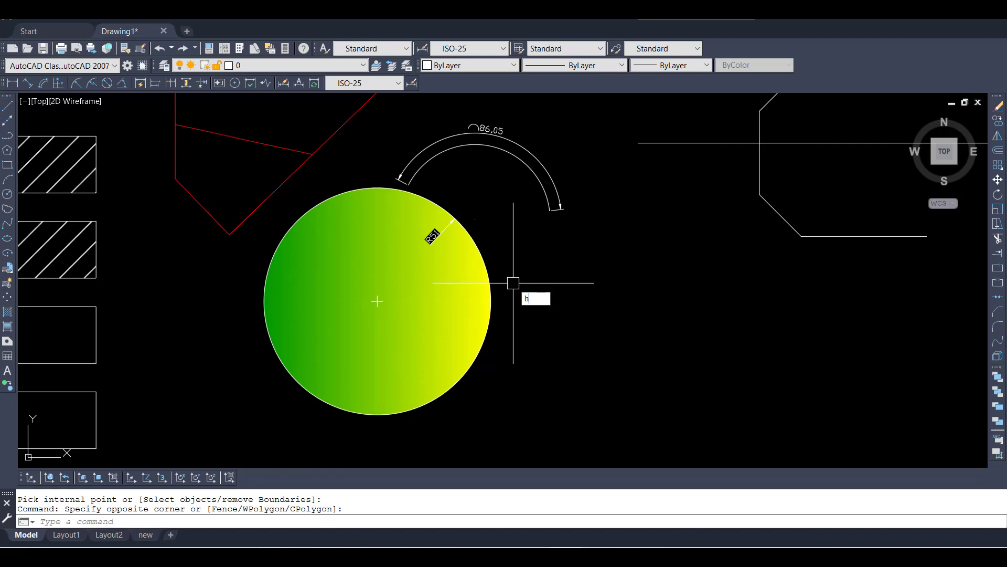
{"action": "type", "text": "E"}
{"action": "key", "text": "Return"}
{"action": "left_click", "coordinate": [445, 283]}
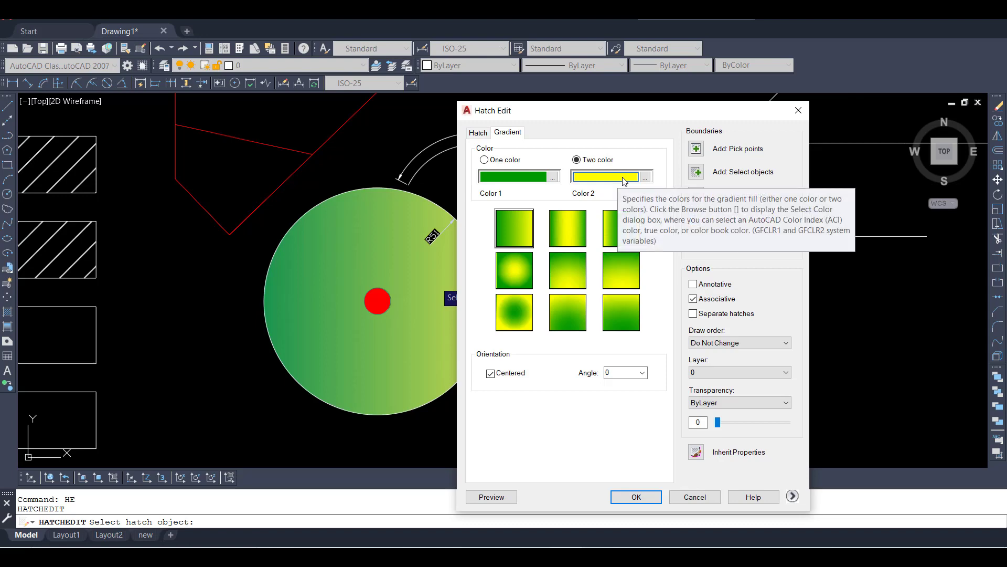
{"action": "left_click", "coordinate": [645, 177]}
{"action": "left_click", "coordinate": [590, 230]}
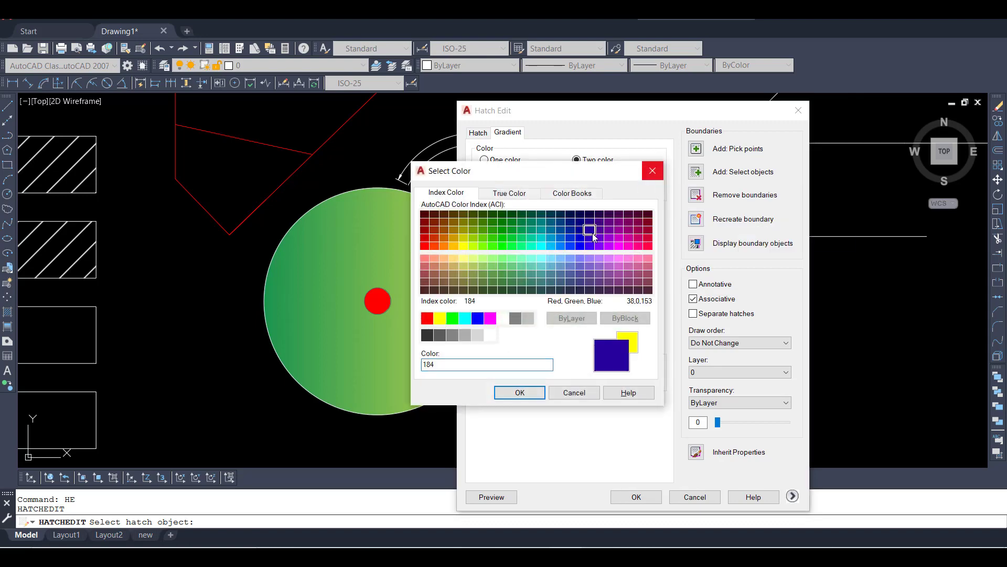
{"action": "left_click", "coordinate": [538, 397]}
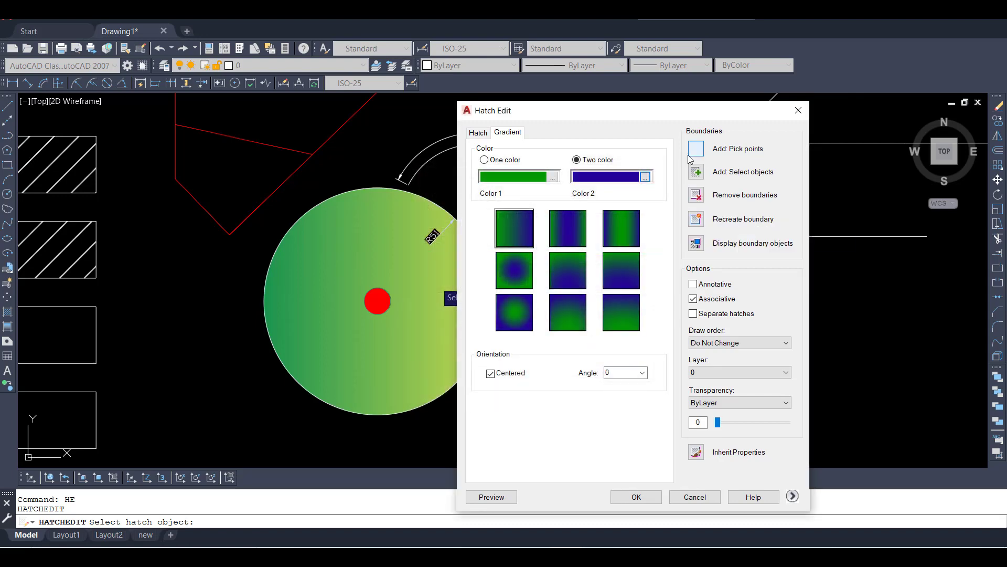
{"action": "left_click", "coordinate": [654, 497]}
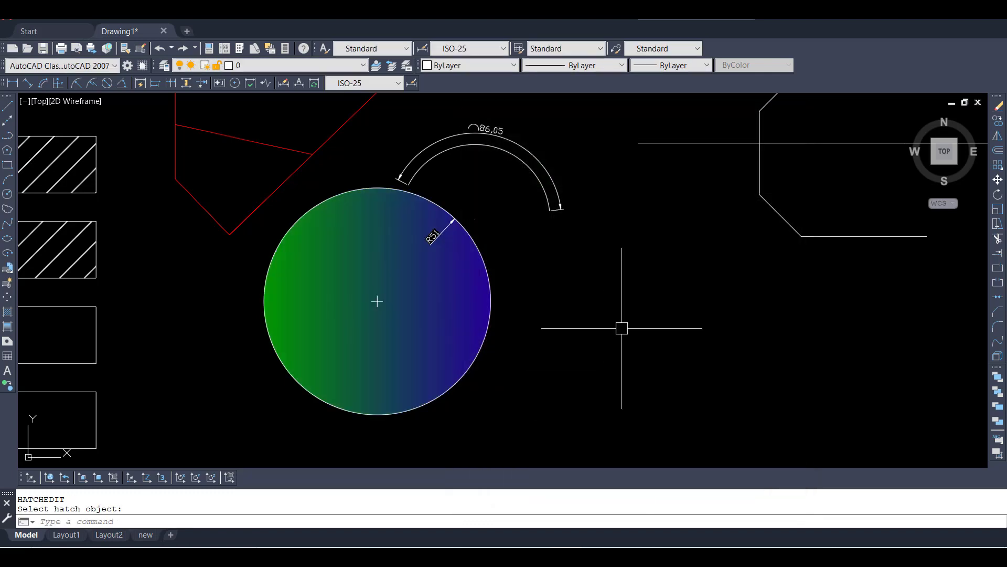
- Open the Layer Properties Manager to view the drawing's four layers
{"action": "scroll", "coordinate": [593, 346], "scroll_direction": "down", "scroll_amount": 3}
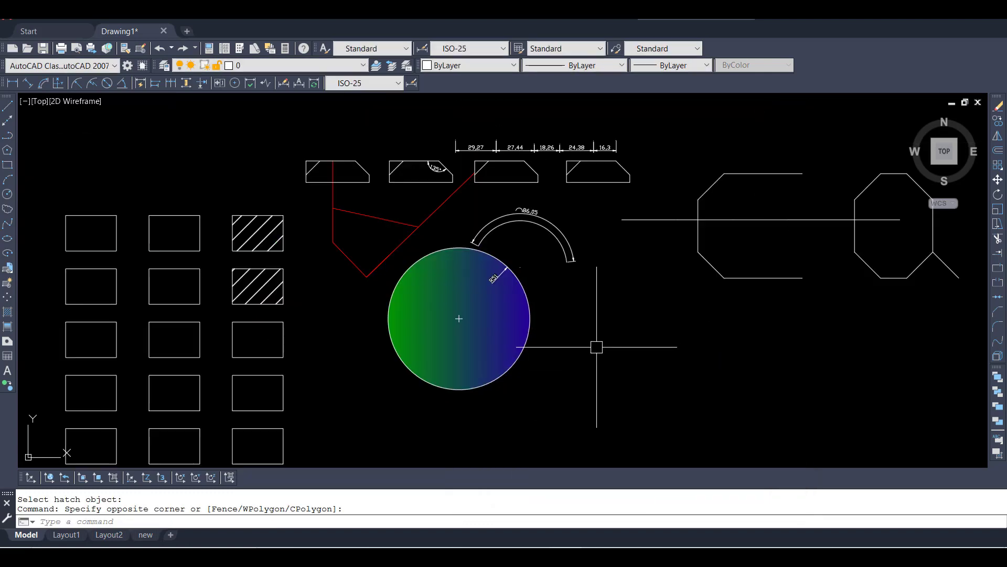
{"action": "scroll", "coordinate": [609, 323], "scroll_direction": "up", "scroll_amount": 5}
{"action": "scroll", "coordinate": [505, 356], "scroll_direction": "down", "scroll_amount": 2}
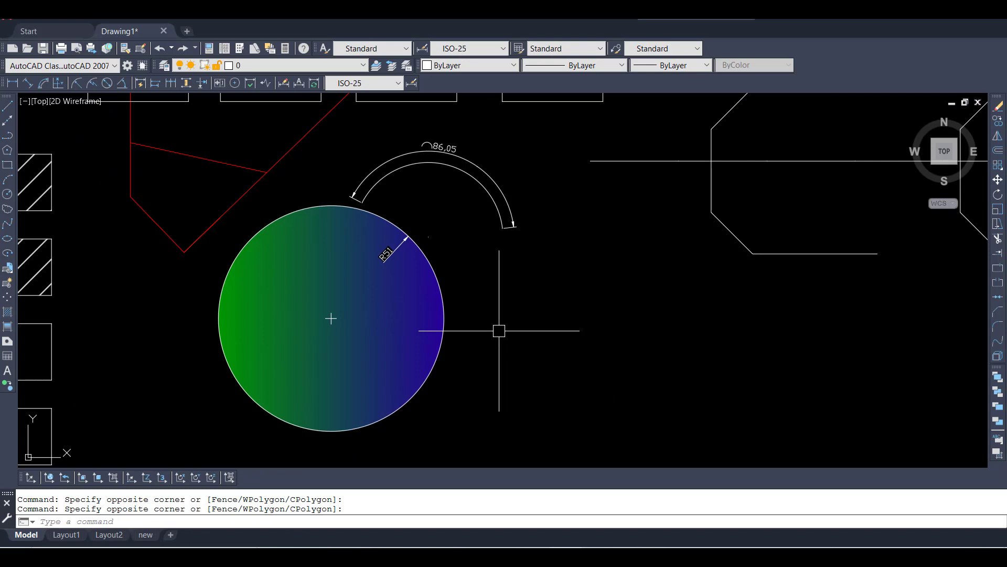
{"action": "type", "text": "LA"}
{"action": "key", "text": "Return"}
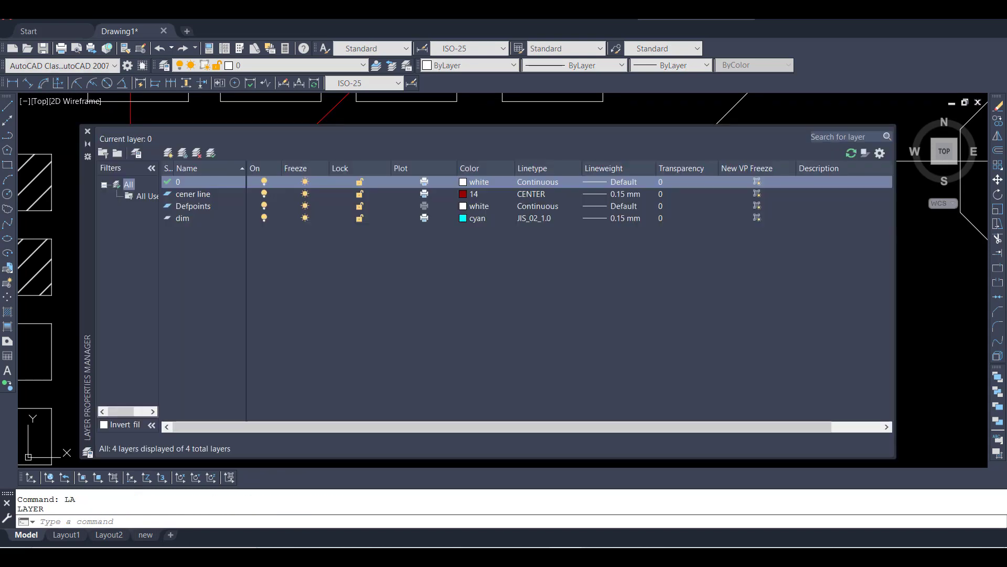
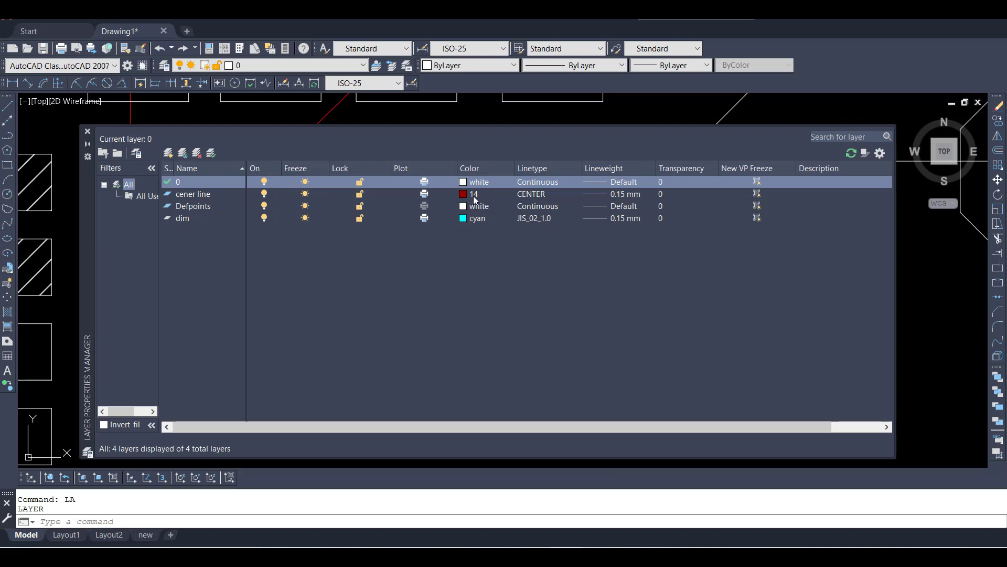
- Give the cener line layer the CENTER linetype and the dim layer Continuous, then close the manager
{"action": "left_click", "coordinate": [533, 192]}
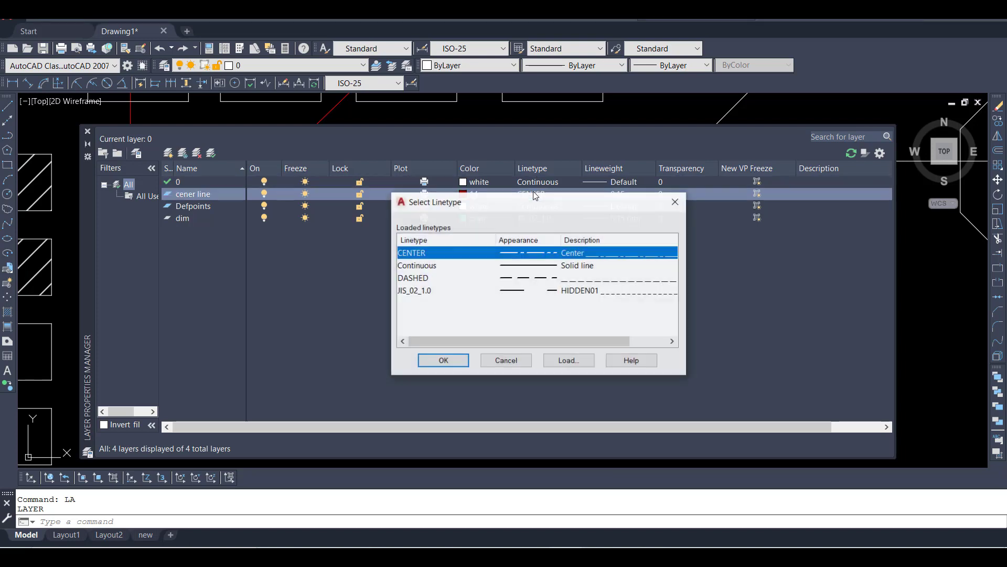
{"action": "left_click", "coordinate": [447, 361]}
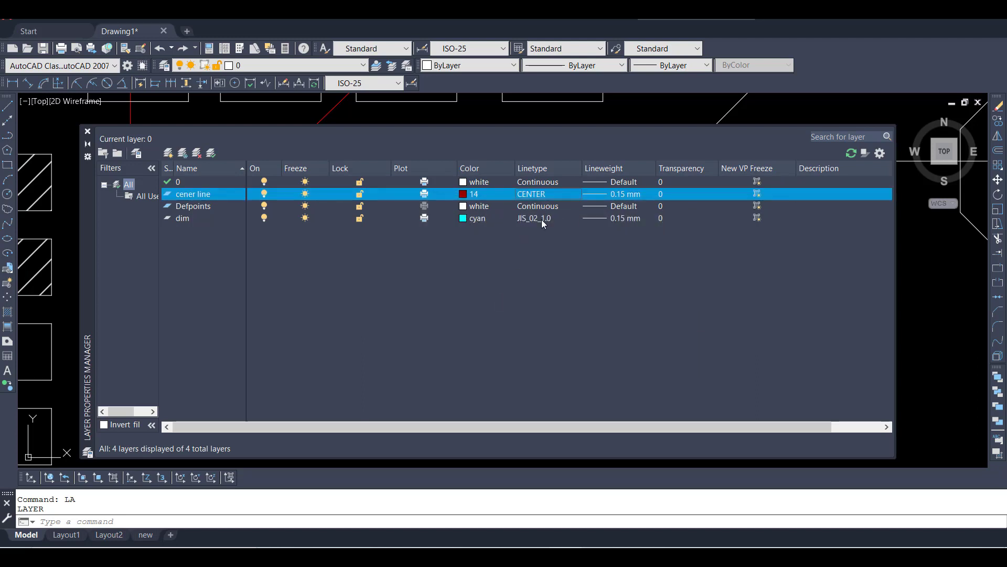
{"action": "left_click", "coordinate": [541, 220]}
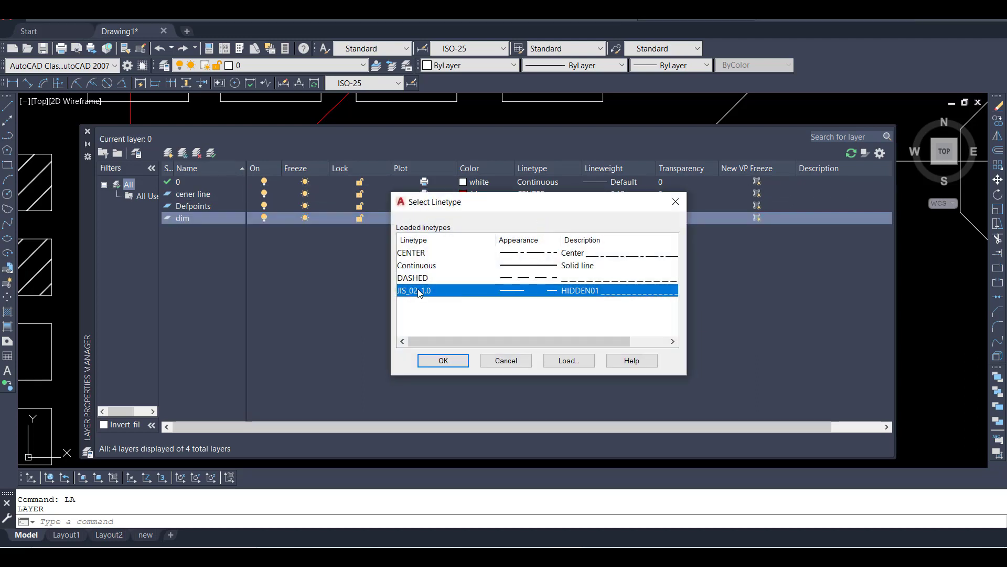
{"action": "left_click", "coordinate": [425, 265]}
{"action": "left_click", "coordinate": [452, 361]}
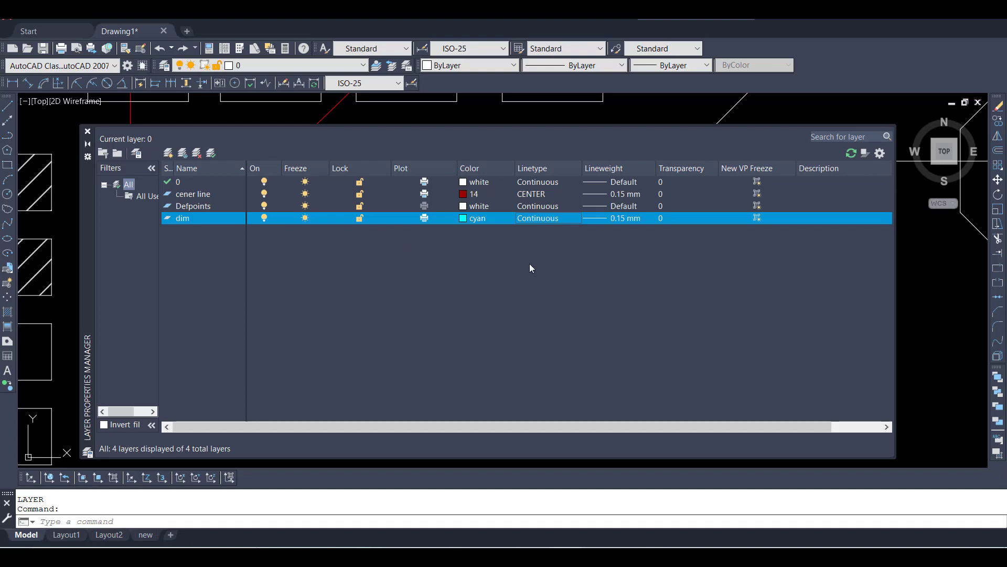
{"action": "left_click", "coordinate": [88, 131]}
{"action": "left_click", "coordinate": [589, 312]}
- Make cener line the current layer and draw a horizontal line below the letters
{"action": "left_click", "coordinate": [286, 65]}
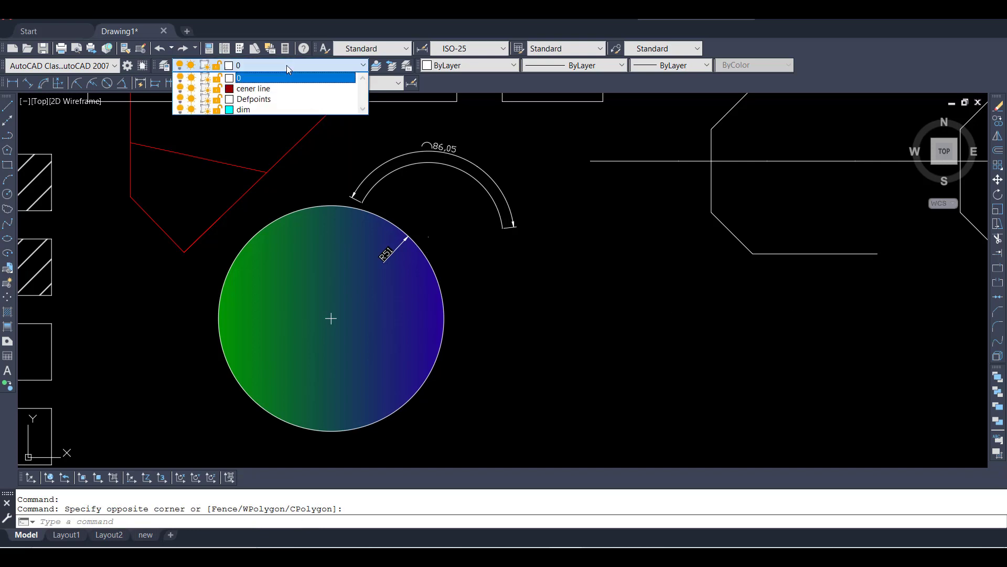
{"action": "left_click", "coordinate": [273, 89]}
{"action": "left_click", "coordinate": [7, 105]}
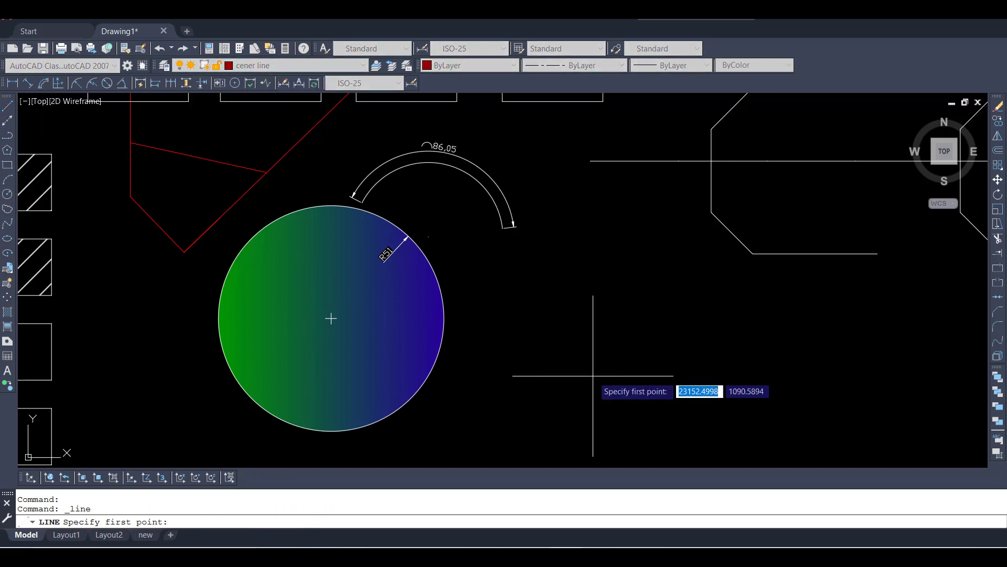
{"action": "left_click", "coordinate": [536, 387]}
{"action": "left_click", "coordinate": [805, 387]}
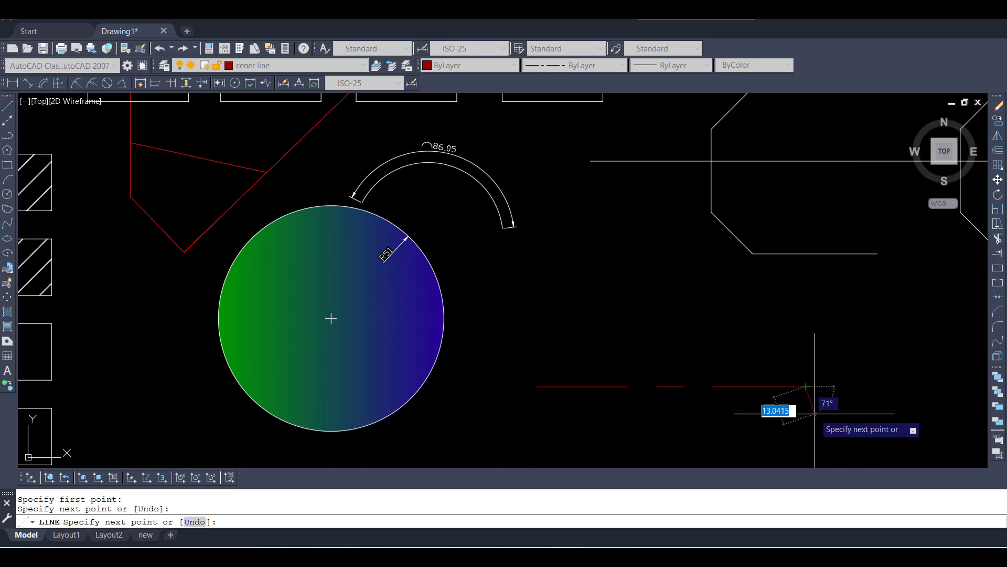
{"action": "key", "text": "Escape"}
{"action": "key", "text": "Escape"}
- Grip-stretch the center line's right endpoint further to the right
{"action": "scroll", "coordinate": [604, 346], "scroll_direction": "down", "scroll_amount": 4}
{"action": "scroll", "coordinate": [704, 387], "scroll_direction": "up", "scroll_amount": 4}
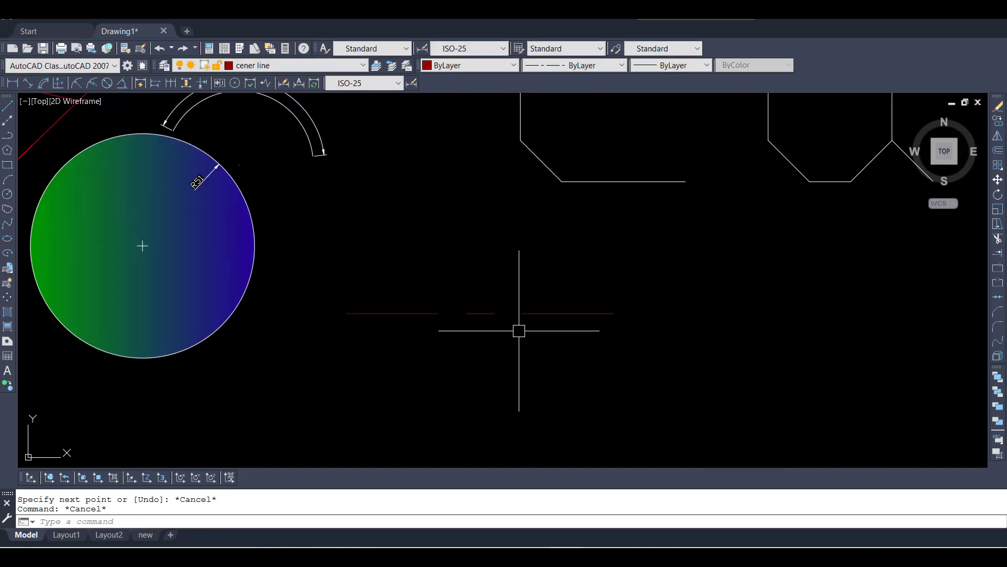
{"action": "left_click", "coordinate": [587, 314]}
{"action": "left_click", "coordinate": [823, 313]}
{"action": "key", "text": "Escape"}
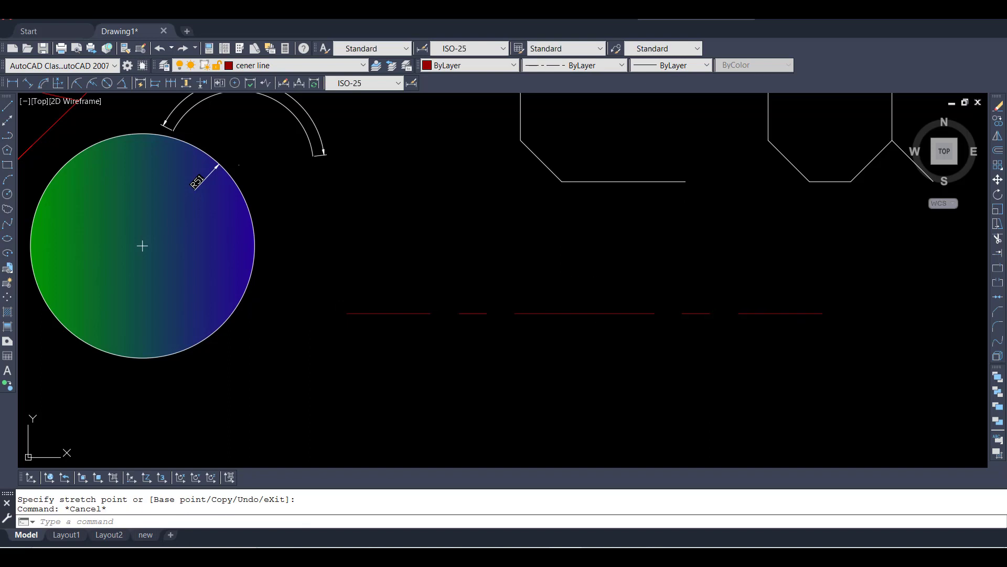
{"action": "left_click_drag", "start_coordinate": [588, 283], "coordinate": [549, 355]}
{"action": "key", "text": "Escape"}
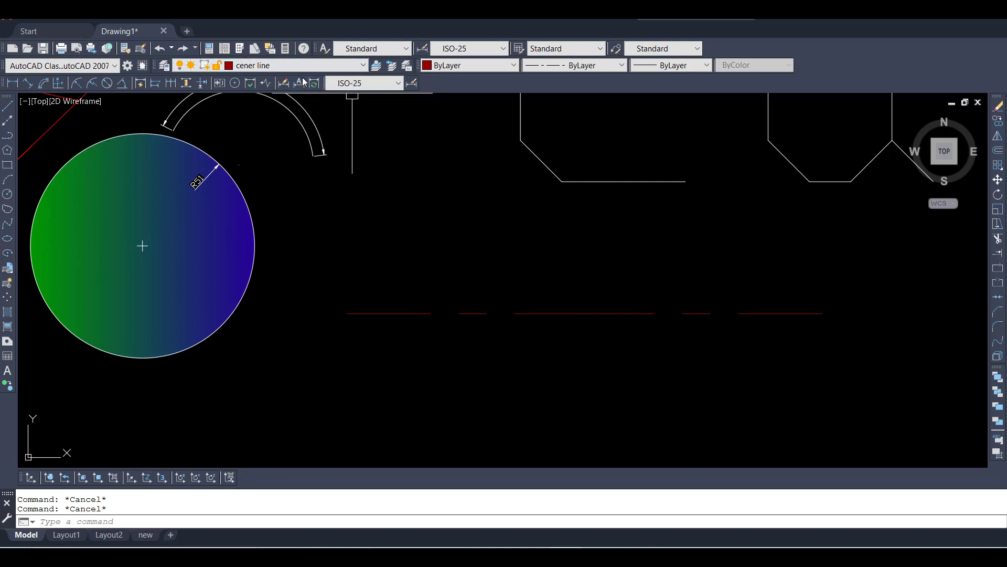
- Turn off plotting for the cener line layer
{"action": "left_click", "coordinate": [166, 66]}
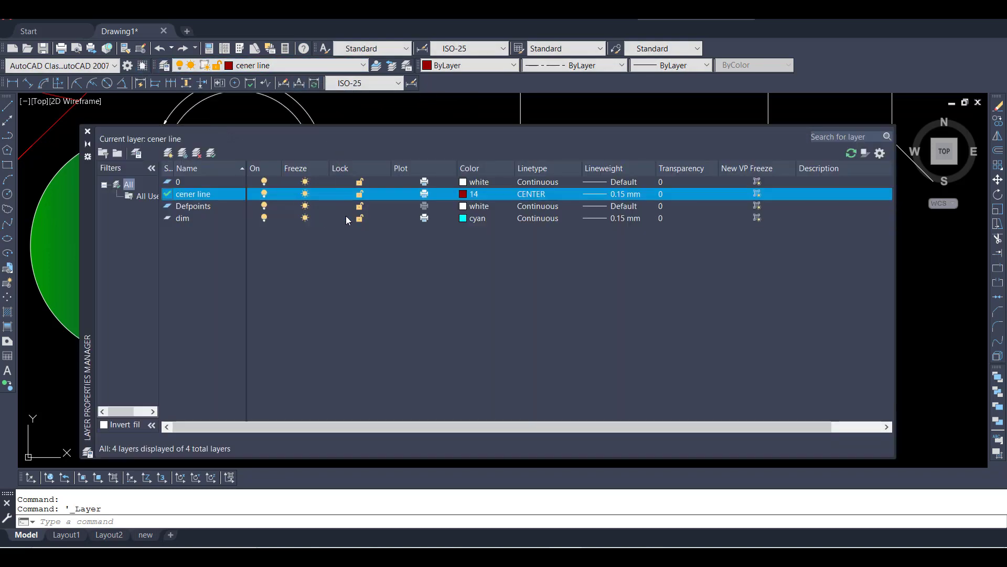
{"action": "left_click", "coordinate": [423, 194]}
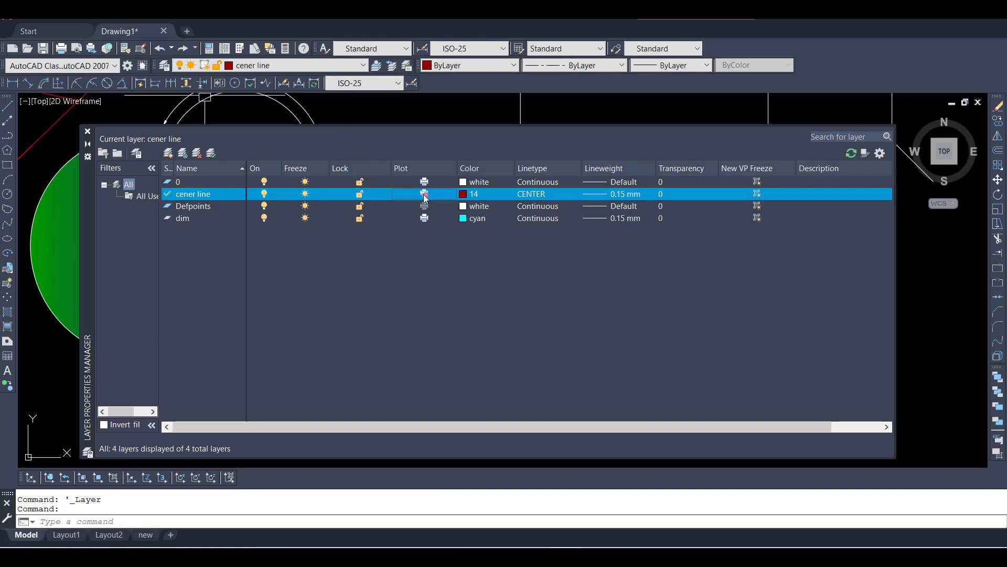
{"action": "left_click", "coordinate": [88, 132]}
{"action": "left_click", "coordinate": [619, 275]}
{"action": "scroll", "coordinate": [499, 315], "scroll_direction": "down", "scroll_amount": 3}
{"action": "scroll", "coordinate": [445, 306], "scroll_direction": "down", "scroll_amount": 5}
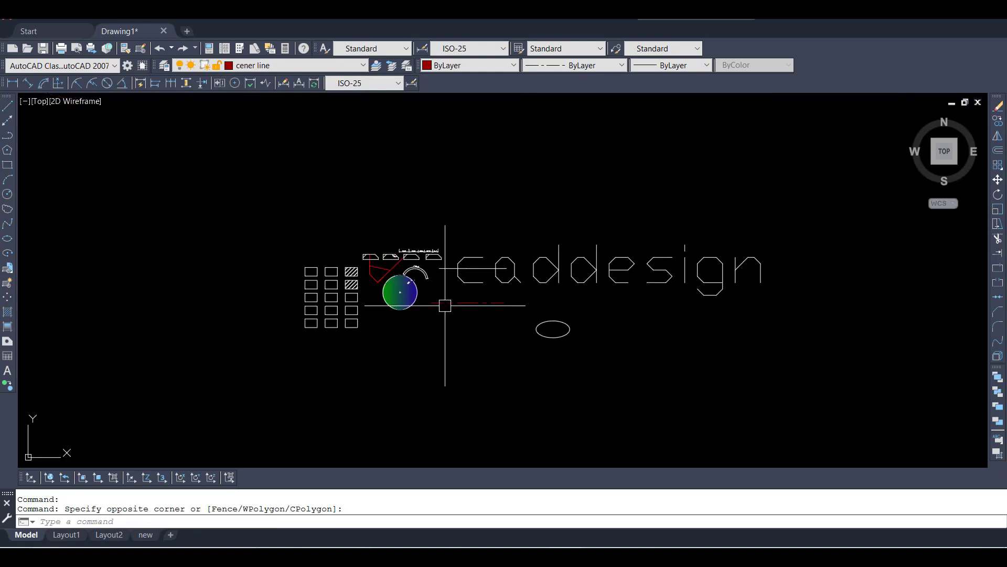
{"action": "scroll", "coordinate": [494, 287], "scroll_direction": "up", "scroll_amount": 2}
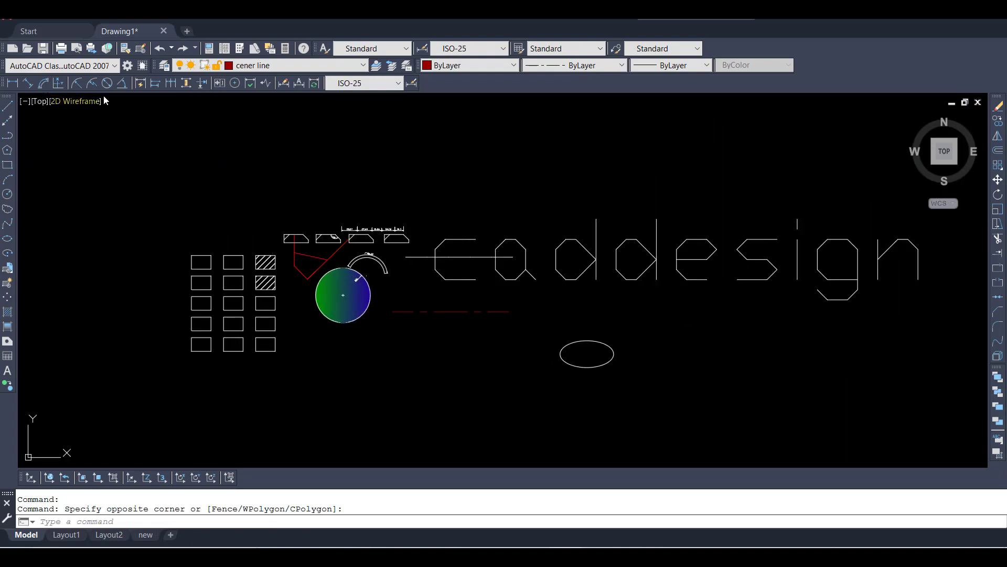
- Start a plot with the Previous plot settings and preview it
{"action": "key", "text": "ctrl+p"}
{"action": "left_click", "coordinate": [383, 147]}
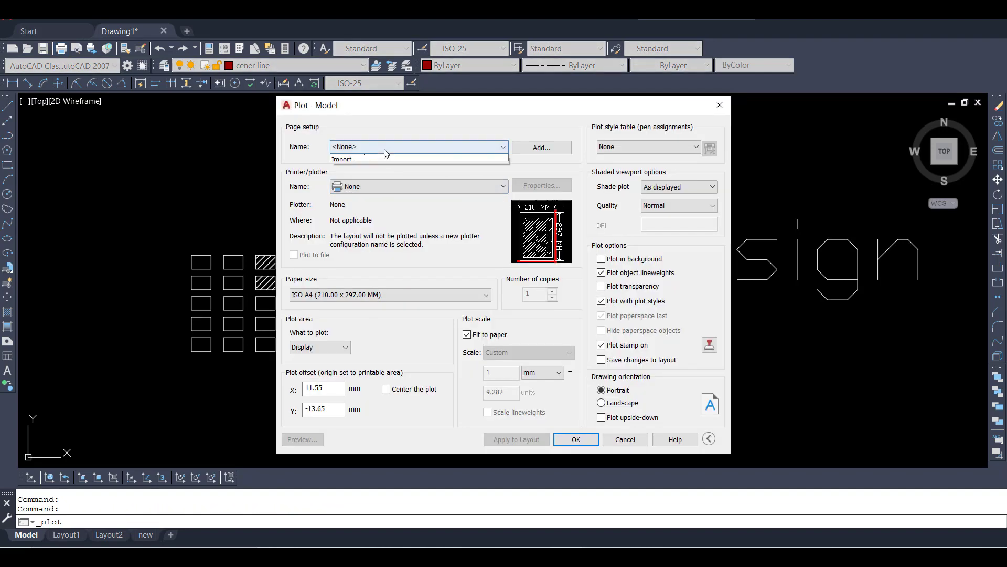
{"action": "left_click", "coordinate": [306, 442]}
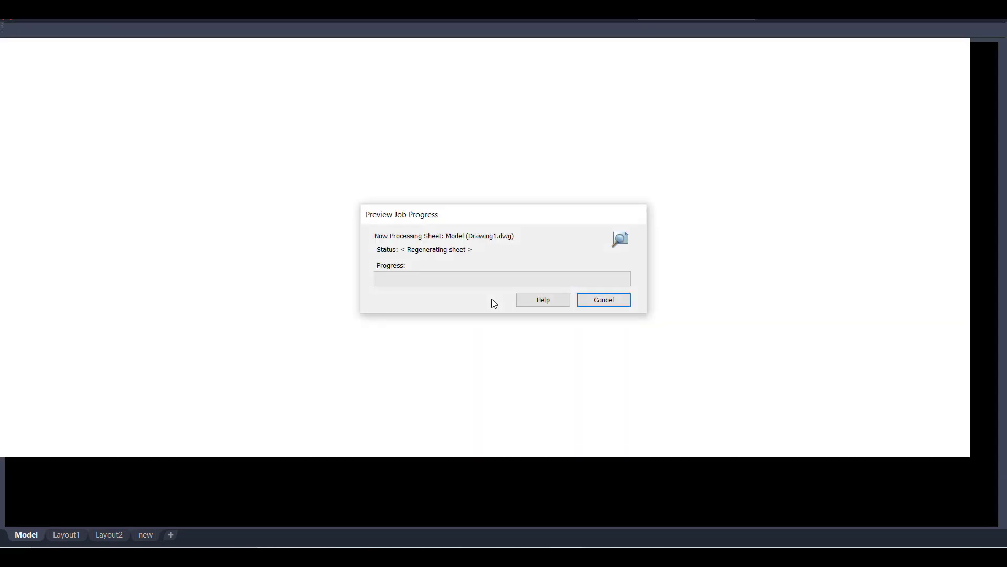
{"action": "right_click", "coordinate": [493, 305]}
{"action": "left_click", "coordinate": [526, 318]}
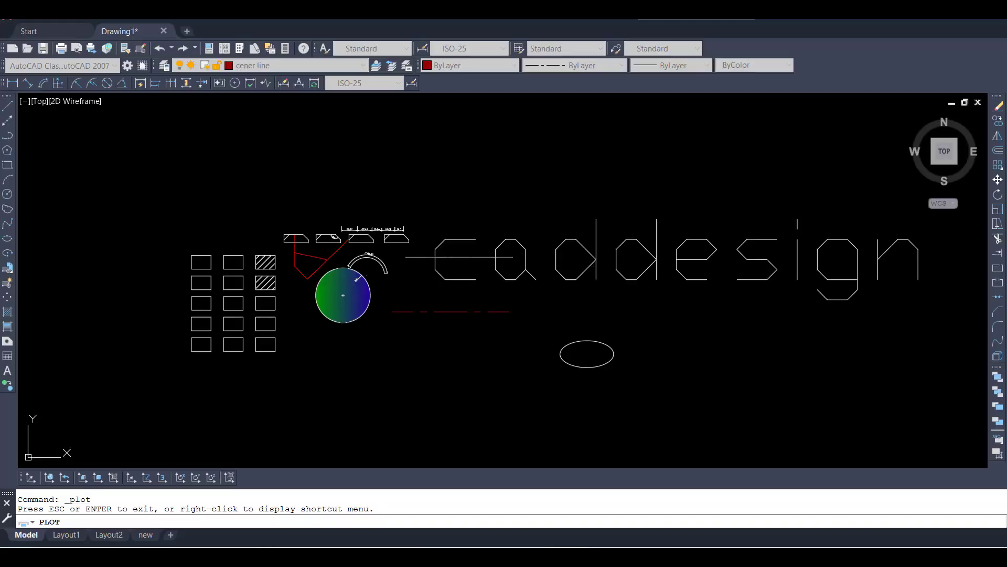
- Preview a windowed plot area around the drawing, then close the Plot dialog without plotting
{"action": "left_click", "coordinate": [387, 346]}
{"action": "left_click", "coordinate": [175, 182]}
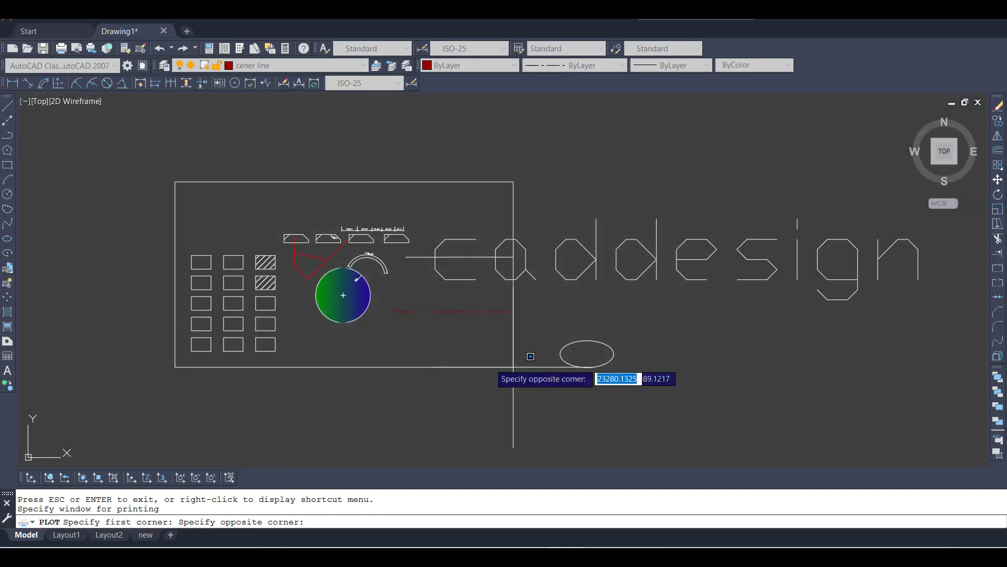
{"action": "left_click", "coordinate": [724, 409]}
{"action": "left_click", "coordinate": [294, 436]}
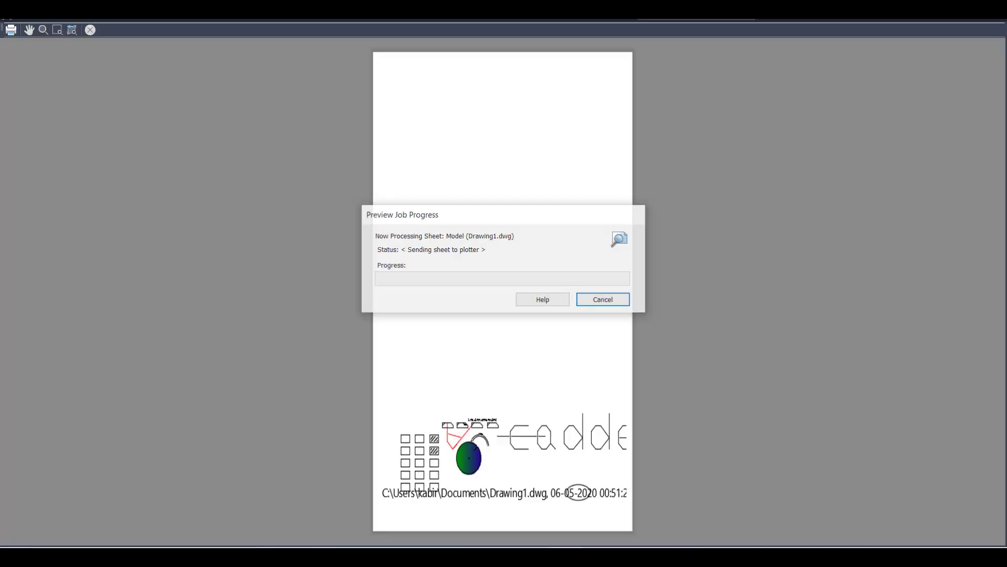
{"action": "scroll", "coordinate": [514, 414], "scroll_direction": "up", "scroll_amount": 5}
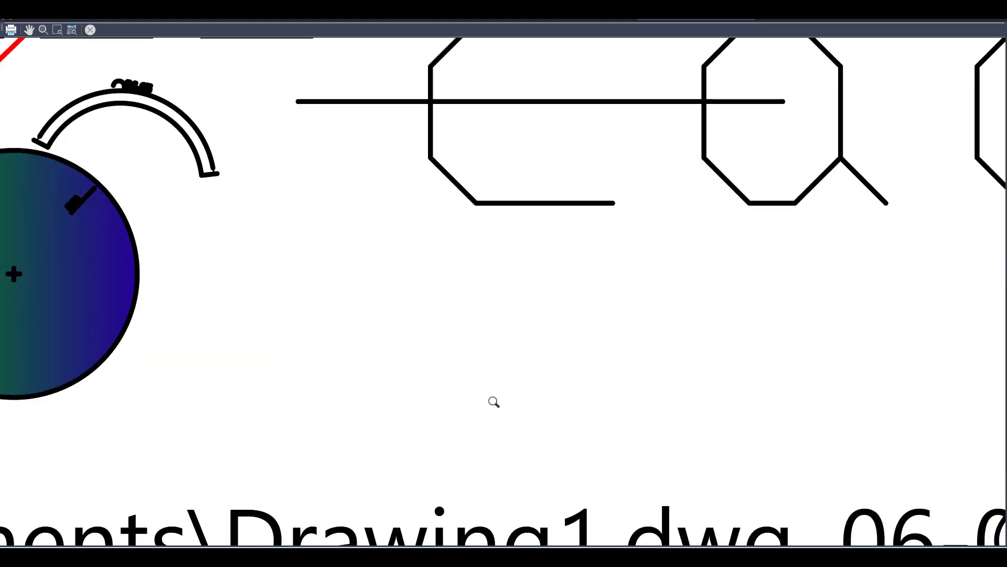
{"action": "scroll", "coordinate": [478, 378], "scroll_direction": "down", "scroll_amount": 3}
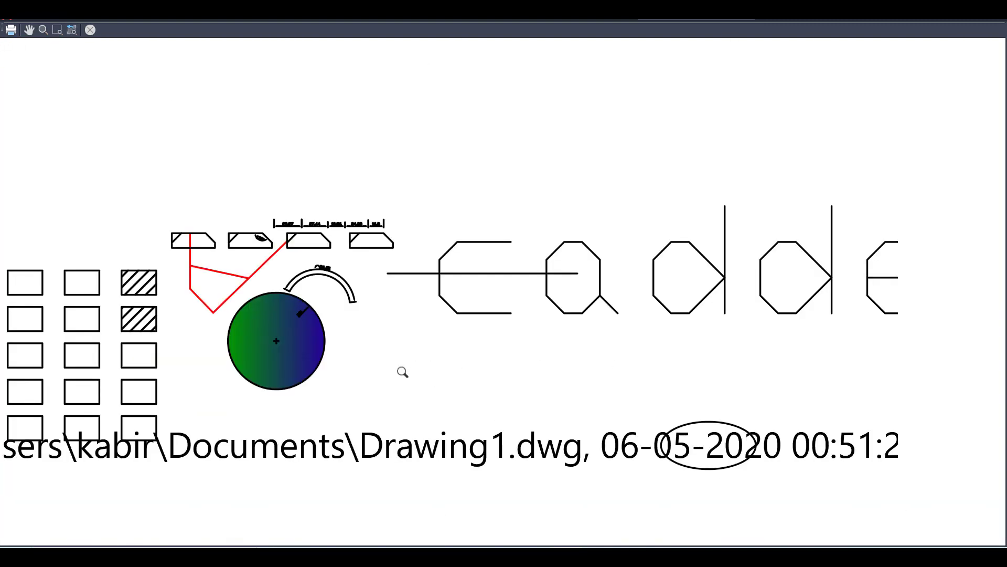
{"action": "scroll", "coordinate": [402, 373], "scroll_direction": "up", "scroll_amount": 2}
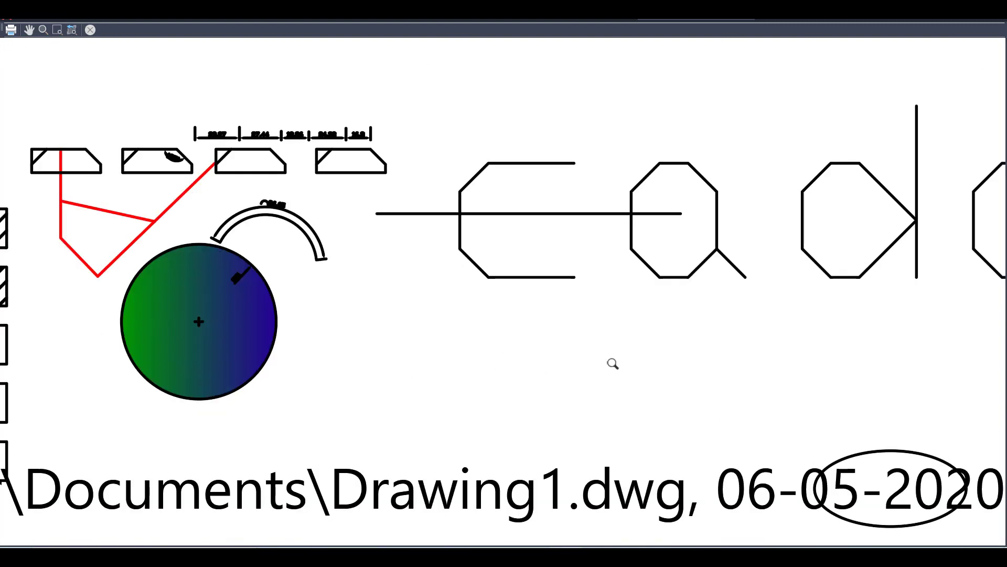
{"action": "right_click", "coordinate": [498, 360]}
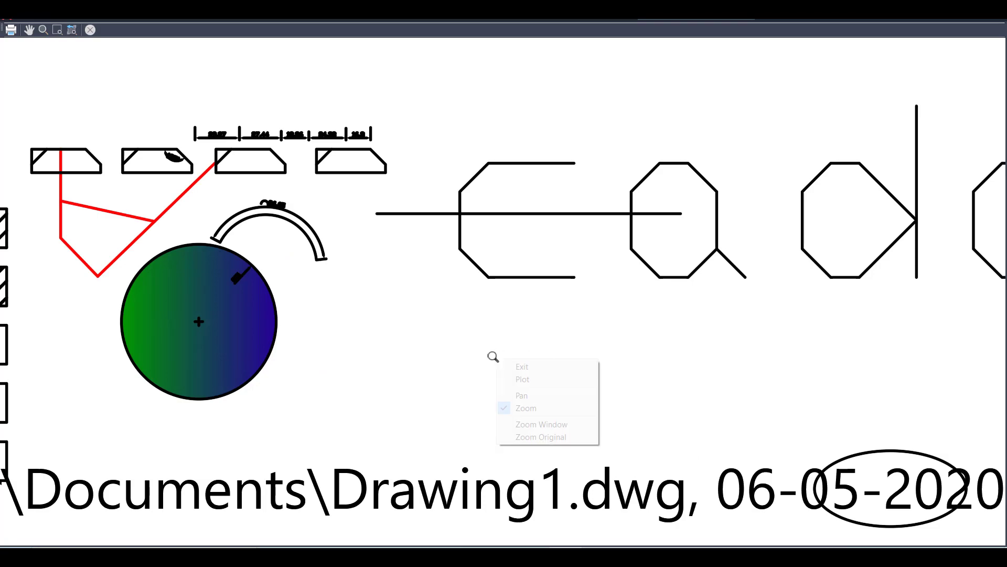
{"action": "left_click", "coordinate": [540, 367]}
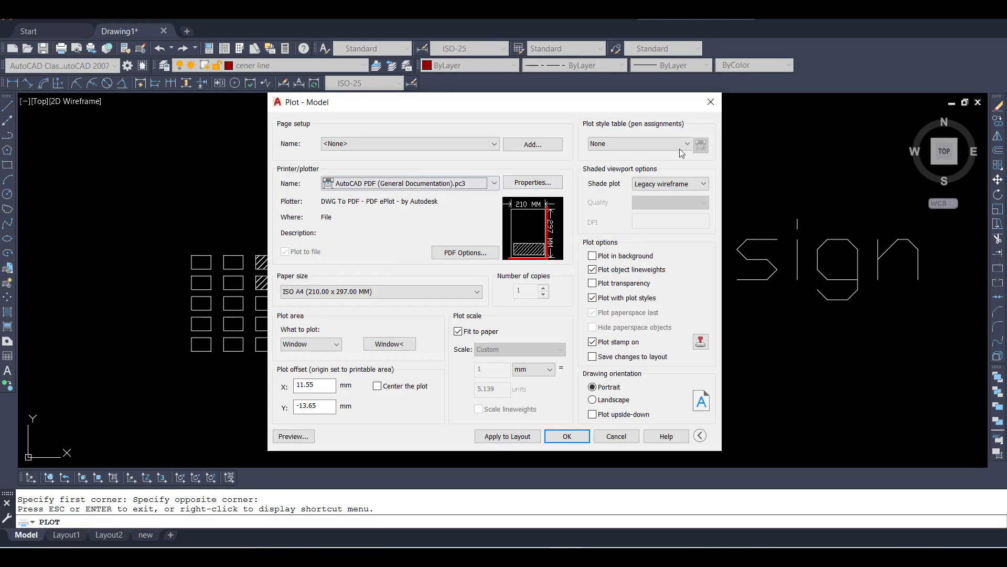
{"action": "left_click", "coordinate": [711, 102]}
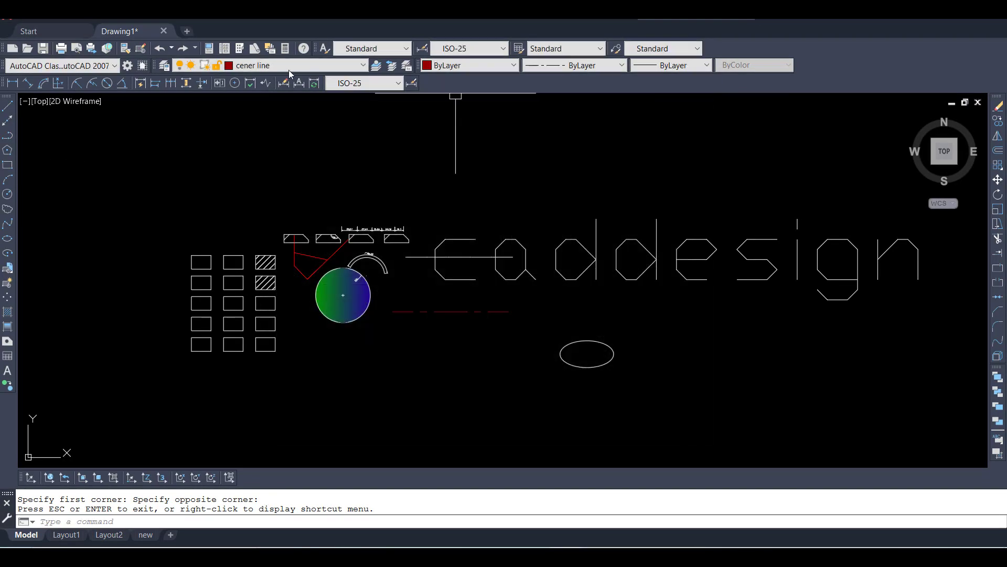
{"action": "left_click", "coordinate": [165, 65]}
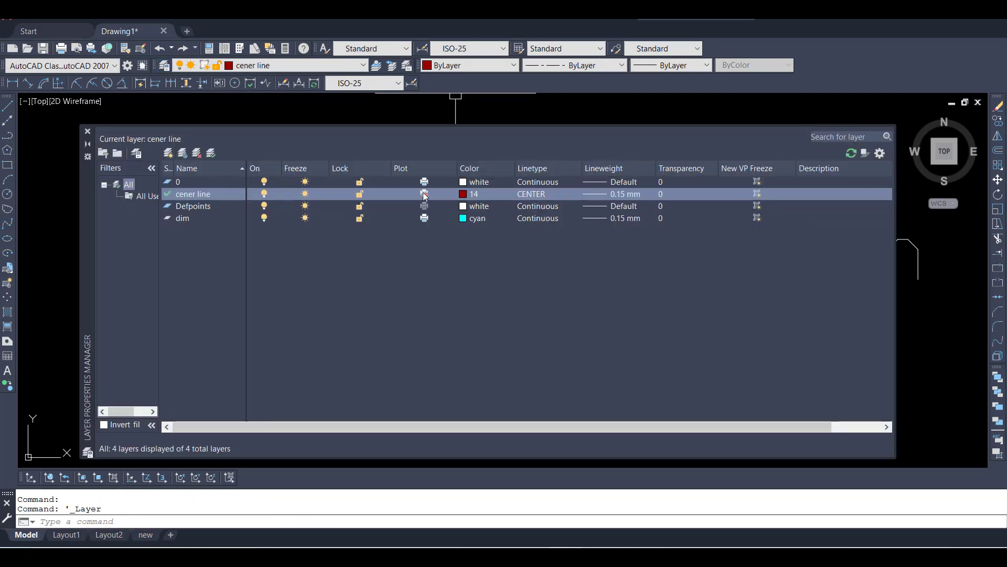
{"action": "left_click", "coordinate": [424, 196]}
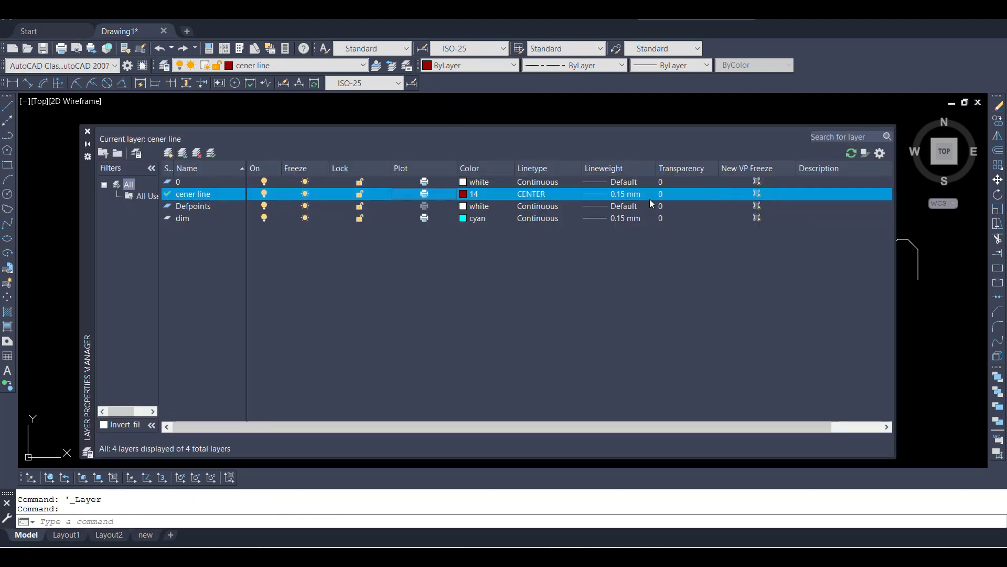
{"action": "left_click", "coordinate": [88, 131]}
{"action": "left_click", "coordinate": [568, 163]}
{"action": "scroll", "coordinate": [434, 269], "scroll_direction": "up", "scroll_amount": 5}
{"action": "scroll", "coordinate": [424, 302], "scroll_direction": "down", "scroll_amount": 4}
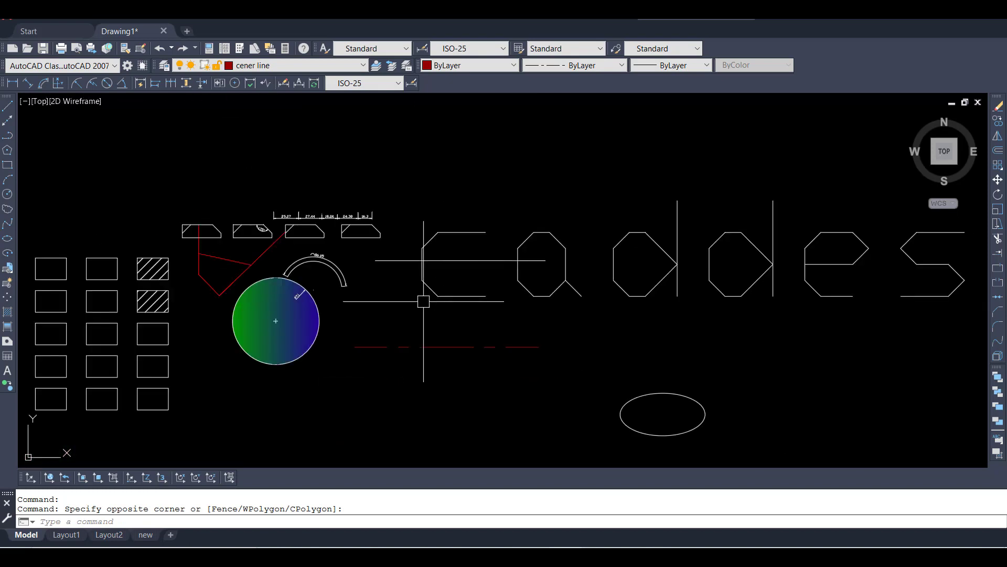
{"action": "scroll", "coordinate": [423, 302], "scroll_direction": "up", "scroll_amount": 4}
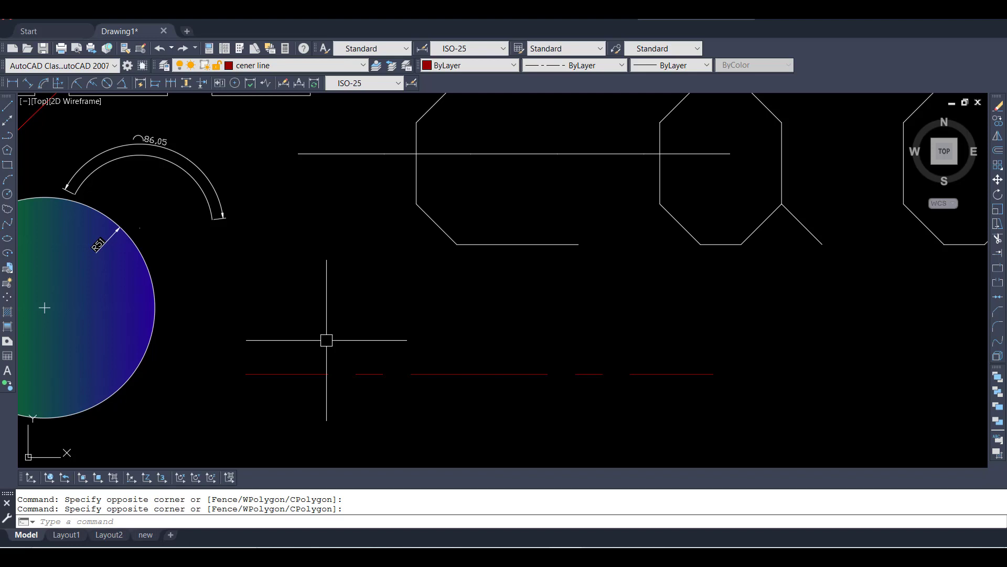
{"action": "scroll", "coordinate": [393, 278], "scroll_direction": "down", "scroll_amount": 3}
{"action": "scroll", "coordinate": [463, 295], "scroll_direction": "up", "scroll_amount": 2}
{"action": "scroll", "coordinate": [524, 315], "scroll_direction": "up", "scroll_amount": 1}
{"action": "left_click", "coordinate": [557, 302]}
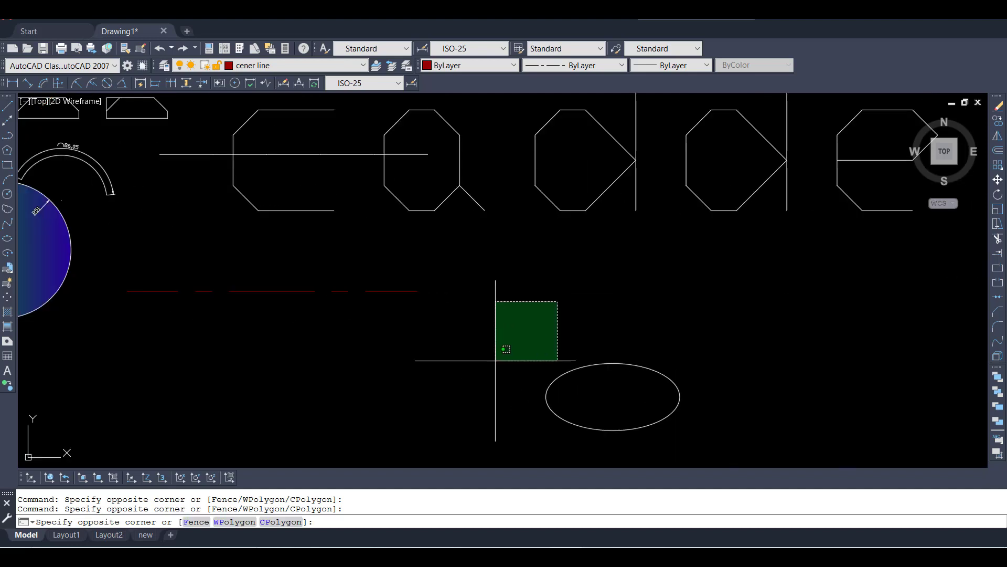
{"action": "left_click", "coordinate": [496, 361]}
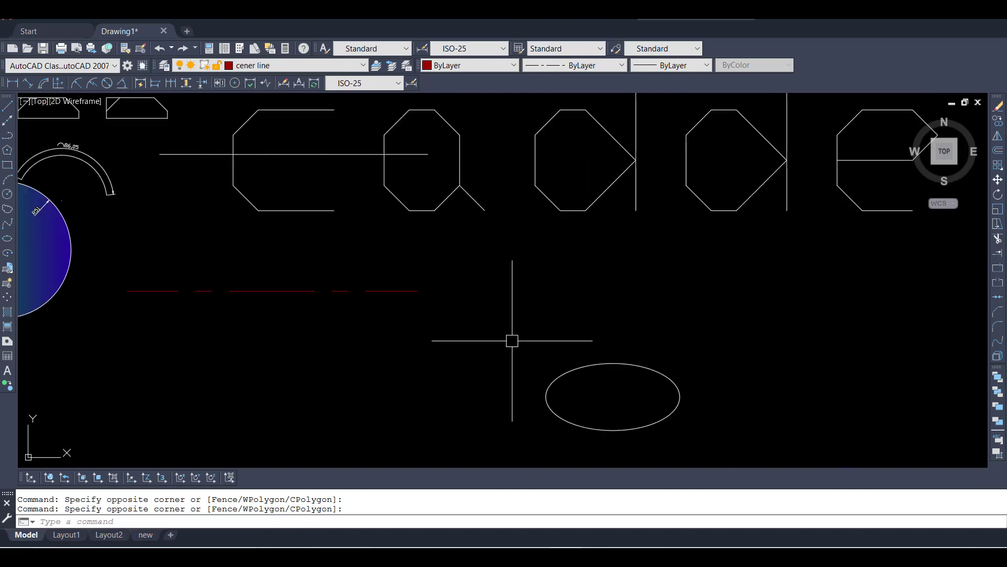
{"action": "scroll", "coordinate": [524, 341], "scroll_direction": "down", "scroll_amount": 1}
{"action": "scroll", "coordinate": [472, 326], "scroll_direction": "up", "scroll_amount": 1}
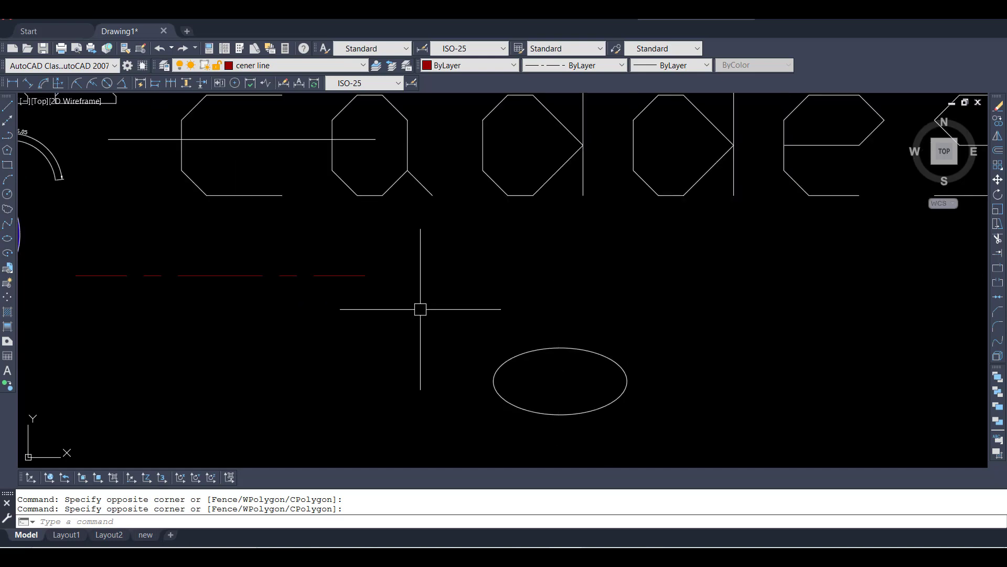
{"action": "scroll", "coordinate": [422, 320], "scroll_direction": "down", "scroll_amount": 2}
{"action": "scroll", "coordinate": [304, 310], "scroll_direction": "down", "scroll_amount": 2}
{"action": "scroll", "coordinate": [231, 285], "scroll_direction": "up", "scroll_amount": 4}
{"action": "scroll", "coordinate": [231, 333], "scroll_direction": "down", "scroll_amount": 4}
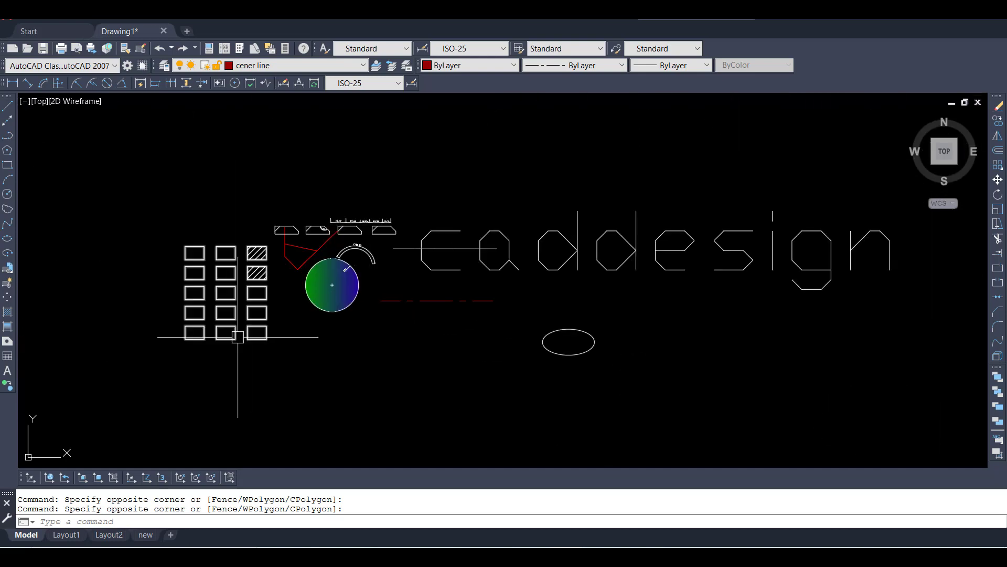
{"action": "scroll", "coordinate": [194, 298], "scroll_direction": "up", "scroll_amount": 3}
{"action": "scroll", "coordinate": [632, 323], "scroll_direction": "up", "scroll_amount": 2}
{"action": "scroll", "coordinate": [474, 285], "scroll_direction": "down", "scroll_amount": 2}
{"action": "scroll", "coordinate": [688, 285], "scroll_direction": "up", "scroll_amount": 4}
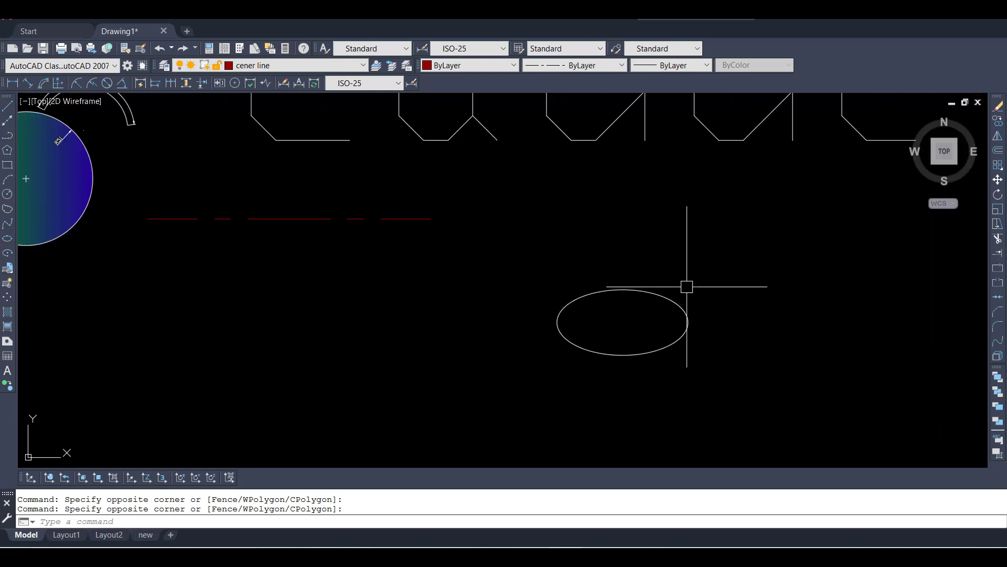
{"action": "scroll", "coordinate": [554, 268], "scroll_direction": "down", "scroll_amount": 2}
- Start QLEADER and confirm its settings: straight line, closed filled arrow, 3 points, 30° angle
{"action": "type", "text": "l"}
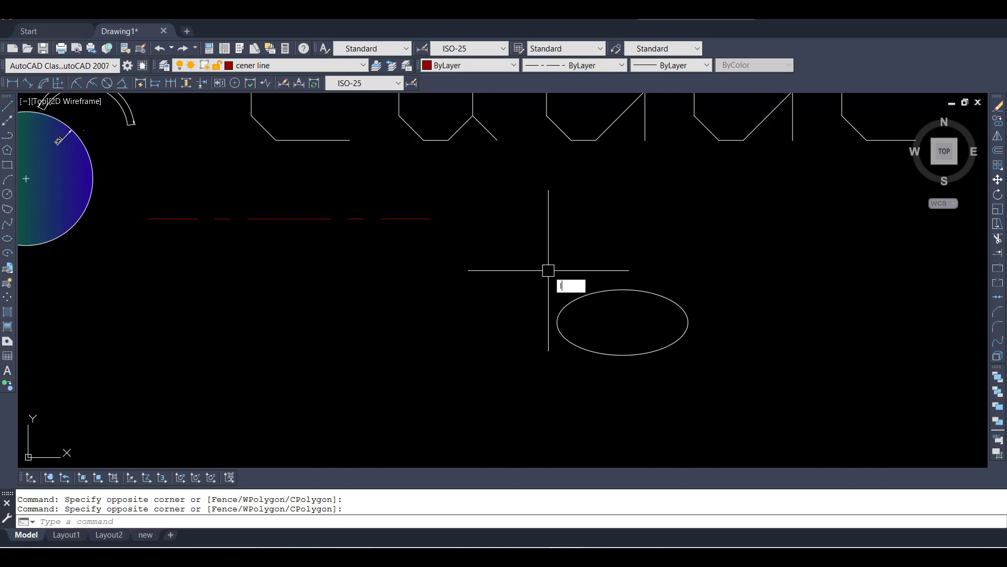
{"action": "type", "text": "e"}
{"action": "key", "text": "Return"}
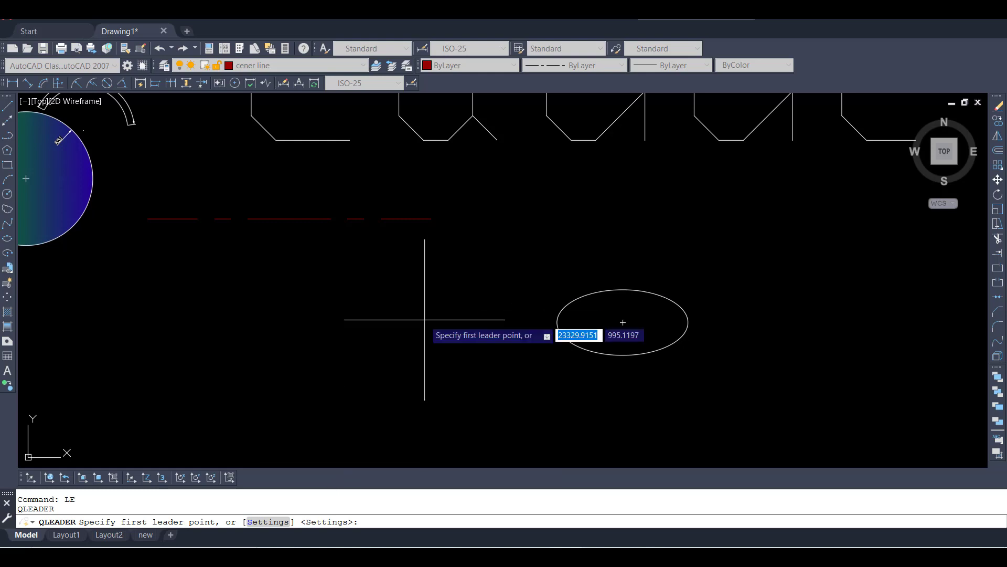
{"action": "type", "text": "s"}
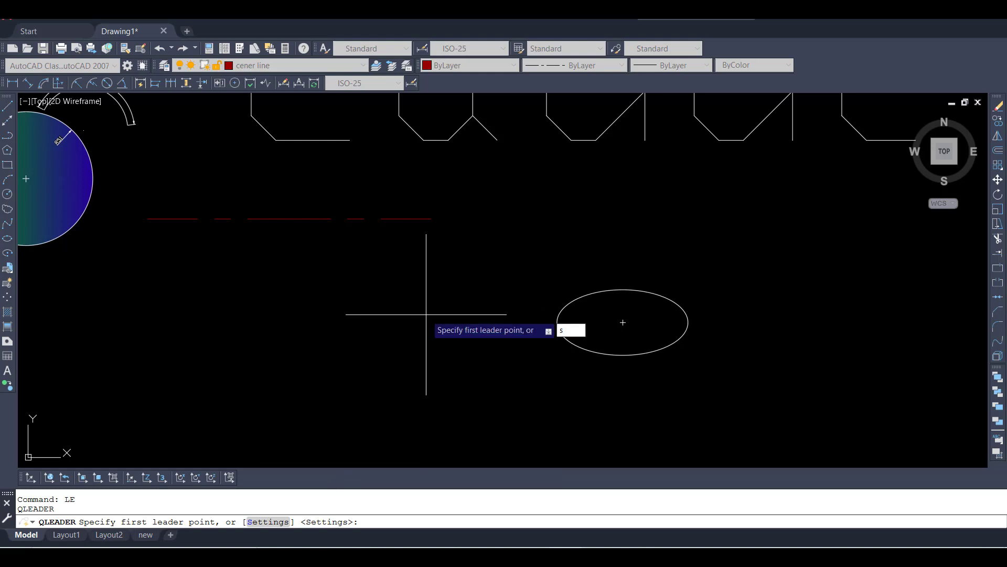
{"action": "key", "text": "Return"}
{"action": "left_click_drag", "start_coordinate": [505, 166], "coordinate": [344, 240]}
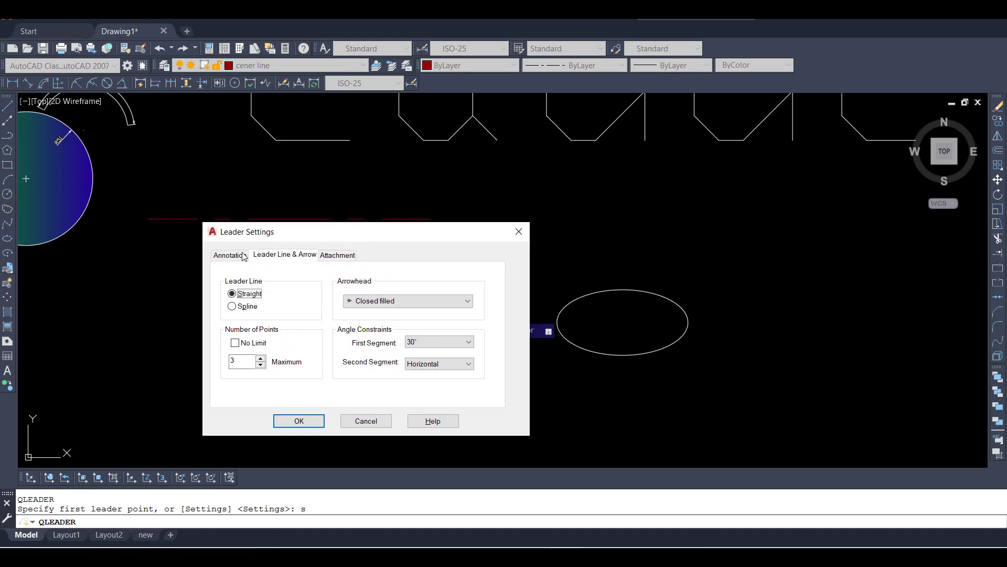
{"action": "left_click", "coordinate": [242, 256]}
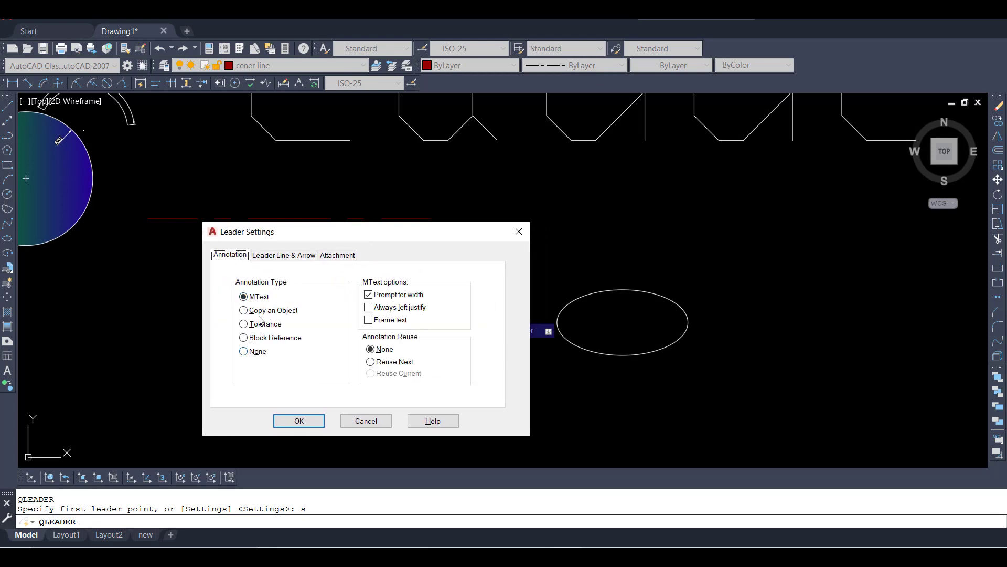
{"action": "left_click", "coordinate": [284, 255]}
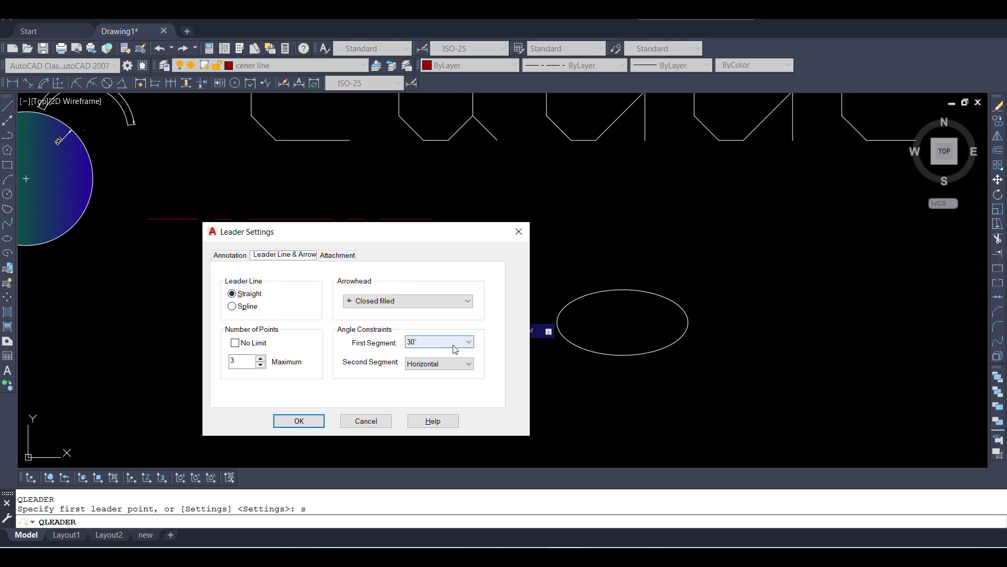
{"action": "left_click", "coordinate": [434, 347]}
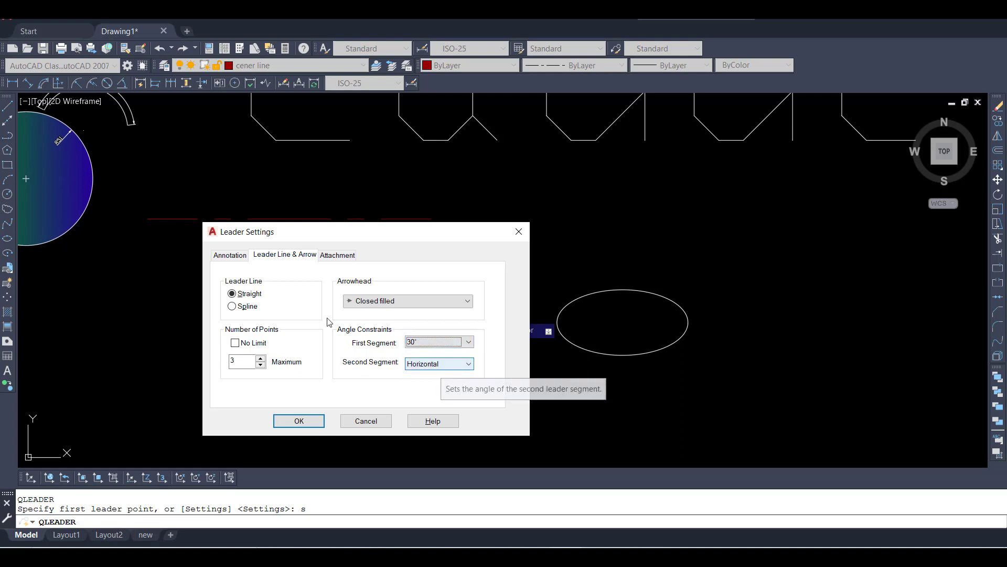
{"action": "left_click", "coordinate": [336, 256]}
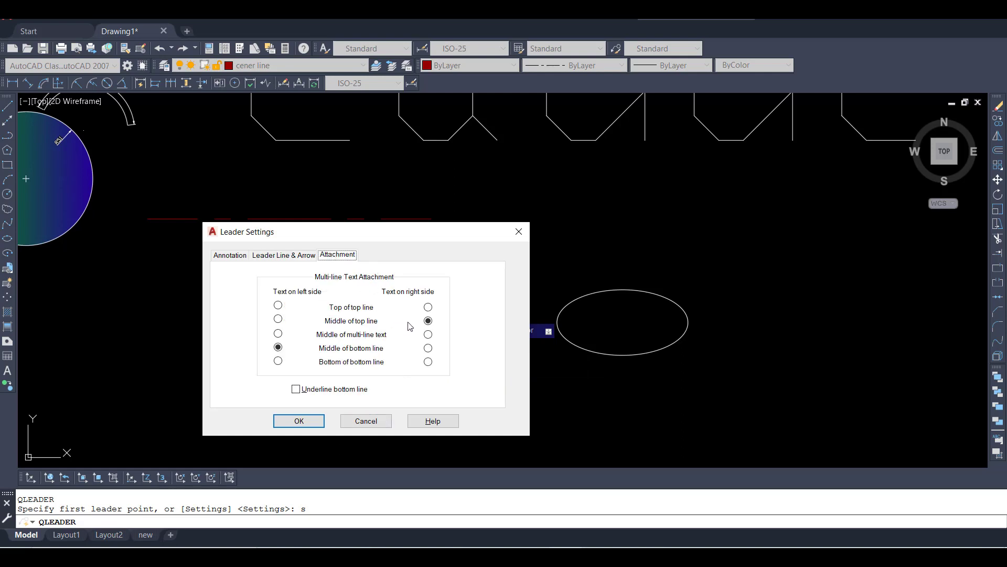
{"action": "left_click", "coordinate": [267, 255]}
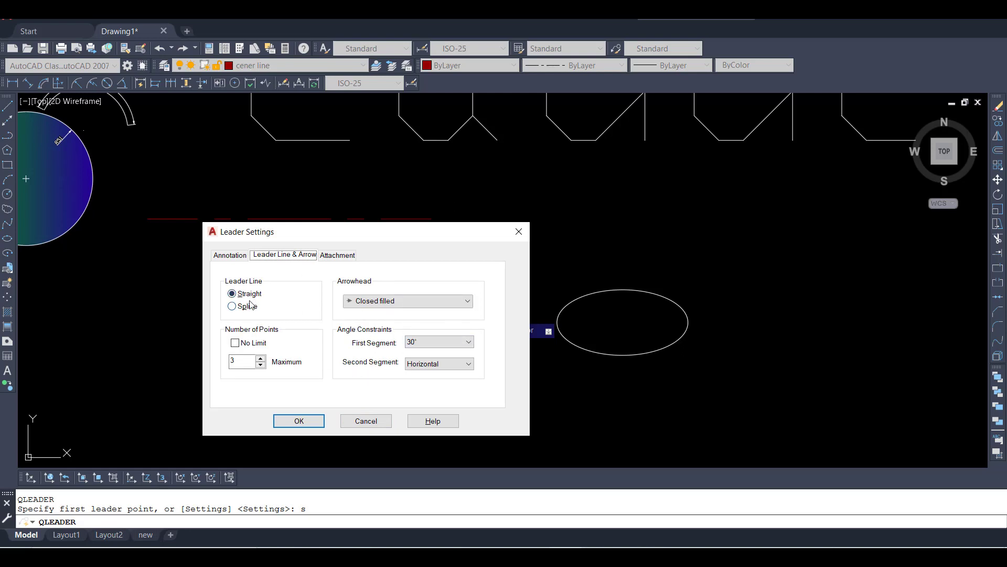
{"action": "left_click", "coordinate": [299, 421]}
- Draw a three-point leader from the ellipse's right edge up and to the right
{"action": "scroll", "coordinate": [679, 332], "scroll_direction": "up", "scroll_amount": 2}
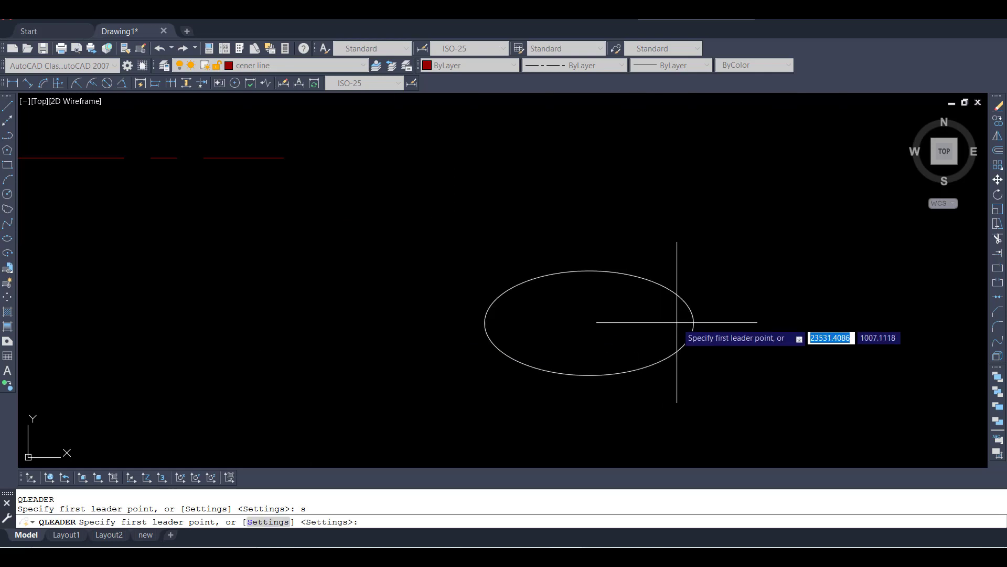
{"action": "middle_click_drag", "start_coordinate": [679, 333], "coordinate": [489, 317]}
{"action": "left_click", "coordinate": [460, 342]}
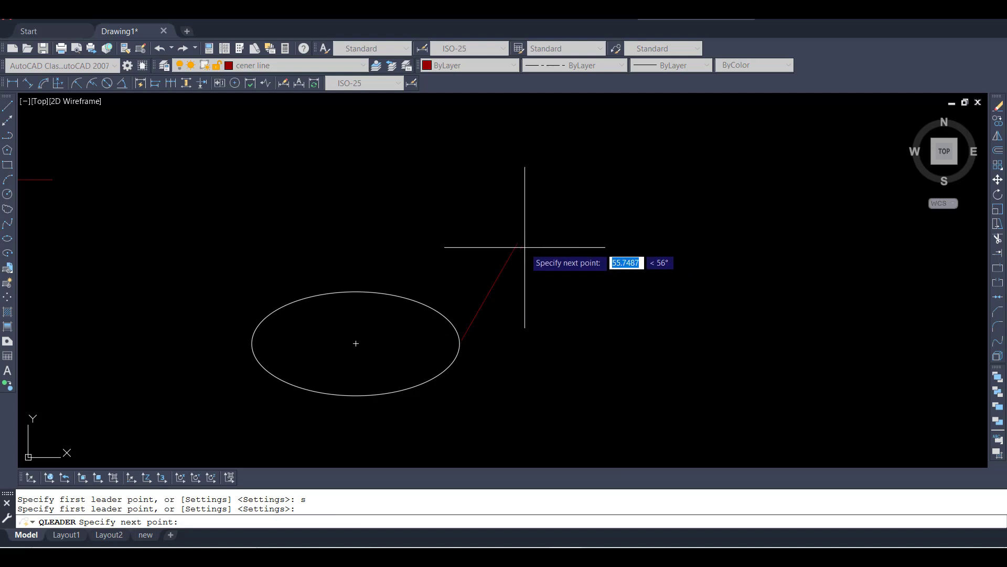
{"action": "left_click", "coordinate": [517, 243]}
{"action": "left_click", "coordinate": [536, 243]}
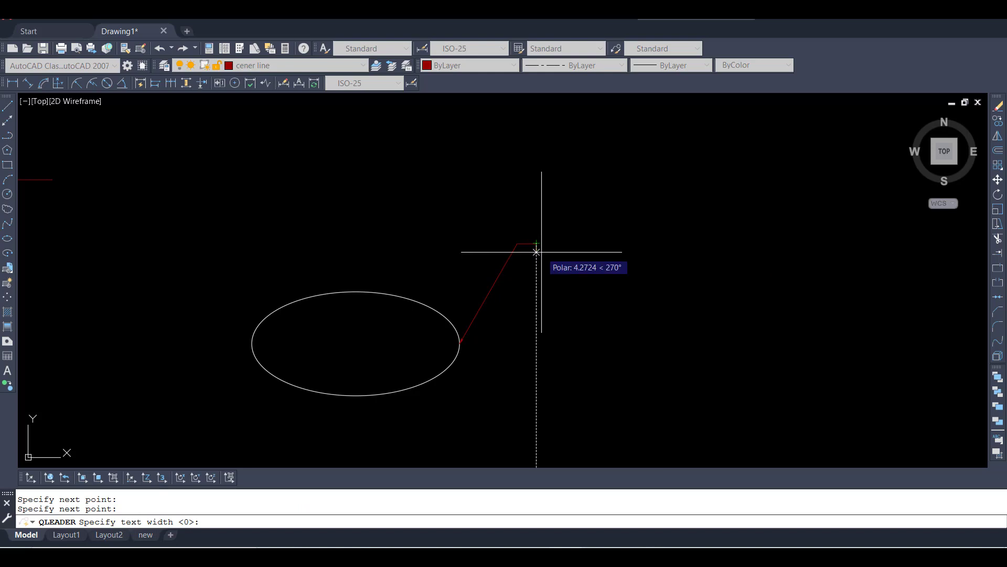
{"action": "key", "text": "Return"}
{"action": "key", "text": "Return"}
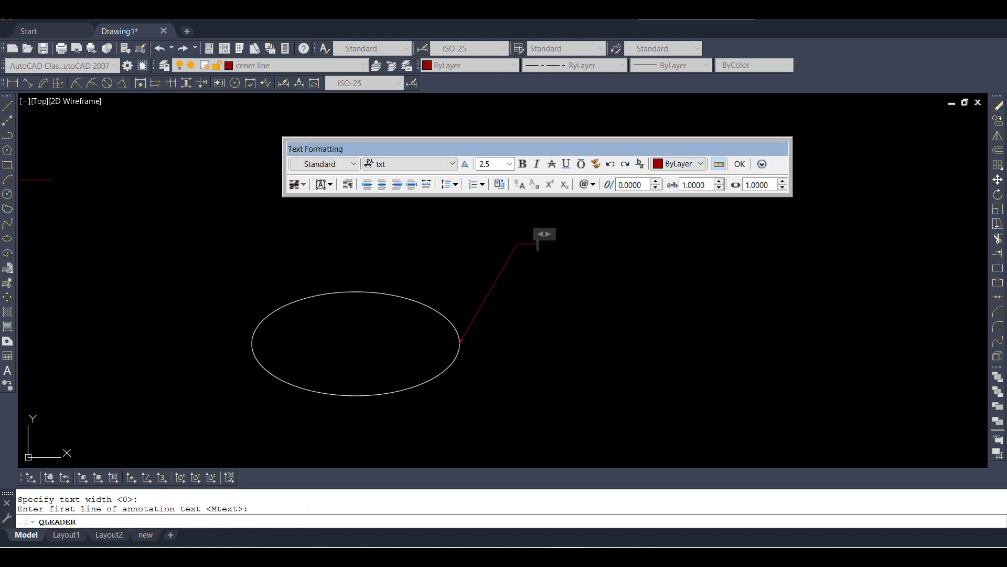
- Enter the leader's annotation text at height 25 in Red
{"action": "type", "text": "%%c"}
{"action": "key", "text": "BackSpace"}
{"action": "type", "text": "%%c"}
{"action": "scroll", "coordinate": [565, 246], "scroll_direction": "up", "scroll_amount": 4}
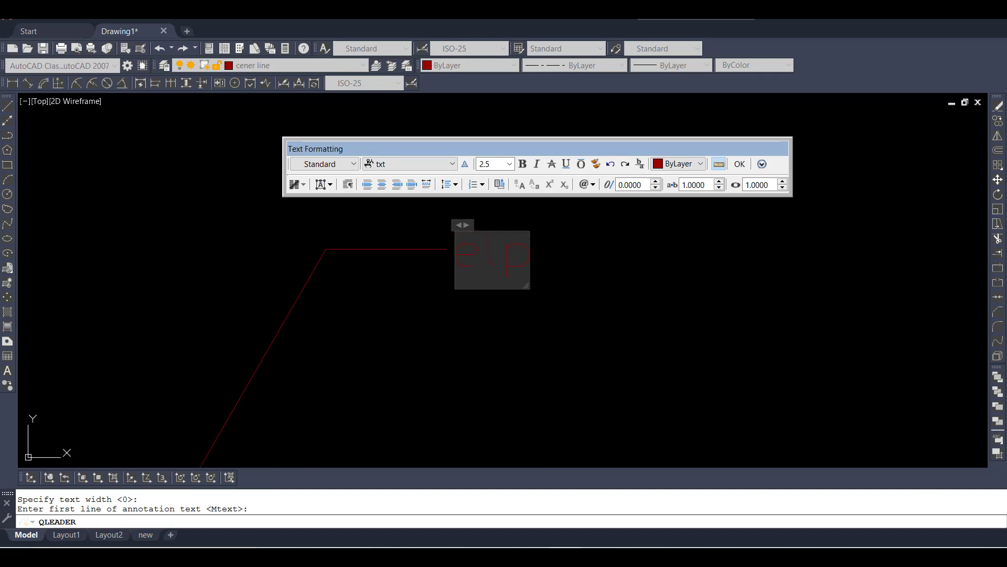
{"action": "left_click_drag", "start_coordinate": [537, 225], "coordinate": [593, 224]}
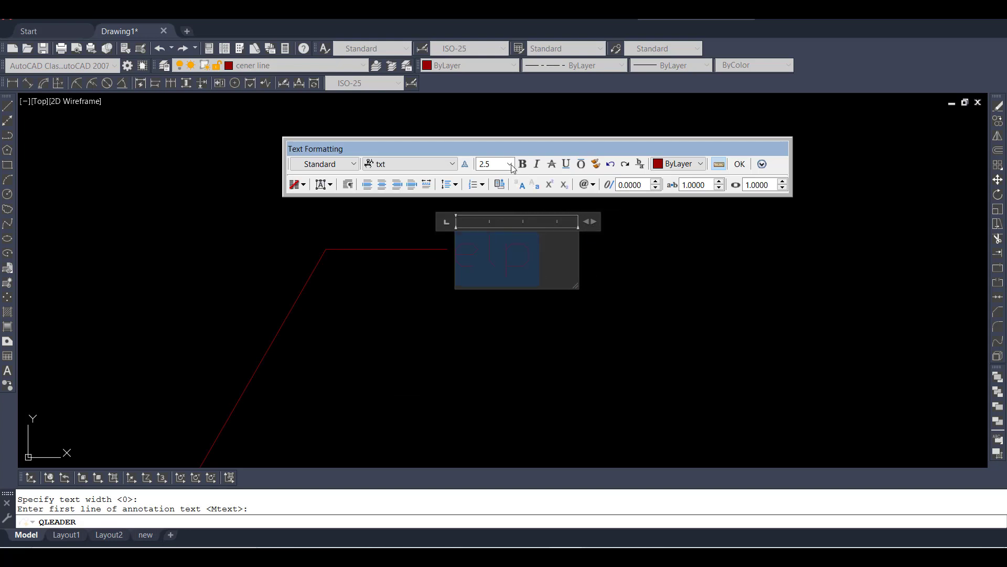
{"action": "double_click", "coordinate": [488, 164]}
{"action": "type", "text": "25"}
{"action": "key", "text": "Return"}
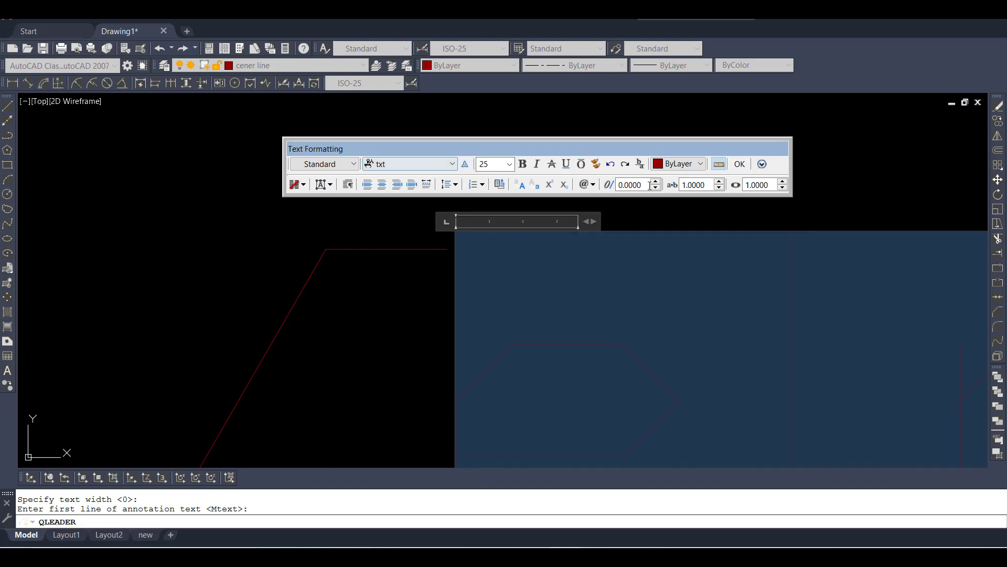
{"action": "left_click", "coordinate": [700, 164]}
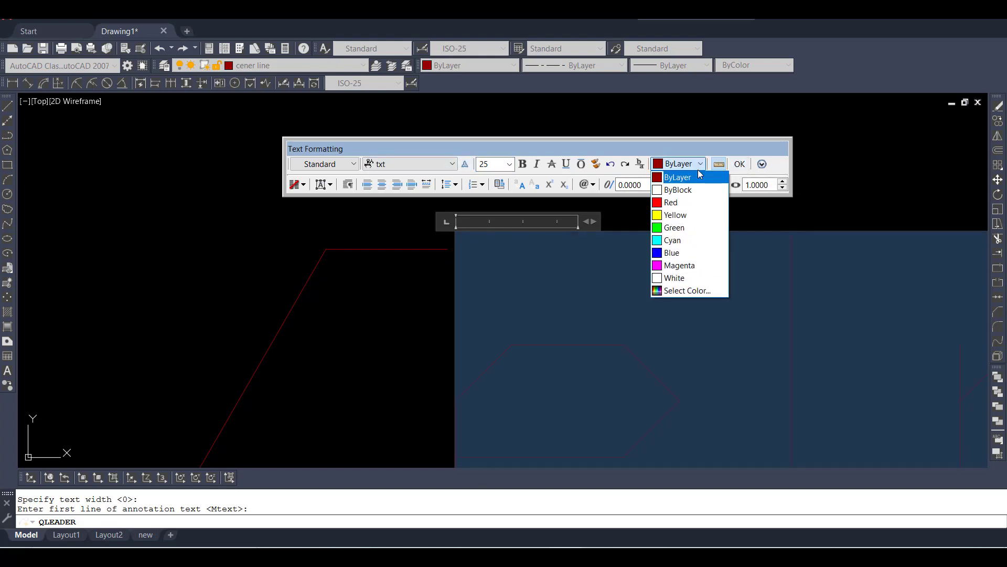
{"action": "left_click", "coordinate": [682, 203]}
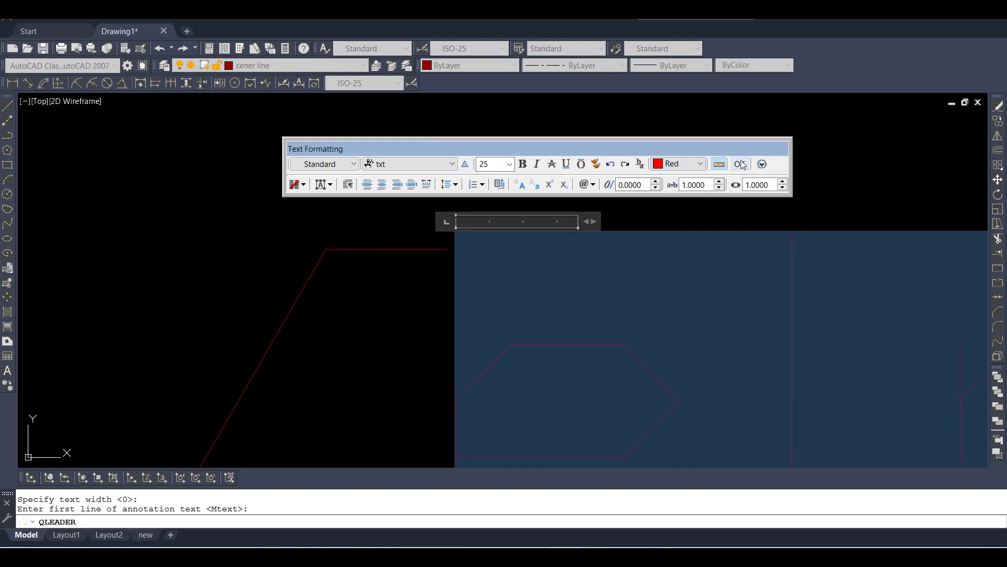
{"action": "left_click", "coordinate": [742, 165]}
{"action": "scroll", "coordinate": [577, 200], "scroll_direction": "down", "scroll_amount": 3}
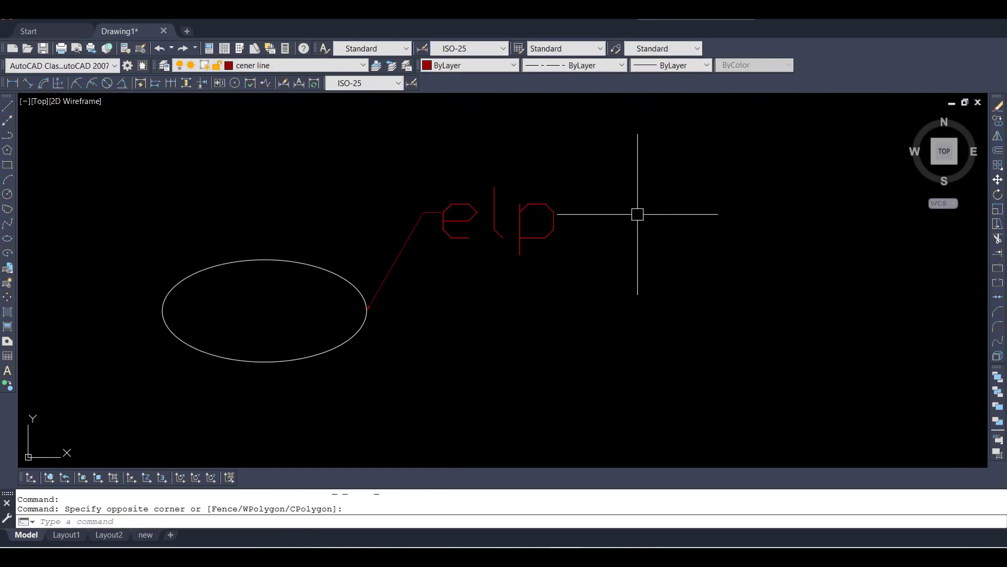
- Use LEN's Total option to lengthen the red dashed centre line to 500
{"action": "scroll", "coordinate": [396, 295], "scroll_direction": "up", "scroll_amount": 3}
{"action": "scroll", "coordinate": [524, 277], "scroll_direction": "down", "scroll_amount": 3}
{"action": "middle_click_drag", "start_coordinate": [56, 202], "coordinate": [593, 299]}
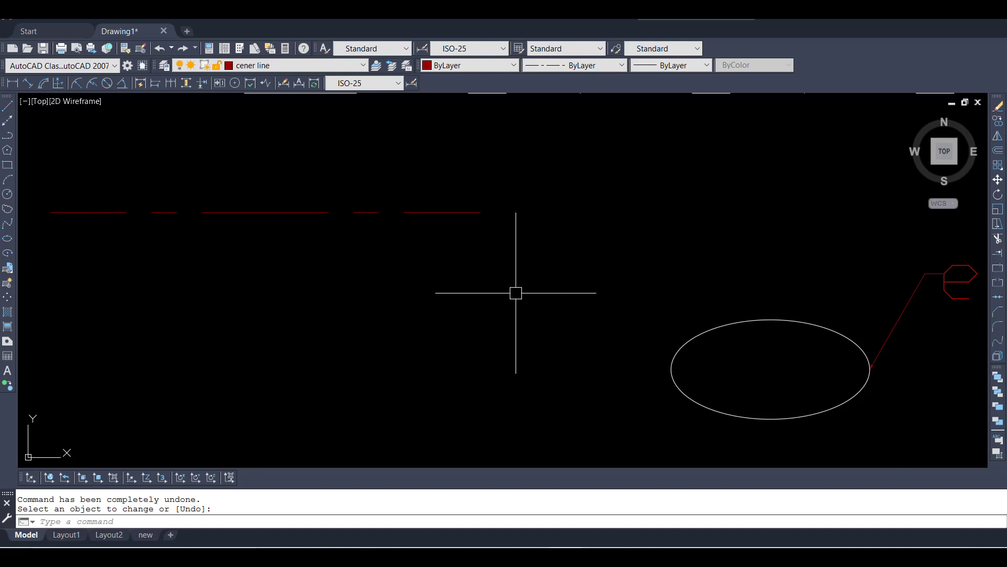
{"action": "scroll", "coordinate": [409, 262], "scroll_direction": "down", "scroll_amount": 2}
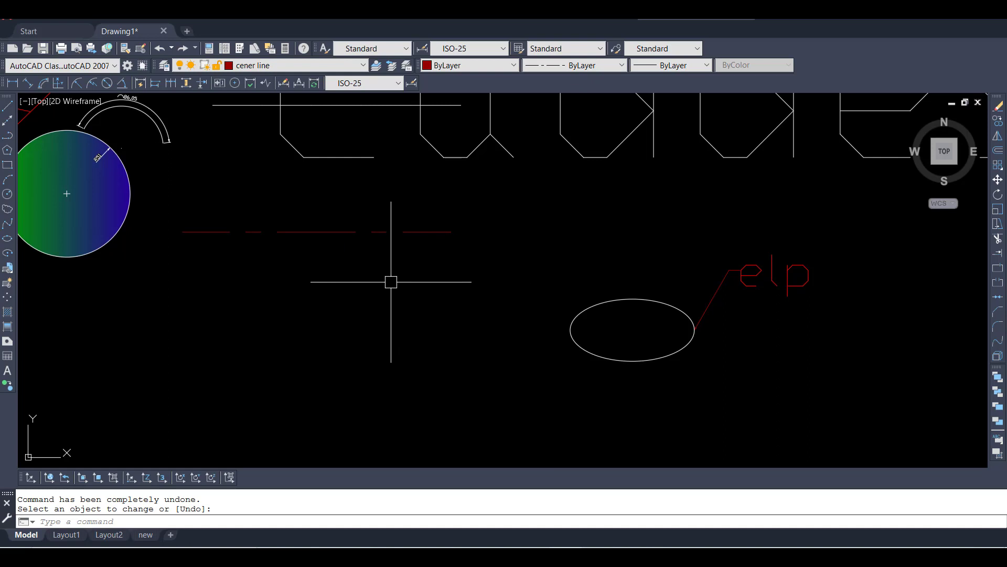
{"action": "type", "text": "LEN"}
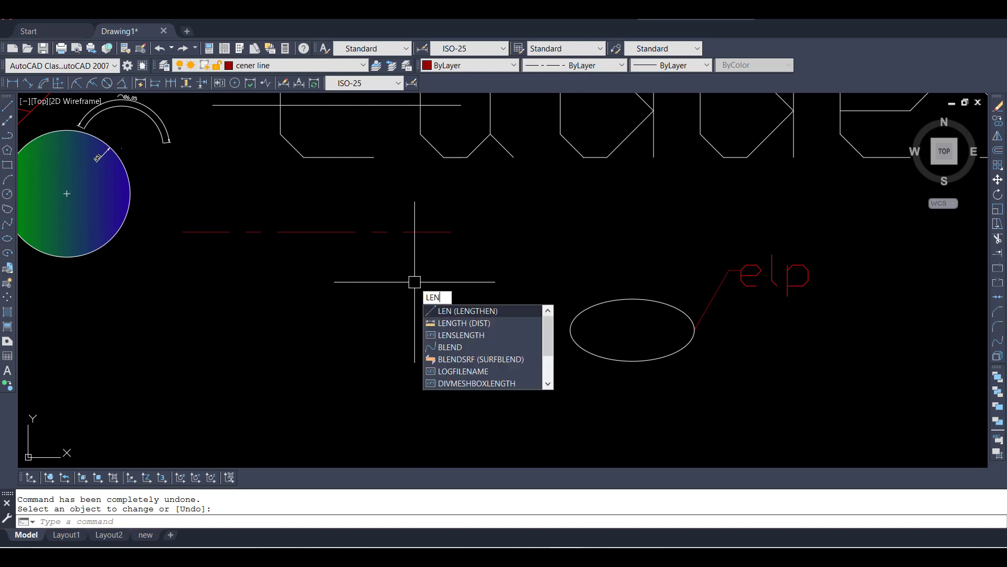
{"action": "key", "text": "Return"}
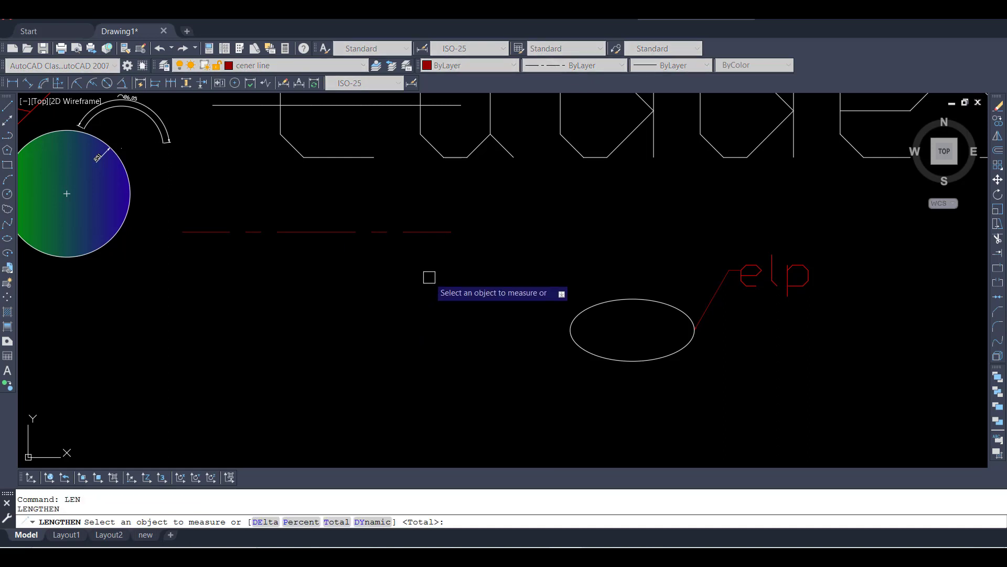
{"action": "type", "text": "T"}
{"action": "key", "text": "Return"}
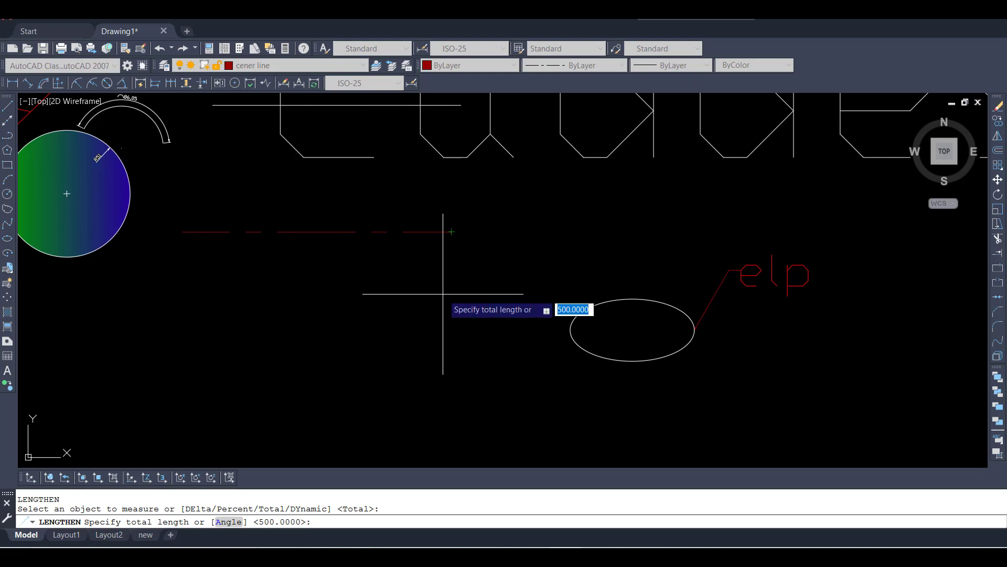
{"action": "key", "text": "Return"}
{"action": "left_click", "coordinate": [438, 227]}
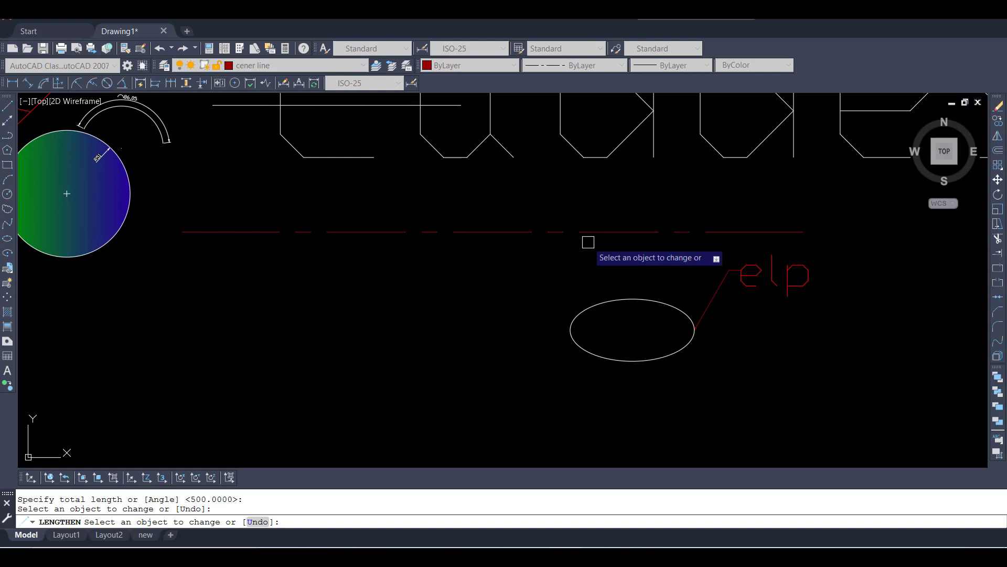
{"action": "key", "text": "Escape"}
{"action": "left_click", "coordinate": [535, 299]}
{"action": "left_click", "coordinate": [434, 317]}
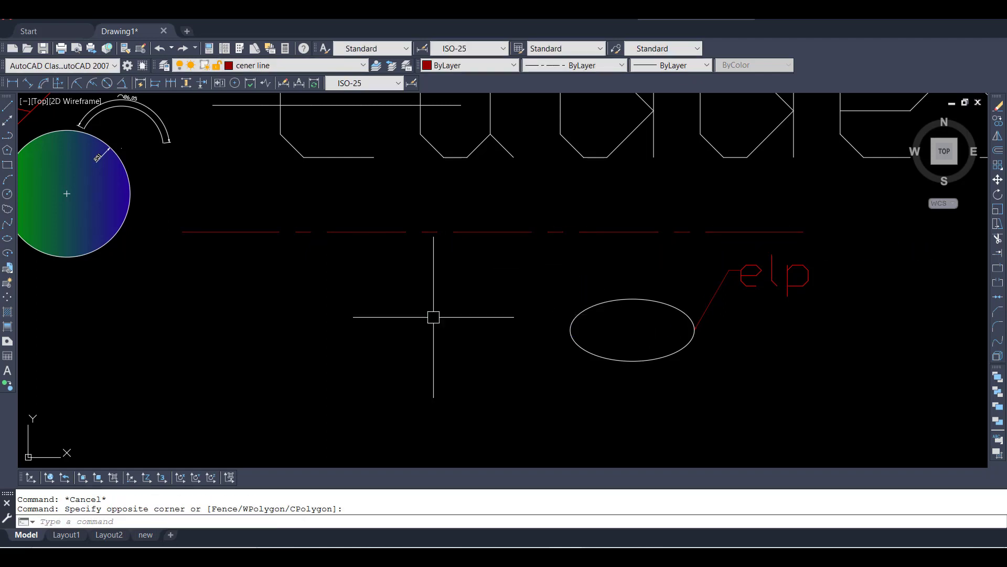
- List the centre line's properties, confirming length 500 at 0° on cener line
{"action": "type", "text": "li"}
{"action": "key", "text": "Return"}
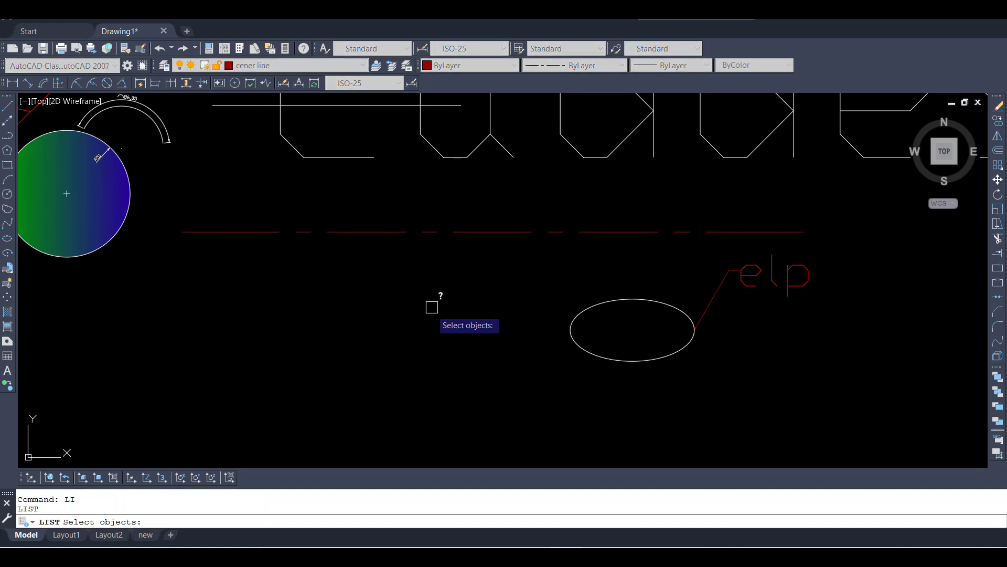
{"action": "left_click", "coordinate": [399, 232]}
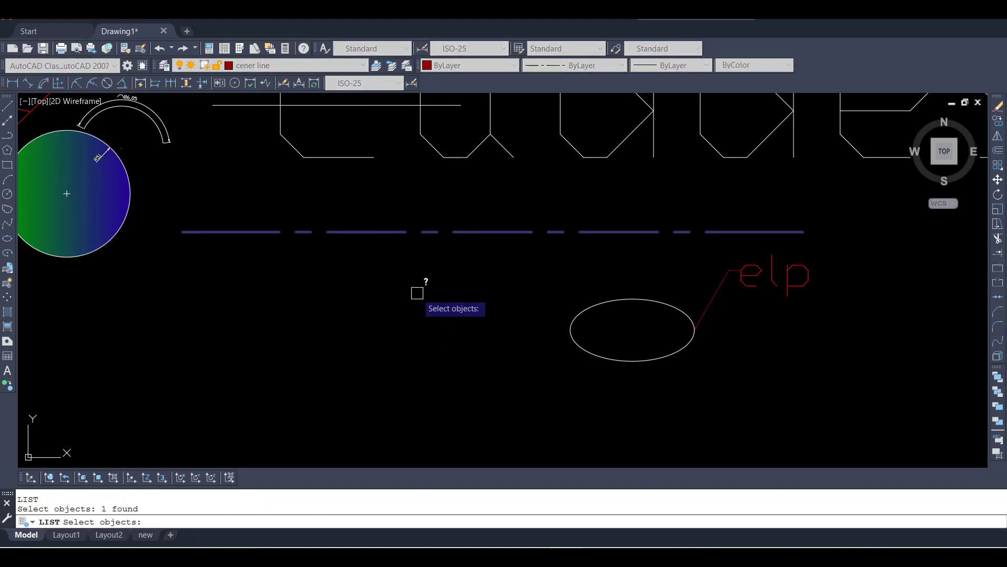
{"action": "key", "text": "Return"}
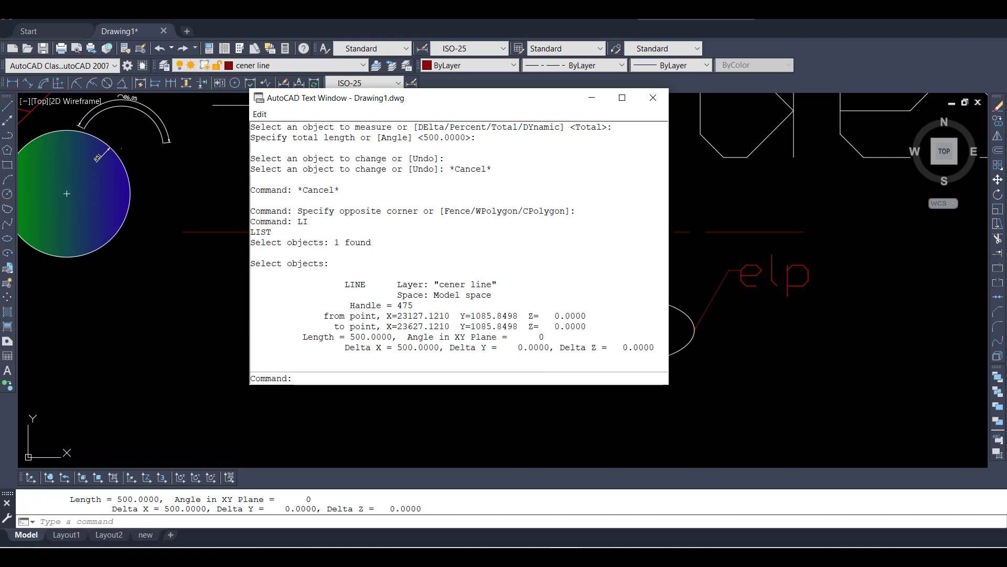
{"action": "left_click_drag", "start_coordinate": [469, 106], "coordinate": [387, 118]}
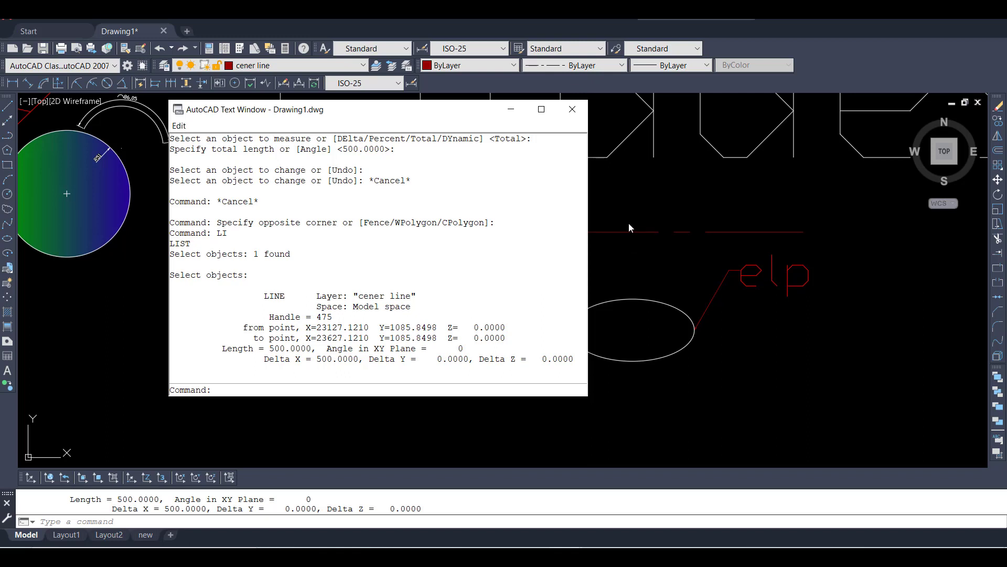
{"action": "left_click", "coordinate": [572, 109]}
- Create a new layout with the default name Layout3 via the LO command
{"action": "left_click", "coordinate": [368, 212]}
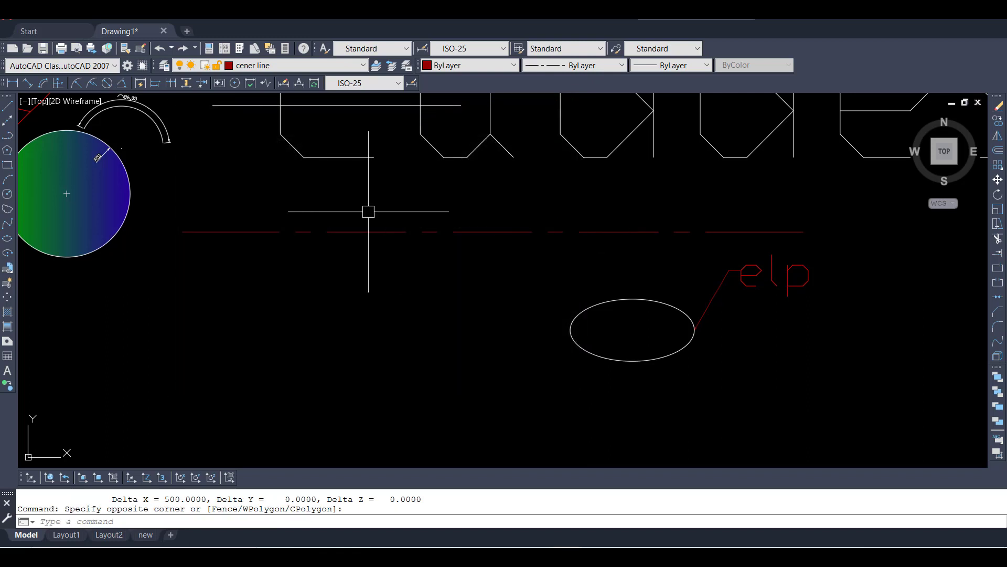
{"action": "type", "text": "LO"}
{"action": "key", "text": "Return"}
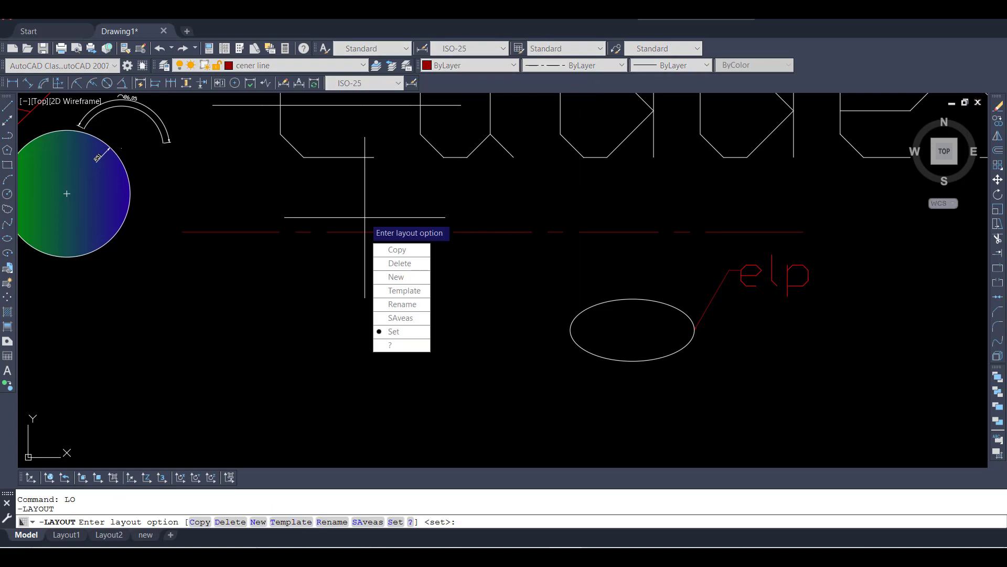
{"action": "left_click", "coordinate": [410, 280]}
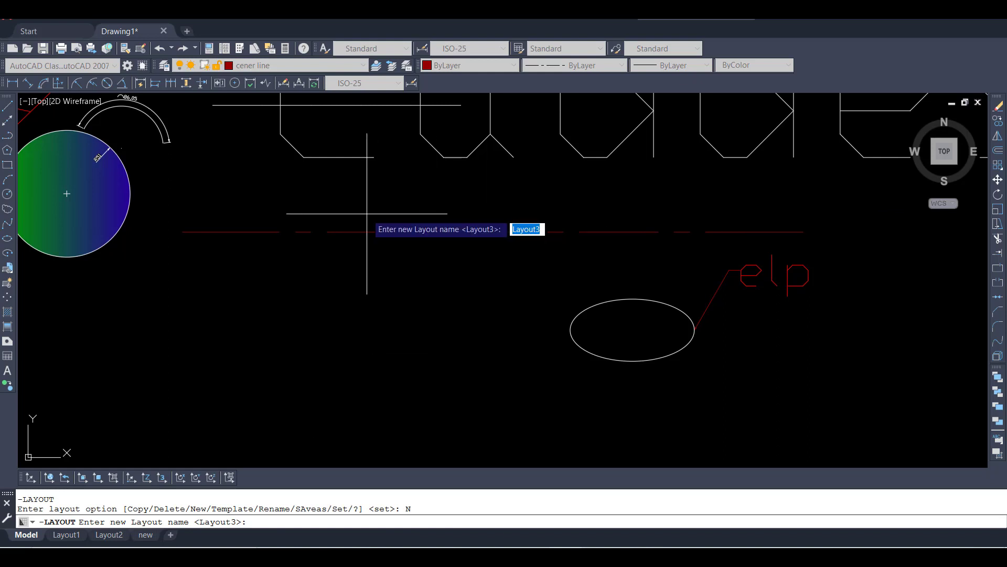
{"action": "key", "text": "Return"}
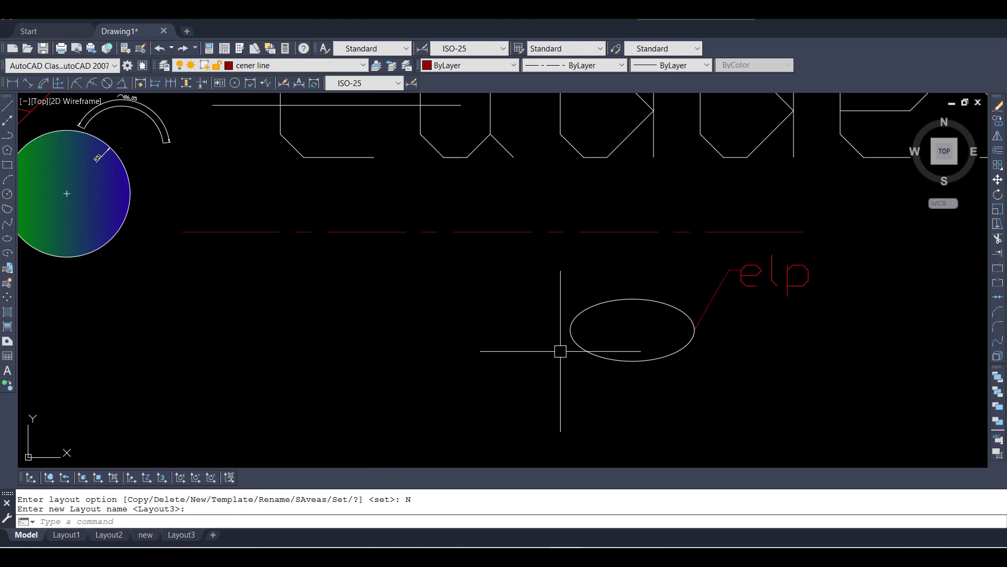
{"action": "left_click", "coordinate": [344, 372]}
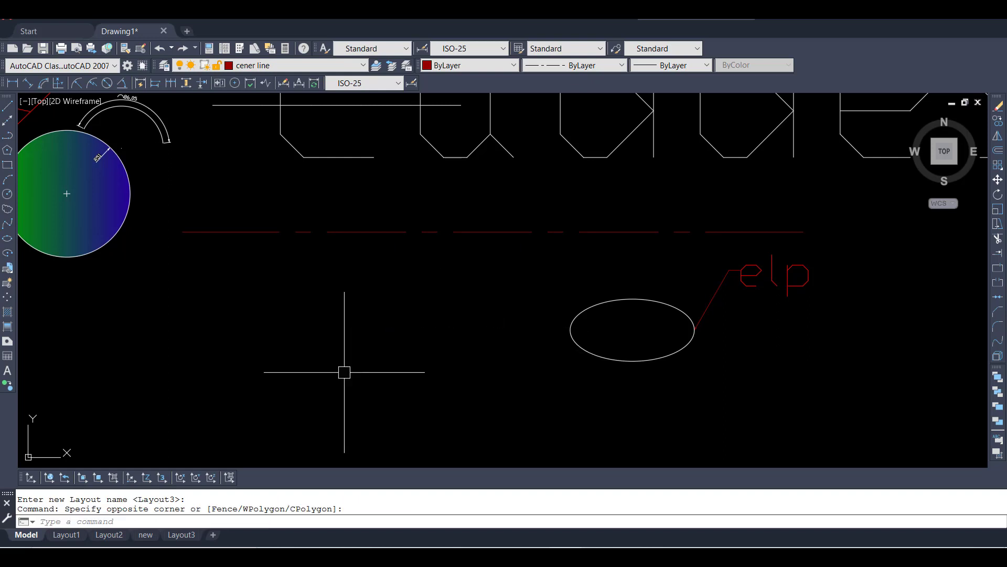
- Open the Linetype Manager and browse the acadiso.lin linetypes available to load
{"action": "type", "text": "LT"}
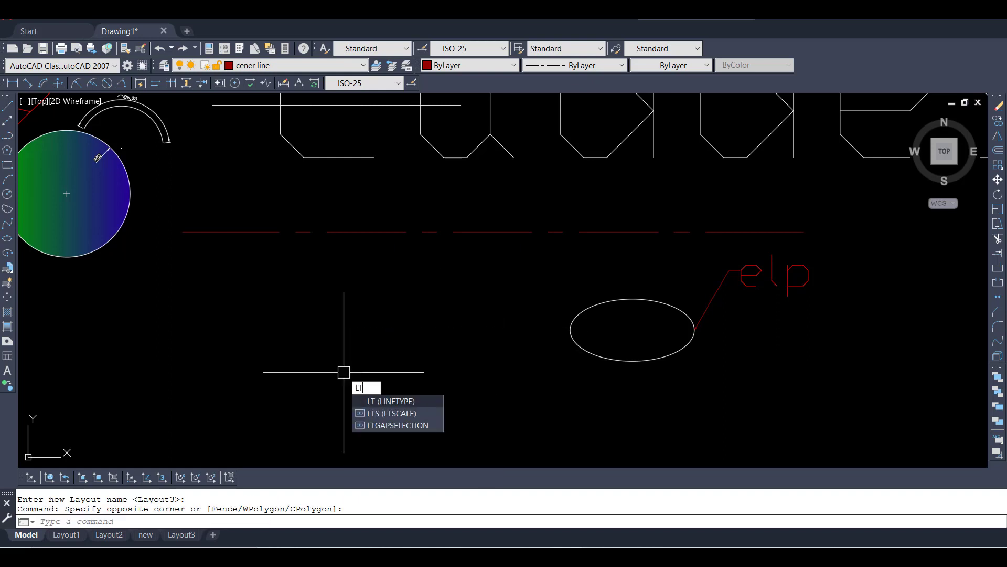
{"action": "key", "text": "Return"}
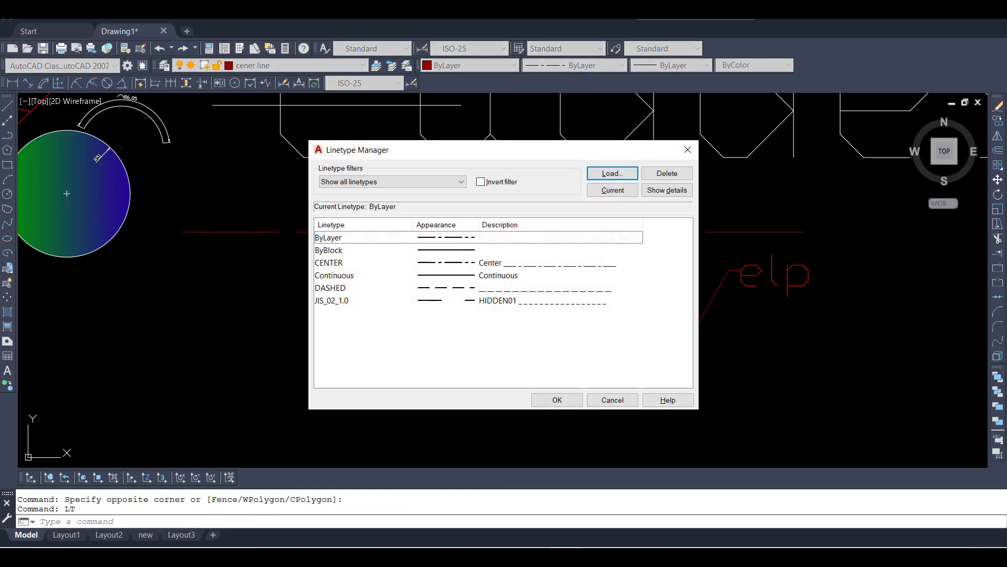
{"action": "left_click_drag", "start_coordinate": [469, 153], "coordinate": [388, 155]}
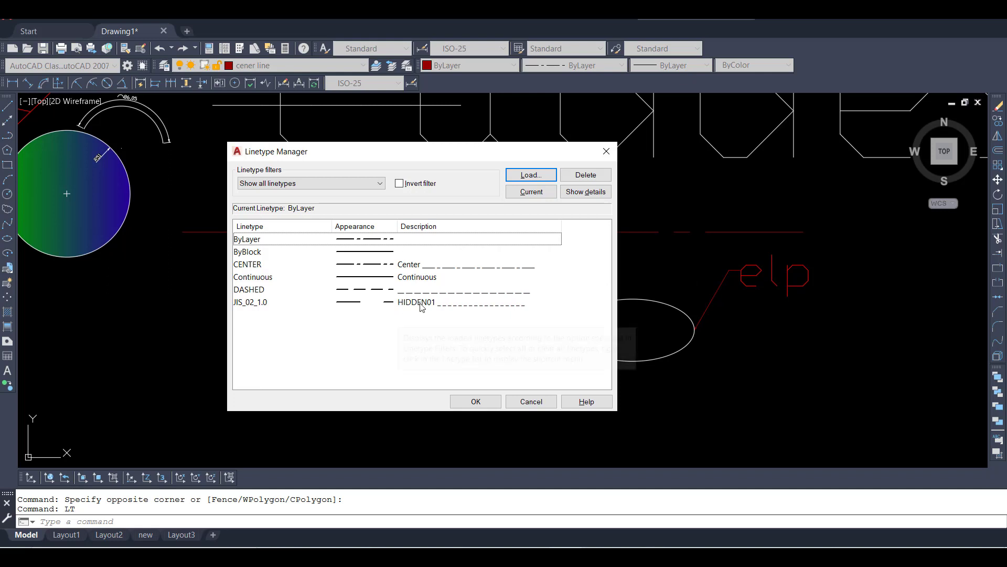
{"action": "left_click", "coordinate": [528, 176]}
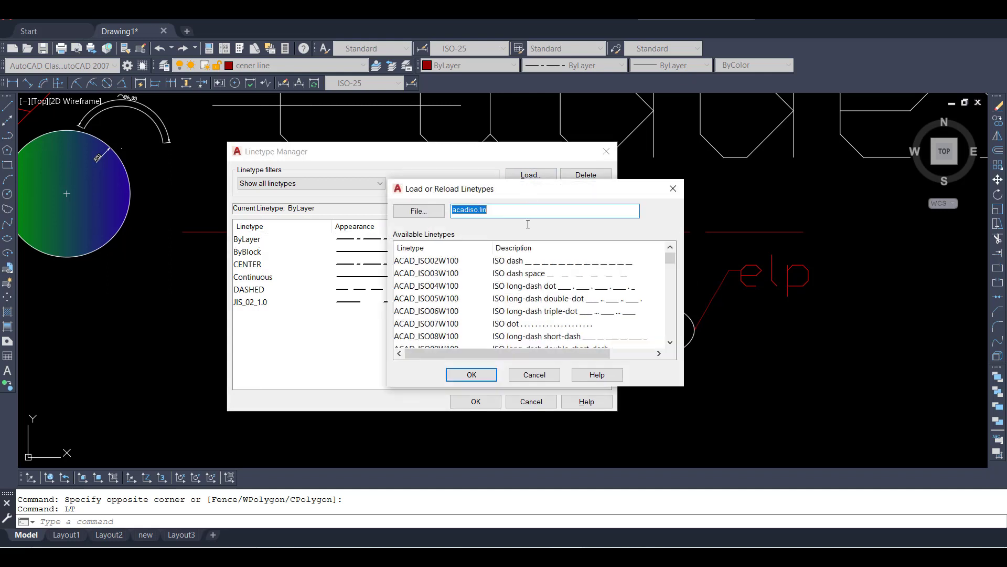
{"action": "scroll", "coordinate": [452, 286], "scroll_direction": "down", "scroll_amount": 2}
{"action": "scroll", "coordinate": [450, 286], "scroll_direction": "down", "scroll_amount": 3}
{"action": "scroll", "coordinate": [450, 285], "scroll_direction": "down", "scroll_amount": 3}
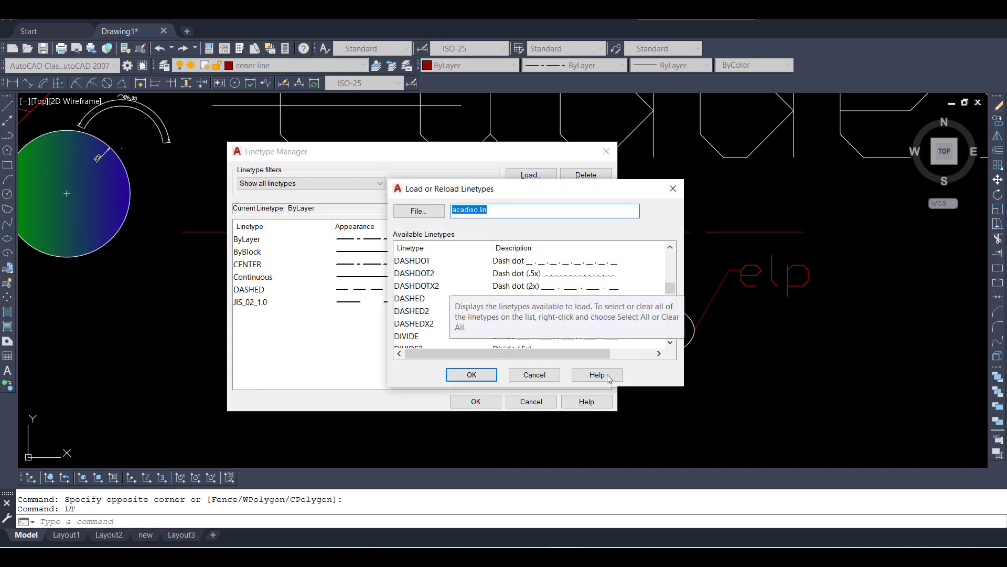
{"action": "left_click", "coordinate": [426, 298]}
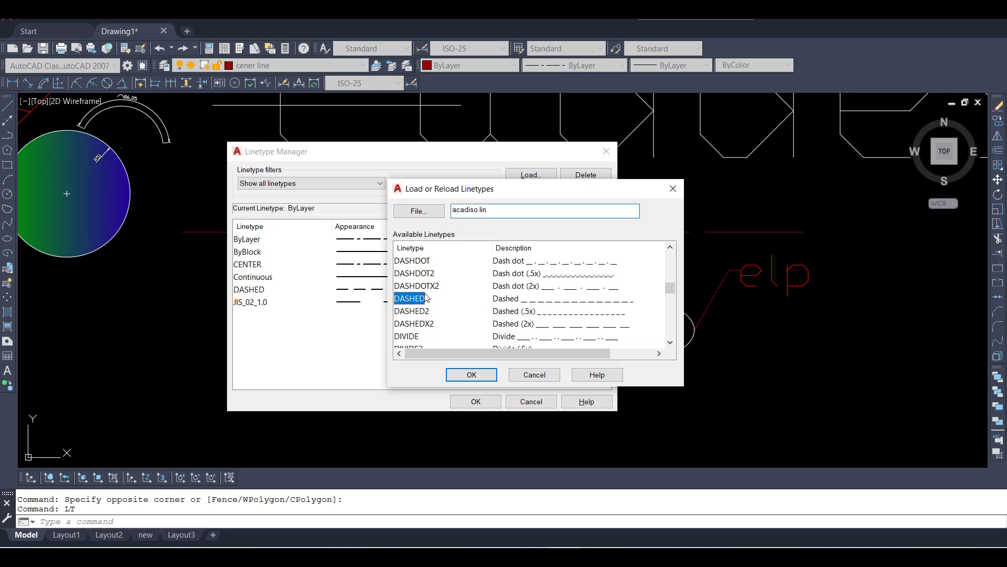
- Load every acadiso.lin linetype, reloading existing ones, and close the manager
{"action": "key", "text": "ctrl+a"}
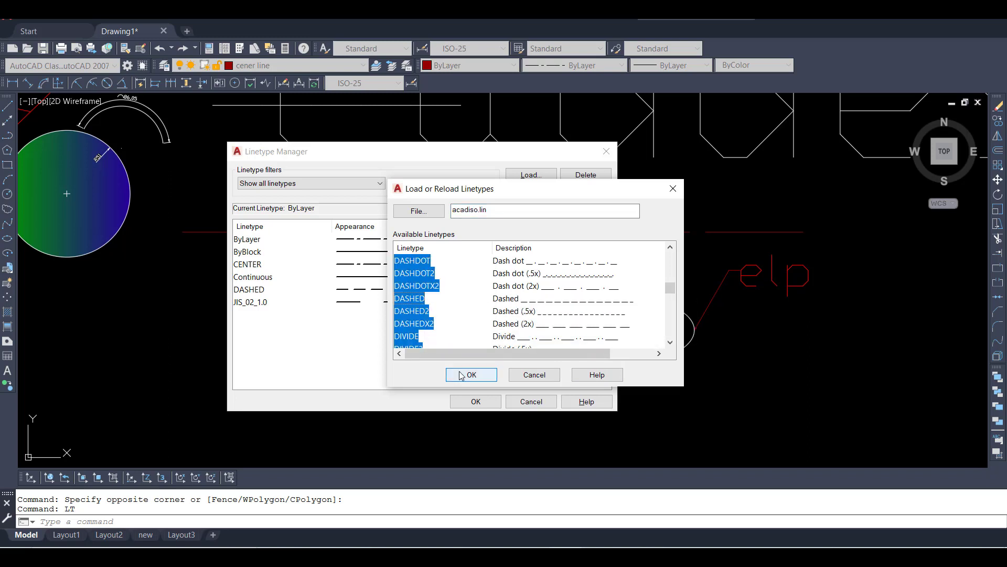
{"action": "left_click", "coordinate": [468, 376]}
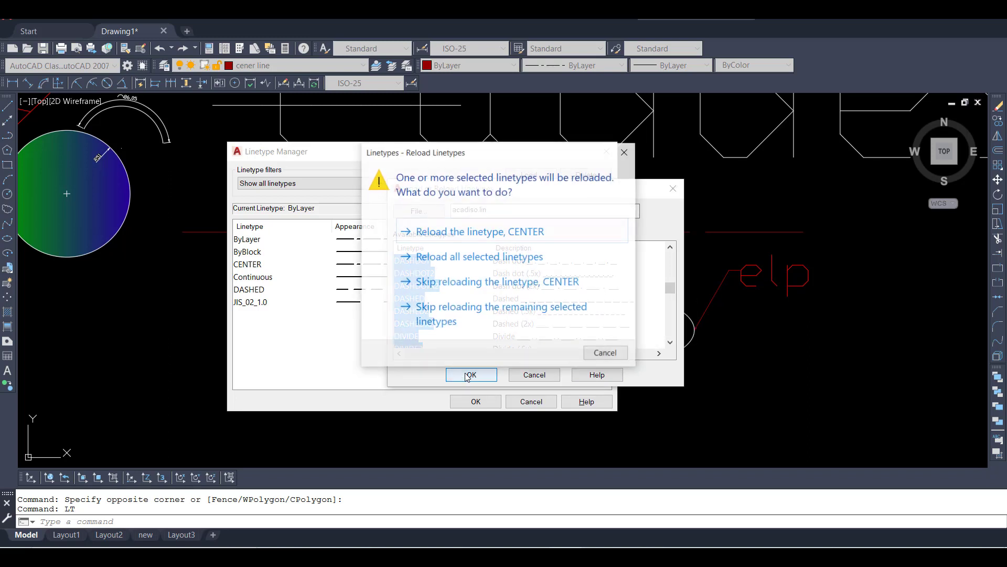
{"action": "left_click", "coordinate": [454, 232]}
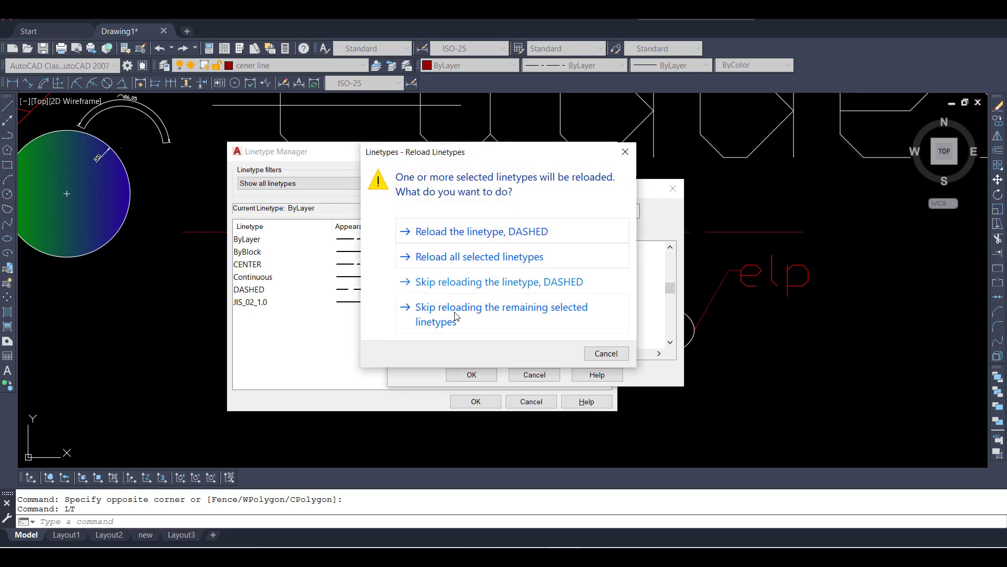
{"action": "left_click", "coordinate": [449, 259]}
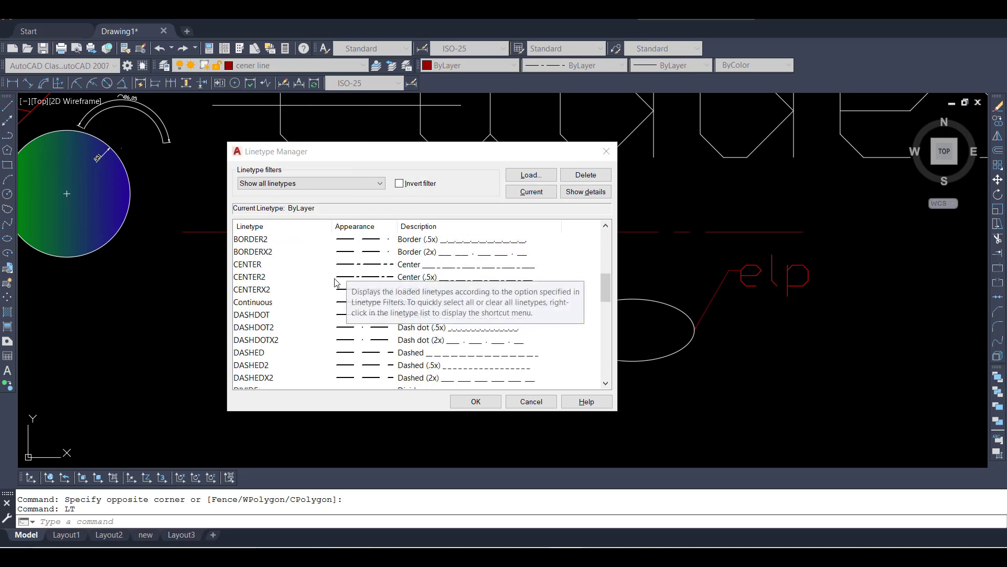
{"action": "scroll", "coordinate": [337, 282], "scroll_direction": "down", "scroll_amount": 3}
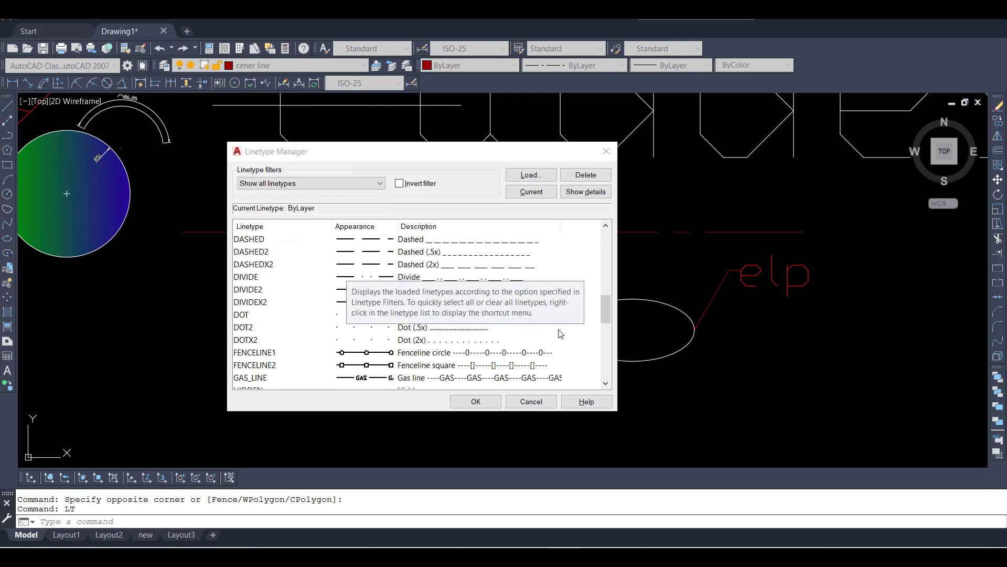
{"action": "left_click", "coordinate": [476, 401]}
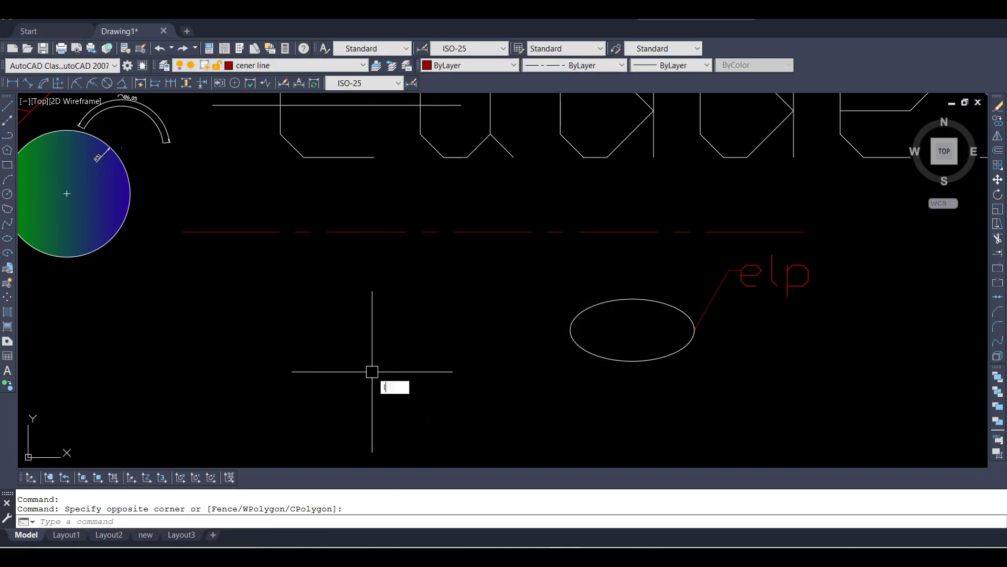
{"action": "type", "text": "lts"}
{"action": "key", "text": "Return"}
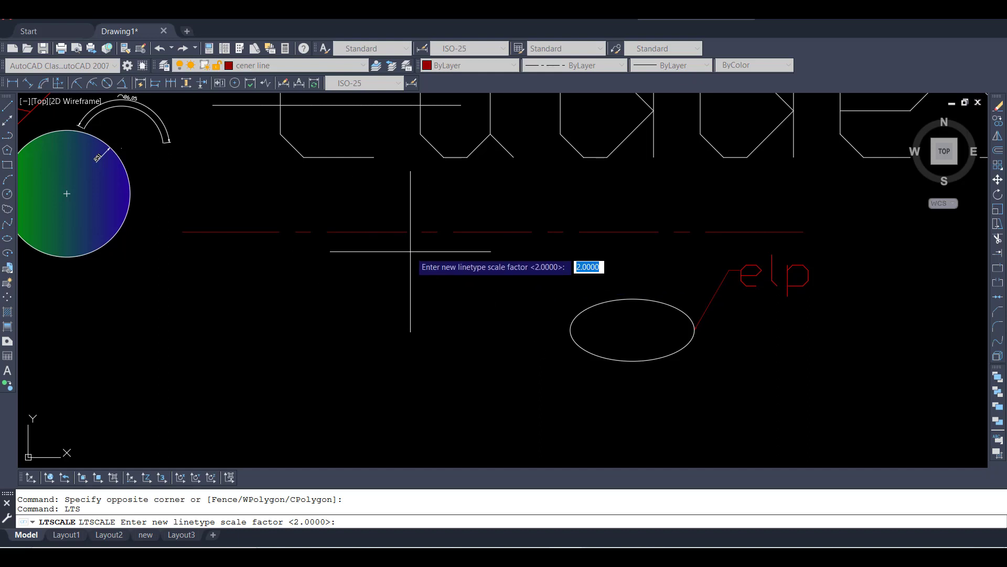
{"action": "type", "text": "4"}
{"action": "key", "text": "Return"}
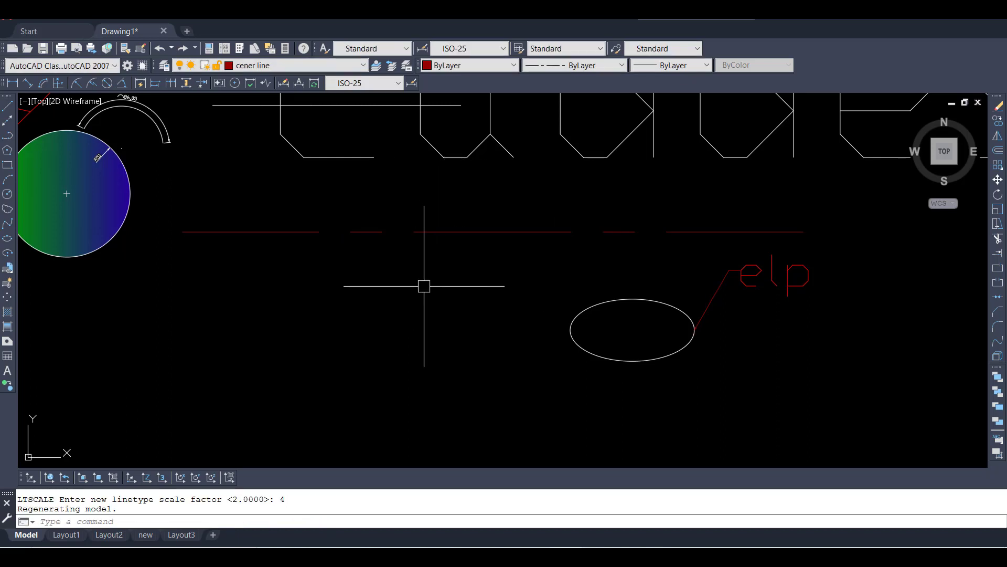
{"action": "key", "text": "ctrl+z"}
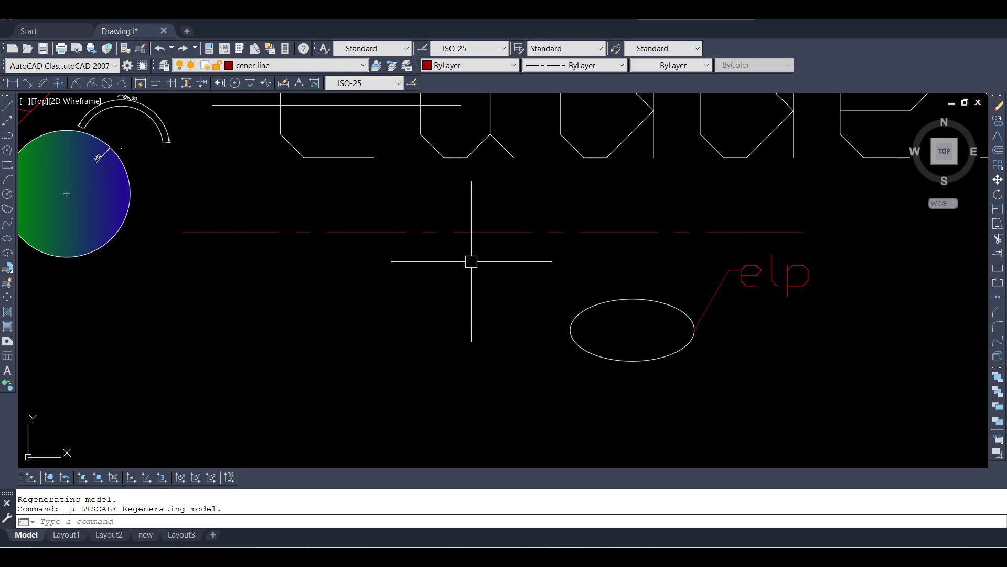
{"action": "left_click_drag", "start_coordinate": [468, 261], "coordinate": [373, 330]}
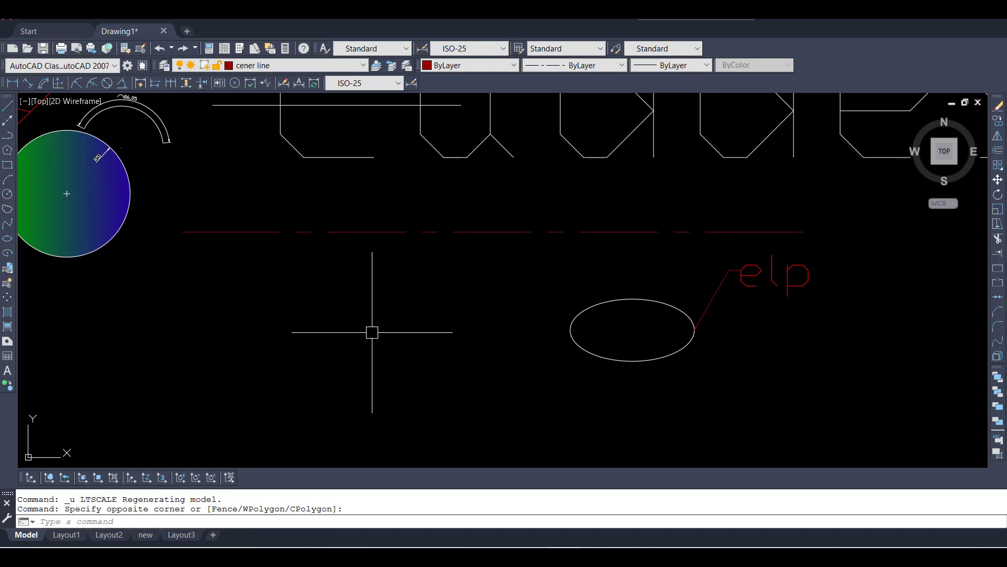
{"action": "left_click_drag", "start_coordinate": [444, 305], "coordinate": [323, 355]}
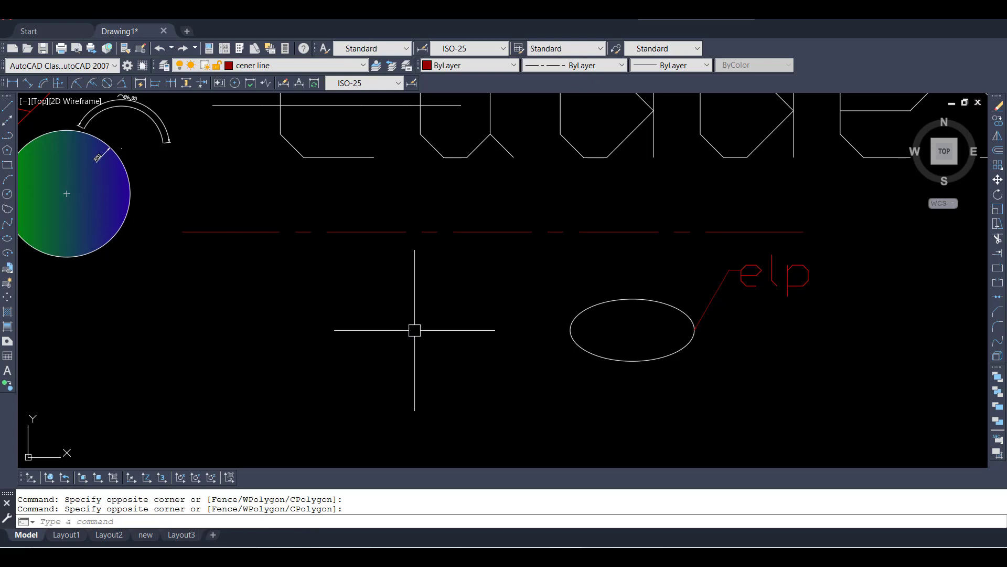
{"action": "scroll", "coordinate": [415, 328], "scroll_direction": "up", "scroll_amount": 2}
- Copy the red dashed centre line's properties onto the ellipse with MATCHPROP
{"action": "type", "text": "M"}
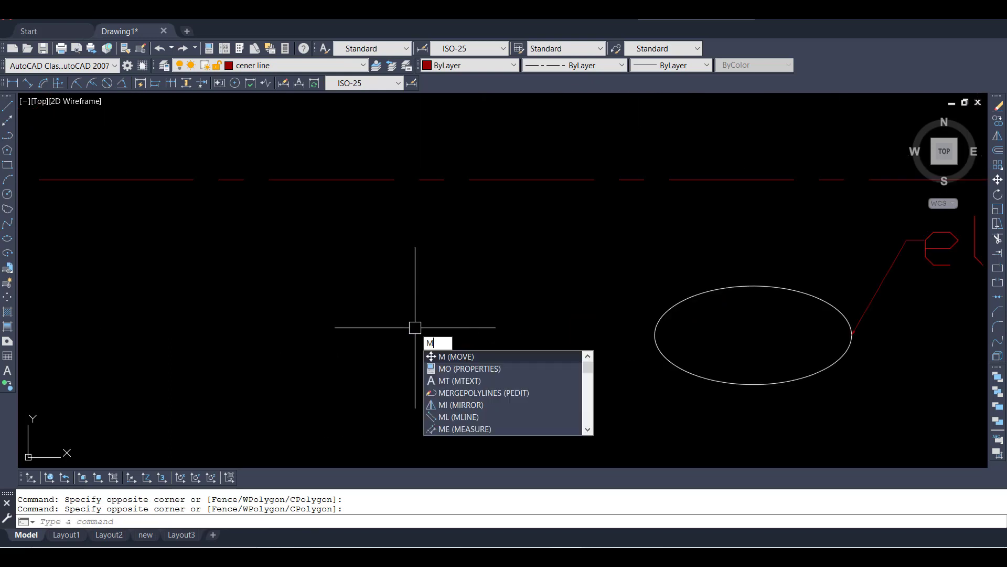
{"action": "type", "text": "A"}
{"action": "key", "text": "Return"}
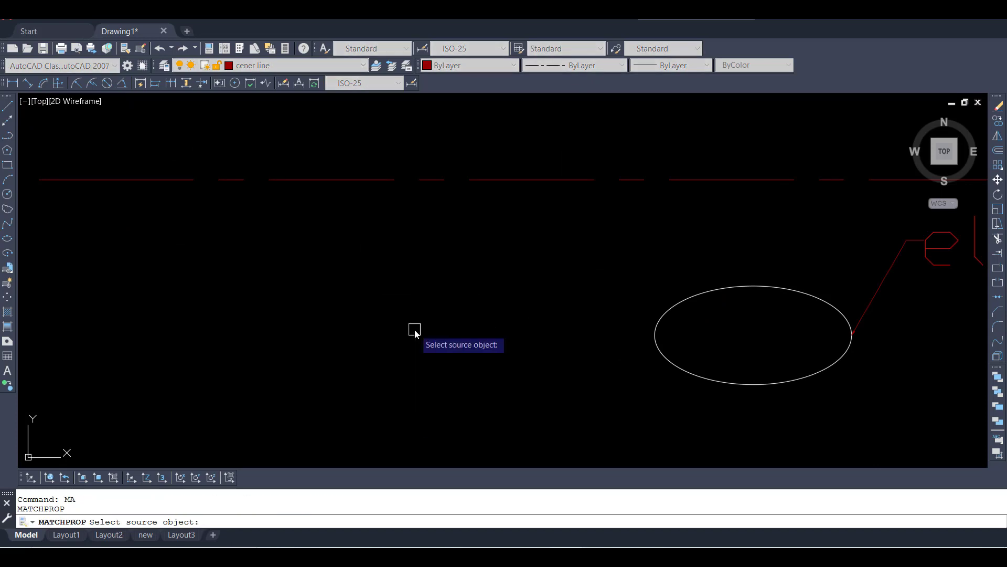
{"action": "scroll", "coordinate": [369, 324], "scroll_direction": "down", "scroll_amount": 2}
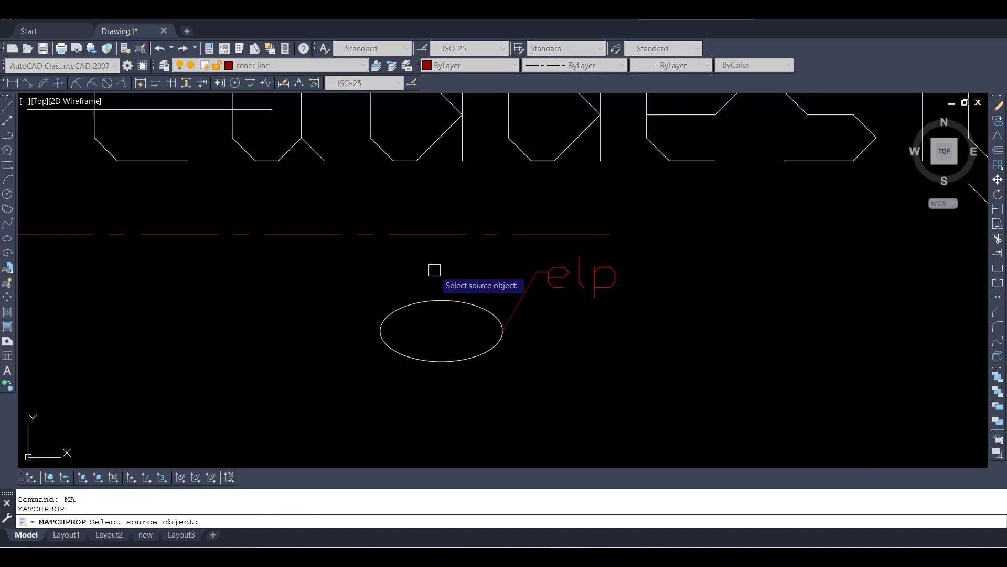
{"action": "left_click", "coordinate": [386, 233]}
{"action": "scroll", "coordinate": [490, 319], "scroll_direction": "up", "scroll_amount": 2}
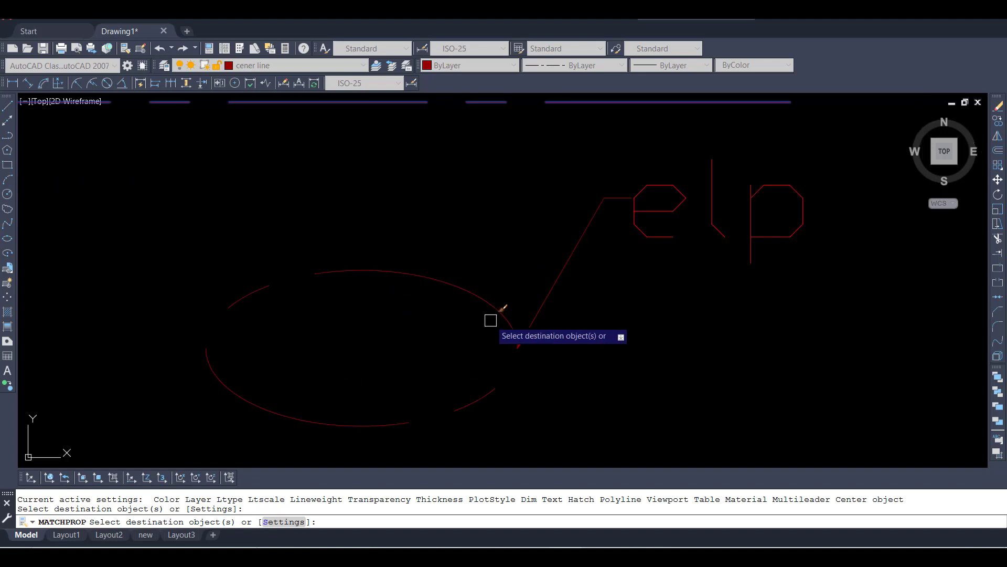
{"action": "scroll", "coordinate": [496, 324], "scroll_direction": "down", "scroll_amount": 4}
{"action": "scroll", "coordinate": [513, 268], "scroll_direction": "down", "scroll_amount": 4}
{"action": "scroll", "coordinate": [443, 255], "scroll_direction": "up", "scroll_amount": 5}
{"action": "scroll", "coordinate": [225, 248], "scroll_direction": "up", "scroll_amount": 1}
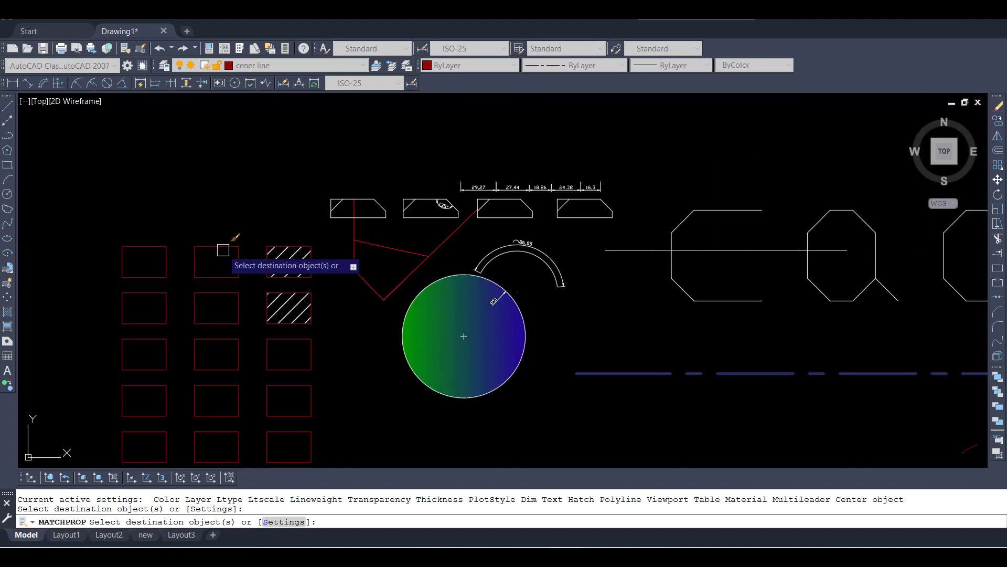
{"action": "left_click", "coordinate": [225, 249]}
{"action": "scroll", "coordinate": [533, 257], "scroll_direction": "up", "scroll_amount": 2}
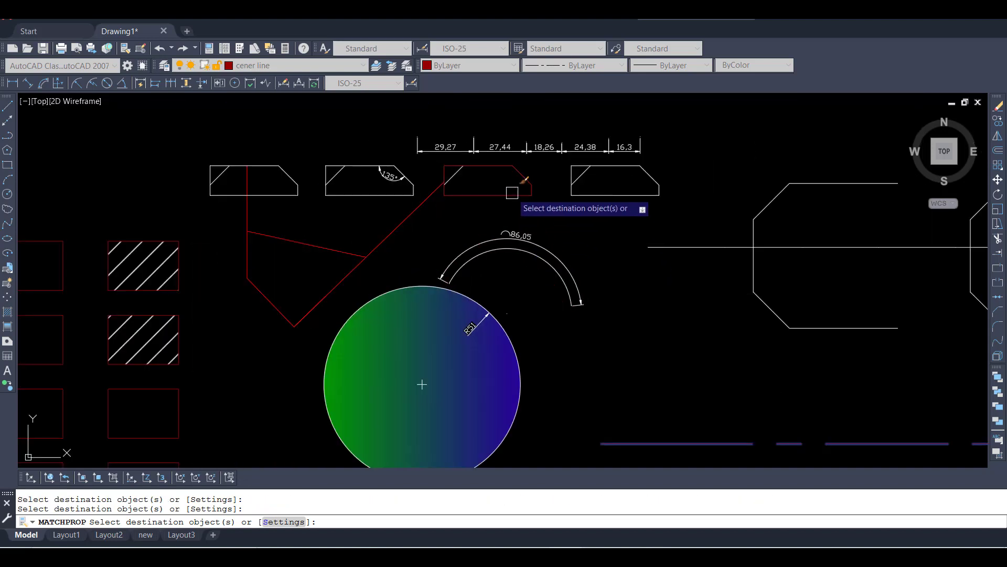
{"action": "scroll", "coordinate": [507, 193], "scroll_direction": "down", "scroll_amount": 3}
{"action": "right_click", "coordinate": [692, 332]}
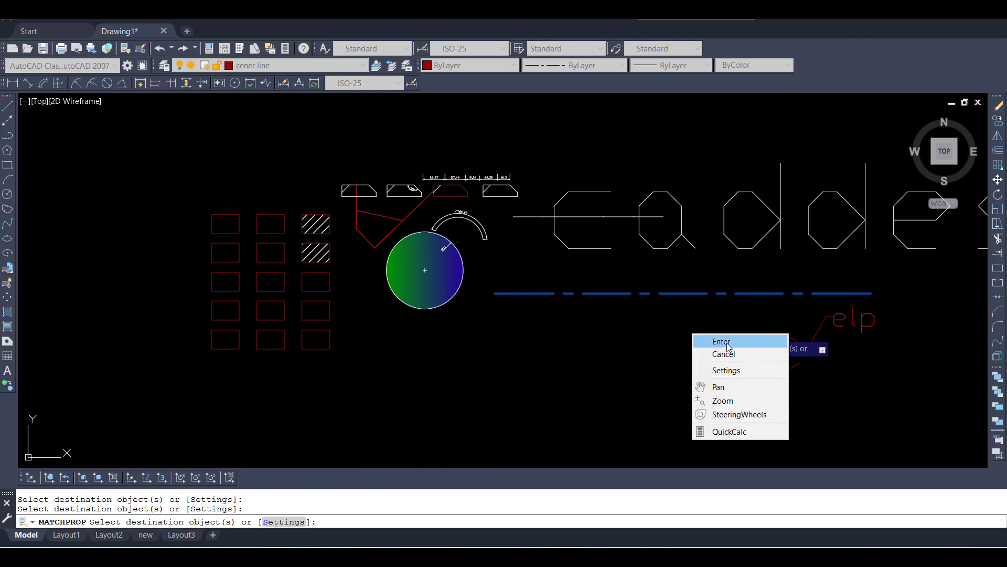
{"action": "left_click", "coordinate": [706, 341]}
{"action": "scroll", "coordinate": [819, 366], "scroll_direction": "up", "scroll_amount": 5}
{"action": "scroll", "coordinate": [531, 283], "scroll_direction": "down", "scroll_amount": 5}
{"action": "scroll", "coordinate": [587, 290], "scroll_direction": "up", "scroll_amount": 5}
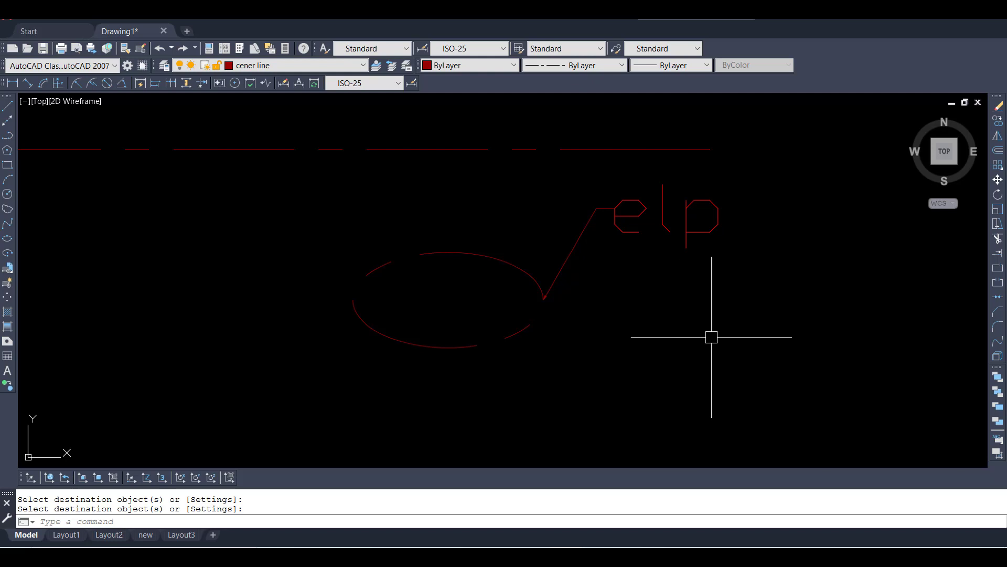
{"action": "key", "text": "Return"}
{"action": "left_click", "coordinate": [661, 372]}
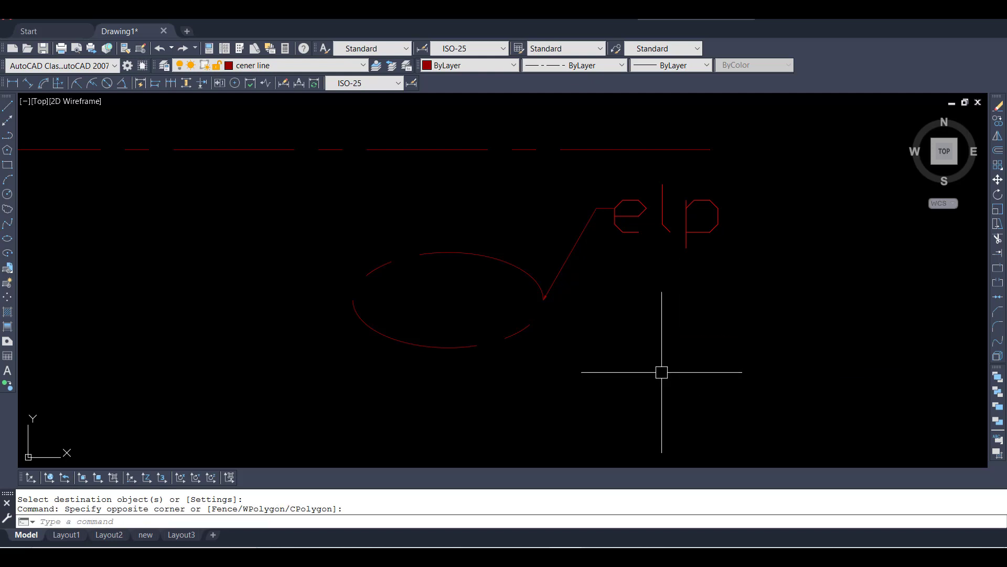
{"action": "type", "text": "mrE"}
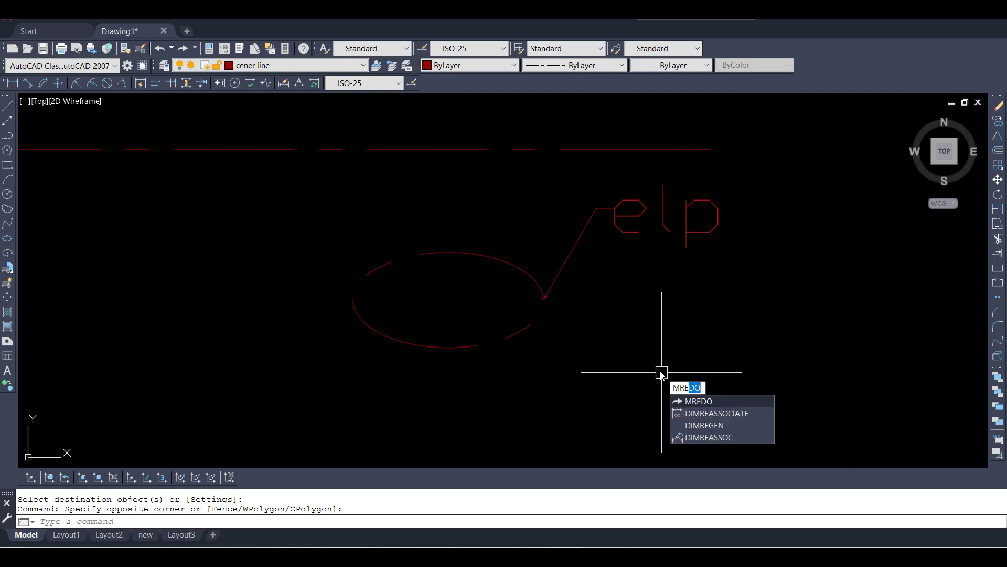
{"action": "type", "text": "a"}
{"action": "key", "text": "Return"}
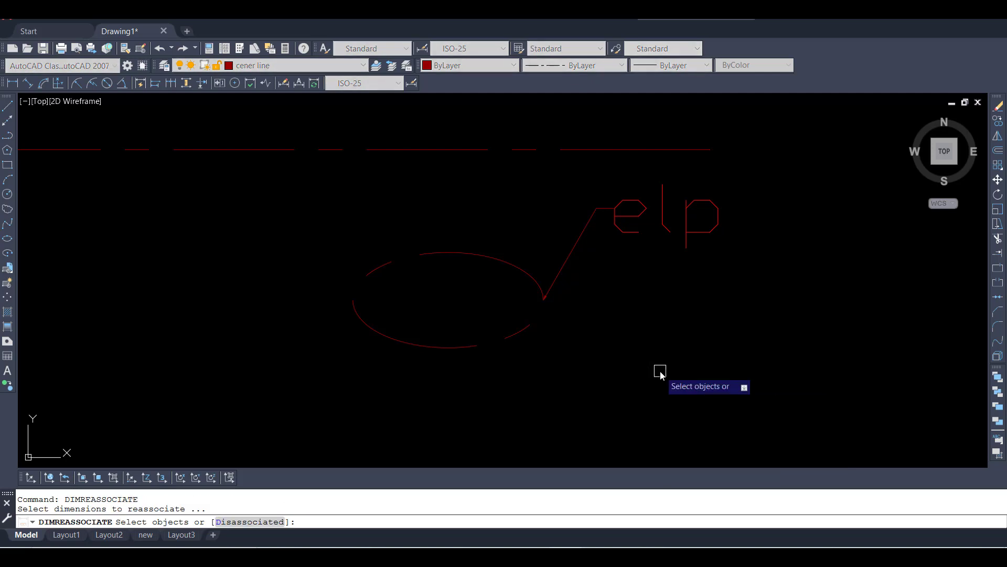
{"action": "key", "text": "Escape"}
{"action": "type", "text": "ea"}
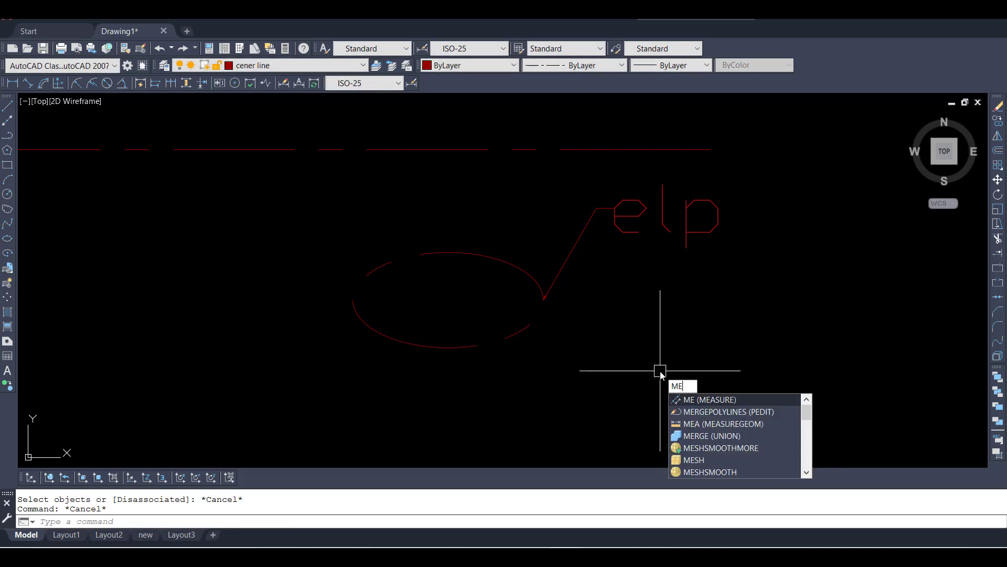
{"action": "key", "text": "Return"}
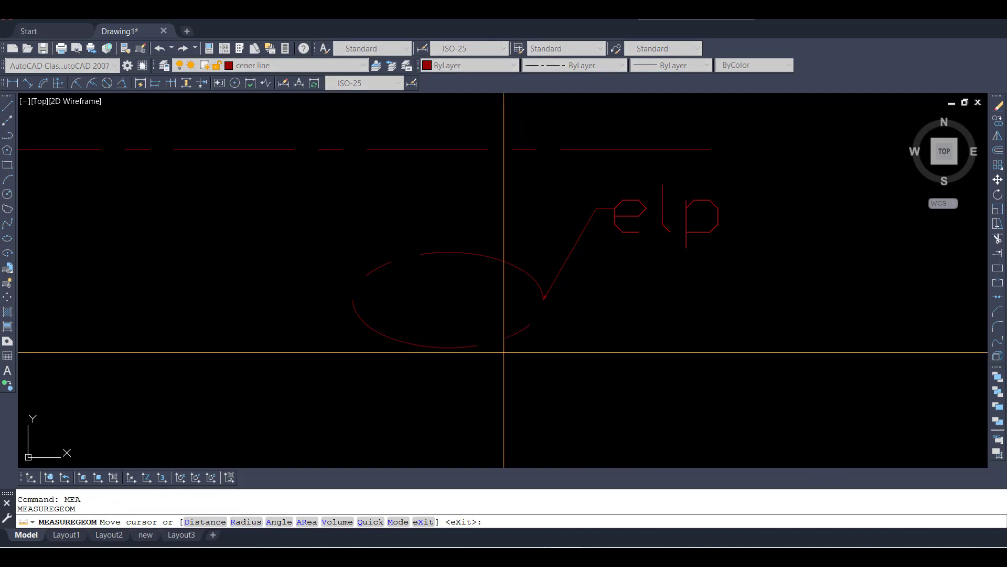
{"action": "scroll", "coordinate": [486, 282], "scroll_direction": "down", "scroll_amount": 4}
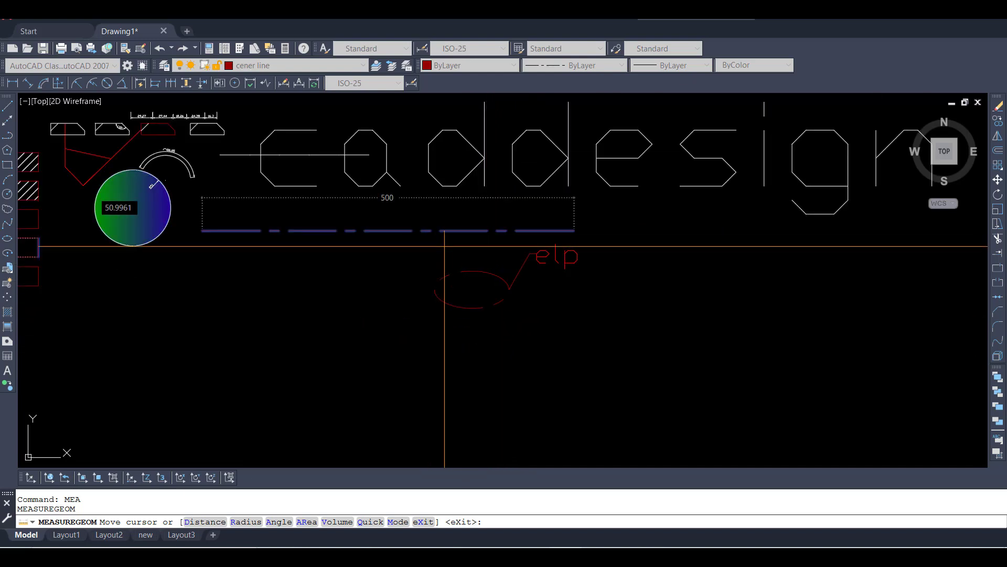
{"action": "scroll", "coordinate": [456, 231], "scroll_direction": "down", "scroll_amount": 4}
{"action": "scroll", "coordinate": [273, 215], "scroll_direction": "up", "scroll_amount": 4}
{"action": "scroll", "coordinate": [184, 278], "scroll_direction": "up", "scroll_amount": 3}
{"action": "scroll", "coordinate": [184, 270], "scroll_direction": "up", "scroll_amount": 4}
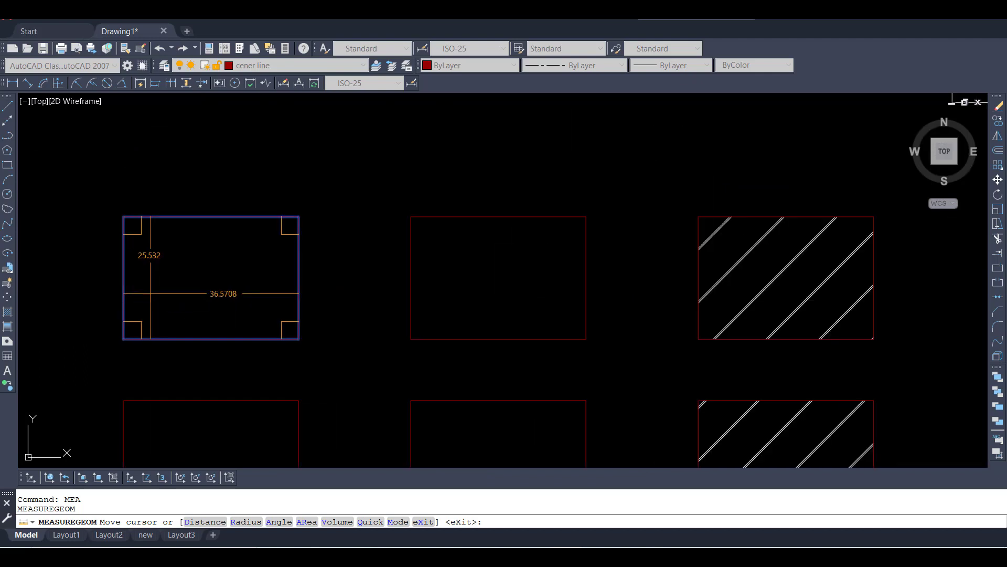
{"action": "scroll", "coordinate": [190, 270], "scroll_direction": "down", "scroll_amount": 2}
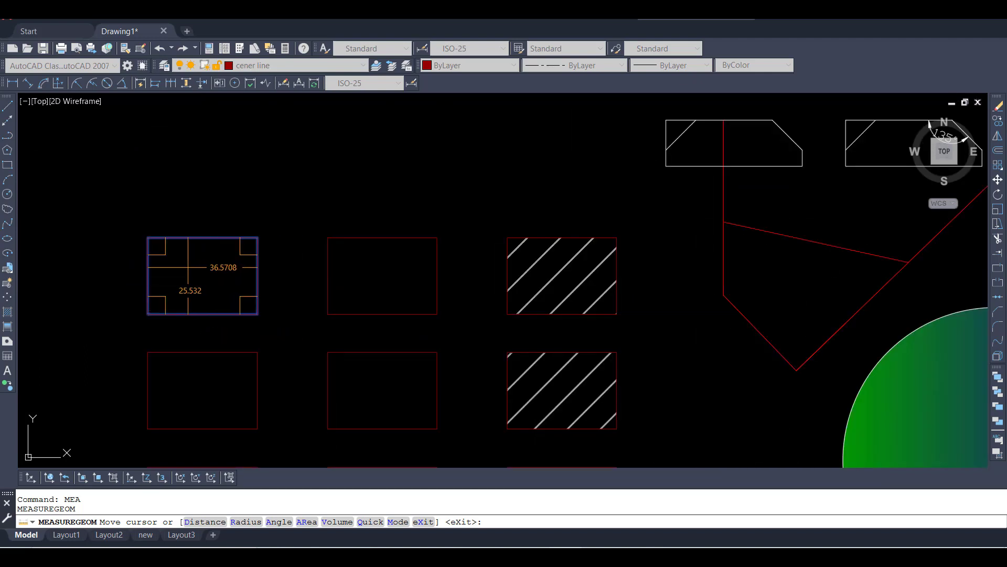
{"action": "scroll", "coordinate": [188, 267], "scroll_direction": "down", "scroll_amount": 4}
{"action": "scroll", "coordinate": [433, 265], "scroll_direction": "up", "scroll_amount": 2}
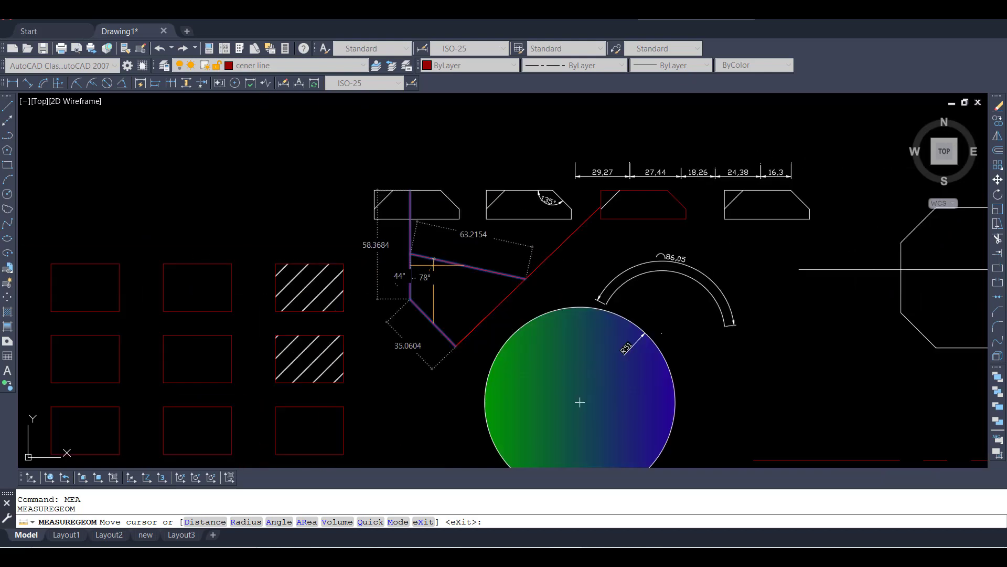
{"action": "scroll", "coordinate": [464, 315], "scroll_direction": "up", "scroll_amount": 2}
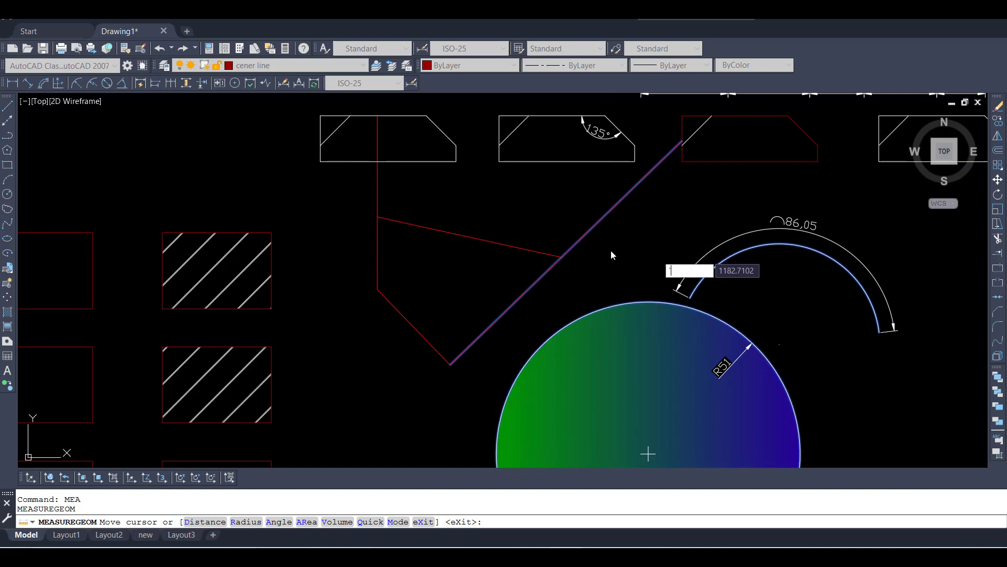
{"action": "key", "text": "Escape"}
{"action": "key", "text": "Escape"}
{"action": "scroll", "coordinate": [551, 277], "scroll_direction": "down", "scroll_amount": 5}
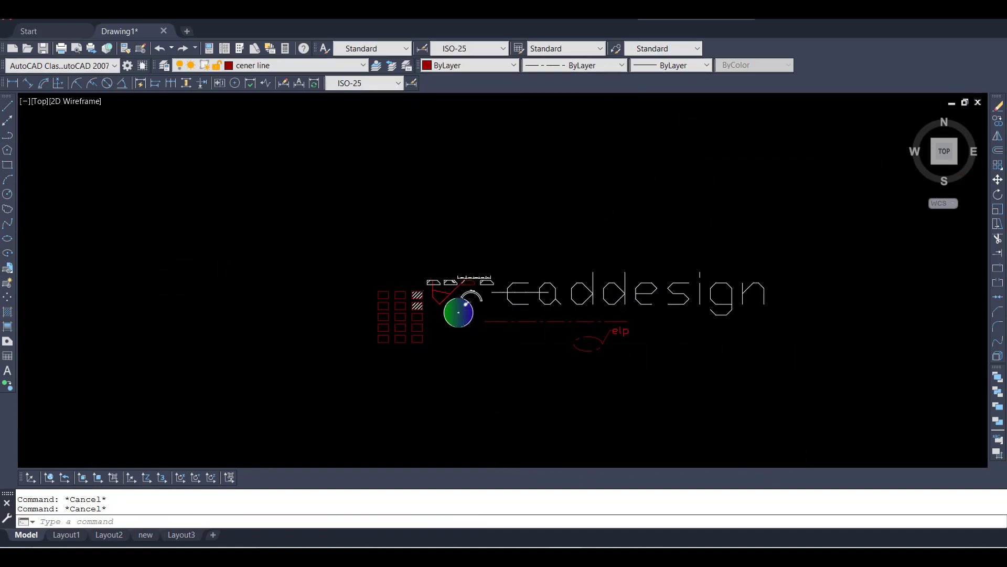
- Draw a rectangle below the long horizontal centre line
{"action": "scroll", "coordinate": [422, 350], "scroll_direction": "up", "scroll_amount": 8}
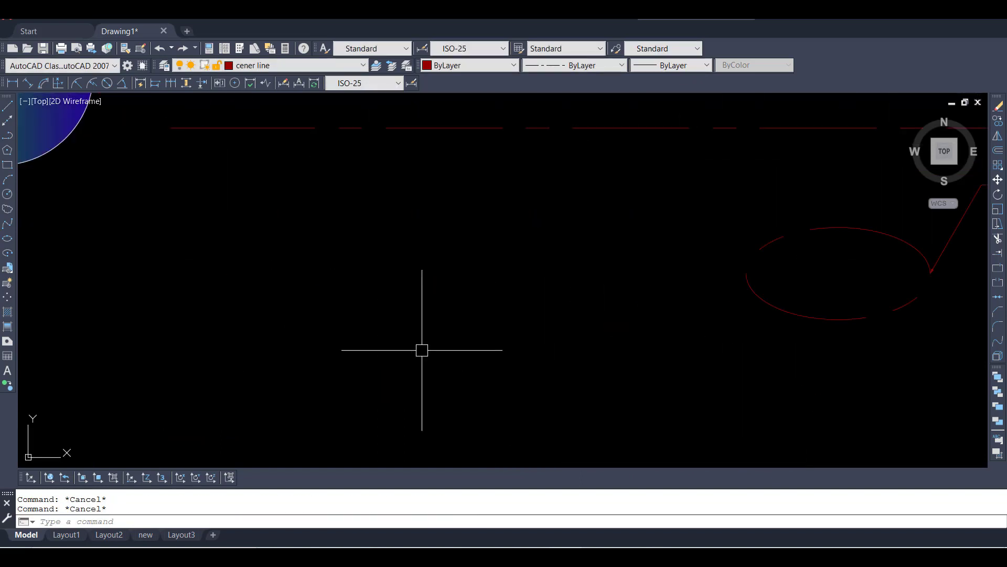
{"action": "left_click", "coordinate": [8, 166]}
{"action": "left_click", "coordinate": [290, 299]}
{"action": "left_click", "coordinate": [376, 366]}
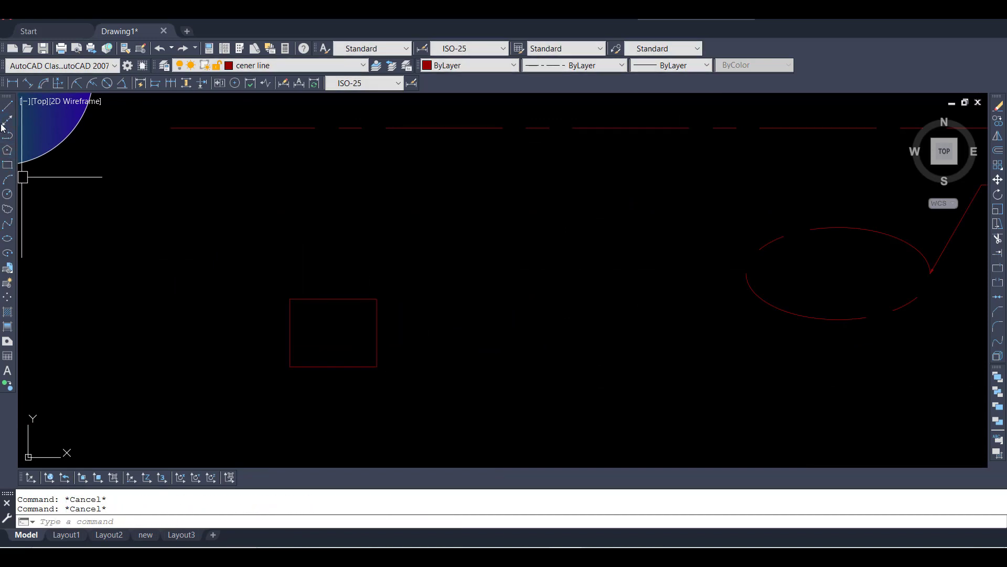
- Draw a vertical red dashed centre line right of the rectangle, abandoning a second line
{"action": "left_click", "coordinate": [7, 106]}
{"action": "left_click", "coordinate": [486, 213]}
{"action": "left_click", "coordinate": [486, 430]}
{"action": "key", "text": "Escape"}
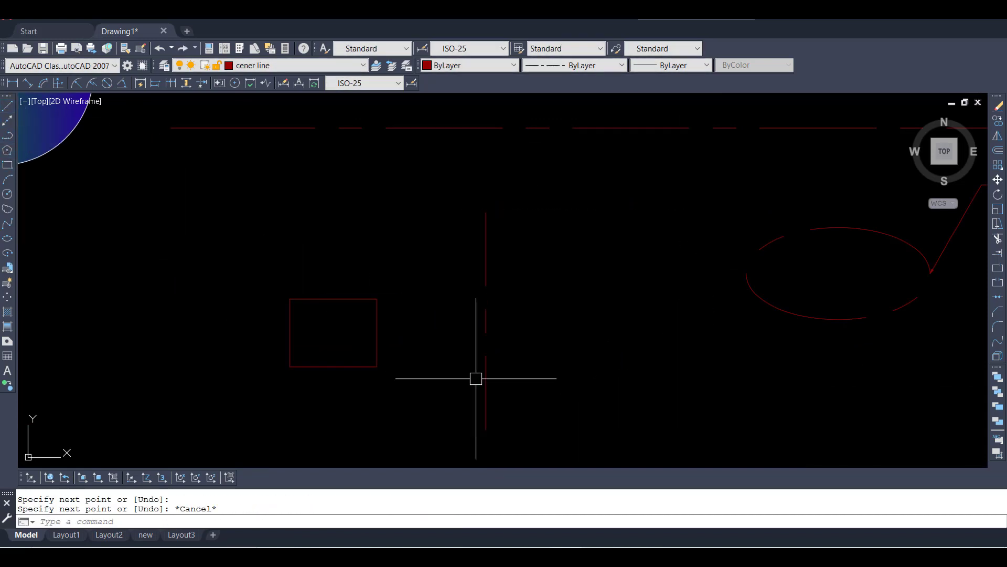
{"action": "scroll", "coordinate": [462, 236], "scroll_direction": "down", "scroll_amount": 5}
{"action": "scroll", "coordinate": [430, 294], "scroll_direction": "up", "scroll_amount": 3}
{"action": "left_click", "coordinate": [9, 107]}
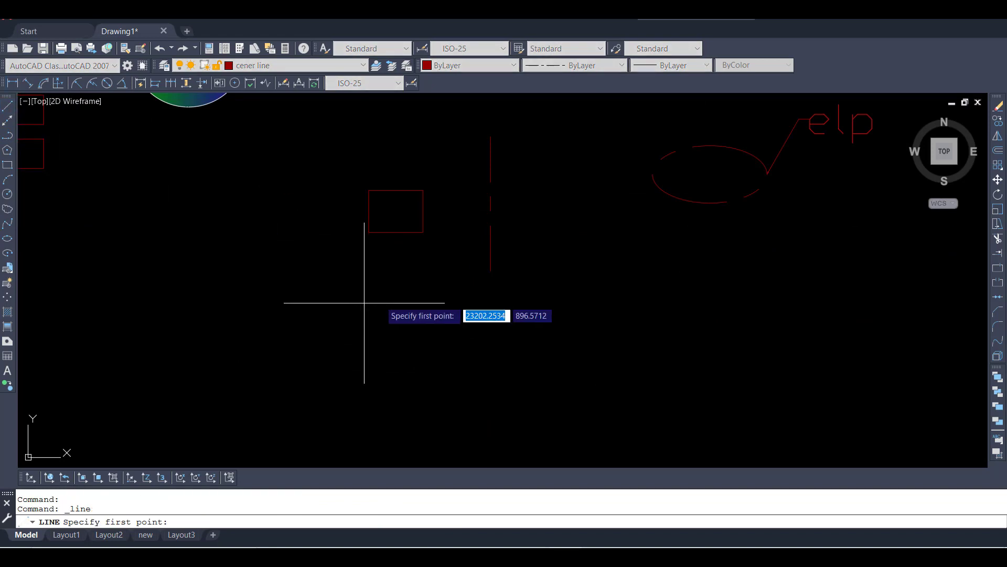
{"action": "left_click", "coordinate": [323, 311]}
{"action": "key", "text": "Escape"}
{"action": "key", "text": "Escape"}
{"action": "scroll", "coordinate": [459, 184], "scroll_direction": "up", "scroll_amount": 4}
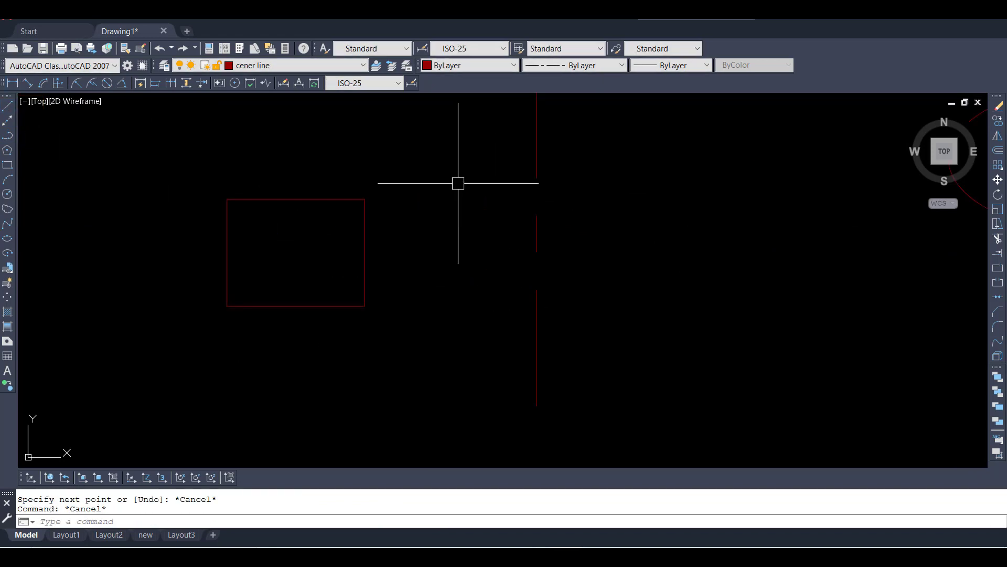
{"action": "scroll", "coordinate": [428, 203], "scroll_direction": "down", "scroll_amount": 2}
{"action": "scroll", "coordinate": [428, 197], "scroll_direction": "up", "scroll_amount": 2}
- Mirror the rectangle across the vertical centre line, erasing the source object
{"action": "type", "text": "mi"}
{"action": "key", "text": "Return"}
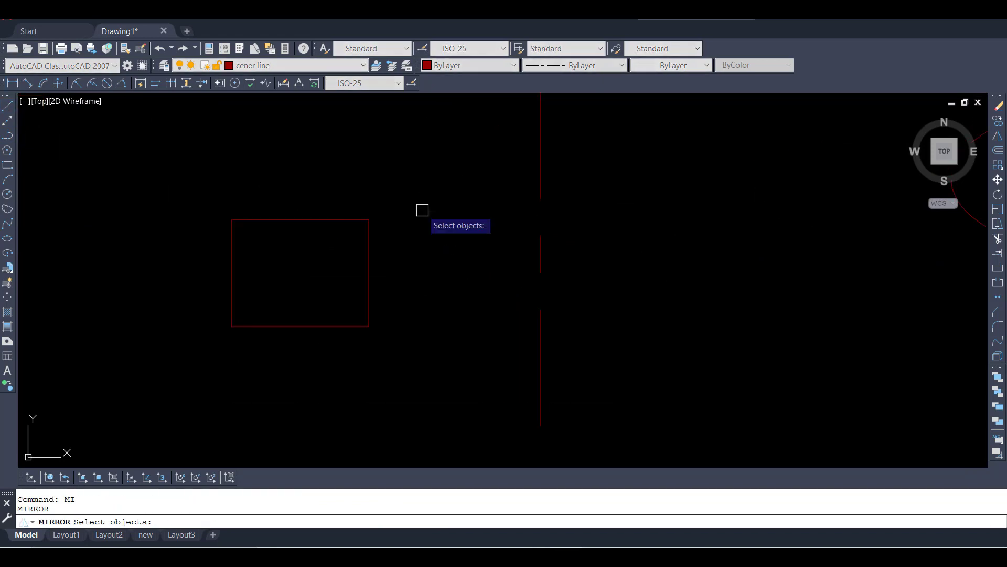
{"action": "left_click", "coordinate": [416, 182]}
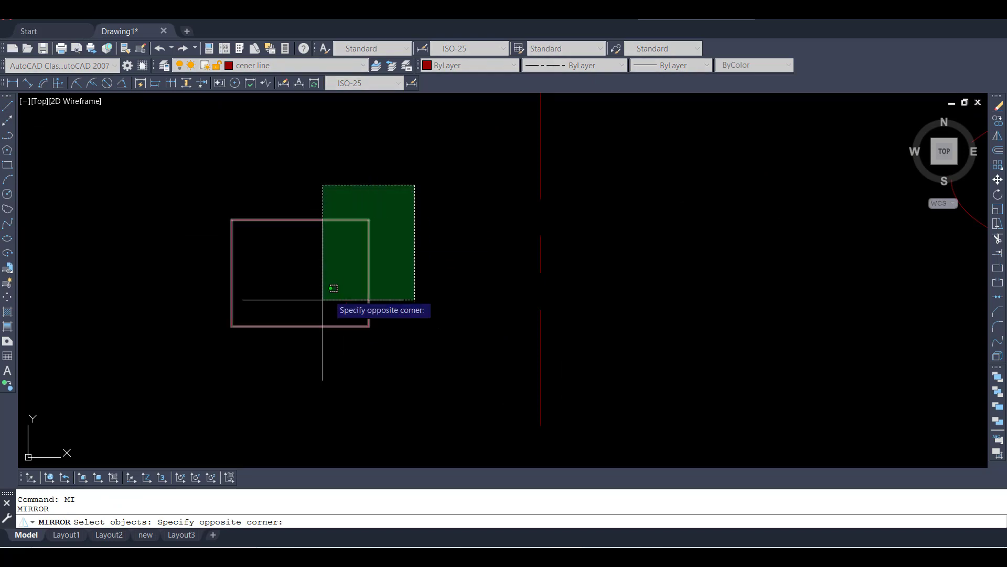
{"action": "left_click", "coordinate": [184, 377]}
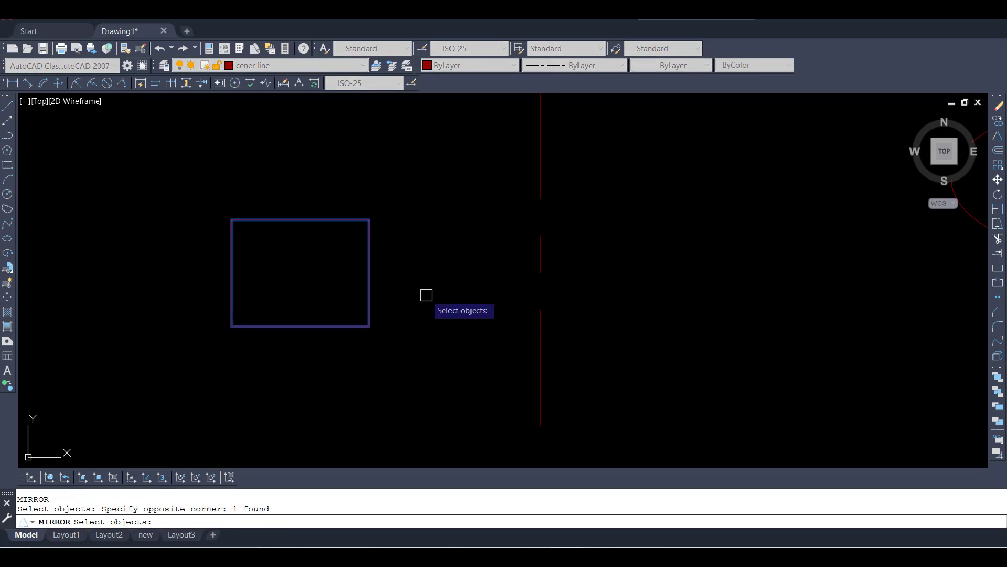
{"action": "key", "text": "Return"}
{"action": "scroll", "coordinate": [408, 333], "scroll_direction": "down", "scroll_amount": 4}
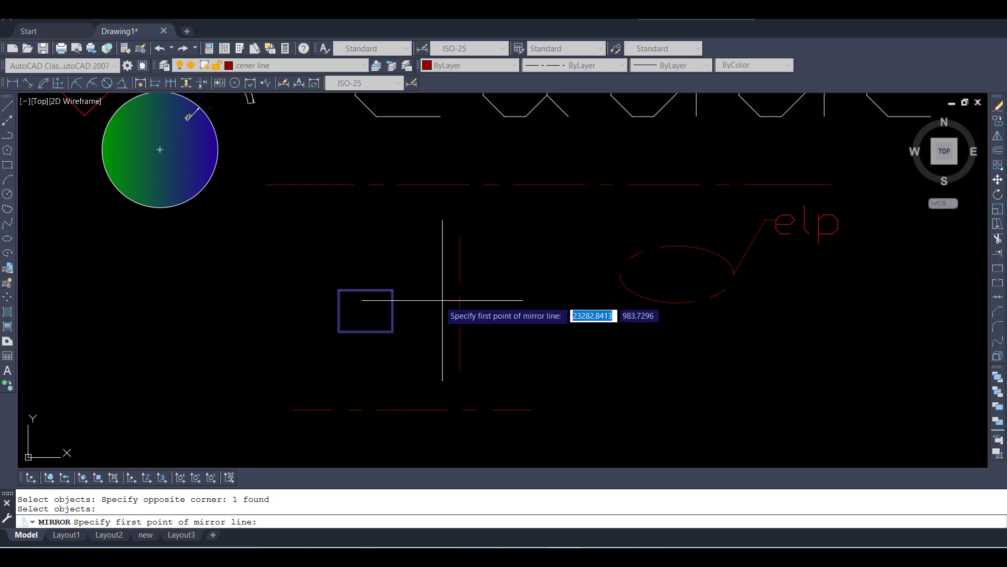
{"action": "left_click", "coordinate": [460, 236]}
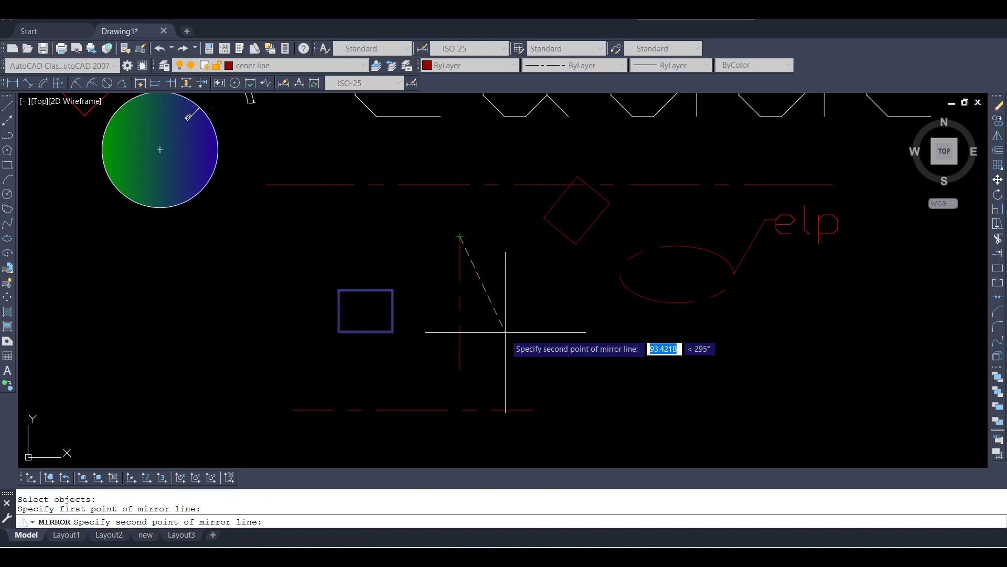
{"action": "left_click", "coordinate": [462, 375]}
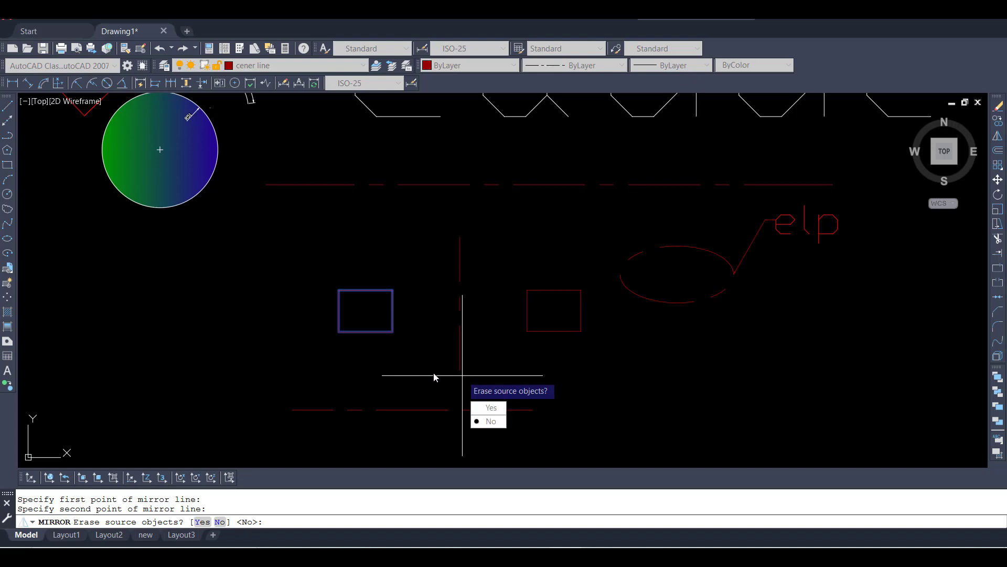
{"action": "left_click", "coordinate": [491, 408]}
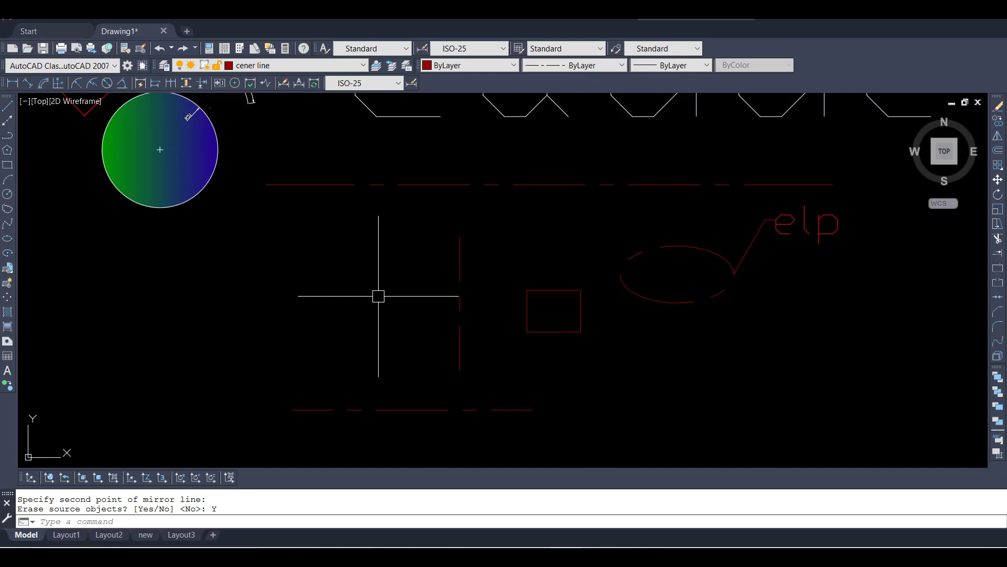
- Undo the mirror so the original rectangle returns
{"action": "key", "text": "ctrl+z"}
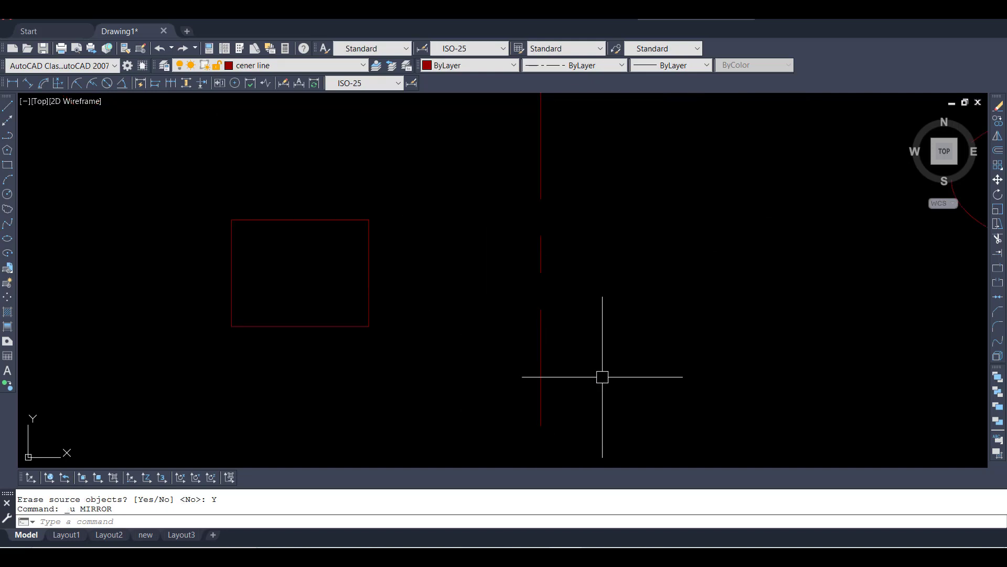
{"action": "scroll", "coordinate": [532, 398], "scroll_direction": "down", "scroll_amount": 1}
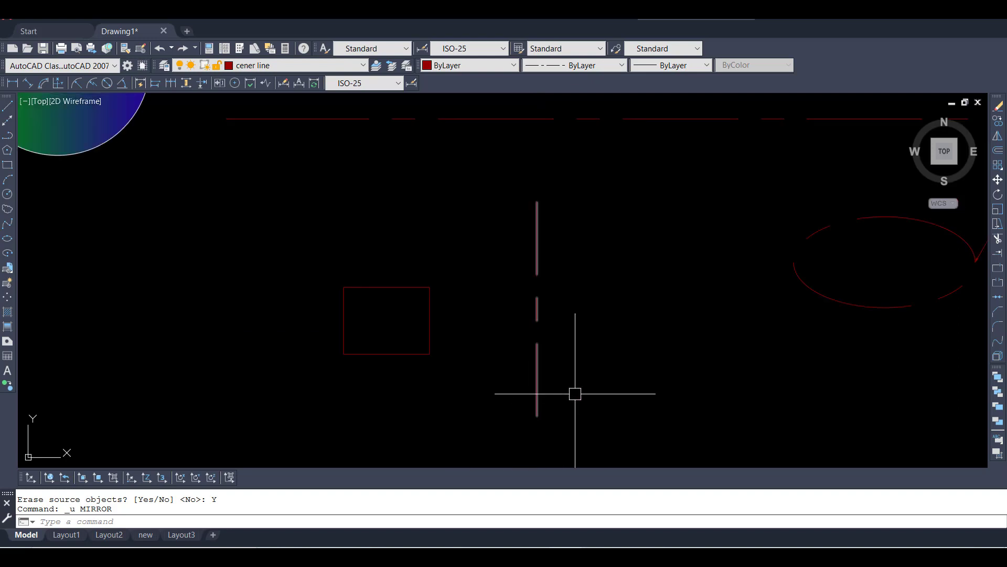
{"action": "left_click", "coordinate": [586, 389]}
{"action": "type", "text": "mi"}
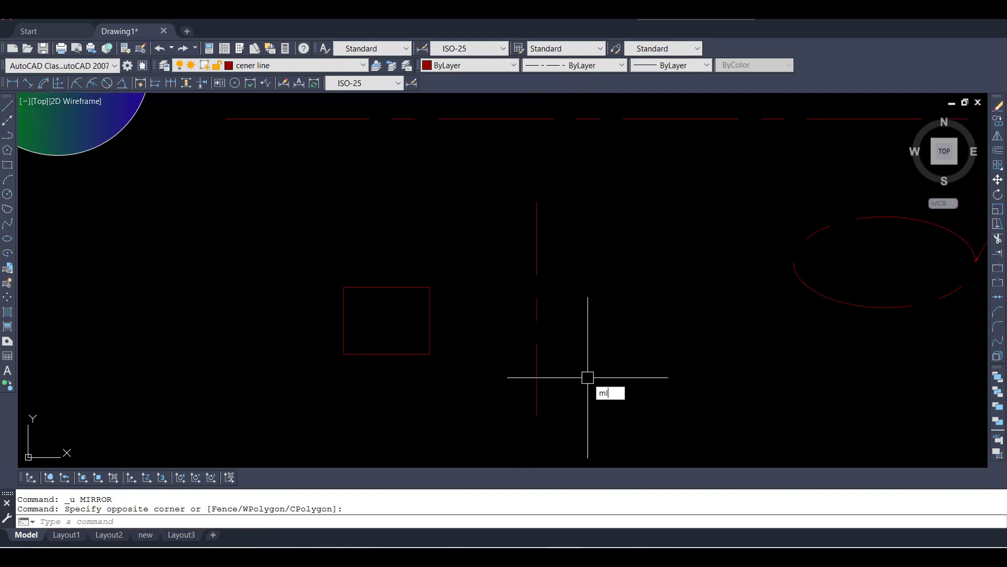
- Draw a four-segment double-line multiline around the centre-line crossing, then end MLINE via right-click
{"action": "key", "text": "Return"}
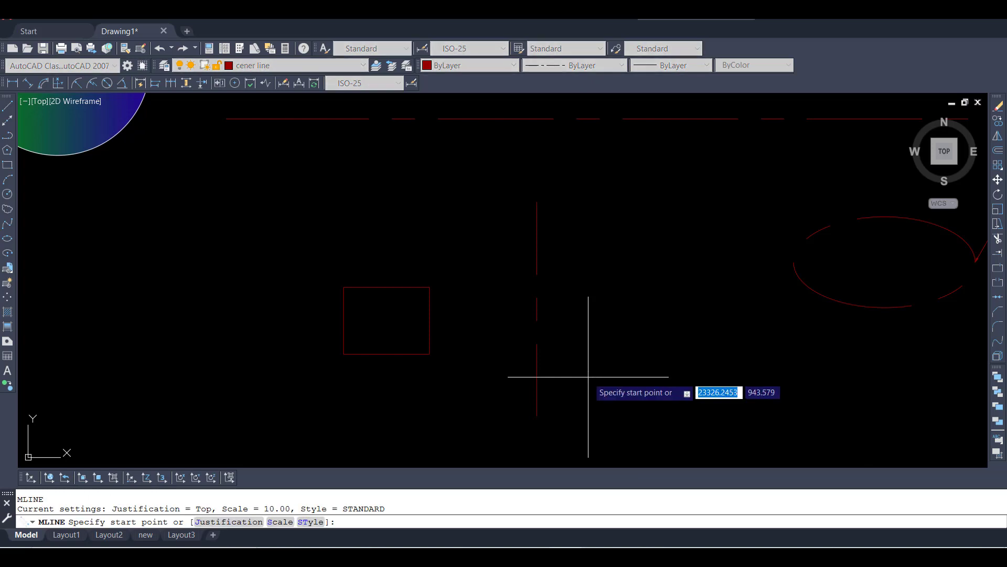
{"action": "scroll", "coordinate": [472, 388], "scroll_direction": "down", "scroll_amount": 2}
{"action": "scroll", "coordinate": [420, 396], "scroll_direction": "up", "scroll_amount": 6}
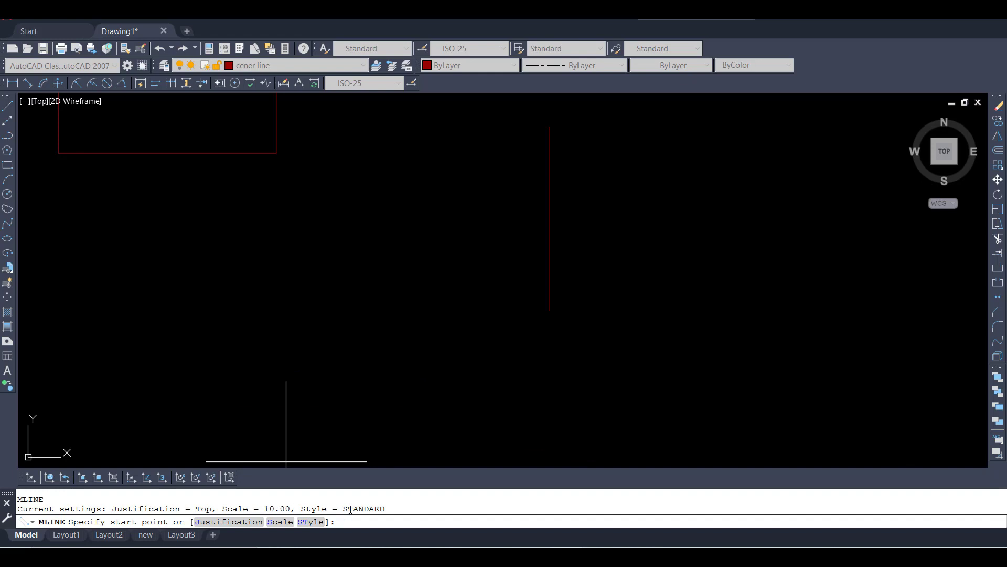
{"action": "left_click", "coordinate": [193, 328]}
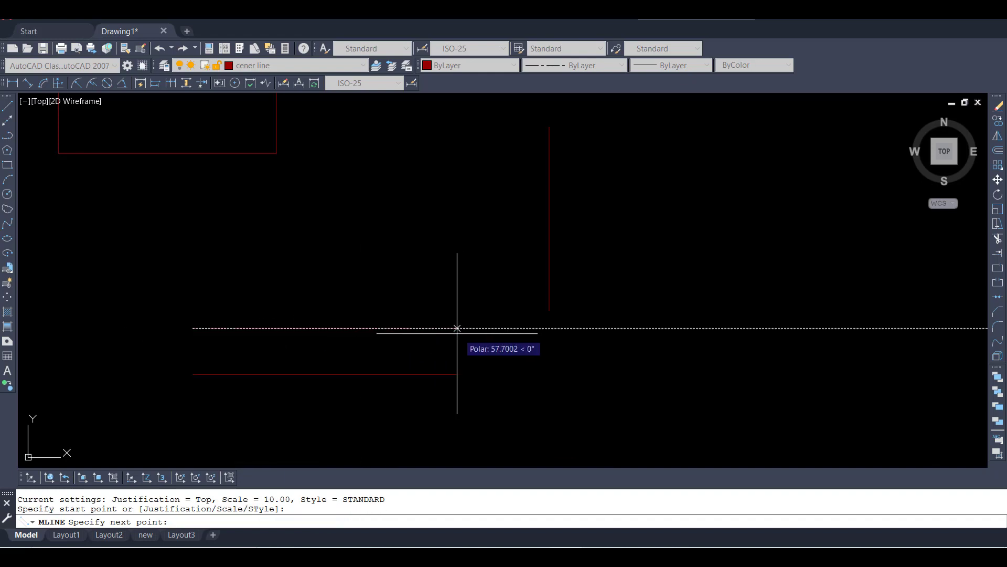
{"action": "scroll", "coordinate": [407, 325], "scroll_direction": "down", "scroll_amount": 3}
{"action": "scroll", "coordinate": [407, 325], "scroll_direction": "up", "scroll_amount": 2}
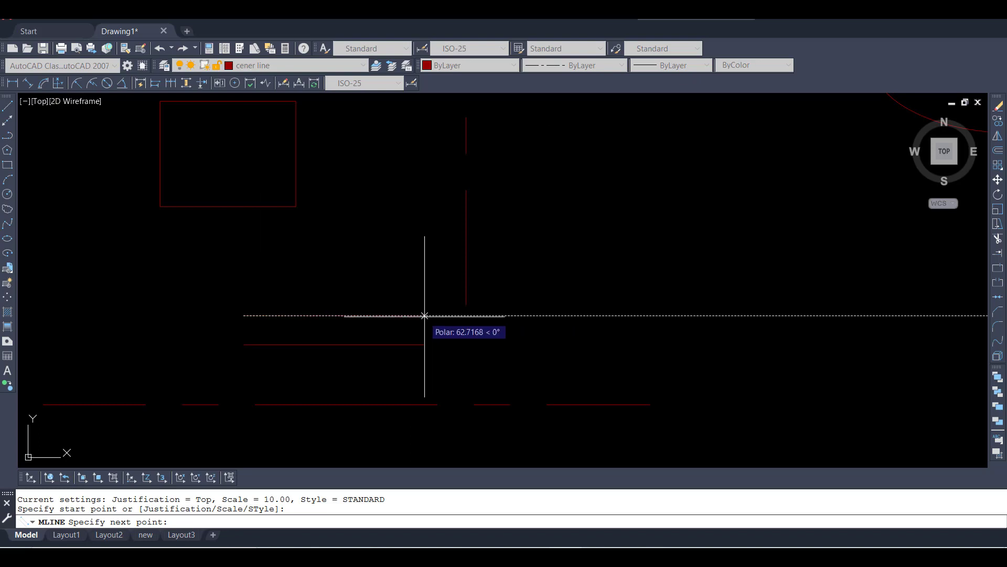
{"action": "left_click", "coordinate": [423, 315]}
{"action": "scroll", "coordinate": [419, 278], "scroll_direction": "down", "scroll_amount": 5}
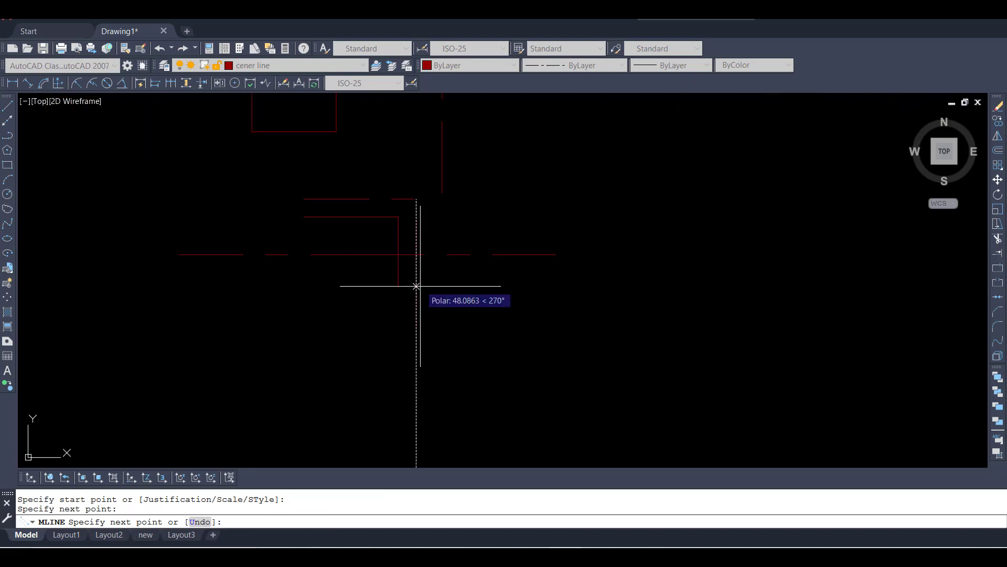
{"action": "left_click", "coordinate": [417, 291]}
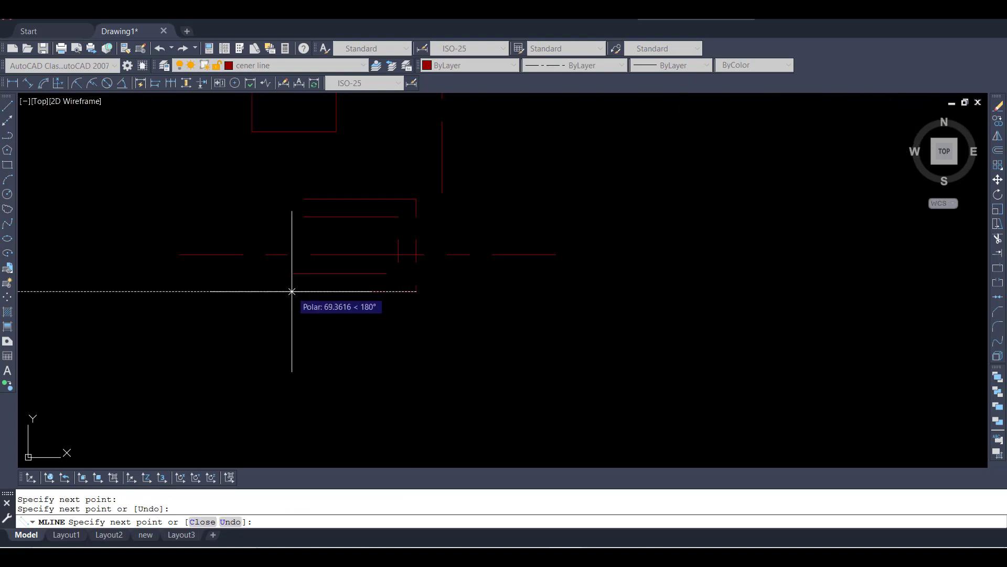
{"action": "left_click", "coordinate": [291, 291]}
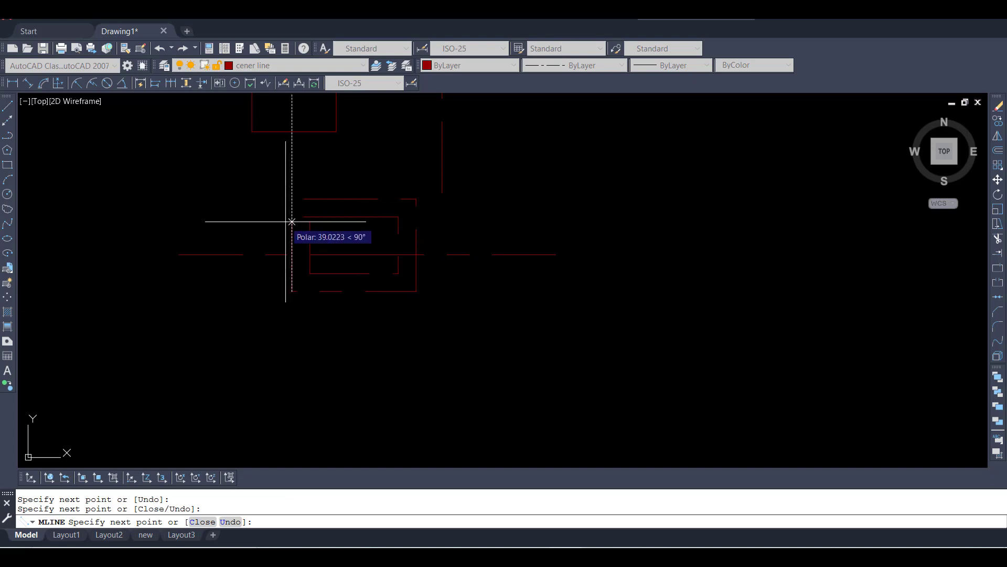
{"action": "left_click", "coordinate": [291, 375]}
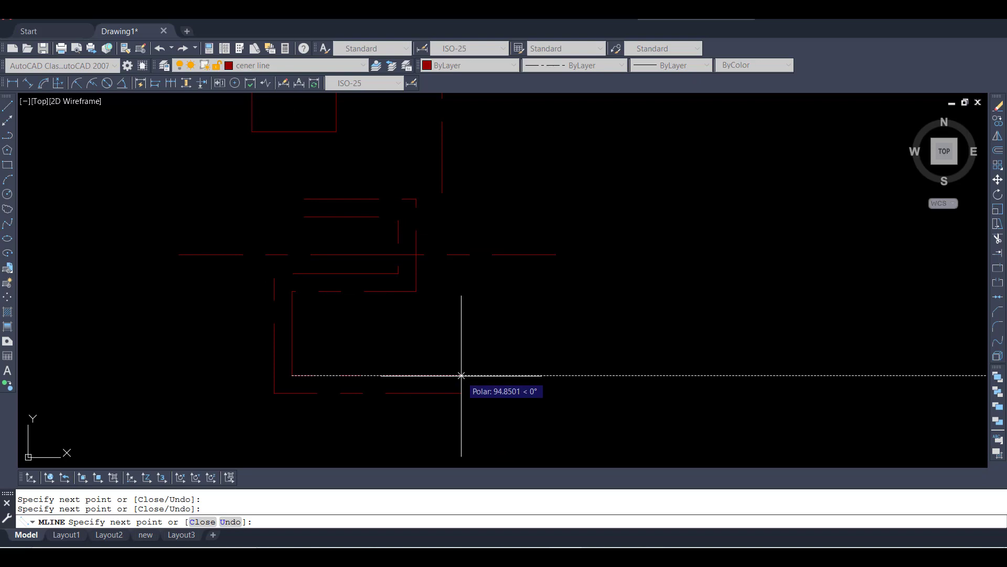
{"action": "right_click", "coordinate": [461, 375]}
{"action": "left_click", "coordinate": [516, 397]}
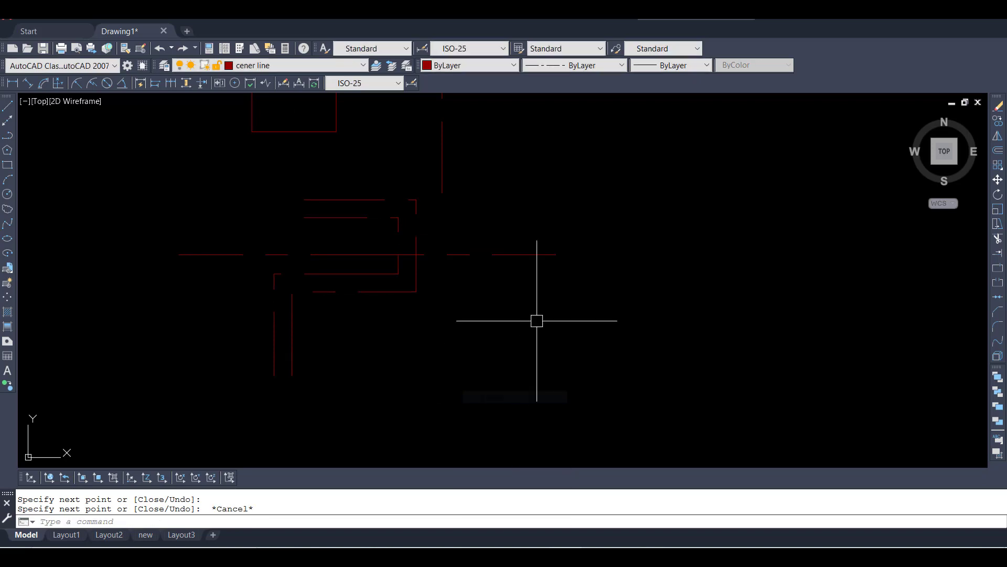
{"action": "scroll", "coordinate": [368, 202], "scroll_direction": "up", "scroll_amount": 2}
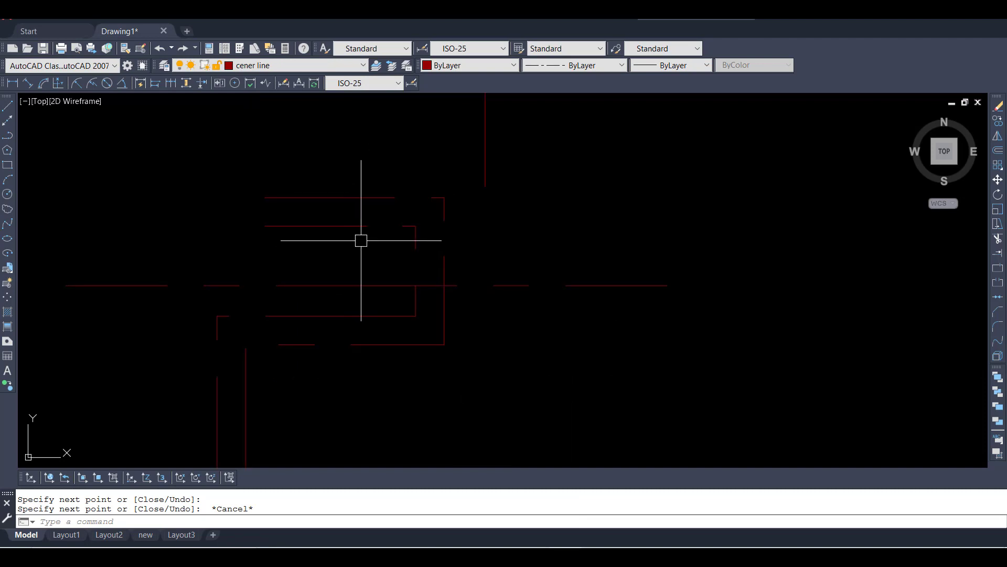
{"action": "left_click", "coordinate": [530, 372]}
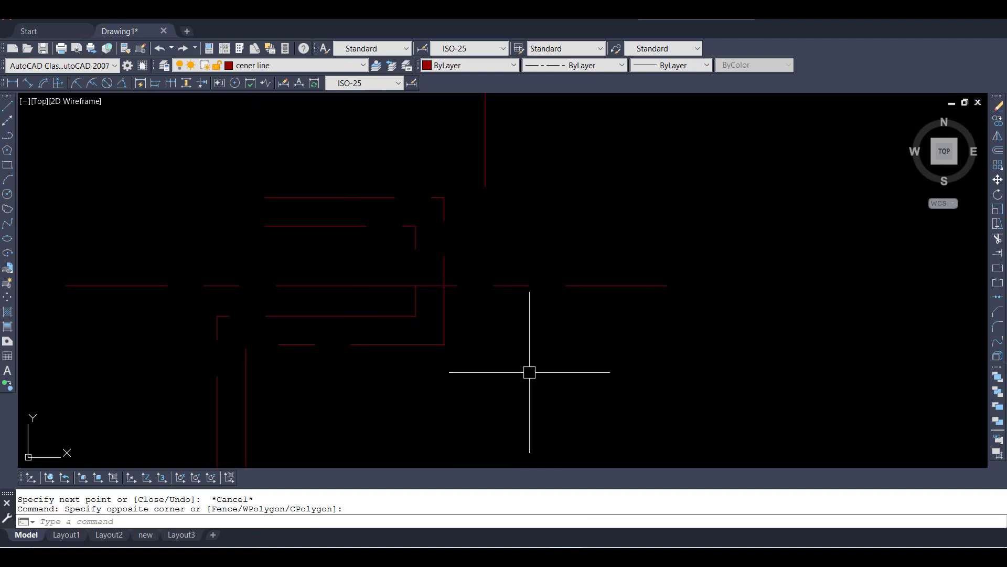
{"action": "type", "text": "mo"}
{"action": "key", "text": "Return"}
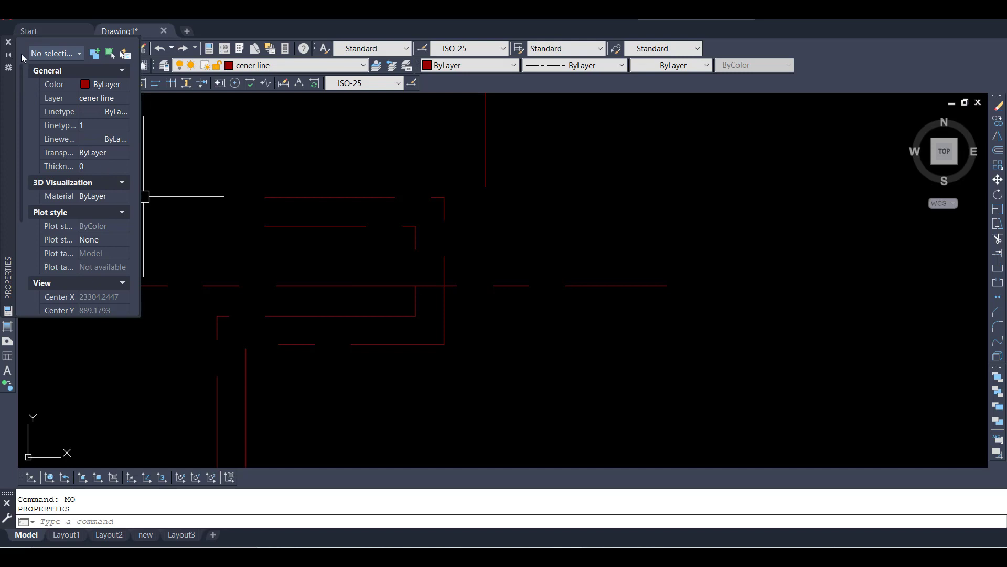
{"action": "left_click_drag", "start_coordinate": [7, 87], "coordinate": [124, 149]}
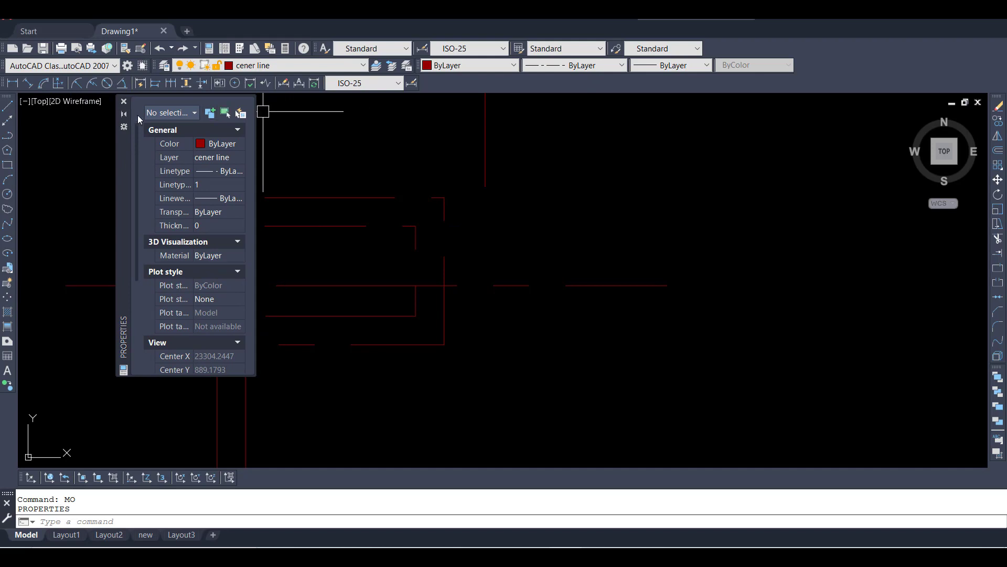
{"action": "left_click", "coordinate": [124, 101]}
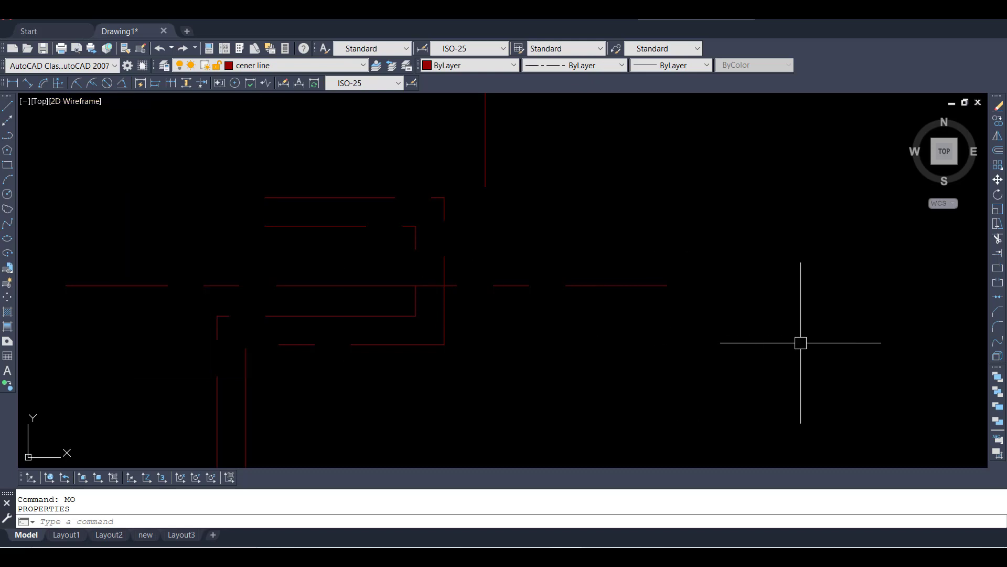
{"action": "left_click", "coordinate": [692, 333]}
- Define a multiline text box below the small red linework with MT
{"action": "left_click", "coordinate": [643, 349]}
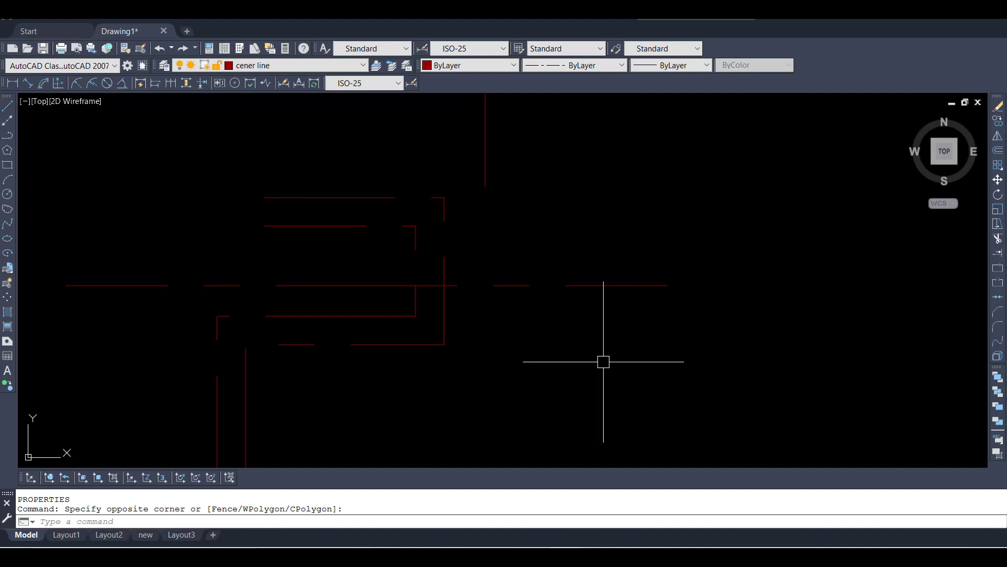
{"action": "type", "text": "MT"}
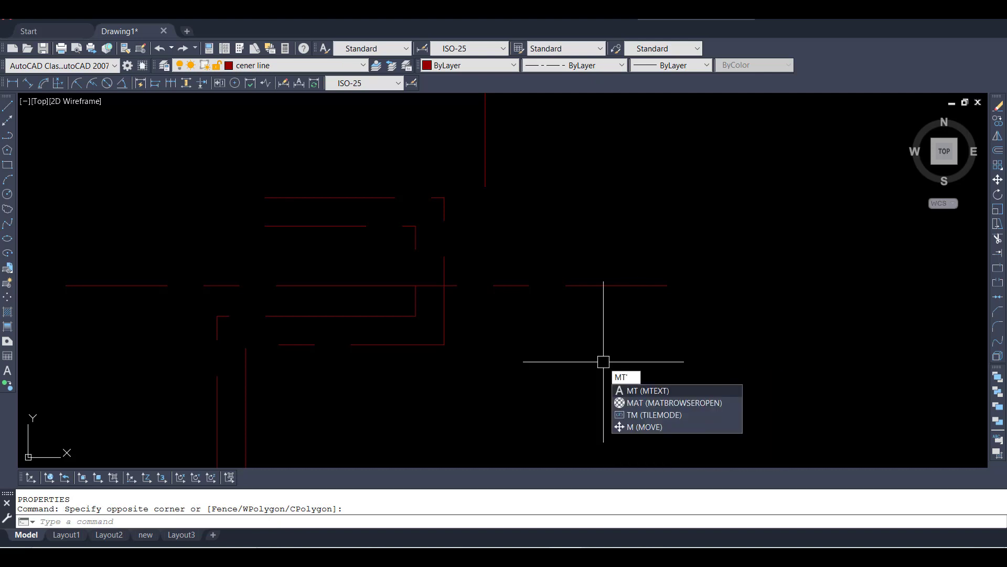
{"action": "key", "text": "BackSpace"}
{"action": "key", "text": "Return"}
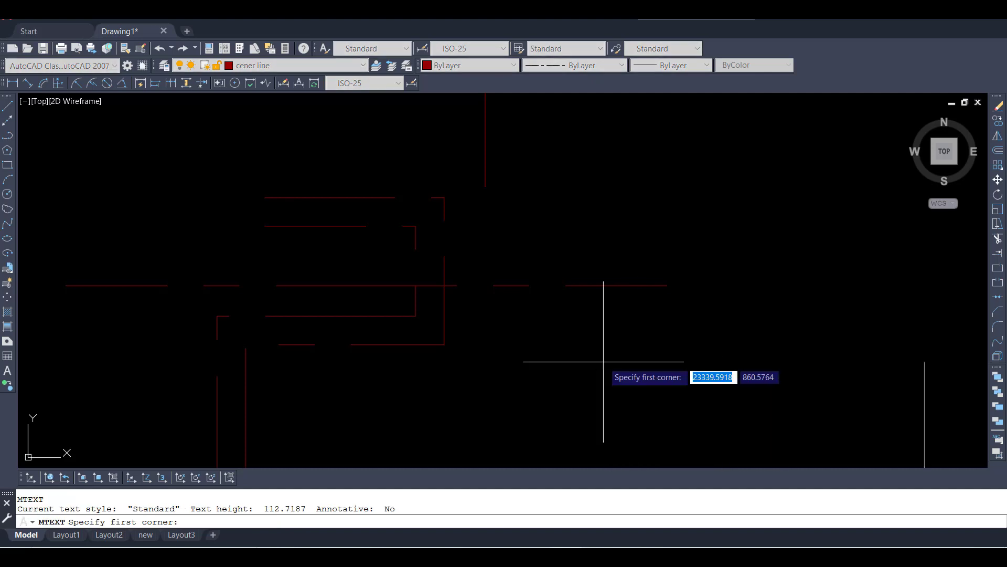
{"action": "scroll", "coordinate": [451, 326], "scroll_direction": "down", "scroll_amount": 3}
{"action": "scroll", "coordinate": [434, 293], "scroll_direction": "down", "scroll_amount": 3}
{"action": "scroll", "coordinate": [538, 321], "scroll_direction": "up", "scroll_amount": 2}
{"action": "left_click", "coordinate": [458, 299]}
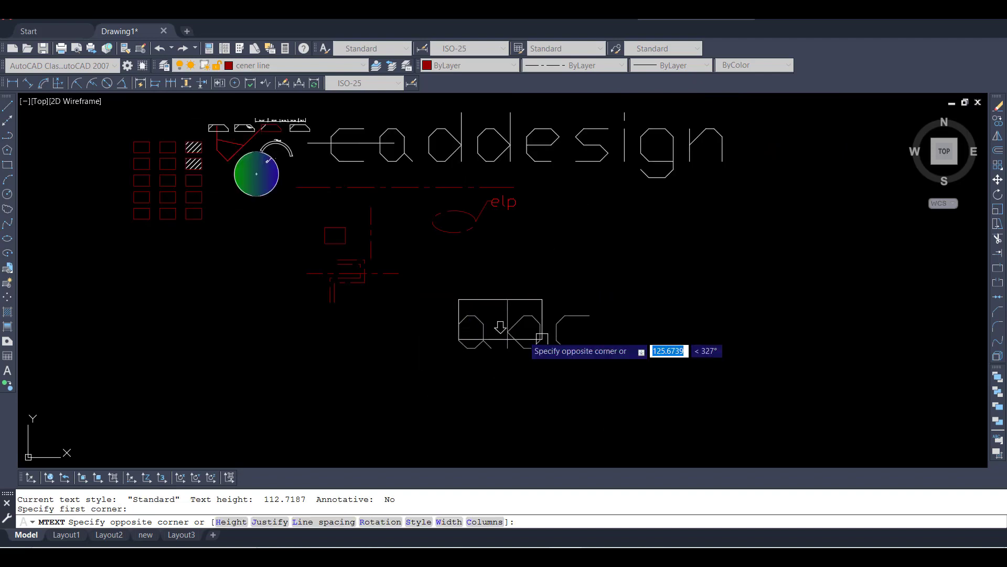
{"action": "left_click", "coordinate": [665, 352]}
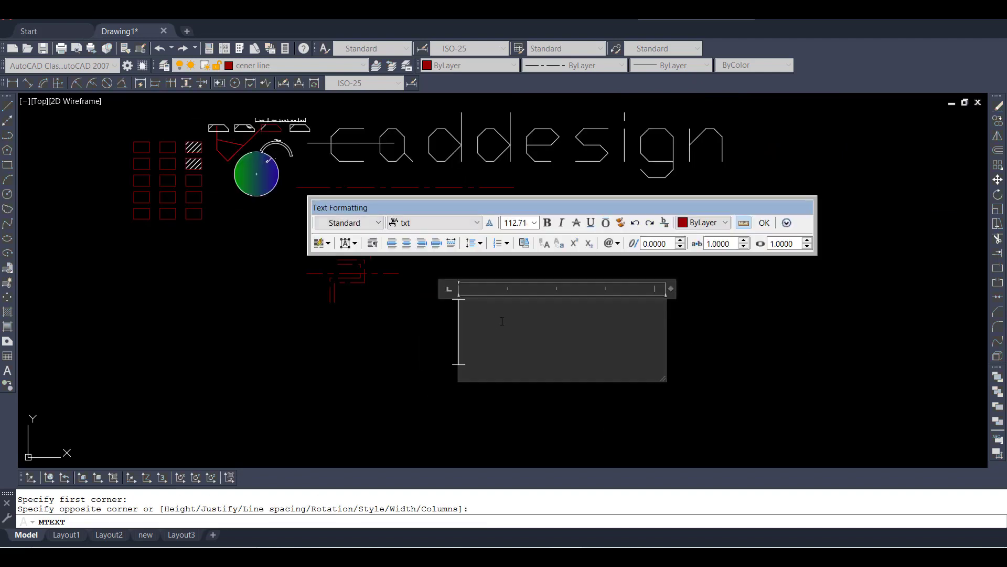
- Enter 'cad' as the text and commit it to the drawing
{"action": "type", "text": "dfffd"}
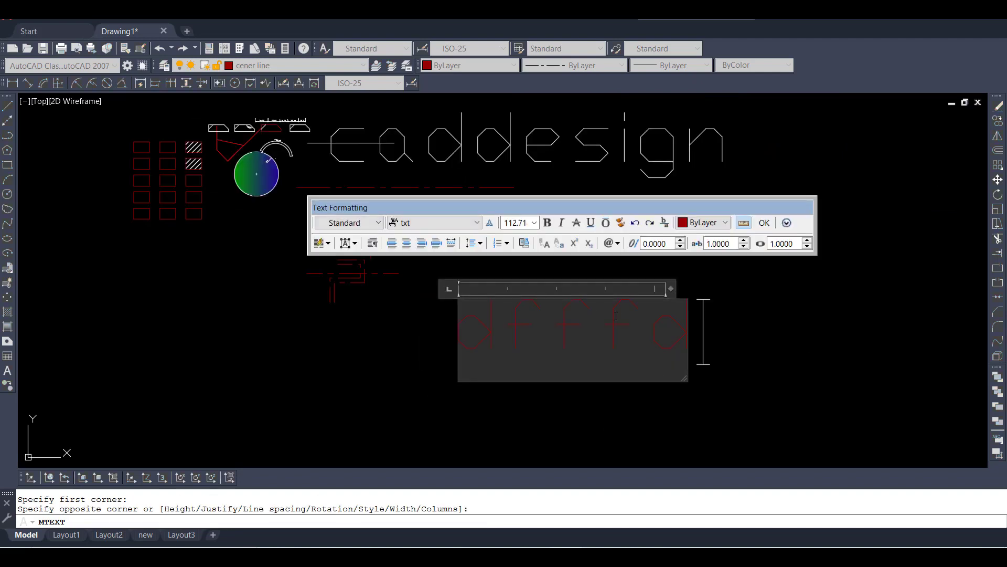
{"action": "key", "text": "shift+Left"}
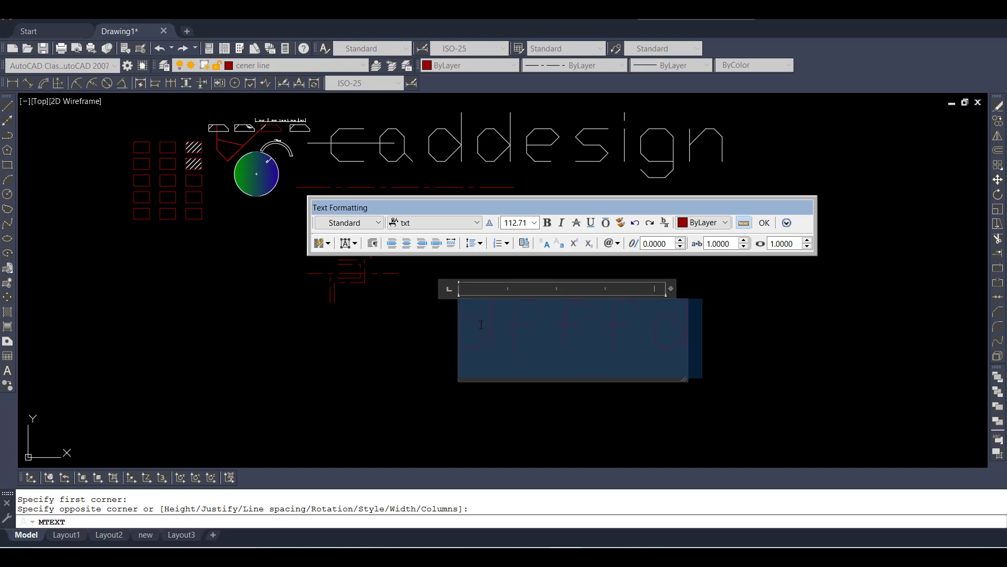
{"action": "type", "text": "cad"}
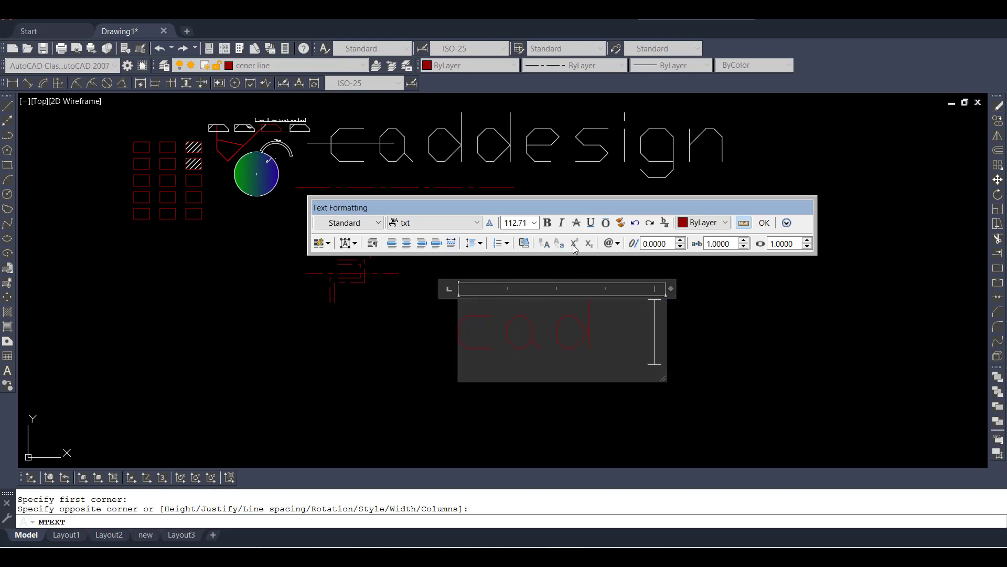
{"action": "left_click", "coordinate": [762, 223]}
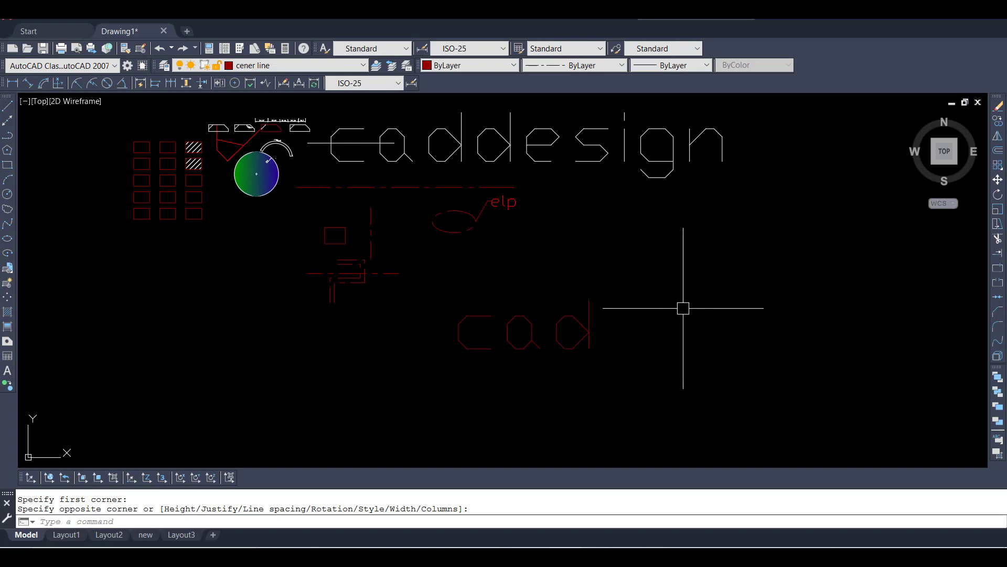
{"action": "left_click", "coordinate": [697, 370]}
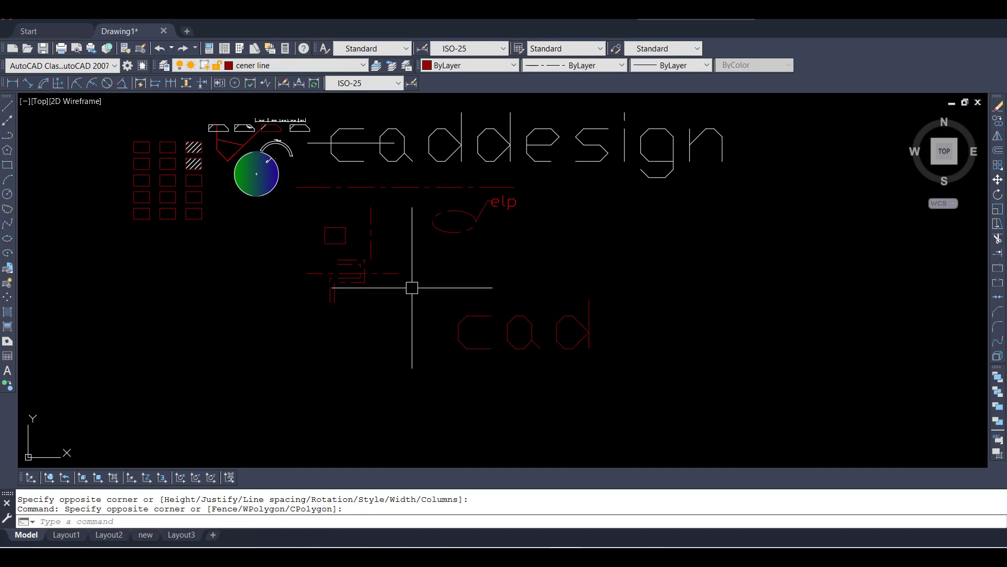
{"action": "scroll", "coordinate": [551, 326], "scroll_direction": "down", "scroll_amount": 2}
{"action": "scroll", "coordinate": [533, 348], "scroll_direction": "down", "scroll_amount": 1}
{"action": "scroll", "coordinate": [514, 360], "scroll_direction": "up", "scroll_amount": 3}
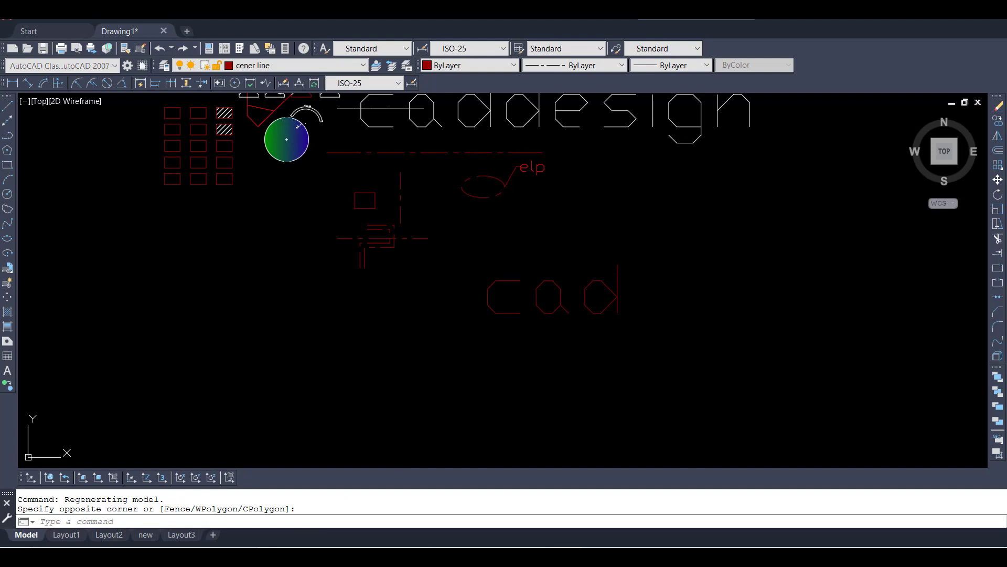
- Open Options with OP and inspect the Display colour scheme and Drawing Window Colors
{"action": "type", "text": "OP"}
{"action": "key", "text": "Return"}
{"action": "left_click_drag", "start_coordinate": [509, 128], "coordinate": [442, 118]}
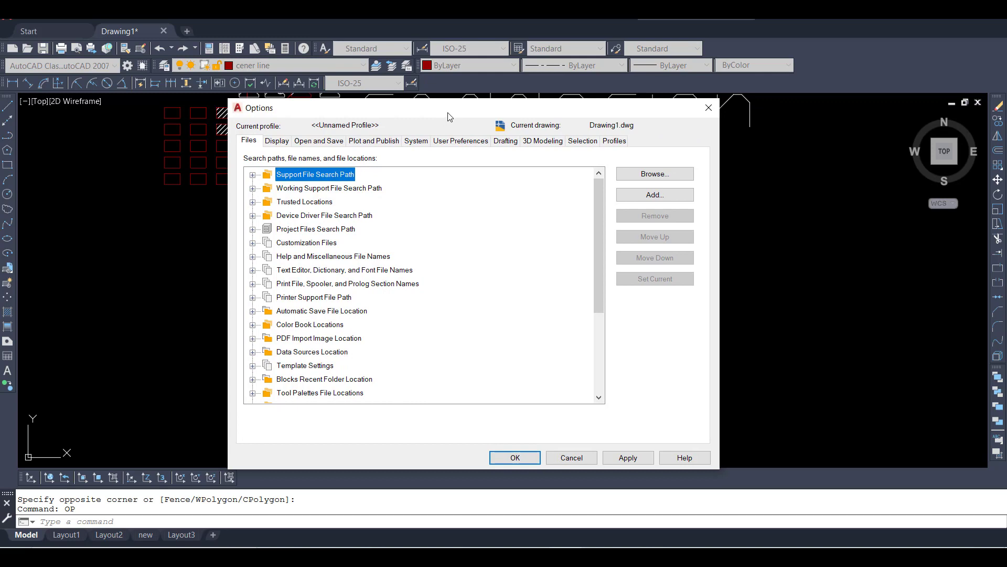
{"action": "left_click_drag", "start_coordinate": [447, 113], "coordinate": [458, 115]}
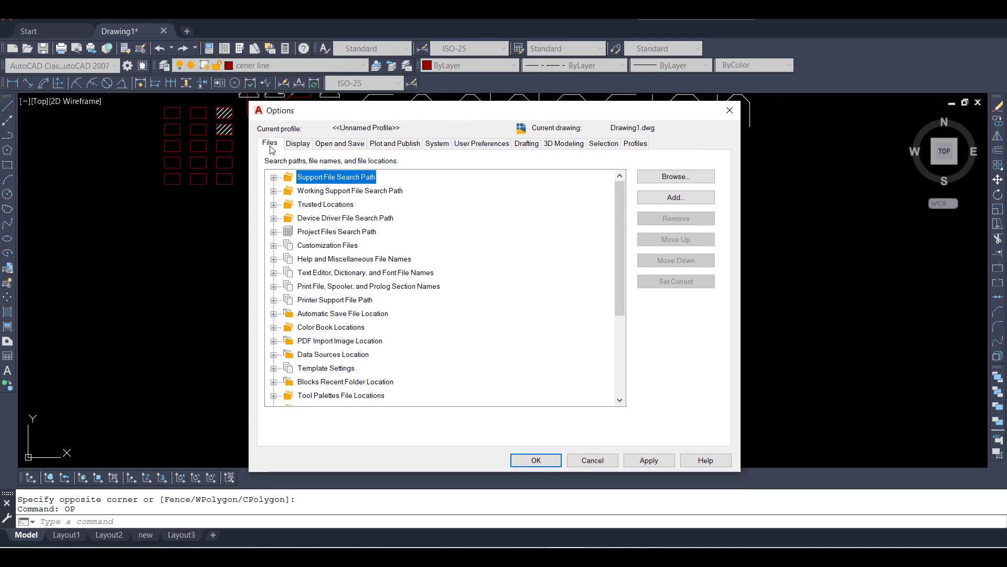
{"action": "left_click", "coordinate": [304, 146]}
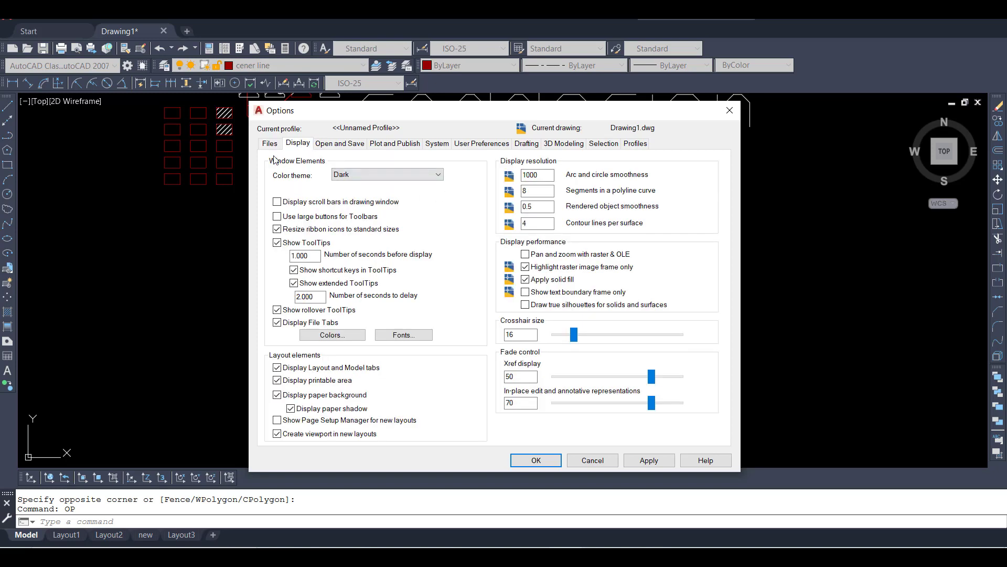
{"action": "left_click", "coordinate": [404, 174]}
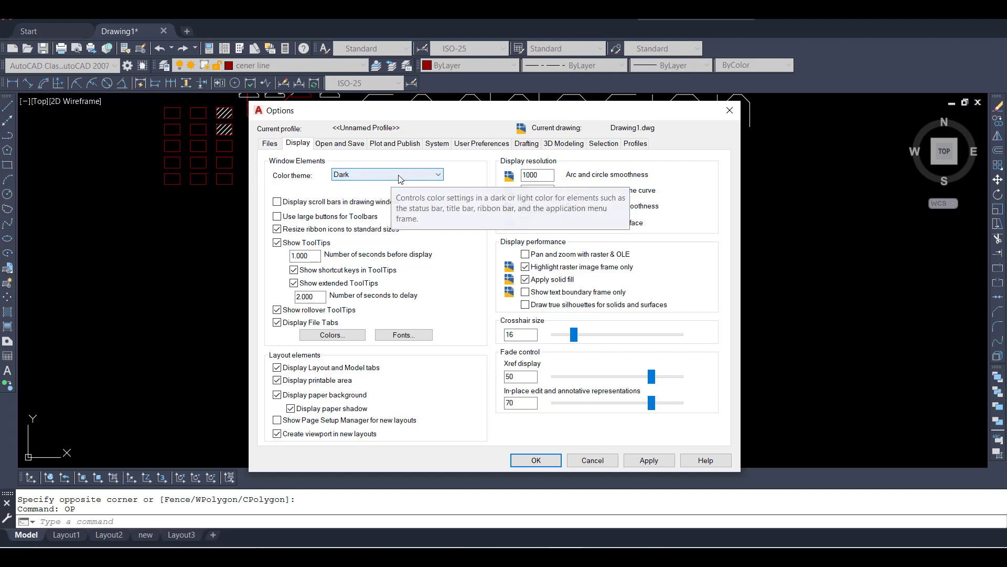
{"action": "left_click", "coordinate": [345, 335]}
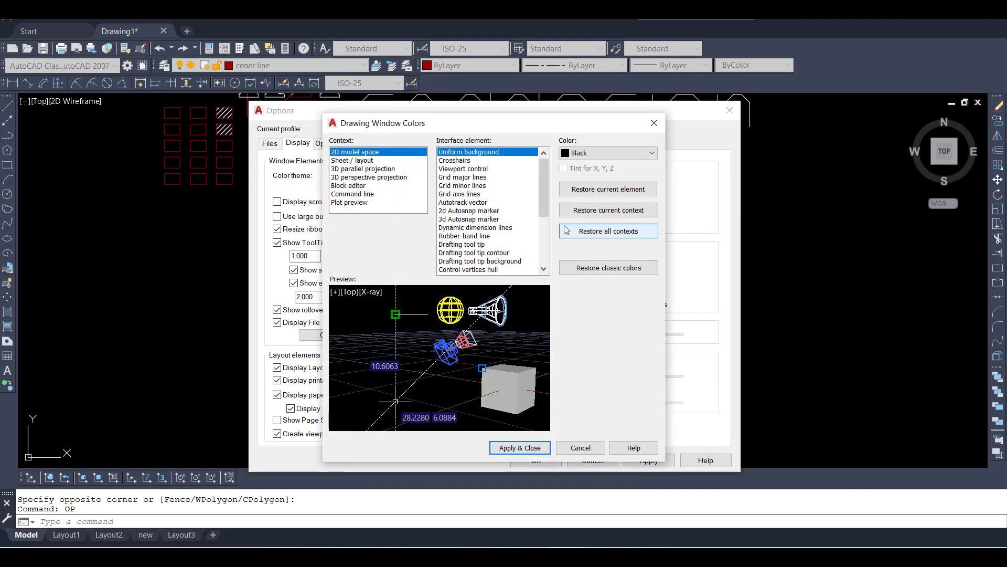
{"action": "left_click", "coordinate": [653, 129]}
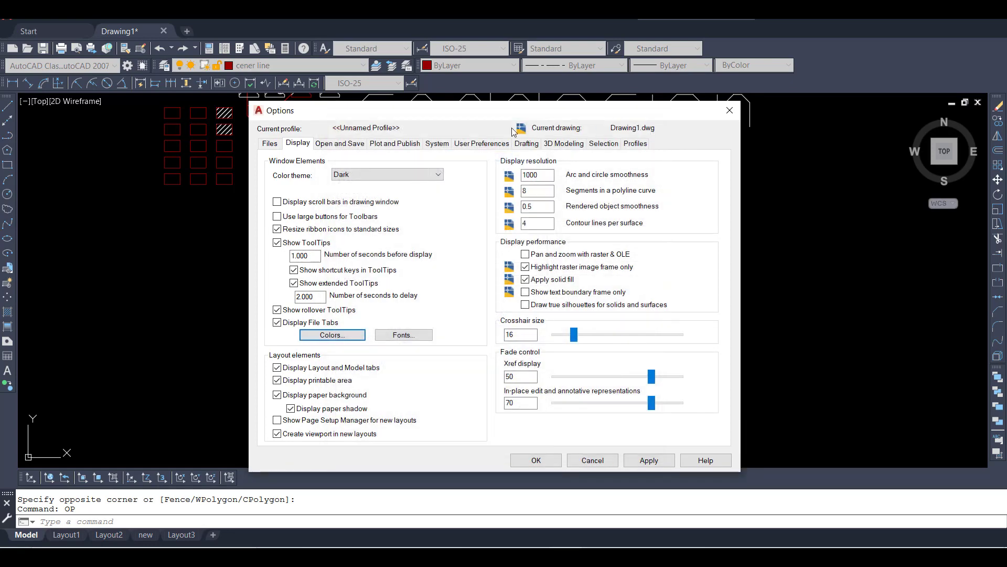
{"action": "left_click", "coordinate": [346, 145]}
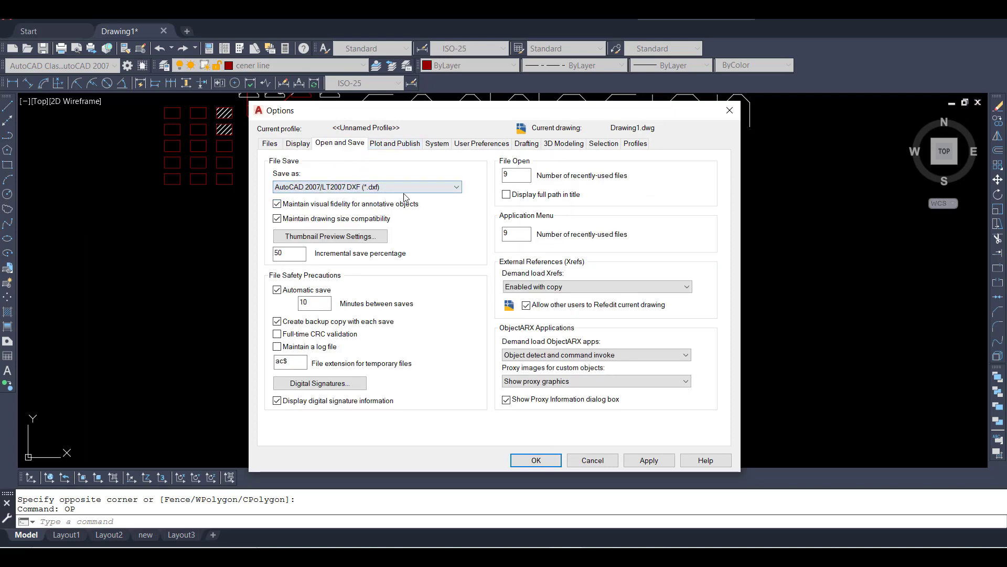
- Set the default save format to AutoCAD 2000/LT2000 DXF (*.dxf)
{"action": "left_click_drag", "start_coordinate": [443, 118], "coordinate": [456, 123]}
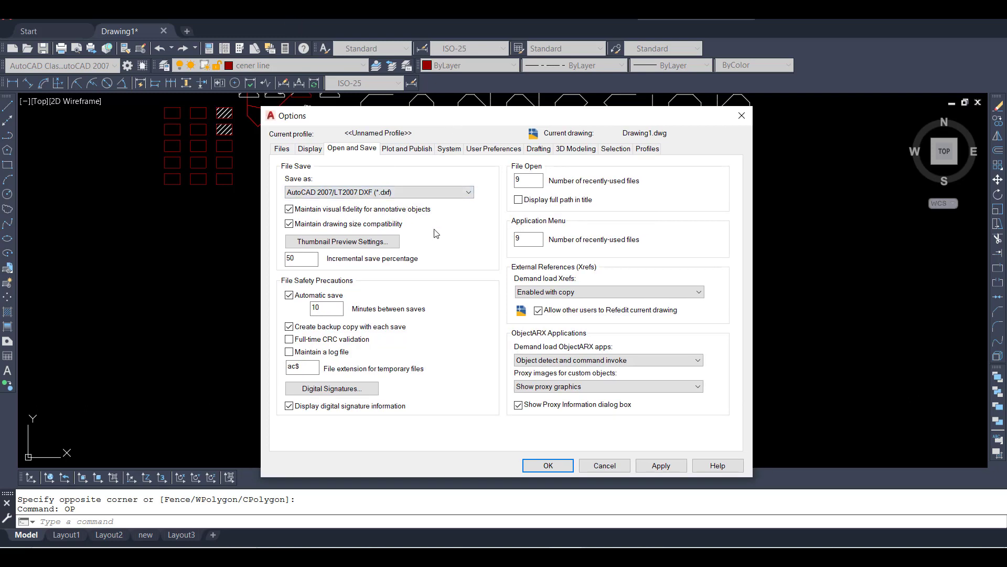
{"action": "left_click_drag", "start_coordinate": [461, 119], "coordinate": [415, 119]}
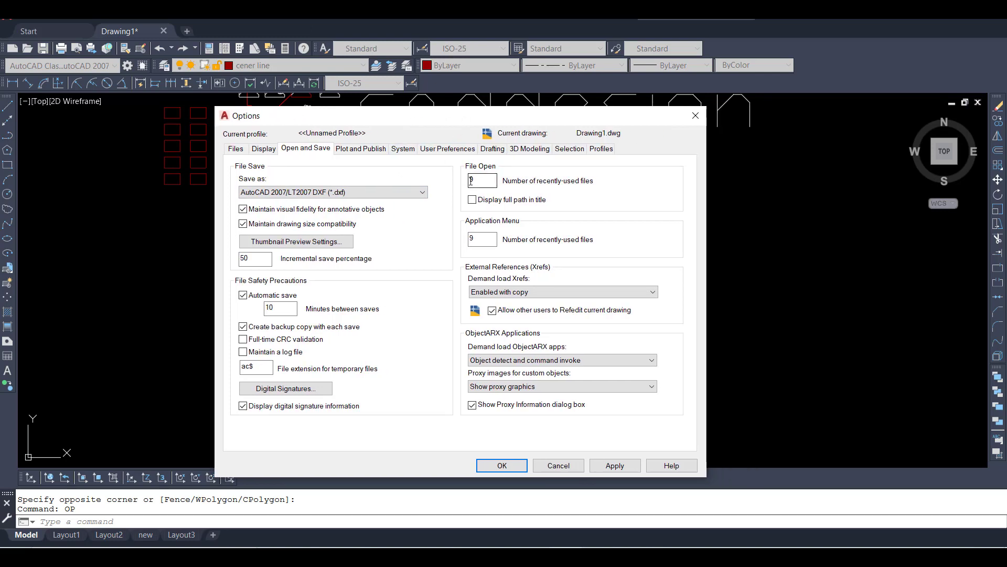
{"action": "mouse_move", "coordinate": [482, 181]}
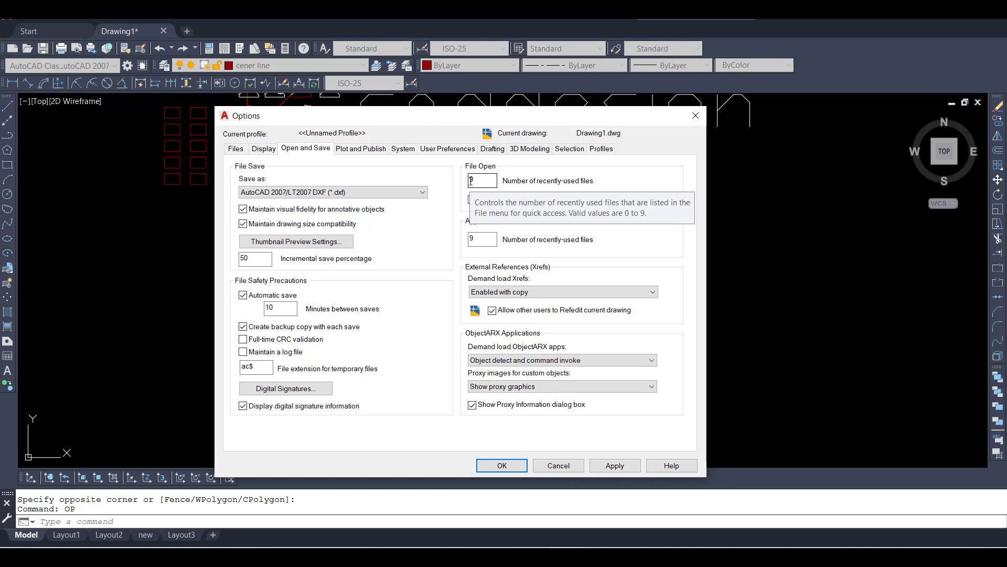
{"action": "left_click", "coordinate": [392, 192]}
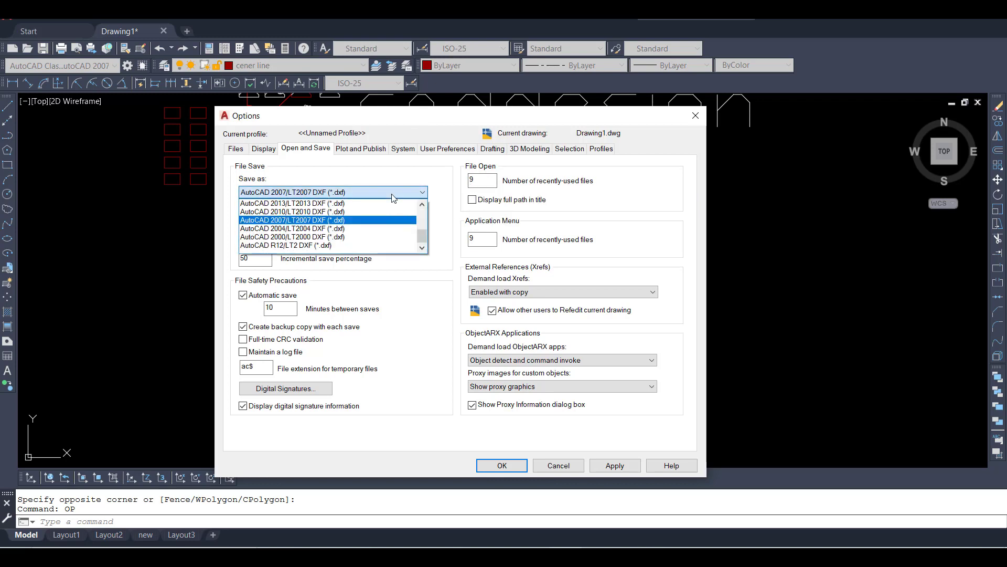
{"action": "left_click", "coordinate": [380, 237]}
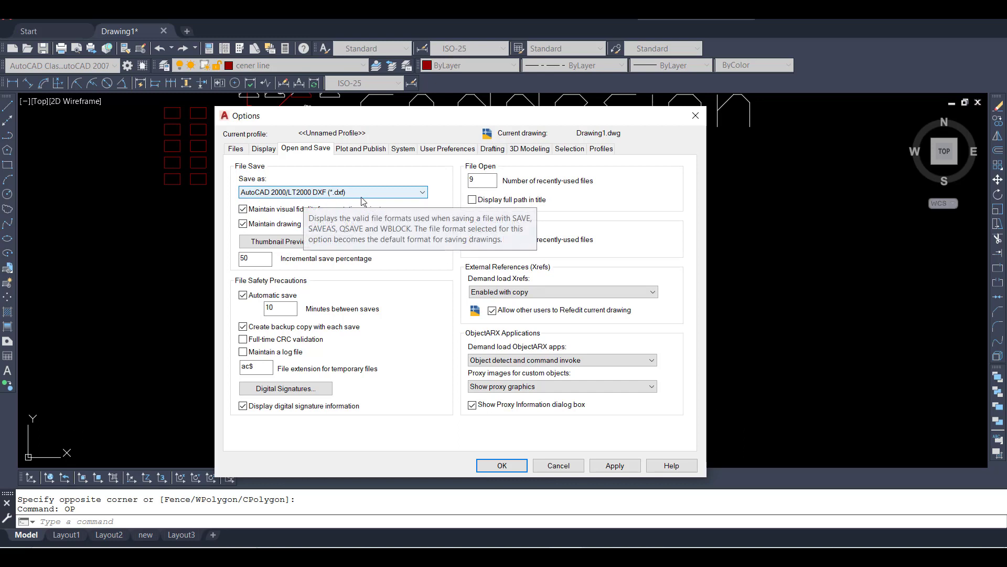
- Make the AutoSnap marker size slightly smaller in the Drafting settings
{"action": "left_click", "coordinate": [362, 148]}
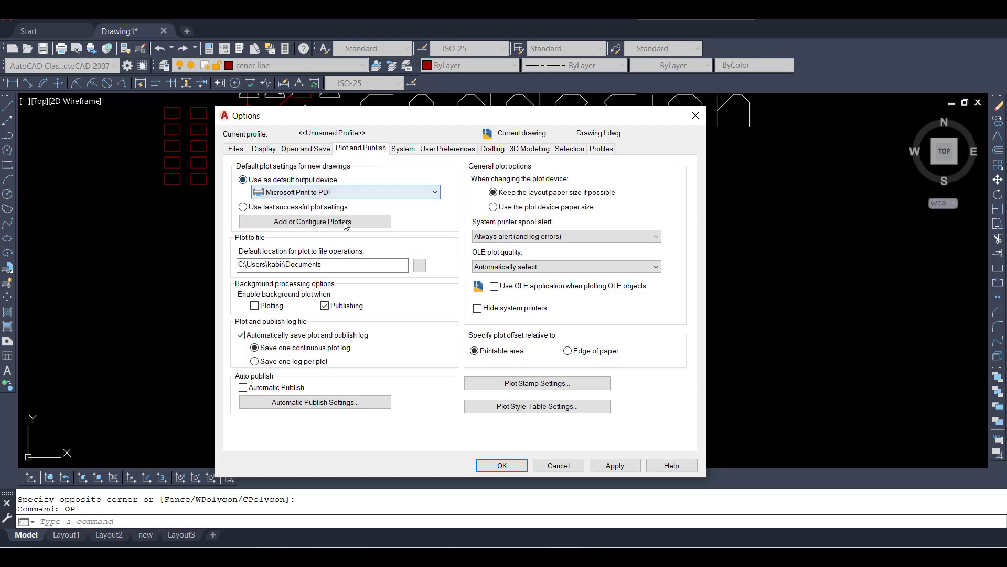
{"action": "left_click", "coordinate": [402, 150]}
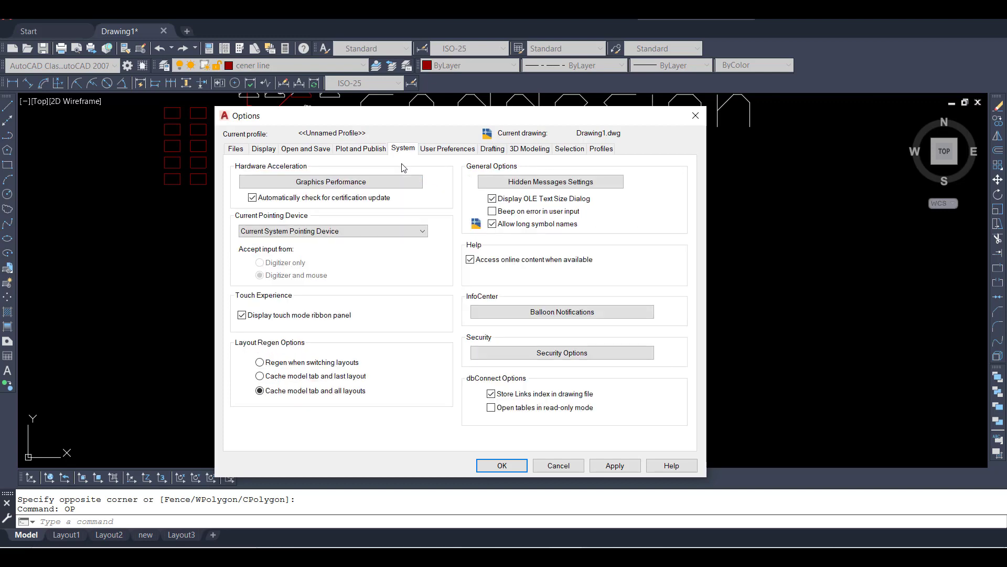
{"action": "left_click", "coordinate": [433, 151]}
{"action": "left_click", "coordinate": [485, 152]}
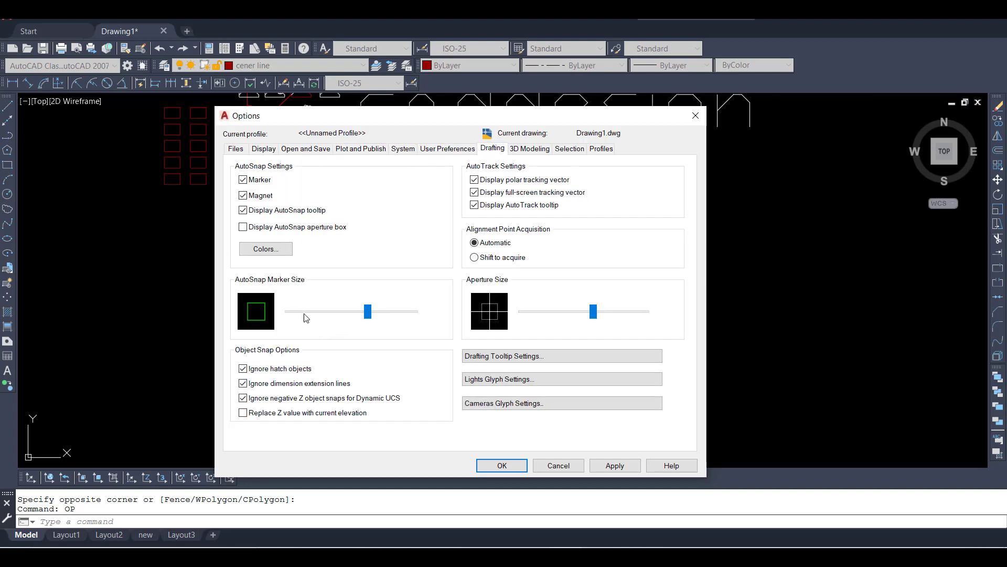
{"action": "left_click_drag", "start_coordinate": [368, 311], "coordinate": [361, 314]}
- Make grips slightly smaller and set the unselected grip colour to Yellow
{"action": "left_click", "coordinate": [535, 150]}
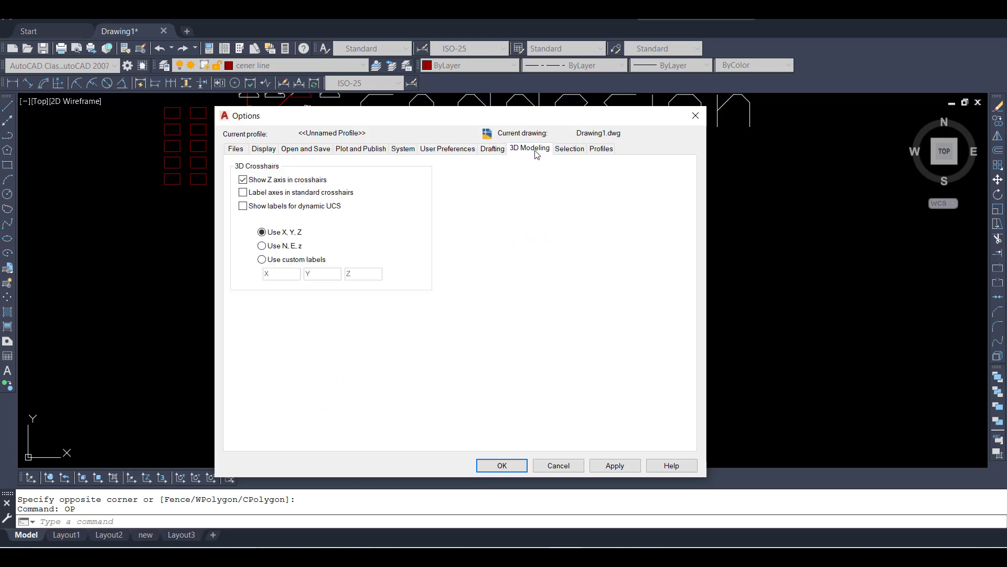
{"action": "left_click", "coordinate": [565, 153]}
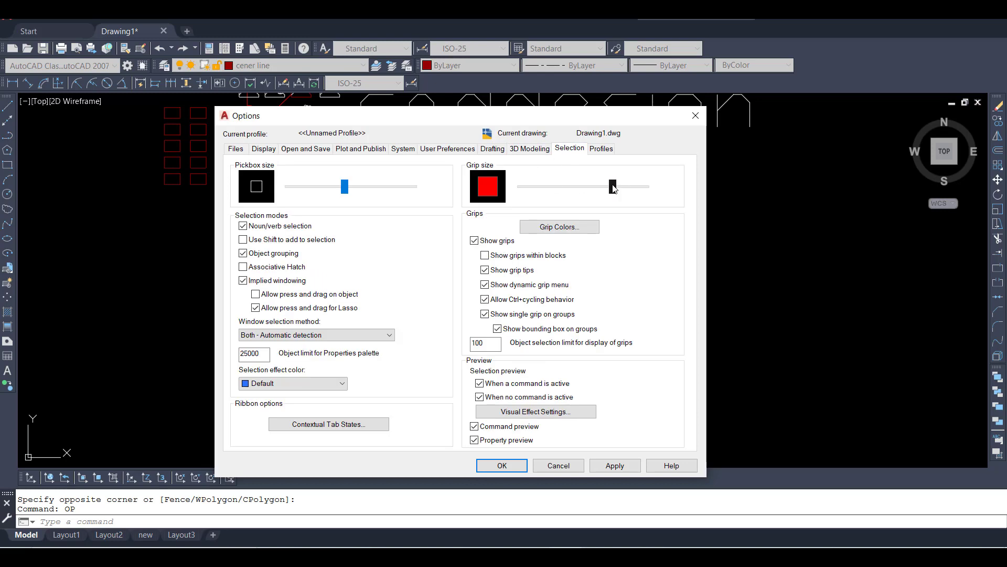
{"action": "left_click_drag", "start_coordinate": [614, 188], "coordinate": [597, 191]}
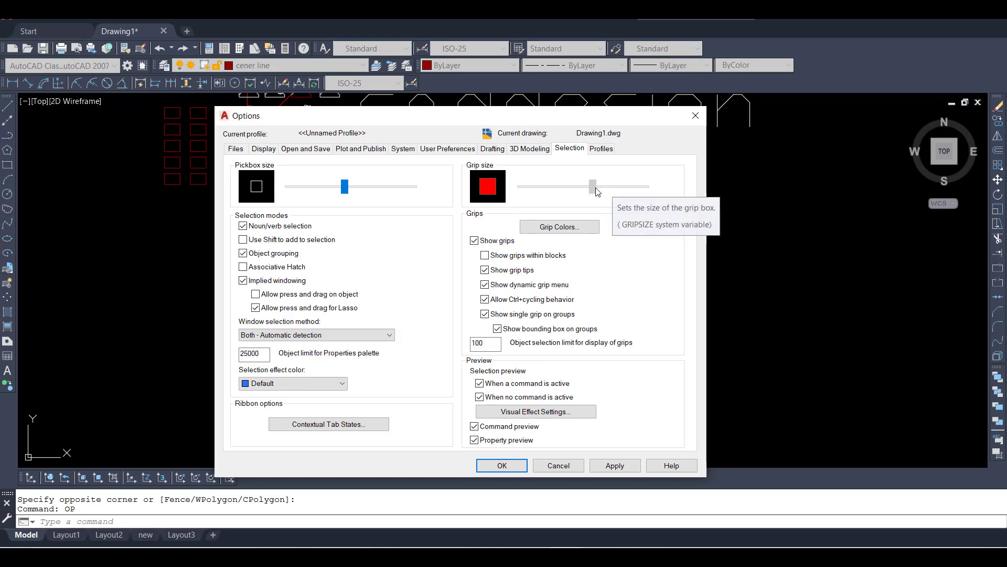
{"action": "left_click", "coordinate": [559, 227]}
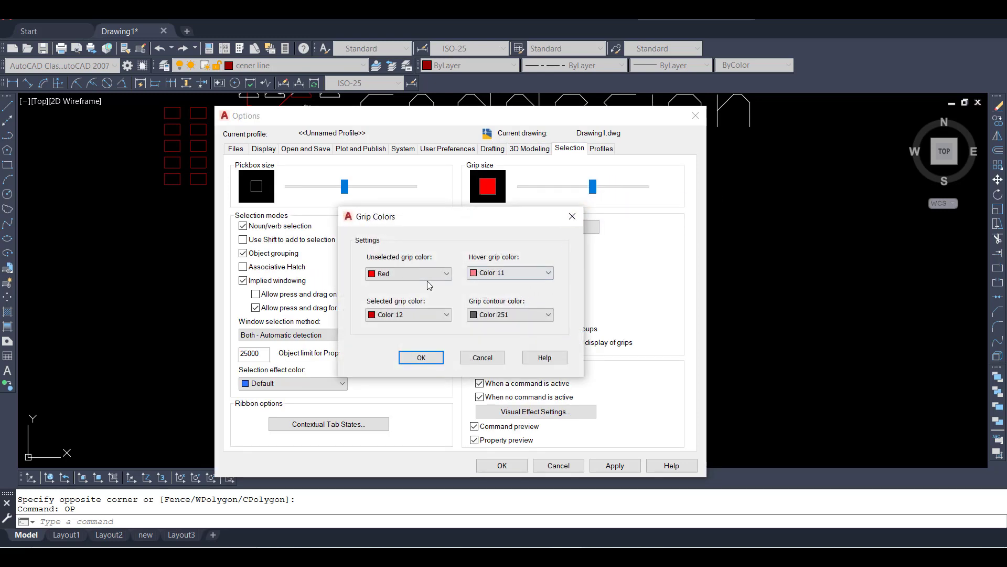
{"action": "left_click", "coordinate": [428, 274]}
{"action": "left_click", "coordinate": [404, 294]}
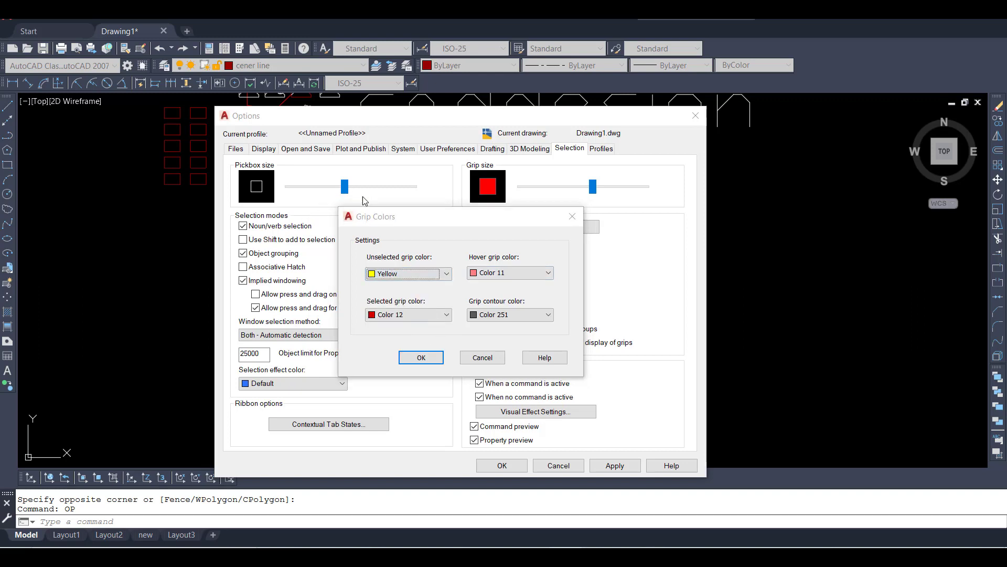
{"action": "left_click", "coordinate": [421, 357]}
- Enlarge the pickbox, apply and close Options, then window-select the cad text
{"action": "left_click_drag", "start_coordinate": [337, 190], "coordinate": [375, 190]}
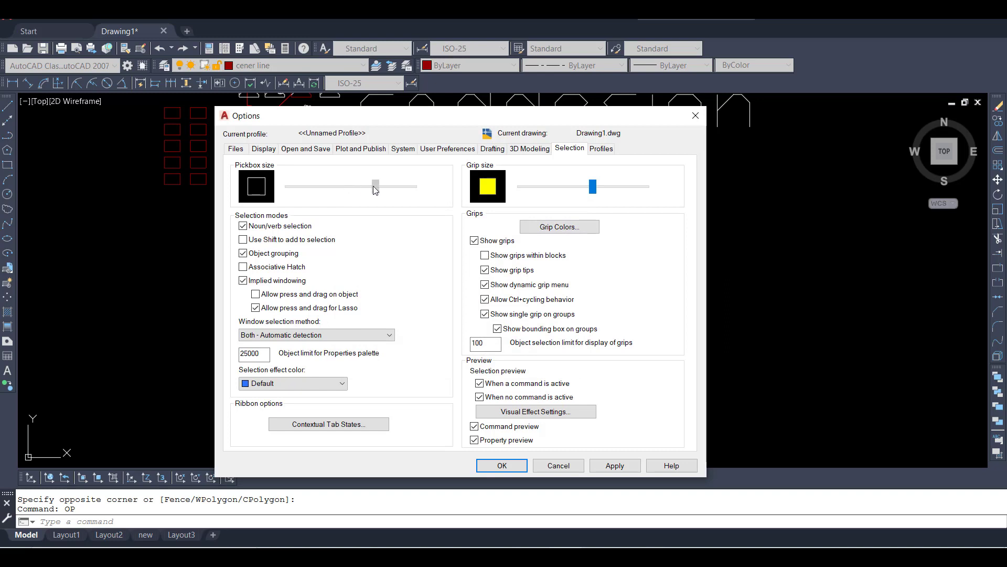
{"action": "left_click", "coordinate": [608, 465]}
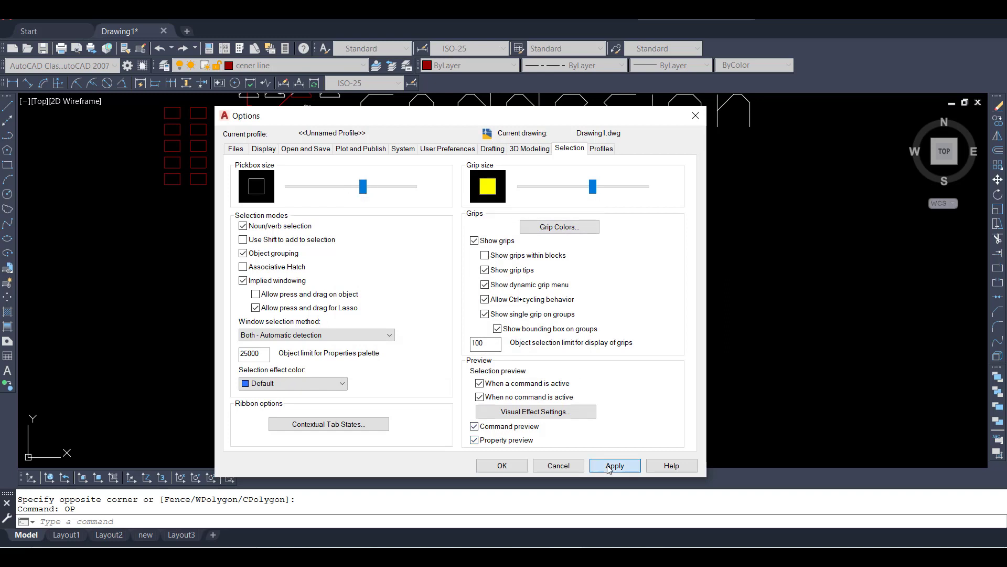
{"action": "left_click", "coordinate": [502, 465]}
{"action": "left_click", "coordinate": [653, 227]}
{"action": "left_click", "coordinate": [499, 331]}
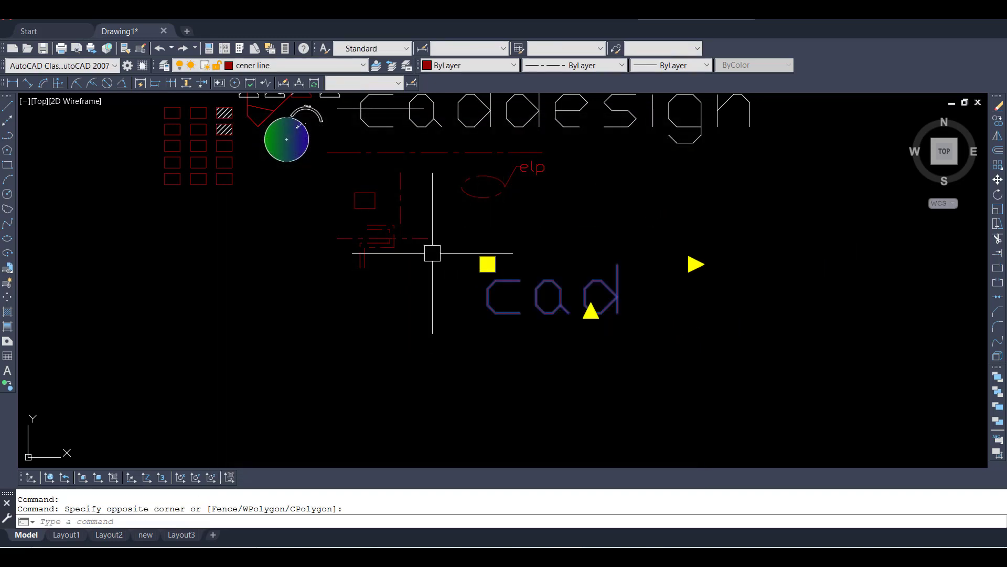
{"action": "left_click", "coordinate": [438, 227]}
{"action": "key", "text": "Escape"}
{"action": "key", "text": "Escape"}
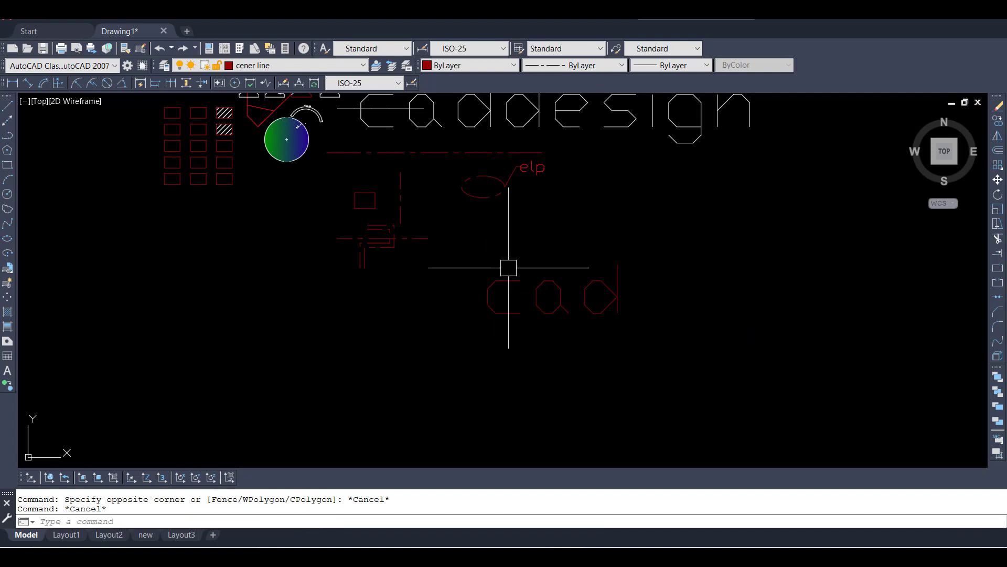
{"action": "left_click", "coordinate": [746, 221]}
{"action": "left_click", "coordinate": [610, 294]}
{"action": "key", "text": "Escape"}
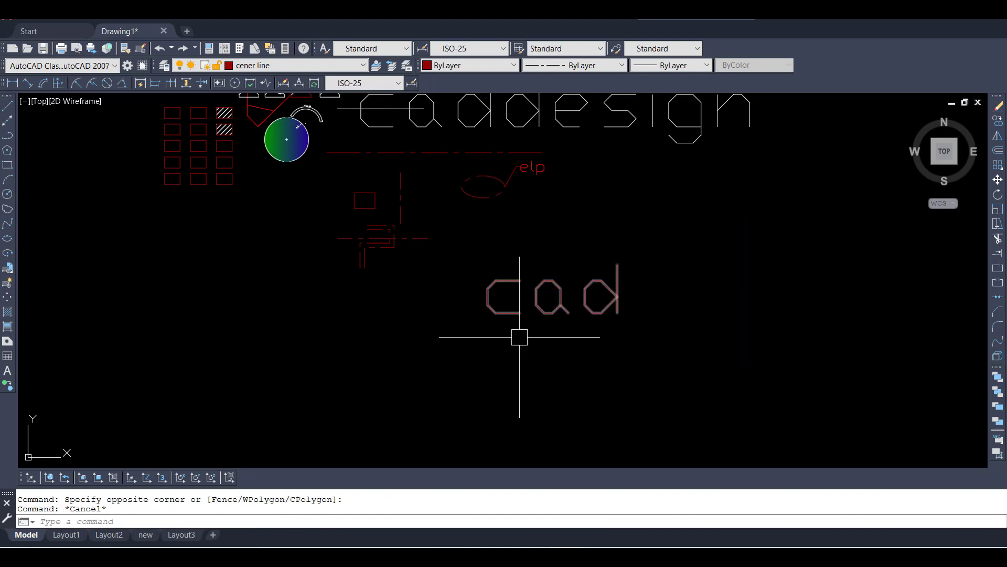
{"action": "key", "text": "Escape"}
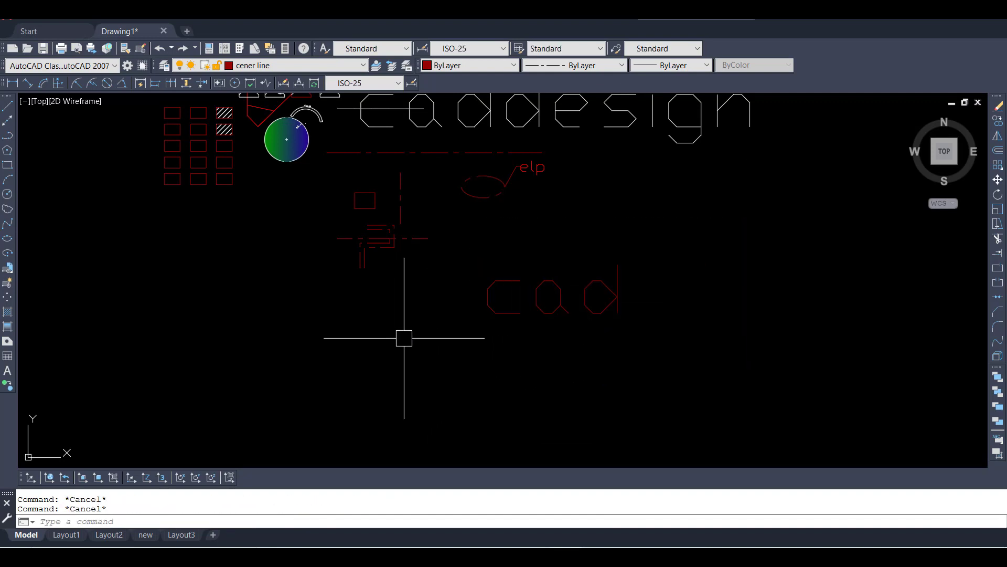
{"action": "scroll", "coordinate": [482, 236], "scroll_direction": "down", "scroll_amount": 2}
{"action": "scroll", "coordinate": [465, 282], "scroll_direction": "up", "scroll_amount": 2}
{"action": "left_click", "coordinate": [469, 278]}
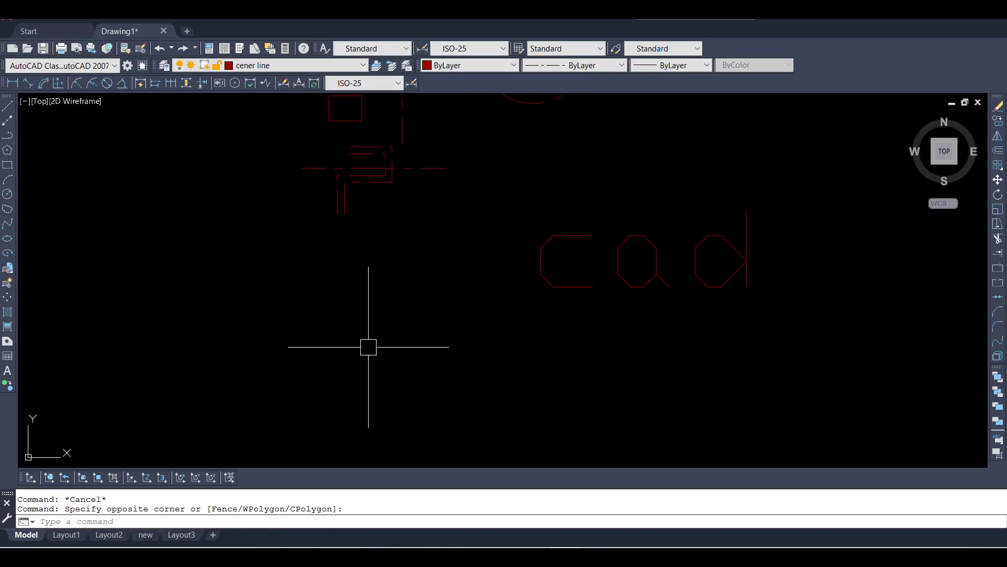
{"action": "type", "text": "pe"}
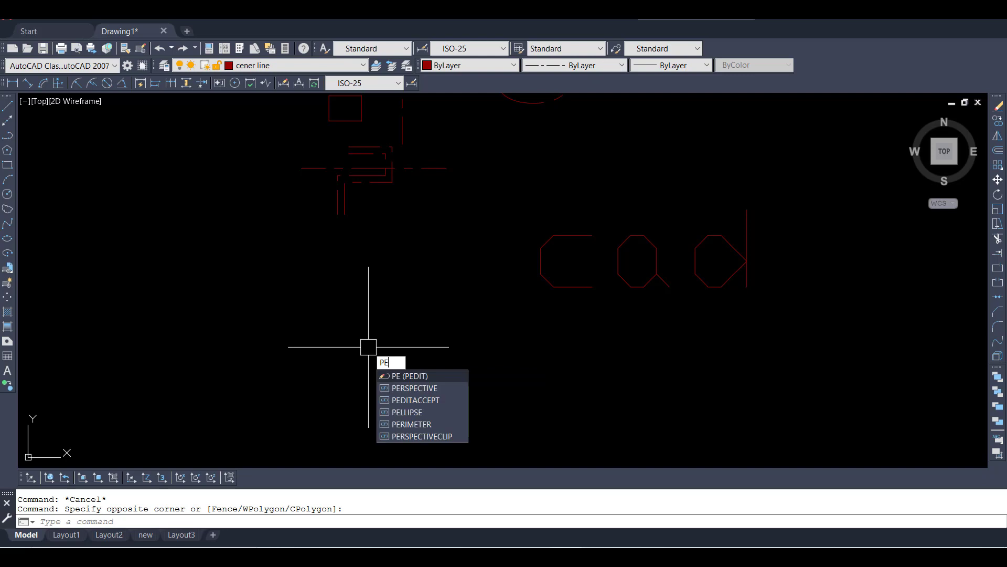
{"action": "key", "text": "Return"}
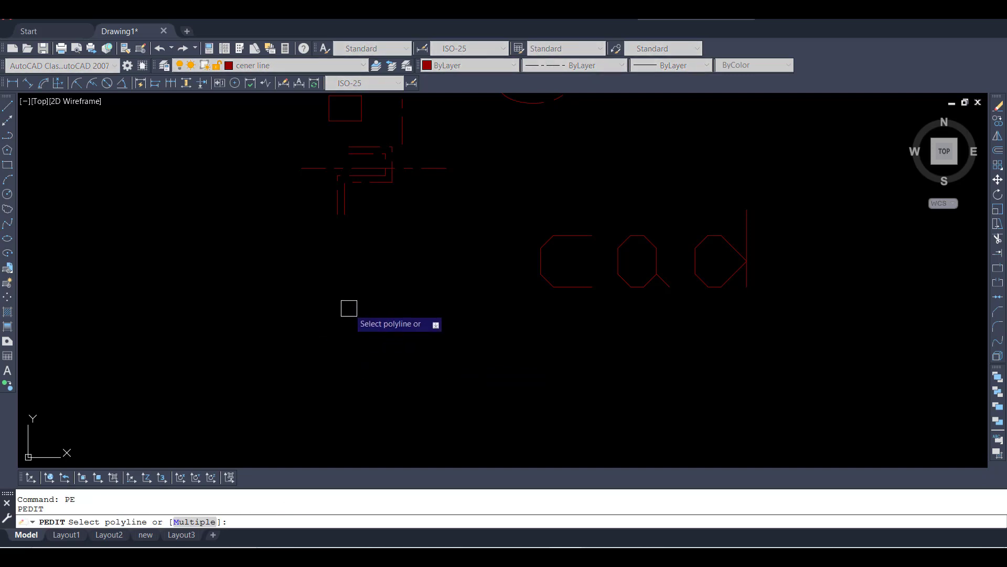
{"action": "key", "text": "Escape"}
{"action": "left_click", "coordinate": [373, 298]}
{"action": "key", "text": "Escape"}
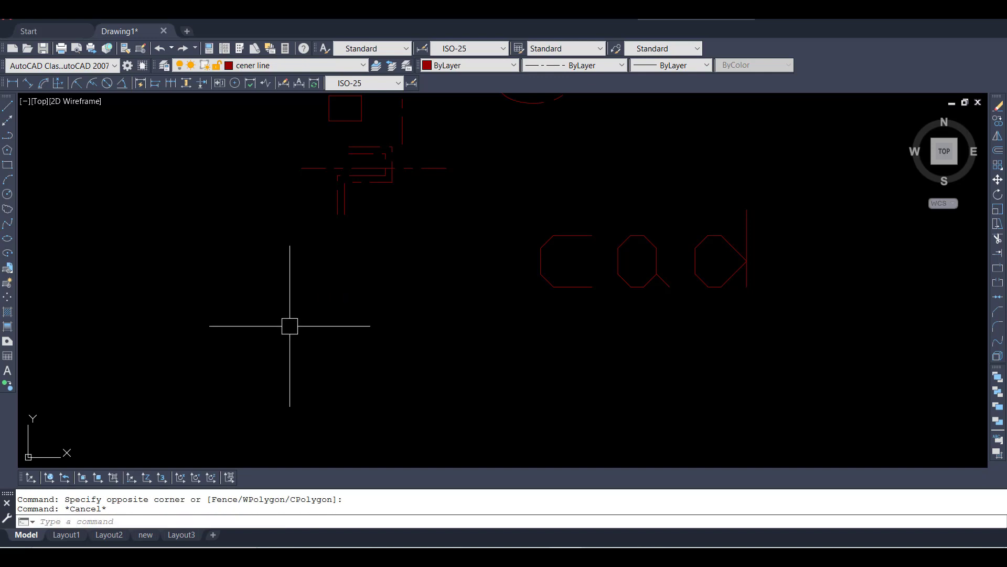
- Draw a four-corner rectangular polyline on the center line layer with PL
{"action": "type", "text": "pl"}
{"action": "key", "text": "Return"}
{"action": "left_click", "coordinate": [233, 308]}
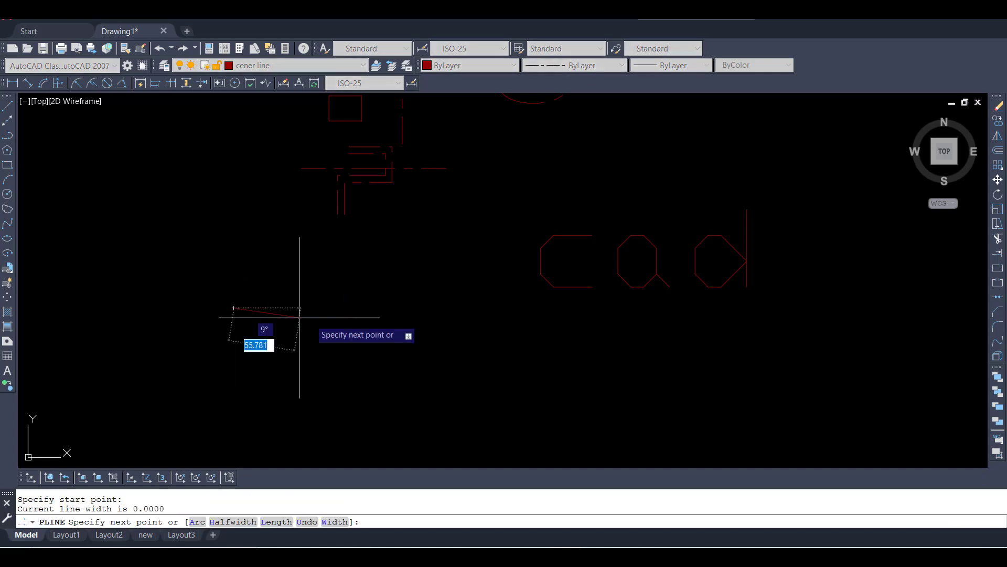
{"action": "left_click", "coordinate": [434, 307]}
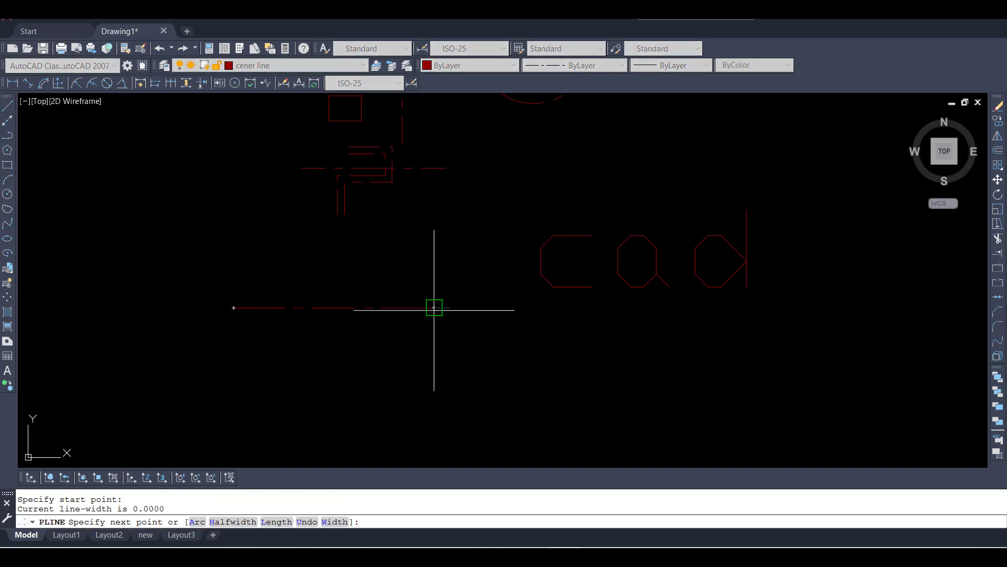
{"action": "left_click", "coordinate": [434, 389]}
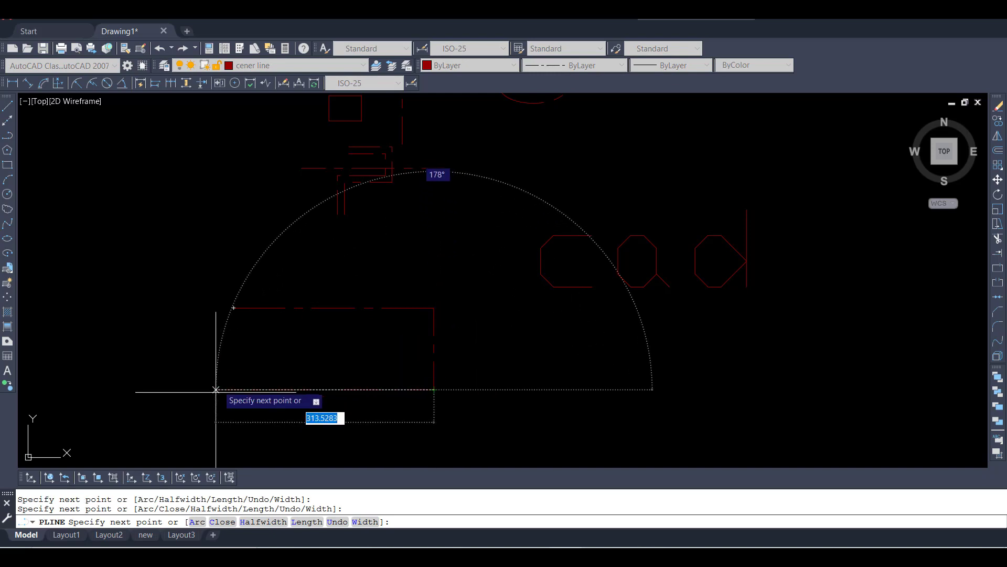
{"action": "left_click", "coordinate": [215, 389]}
{"action": "left_click", "coordinate": [218, 314]}
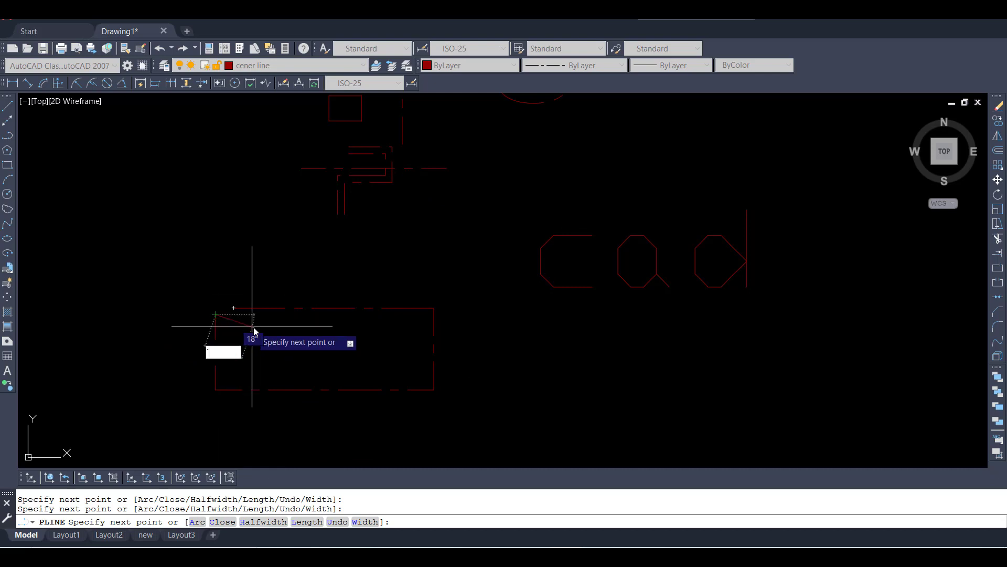
{"action": "key", "text": "Escape"}
- Select the rectangle polyline, clear its grips, and make a crossing selection
{"action": "scroll", "coordinate": [227, 322], "scroll_direction": "up", "scroll_amount": 3}
{"action": "scroll", "coordinate": [265, 295], "scroll_direction": "up", "scroll_amount": 3}
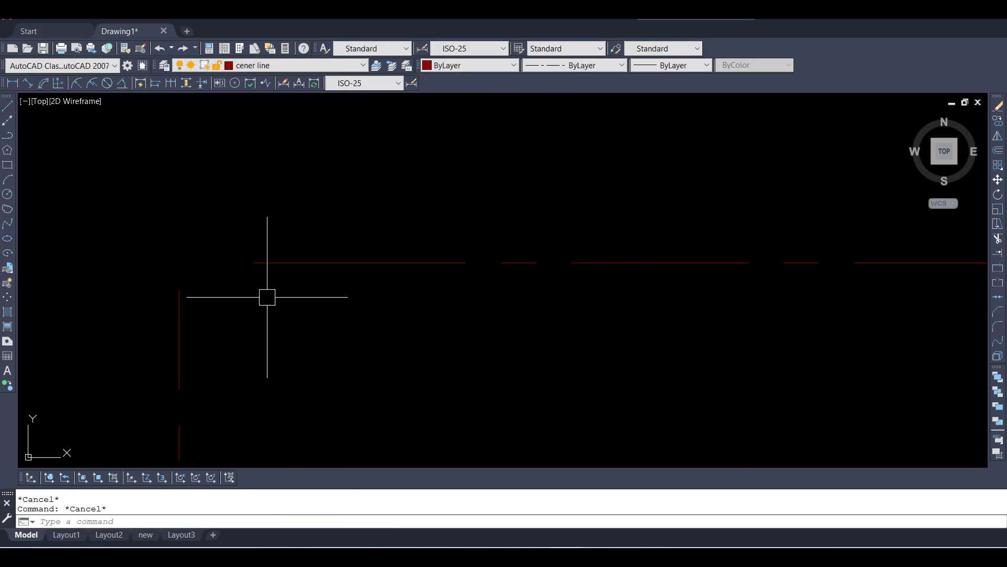
{"action": "left_click_drag", "start_coordinate": [266, 295], "coordinate": [199, 340]}
{"action": "key", "text": "Escape"}
{"action": "left_click", "coordinate": [333, 354]}
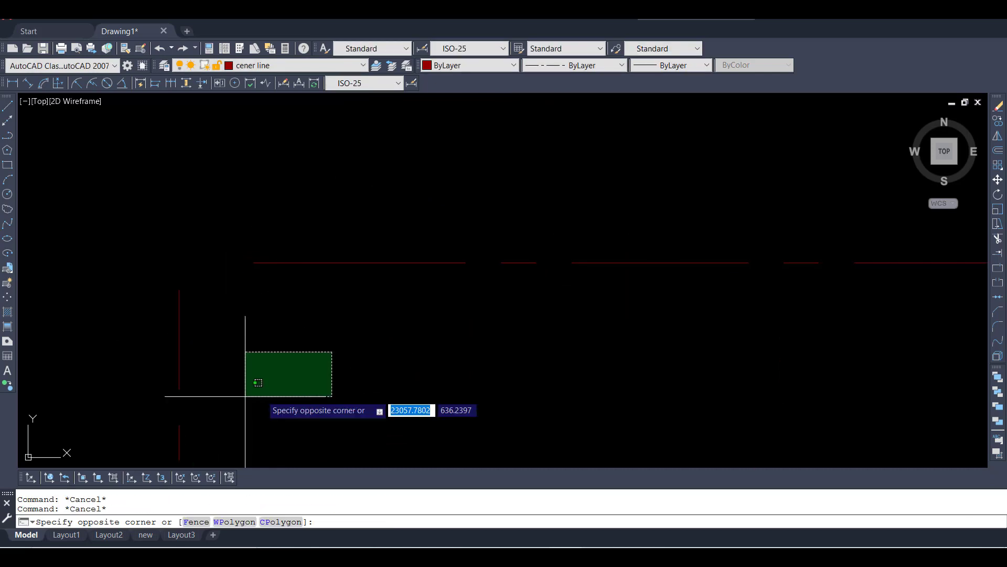
{"action": "left_click", "coordinate": [247, 401]}
{"action": "scroll", "coordinate": [299, 349], "scroll_direction": "down", "scroll_amount": 5}
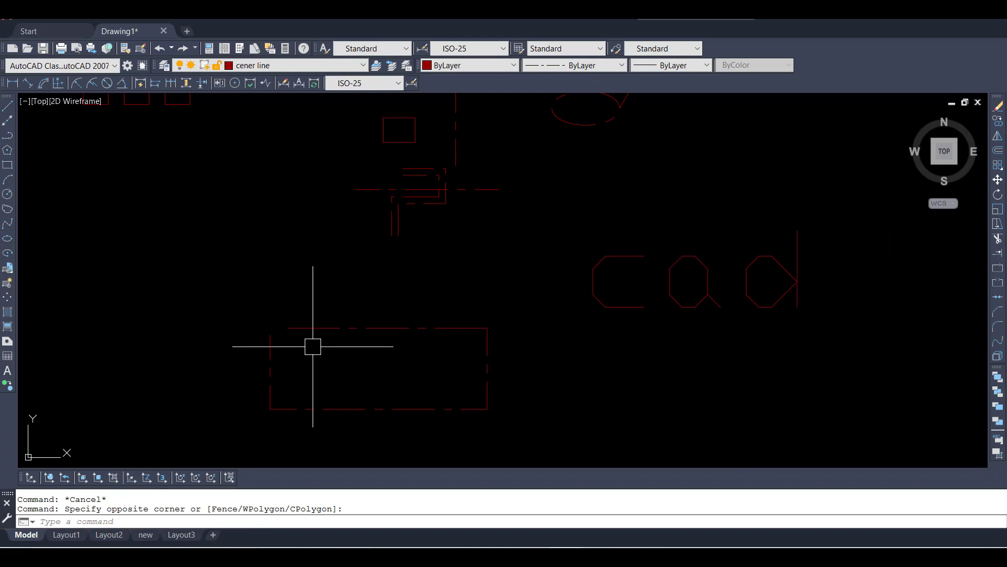
{"action": "type", "text": "P"}
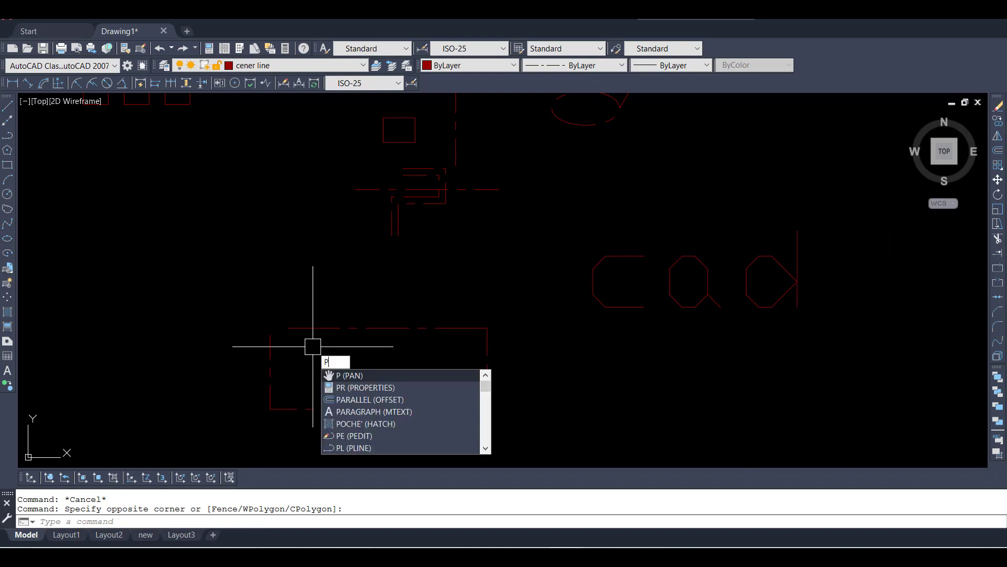
{"action": "type", "text": "E"}
{"action": "key", "text": "Return"}
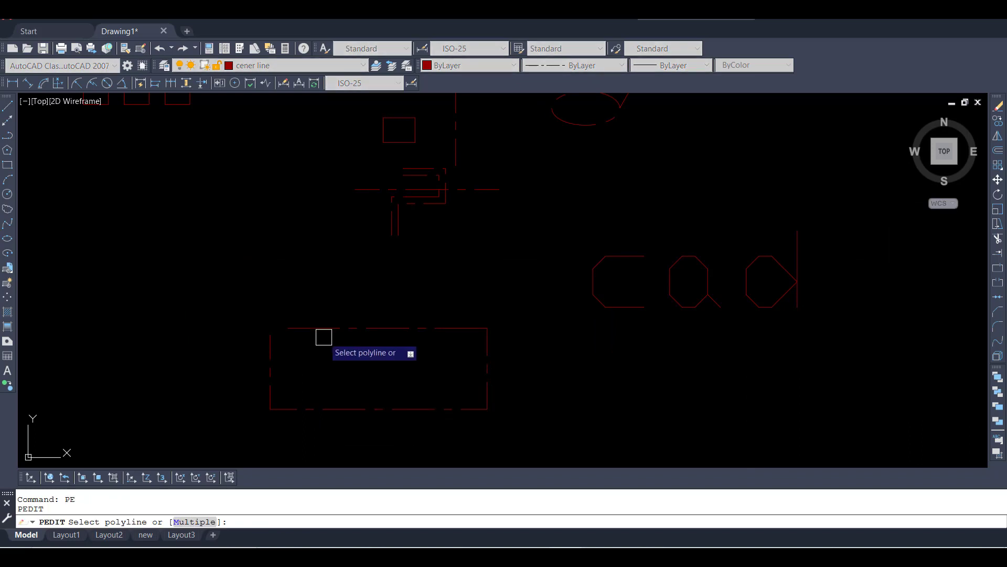
{"action": "left_click", "coordinate": [329, 331]}
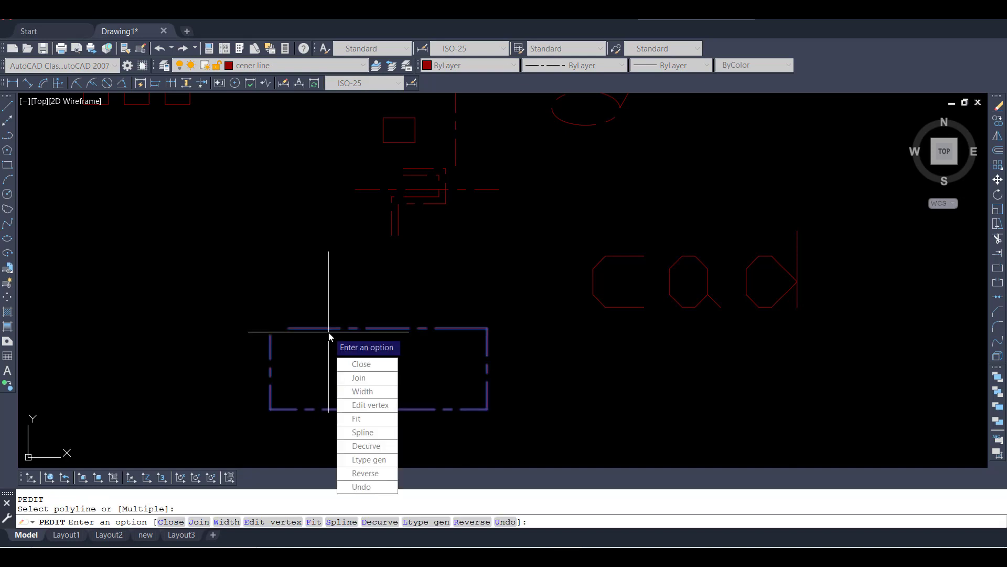
{"action": "left_click", "coordinate": [373, 365]}
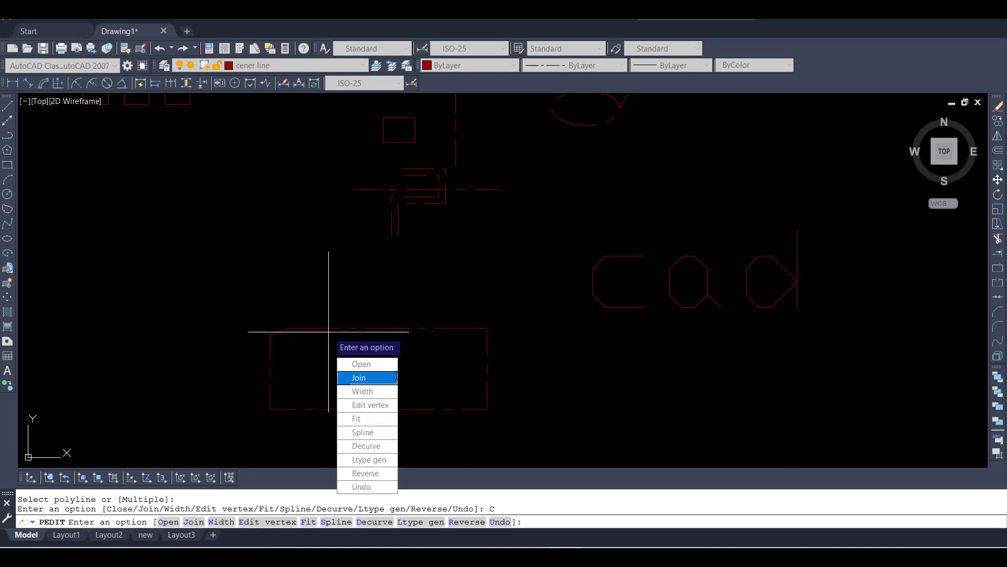
{"action": "key", "text": "Escape"}
{"action": "scroll", "coordinate": [263, 354], "scroll_direction": "up", "scroll_amount": 4}
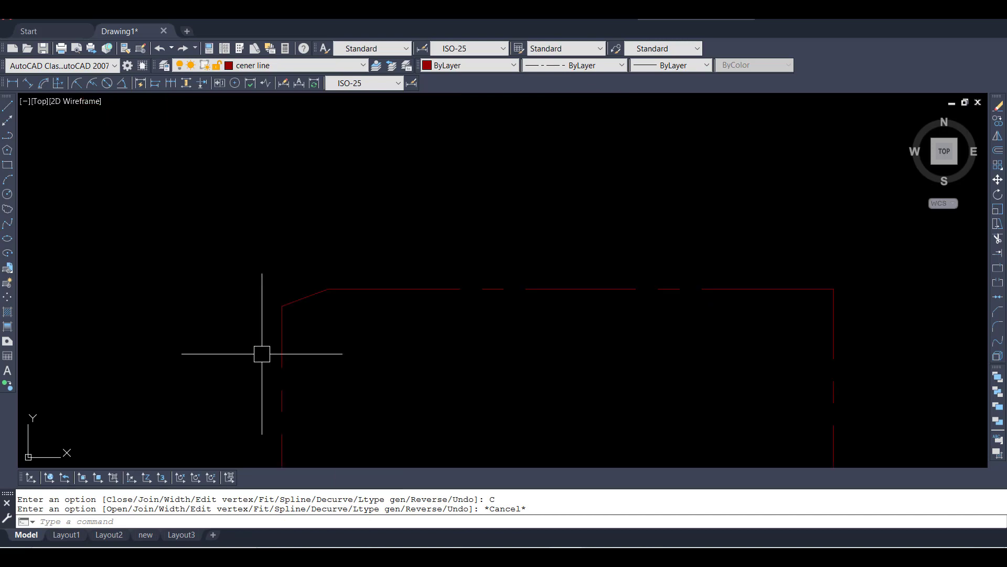
{"action": "scroll", "coordinate": [283, 277], "scroll_direction": "down", "scroll_amount": 2}
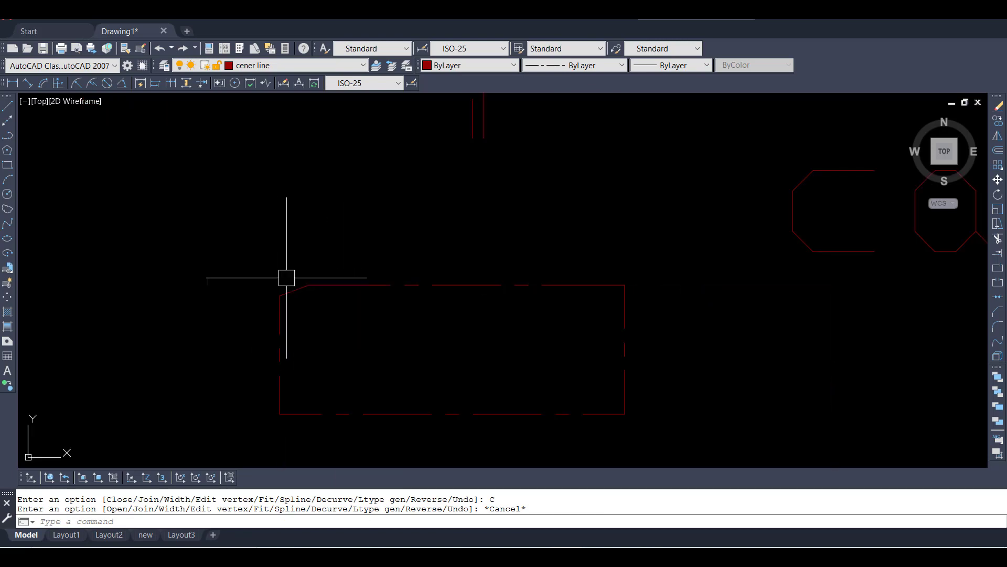
{"action": "left_click", "coordinate": [337, 284]}
{"action": "left_click", "coordinate": [225, 263]}
{"action": "key", "text": "Escape"}
{"action": "key", "text": "Escape"}
{"action": "right_click", "coordinate": [371, 230]}
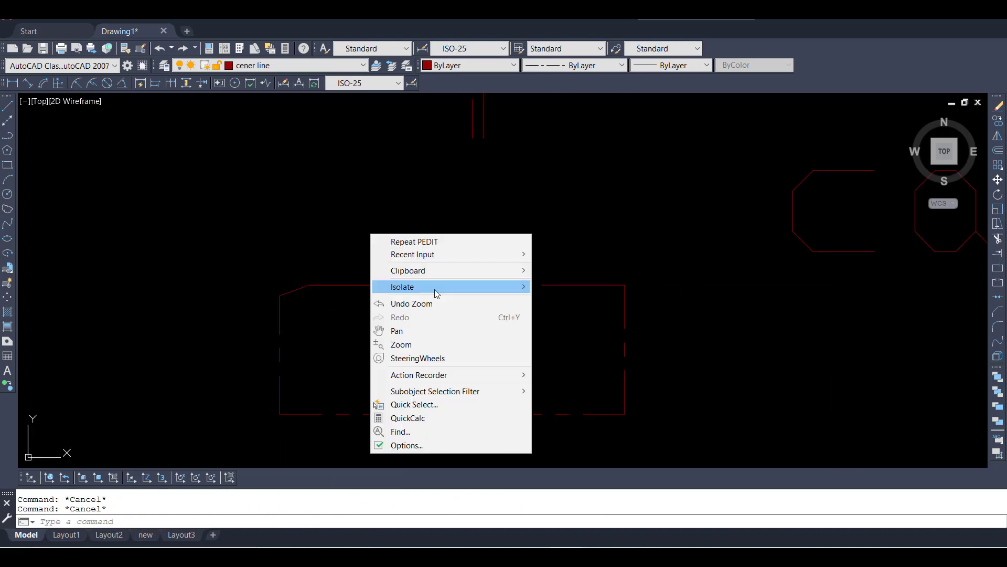
{"action": "key", "text": "Escape"}
{"action": "left_click", "coordinate": [462, 215]}
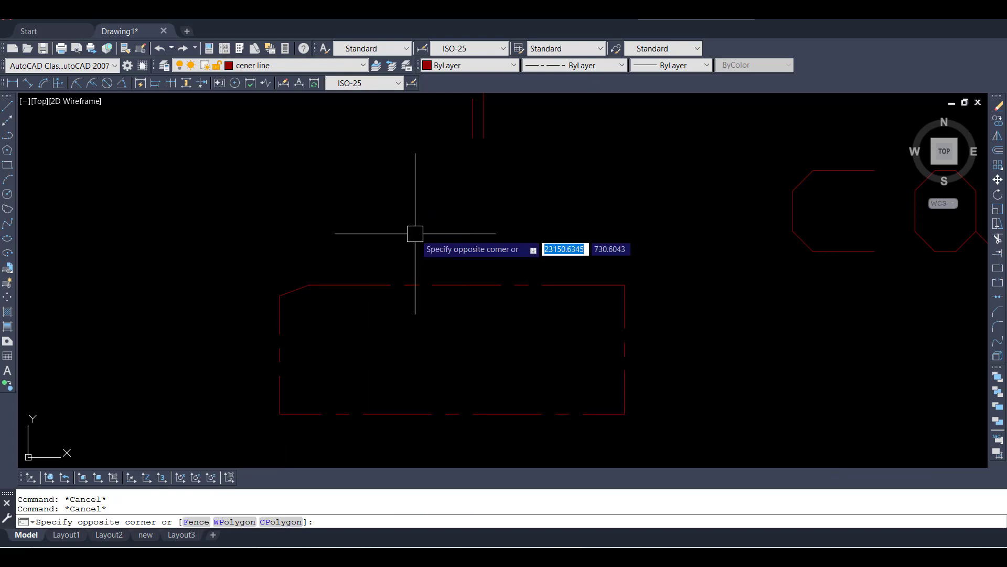
{"action": "key", "text": "Escape"}
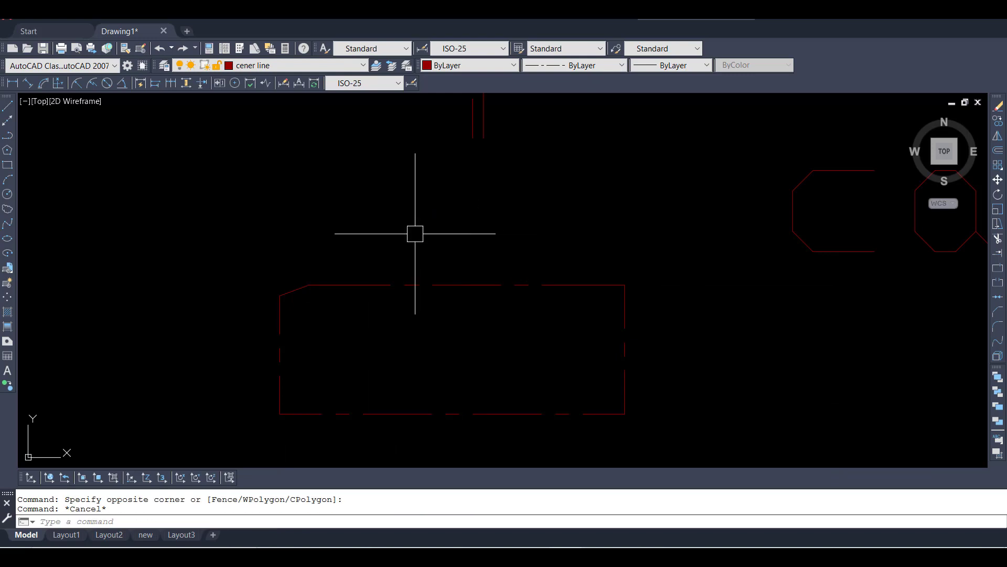
{"action": "left_click_drag", "start_coordinate": [415, 233], "coordinate": [360, 250]}
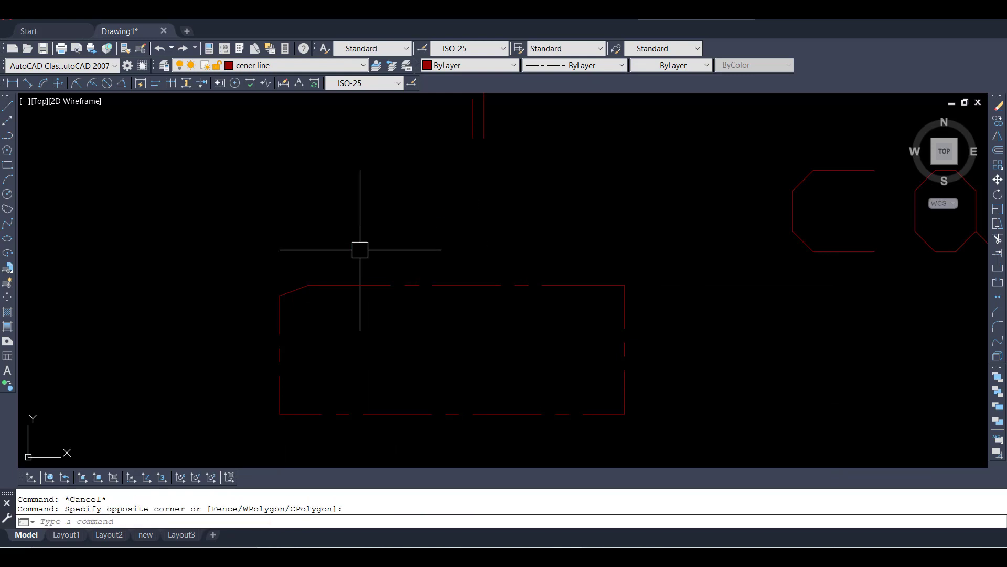
{"action": "scroll", "coordinate": [394, 281], "scroll_direction": "down", "scroll_amount": 2}
{"action": "left_click_drag", "start_coordinate": [404, 278], "coordinate": [337, 302]}
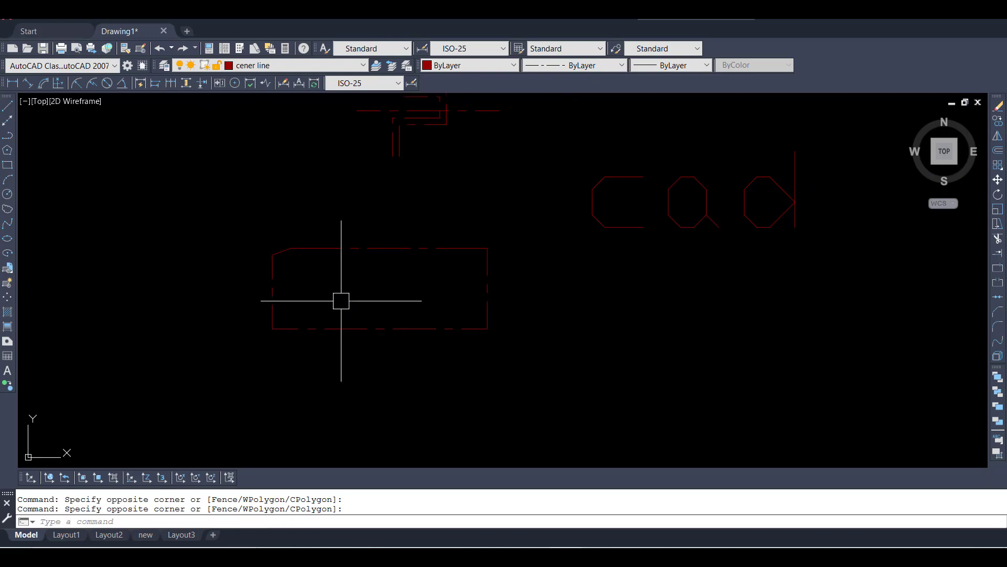
- Run the O command and drag several selection windows on the canvas, cancelling with Esc
{"action": "type", "text": "po"}
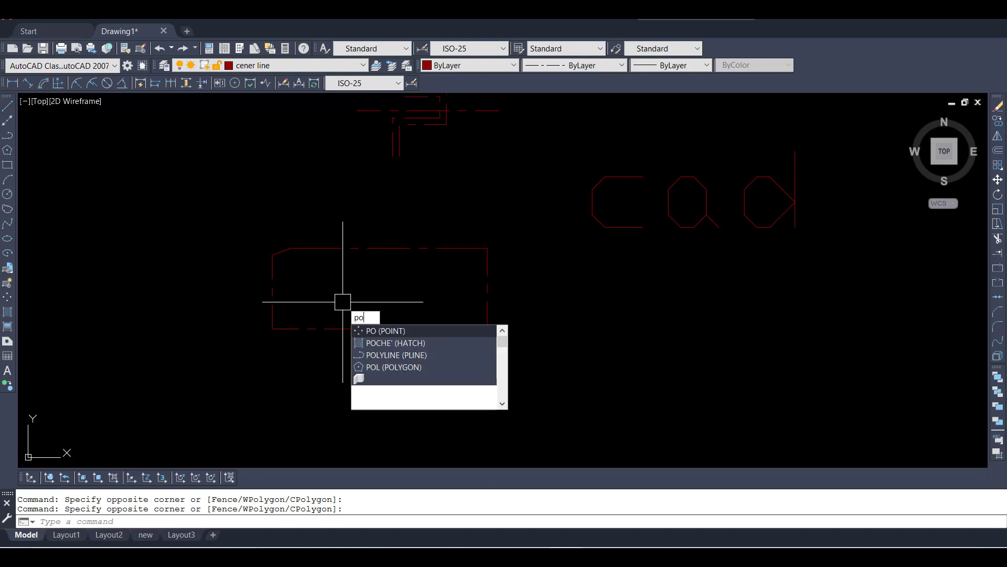
{"action": "key", "text": "Return"}
{"action": "scroll", "coordinate": [341, 275], "scroll_direction": "up", "scroll_amount": 3}
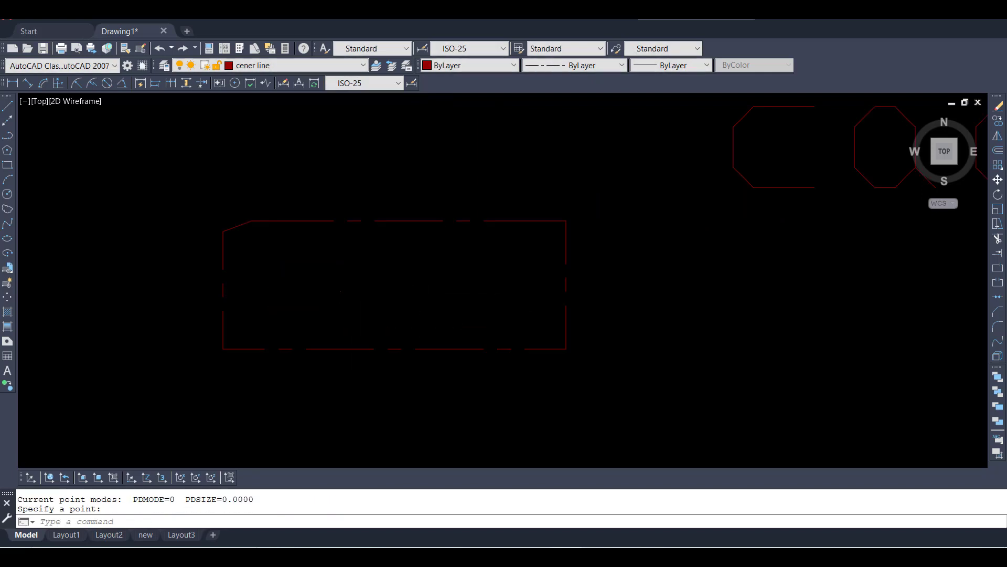
{"action": "scroll", "coordinate": [341, 289], "scroll_direction": "up", "scroll_amount": 2}
{"action": "left_click", "coordinate": [382, 274]}
{"action": "left_click", "coordinate": [317, 301]}
{"action": "key", "text": "Escape"}
{"action": "left_click", "coordinate": [455, 223]}
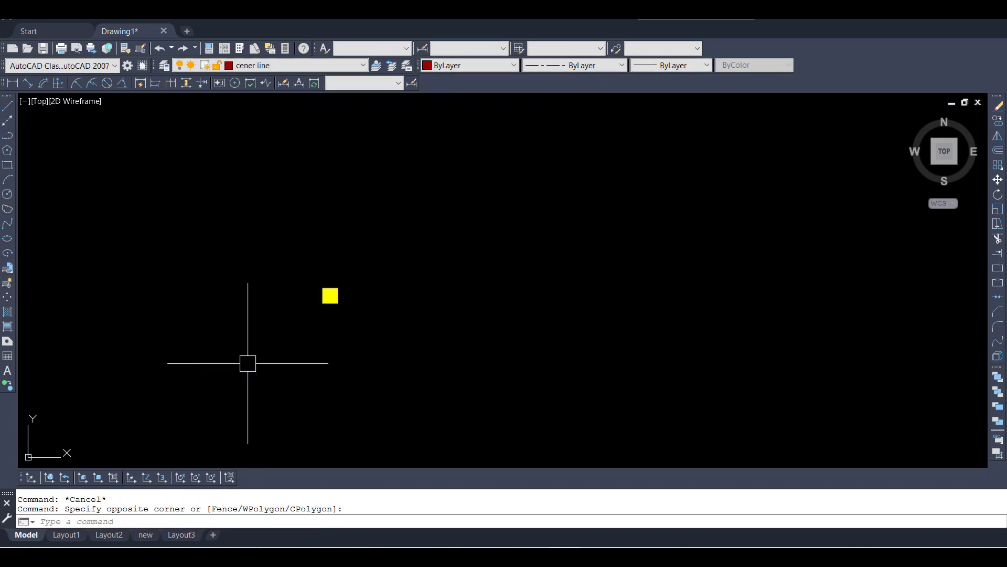
{"action": "key", "text": "Escape"}
{"action": "key", "text": "Escape"}
{"action": "left_click", "coordinate": [440, 324]}
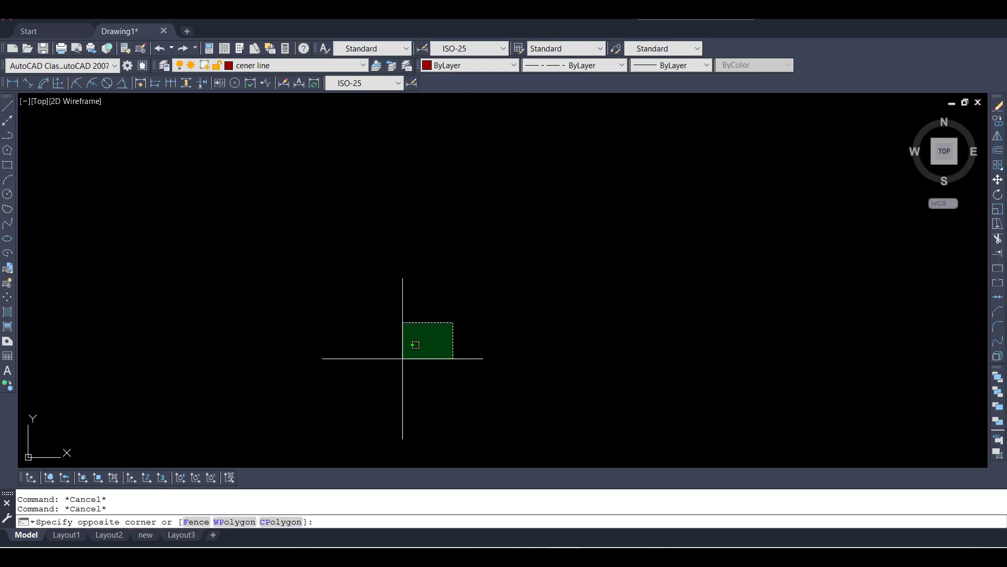
{"action": "scroll", "coordinate": [341, 294], "scroll_direction": "down", "scroll_amount": 3}
{"action": "scroll", "coordinate": [292, 252], "scroll_direction": "down", "scroll_amount": 4}
{"action": "scroll", "coordinate": [446, 268], "scroll_direction": "up", "scroll_amount": 2}
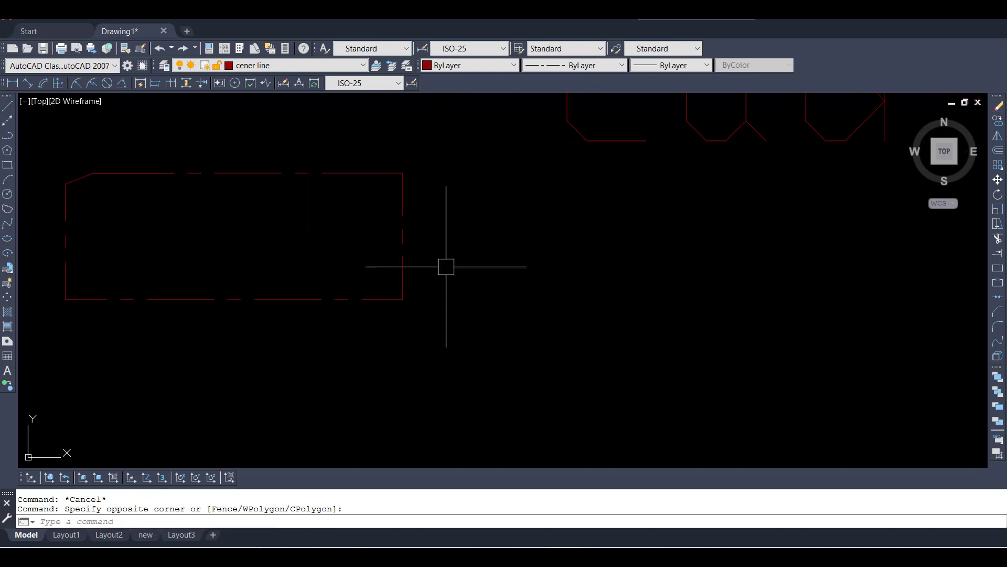
{"action": "left_click", "coordinate": [452, 328]}
- Draw a 6-sided polygon inscribed in a radius-50 circle right of the rectangle
{"action": "type", "text": "po"}
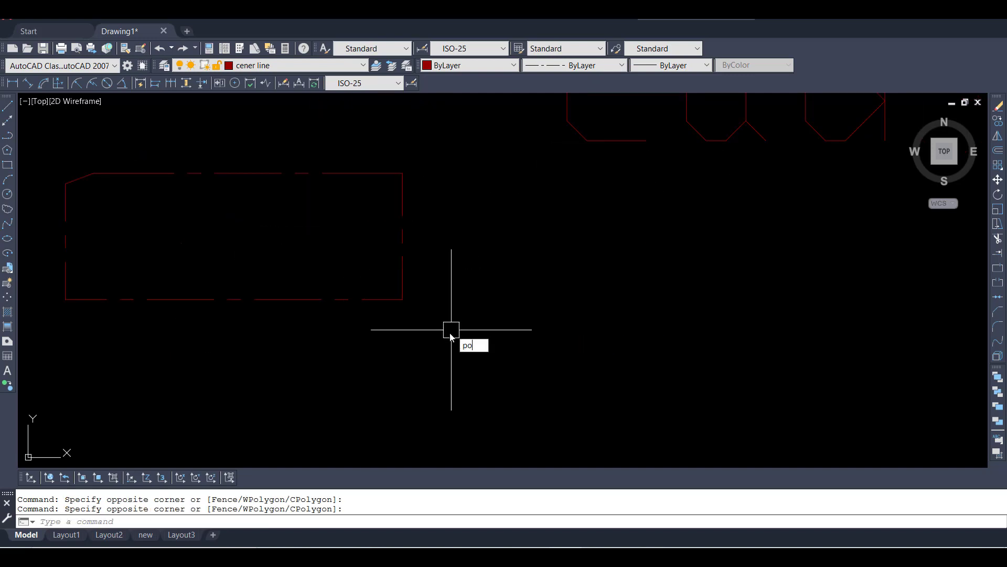
{"action": "type", "text": "l"}
{"action": "key", "text": "Return"}
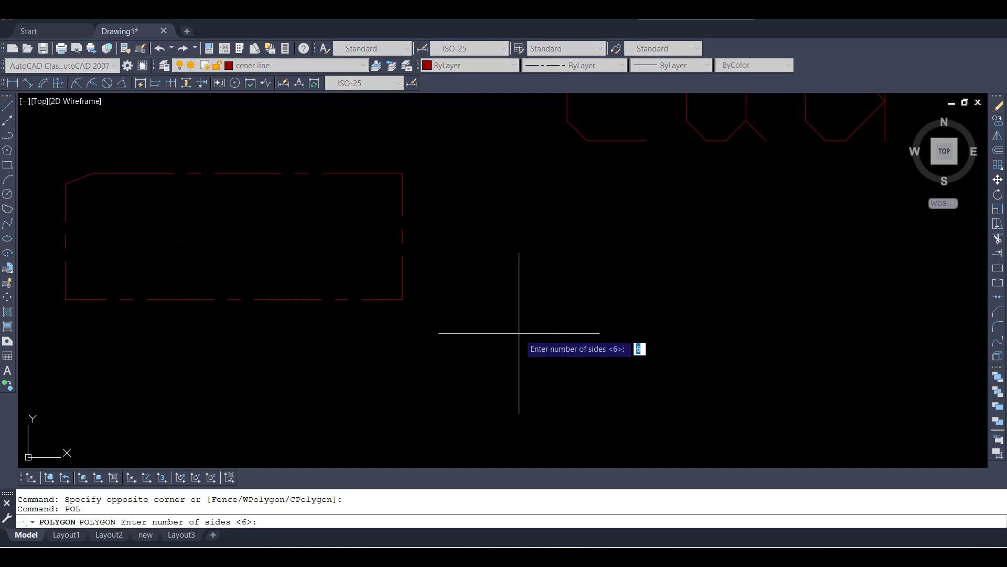
{"action": "type", "text": "6"}
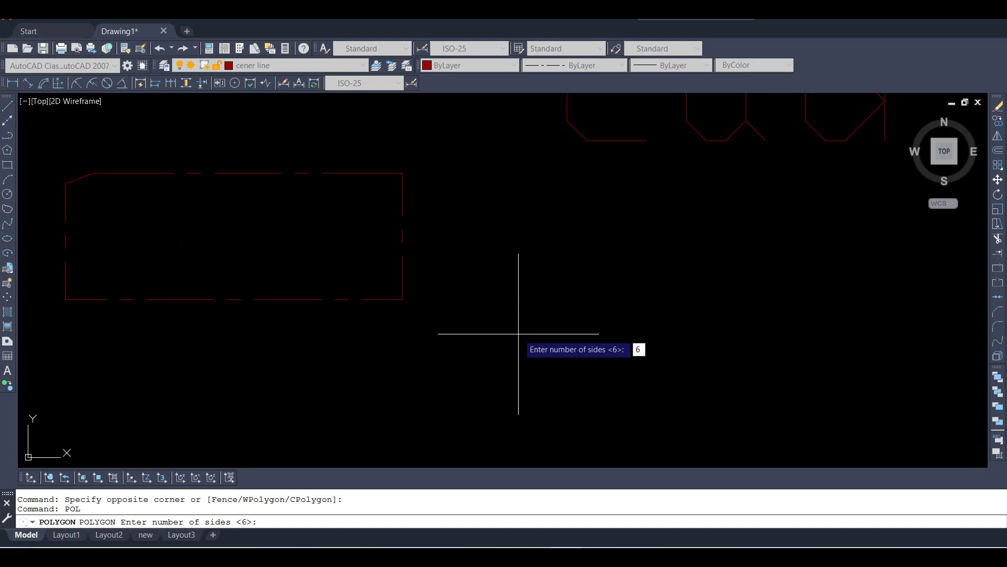
{"action": "key", "text": "Return"}
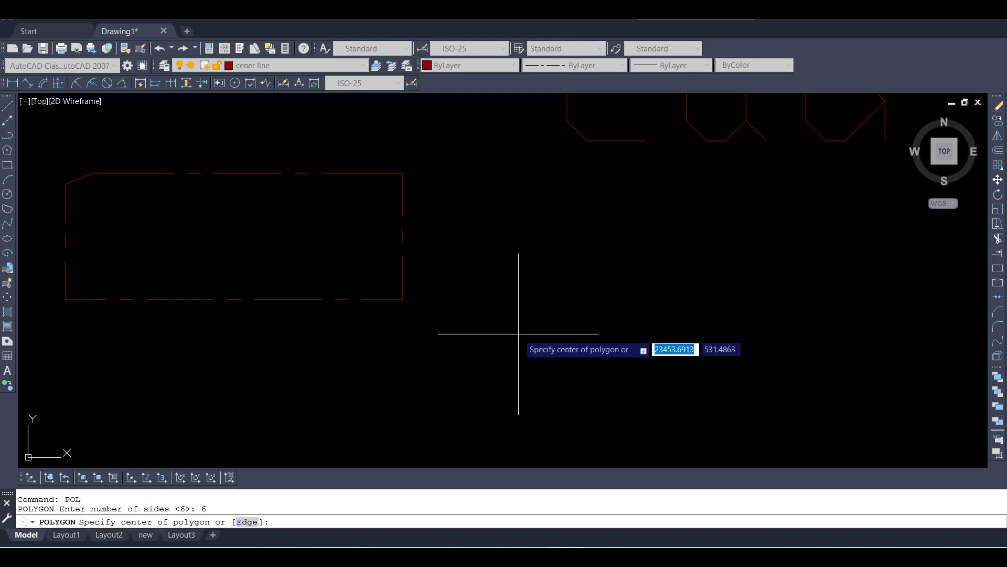
{"action": "left_click", "coordinate": [519, 333]}
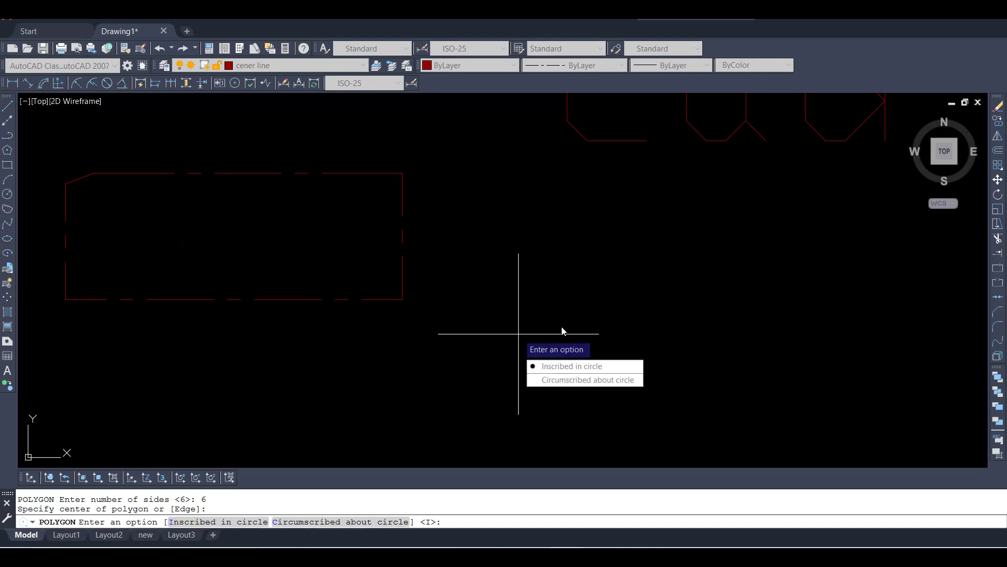
{"action": "left_click", "coordinate": [566, 366]}
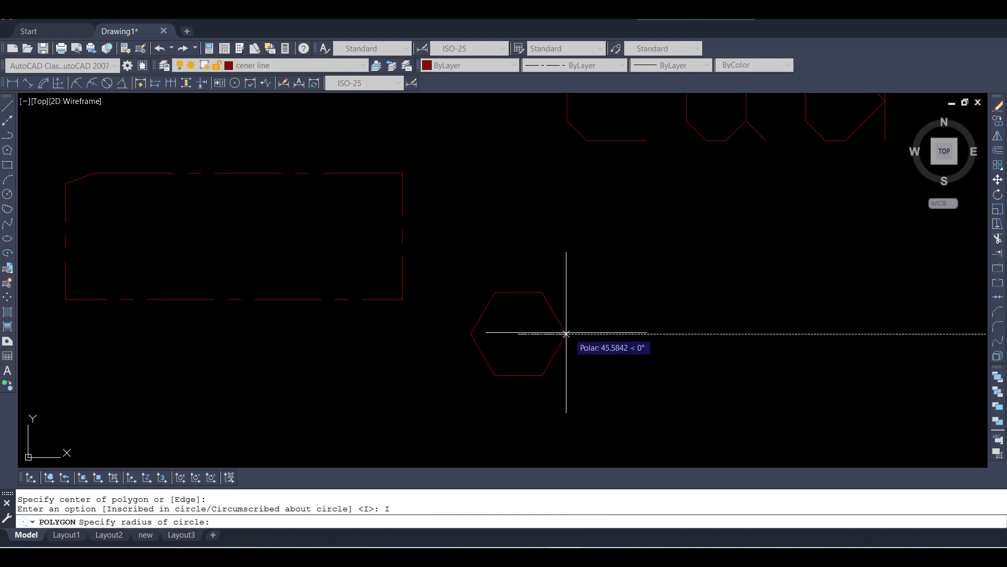
{"action": "type", "text": "50"}
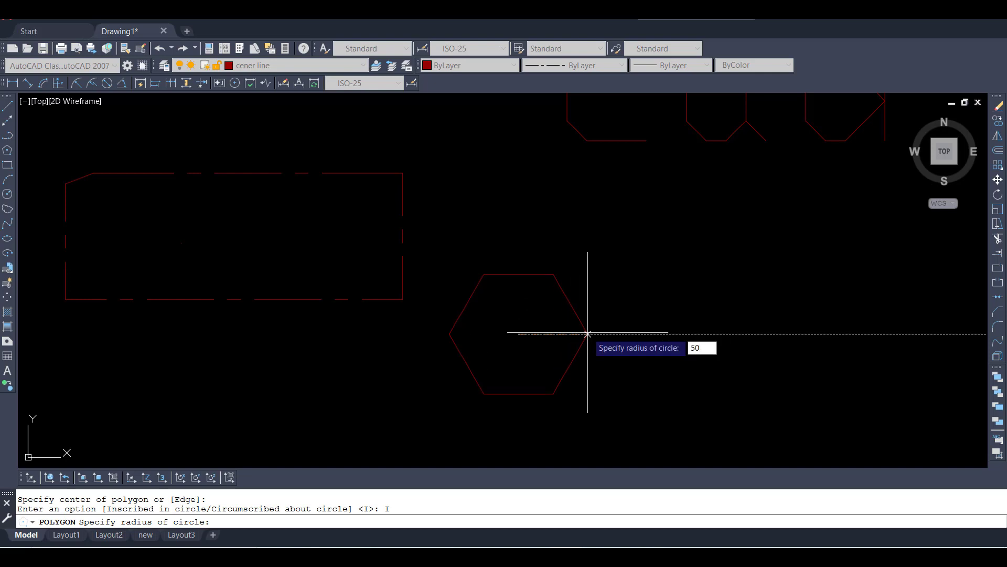
{"action": "key", "text": "Return"}
- Select the hexagon, clear the selection, and call Properties with PR
{"action": "left_click", "coordinate": [619, 267]}
{"action": "left_click", "coordinate": [569, 340]}
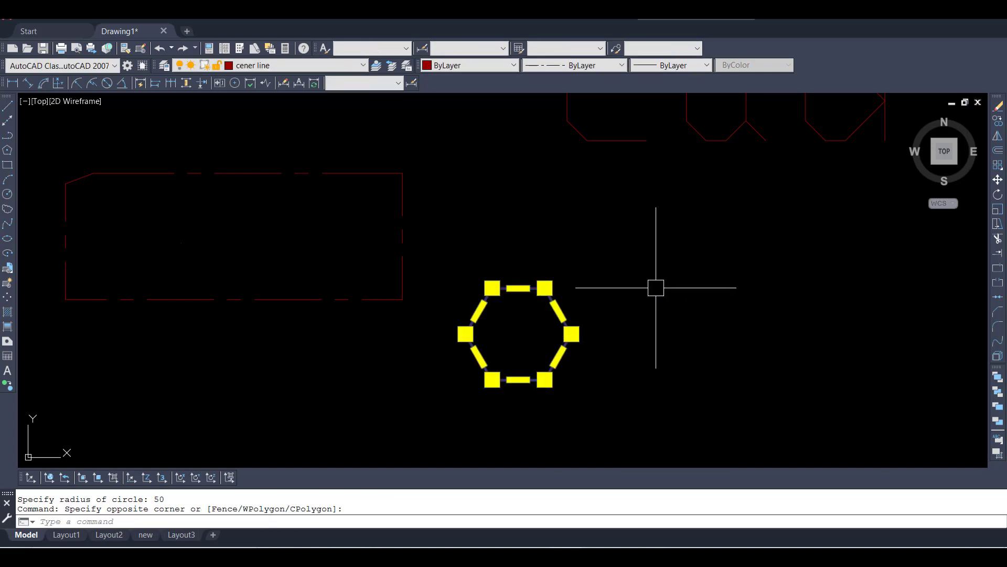
{"action": "key", "text": "Escape"}
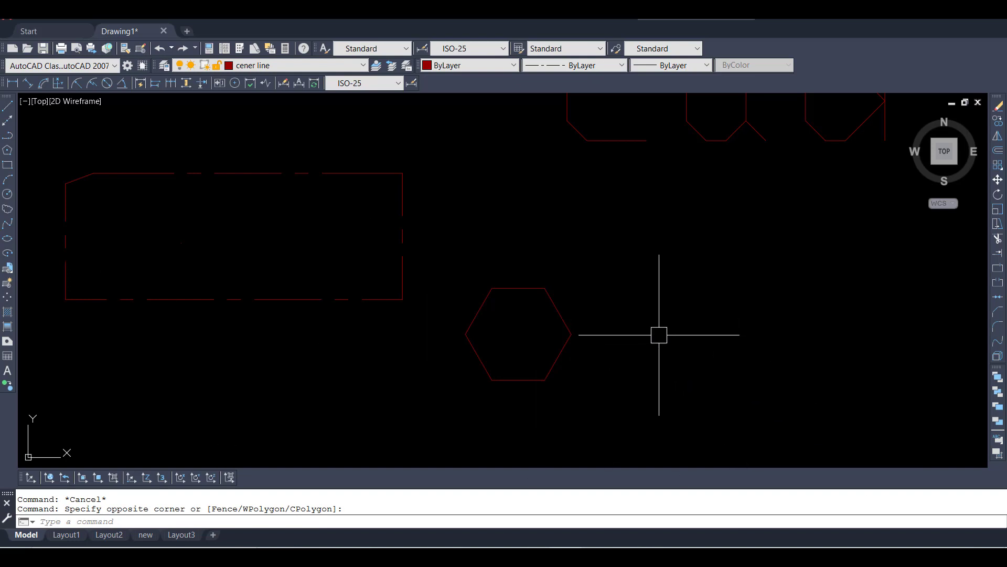
{"action": "type", "text": "pr"}
{"action": "key", "text": "Return"}
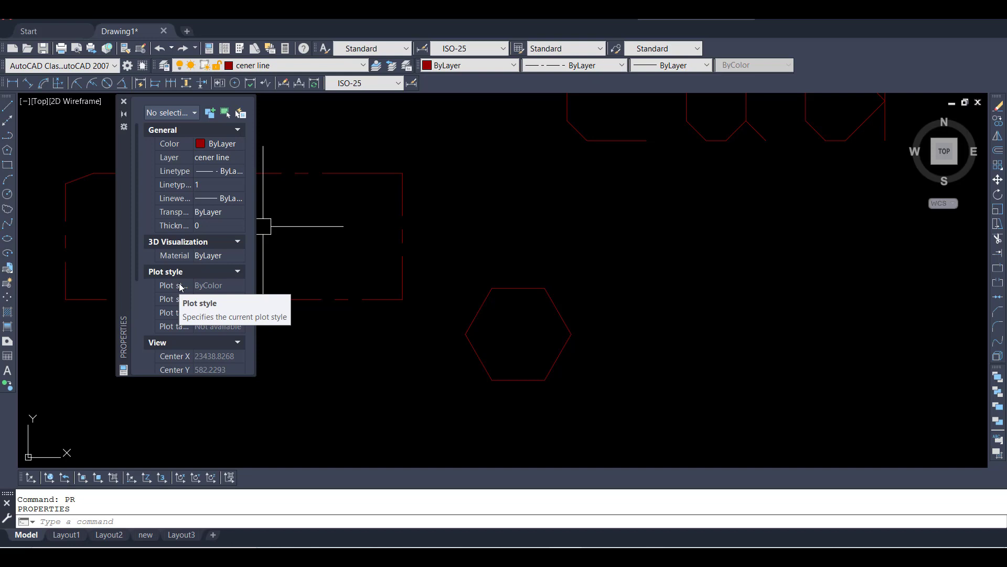
{"action": "left_click", "coordinate": [125, 101]}
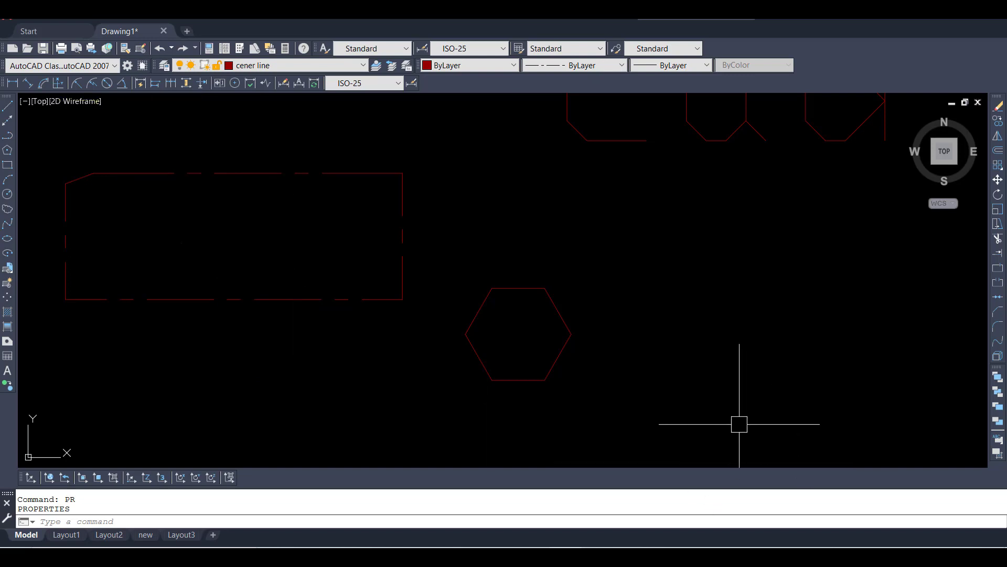
{"action": "left_click", "coordinate": [751, 326]}
{"action": "left_click", "coordinate": [682, 386]}
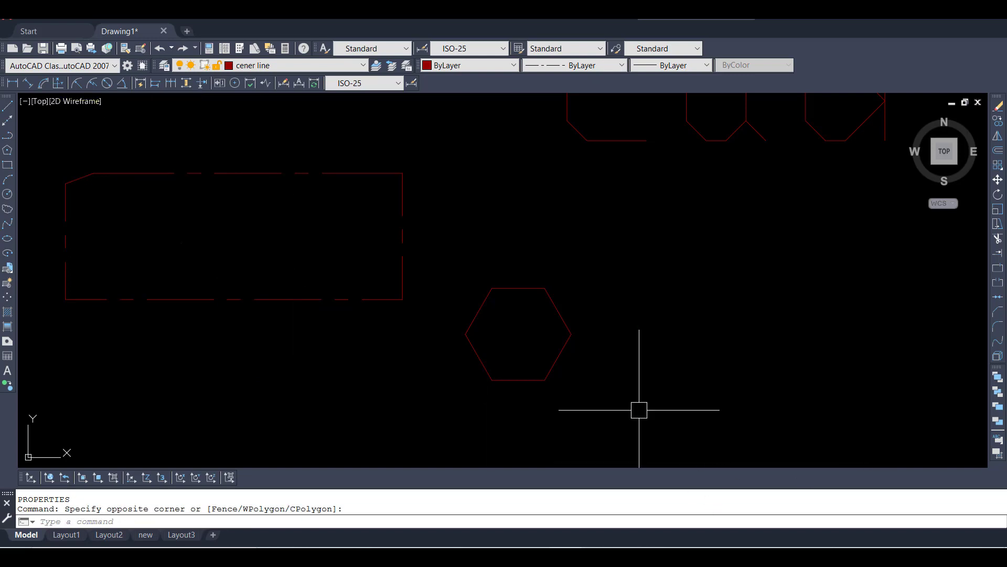
{"action": "type", "text": "pr"}
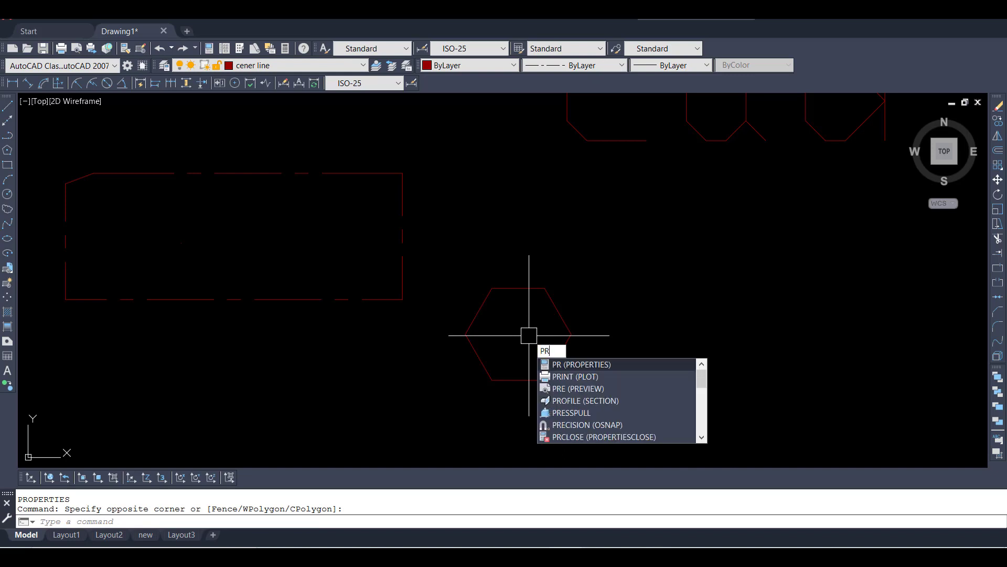
{"action": "type", "text": "int"}
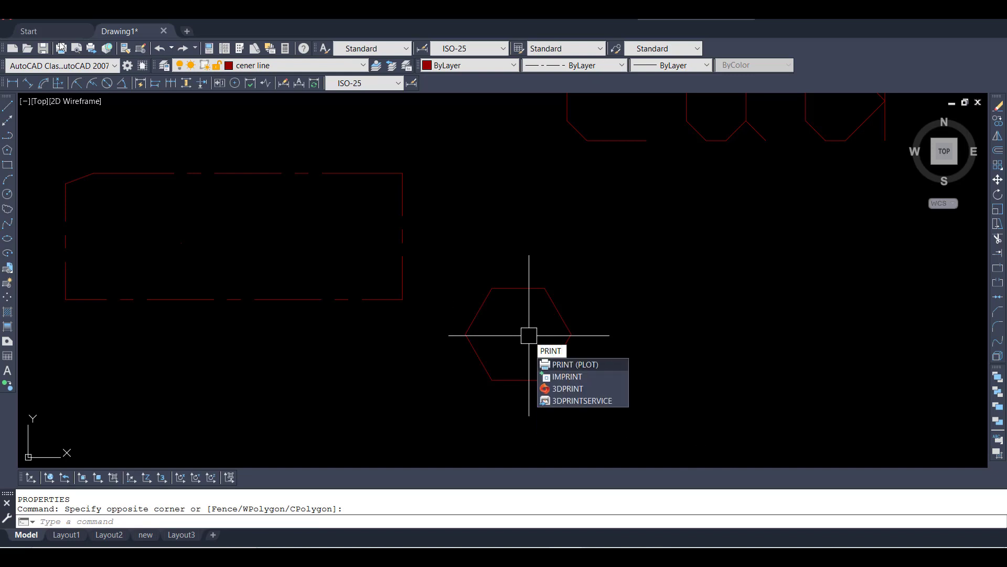
- Start a plot from the previous page setup with Microsoft Print to PDF as the printer
{"action": "key", "text": "Return"}
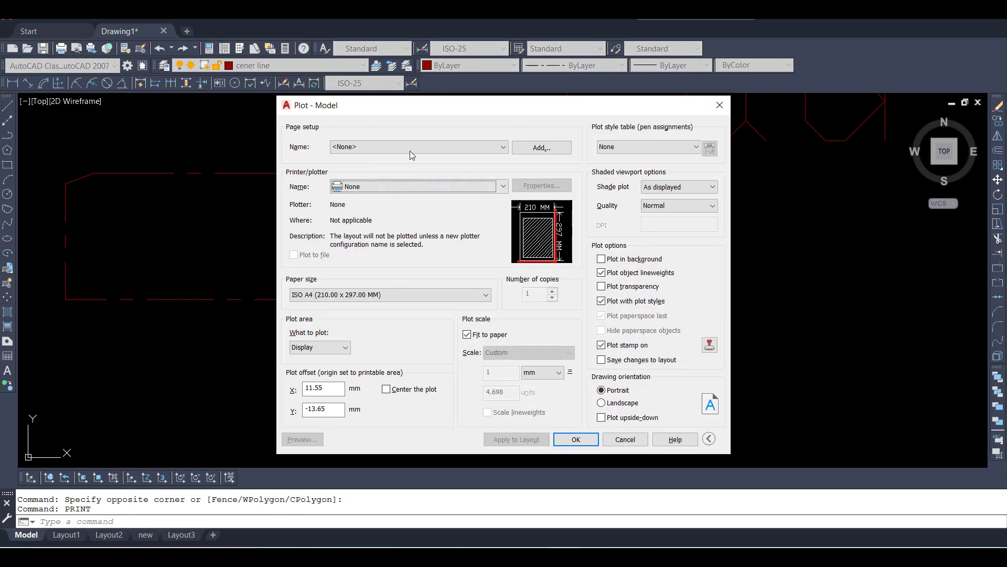
{"action": "left_click", "coordinate": [411, 147]}
{"action": "left_click", "coordinate": [404, 168]}
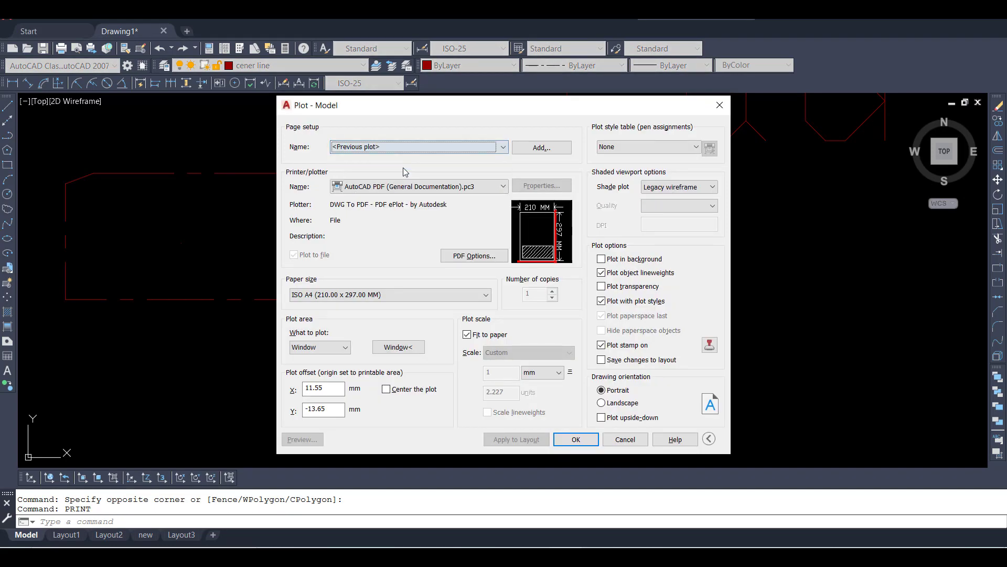
{"action": "left_click", "coordinate": [412, 187]}
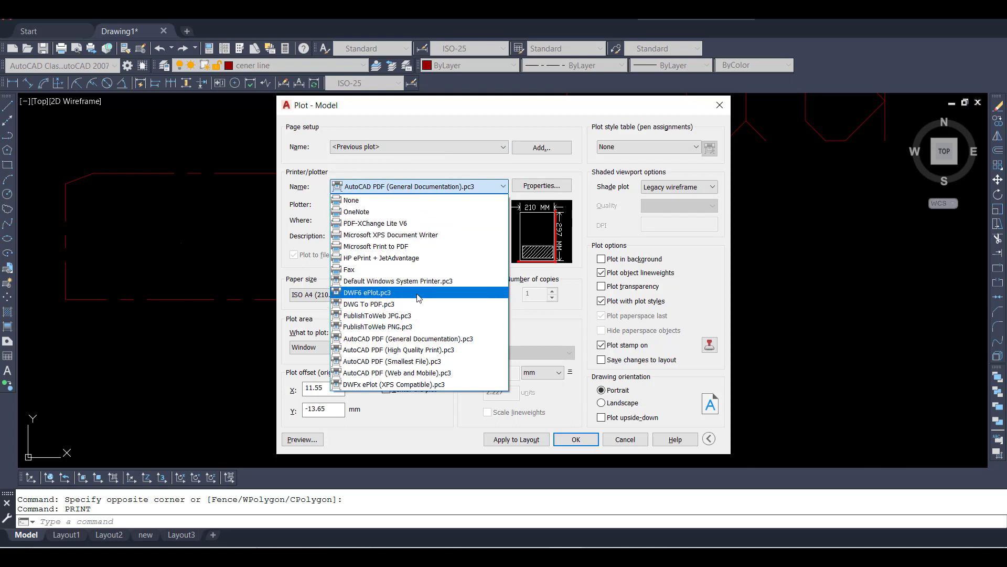
{"action": "left_click", "coordinate": [420, 249]}
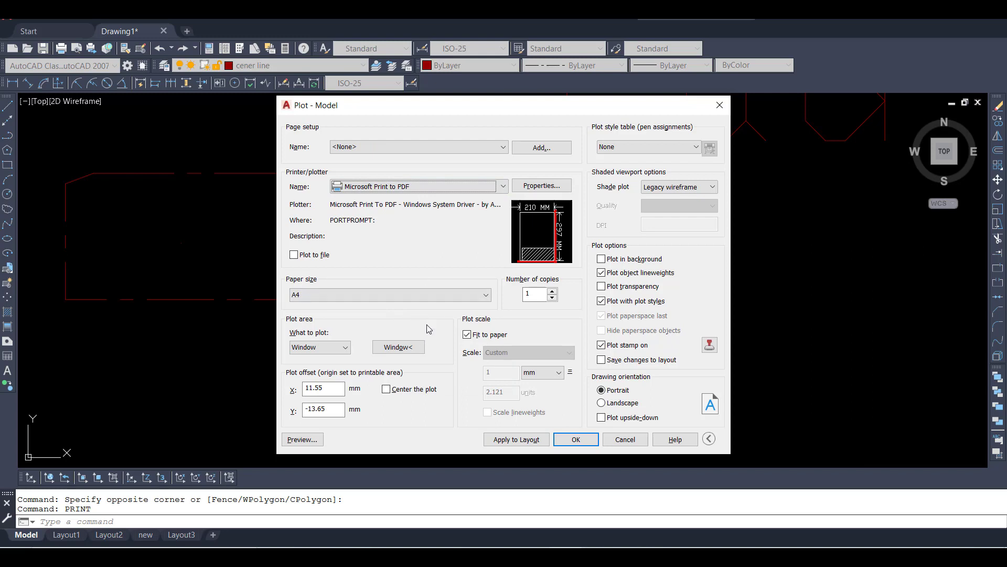
{"action": "mouse_move", "coordinate": [446, 114]}
{"action": "left_mouse_down"}
{"action": "mouse_move", "coordinate": [405, 135]}
{"action": "mouse_move", "coordinate": [393, 125]}
{"action": "left_mouse_up"}
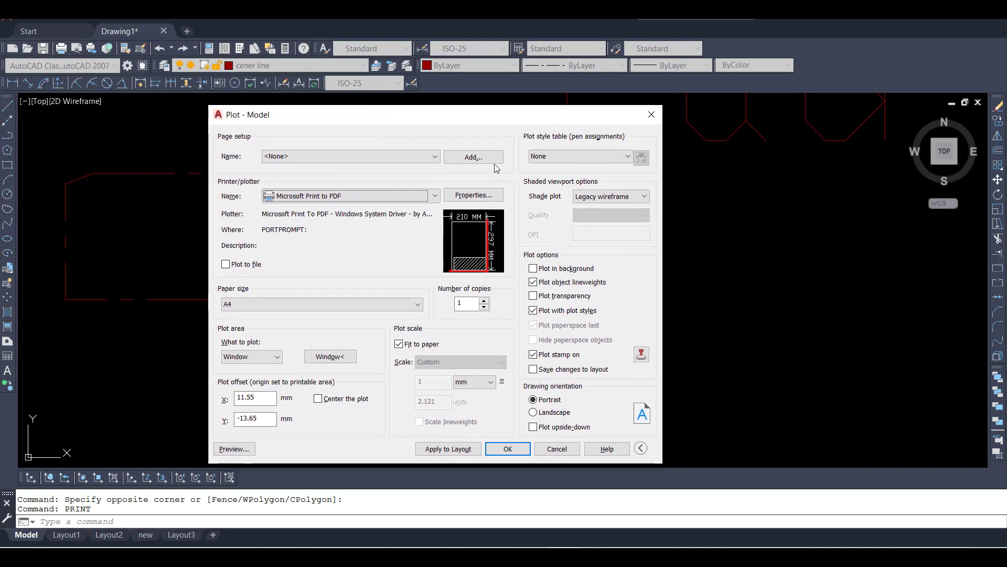
- Plot a picked window area in landscape, centred on the page, and preview it
{"action": "left_click", "coordinate": [331, 362]}
{"action": "scroll", "coordinate": [320, 283], "scroll_direction": "down", "scroll_amount": 2}
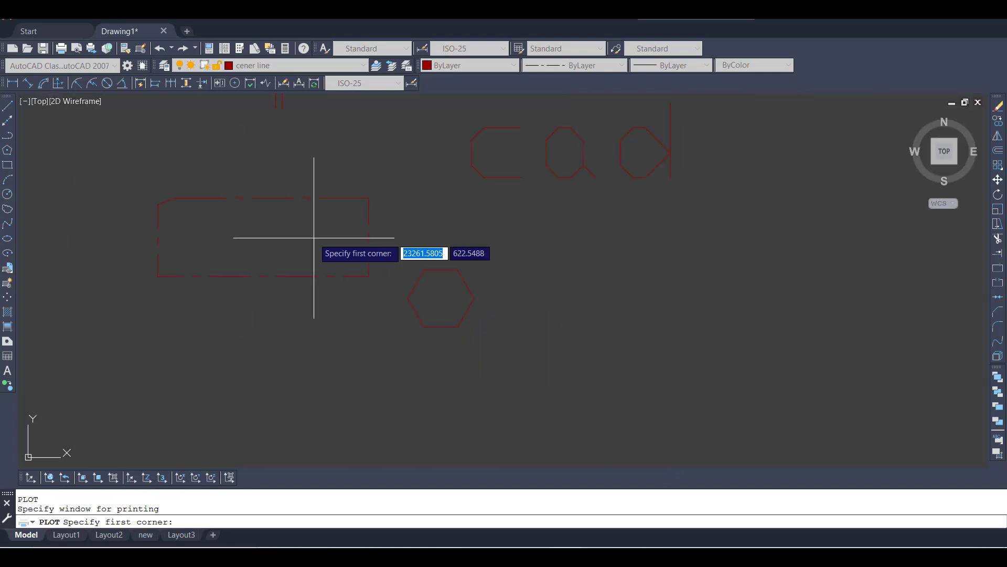
{"action": "left_click", "coordinate": [138, 169]}
{"action": "left_click", "coordinate": [504, 376]}
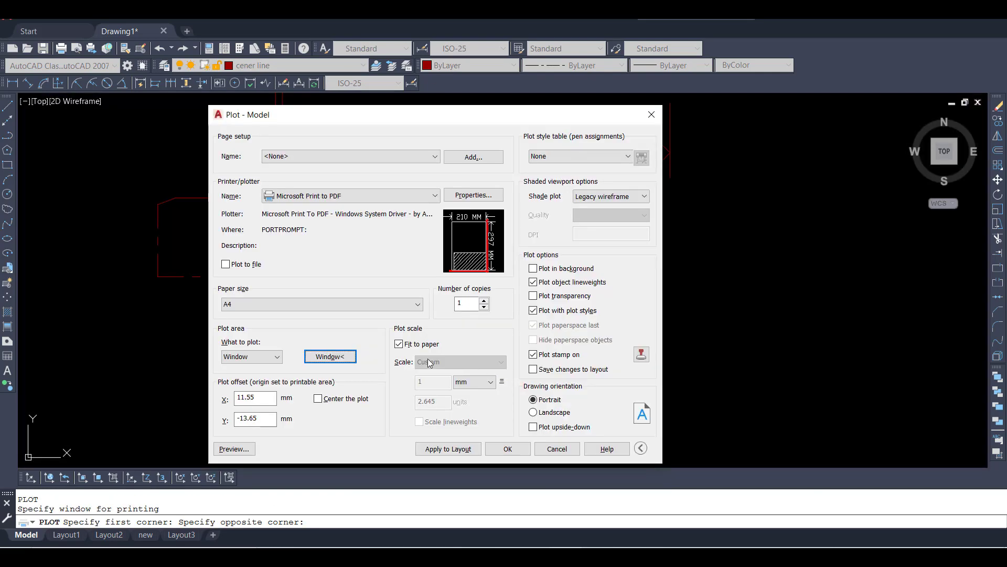
{"action": "left_click", "coordinate": [539, 413]}
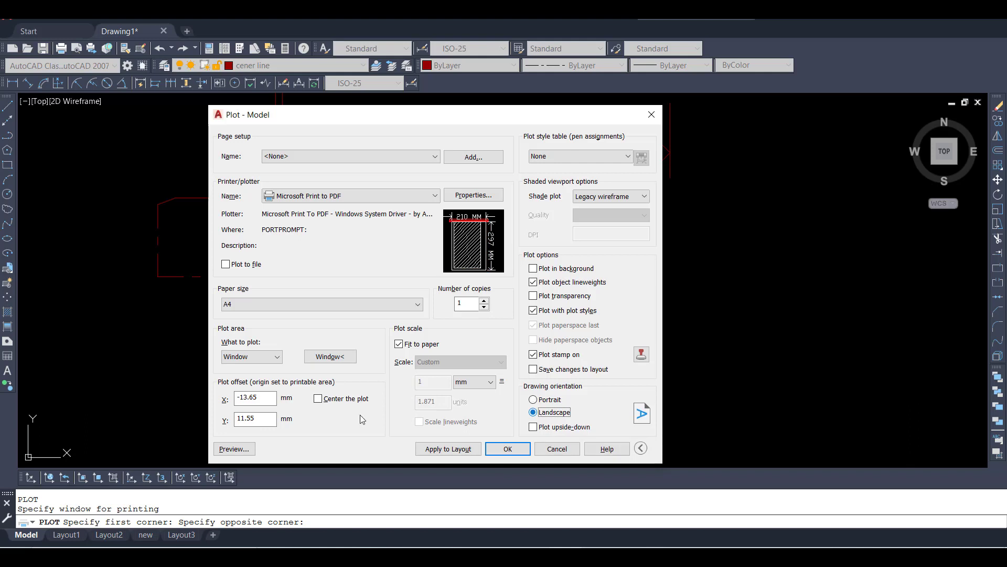
{"action": "left_click", "coordinate": [322, 400]}
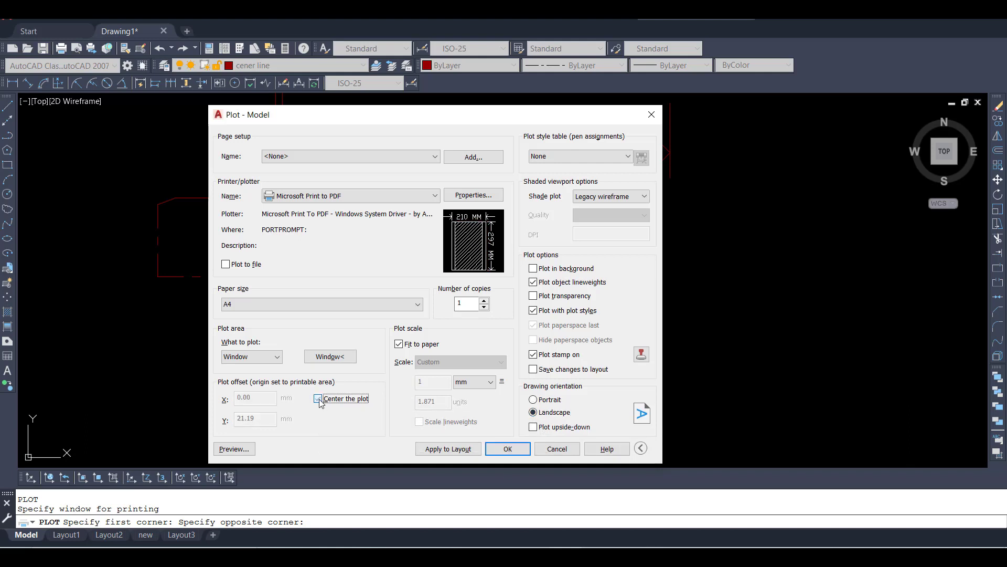
{"action": "left_click", "coordinate": [238, 450]}
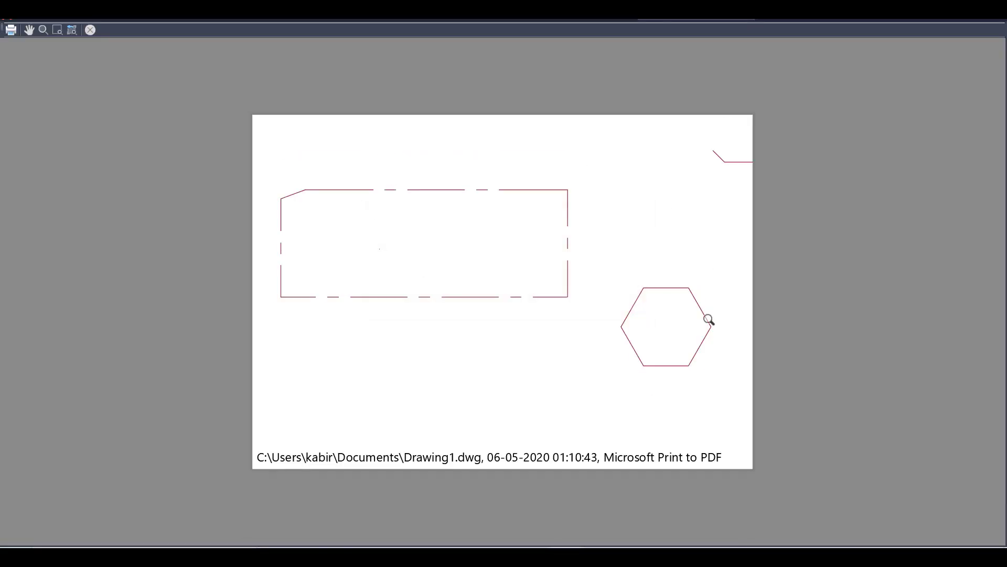
- Zoom around the PDF plot preview twice, returning to the Plot dialog after each
{"action": "scroll", "coordinate": [518, 220], "scroll_direction": "up", "scroll_amount": 3}
{"action": "scroll", "coordinate": [518, 221], "scroll_direction": "down", "scroll_amount": 3}
{"action": "key", "text": "Escape"}
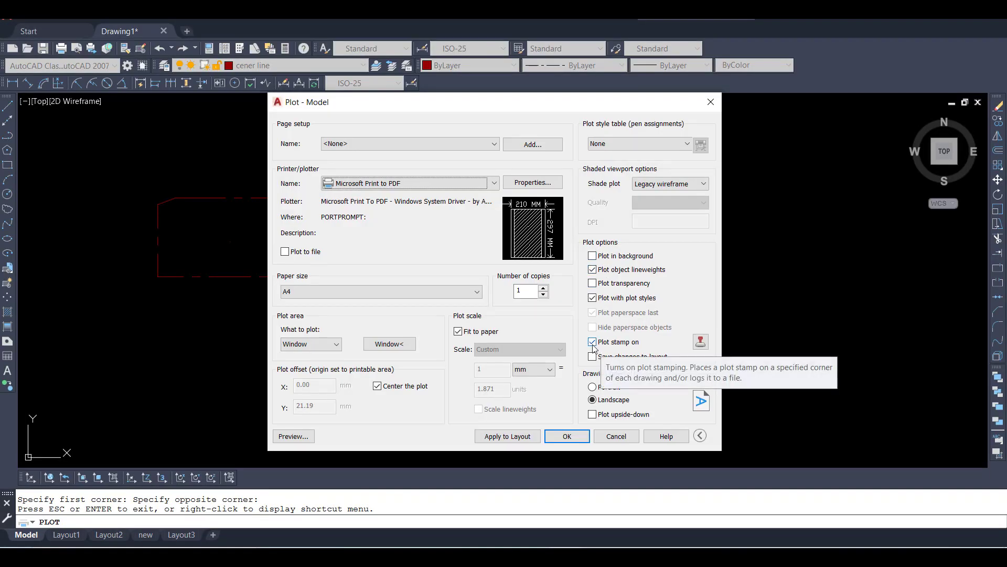
{"action": "mouse_move", "coordinate": [596, 344]}
{"action": "left_click", "coordinate": [293, 437]}
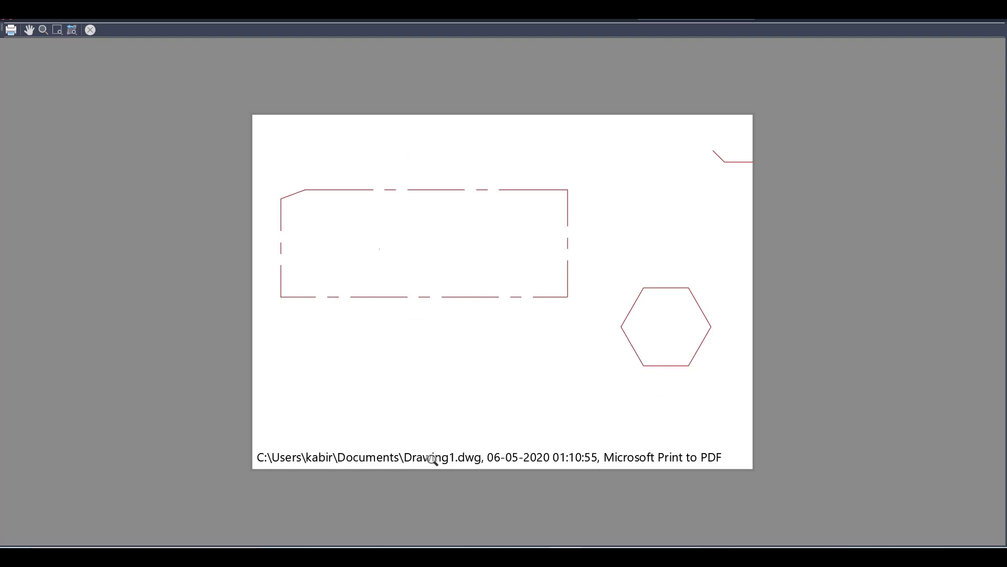
{"action": "scroll", "coordinate": [290, 457], "scroll_direction": "up", "scroll_amount": 2}
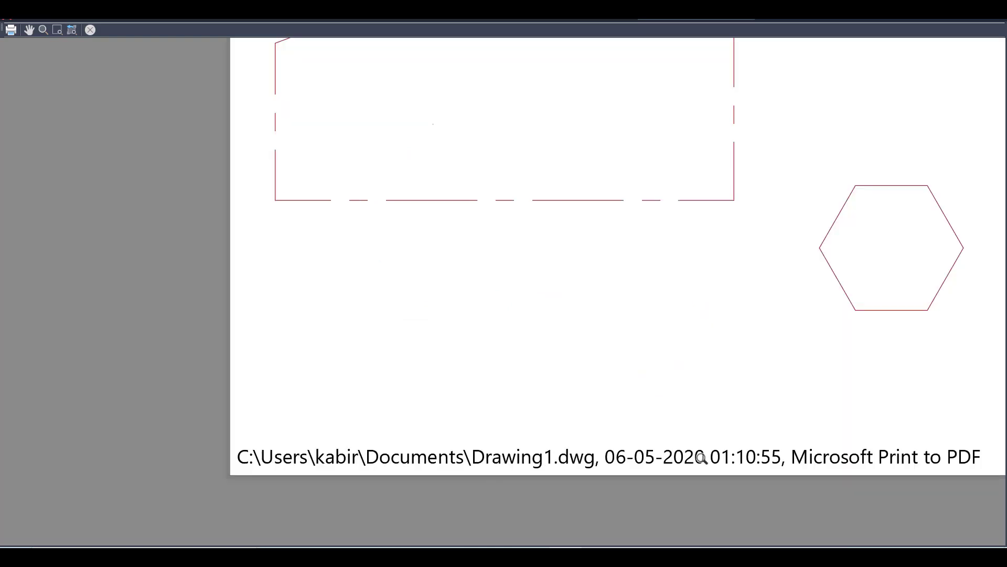
{"action": "scroll", "coordinate": [604, 457], "scroll_direction": "down", "scroll_amount": 4}
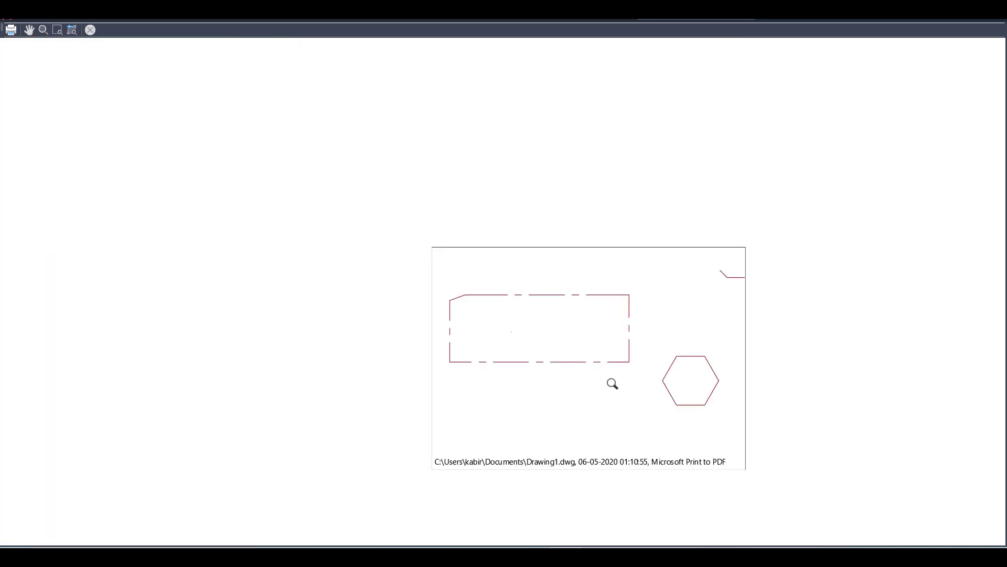
{"action": "scroll", "coordinate": [671, 390], "scroll_direction": "up", "scroll_amount": 2}
{"action": "key", "text": "Escape"}
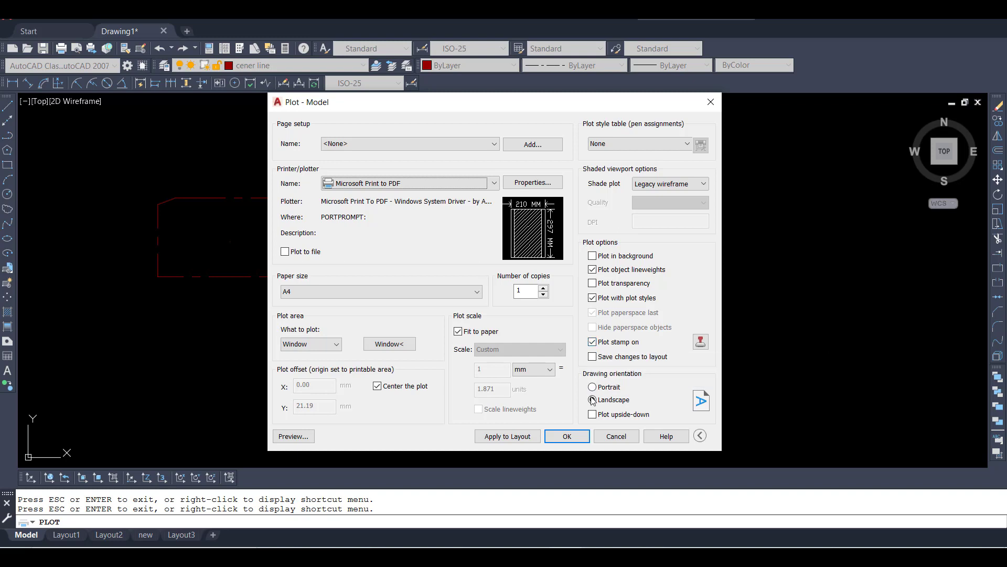
{"action": "left_click", "coordinate": [573, 439]}
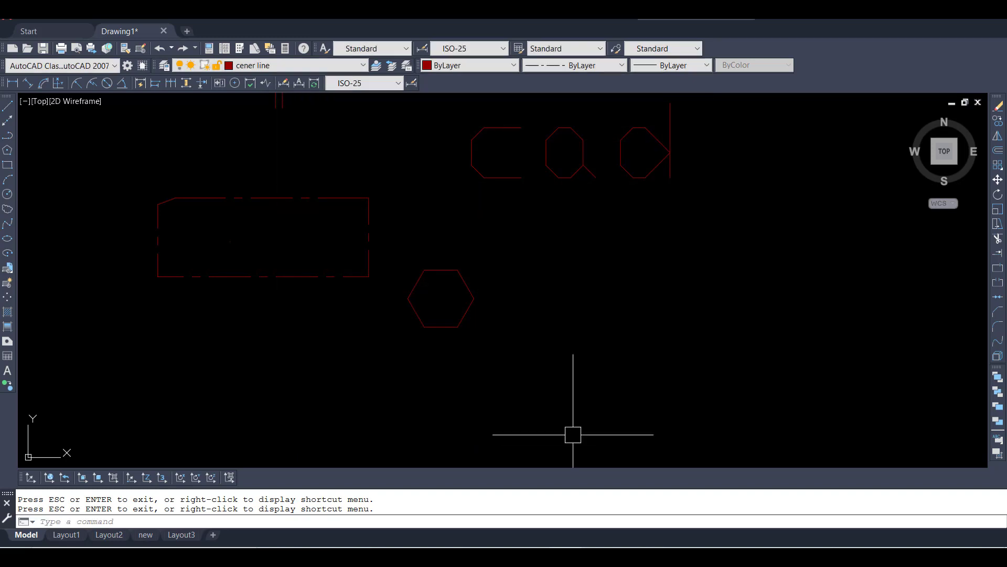
{"action": "left_click", "coordinate": [590, 326]}
{"action": "key", "text": "Escape"}
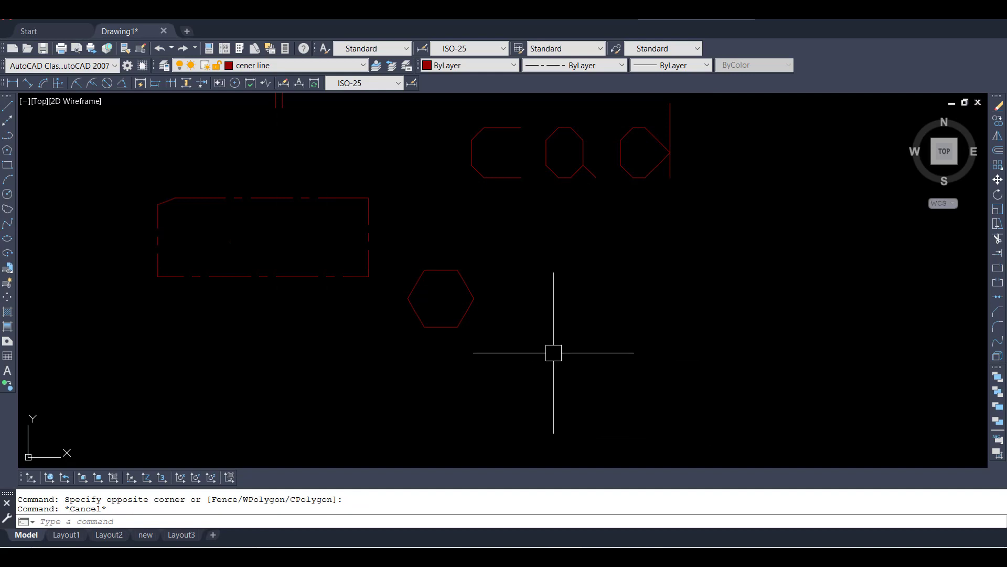
{"action": "left_click", "coordinate": [601, 326]}
{"action": "left_click", "coordinate": [539, 369]}
{"action": "type", "text": "pu"}
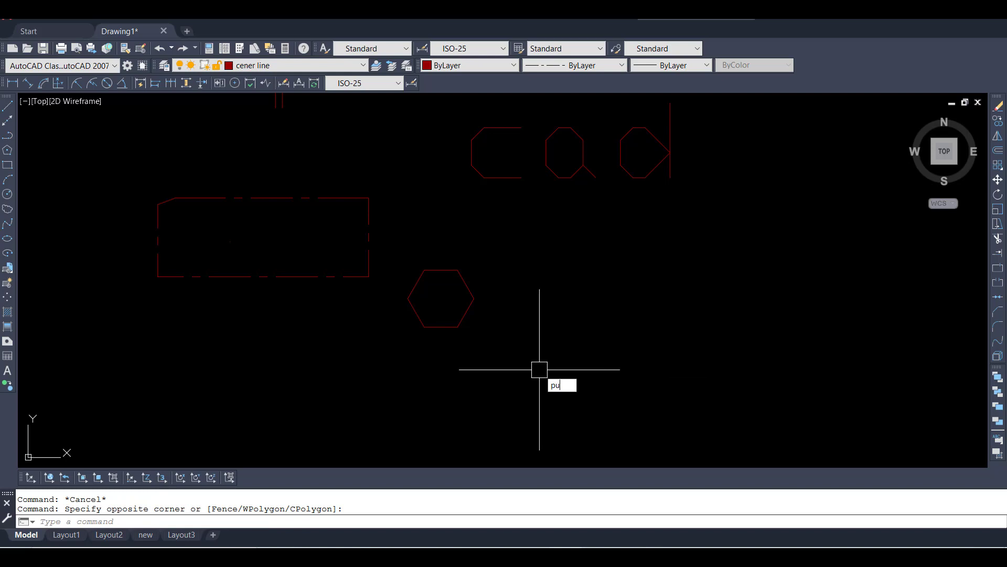
{"action": "key", "text": "Return"}
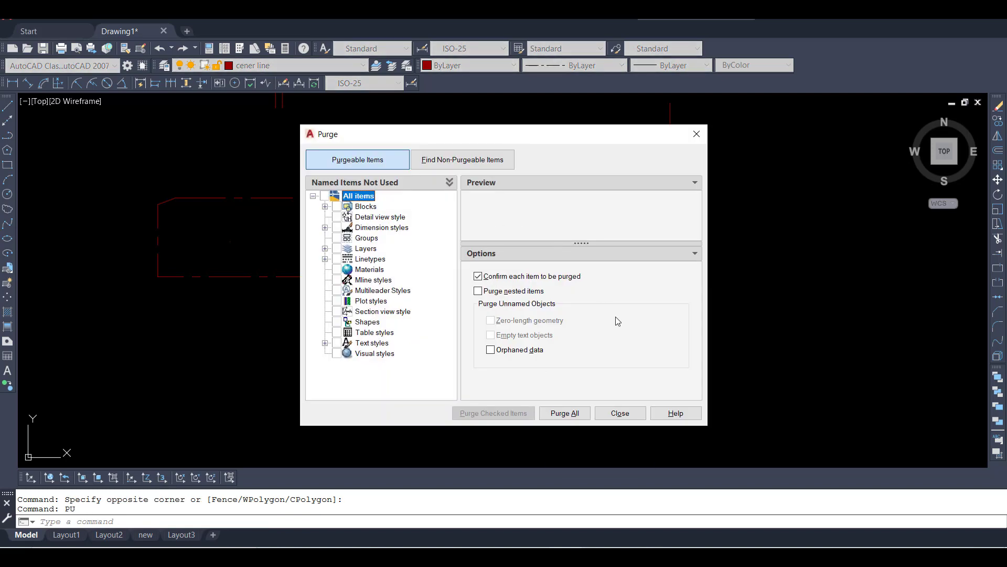
{"action": "left_click", "coordinate": [697, 134]}
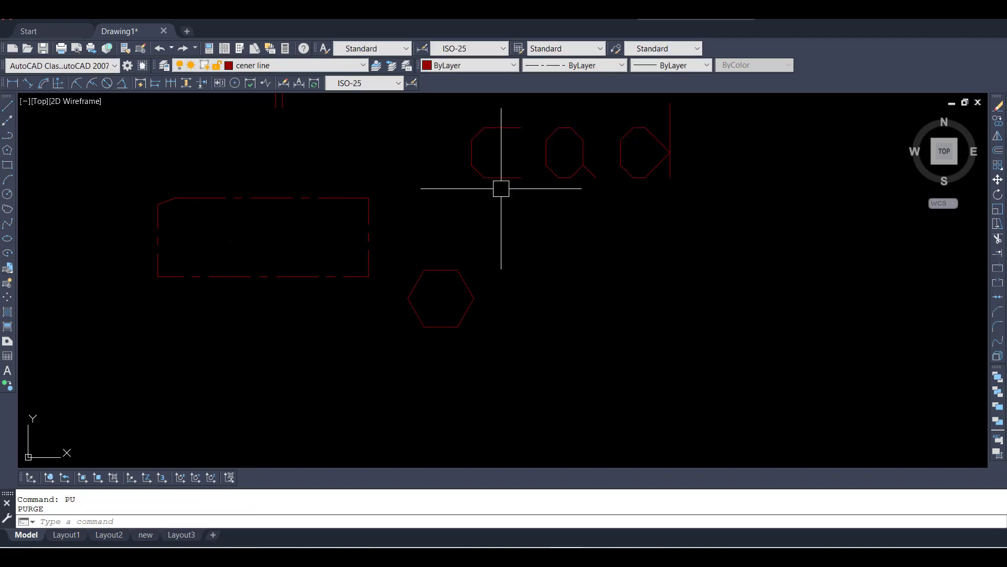
{"action": "scroll", "coordinate": [501, 188], "scroll_direction": "down", "scroll_amount": 7}
{"action": "scroll", "coordinate": [452, 249], "scroll_direction": "up", "scroll_amount": 2}
{"action": "scroll", "coordinate": [344, 326], "scroll_direction": "up", "scroll_amount": 2}
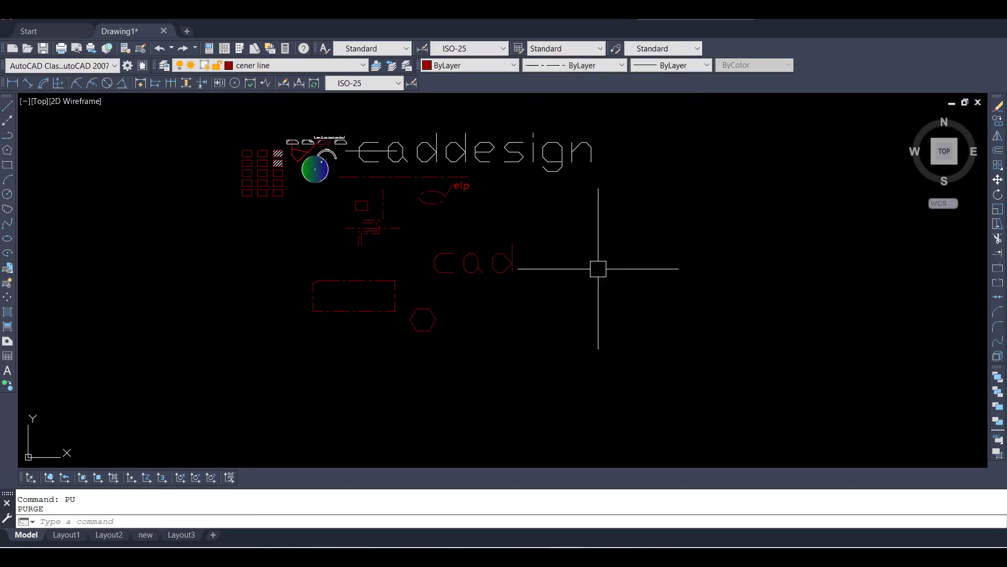
{"action": "left_click", "coordinate": [612, 307]}
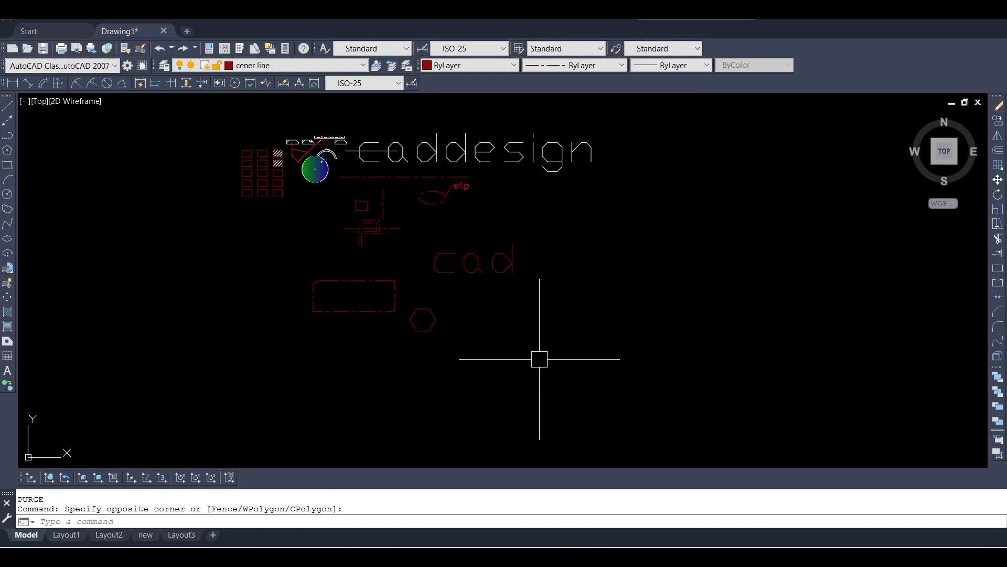
{"action": "left_click", "coordinate": [561, 315]}
{"action": "left_click", "coordinate": [482, 358]}
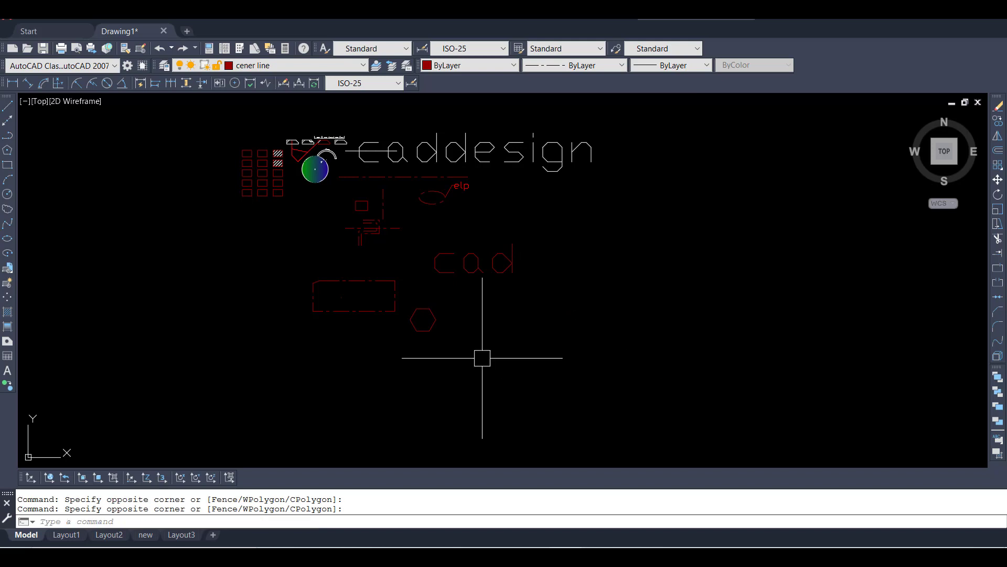
{"action": "left_click", "coordinate": [546, 321]}
{"action": "left_click", "coordinate": [493, 342]}
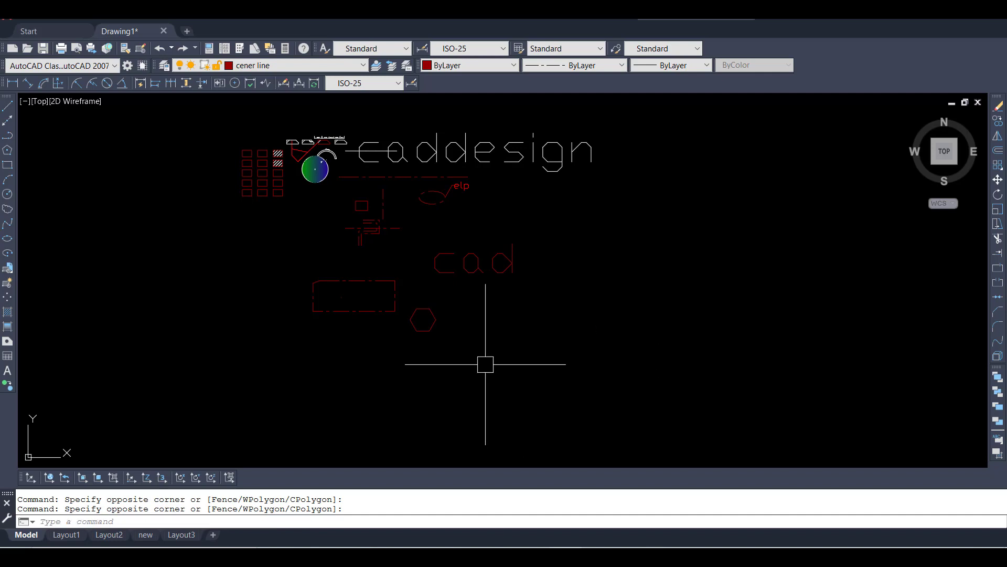
{"action": "type", "text": "qc"}
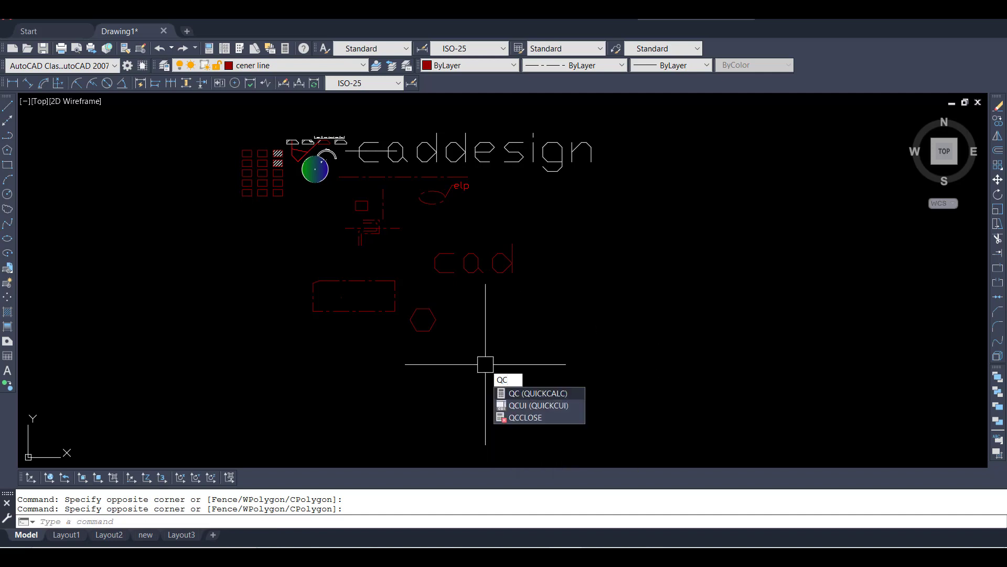
{"action": "key", "text": "Return"}
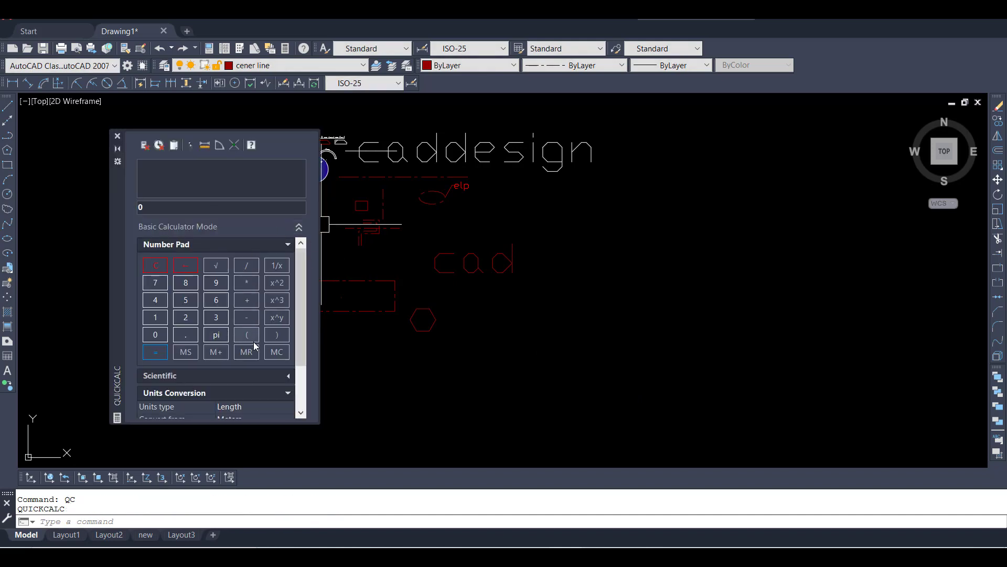
{"action": "scroll", "coordinate": [265, 327], "scroll_direction": "down", "scroll_amount": 2}
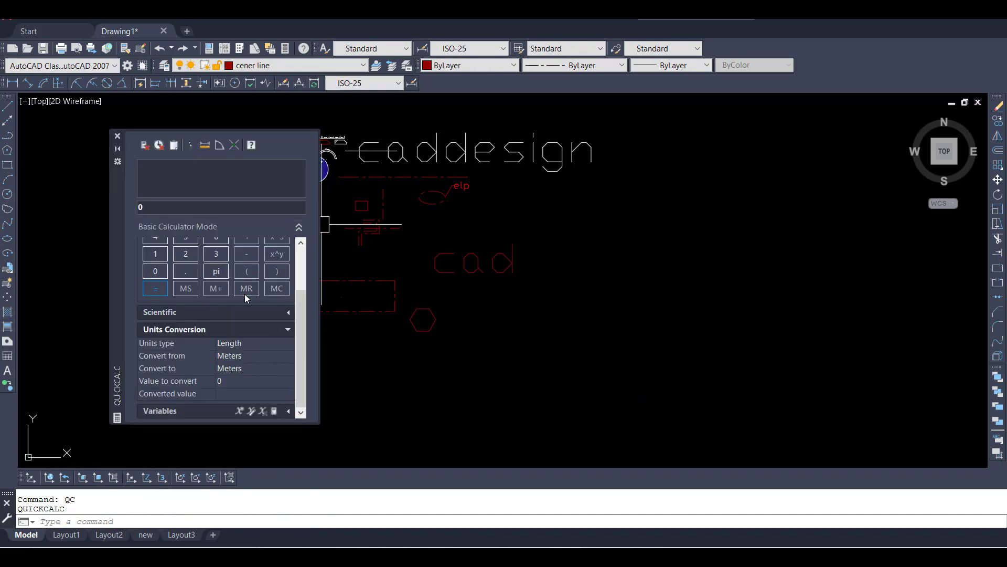
{"action": "scroll", "coordinate": [244, 291], "scroll_direction": "up", "scroll_amount": 2}
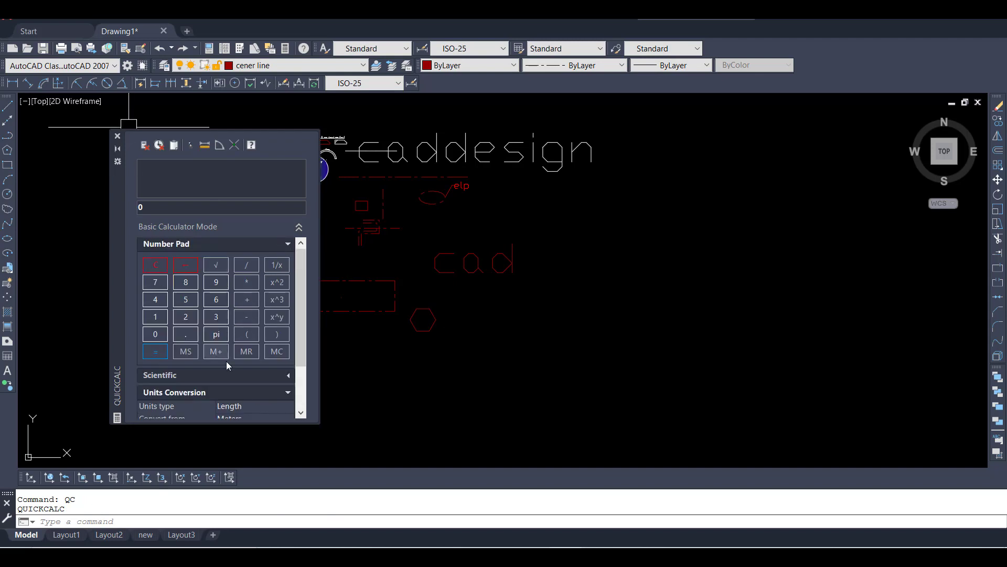
{"action": "scroll", "coordinate": [248, 392], "scroll_direction": "down", "scroll_amount": 2}
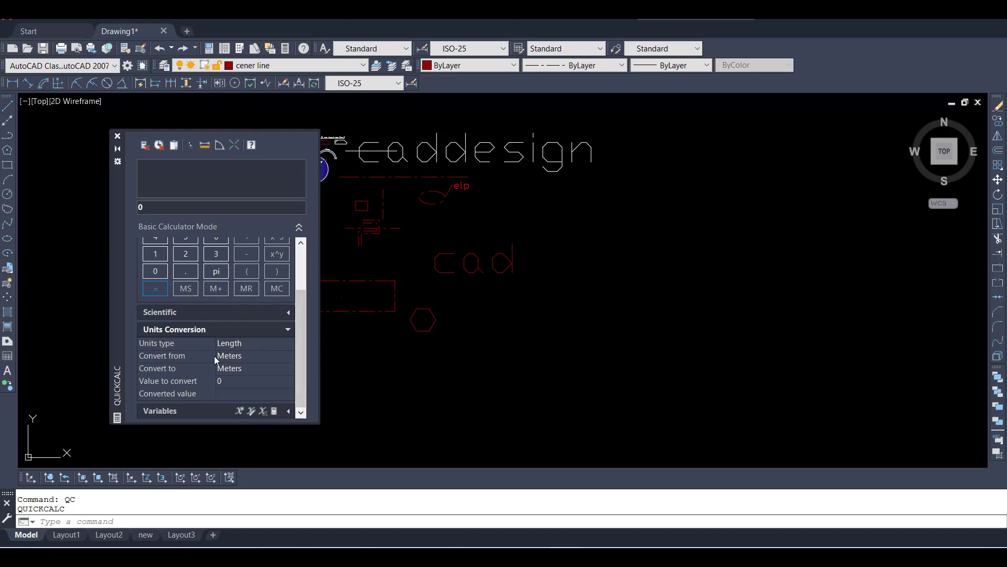
{"action": "left_click", "coordinate": [241, 357]}
{"action": "left_click", "coordinate": [248, 370]}
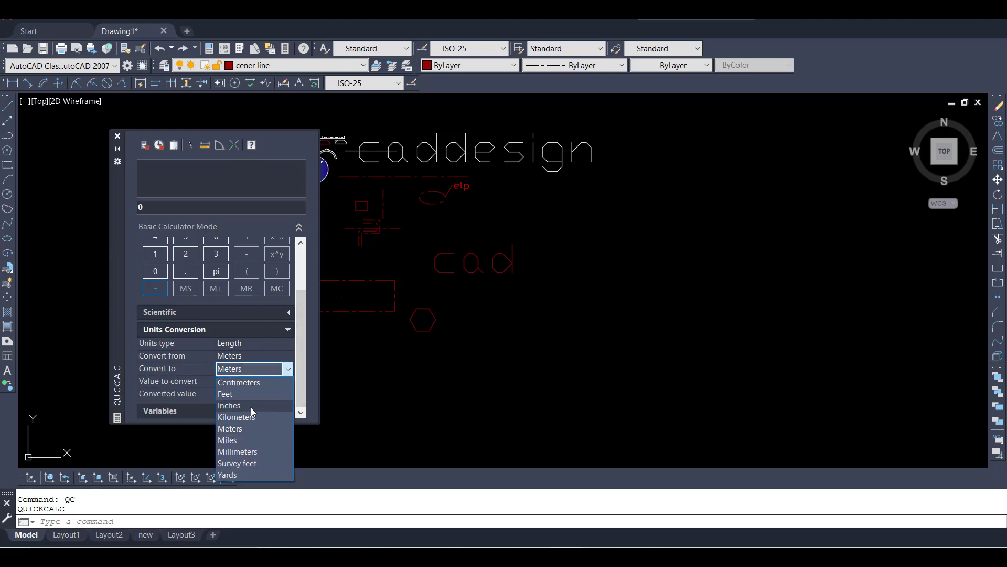
{"action": "left_click", "coordinate": [251, 407]}
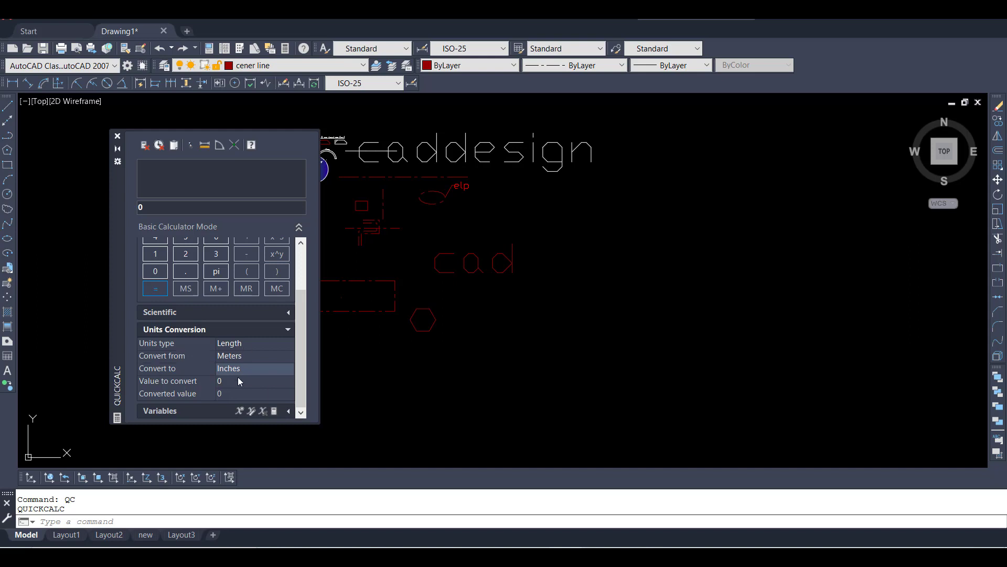
{"action": "left_click", "coordinate": [231, 380]}
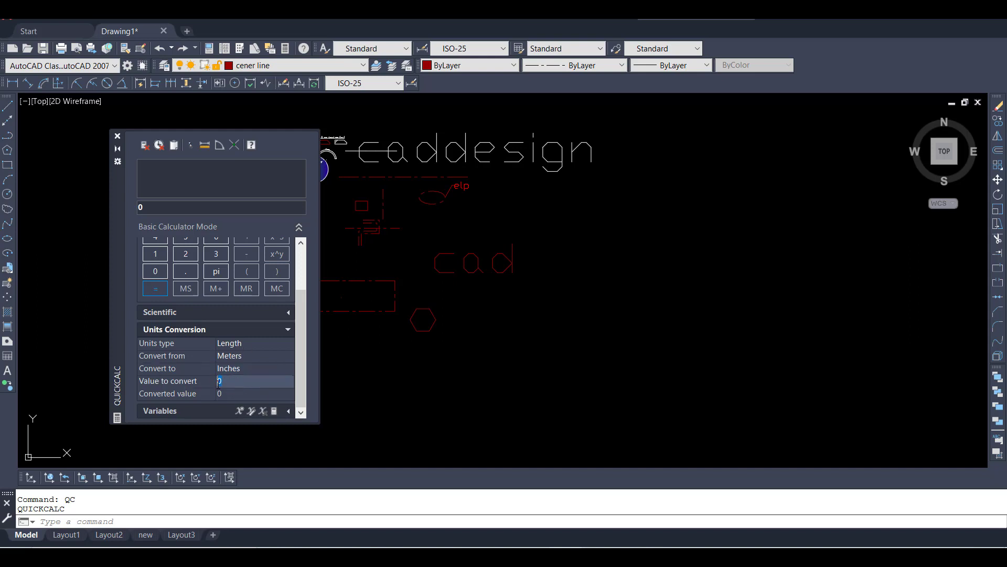
{"action": "type", "text": "12"}
{"action": "key", "text": "Return"}
{"action": "left_click", "coordinate": [117, 137]}
{"action": "left_click", "coordinate": [519, 361]}
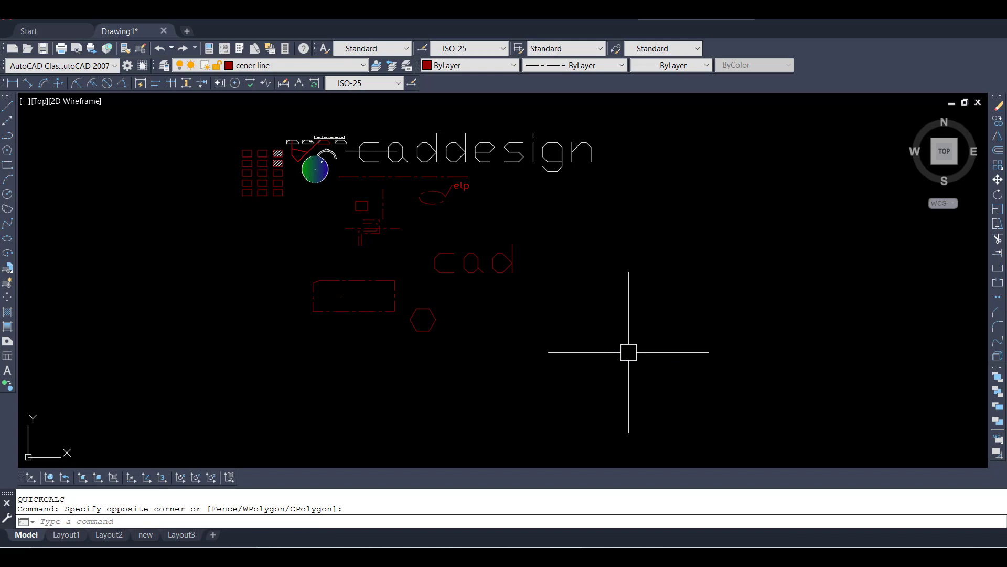
- Show Quick Properties (QP) for the dash-dot rectangle polyline: cener line layer, ByLayer colour, width 0, closed
{"action": "type", "text": "QP"}
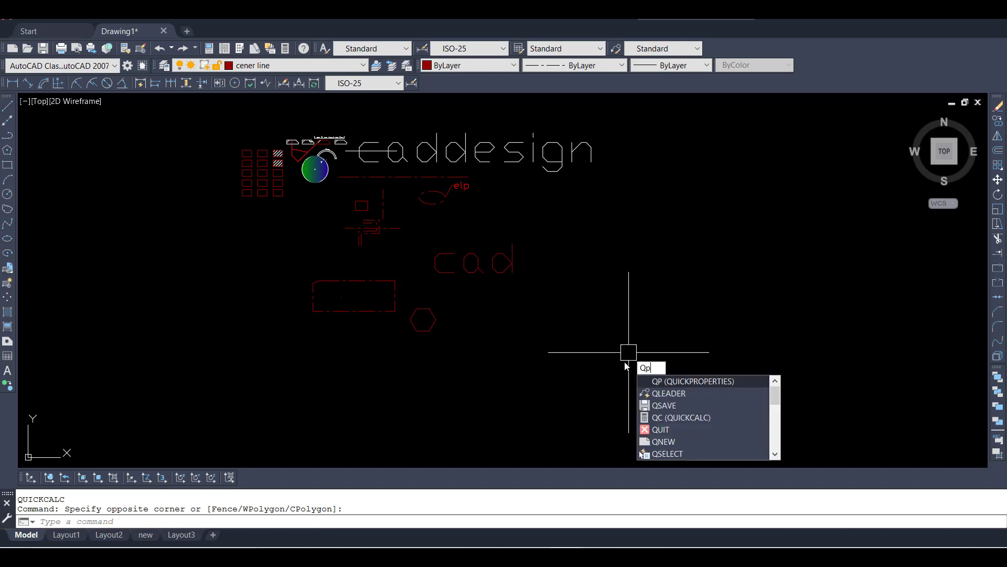
{"action": "key", "text": "Return"}
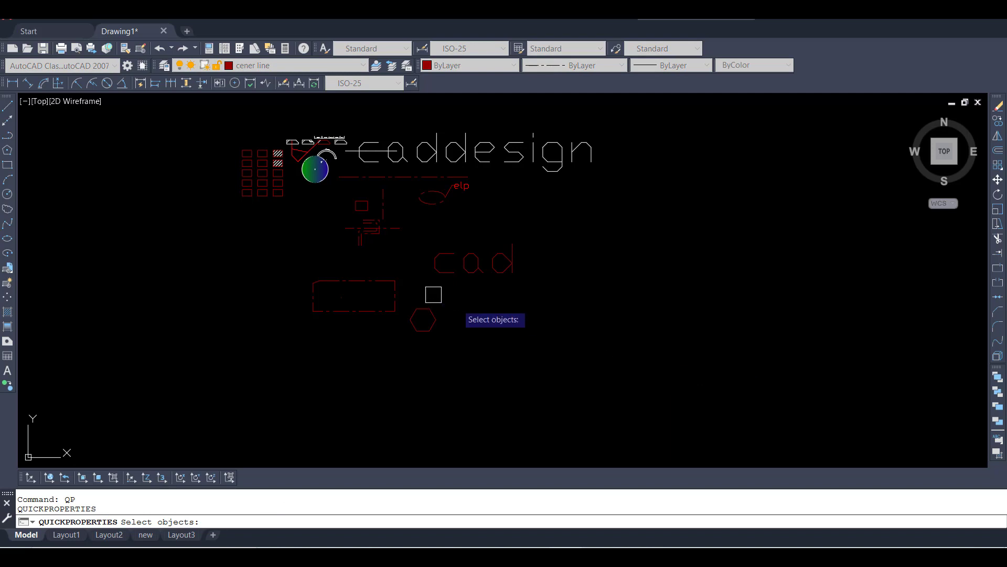
{"action": "scroll", "coordinate": [346, 273], "scroll_direction": "up", "scroll_amount": 2}
{"action": "scroll", "coordinate": [335, 301], "scroll_direction": "up", "scroll_amount": 3}
{"action": "scroll", "coordinate": [335, 272], "scroll_direction": "down", "scroll_amount": 3}
{"action": "scroll", "coordinate": [365, 274], "scroll_direction": "down", "scroll_amount": 2}
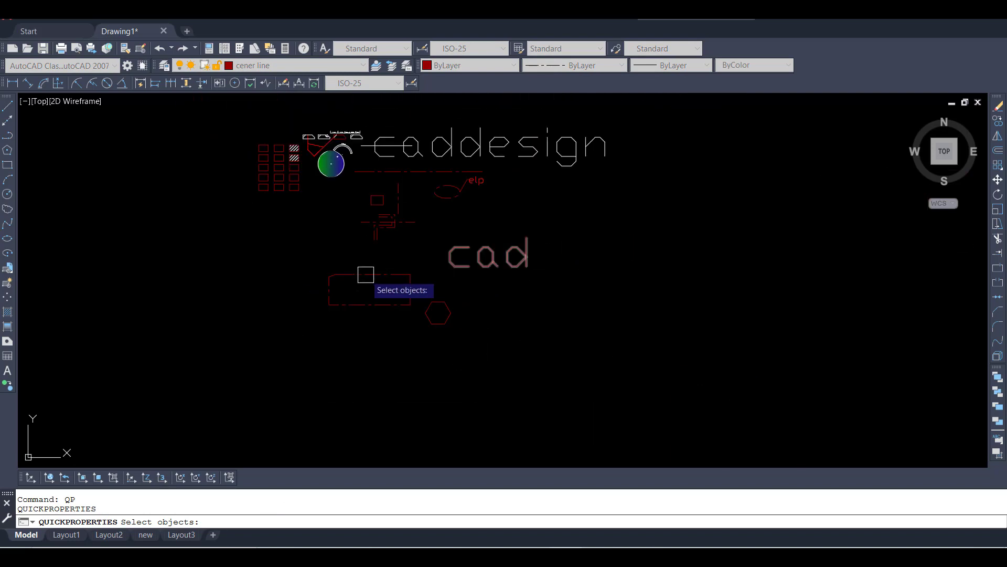
{"action": "scroll", "coordinate": [366, 274], "scroll_direction": "up", "scroll_amount": 2}
{"action": "scroll", "coordinate": [371, 279], "scroll_direction": "up", "scroll_amount": 2}
{"action": "scroll", "coordinate": [371, 279], "scroll_direction": "up", "scroll_amount": 2}
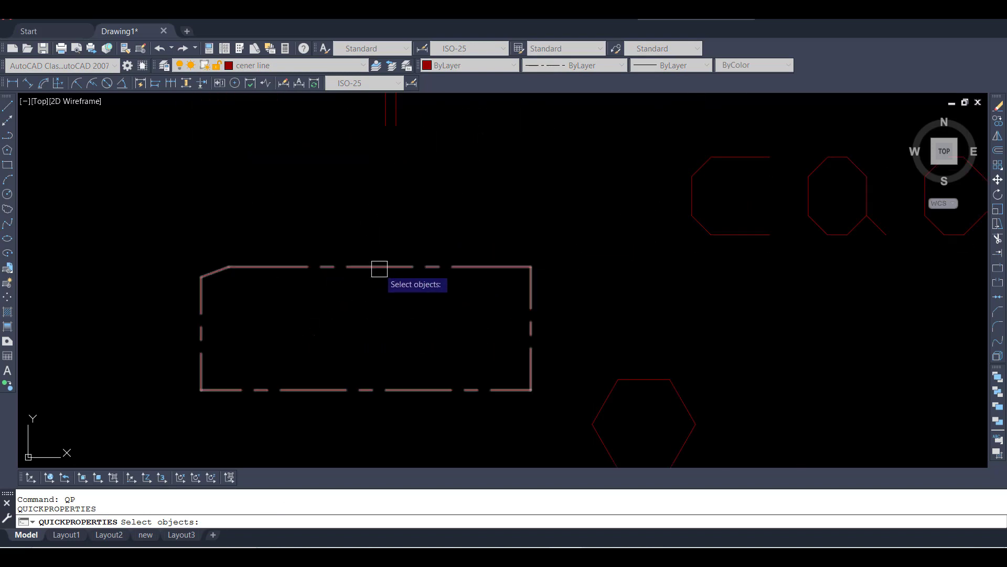
{"action": "left_click", "coordinate": [379, 268]}
{"action": "key", "text": "Return"}
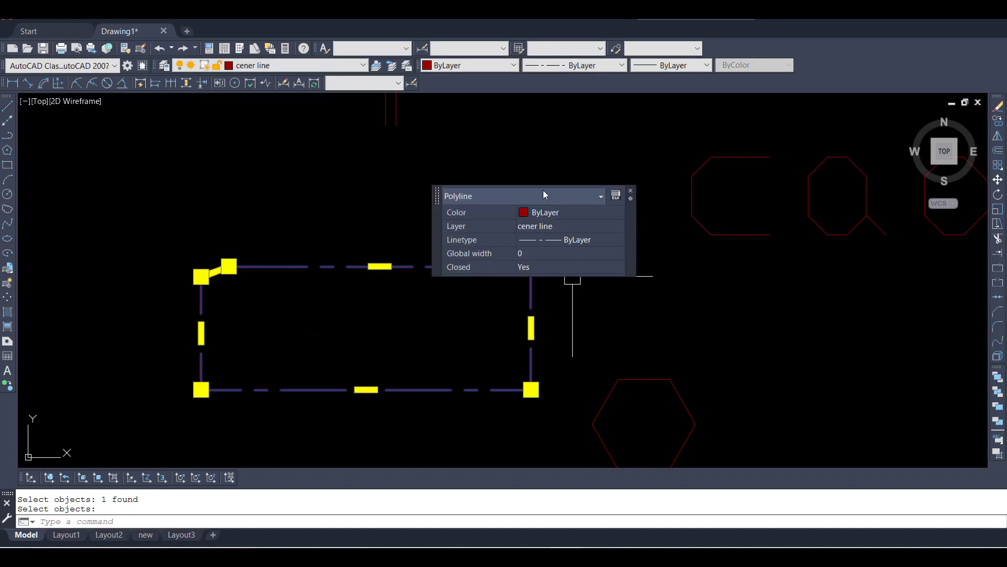
{"action": "left_click_drag", "start_coordinate": [437, 217], "coordinate": [451, 177]}
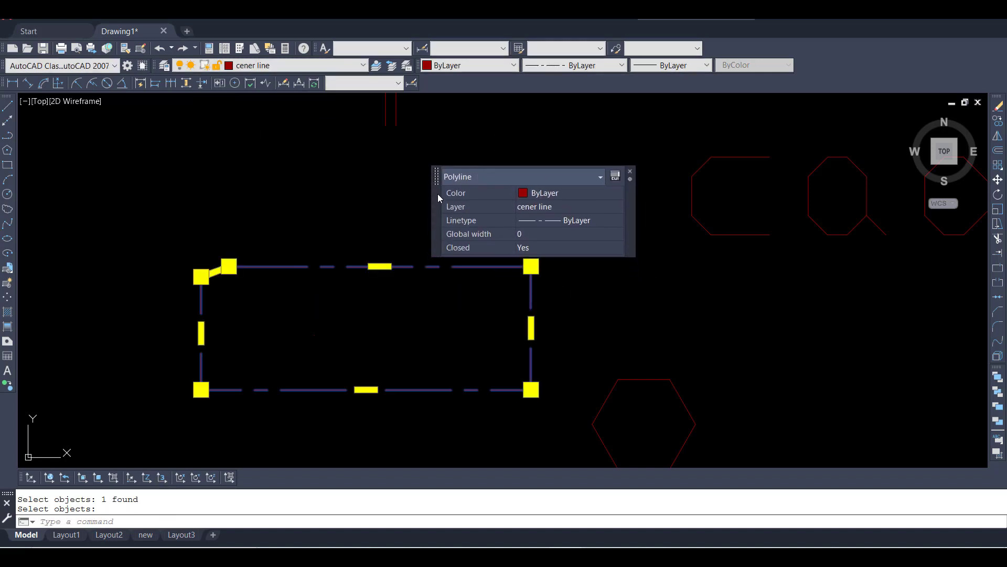
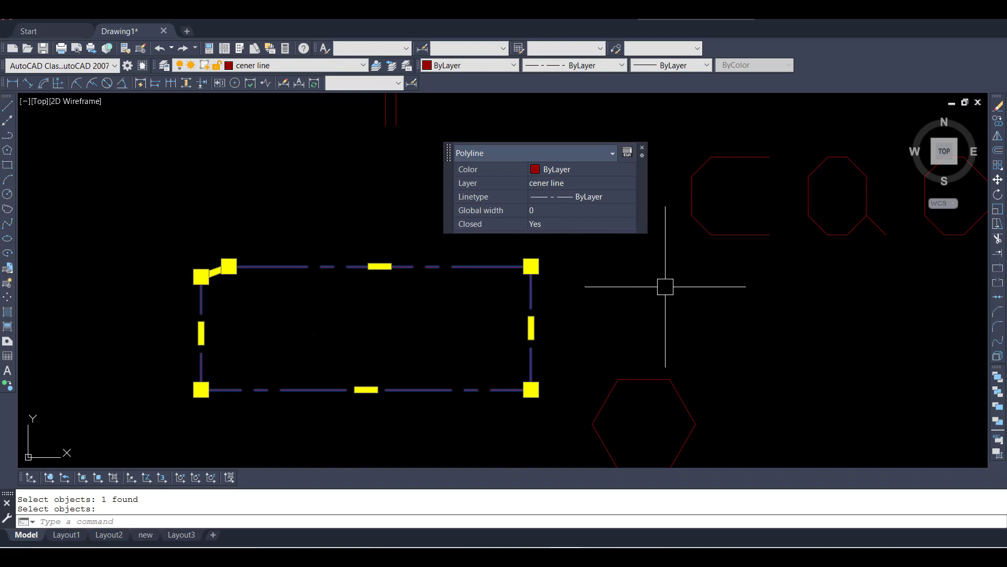
- Clear the polyline selection and regenerate the drawing display with RE
{"action": "key", "text": "Escape"}
{"action": "left_click", "coordinate": [643, 259]}
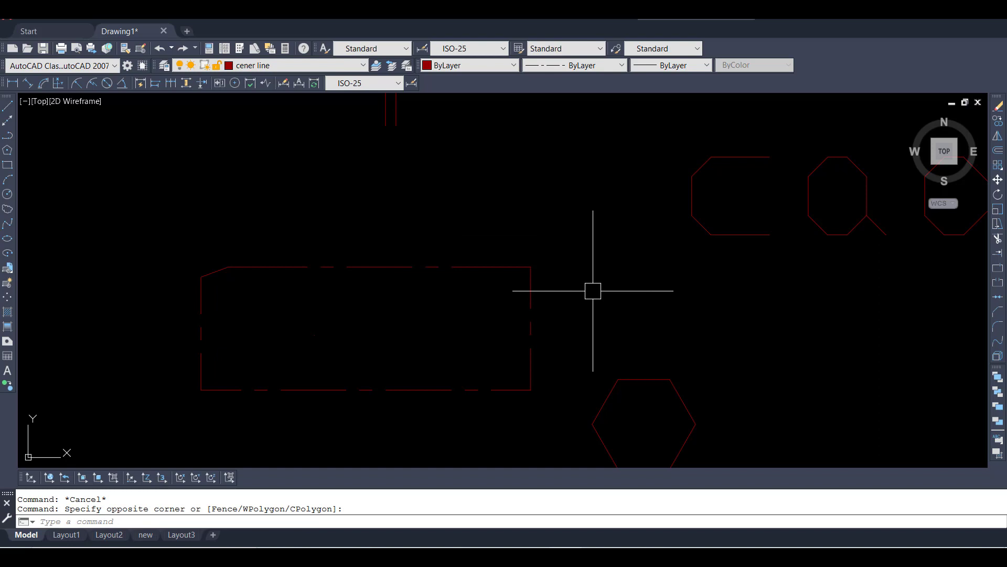
{"action": "scroll", "coordinate": [533, 283], "scroll_direction": "down", "scroll_amount": 4}
{"action": "scroll", "coordinate": [578, 307], "scroll_direction": "up", "scroll_amount": 4}
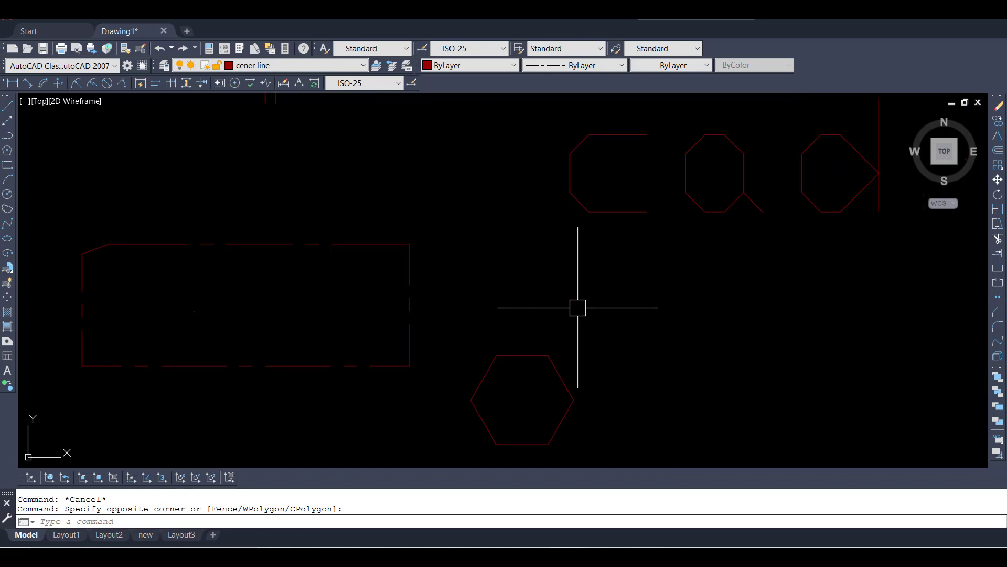
{"action": "type", "text": "RE"}
{"action": "key", "text": "Return"}
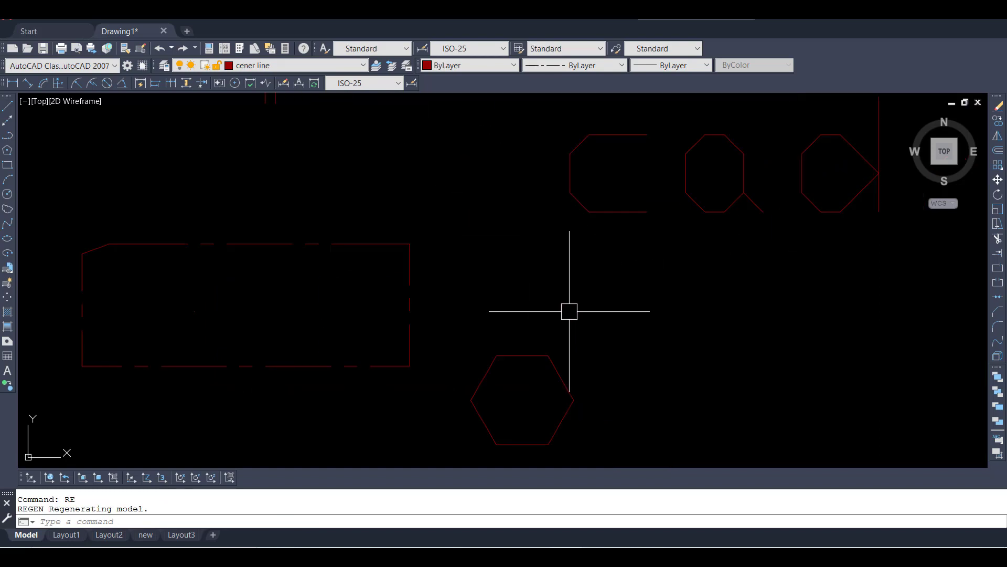
{"action": "left_click", "coordinate": [450, 320]}
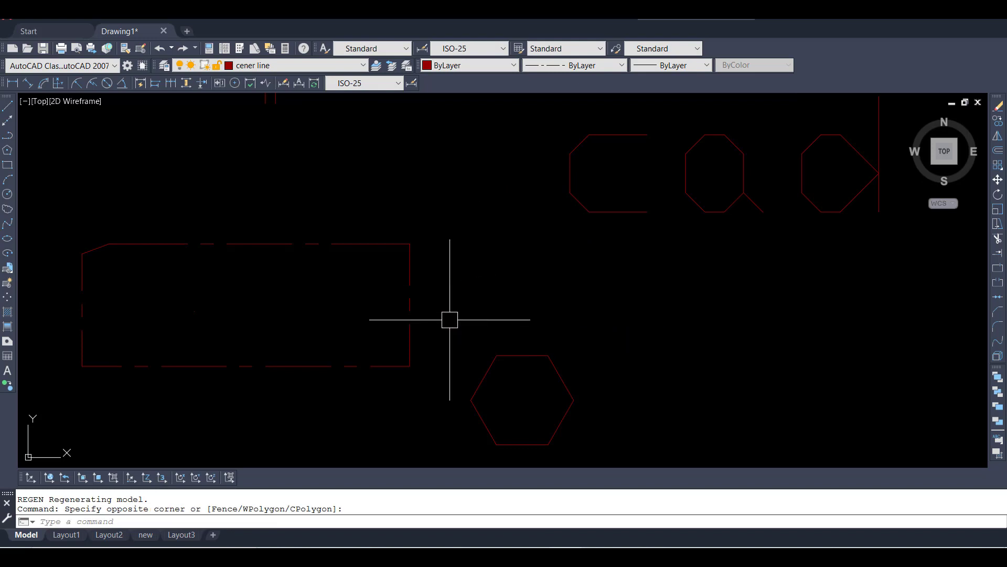
{"action": "scroll", "coordinate": [449, 317], "scroll_direction": "down", "scroll_amount": 3}
{"action": "scroll", "coordinate": [453, 310], "scroll_direction": "up", "scroll_amount": 3}
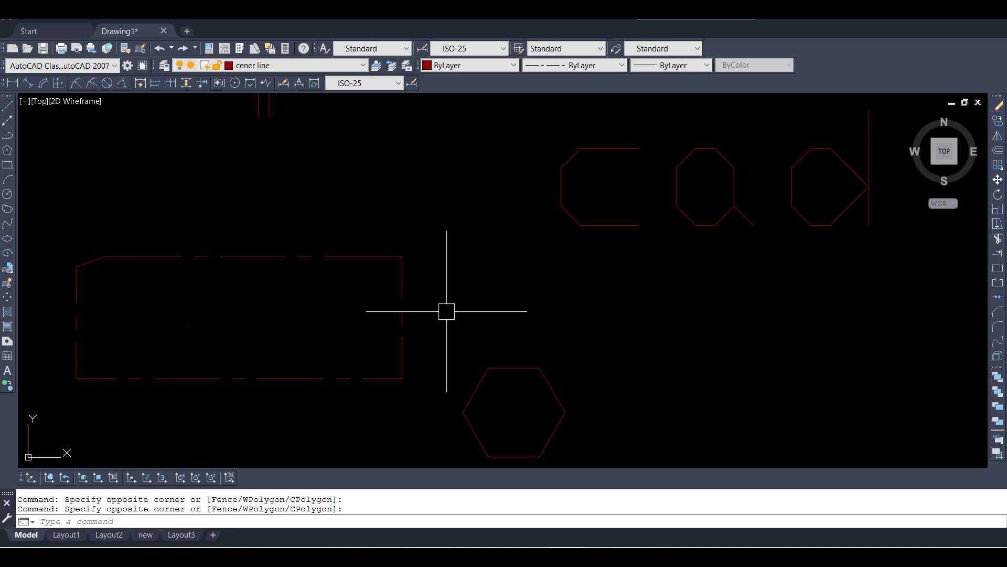
{"action": "left_click", "coordinate": [625, 269]}
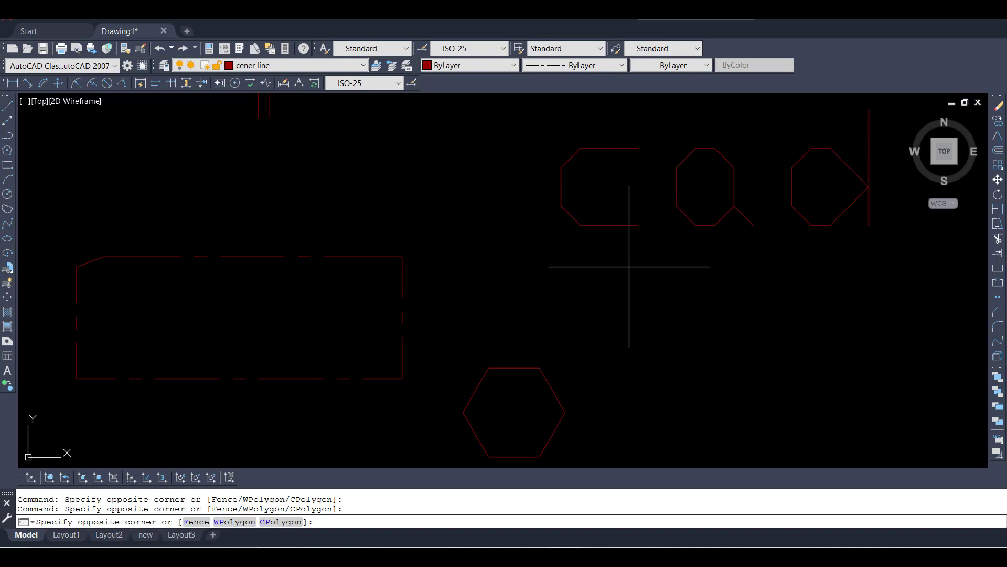
{"action": "left_click", "coordinate": [528, 303]}
{"action": "scroll", "coordinate": [461, 310], "scroll_direction": "down", "scroll_amount": 5}
{"action": "scroll", "coordinate": [599, 341], "scroll_direction": "up", "scroll_amount": 2}
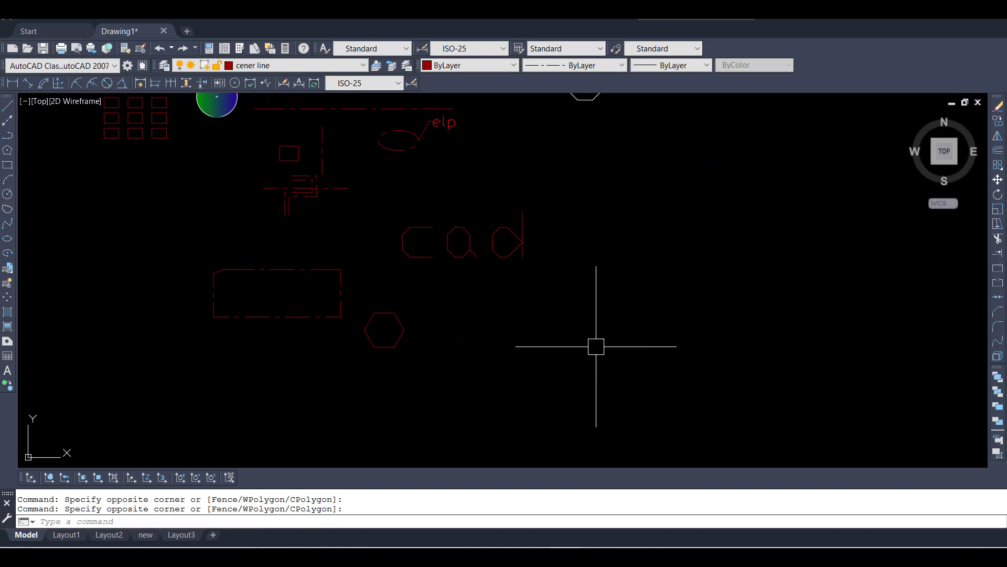
- Start a rectangle after one cancelled attempt and pick its first corner right of the hexagon
{"action": "type", "text": "rec"}
{"action": "key", "text": "Return"}
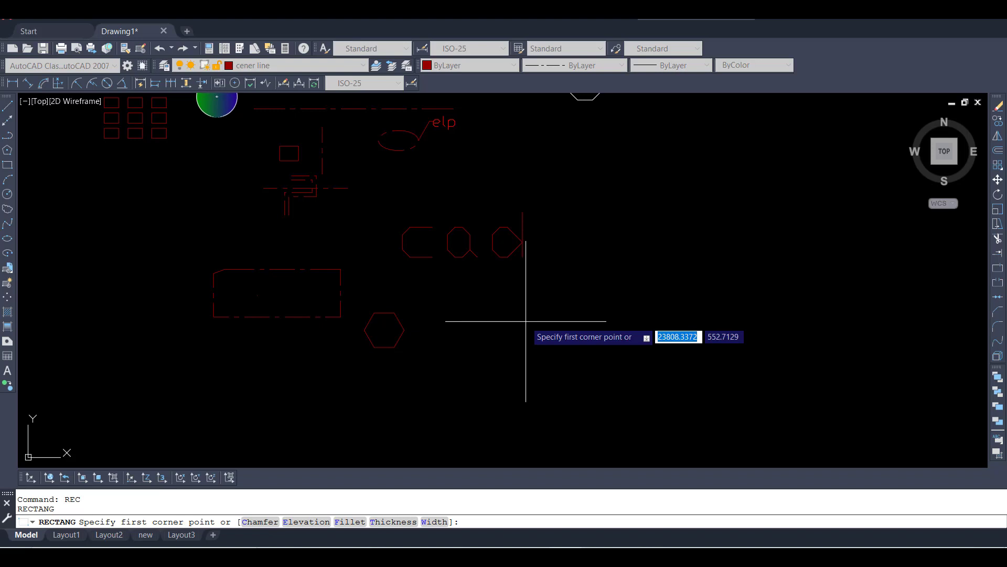
{"action": "key", "text": "Escape"}
{"action": "left_click", "coordinate": [597, 347]}
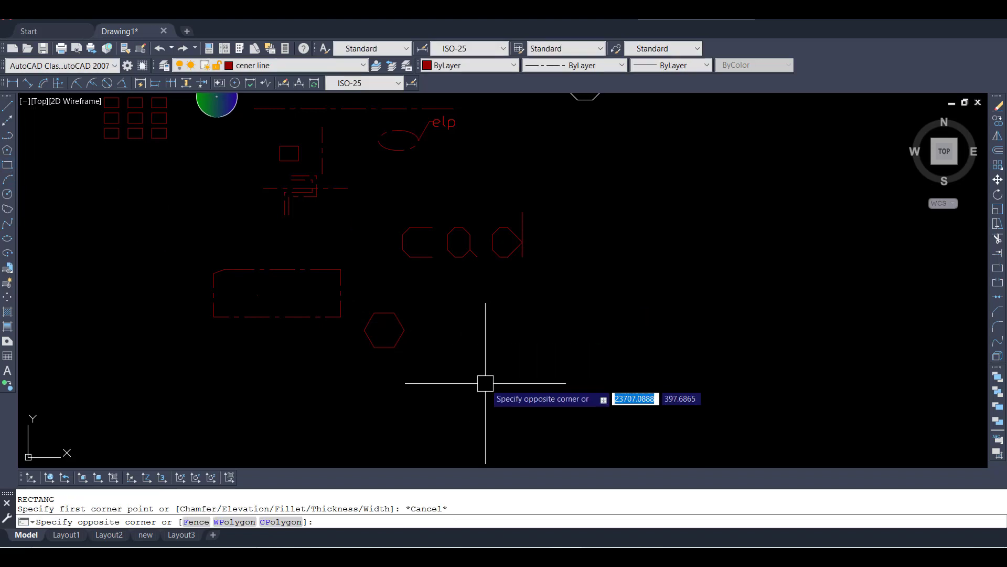
{"action": "left_click", "coordinate": [486, 382]}
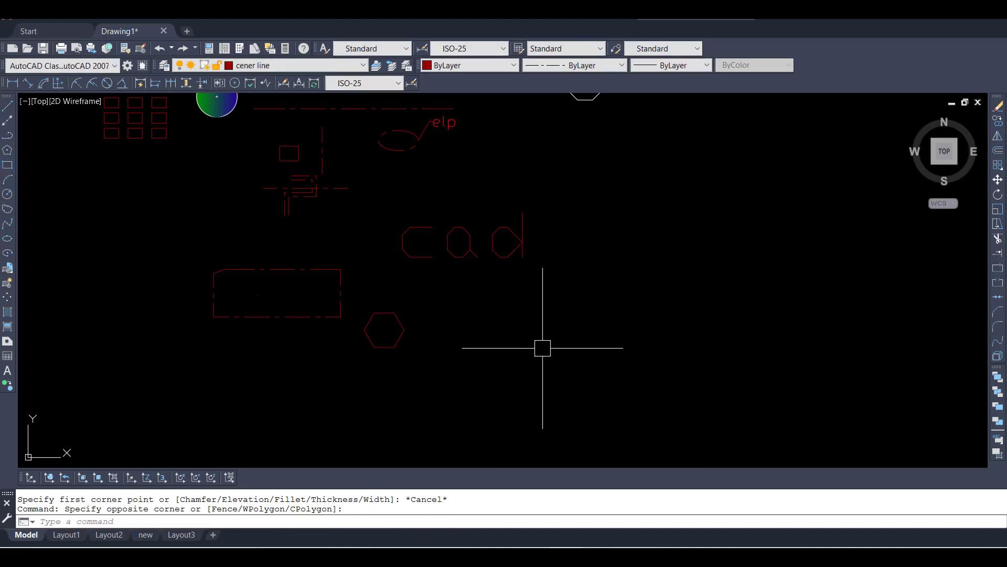
{"action": "type", "text": "rec"}
{"action": "key", "text": "Return"}
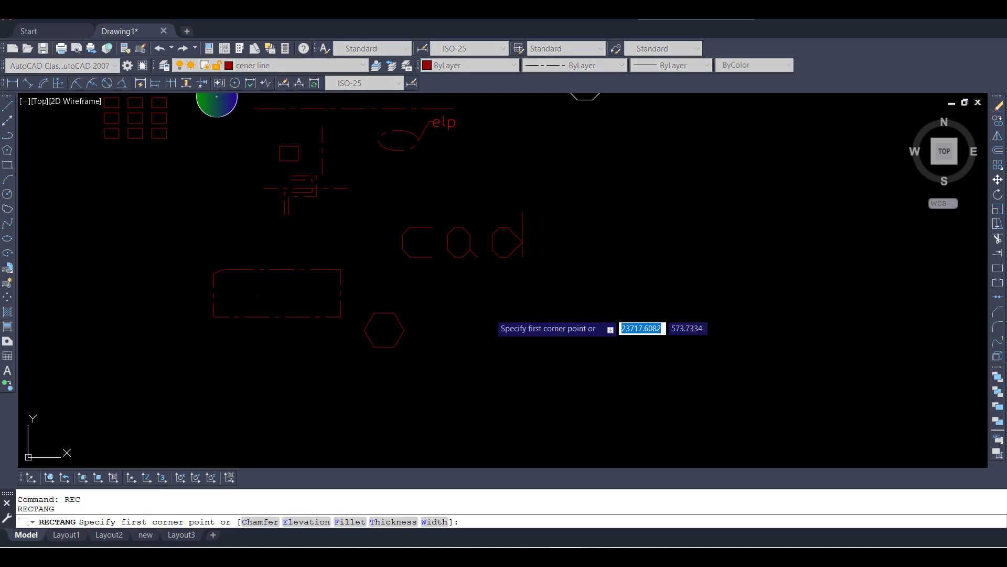
{"action": "left_click", "coordinate": [490, 312]}
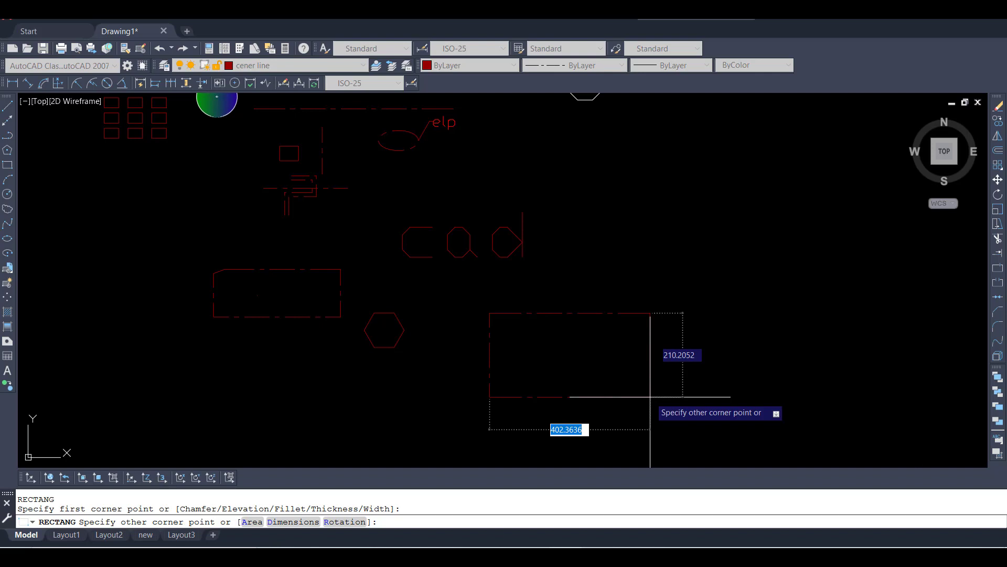
- Give the rectangle length 100 and width 500, set it upright, and clear the stray selection
{"action": "type", "text": "d"}
{"action": "key", "text": "Return"}
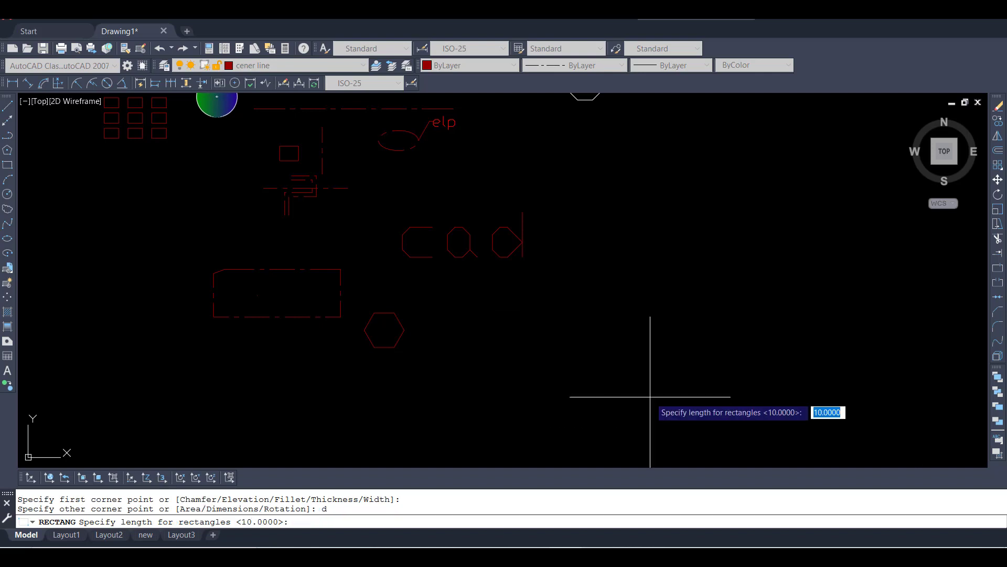
{"action": "type", "text": "100"}
{"action": "key", "text": "Return"}
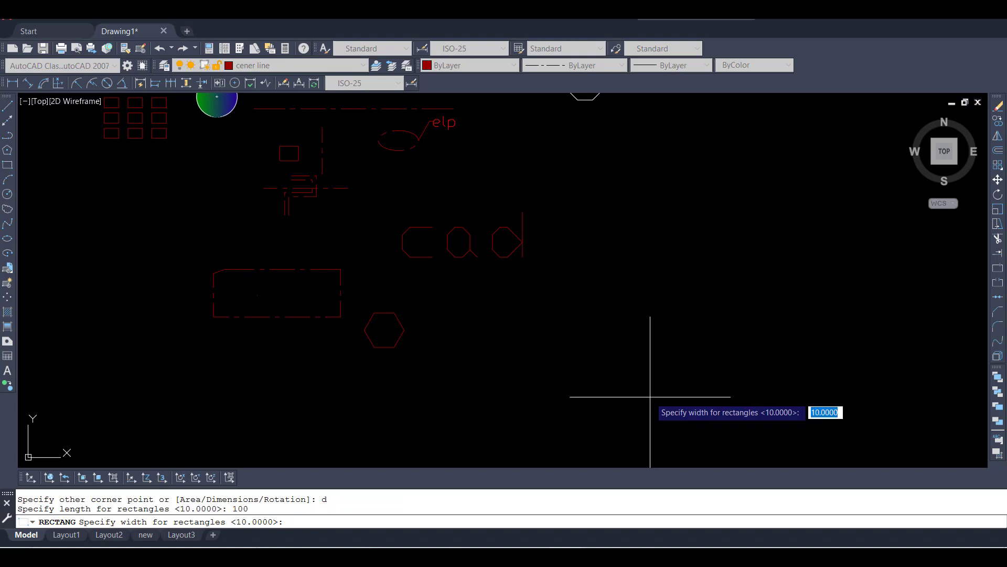
{"action": "type", "text": "5"}
{"action": "key", "text": "Return"}
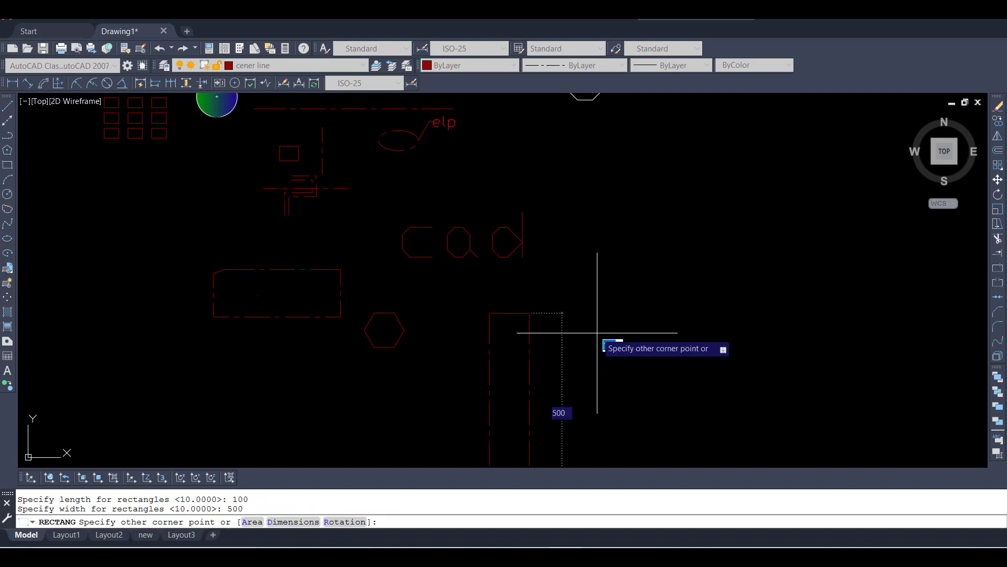
{"action": "scroll", "coordinate": [598, 335], "scroll_direction": "down", "scroll_amount": 4}
{"action": "left_click", "coordinate": [636, 406]}
{"action": "scroll", "coordinate": [601, 420], "scroll_direction": "up", "scroll_amount": 4}
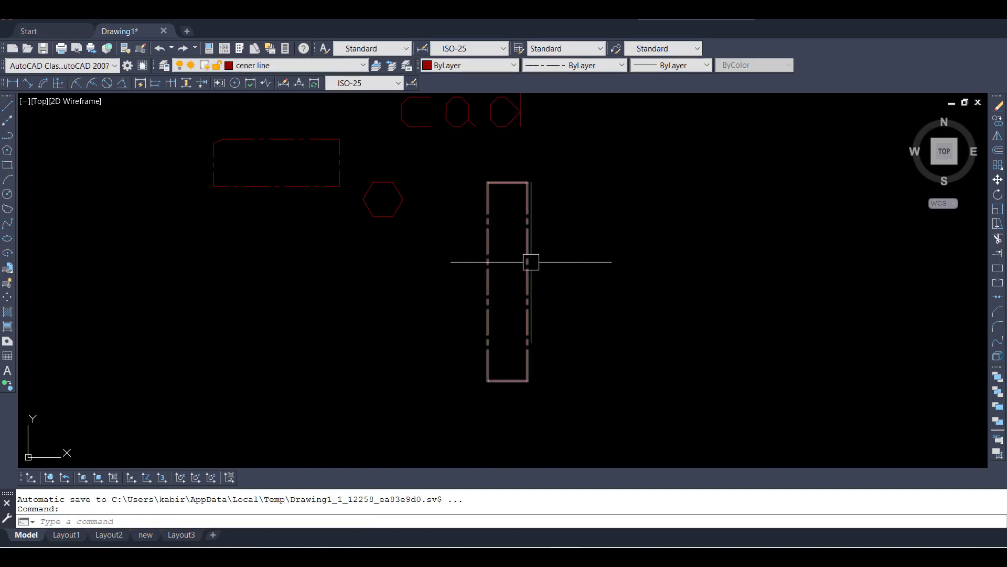
{"action": "left_click", "coordinate": [595, 255]}
{"action": "scroll", "coordinate": [570, 294], "scroll_direction": "up", "scroll_amount": 3}
{"action": "key", "text": "Escape"}
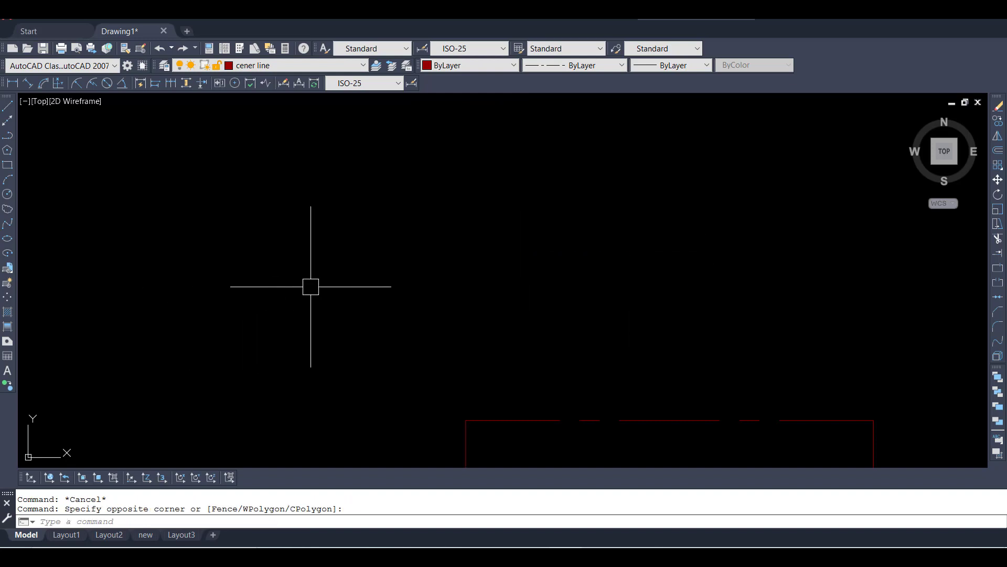
- Draw a rectangle with 15 by 15 chamfered corners between two picked opposite corners
{"action": "type", "text": "rec"}
{"action": "key", "text": "Return"}
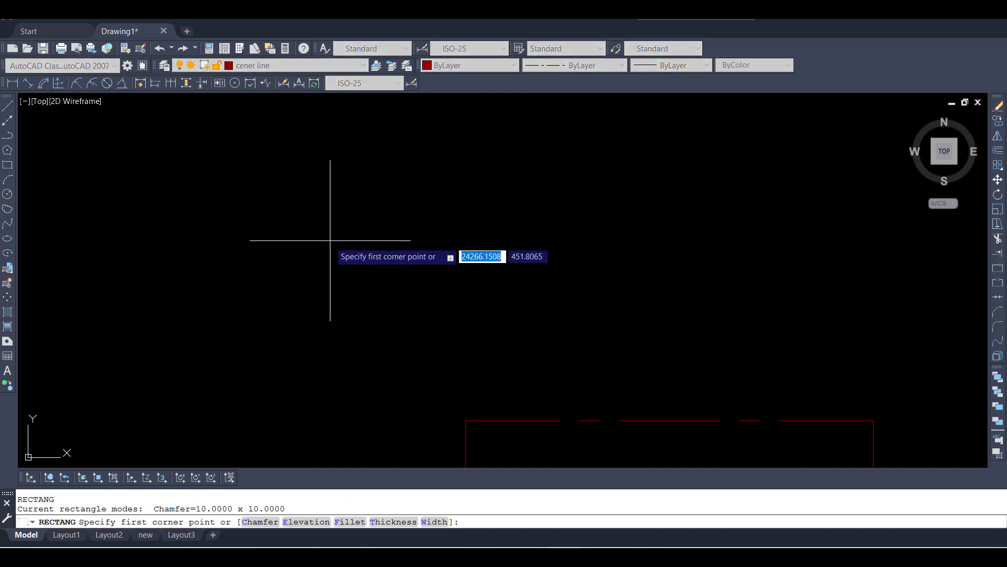
{"action": "left_click", "coordinate": [261, 522]}
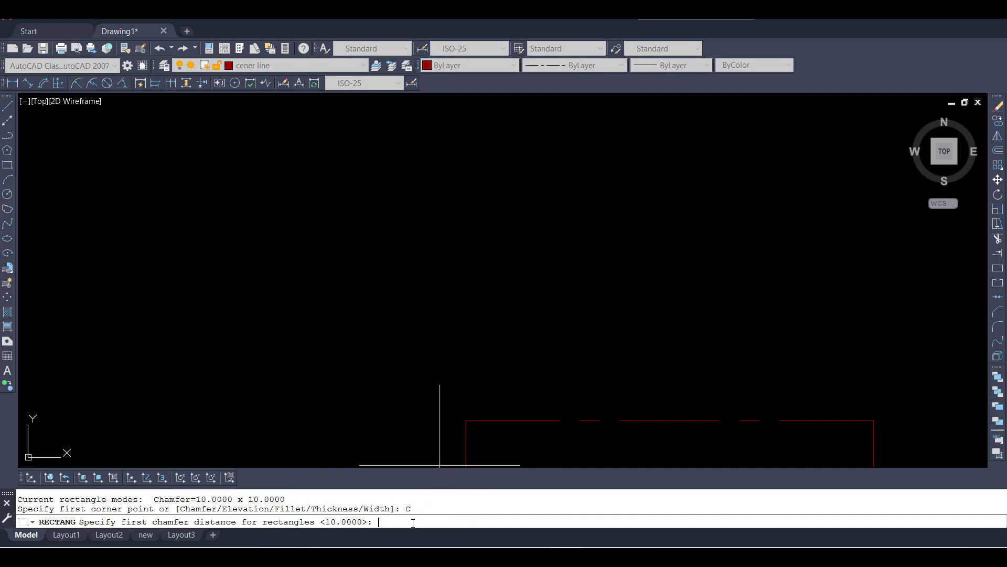
{"action": "type", "text": "15"}
{"action": "key", "text": "Return"}
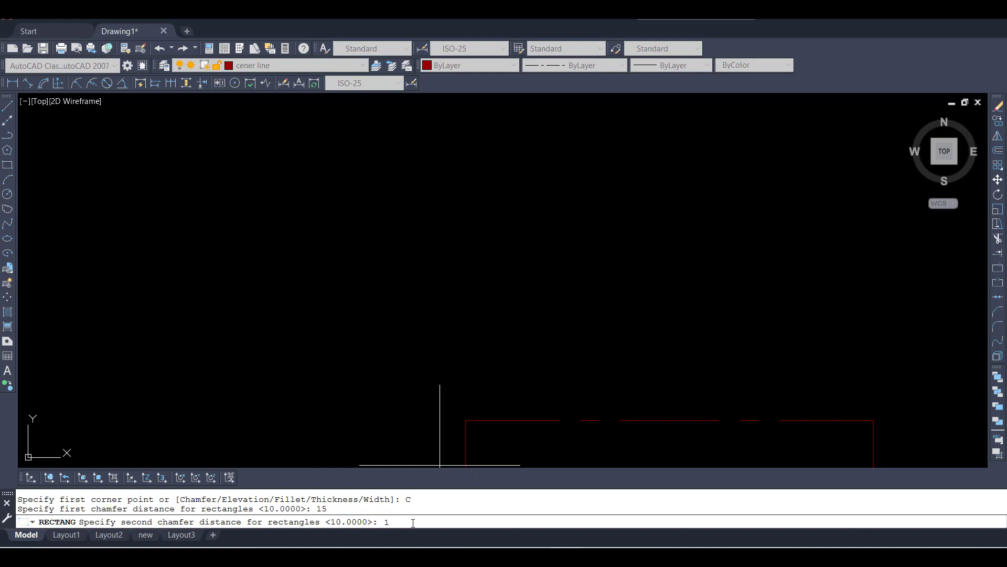
{"action": "type", "text": "5"}
{"action": "key", "text": "Return"}
{"action": "left_click", "coordinate": [337, 222]}
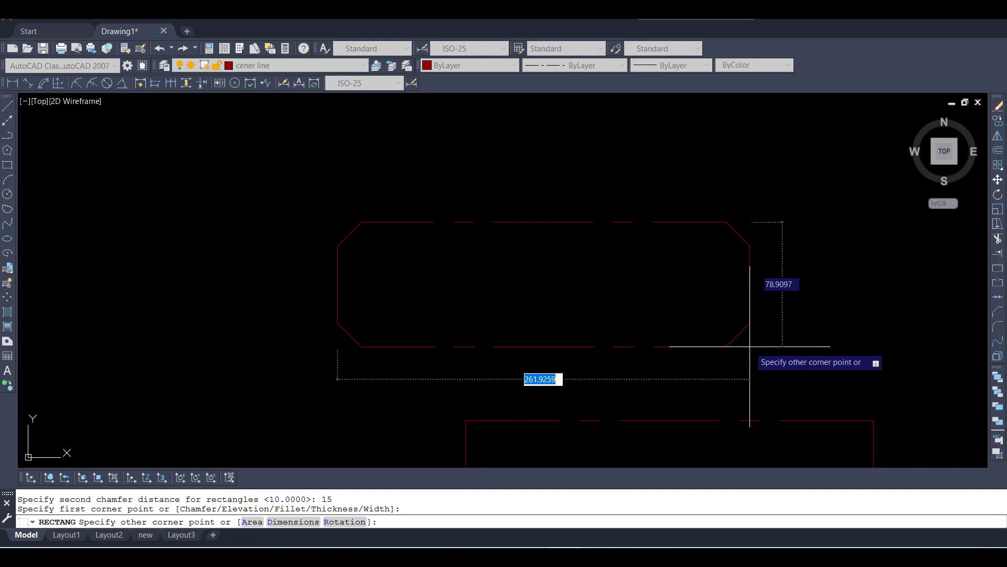
{"action": "left_click", "coordinate": [750, 346]}
{"action": "key", "text": "Escape"}
{"action": "left_click", "coordinate": [557, 296]}
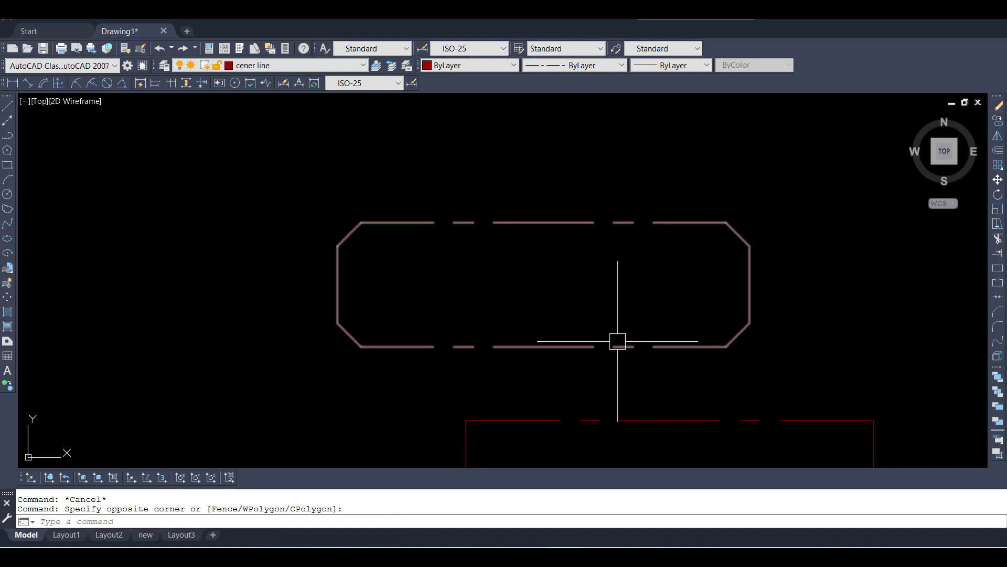
{"action": "scroll", "coordinate": [582, 309], "scroll_direction": "up", "scroll_amount": 4}
{"action": "left_click", "coordinate": [679, 119]}
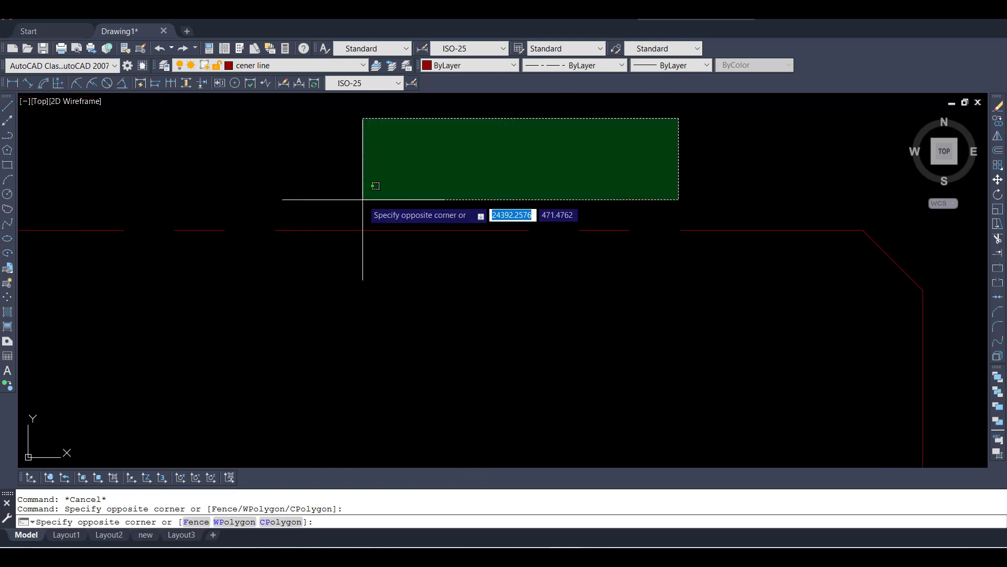
{"action": "left_click", "coordinate": [363, 199]}
{"action": "scroll", "coordinate": [388, 262], "scroll_direction": "down", "scroll_amount": 3}
- Rename the 'cener line' layer to 'cen' using the REN command
{"action": "type", "text": "re"}
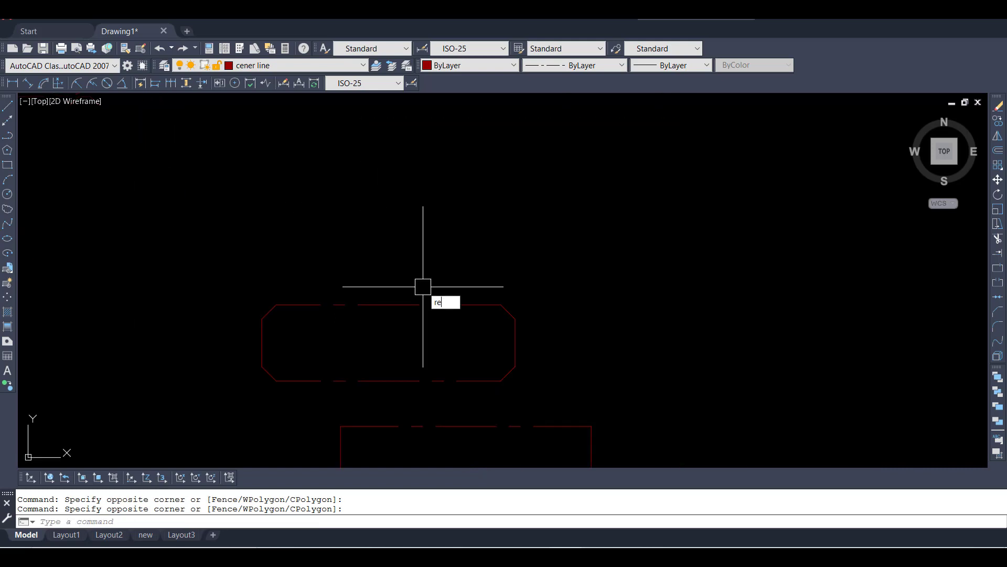
{"action": "type", "text": "n"}
{"action": "key", "text": "Return"}
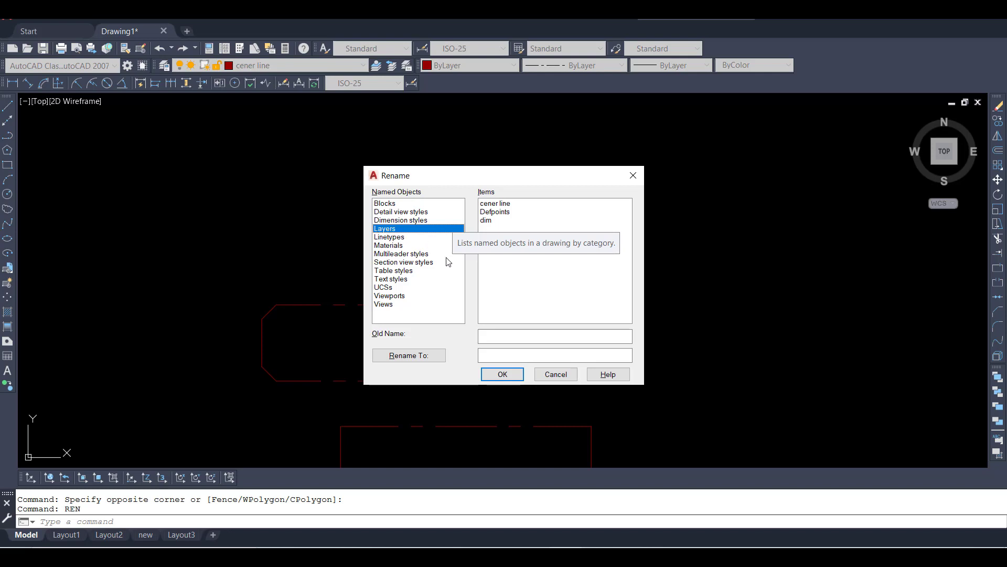
{"action": "left_click", "coordinate": [501, 205]}
{"action": "left_click", "coordinate": [503, 355]}
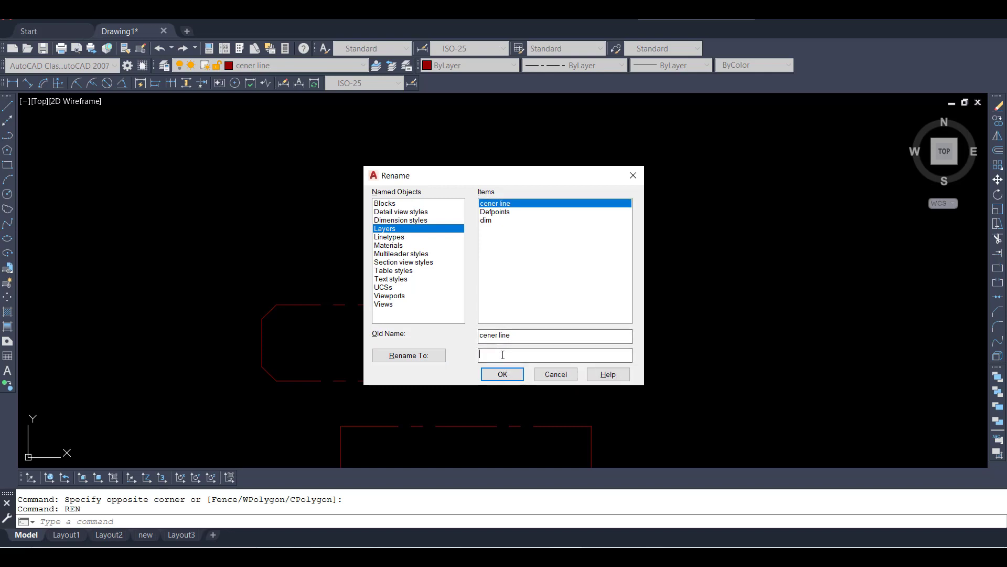
{"action": "type", "text": "cen"}
{"action": "left_click", "coordinate": [503, 374]}
{"action": "left_click", "coordinate": [521, 266]}
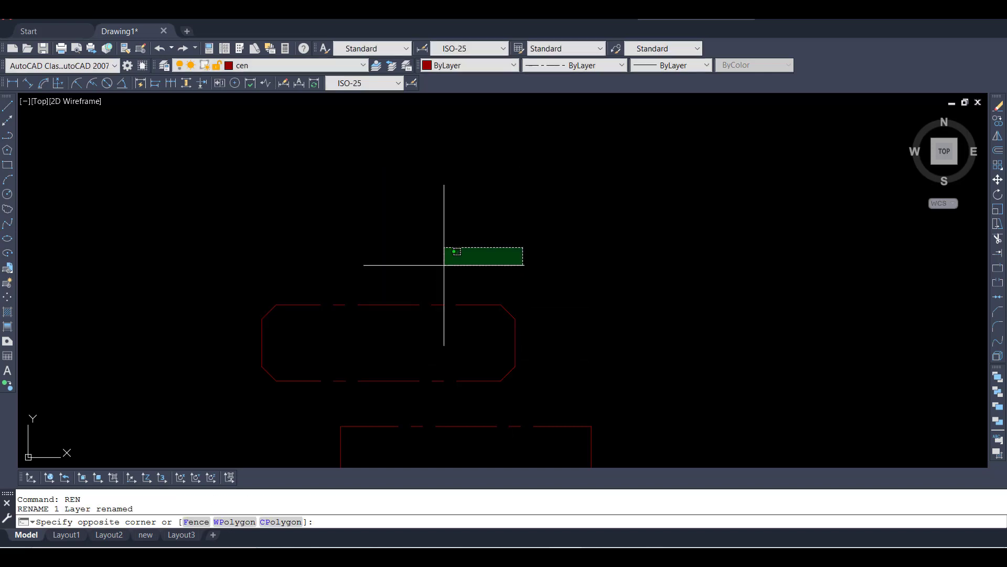
- Check the layer settings with cen current, then close the Layer Properties palette
{"action": "left_click", "coordinate": [162, 65]}
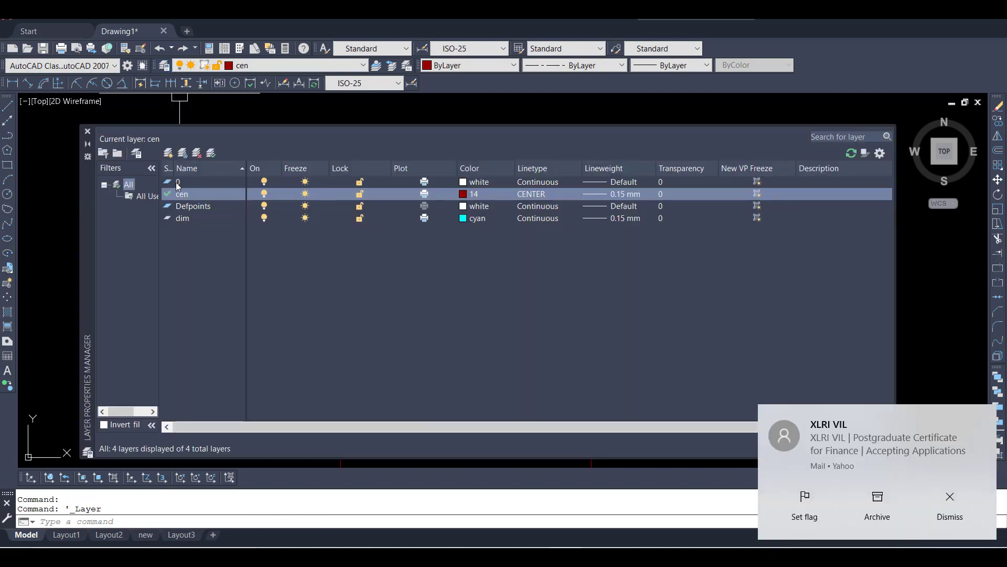
{"action": "left_click", "coordinate": [950, 504]}
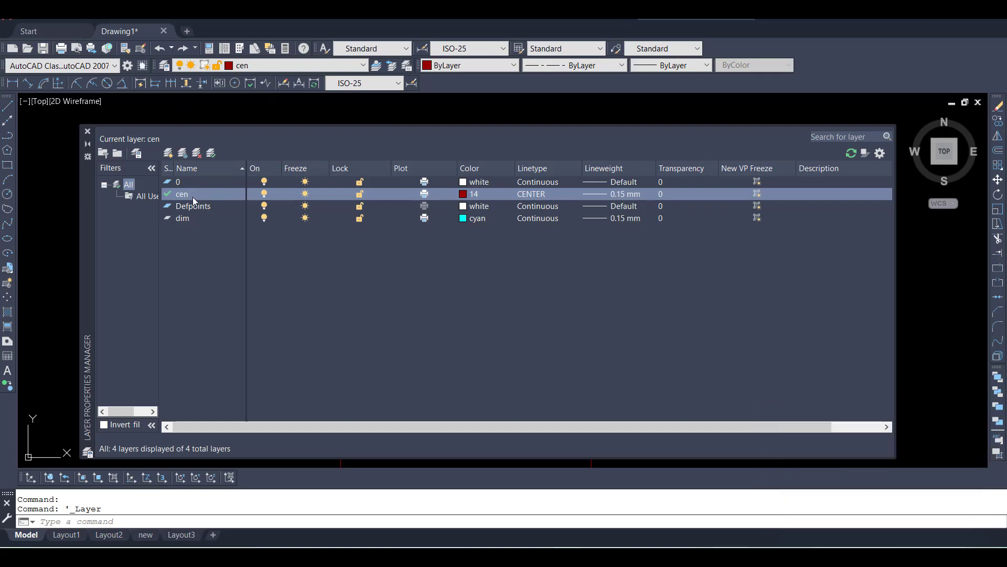
{"action": "left_click", "coordinate": [87, 131]}
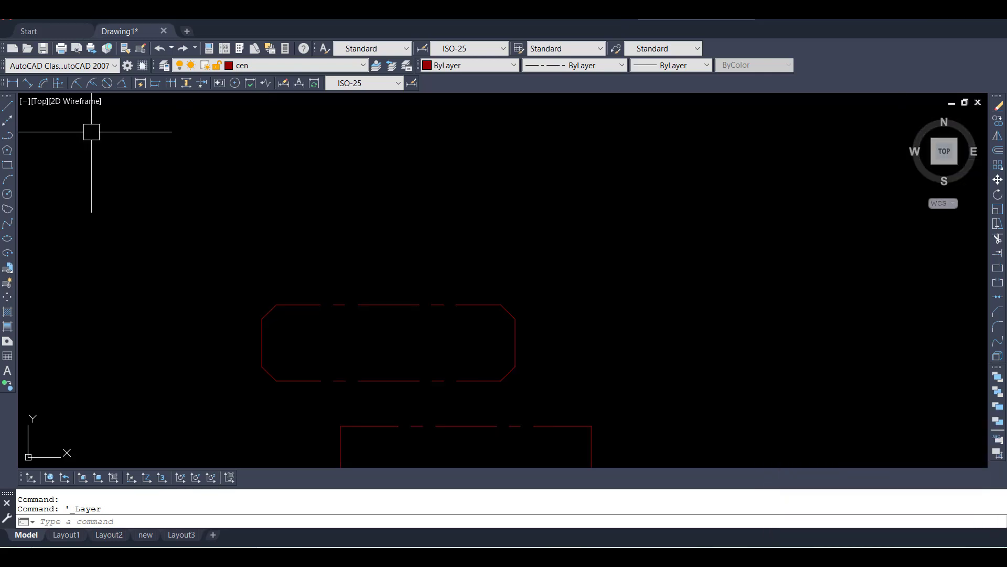
{"action": "left_click", "coordinate": [506, 179]}
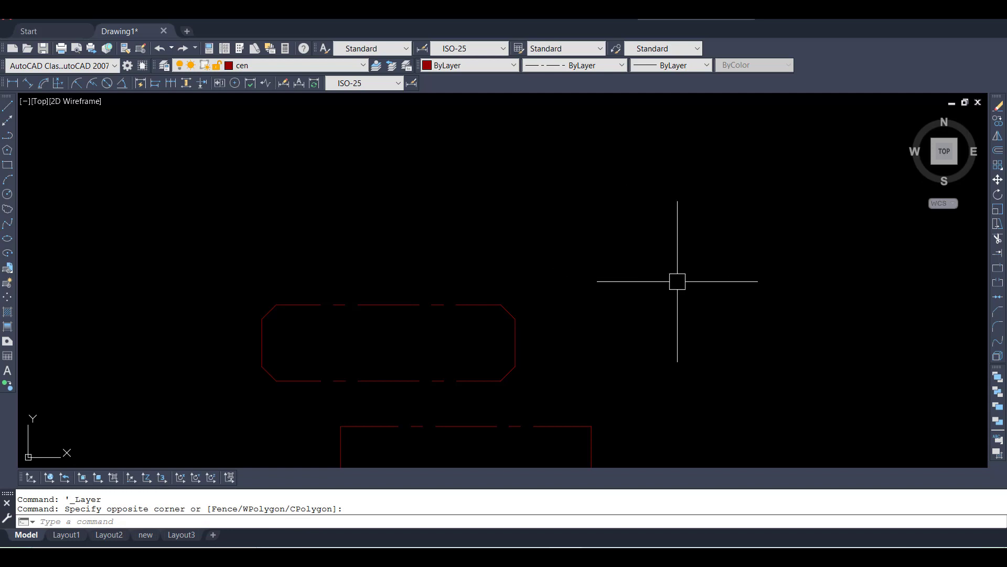
- Rotate a copy of the lower dashed rectangle 45° about its lower-right corner
{"action": "scroll", "coordinate": [520, 247], "scroll_direction": "down", "scroll_amount": 4}
{"action": "scroll", "coordinate": [468, 252], "scroll_direction": "up", "scroll_amount": 2}
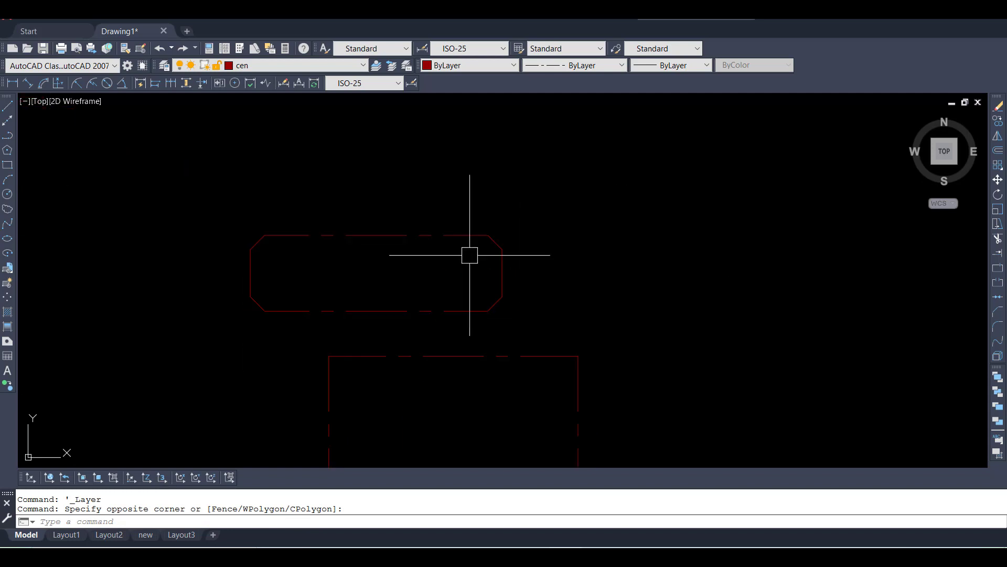
{"action": "scroll", "coordinate": [512, 330], "scroll_direction": "up", "scroll_amount": 2}
{"action": "scroll", "coordinate": [441, 313], "scroll_direction": "up", "scroll_amount": 2}
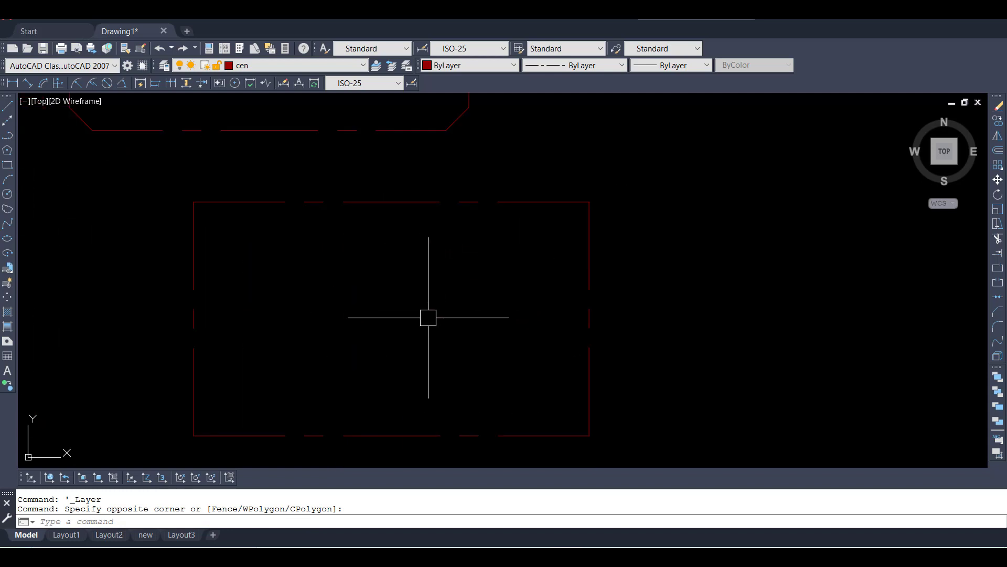
{"action": "type", "text": "Ro"}
{"action": "key", "text": "Return"}
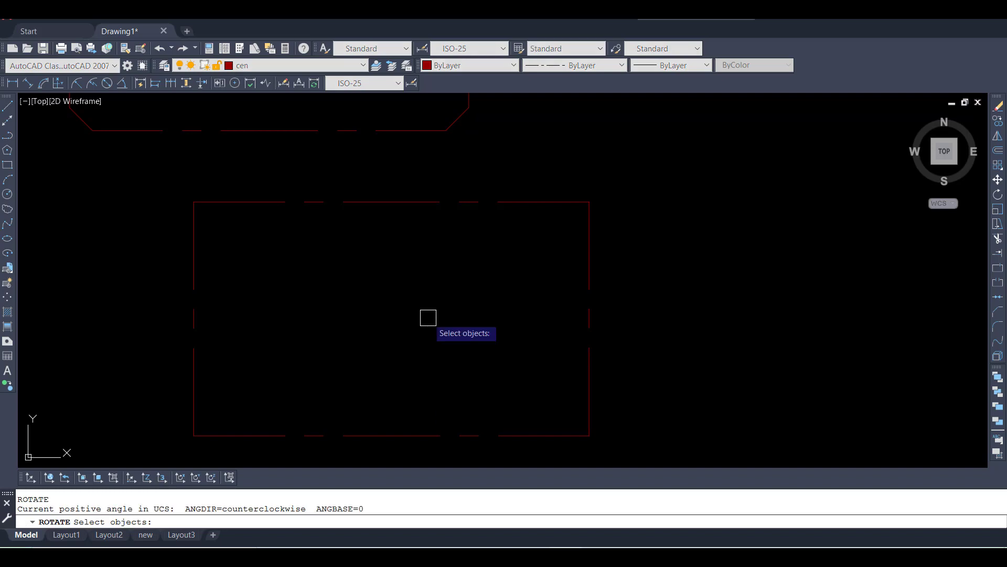
{"action": "scroll", "coordinate": [297, 205], "scroll_direction": "down", "scroll_amount": 2}
{"action": "left_click", "coordinate": [307, 203]}
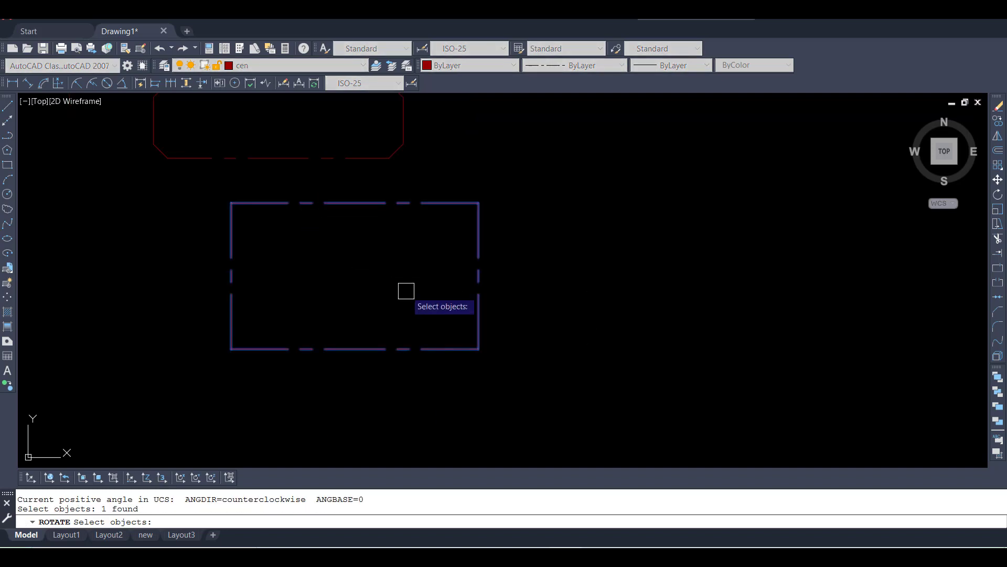
{"action": "key", "text": "Return"}
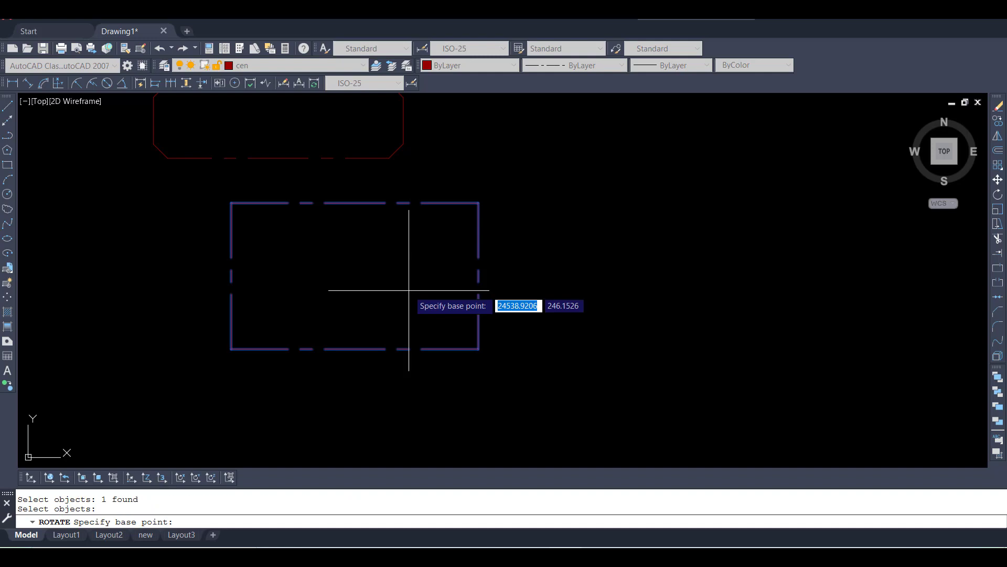
{"action": "left_click", "coordinate": [478, 349]}
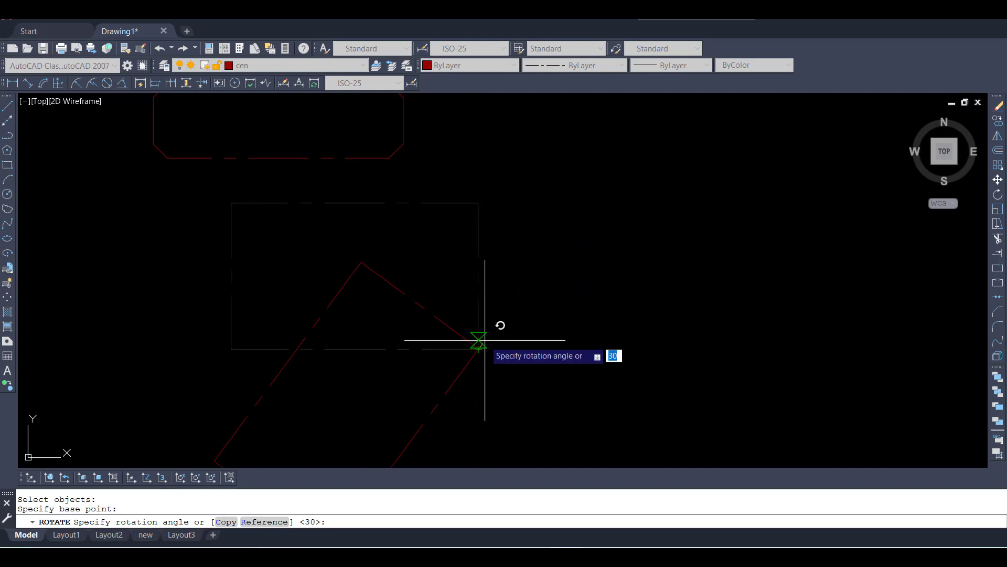
{"action": "type", "text": "c"}
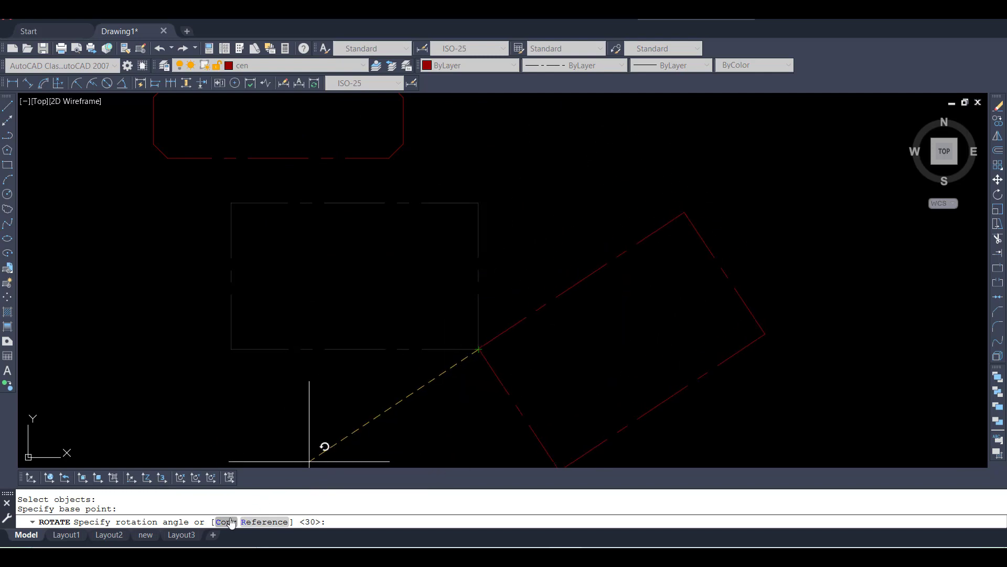
{"action": "key", "text": "Return"}
{"action": "type", "text": "45"}
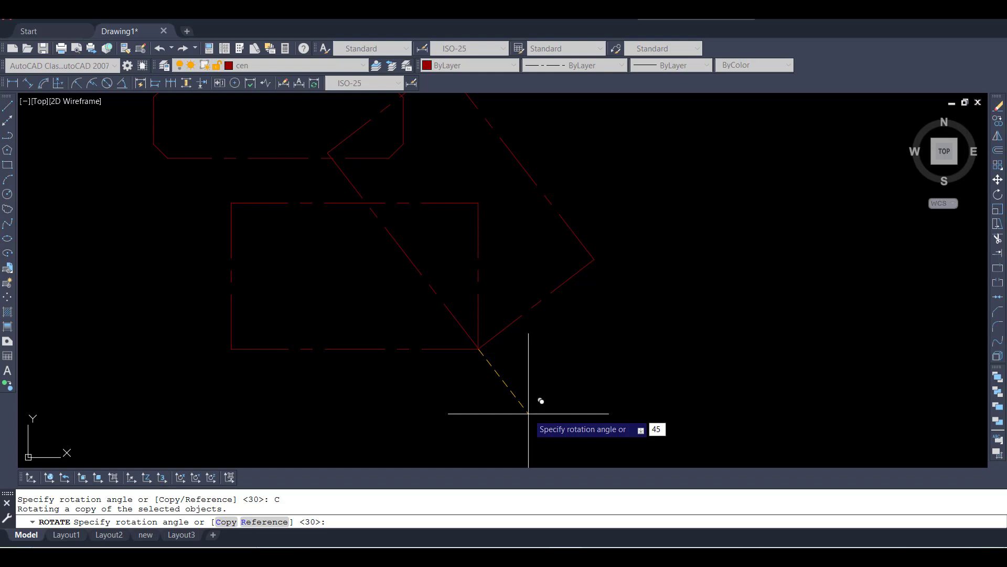
{"action": "key", "text": "Return"}
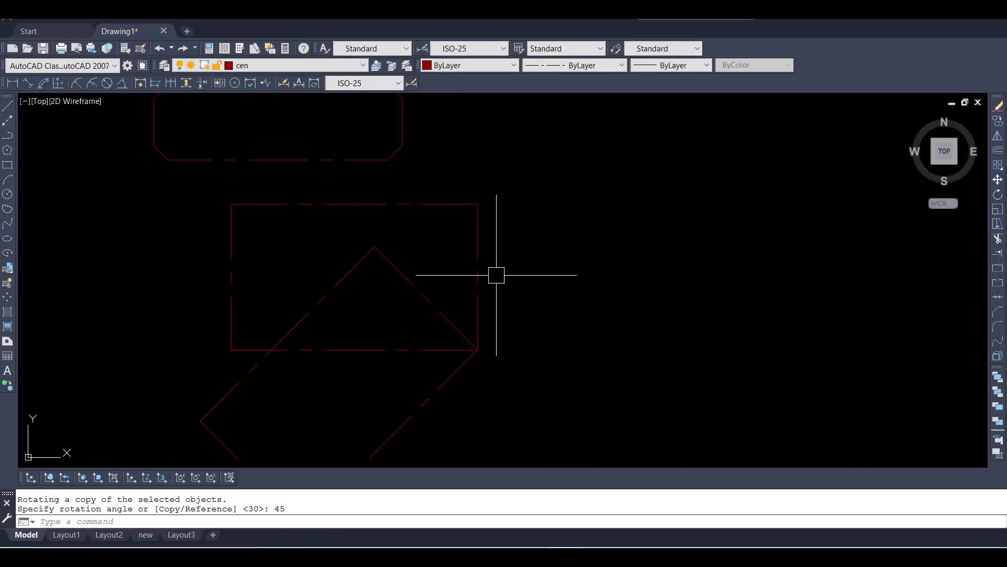
- Inspect the rotated copy, then undo it
{"action": "left_click", "coordinate": [571, 314]}
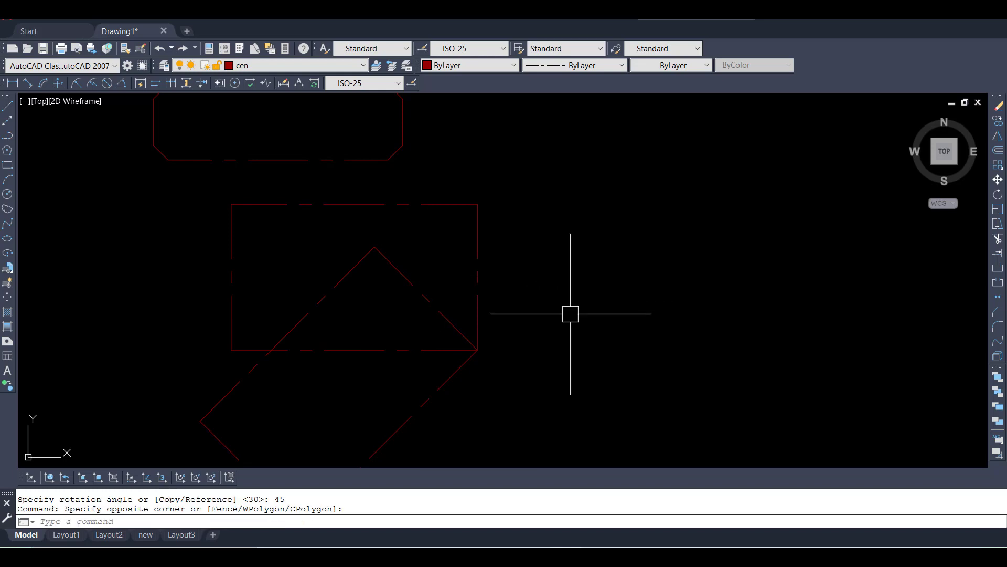
{"action": "scroll", "coordinate": [524, 294], "scroll_direction": "down", "scroll_amount": 3}
{"action": "scroll", "coordinate": [472, 281], "scroll_direction": "up", "scroll_amount": 1}
{"action": "scroll", "coordinate": [403, 281], "scroll_direction": "down", "scroll_amount": 2}
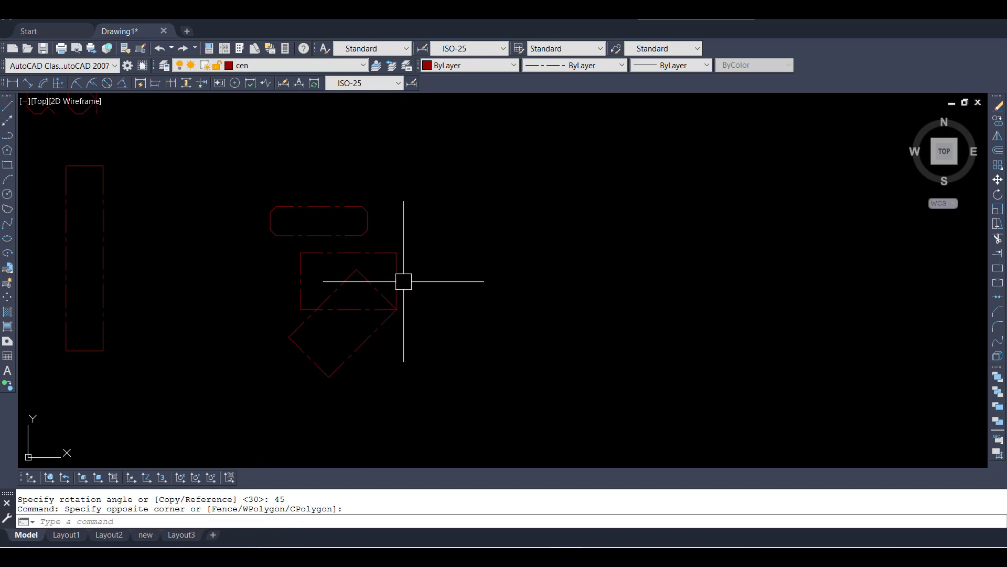
{"action": "scroll", "coordinate": [402, 293], "scroll_direction": "up", "scroll_amount": 4}
{"action": "key", "text": "ctrl+z"}
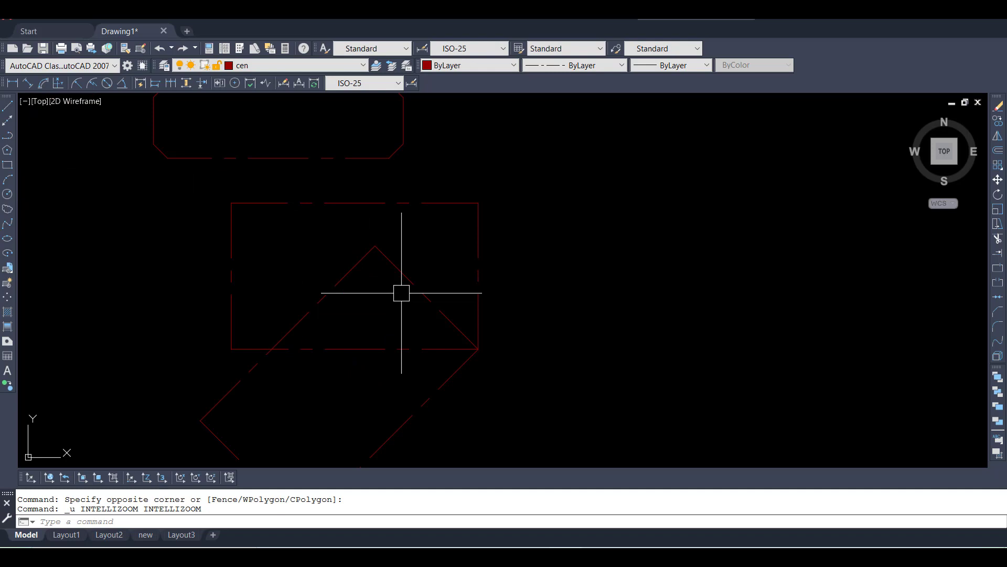
- Undo the rotated copy and scale the lower rectangle by 2 about its lower-right corner
{"action": "key", "text": "ctrl+z"}
{"action": "scroll", "coordinate": [400, 283], "scroll_direction": "up", "scroll_amount": 2}
{"action": "scroll", "coordinate": [407, 279], "scroll_direction": "down", "scroll_amount": 4}
{"action": "type", "text": "sc"}
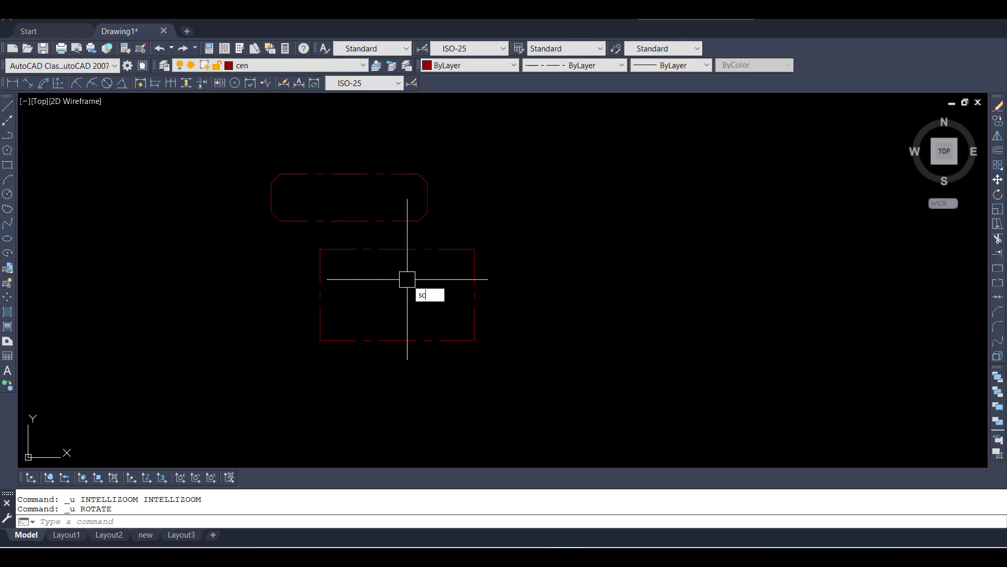
{"action": "key", "text": "Return"}
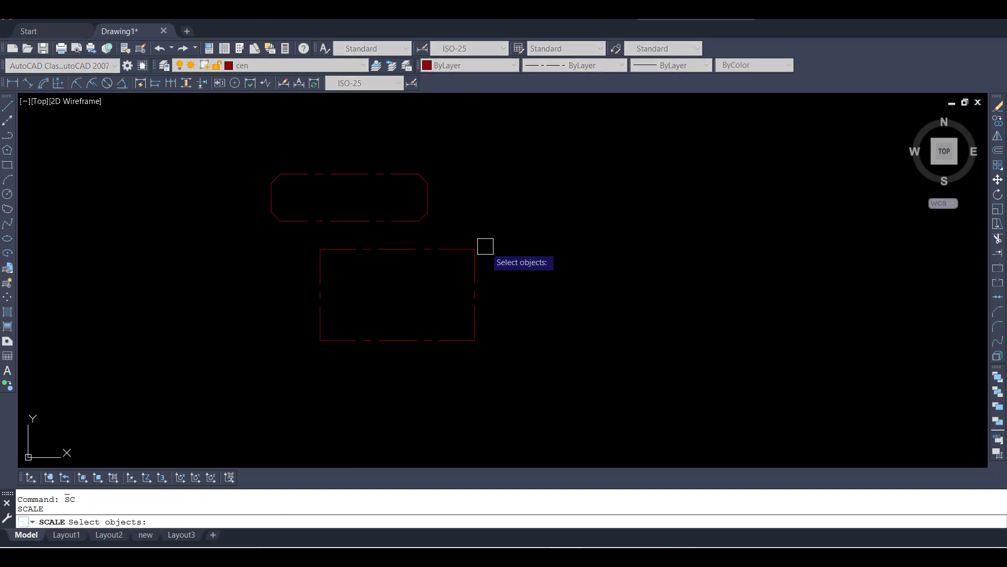
{"action": "left_click", "coordinate": [500, 243]}
{"action": "left_click", "coordinate": [341, 341]}
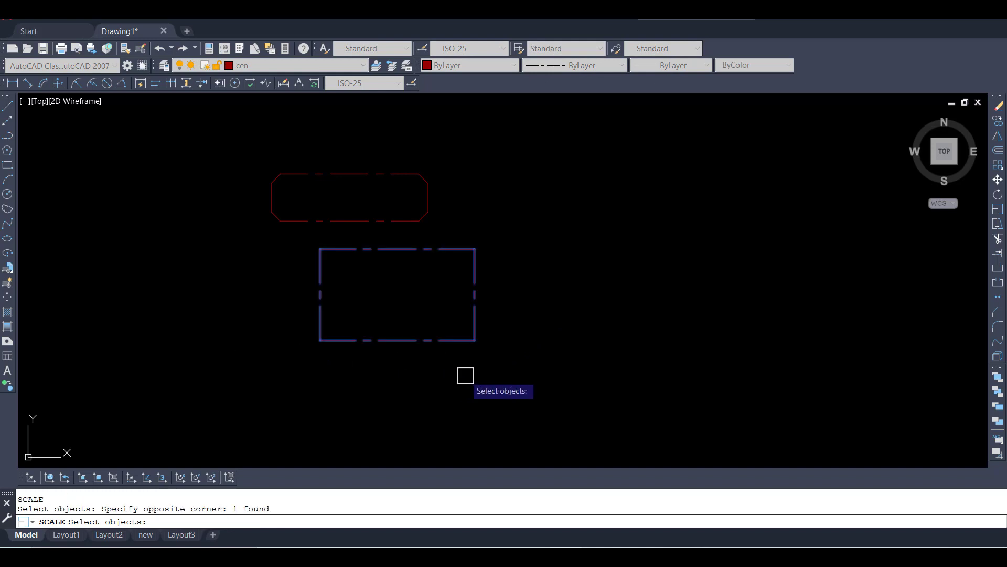
{"action": "key", "text": "Return"}
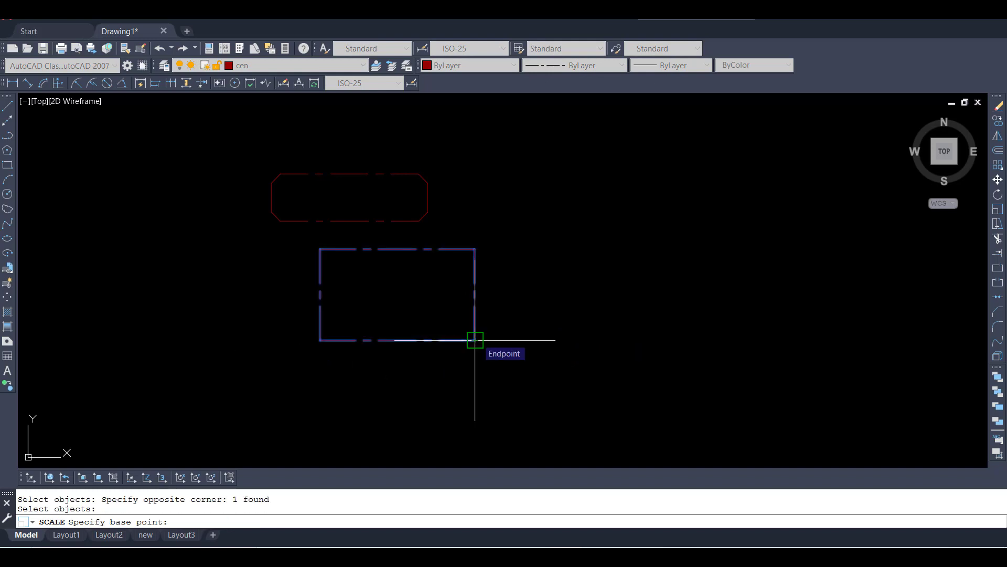
{"action": "left_click", "coordinate": [474, 340]}
{"action": "type", "text": "2"}
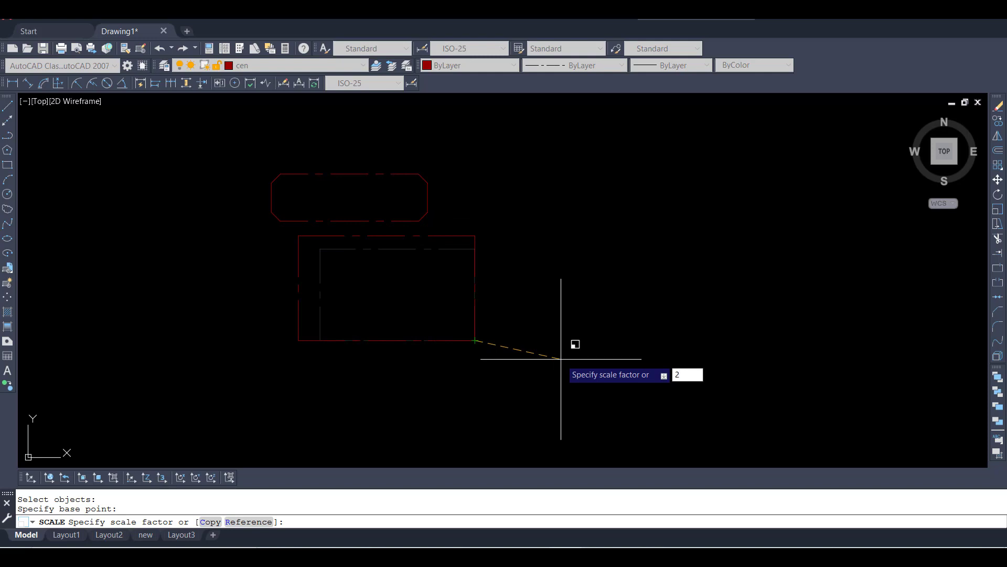
{"action": "key", "text": "Return"}
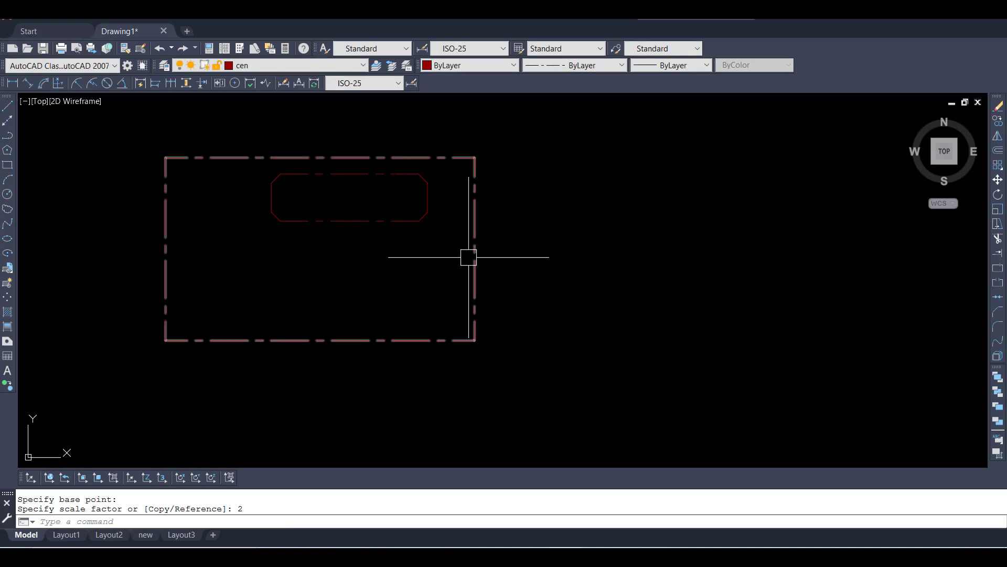
- Review the scaled rectangle and enter the SP spelling alias
{"action": "scroll", "coordinate": [580, 252], "scroll_direction": "down", "scroll_amount": 2}
{"action": "scroll", "coordinate": [513, 266], "scroll_direction": "up", "scroll_amount": 1}
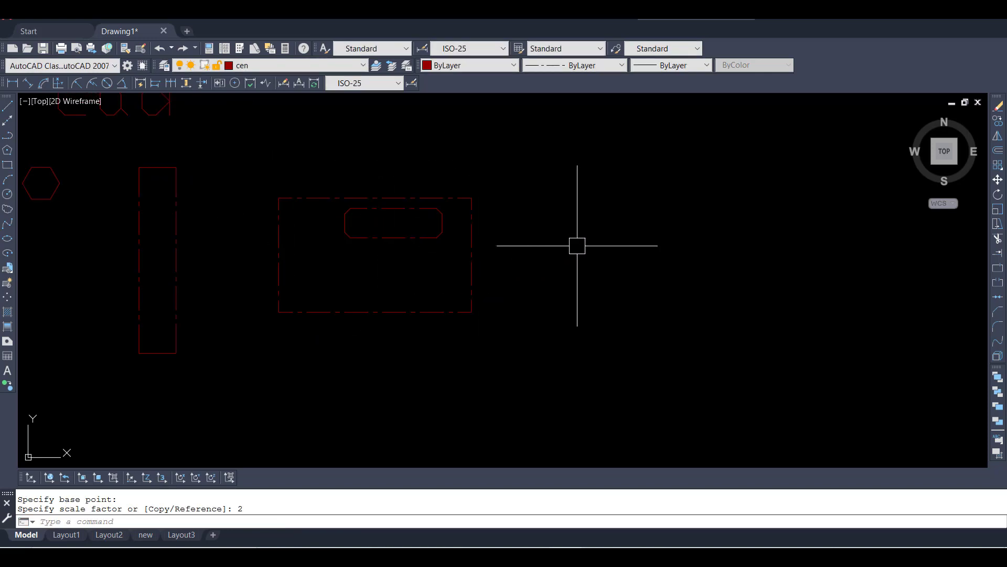
{"action": "left_click", "coordinate": [502, 271]}
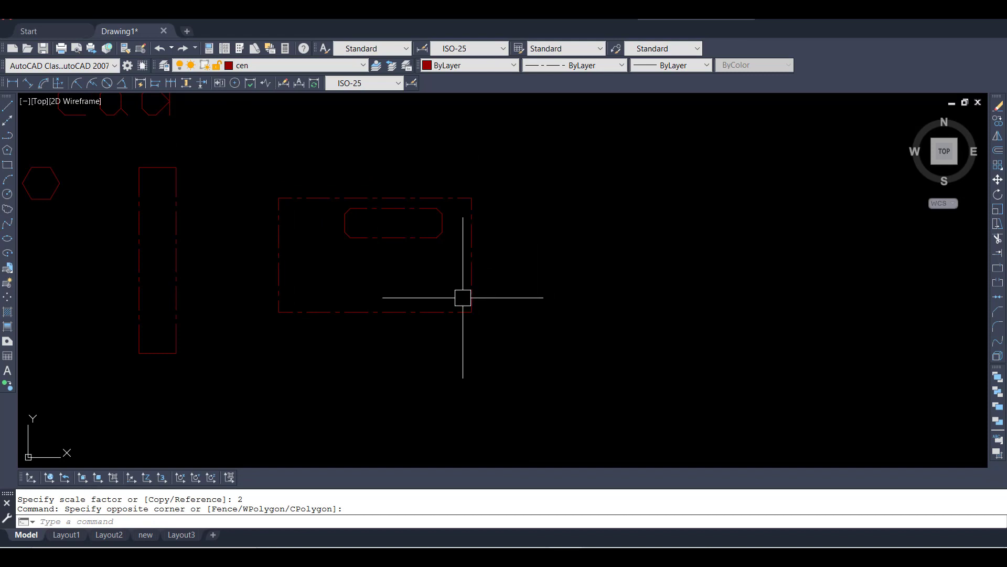
{"action": "type", "text": "sp"}
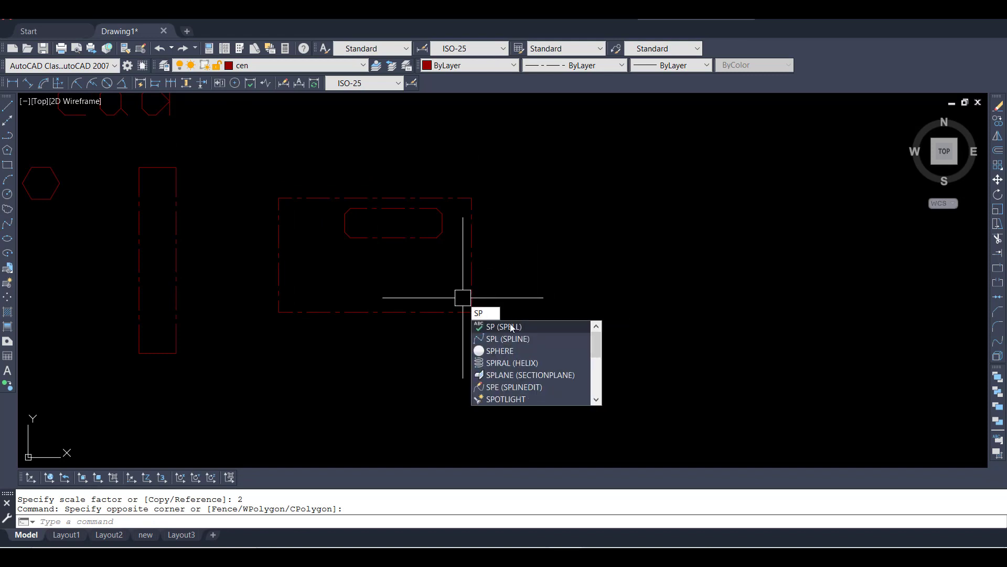
- Start a spelling check of the entire drawing and move the dialog aside
{"action": "left_click", "coordinate": [514, 327]}
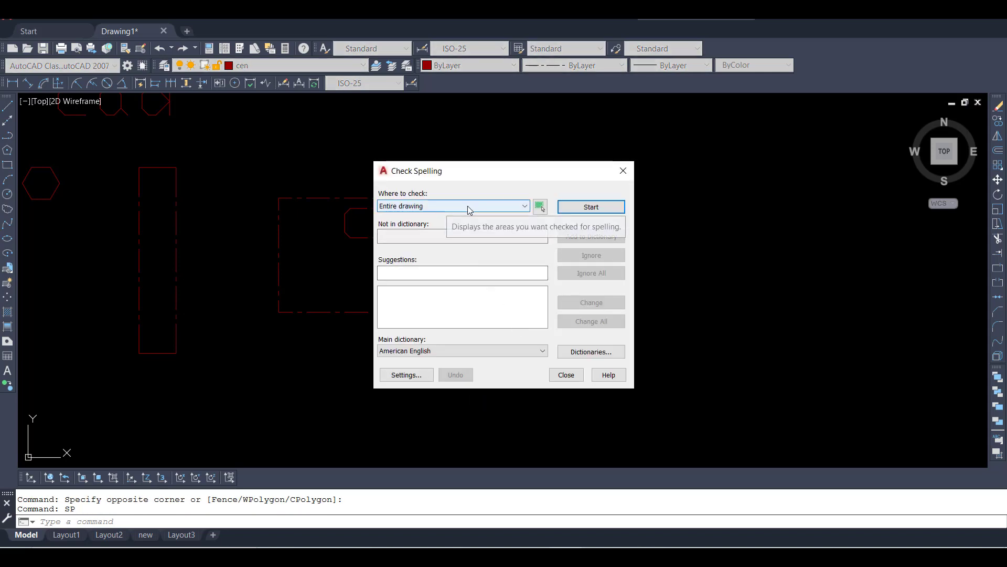
{"action": "left_click", "coordinate": [583, 209]}
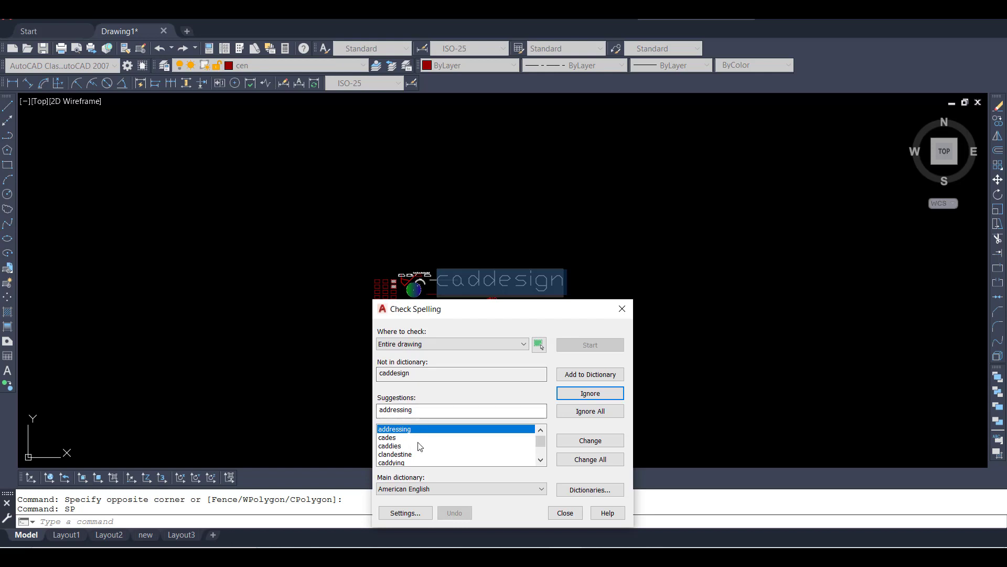
{"action": "scroll", "coordinate": [542, 445], "scroll_direction": "down", "scroll_amount": 1}
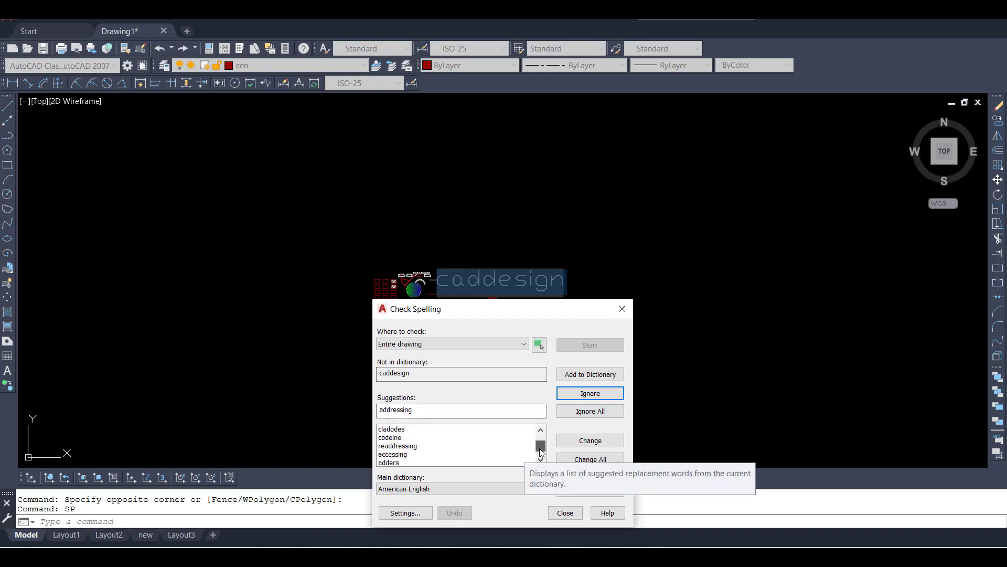
{"action": "scroll", "coordinate": [541, 445], "scroll_direction": "down", "scroll_amount": 1}
{"action": "scroll", "coordinate": [544, 445], "scroll_direction": "up", "scroll_amount": 2}
{"action": "left_click_drag", "start_coordinate": [544, 445], "coordinate": [546, 442]}
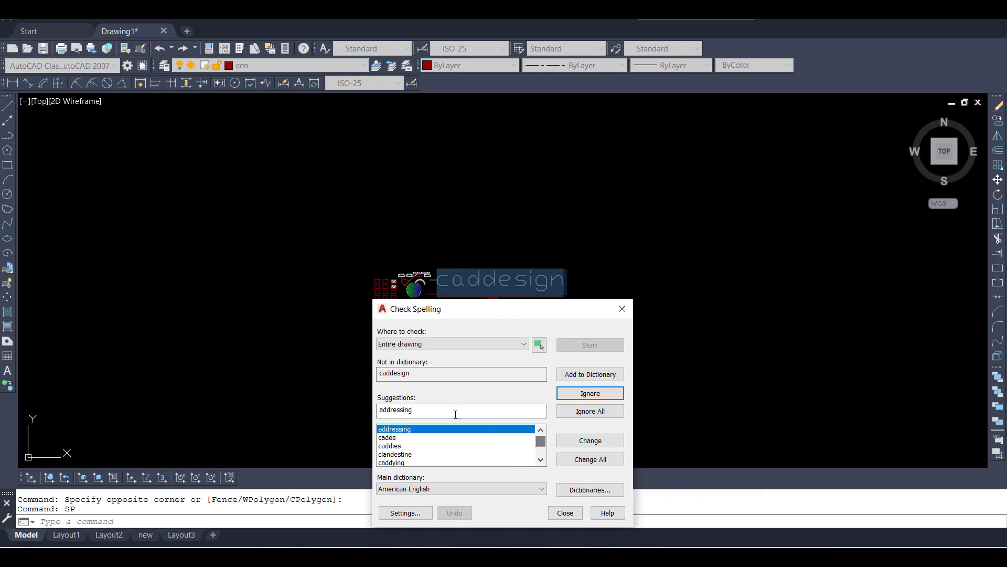
{"action": "mouse_move", "coordinate": [562, 315]}
{"action": "left_mouse_down"}
{"action": "mouse_move", "coordinate": [658, 234]}
{"action": "mouse_move", "coordinate": [776, 162]}
{"action": "left_mouse_up"}
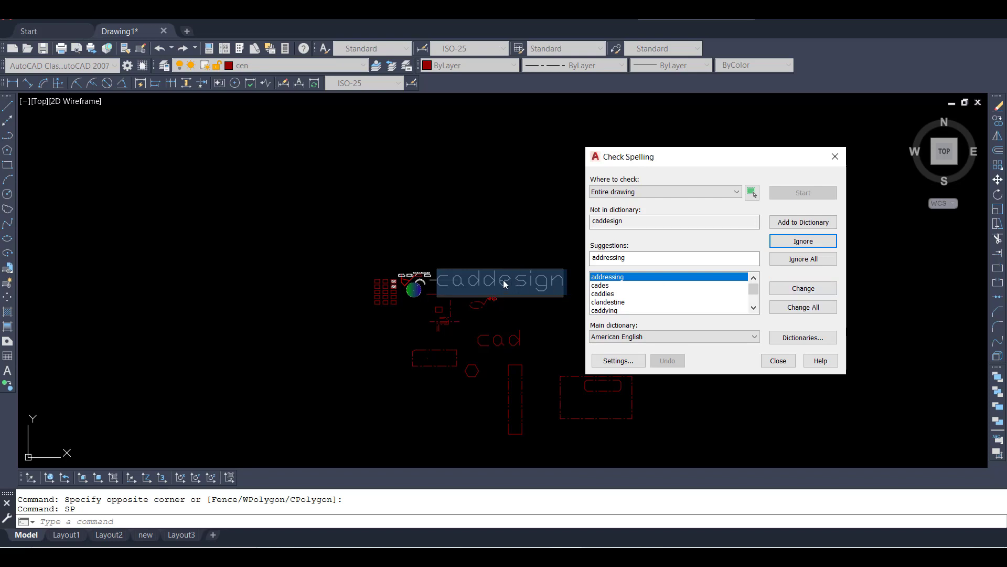
- Replace caddesign with addressing and elp with help, then dismiss the completion notice
{"action": "left_click", "coordinate": [810, 290]}
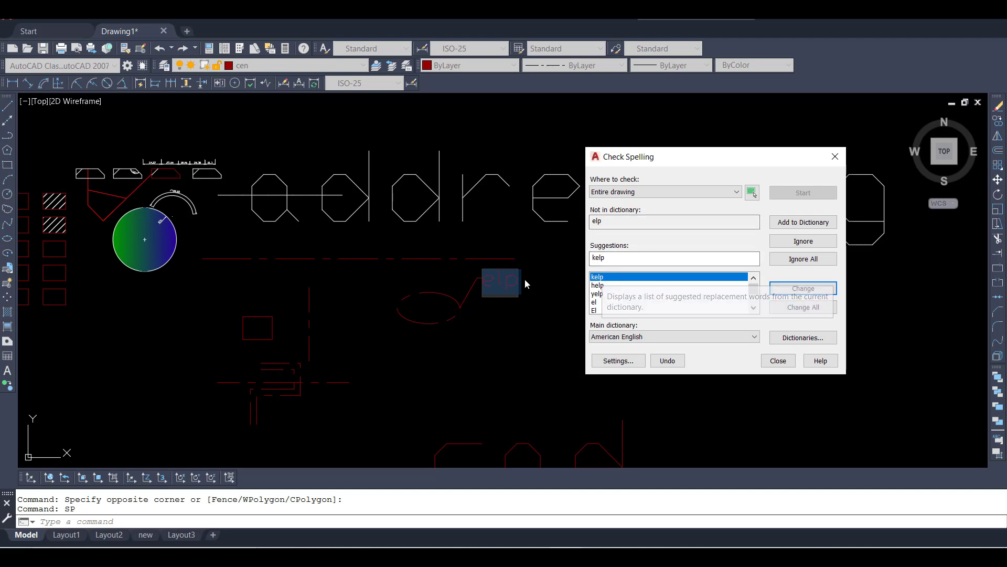
{"action": "left_click", "coordinate": [602, 286]}
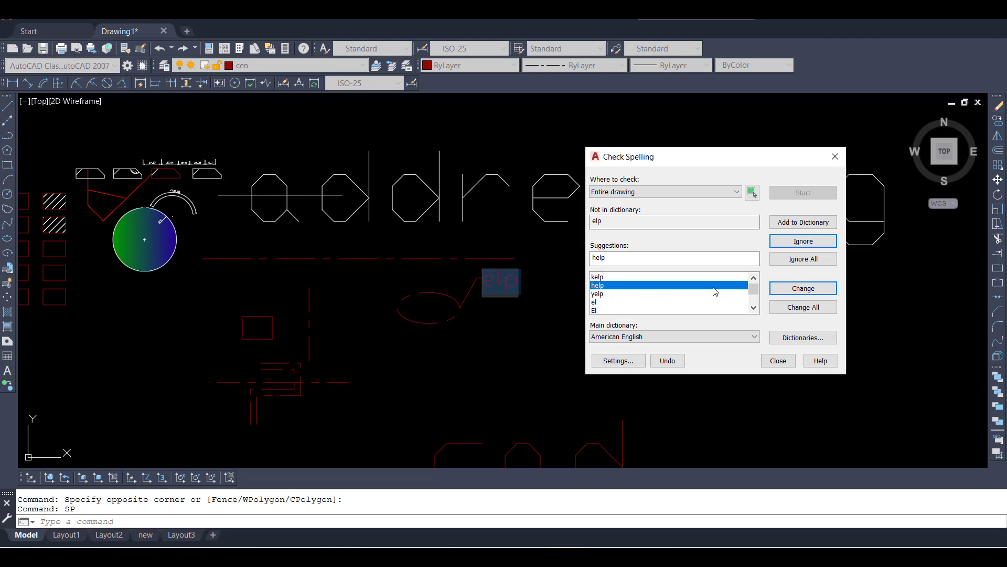
{"action": "left_click", "coordinate": [813, 289]}
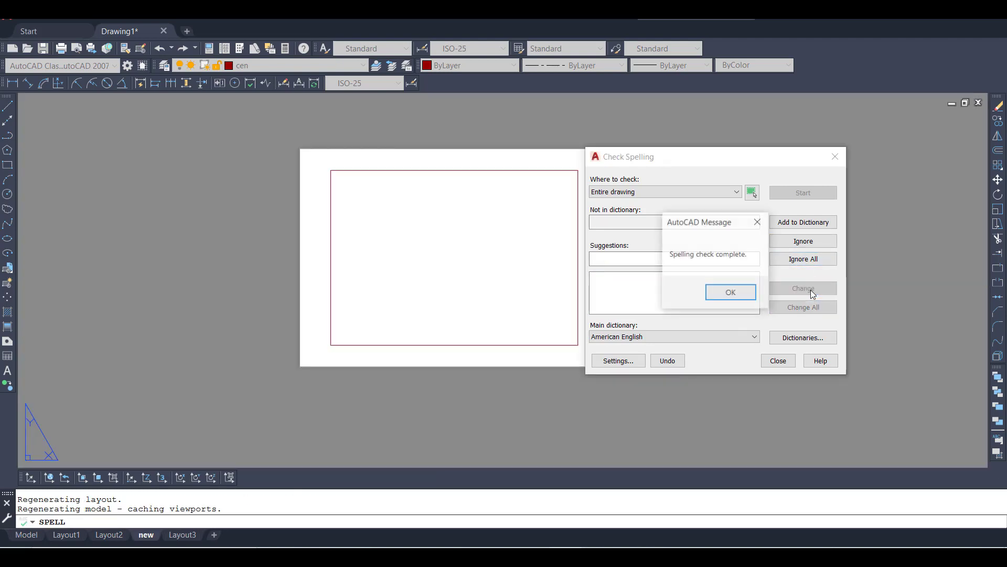
{"action": "left_click", "coordinate": [737, 295]}
{"action": "left_click", "coordinate": [778, 360]}
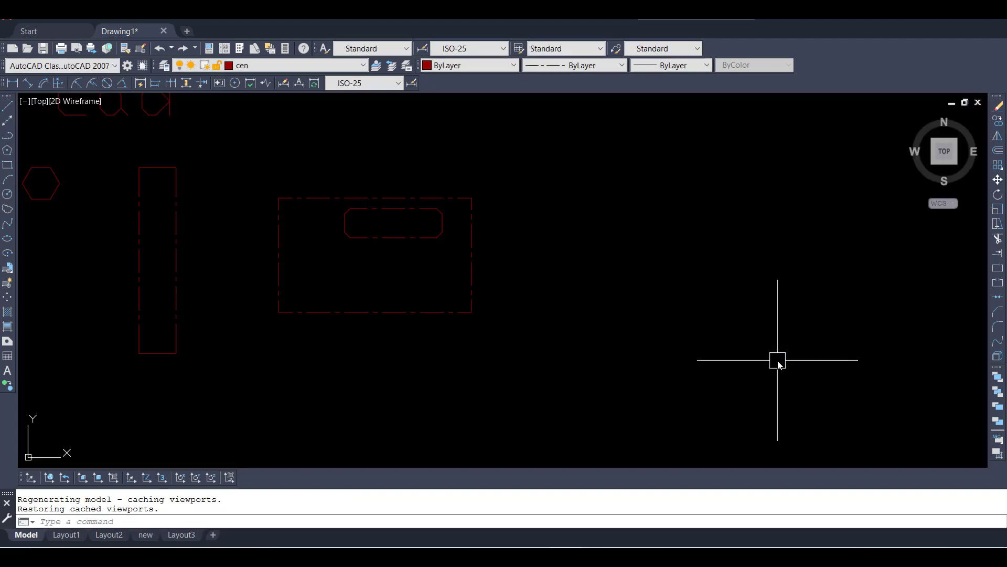
{"action": "scroll", "coordinate": [531, 310], "scroll_direction": "down", "scroll_amount": 3}
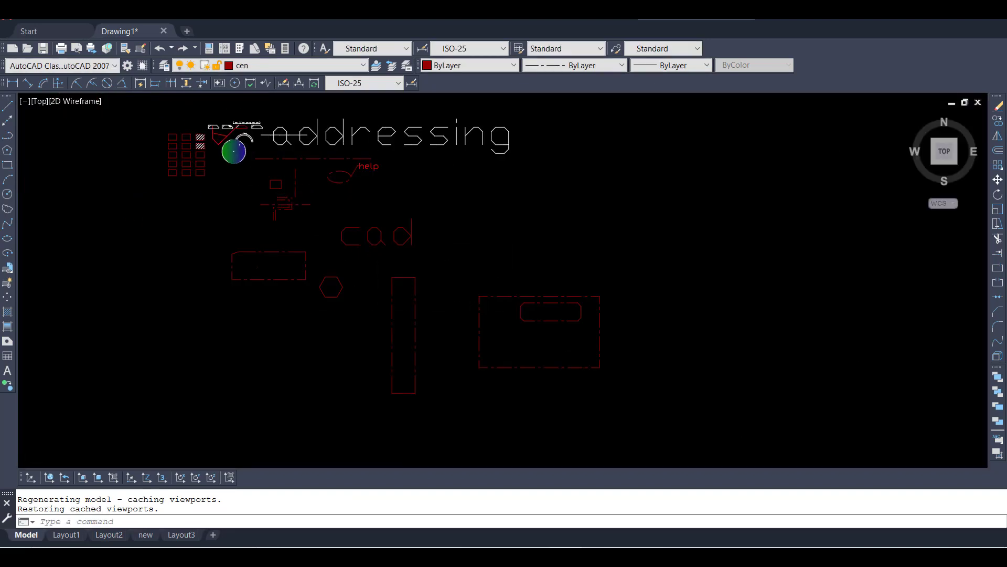
{"action": "scroll", "coordinate": [362, 163], "scroll_direction": "up", "scroll_amount": 8}
{"action": "scroll", "coordinate": [353, 171], "scroll_direction": "up", "scroll_amount": 2}
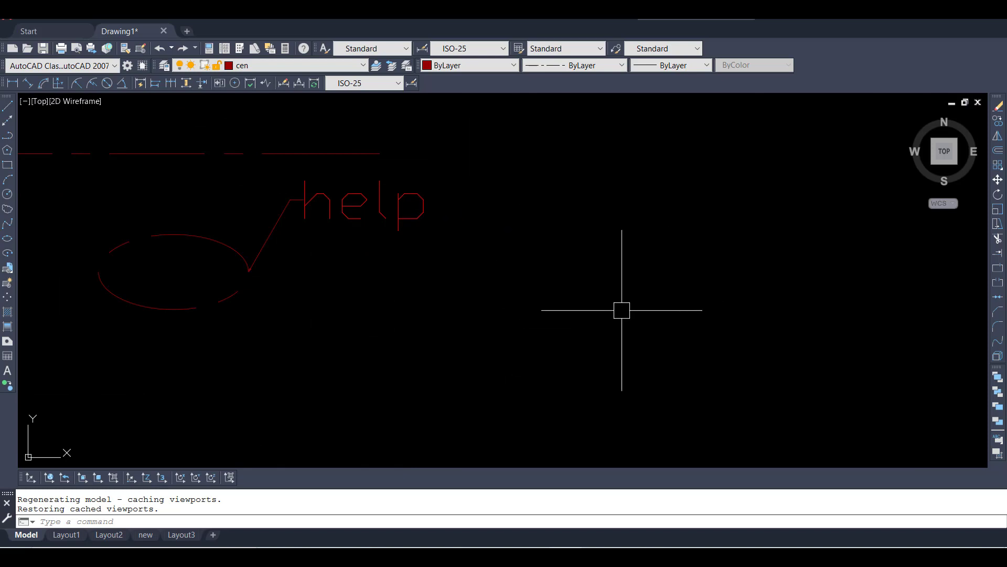
{"action": "left_click", "coordinate": [620, 308]}
{"action": "type", "text": "t"}
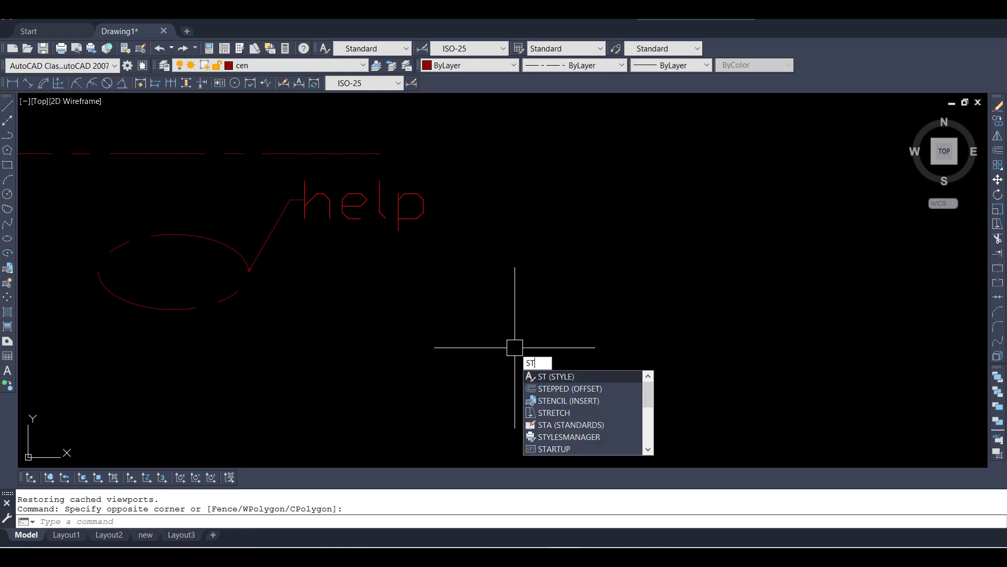
{"action": "key", "text": "Return"}
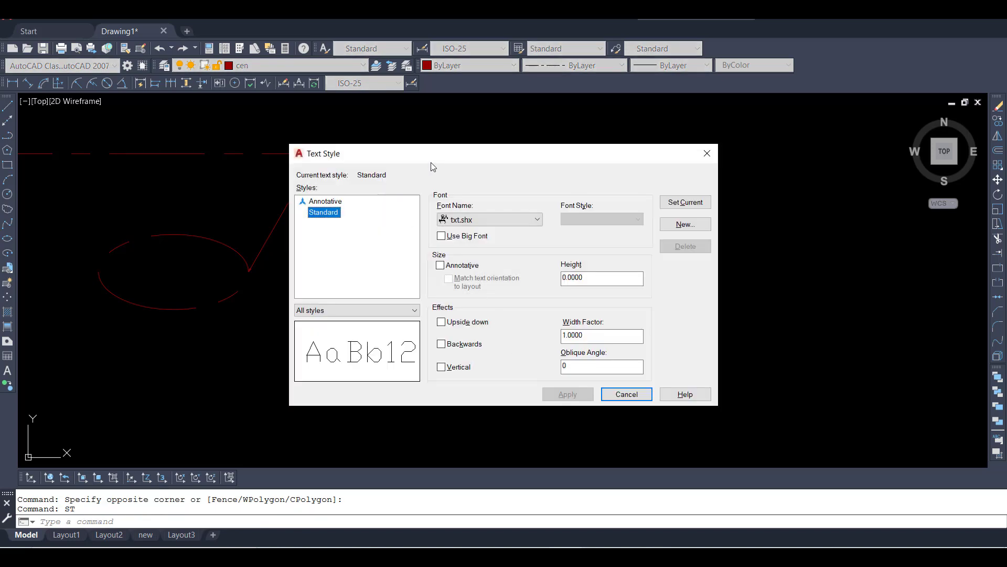
{"action": "left_click_drag", "start_coordinate": [442, 157], "coordinate": [476, 145]}
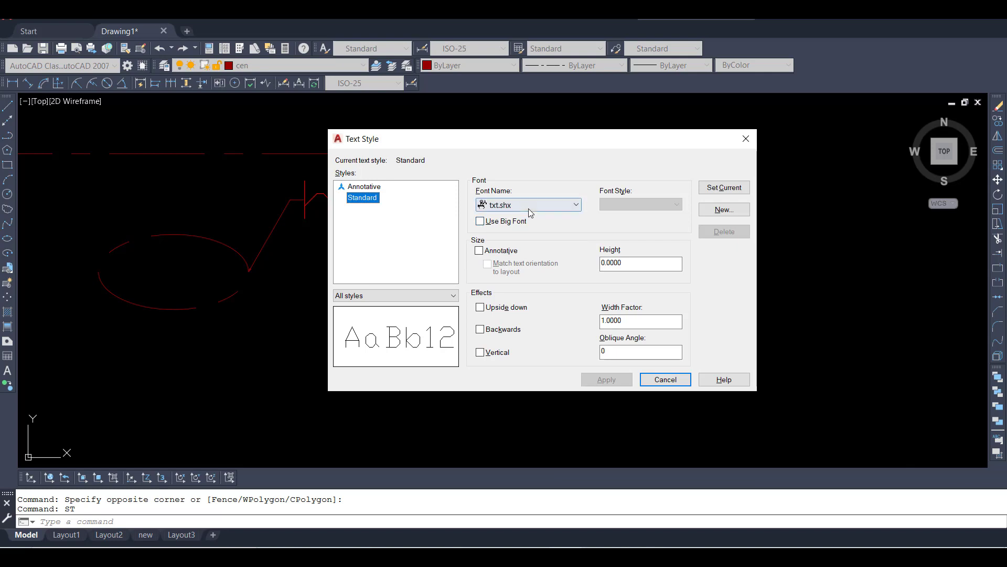
{"action": "left_click", "coordinate": [723, 211]}
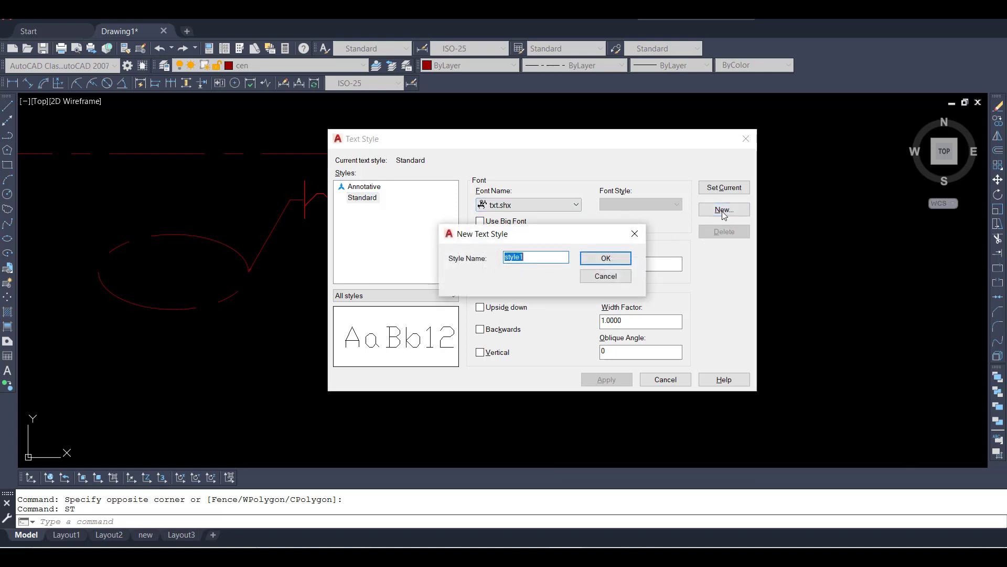
{"action": "left_click", "coordinate": [605, 276]}
{"action": "left_click", "coordinate": [531, 206]}
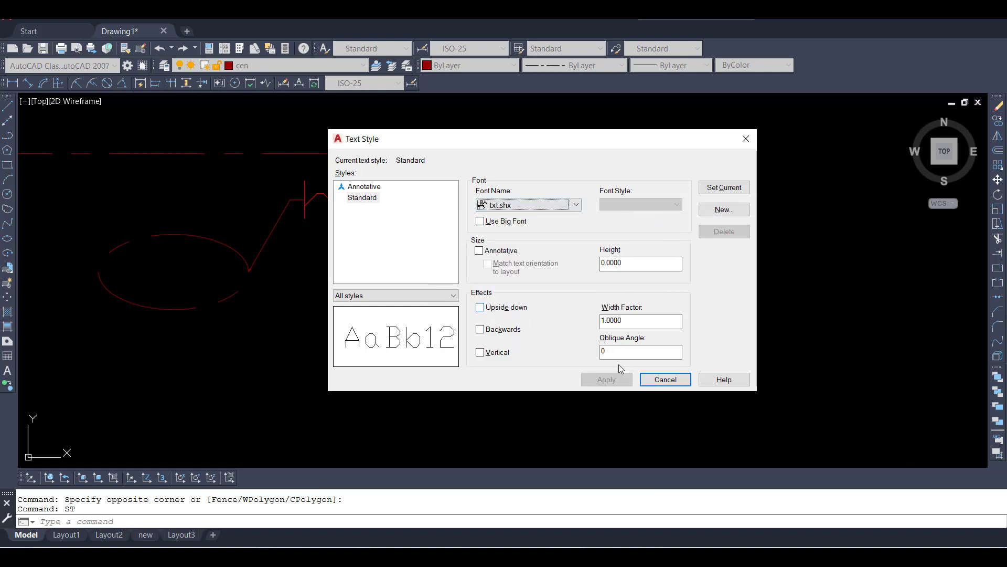
{"action": "left_click", "coordinate": [665, 379]}
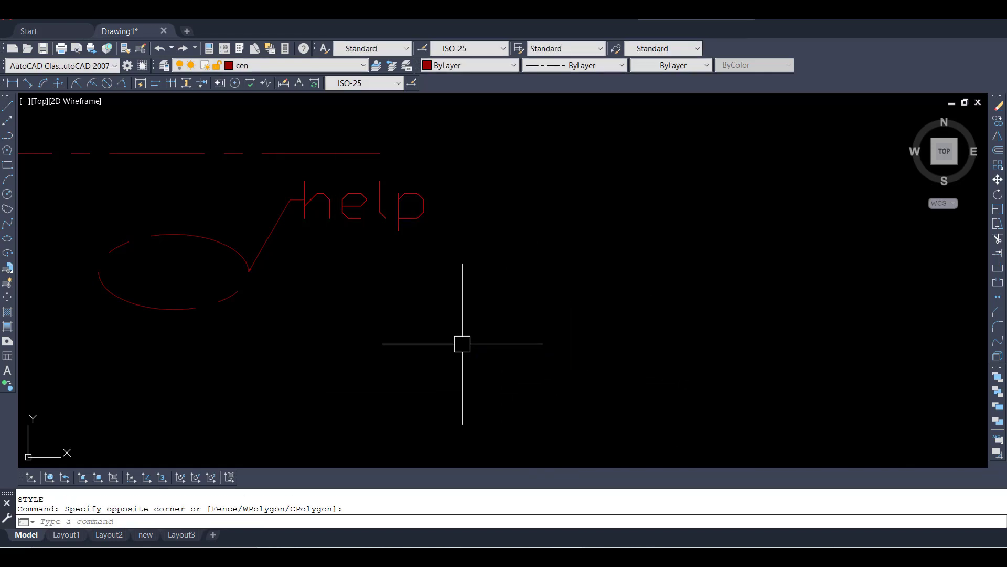
- Insert an empty Standard table with 5 columns and 1 data row right of the help text
{"action": "type", "text": "tb"}
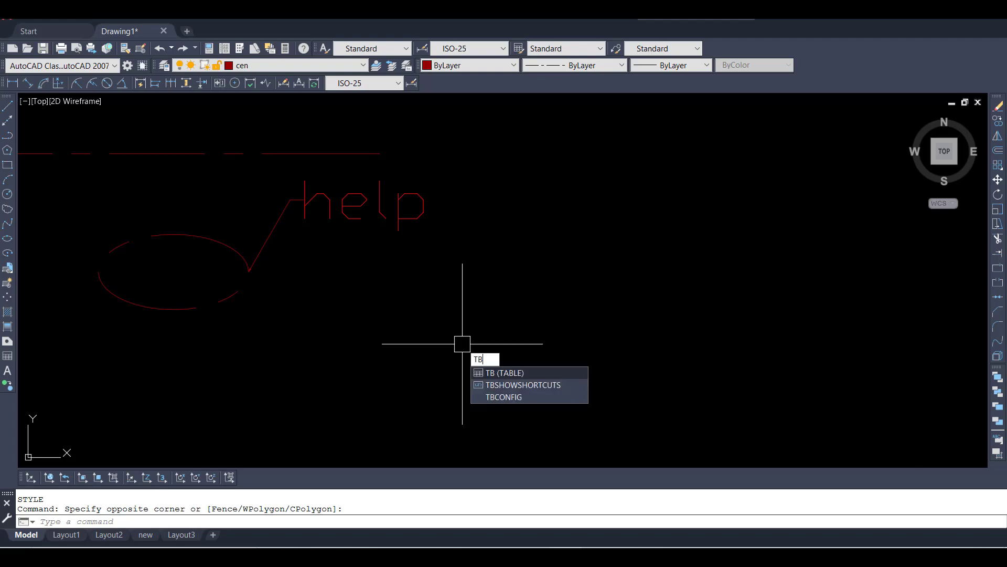
{"action": "key", "text": "Return"}
{"action": "left_click_drag", "start_coordinate": [464, 139], "coordinate": [541, 130]}
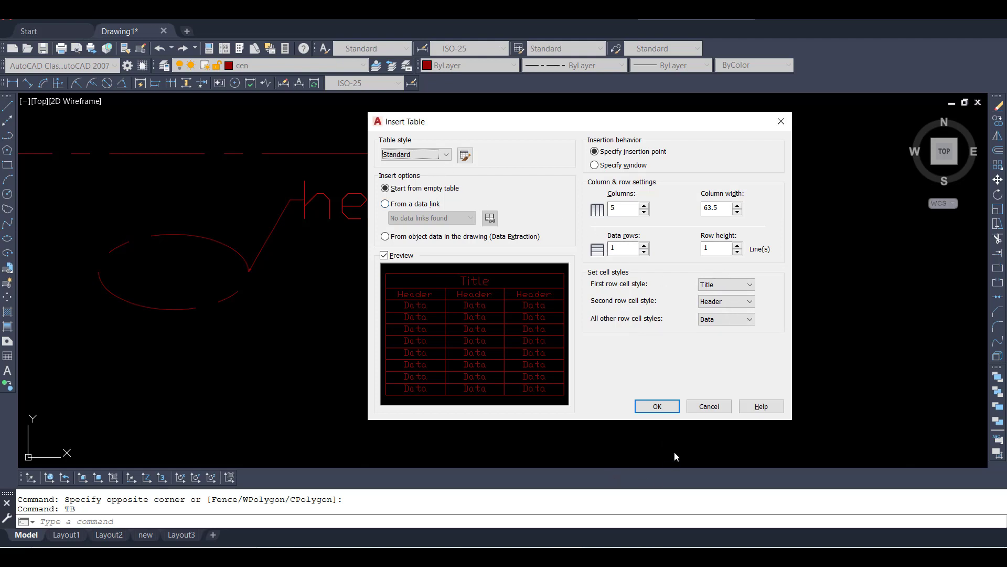
{"action": "left_click", "coordinate": [655, 407]}
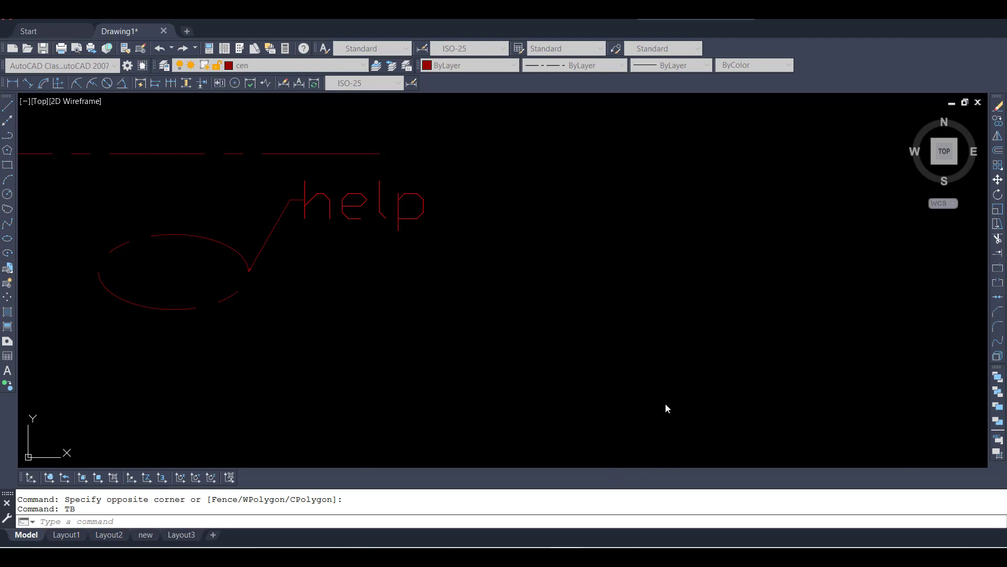
{"action": "left_click", "coordinate": [663, 314]}
{"action": "key", "text": "Escape"}
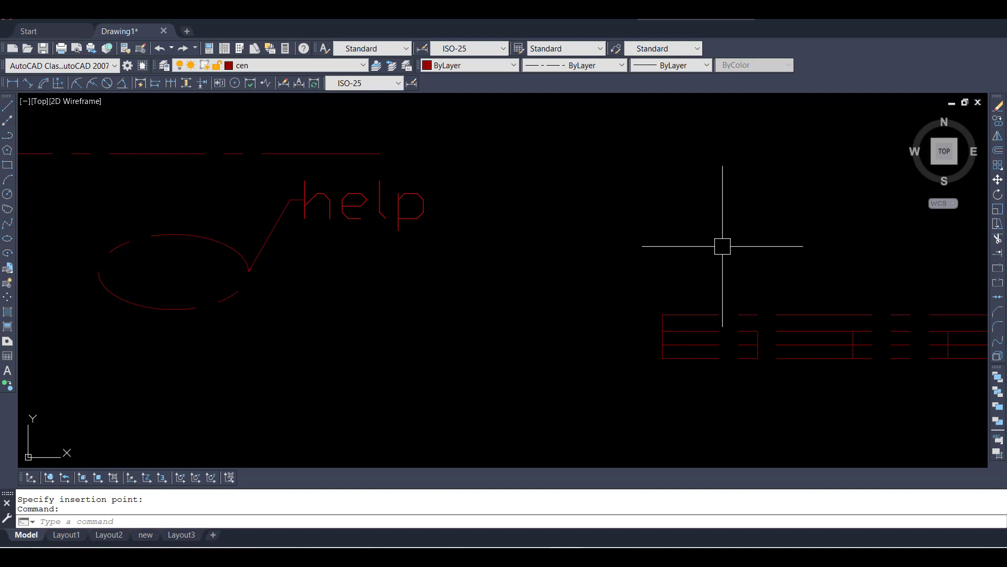
- Clear stray selections and pan the new table to the centre of the view
{"action": "left_click", "coordinate": [722, 246]}
{"action": "key", "text": "Escape"}
{"action": "middle_click_drag", "start_coordinate": [832, 305], "coordinate": [349, 245]}
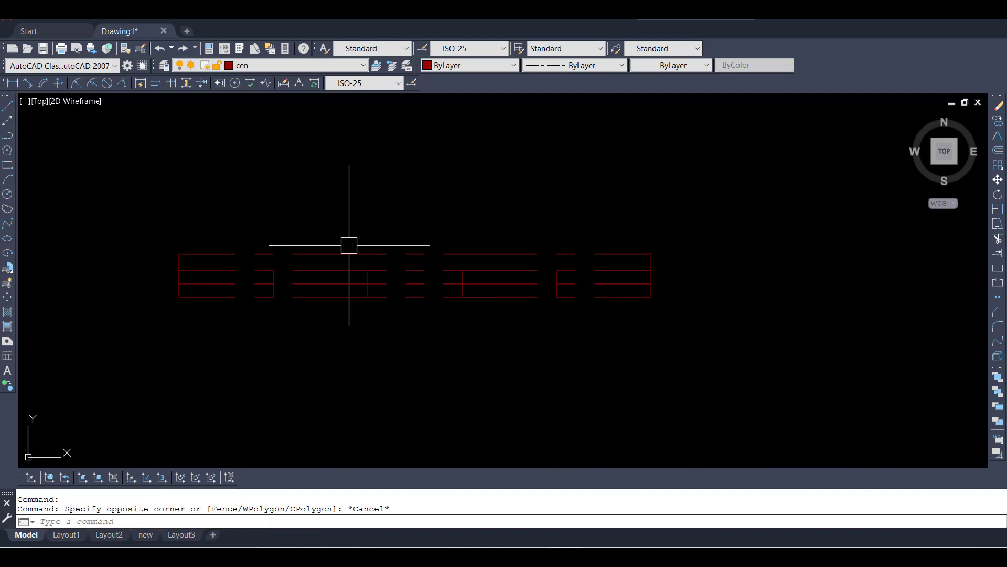
{"action": "key", "text": "Escape"}
{"action": "key", "text": "Escape"}
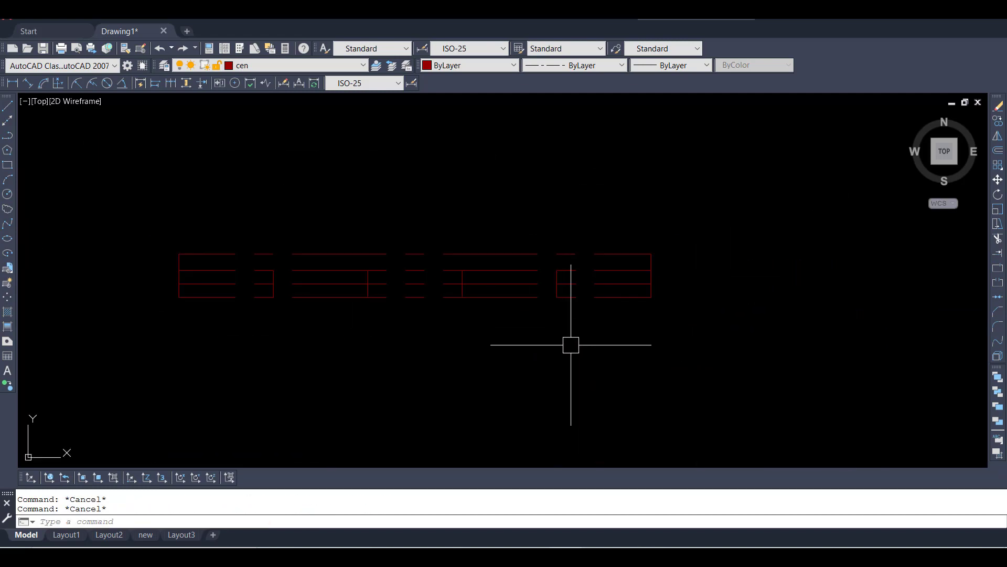
{"action": "scroll", "coordinate": [572, 344], "scroll_direction": "down", "scroll_amount": 2}
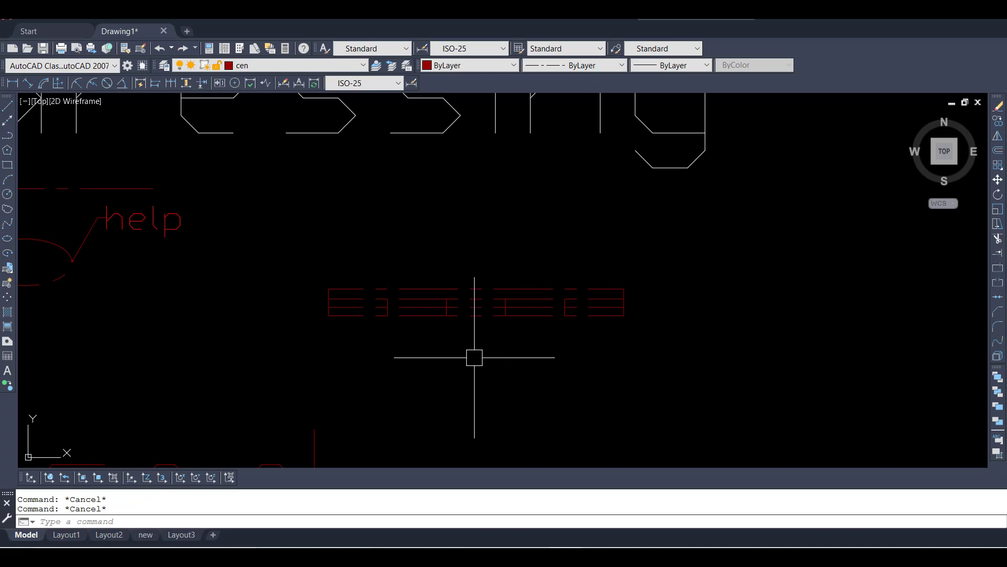
{"action": "scroll", "coordinate": [497, 306], "scroll_direction": "up", "scroll_amount": 3}
{"action": "scroll", "coordinate": [556, 308], "scroll_direction": "down", "scroll_amount": 2}
{"action": "scroll", "coordinate": [556, 308], "scroll_direction": "down", "scroll_amount": 4}
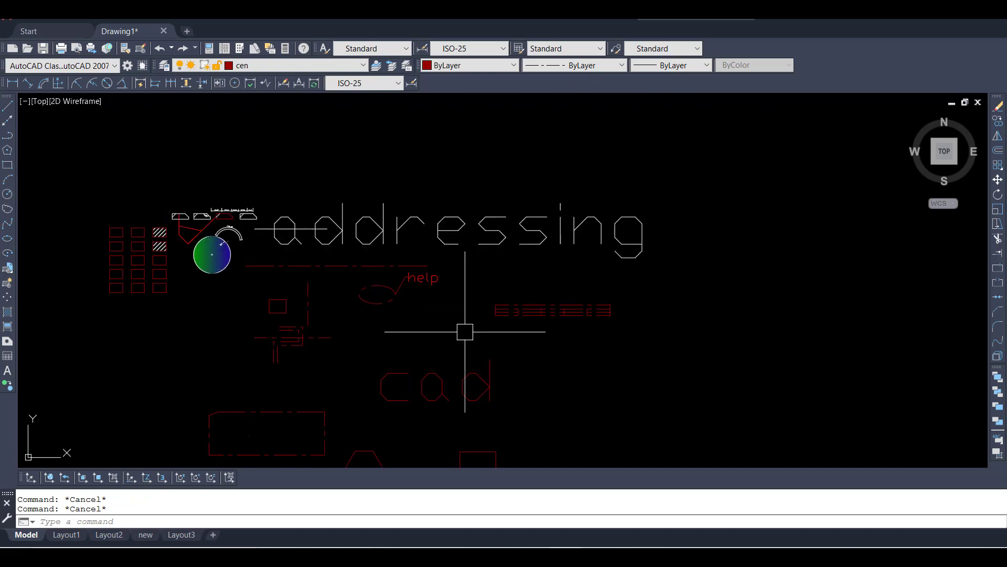
{"action": "scroll", "coordinate": [456, 329], "scroll_direction": "up", "scroll_amount": 4}
{"action": "type", "text": "ted"}
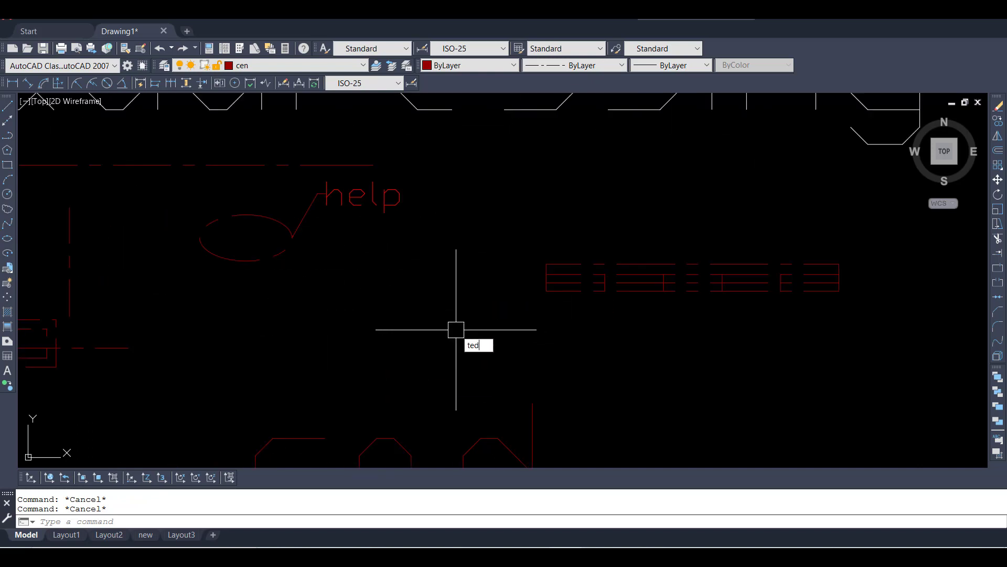
- Change the 29,27 dimension text to 25 and end the text edit
{"action": "key", "text": "Return"}
{"action": "scroll", "coordinate": [456, 328], "scroll_direction": "down", "scroll_amount": 3}
{"action": "scroll", "coordinate": [169, 199], "scroll_direction": "up", "scroll_amount": 3}
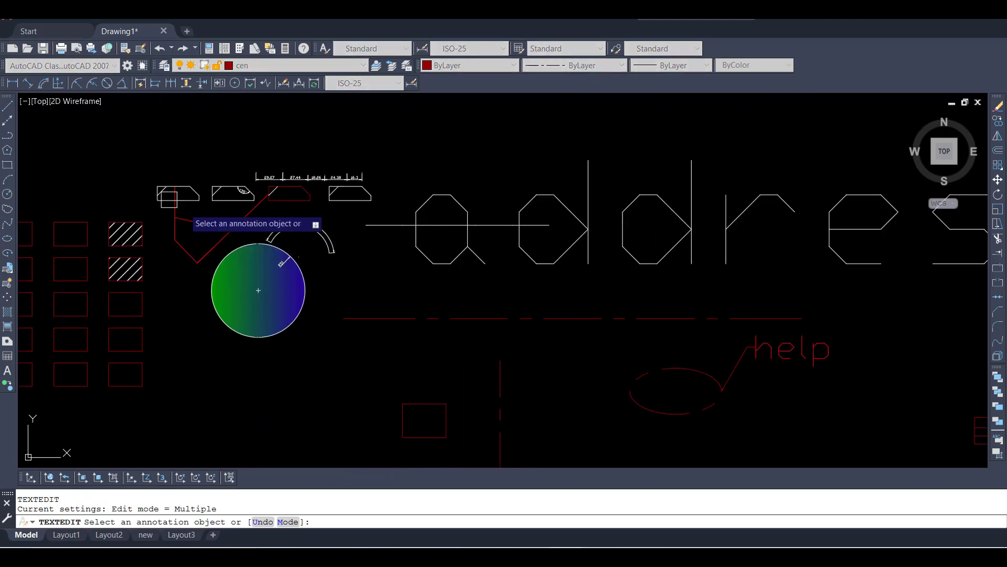
{"action": "scroll", "coordinate": [258, 188], "scroll_direction": "up", "scroll_amount": 4}
{"action": "scroll", "coordinate": [223, 189], "scroll_direction": "up", "scroll_amount": 4}
{"action": "scroll", "coordinate": [272, 164], "scroll_direction": "down", "scroll_amount": 4}
{"action": "scroll", "coordinate": [367, 144], "scroll_direction": "up", "scroll_amount": 6}
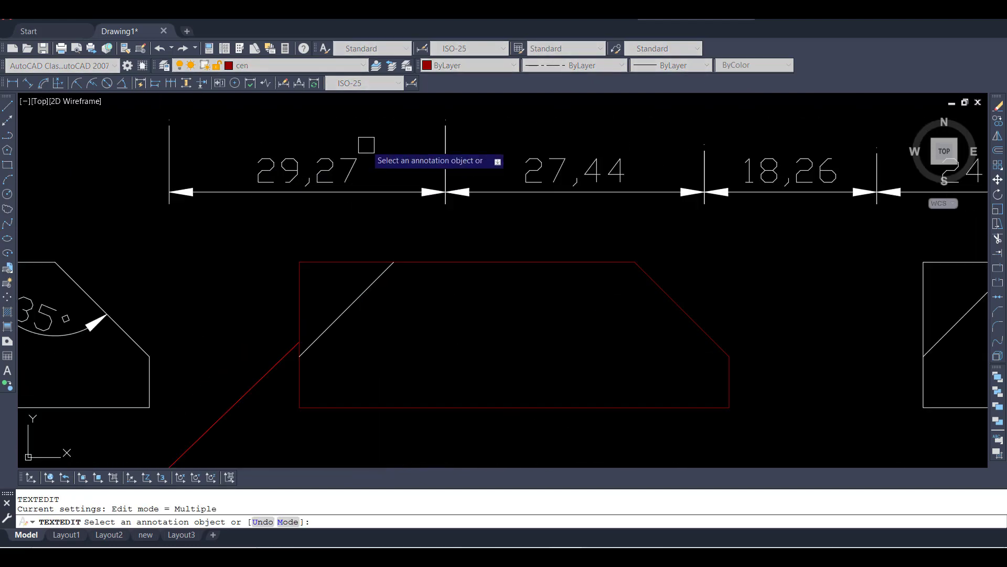
{"action": "left_click", "coordinate": [325, 179]}
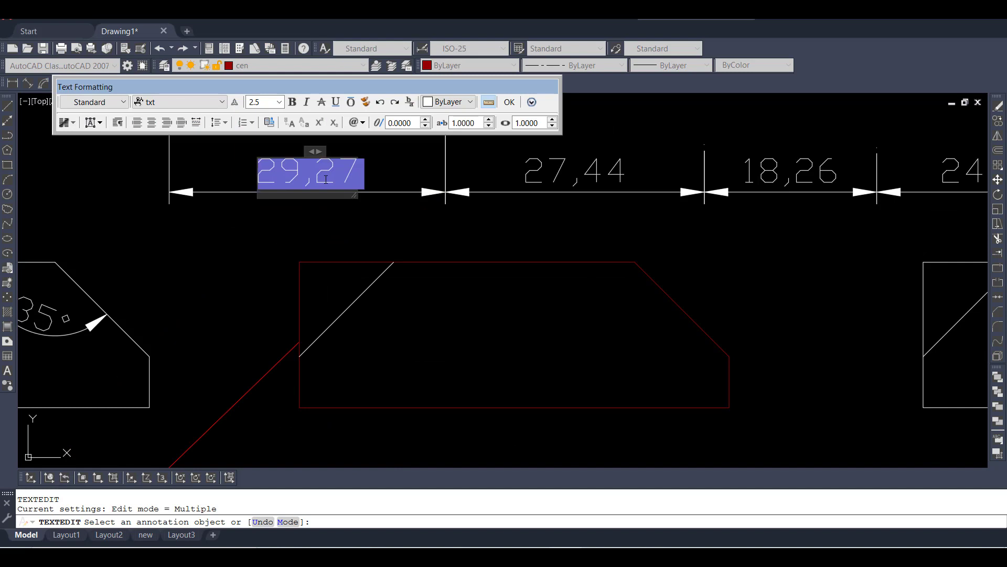
{"action": "type", "text": "25"}
{"action": "key", "text": "Delete"}
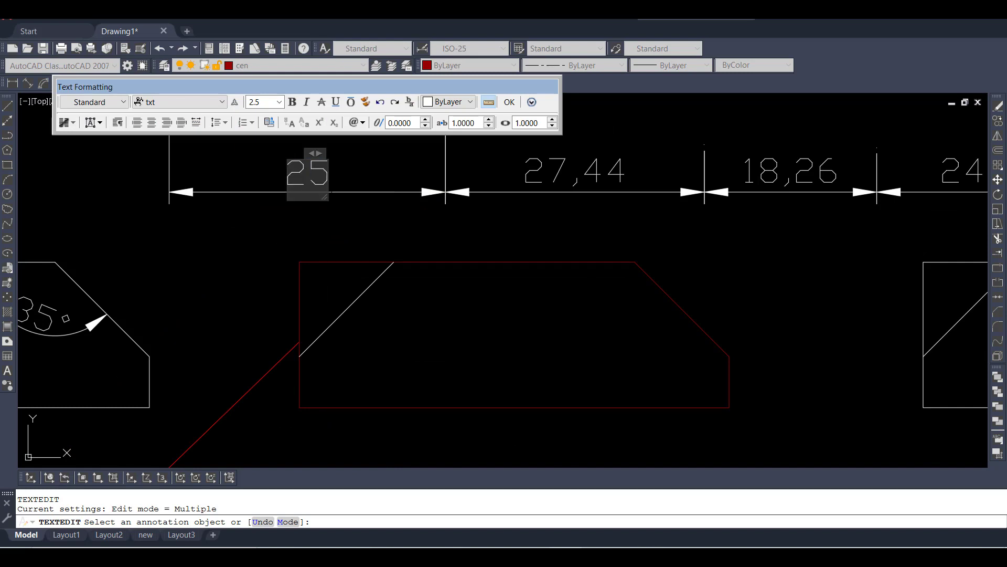
{"action": "left_click", "coordinate": [393, 220]}
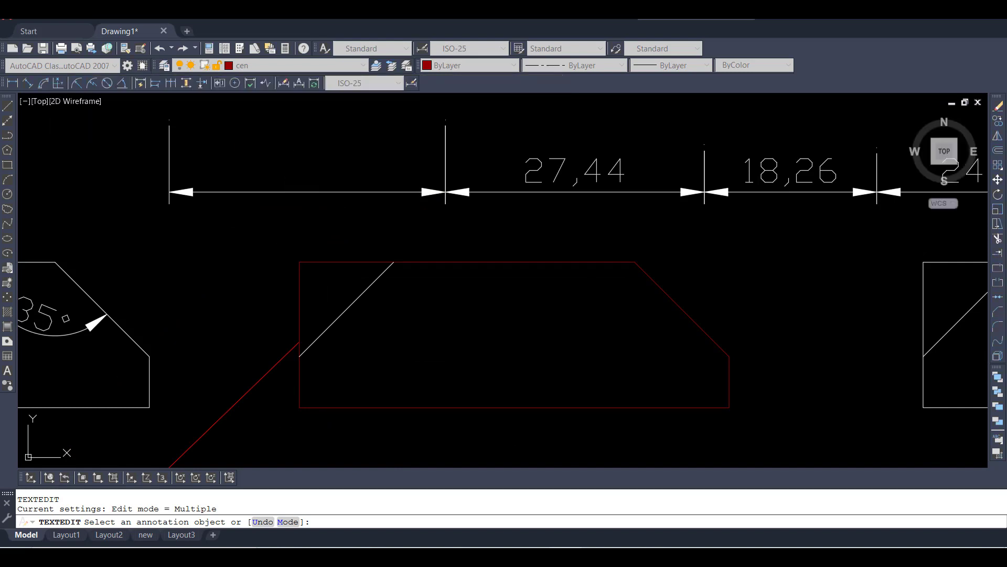
{"action": "right_click", "coordinate": [381, 216]}
{"action": "left_click", "coordinate": [403, 224]}
{"action": "left_click_drag", "start_coordinate": [443, 215], "coordinate": [380, 225]}
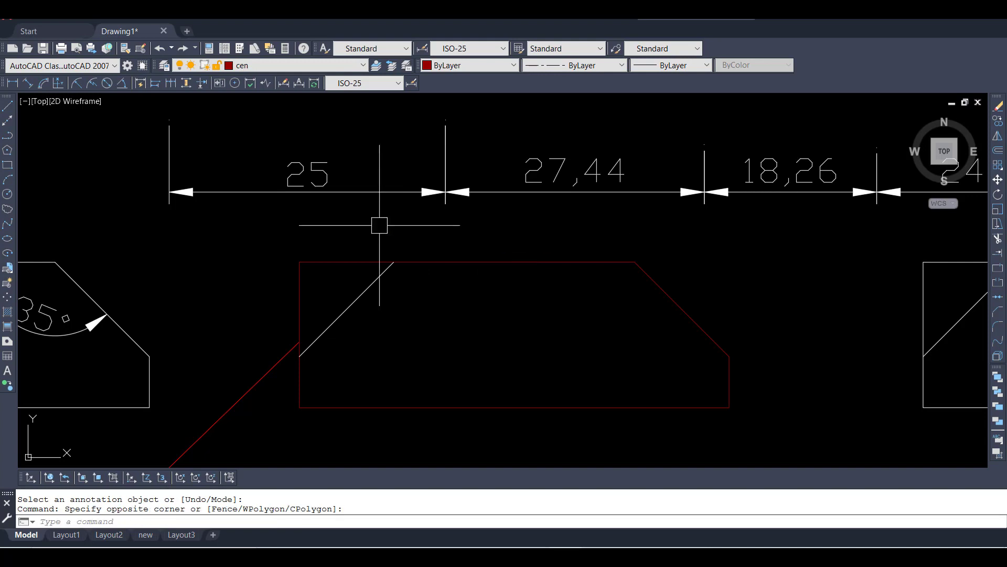
- Replace the 27,44 dimension text with 25, then end text editing
{"action": "type", "text": "ted"}
{"action": "key", "text": "Return"}
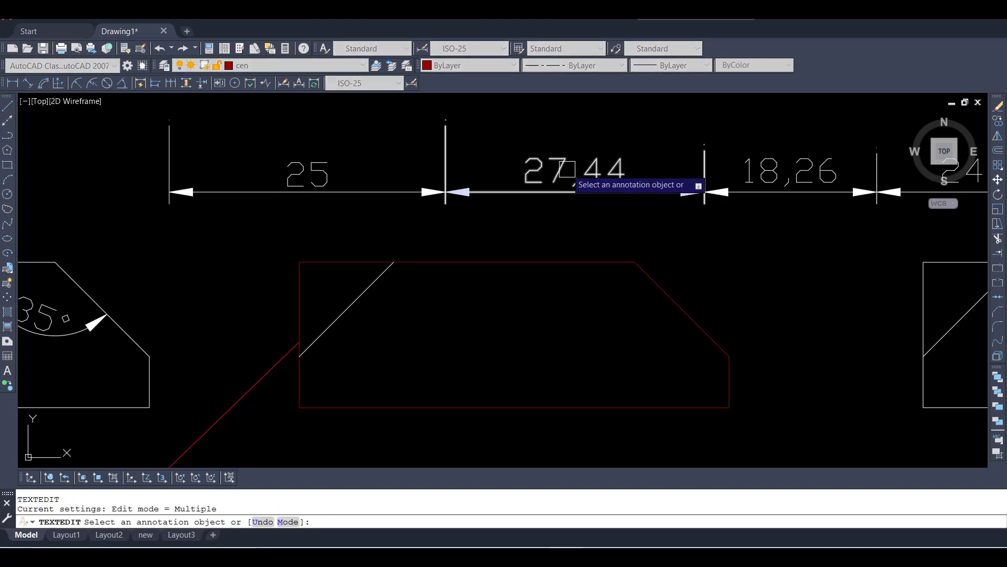
{"action": "left_click", "coordinate": [564, 171]}
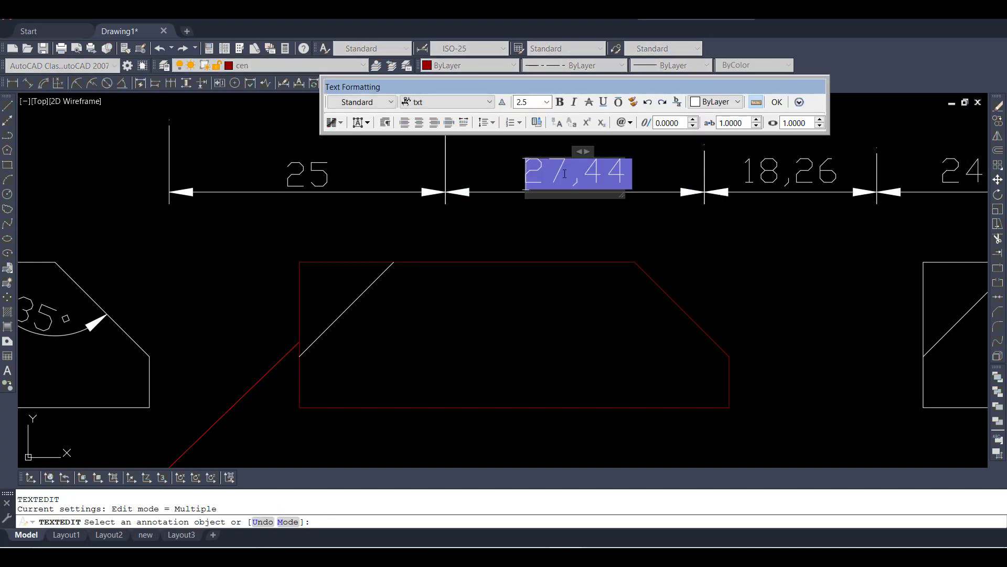
{"action": "type", "text": "25"}
{"action": "key", "text": "Return"}
{"action": "key", "text": "Delete"}
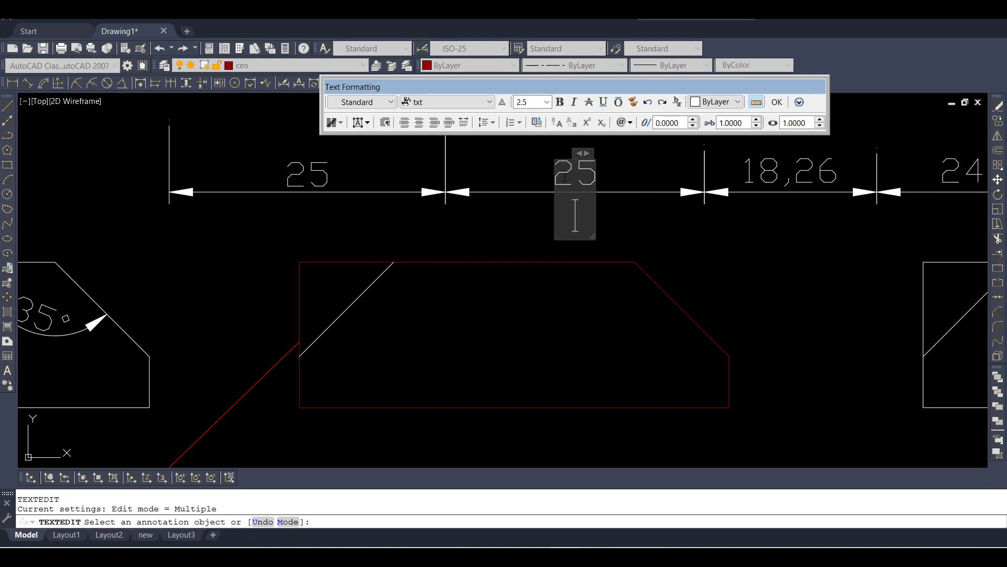
{"action": "left_click", "coordinate": [610, 221]}
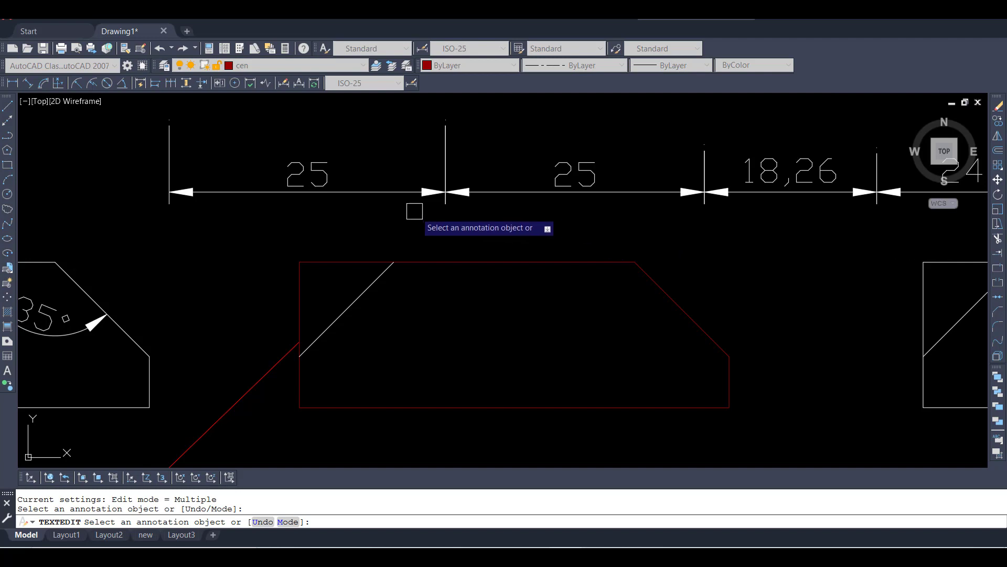
{"action": "scroll", "coordinate": [407, 212], "scroll_direction": "down", "scroll_amount": 2}
{"action": "scroll", "coordinate": [353, 229], "scroll_direction": "down", "scroll_amount": 2}
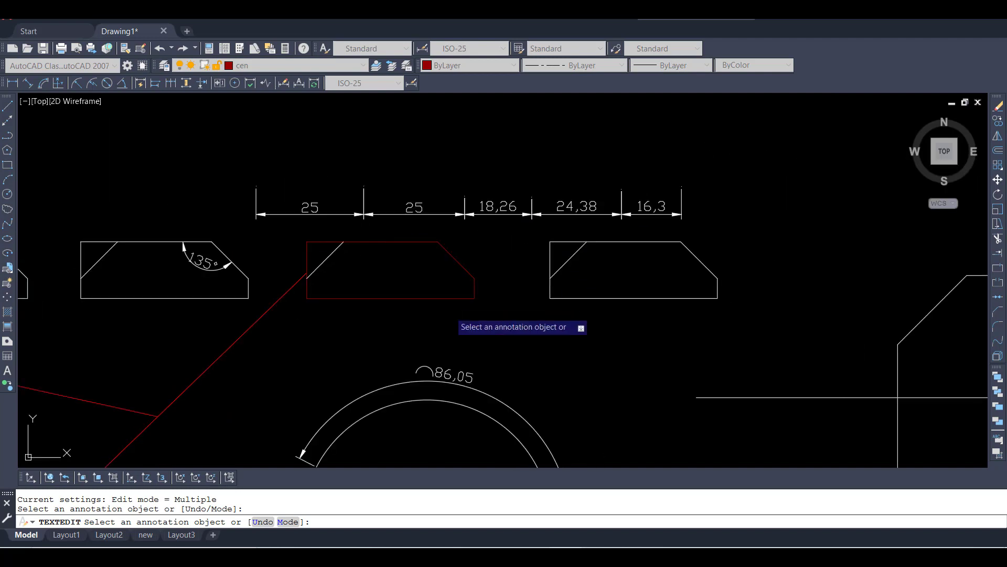
{"action": "right_click", "coordinate": [451, 314]}
{"action": "left_click", "coordinate": [508, 331]}
{"action": "left_click", "coordinate": [602, 328]}
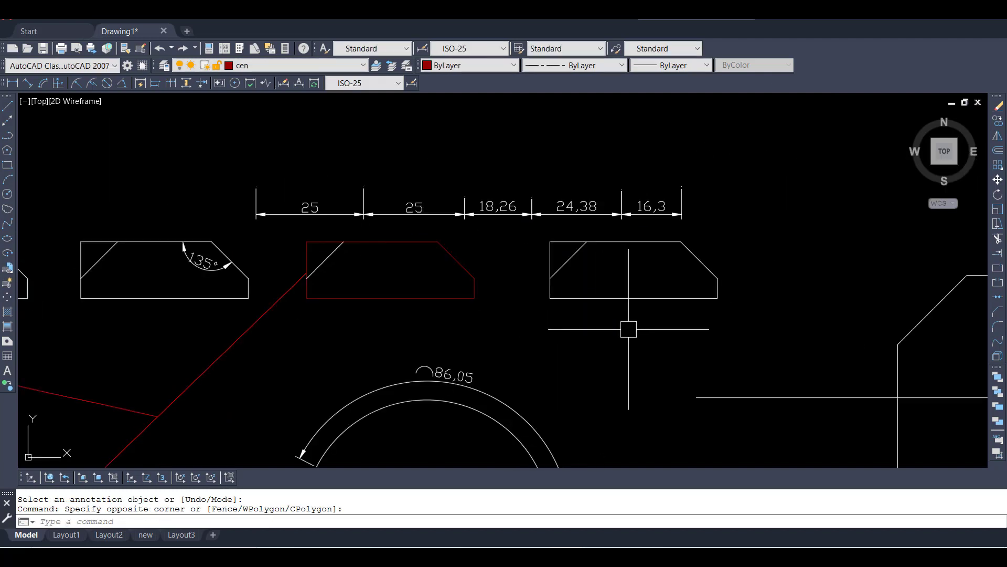
{"action": "middle_click_drag", "start_coordinate": [554, 318], "coordinate": [438, 294]}
{"action": "scroll", "coordinate": [451, 306], "scroll_direction": "up", "scroll_amount": 4}
{"action": "type", "text": "TO"}
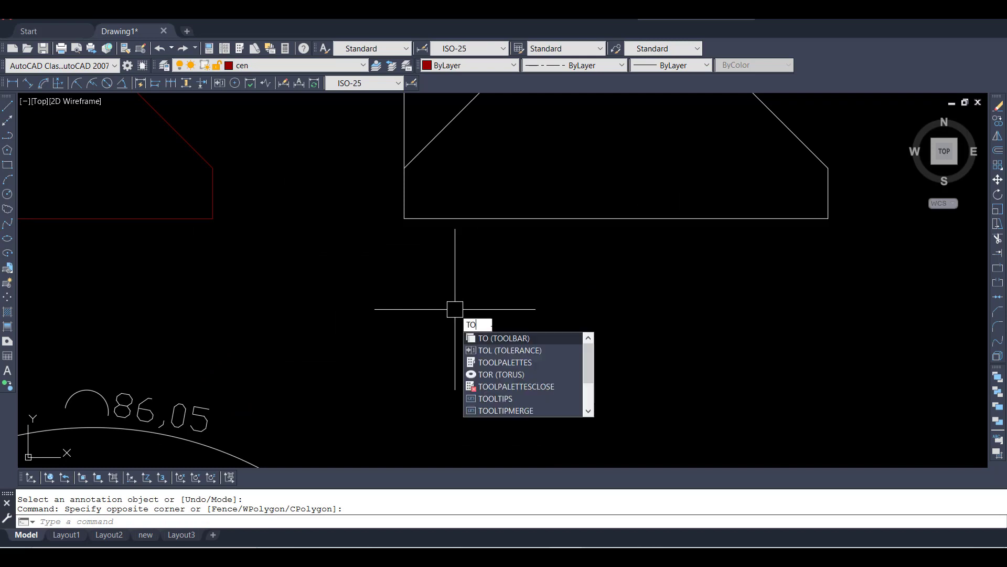
- Define a geometric tolerance frame with the position symbol and Ø0.02 value
{"action": "left_click", "coordinate": [503, 351]}
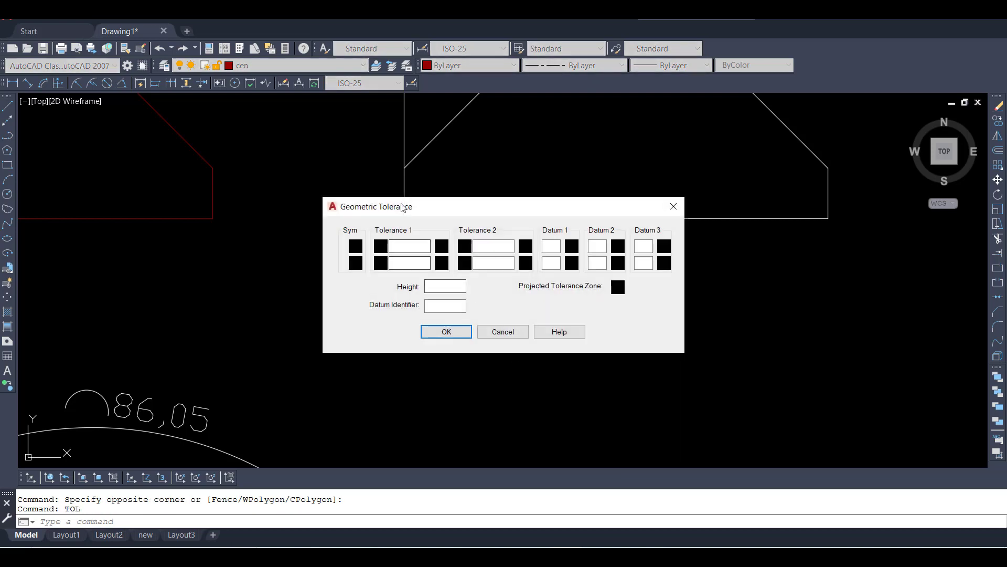
{"action": "left_click", "coordinate": [359, 249]}
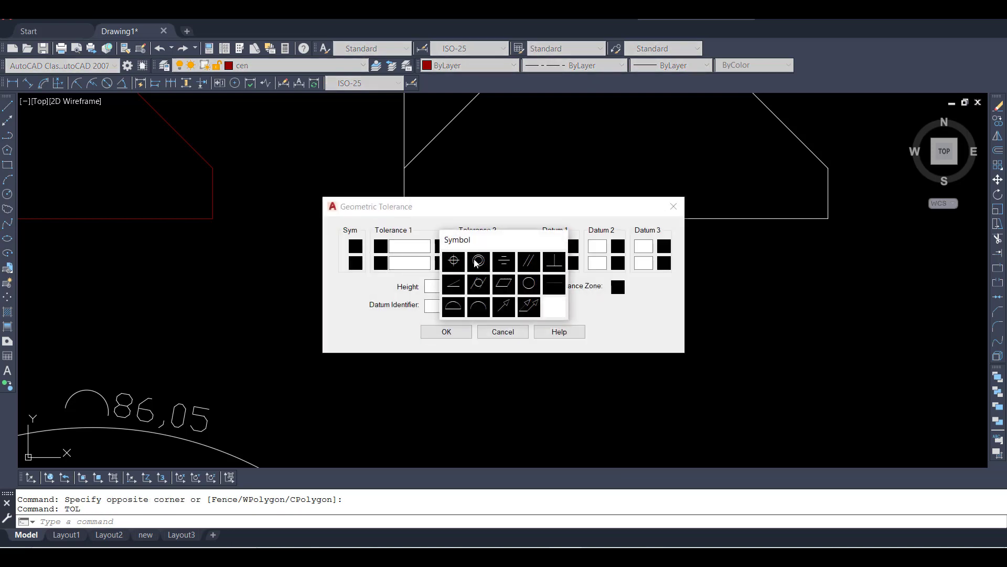
{"action": "left_click", "coordinate": [454, 260]}
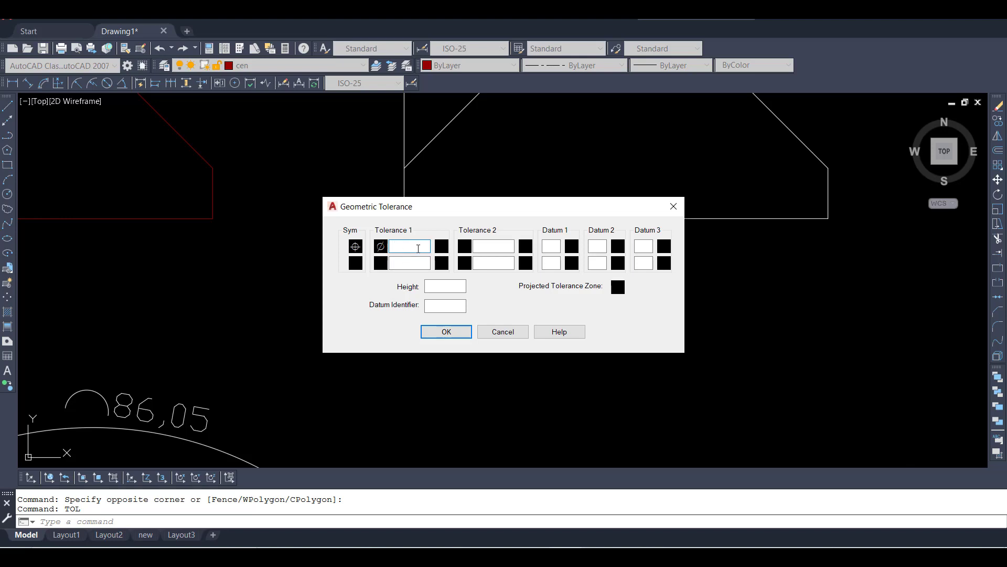
{"action": "type", "text": "0.02"}
{"action": "left_click", "coordinate": [446, 332]}
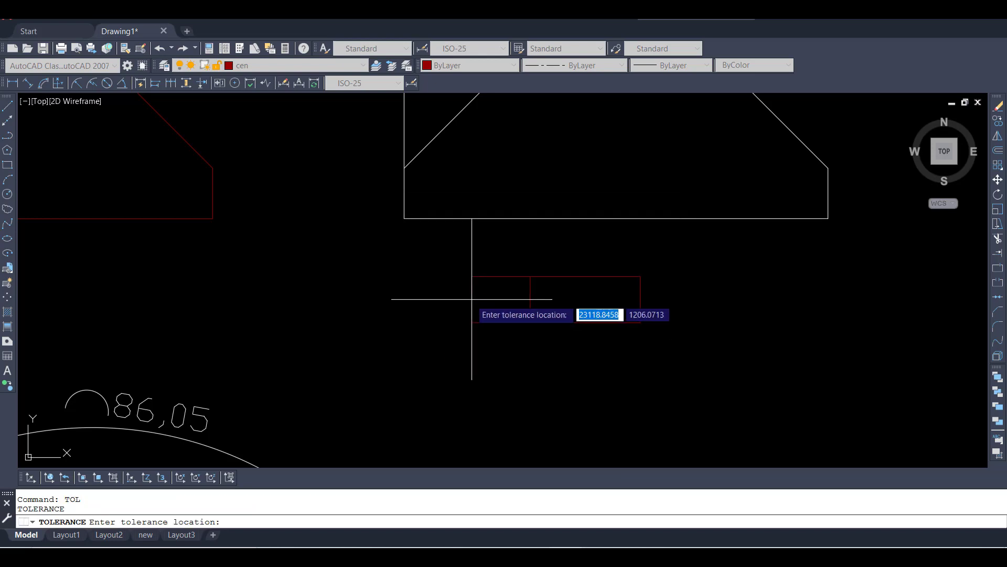
- Place the tolerance frame at the rightmost chamfered shape's lower-right corner
{"action": "scroll", "coordinate": [546, 273], "scroll_direction": "down", "scroll_amount": 3}
{"action": "scroll", "coordinate": [595, 273], "scroll_direction": "up", "scroll_amount": 3}
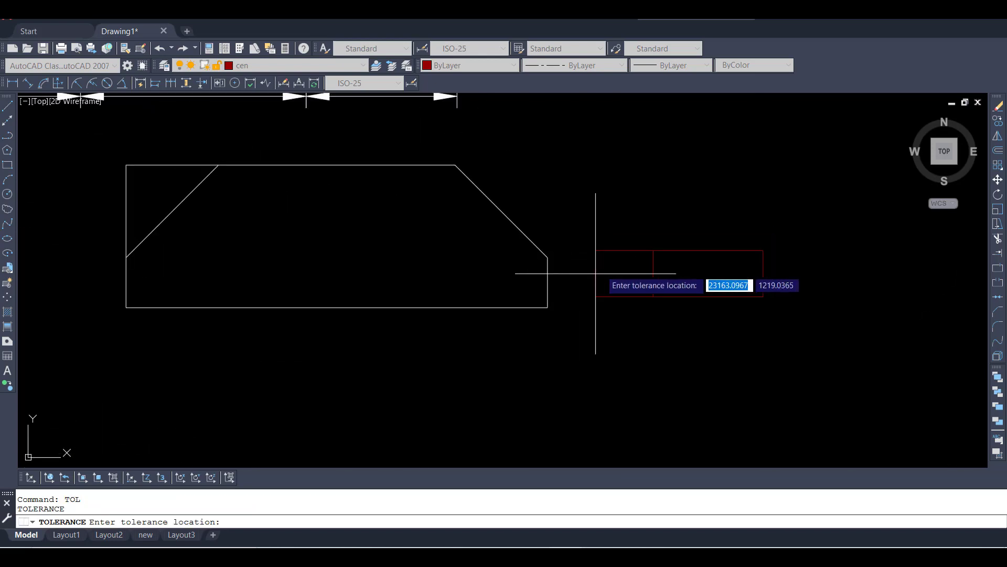
{"action": "left_click", "coordinate": [548, 282]}
{"action": "left_click", "coordinate": [696, 339]}
{"action": "left_click", "coordinate": [583, 357]}
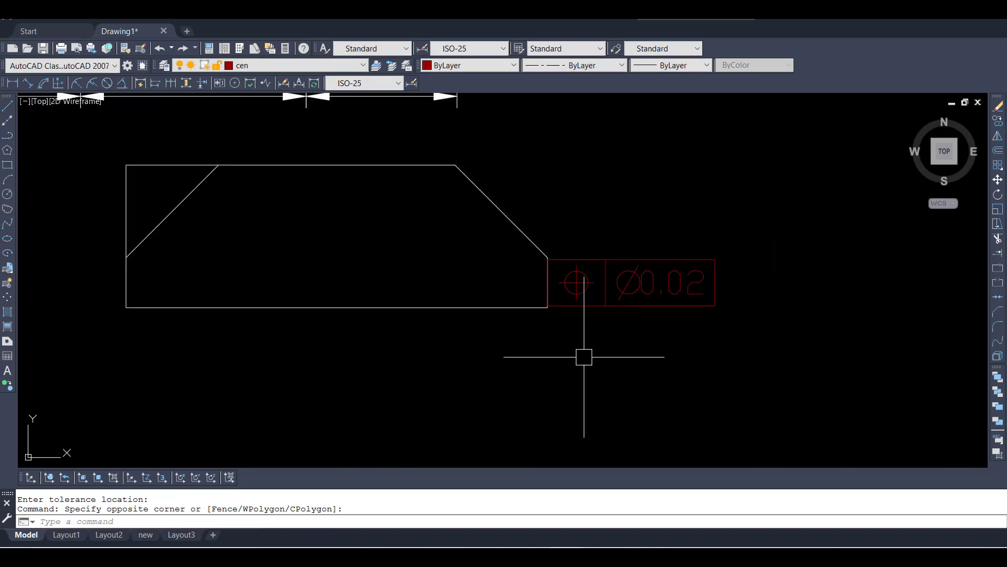
{"action": "scroll", "coordinate": [551, 236], "scroll_direction": "down", "scroll_amount": 8}
{"action": "scroll", "coordinate": [652, 299], "scroll_direction": "up", "scroll_amount": 3}
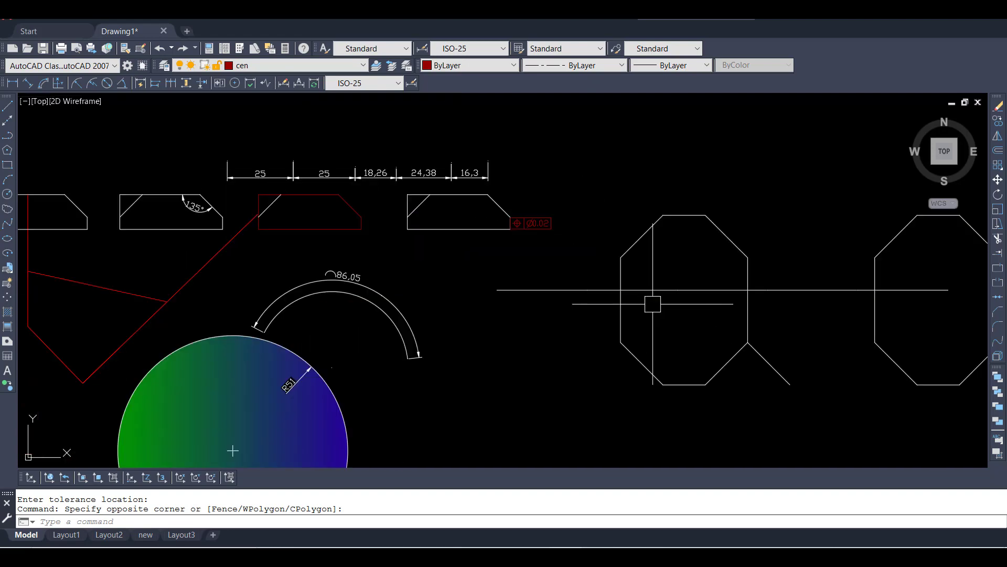
{"action": "scroll", "coordinate": [522, 229], "scroll_direction": "down", "scroll_amount": 3}
{"action": "scroll", "coordinate": [326, 236], "scroll_direction": "up", "scroll_amount": 4}
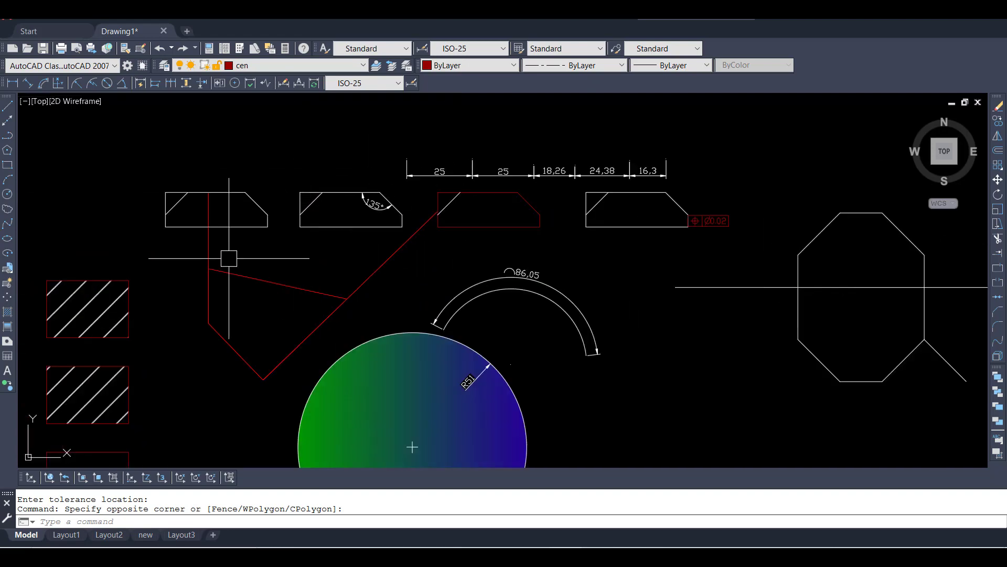
{"action": "scroll", "coordinate": [231, 255], "scroll_direction": "up", "scroll_amount": 1}
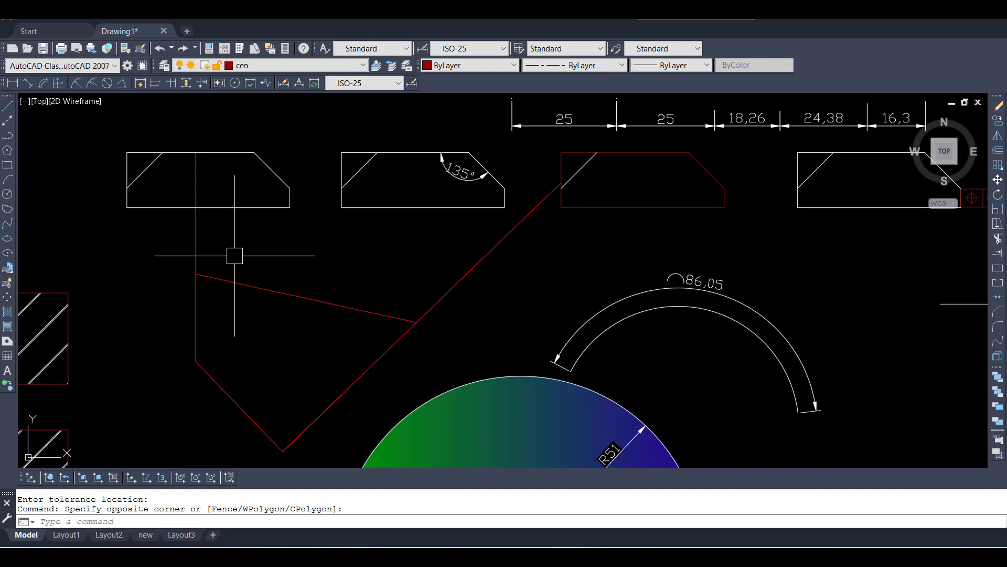
- Trim the red vertical line, diagonal, triangle top edge and the V's right arm
{"action": "type", "text": "tr"}
{"action": "key", "text": "Return"}
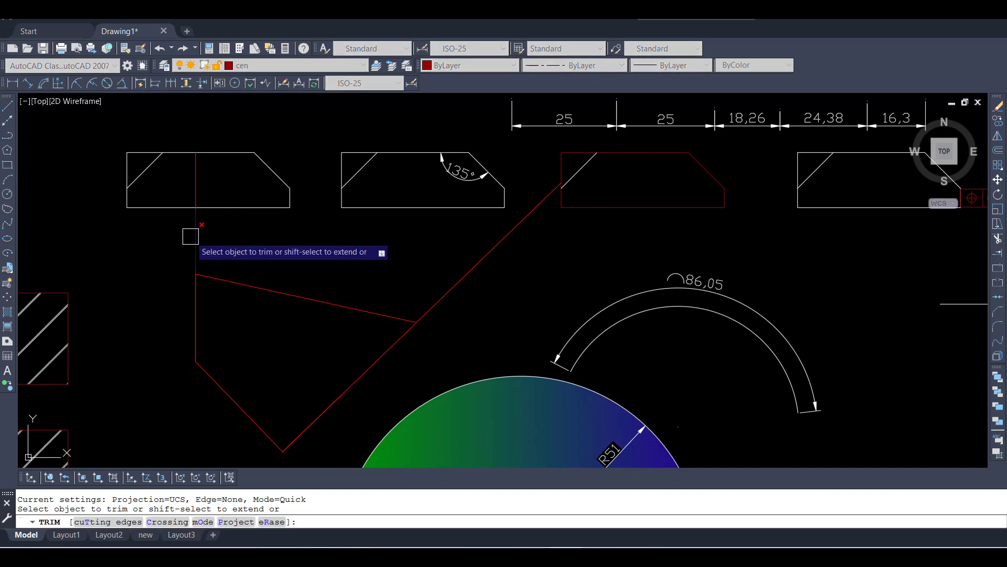
{"action": "left_click", "coordinate": [196, 236]}
{"action": "left_click", "coordinate": [195, 177]}
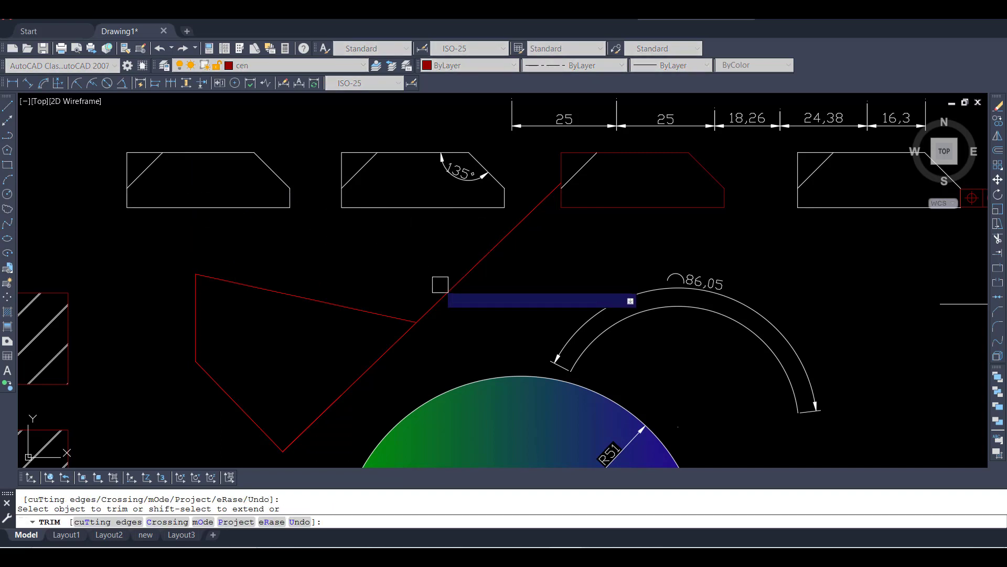
{"action": "left_click", "coordinate": [443, 289]}
{"action": "left_click", "coordinate": [351, 304]}
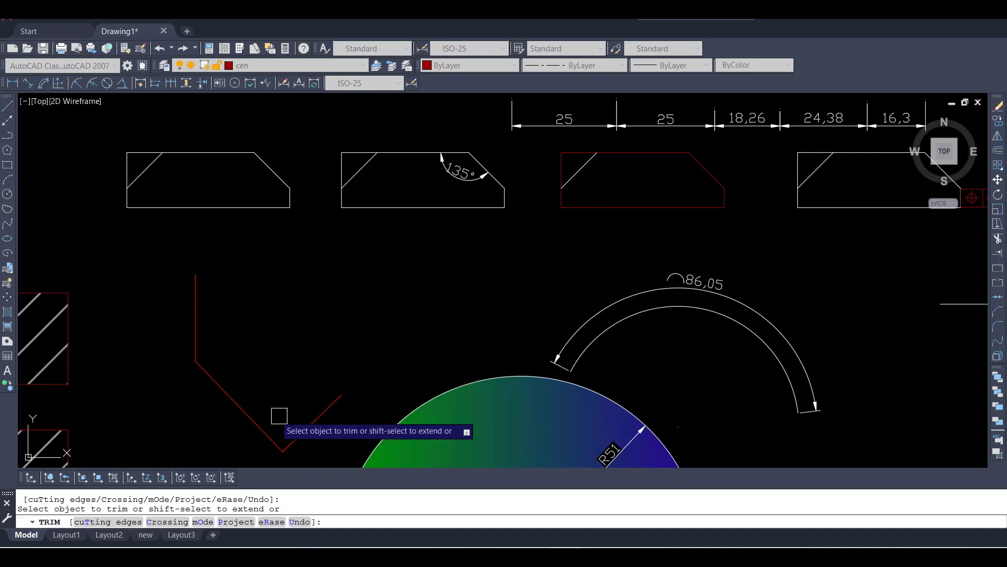
{"action": "left_click_drag", "start_coordinate": [279, 416], "coordinate": [330, 427]}
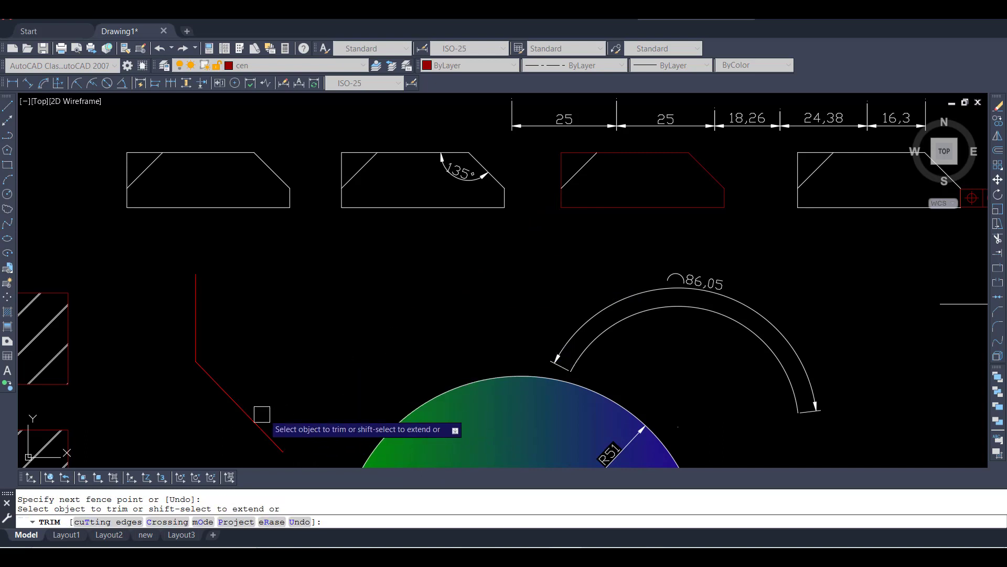
- Undo the last trim on the V and end the trim command
{"action": "key", "text": "ctrl+z"}
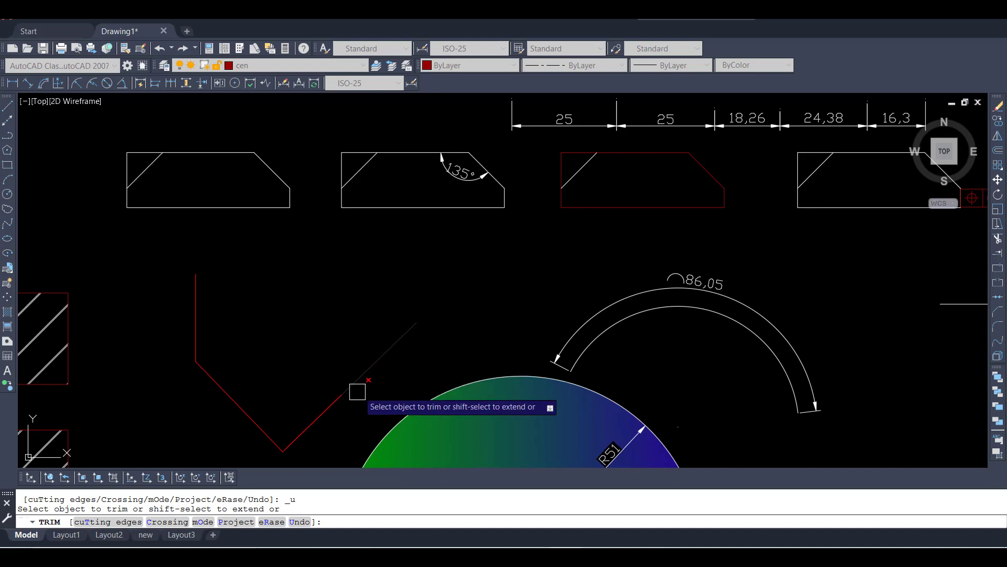
{"action": "right_click", "coordinate": [307, 336]}
{"action": "left_click", "coordinate": [329, 342]}
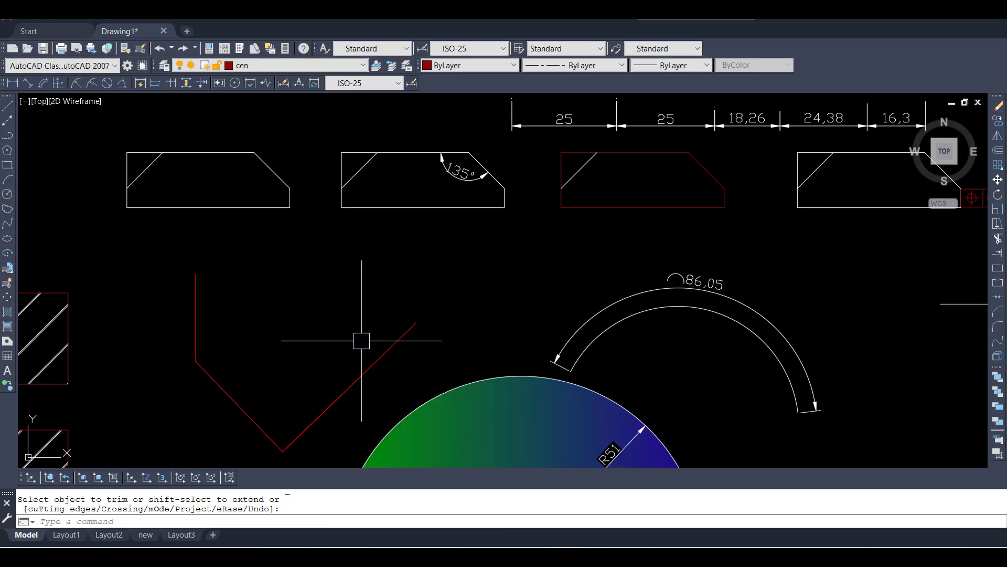
{"action": "left_click", "coordinate": [368, 278]}
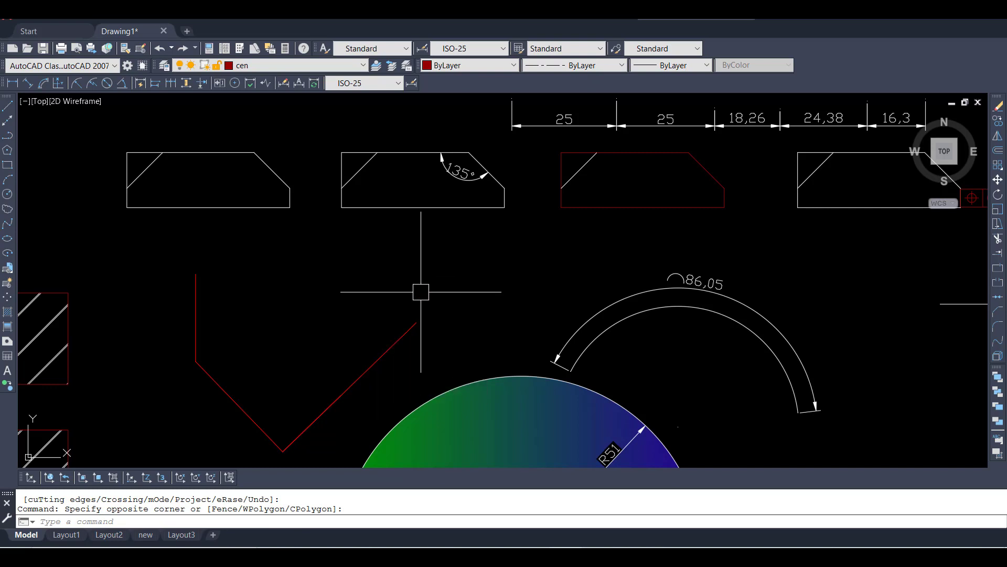
{"action": "scroll", "coordinate": [344, 295], "scroll_direction": "down", "scroll_amount": 5}
{"action": "scroll", "coordinate": [343, 294], "scroll_direction": "up", "scroll_amount": 3}
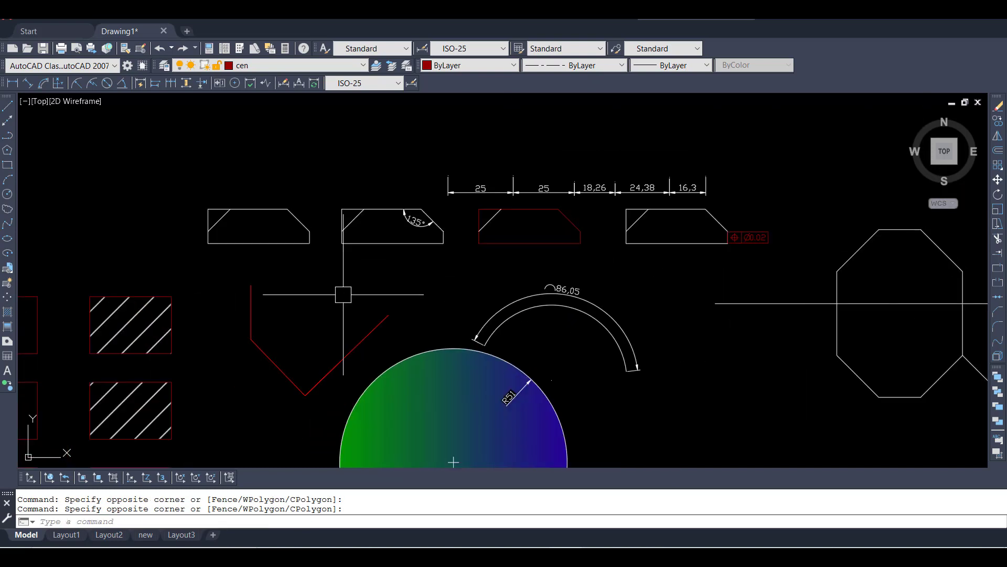
- Set Drawing Units length precision to 0, keeping Millimeters as insertion scale
{"action": "type", "text": "un"}
{"action": "key", "text": "Return"}
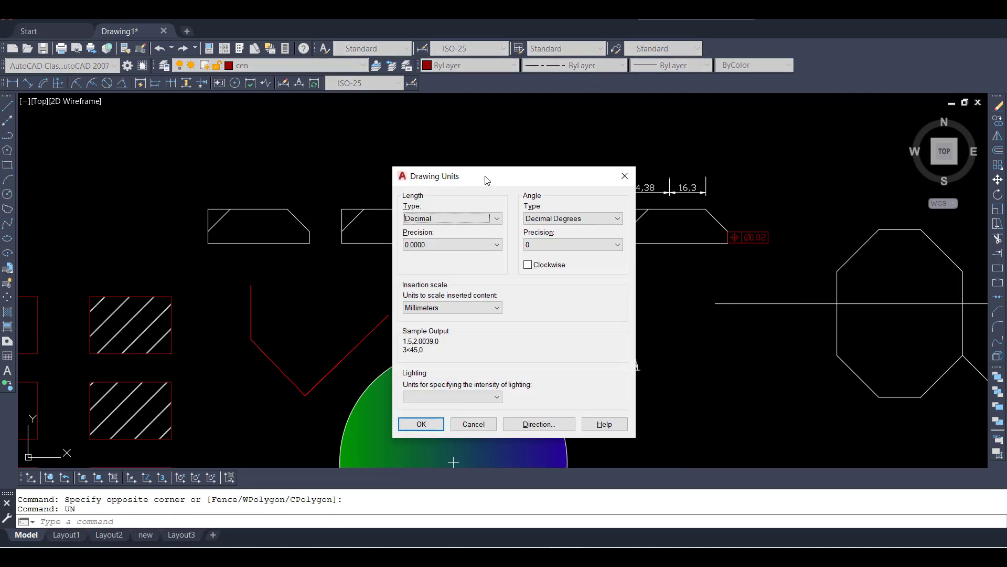
{"action": "mouse_move", "coordinate": [487, 180]}
{"action": "left_mouse_down"}
{"action": "mouse_move", "coordinate": [494, 103]}
{"action": "mouse_move", "coordinate": [429, 120]}
{"action": "left_mouse_up"}
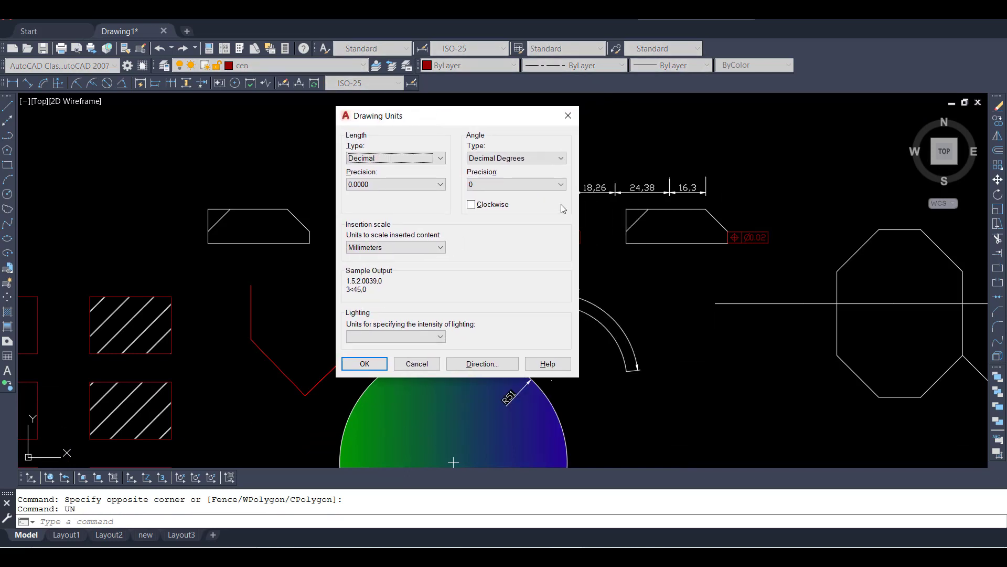
{"action": "left_click", "coordinate": [405, 251]}
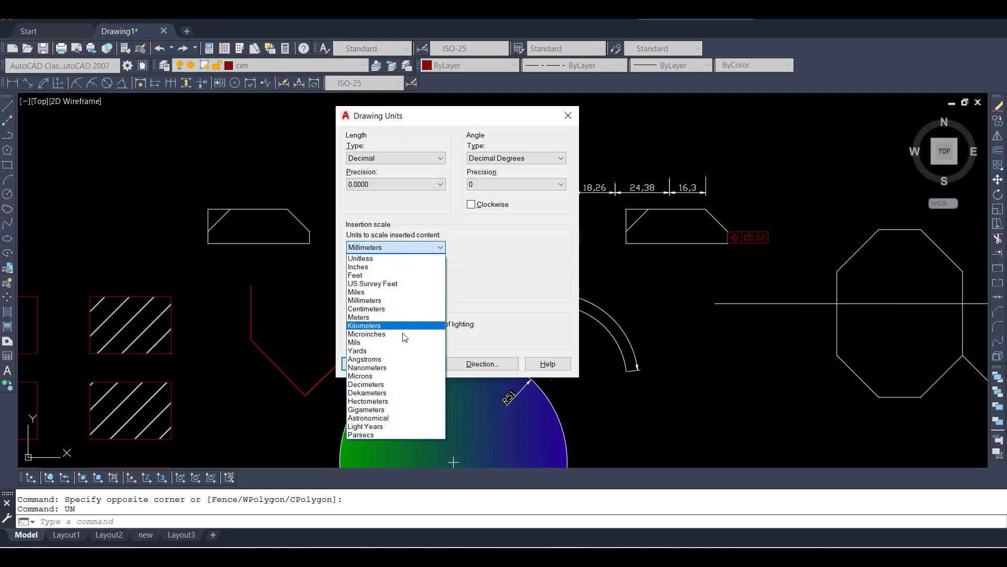
{"action": "left_click", "coordinate": [517, 275]}
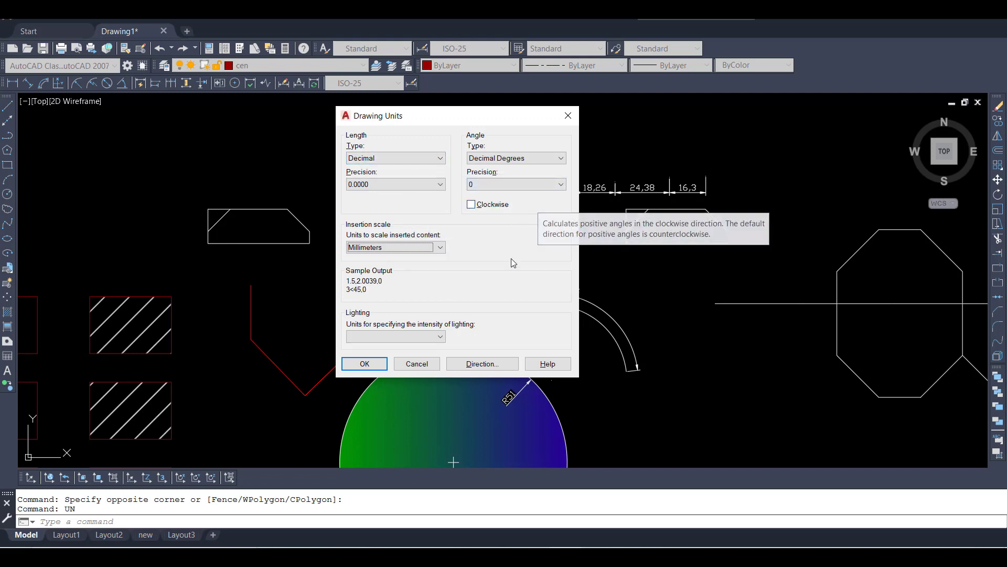
{"action": "left_click", "coordinate": [393, 184]}
{"action": "left_click", "coordinate": [386, 195]}
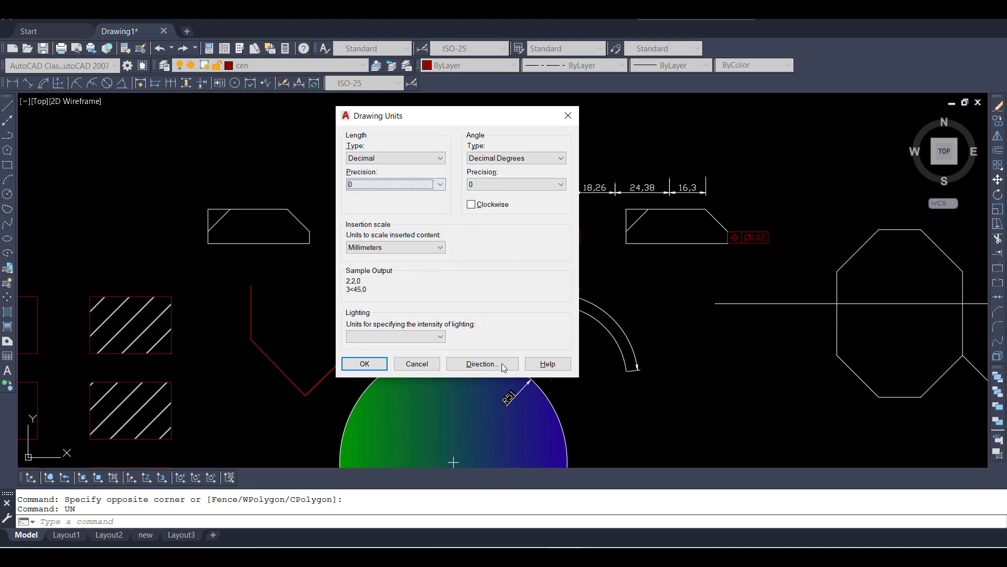
{"action": "left_click", "coordinate": [380, 364]}
{"action": "scroll", "coordinate": [596, 243], "scroll_direction": "up", "scroll_amount": 3}
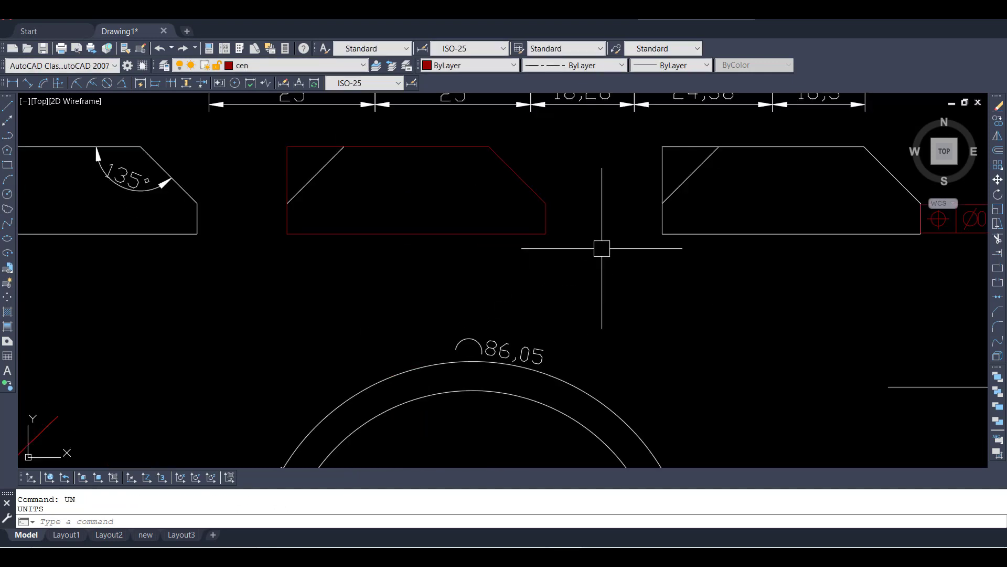
{"action": "scroll", "coordinate": [603, 246], "scroll_direction": "up", "scroll_amount": 3}
{"action": "scroll", "coordinate": [479, 287], "scroll_direction": "down", "scroll_amount": 1}
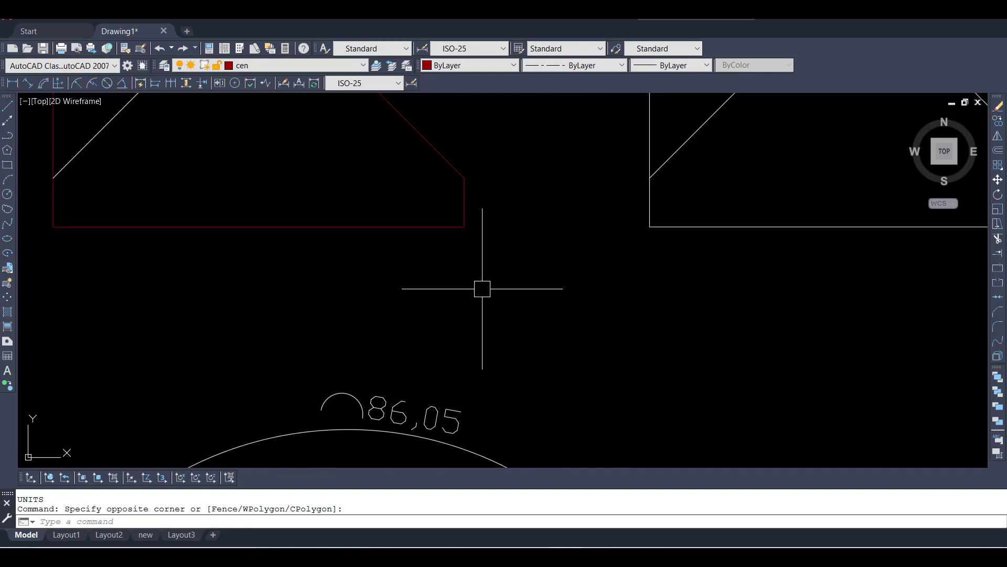
- Create a horizontal construction line across the drawing with XLINE
{"action": "left_click", "coordinate": [585, 293]}
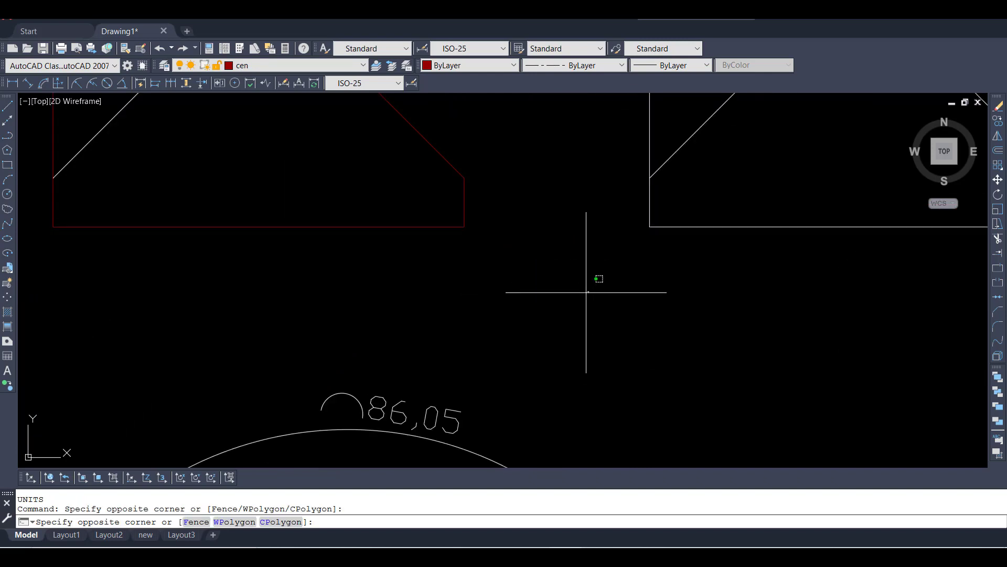
{"action": "left_click", "coordinate": [500, 308]}
{"action": "type", "text": "x"}
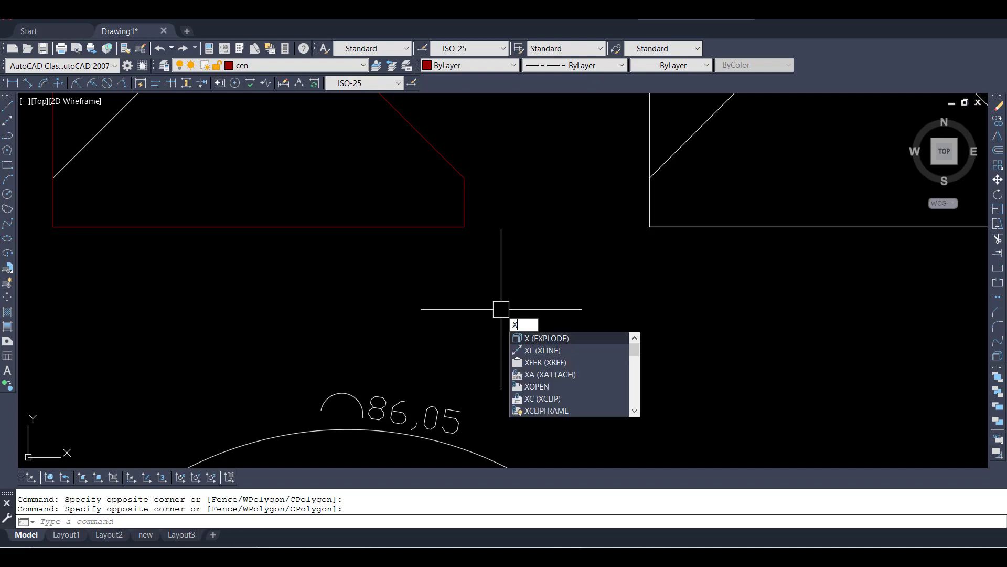
{"action": "type", "text": "l"}
{"action": "key", "text": "Return"}
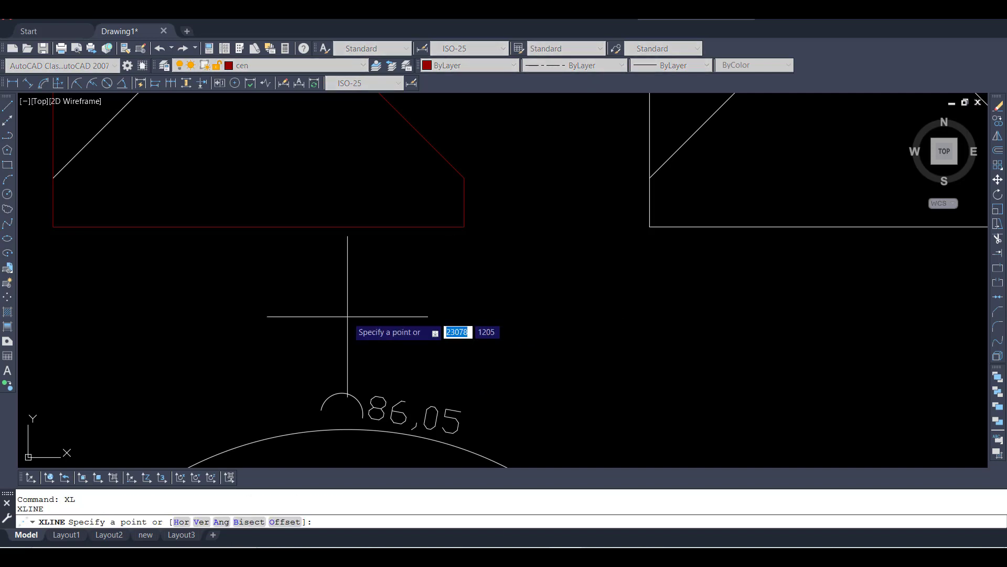
{"action": "type", "text": "h"}
{"action": "key", "text": "Return"}
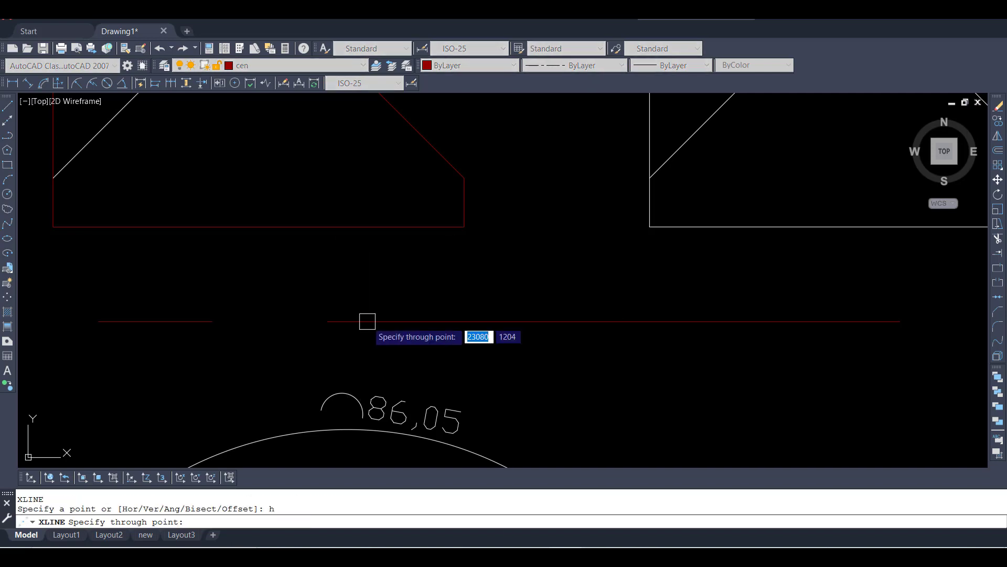
{"action": "scroll", "coordinate": [531, 299], "scroll_direction": "down", "scroll_amount": 6}
{"action": "scroll", "coordinate": [531, 299], "scroll_direction": "down", "scroll_amount": 3}
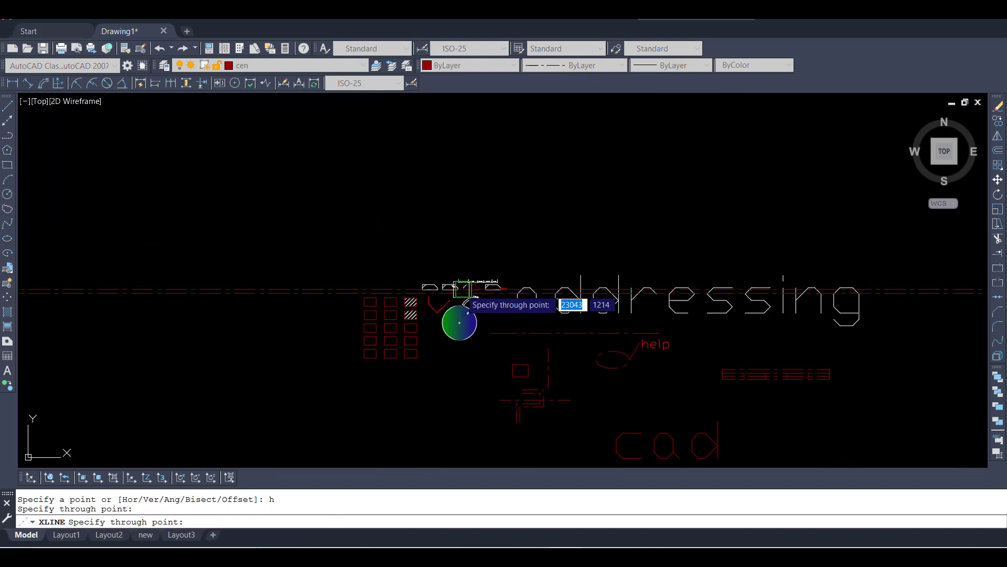
{"action": "scroll", "coordinate": [472, 294], "scroll_direction": "down", "scroll_amount": 3}
{"action": "key", "text": "Escape"}
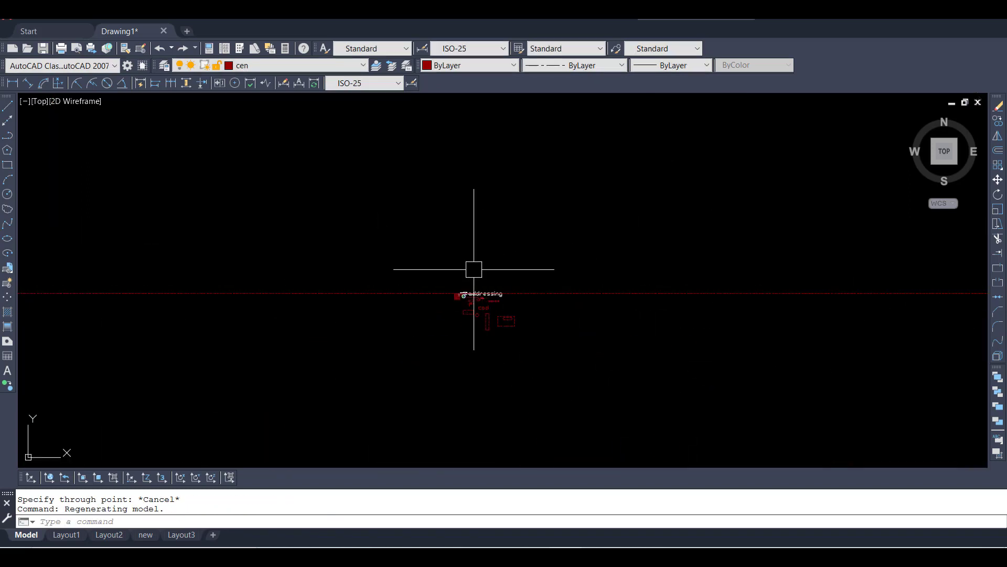
- Cancel a stray selection window and zoom around the drawing
{"action": "scroll", "coordinate": [387, 315], "scroll_direction": "up", "scroll_amount": 5}
{"action": "scroll", "coordinate": [259, 348], "scroll_direction": "up", "scroll_amount": 6}
{"action": "scroll", "coordinate": [64, 161], "scroll_direction": "up", "scroll_amount": 2}
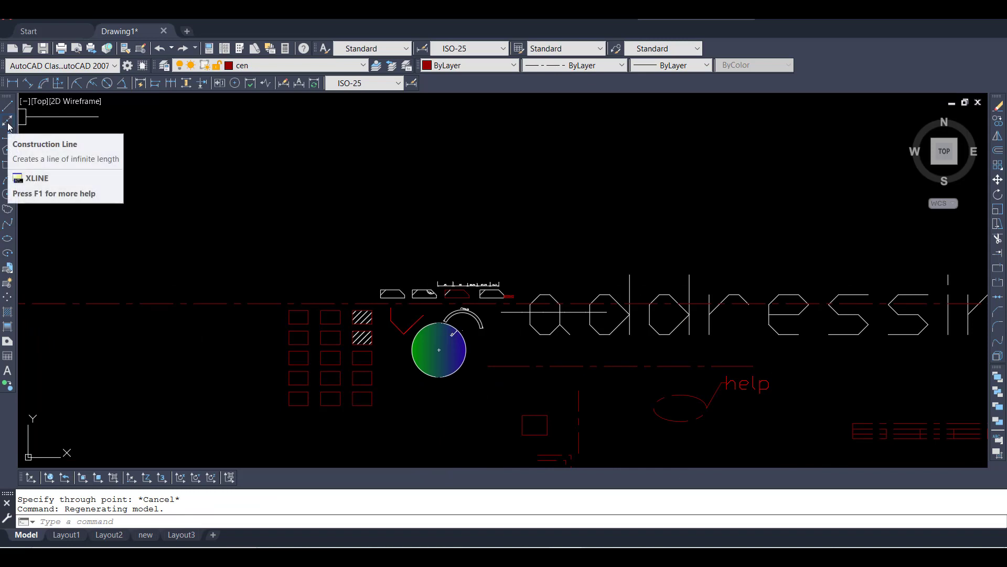
{"action": "left_click", "coordinate": [432, 178]}
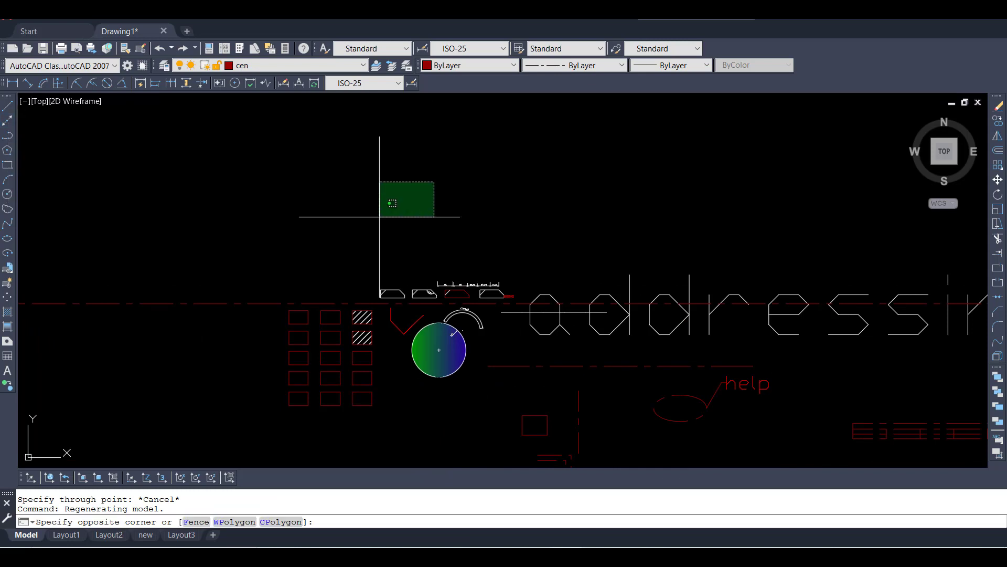
{"action": "key", "text": "Escape"}
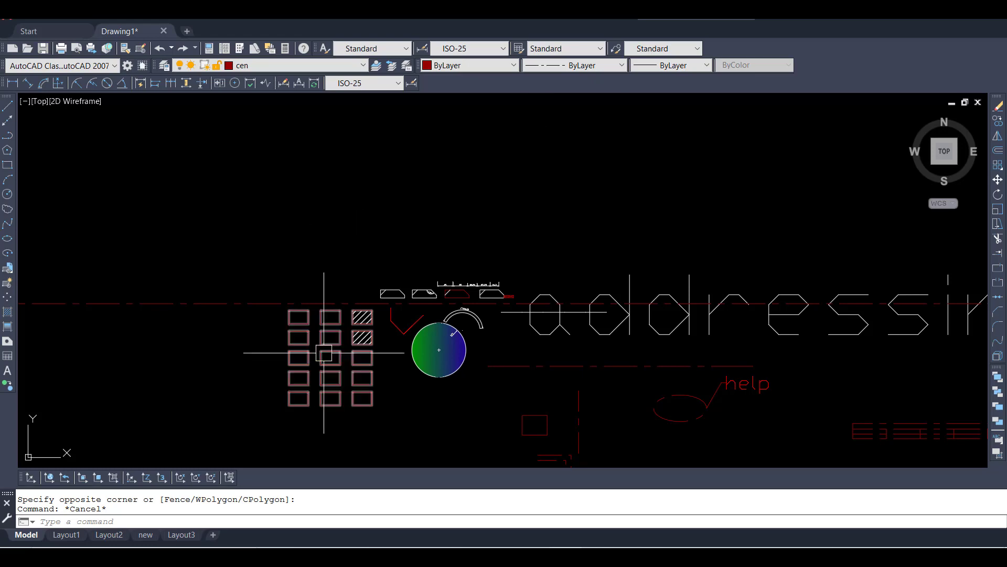
{"action": "scroll", "coordinate": [300, 335], "scroll_direction": "up", "scroll_amount": 6}
{"action": "scroll", "coordinate": [315, 207], "scroll_direction": "down", "scroll_amount": 4}
{"action": "scroll", "coordinate": [126, 207], "scroll_direction": "down", "scroll_amount": 2}
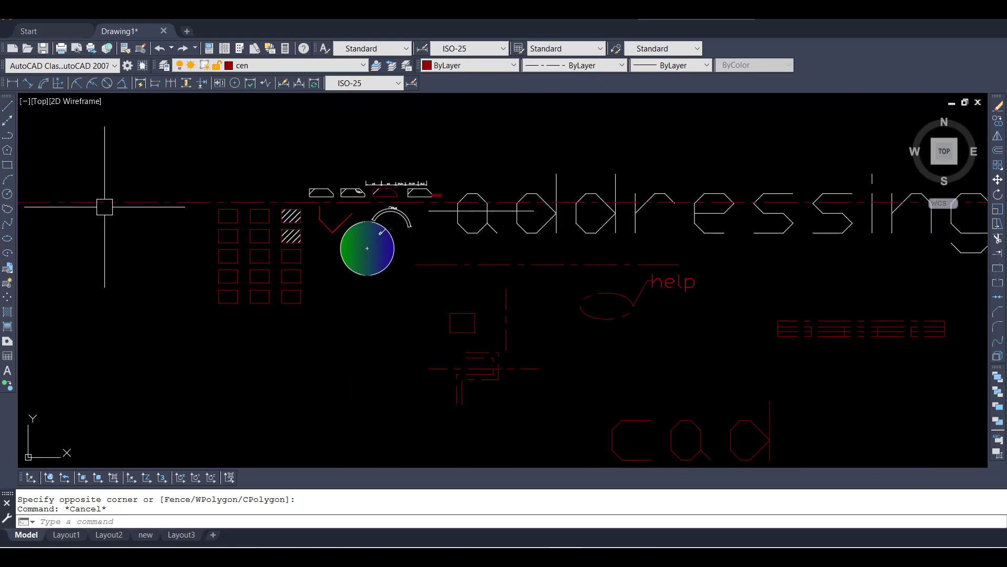
{"action": "scroll", "coordinate": [420, 168], "scroll_direction": "down", "scroll_amount": 2}
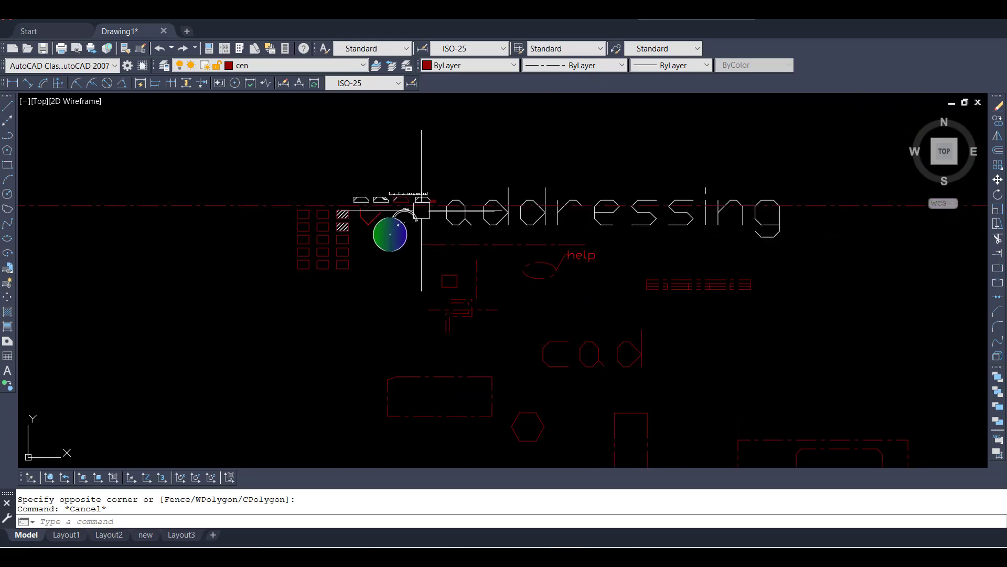
{"action": "scroll", "coordinate": [420, 173], "scroll_direction": "down", "scroll_amount": 2}
{"action": "scroll", "coordinate": [652, 198], "scroll_direction": "up", "scroll_amount": 2}
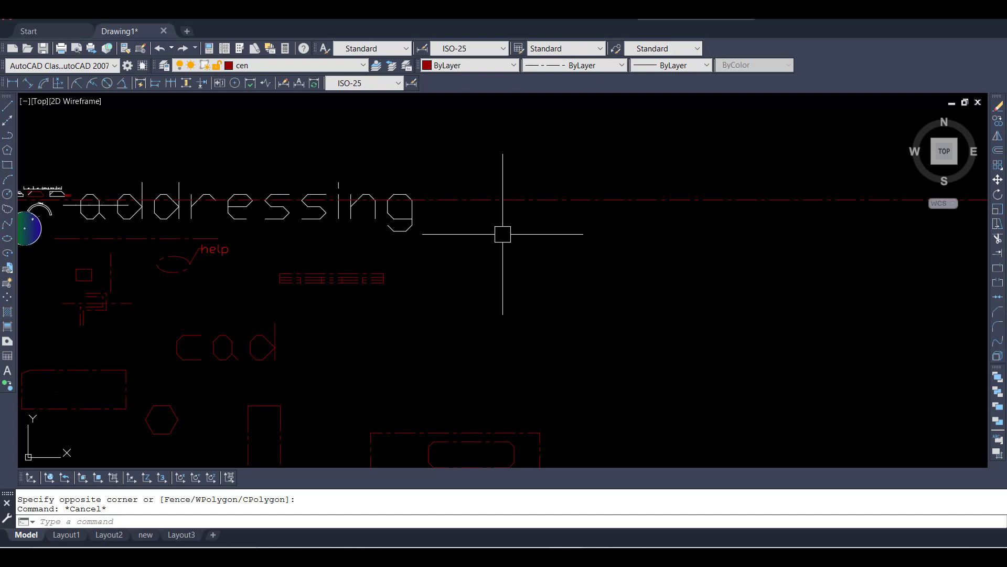
- Draw a 15 x 15 chamfered rectangle by two opposite corners, cancelling a second one
{"action": "left_click", "coordinate": [7, 164]}
{"action": "left_click", "coordinate": [508, 217]}
{"action": "left_click", "coordinate": [581, 270]}
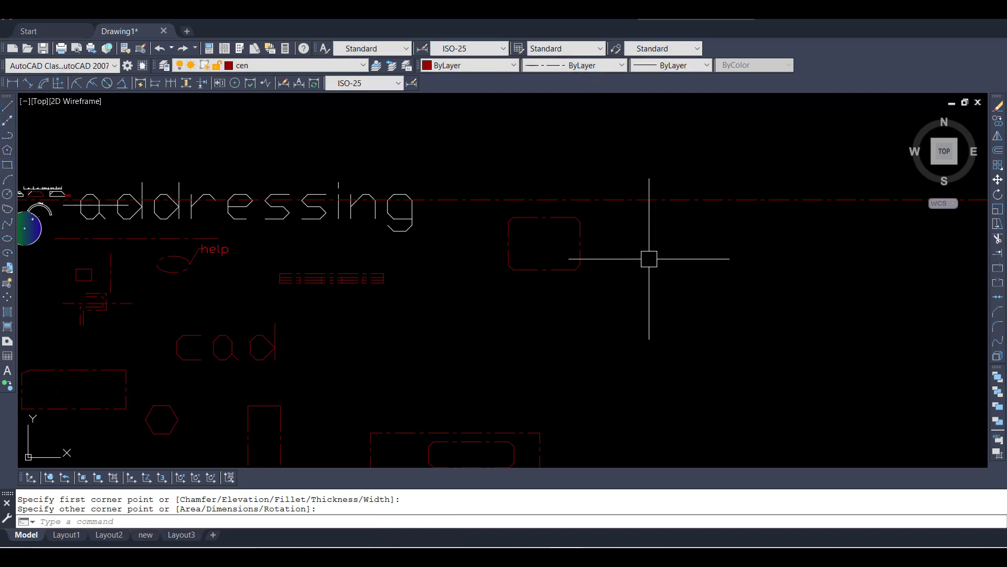
{"action": "left_click", "coordinate": [8, 164]}
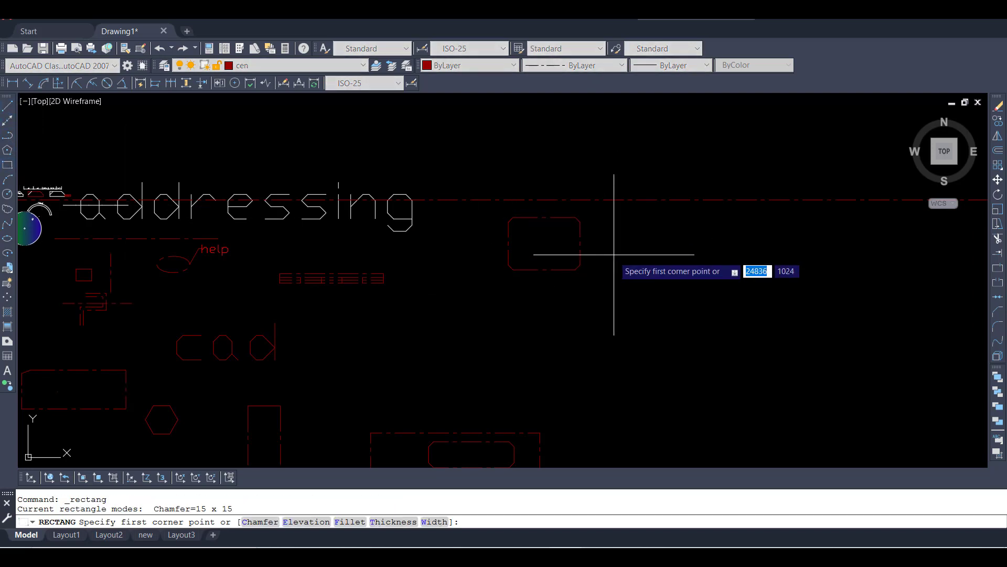
{"action": "left_click", "coordinate": [632, 147]}
{"action": "key", "text": "Escape"}
{"action": "scroll", "coordinate": [562, 191], "scroll_direction": "down", "scroll_amount": 4}
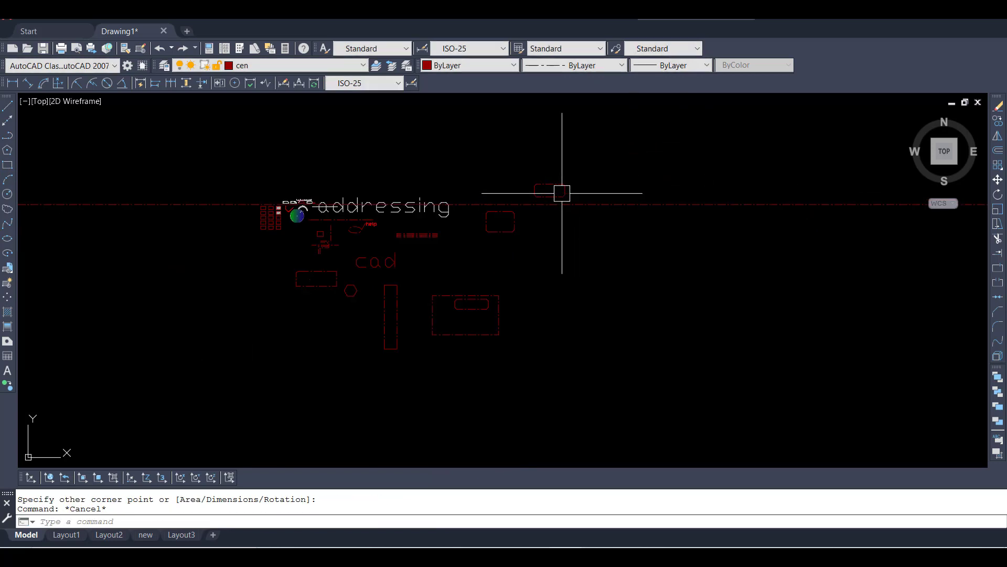
{"action": "scroll", "coordinate": [324, 135], "scroll_direction": "up", "scroll_amount": 4}
- Select the chamfered rectangle, cancel a repeated rectangle command and clear the selection
{"action": "left_click", "coordinate": [321, 137]}
{"action": "left_click", "coordinate": [469, 336]}
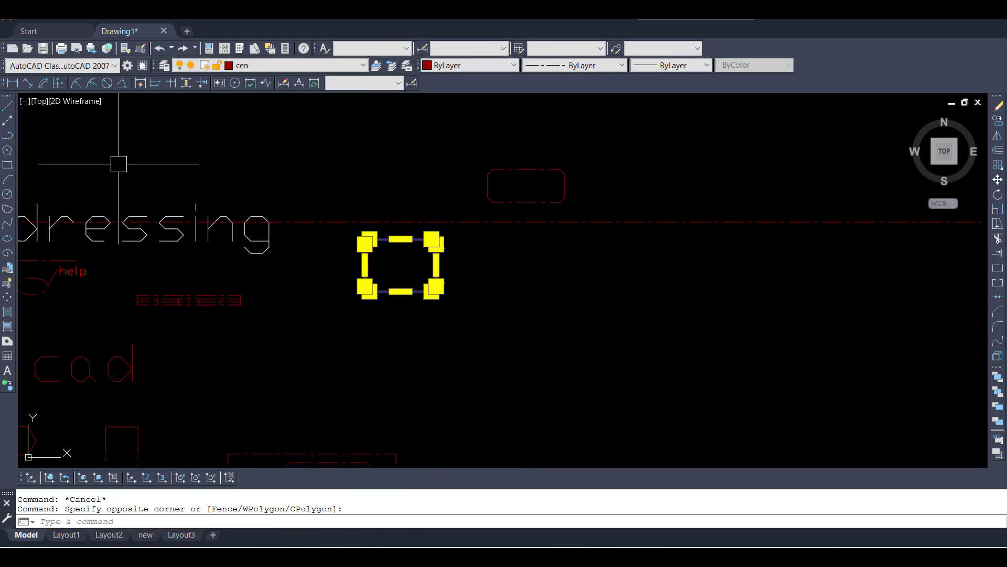
{"action": "key", "text": "Return"}
{"action": "type", "text": "m"}
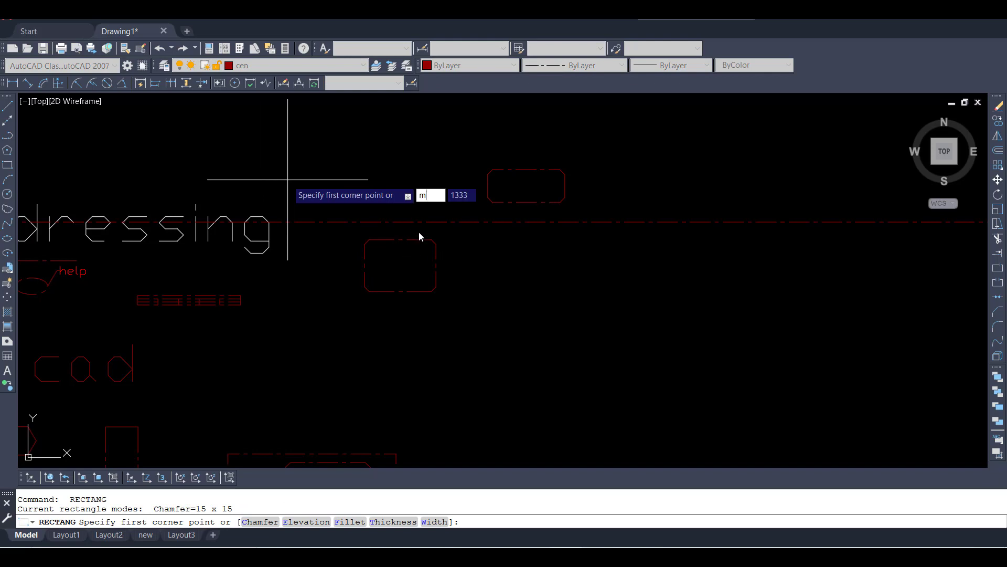
{"action": "key", "text": "Escape"}
{"action": "key", "text": "Escape"}
{"action": "left_click", "coordinate": [481, 297]}
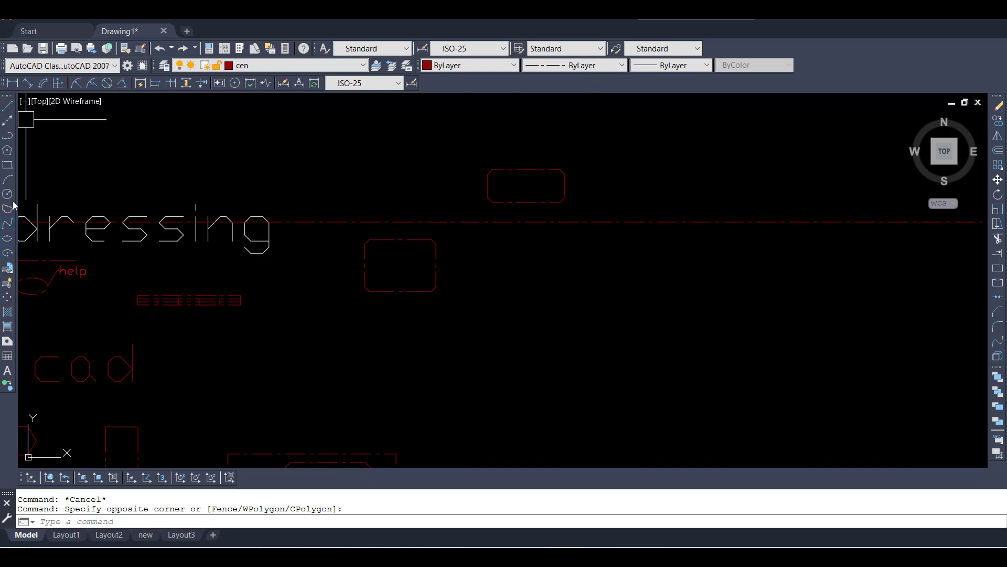
{"action": "left_click", "coordinate": [386, 138]}
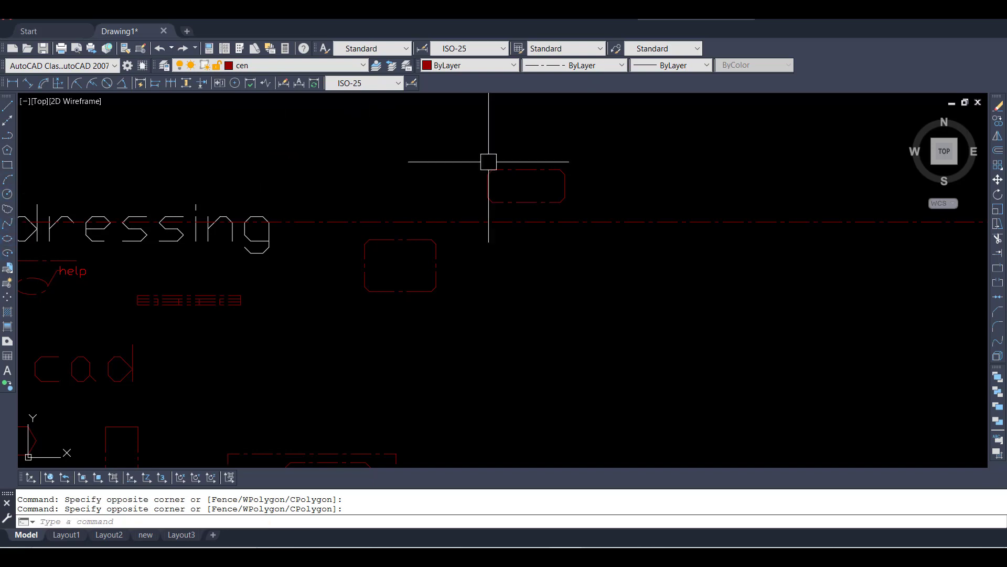
{"action": "left_click", "coordinate": [551, 157]}
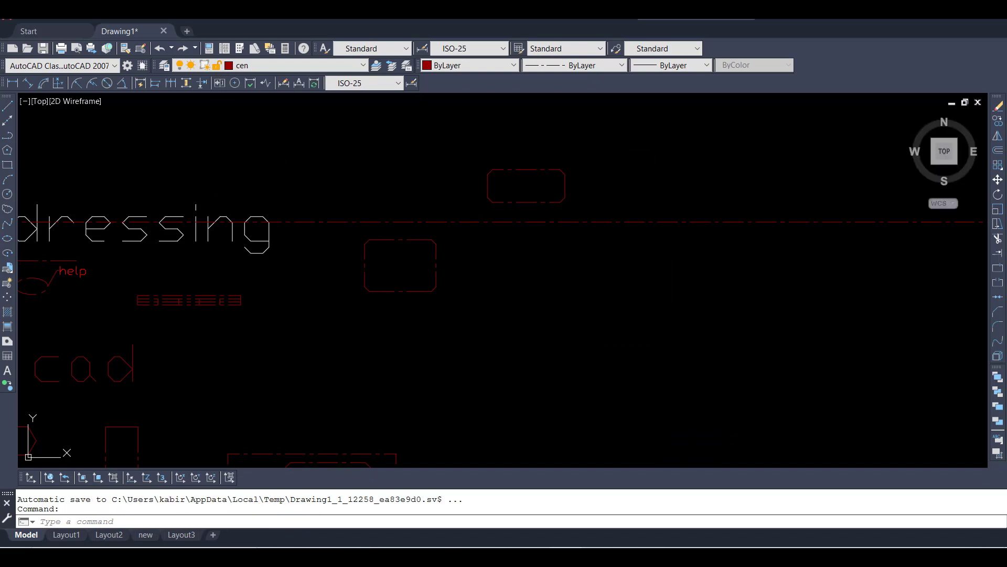
{"action": "left_click", "coordinate": [509, 358]}
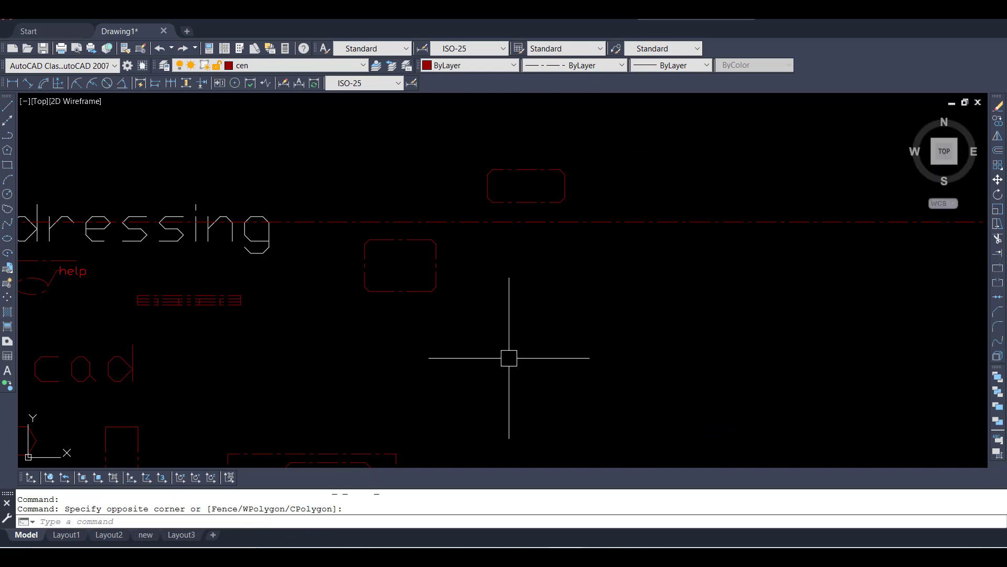